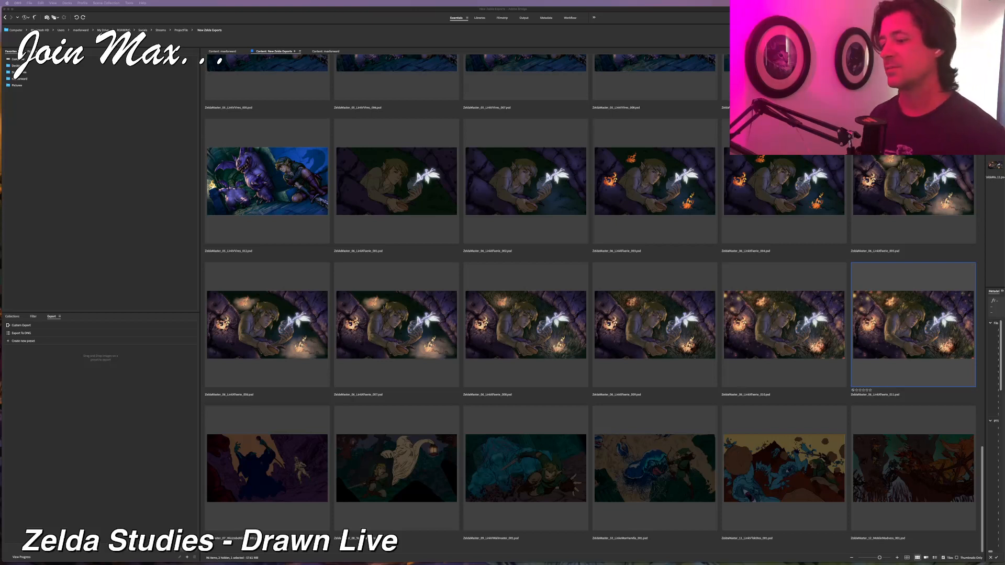
Preview the last two versions of the Link and fairy illustration full screen, comparing them with and without floating embers
click(803, 293)
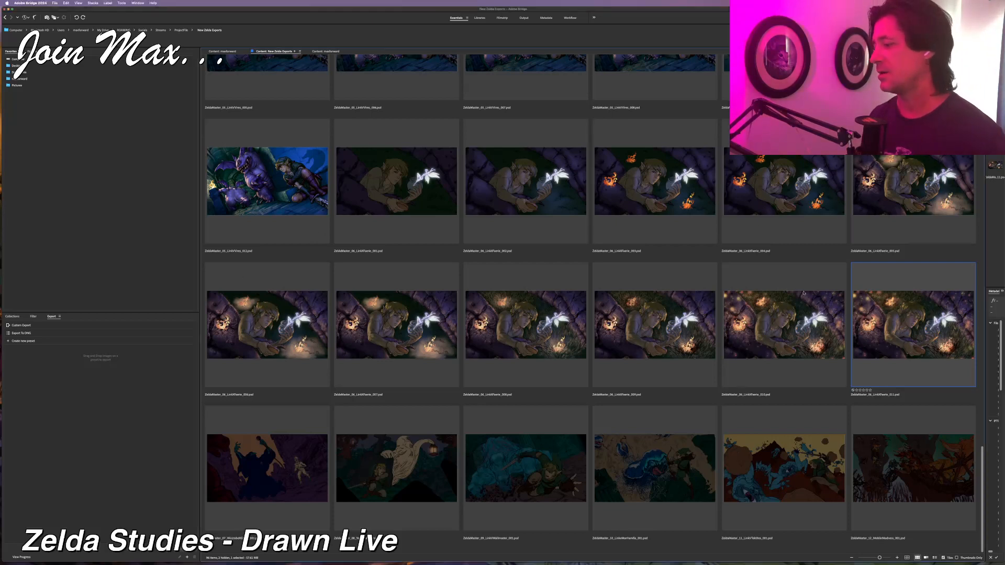
click(777, 317)
click(681, 321)
key(space)
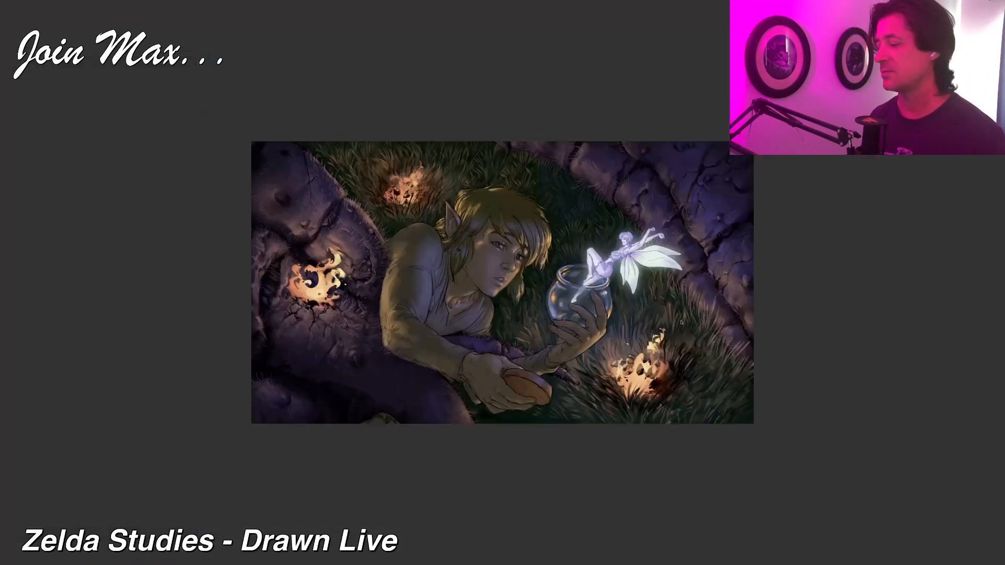
key(Right)
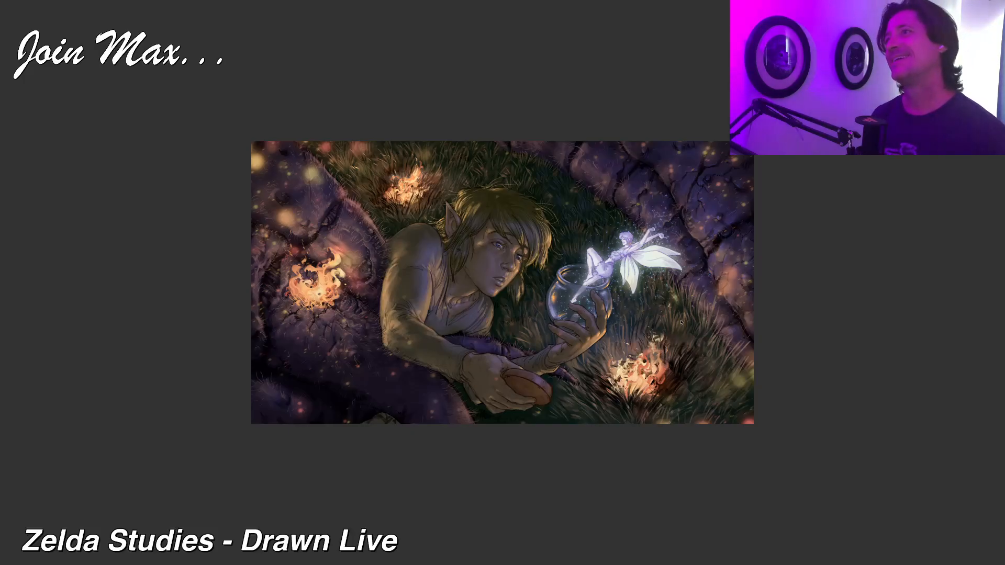
key(space)
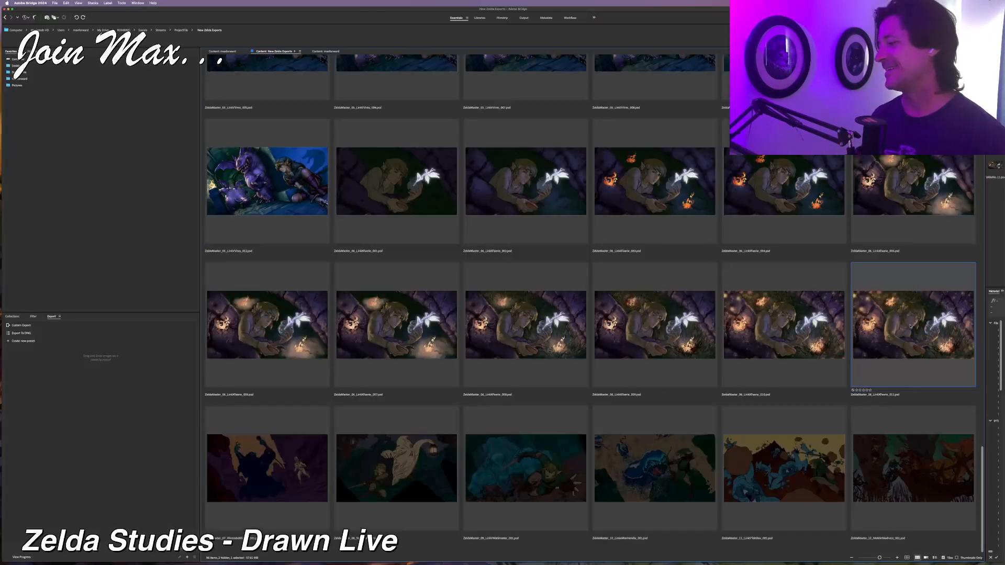
Switch to Corel Painter and toggle several layers of the Link and fairy painting off and on to see their content
click(320, 554)
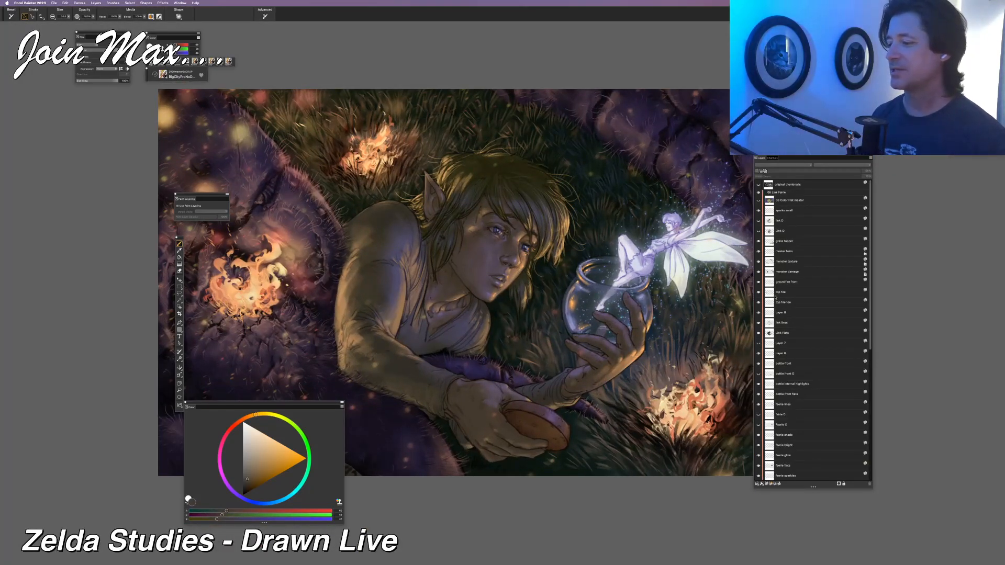
scroll(774, 383, down, 2)
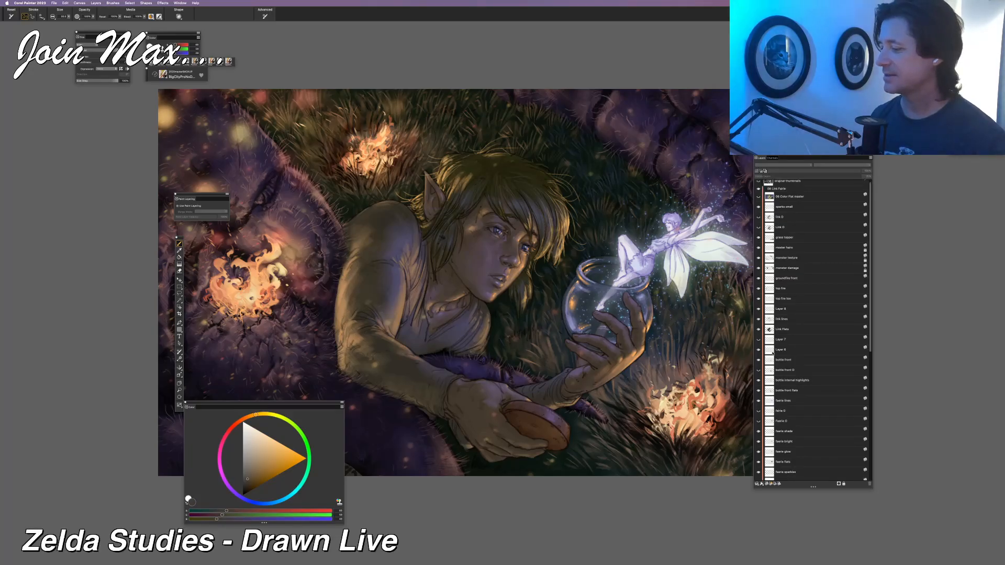
click(758, 306)
click(759, 306)
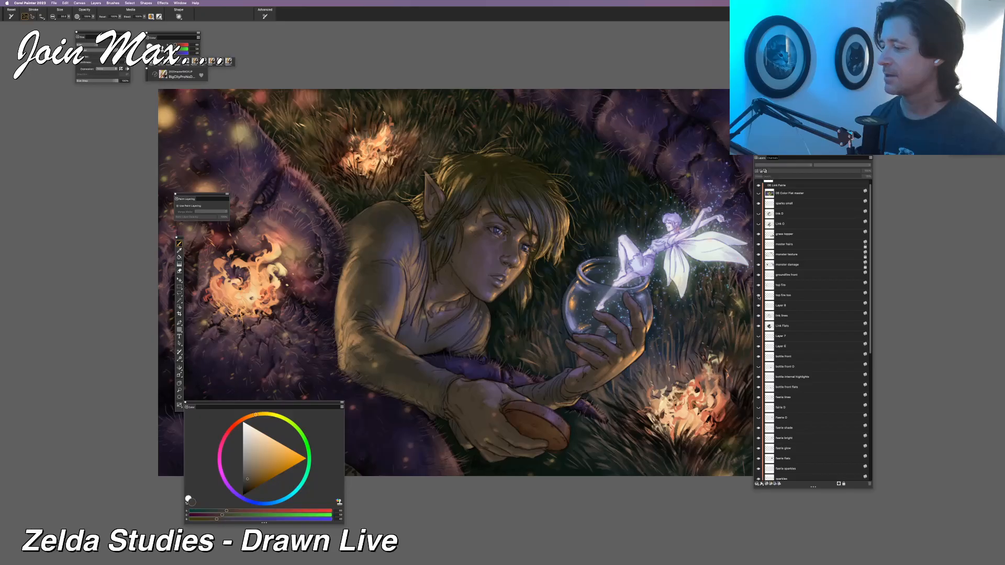
click(759, 316)
click(759, 316)
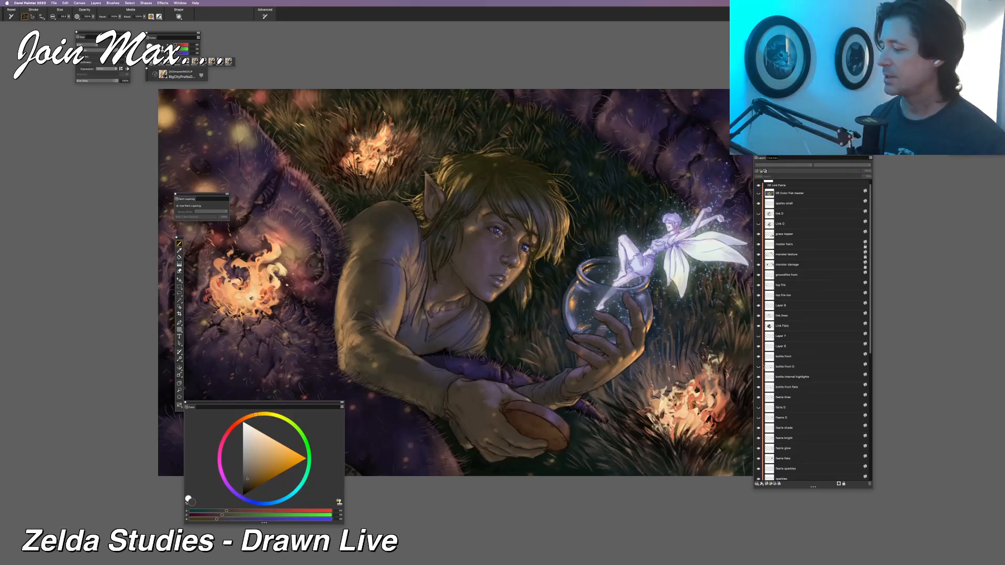
click(758, 203)
click(758, 203)
Use the Layer Adjuster tool to select the layer that holds Link's hair
key(f)
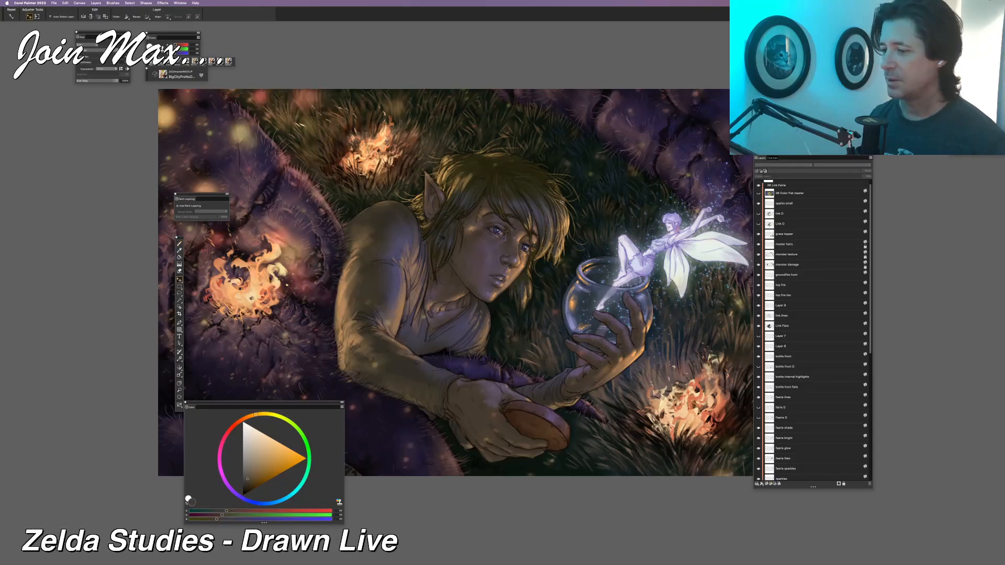
key(super+equal)
key(super+equal)
drag(596, 109, 535, 347)
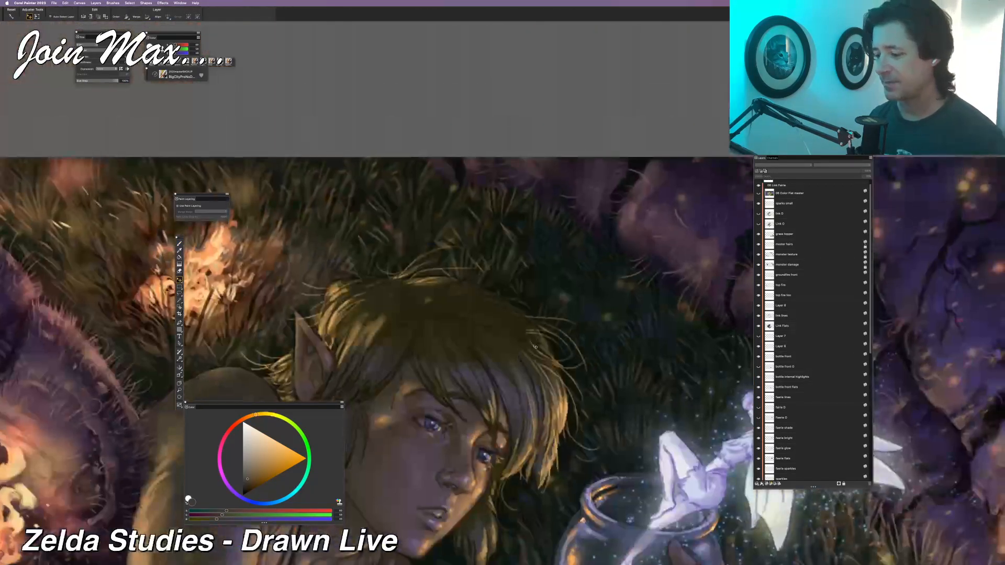
click(534, 348)
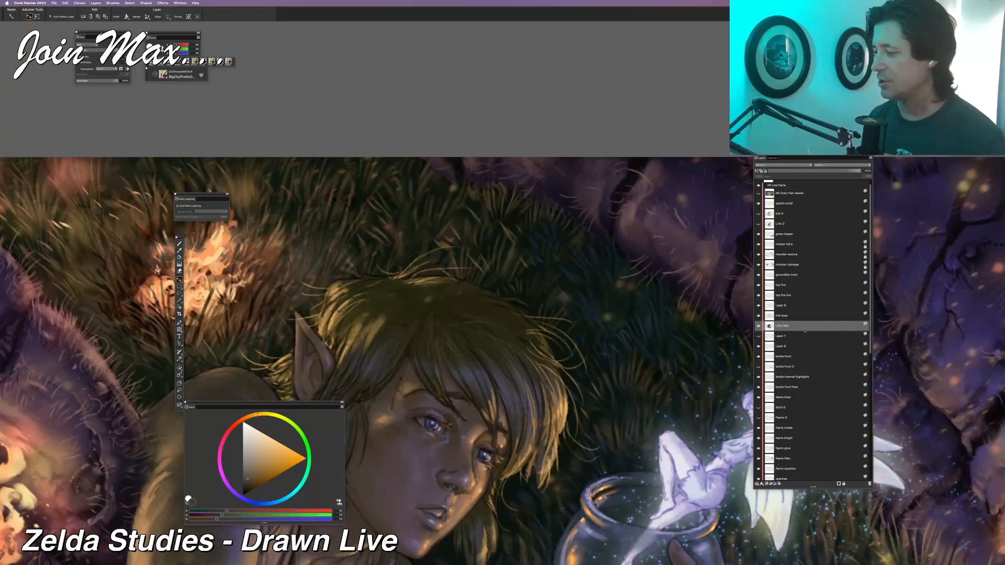
Toggle Link's color layer off and on repeatedly, comparing his face up close with and without it
click(758, 325)
click(759, 326)
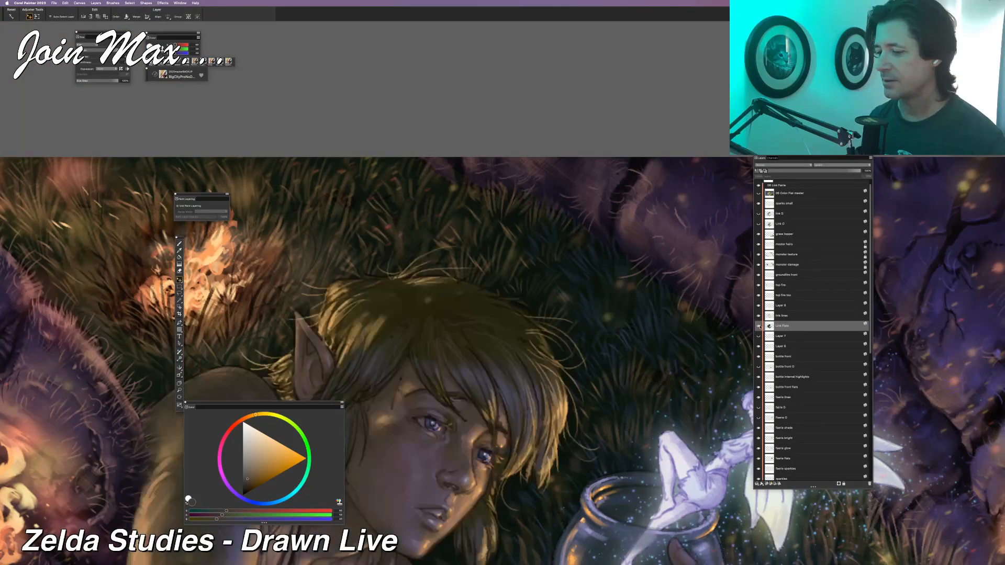
click(759, 326)
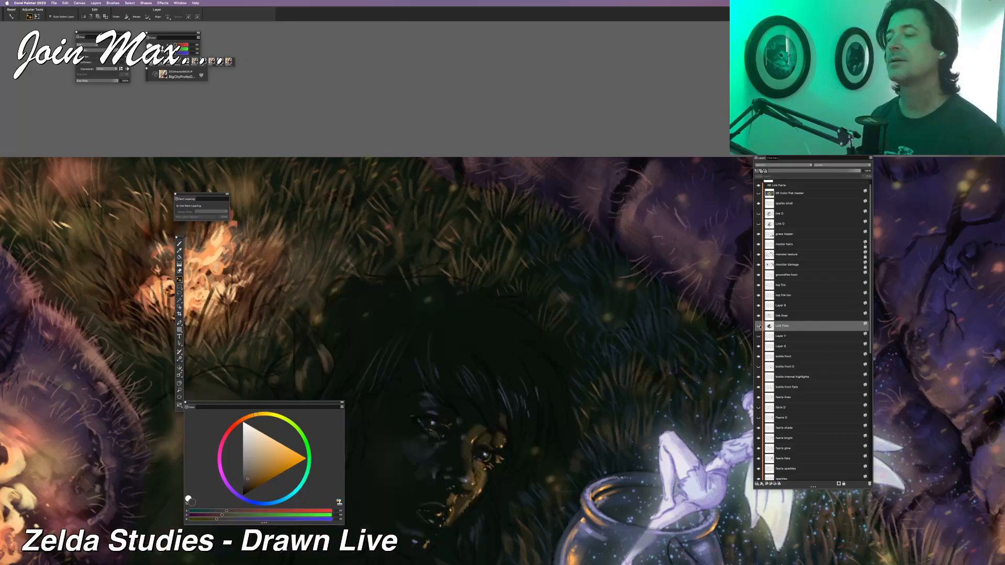
click(758, 326)
scroll(570, 350, down, 3)
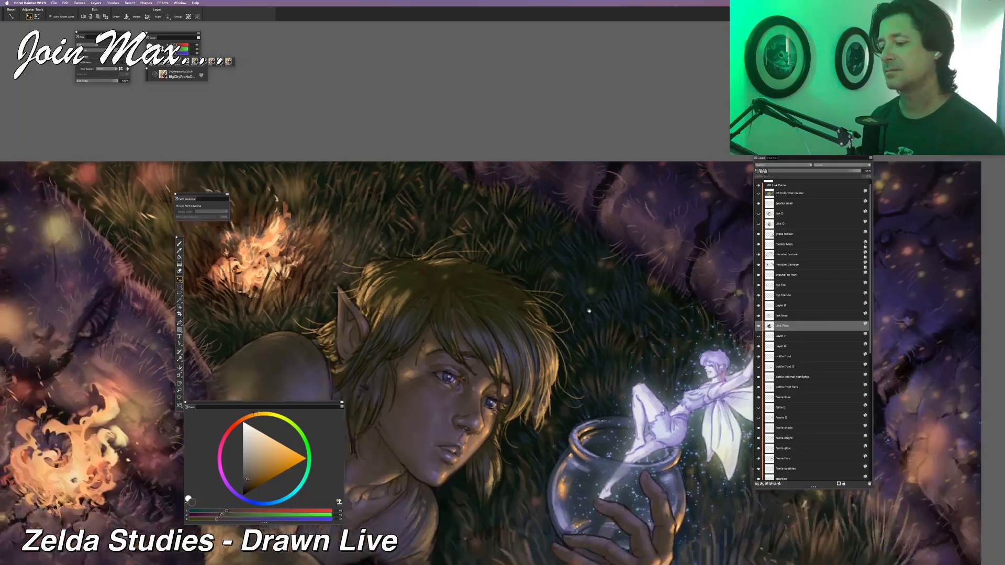
key(b)
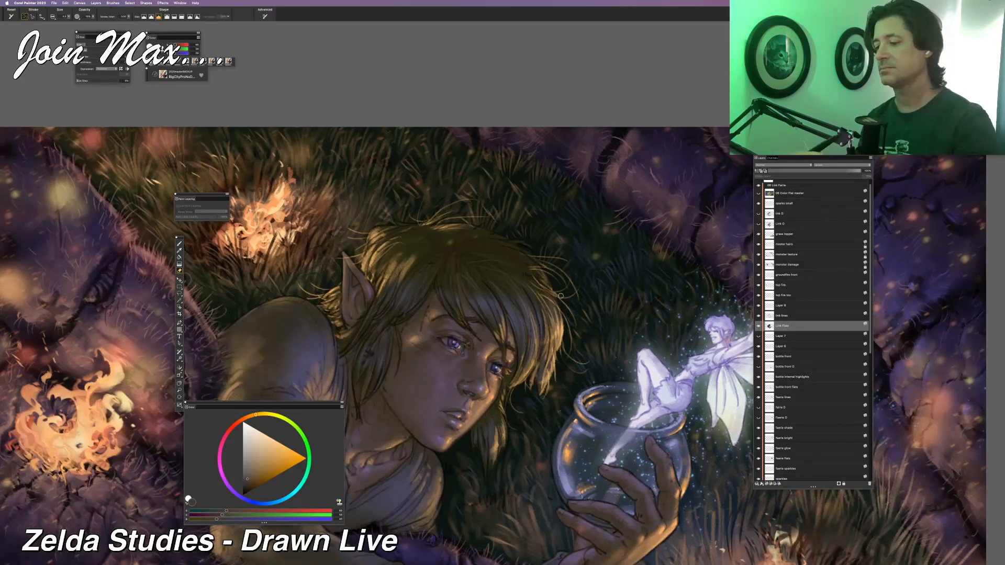
click(758, 325)
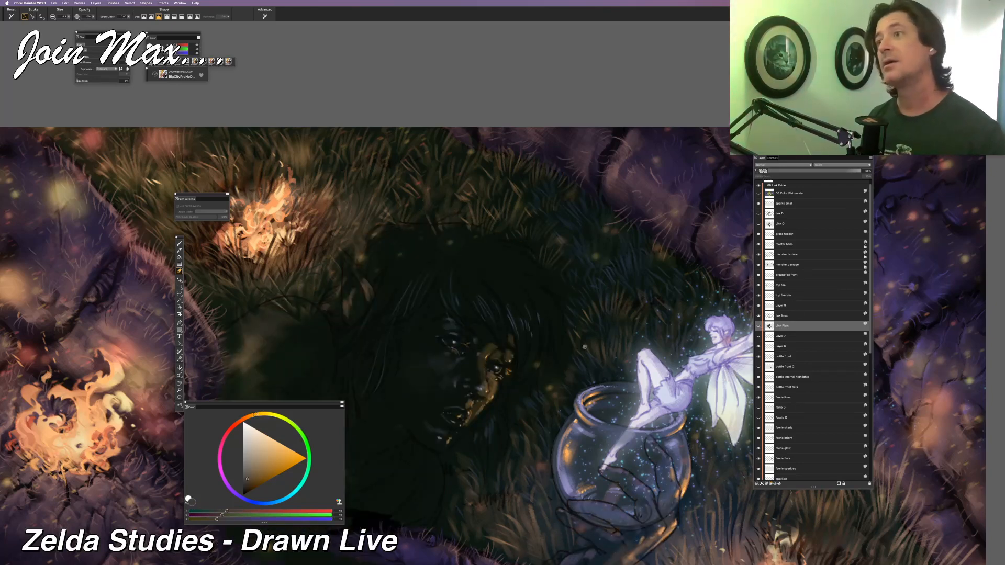
scroll(595, 255, up, 3)
scroll(596, 255, down, 2)
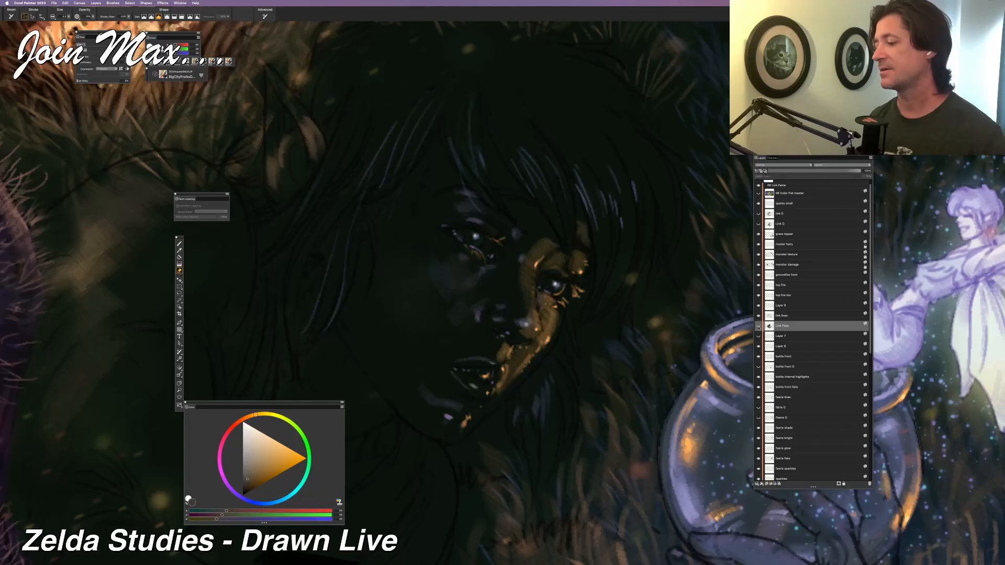
click(758, 326)
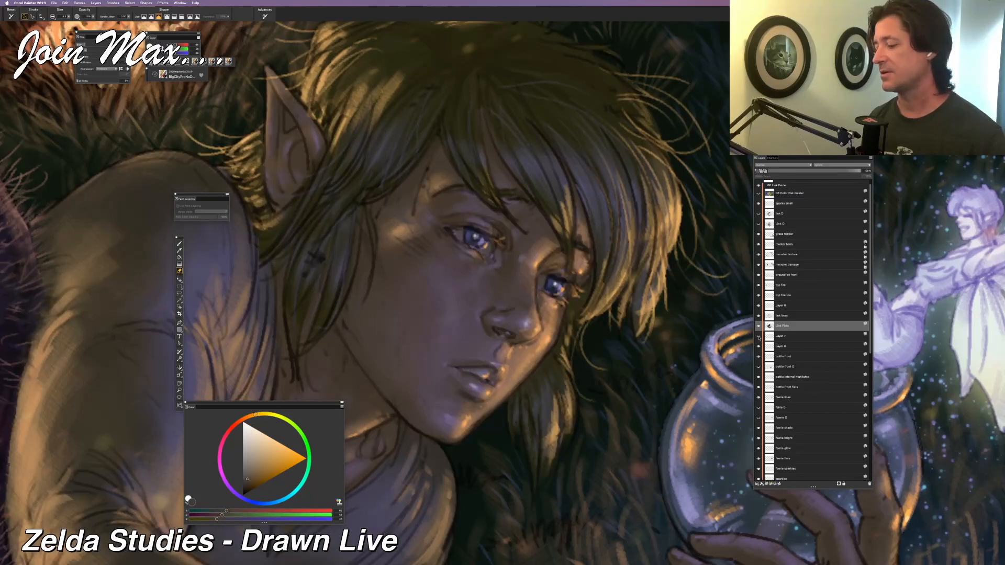
key(super+0)
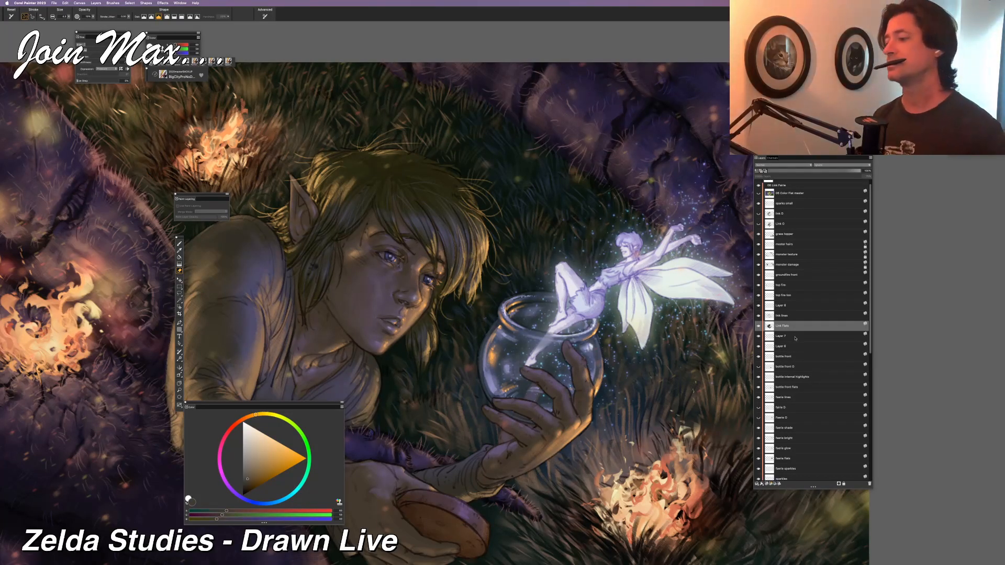
Rename Layer 7 as "bottle more highlights"
double_click(780, 336)
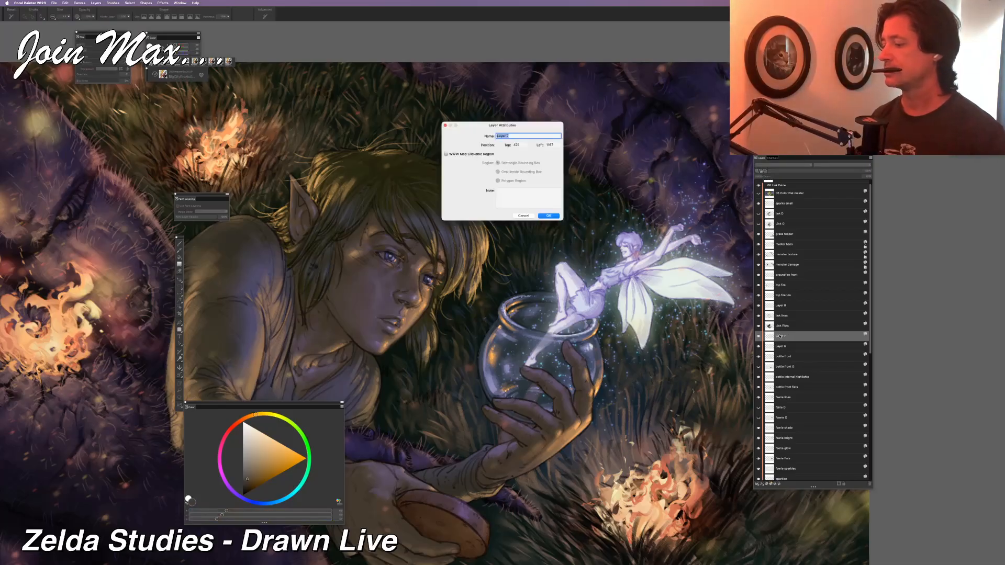
text(bottle)
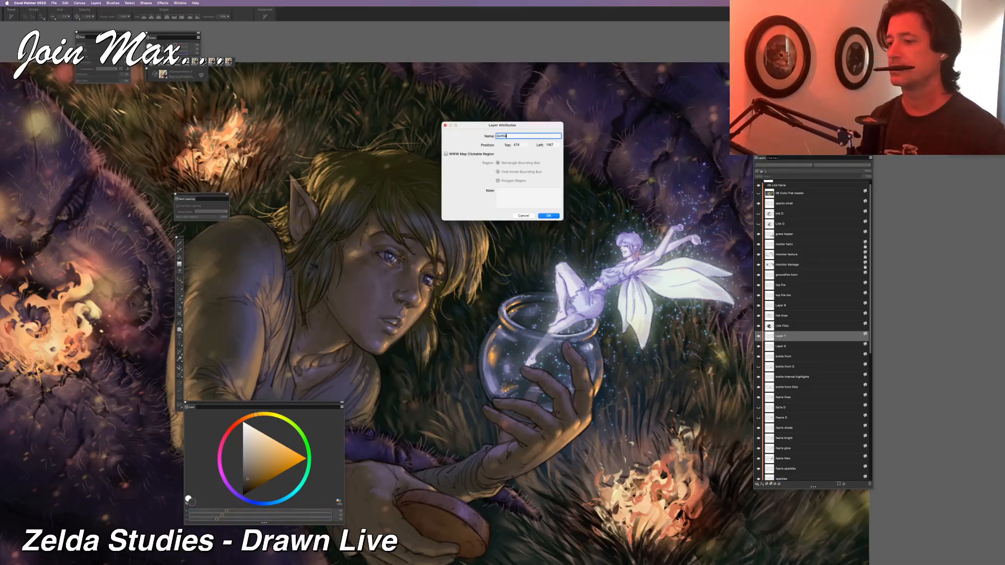
text( more highlights)
key(Return)
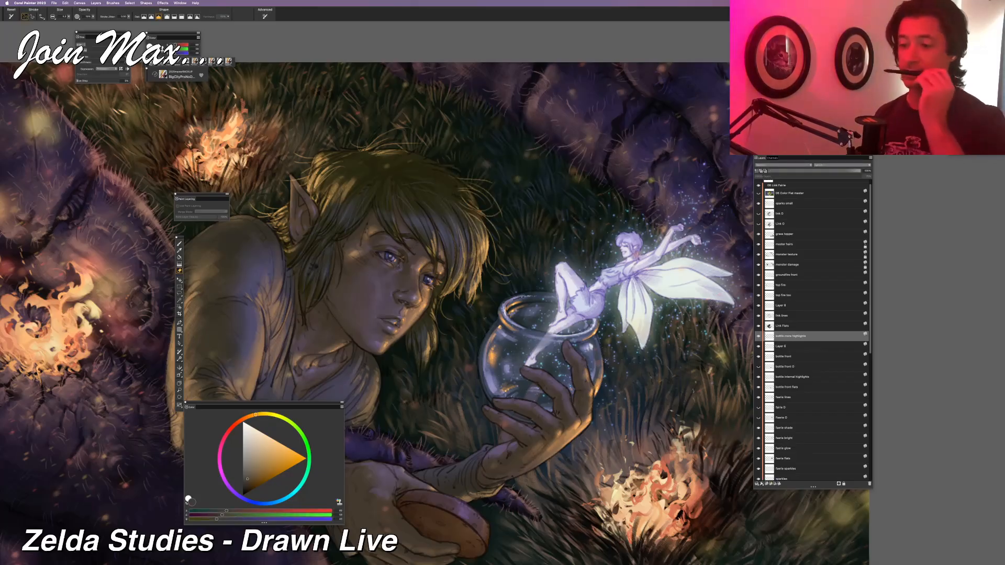
Toggle Layer 8 to check its content and rename it "highlights link face"
click(758, 306)
click(758, 306)
click(759, 307)
double_click(785, 305)
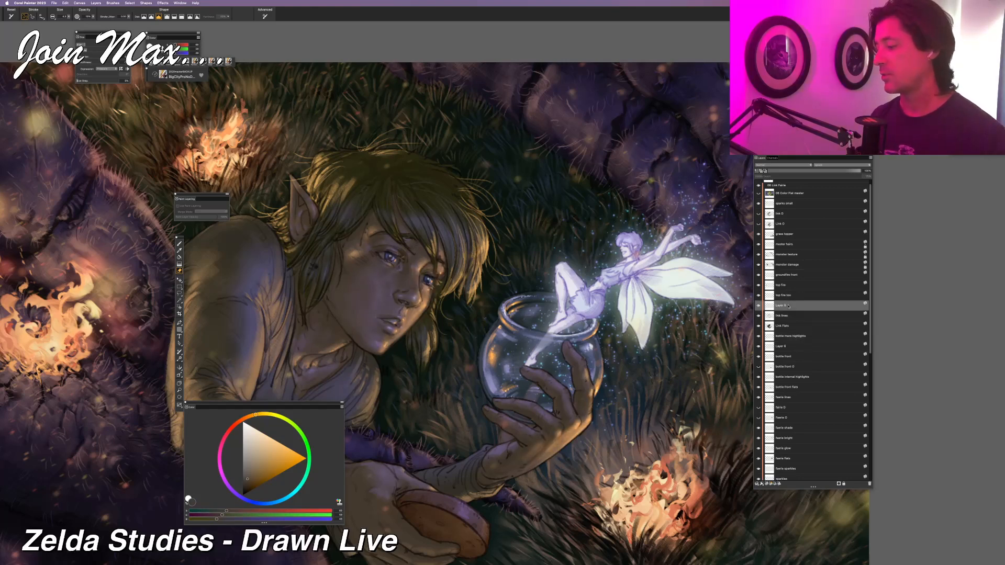
text(lights)
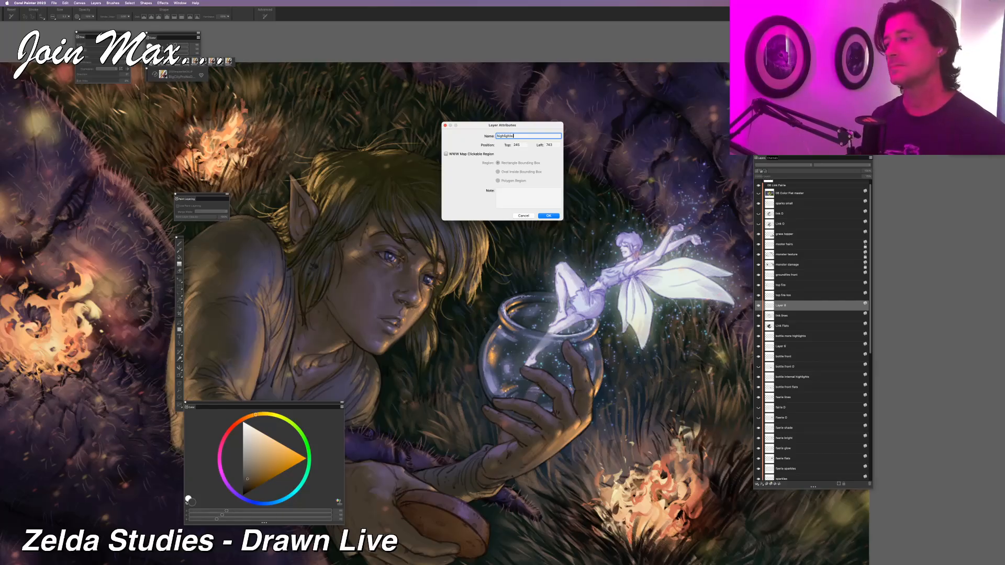
text(ghlights link face)
key(Return)
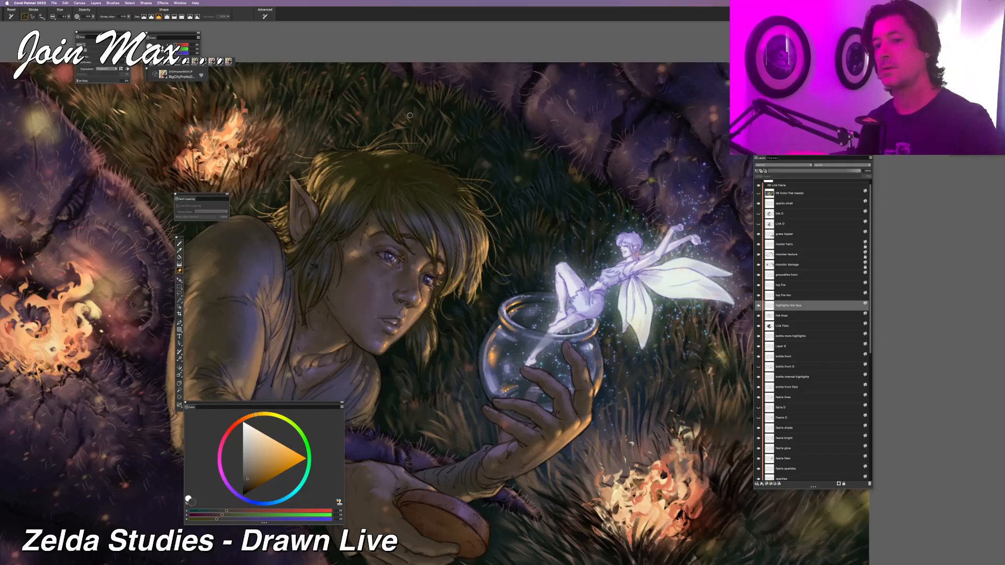
Adjust the eraser size slightly and select Link's color layer below the link lines layer
click(68, 16)
drag(69, 17, 76, 18)
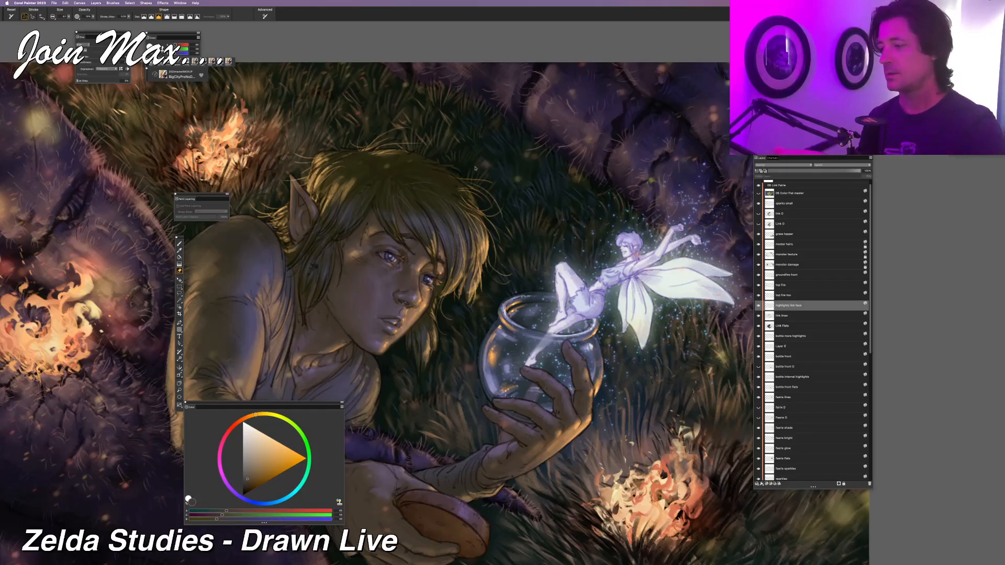
click(782, 326)
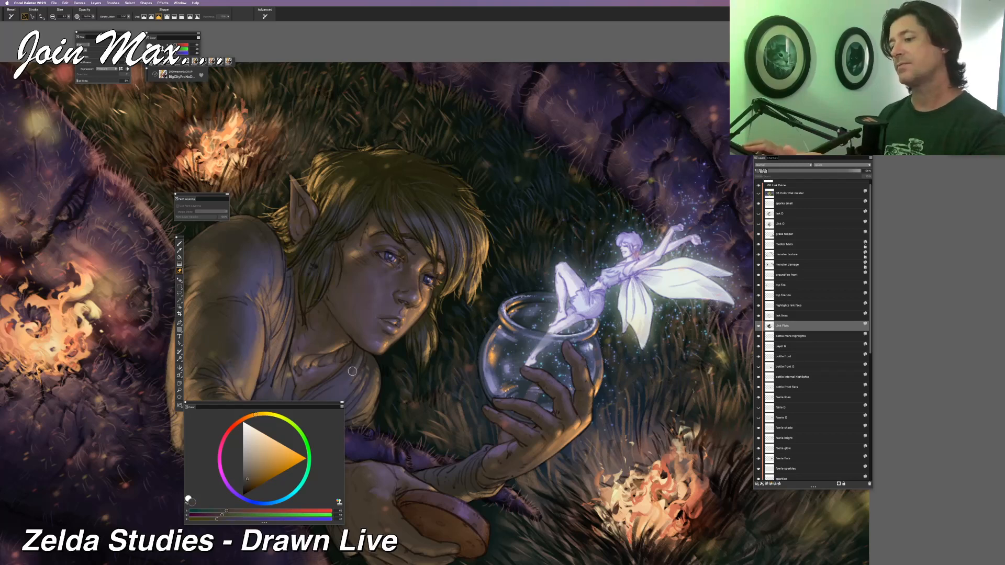
Switch to the Brush tool, select the link lines layer and toggle its visibility to check the line work
key(super+0)
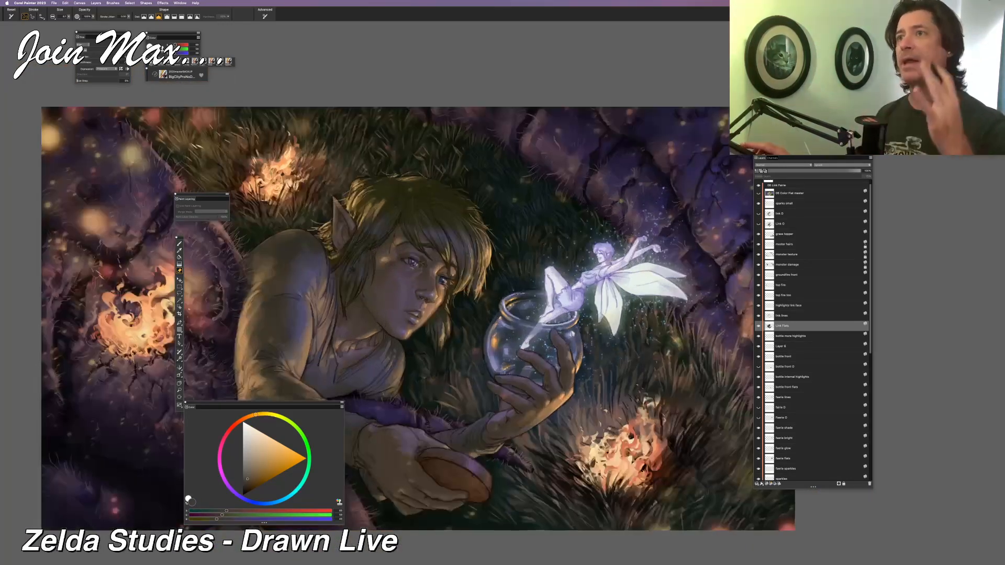
key(super+plus)
key(super+minus)
key(super+minus)
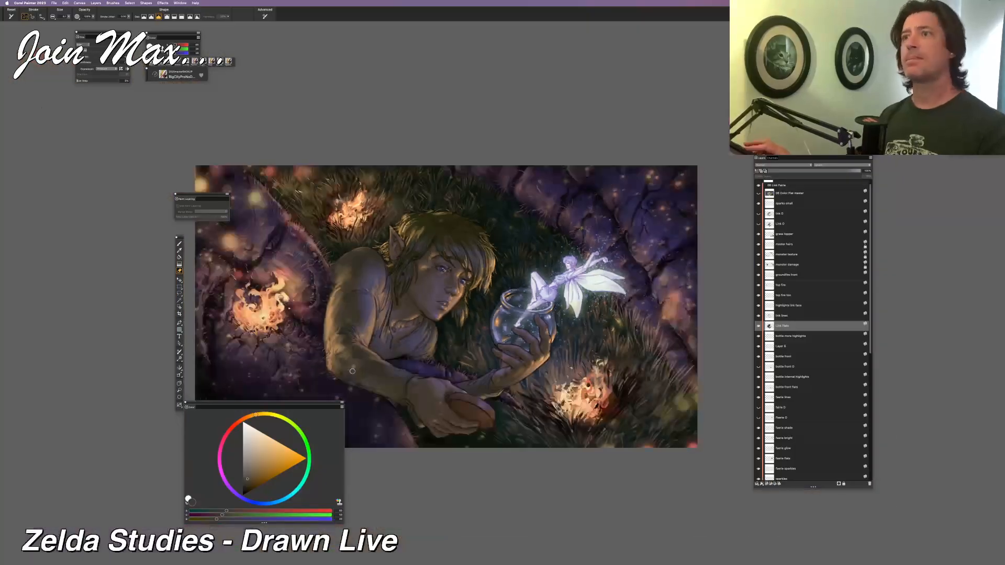
key(super+plus)
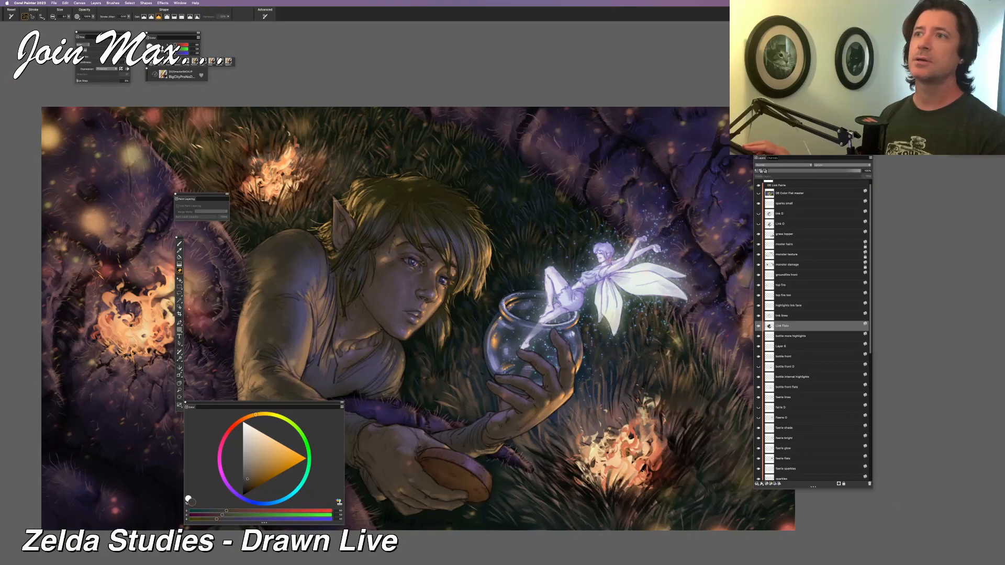
key(super+plus)
key(super+plus)
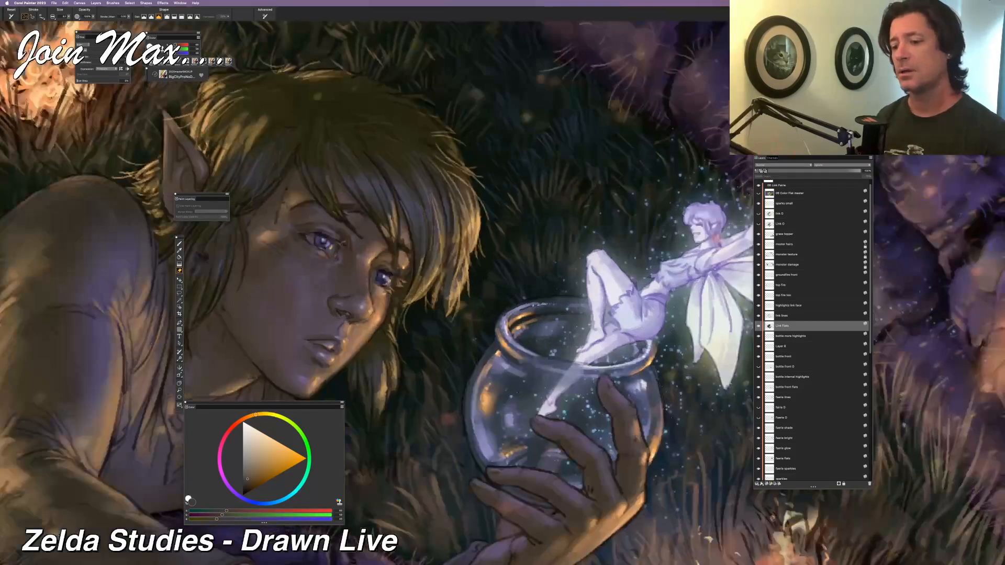
key(b)
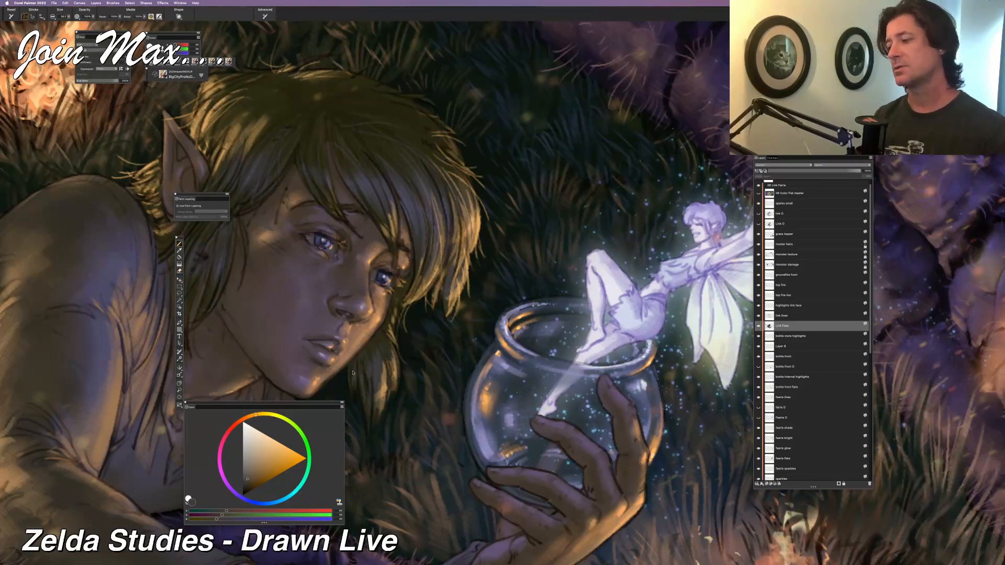
click(765, 315)
click(759, 316)
click(758, 316)
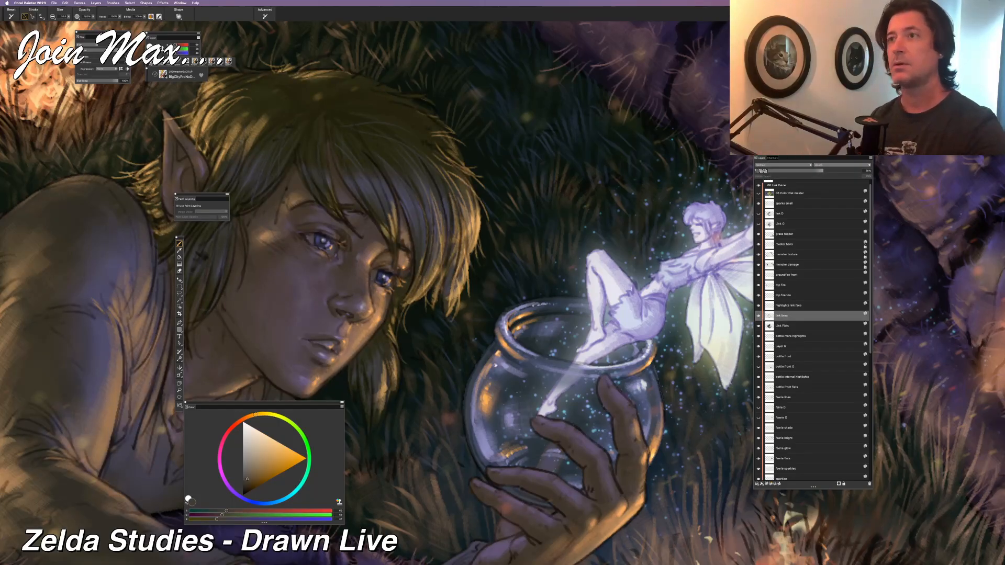
scroll(365, 293, left, 5)
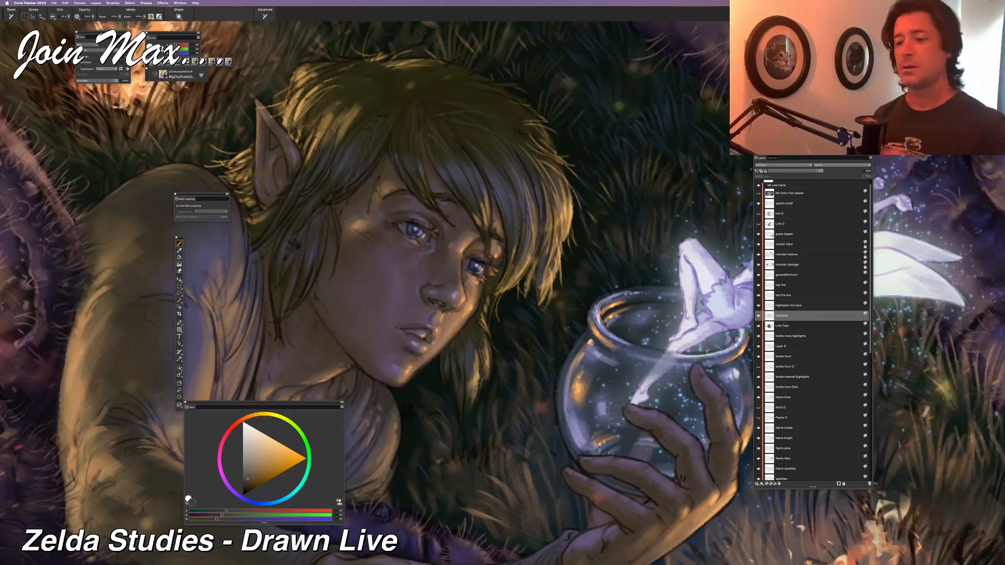
scroll(365, 293, down, 3)
scroll(365, 293, down, 1)
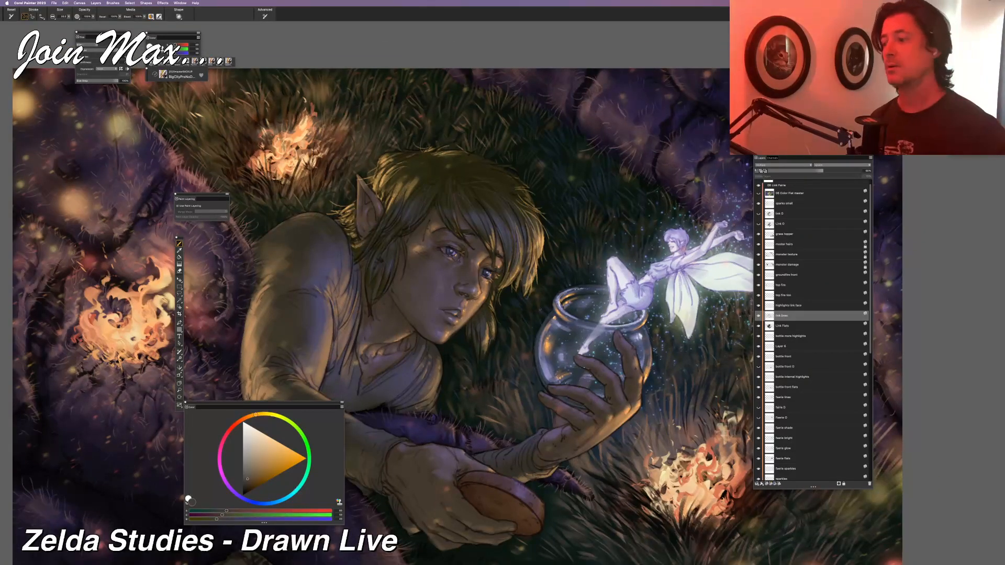
Check the link lines layer by toggling its visibility, and lasso the line work of Link's hair and facial features
click(759, 316)
click(758, 317)
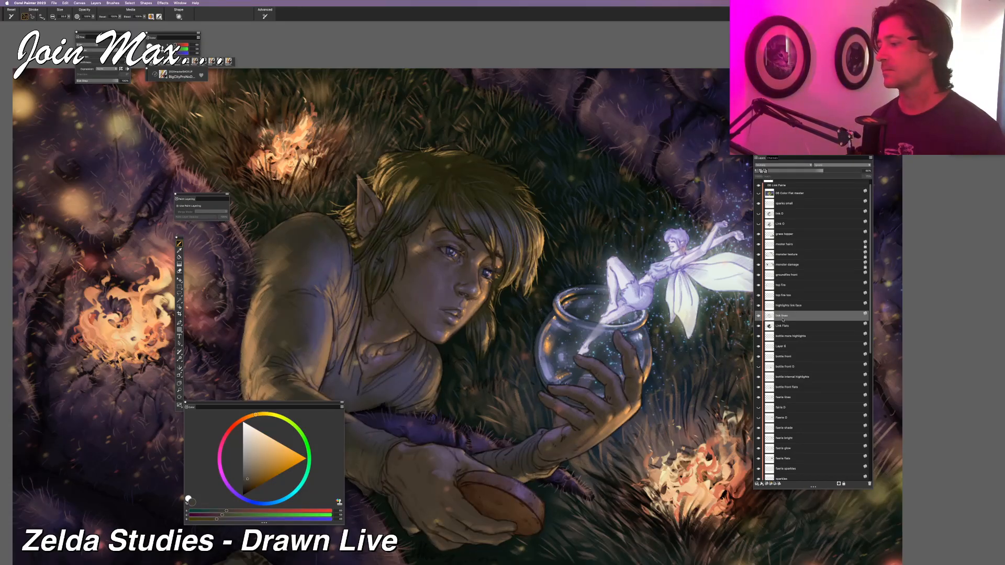
key(l)
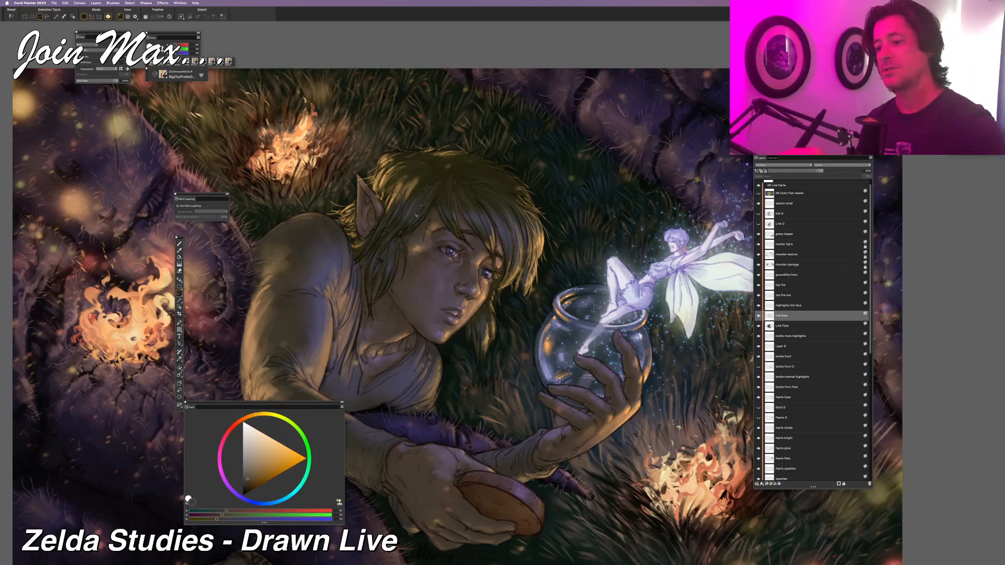
mouse_move(401, 224)
mouse_down()
mouse_move(398, 203)
mouse_move(376, 210)
mouse_move(360, 234)
mouse_move(372, 314)
mouse_move(414, 244)
mouse_move(434, 181)
mouse_move(430, 215)
mouse_move(469, 224)
mouse_move(470, 199)
mouse_move(512, 254)
mouse_move(527, 236)
mouse_move(509, 189)
mouse_move(437, 176)
mouse_up()
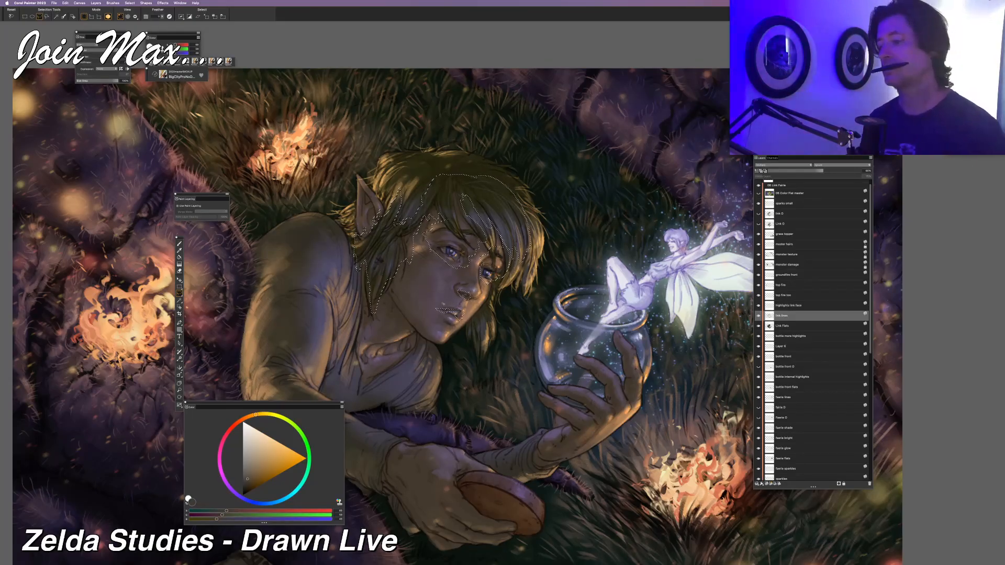
Put the selected hair and face lines on a new layer above link lines and toggle it to compare
key(super+z)
key(super+d)
key(super+shift+n)
key(b)
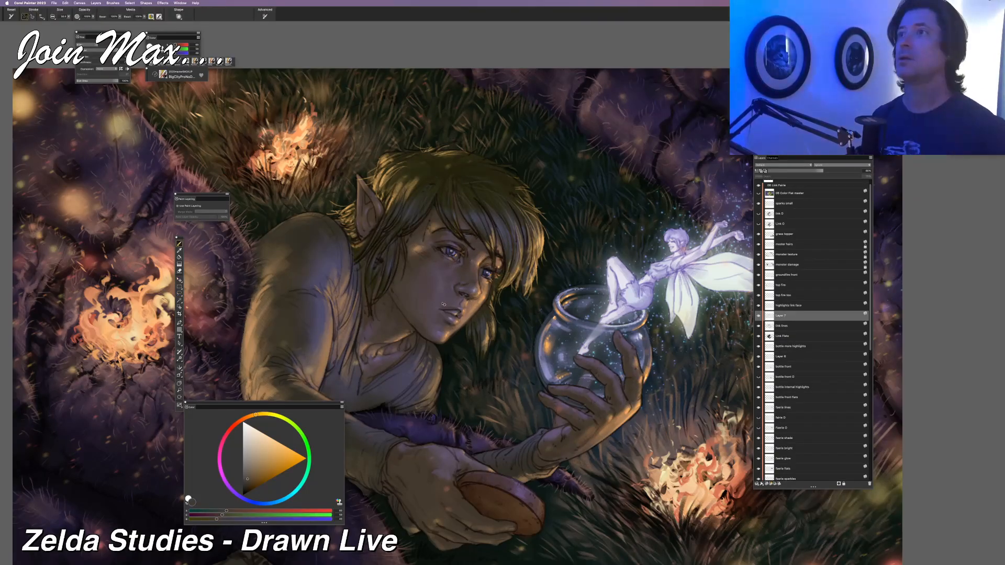
key(super+minus)
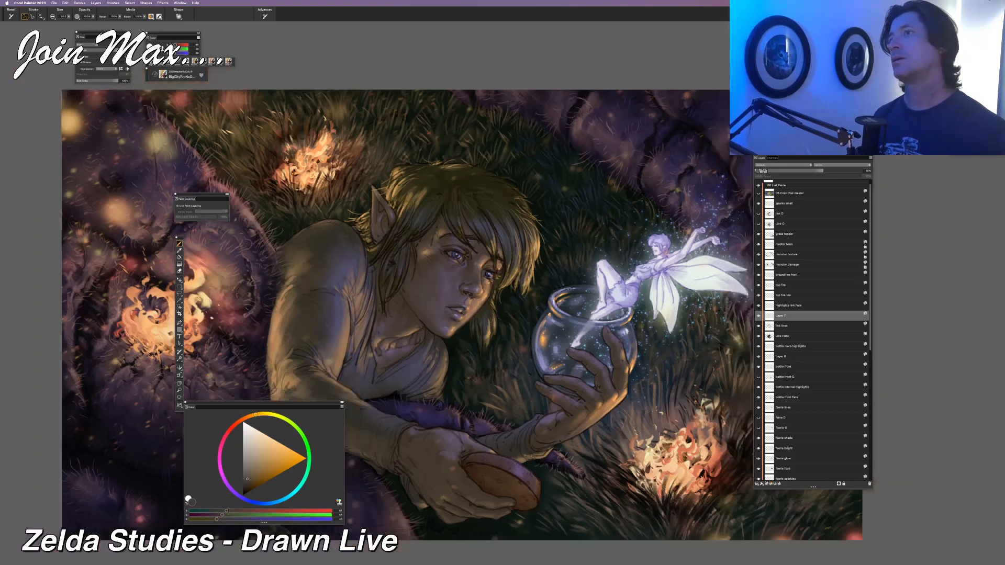
click(758, 316)
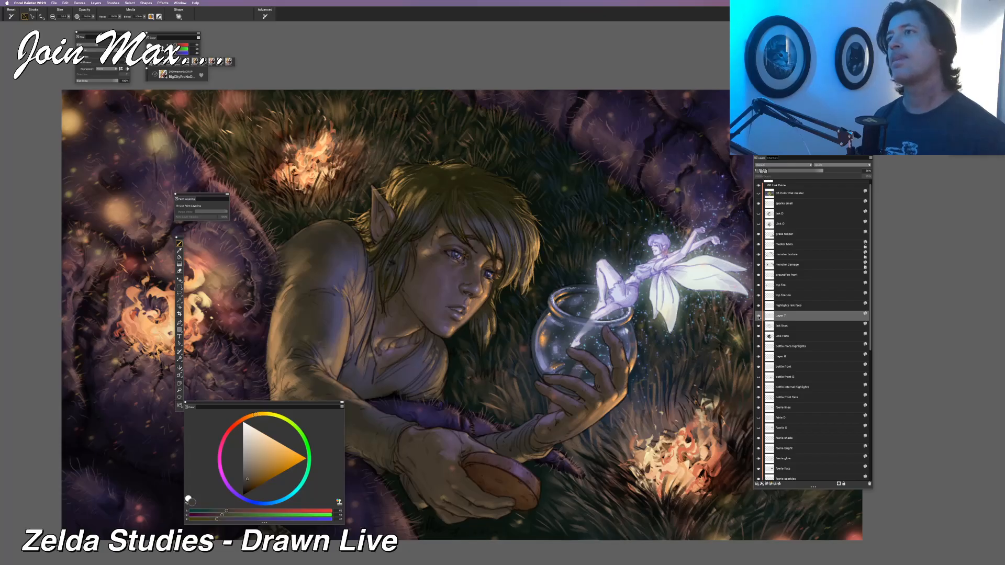
Raise the new line layer's opacity and check its effect on the whole picture and on Link's face
click(844, 171)
drag(843, 172, 842, 172)
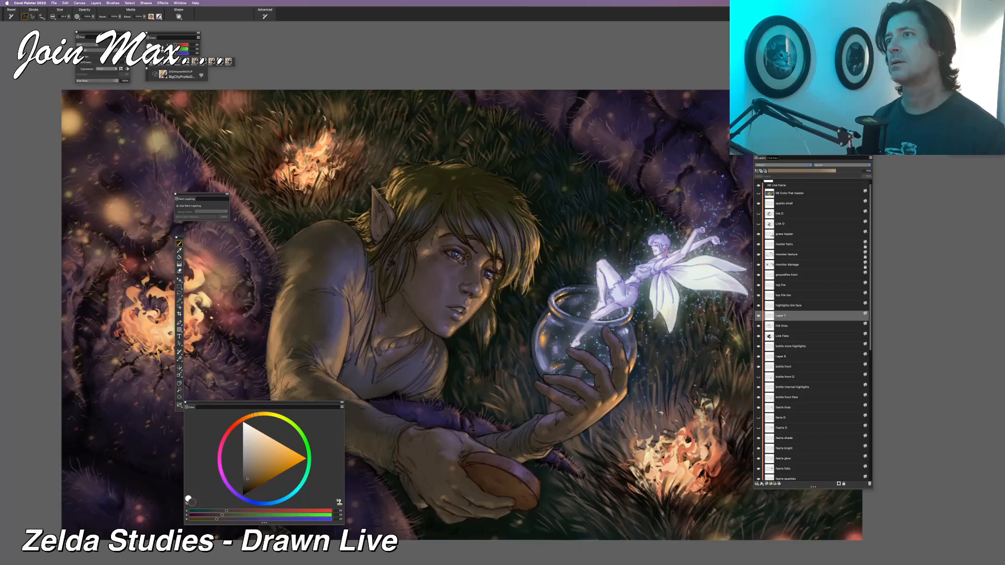
key(super+minus)
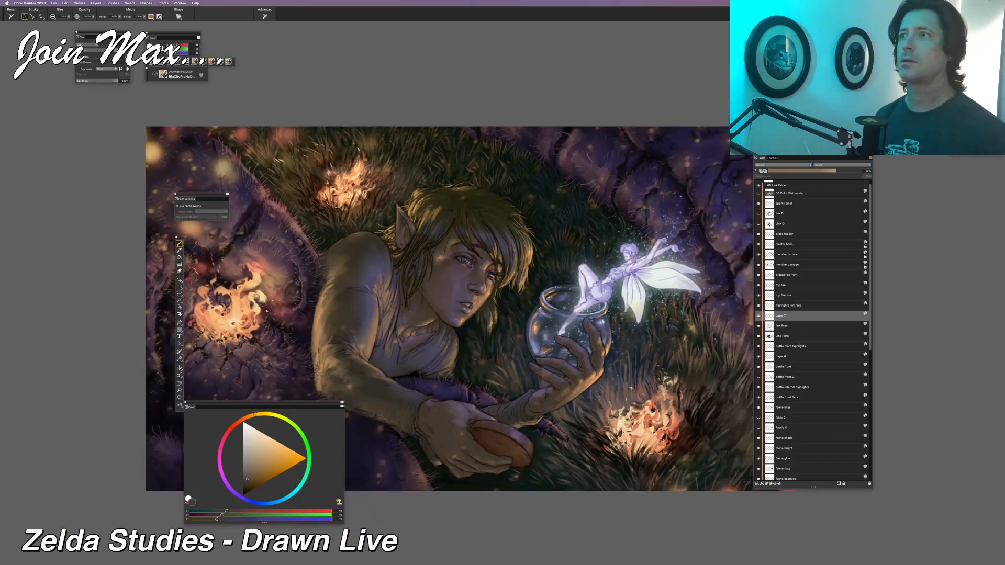
key(super+plus)
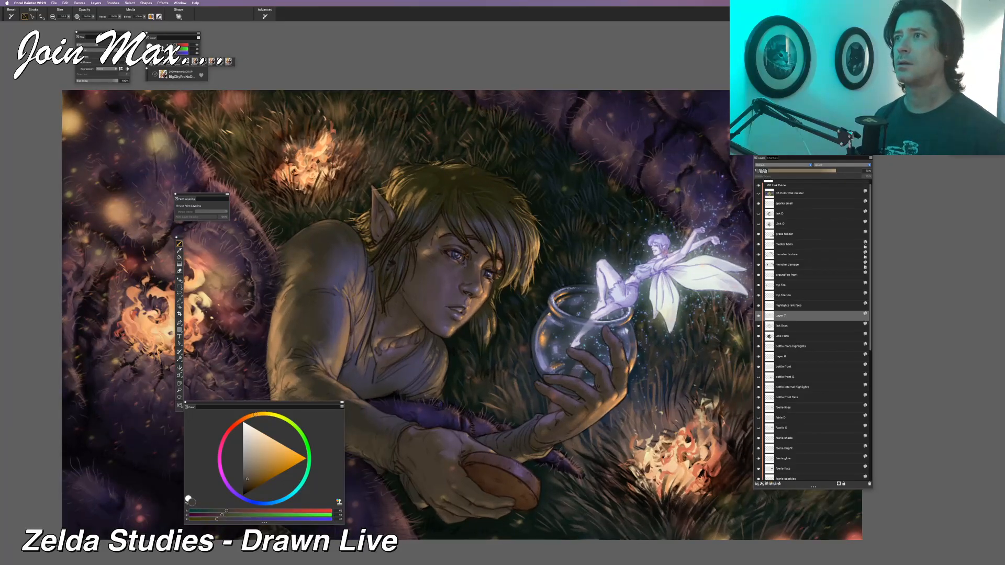
drag(556, 187, 531, 192)
key(super+plus)
key(super+plus)
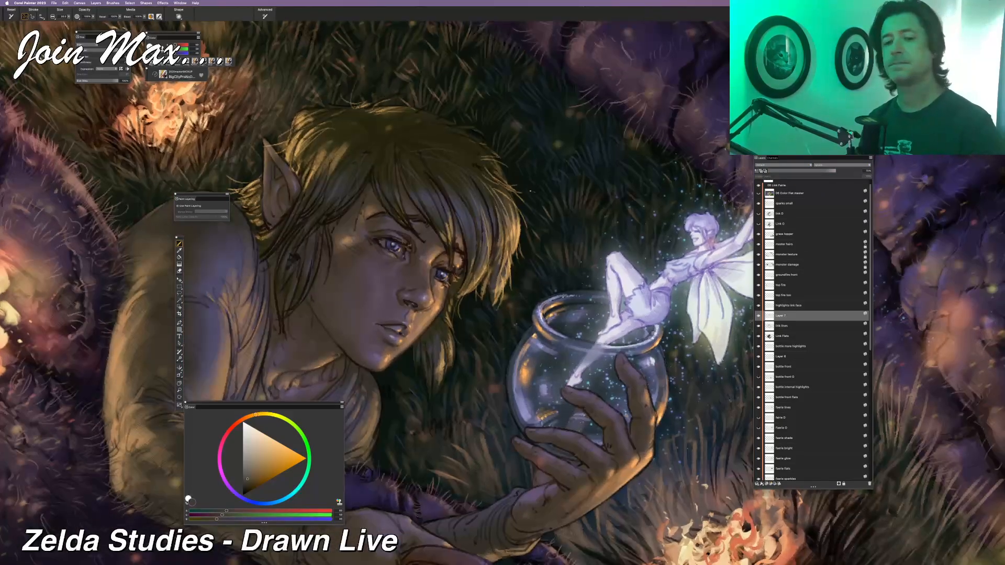
Set the painting colour to black and check the darkened lines at several magnifications
drag(249, 476, 242, 495)
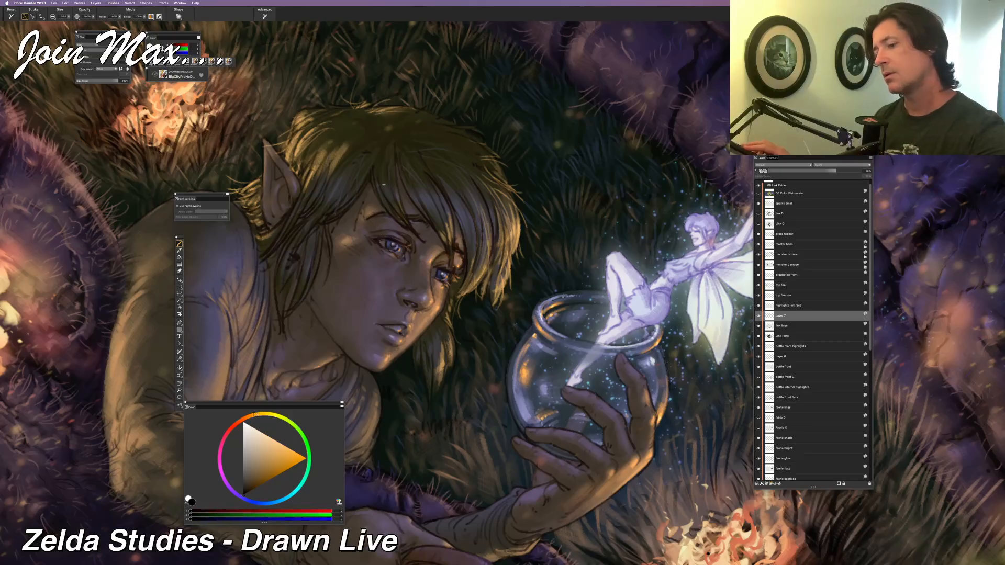
key(super+minus)
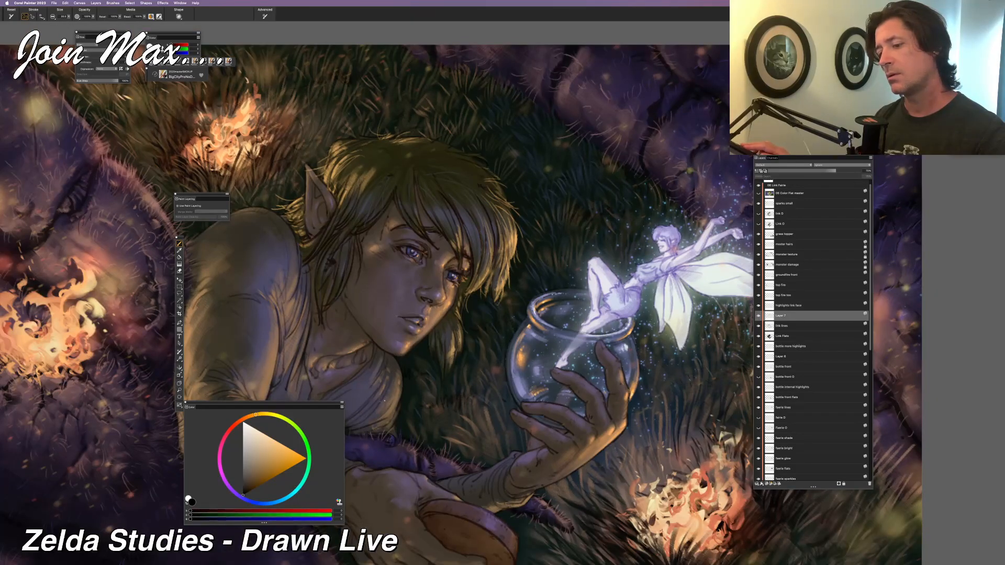
key(super+minus)
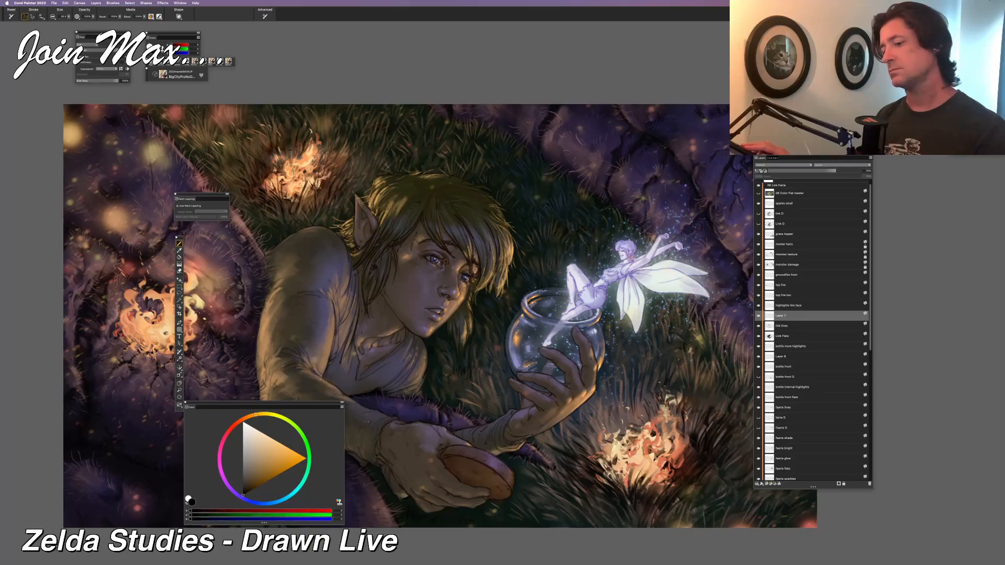
key(super+minus)
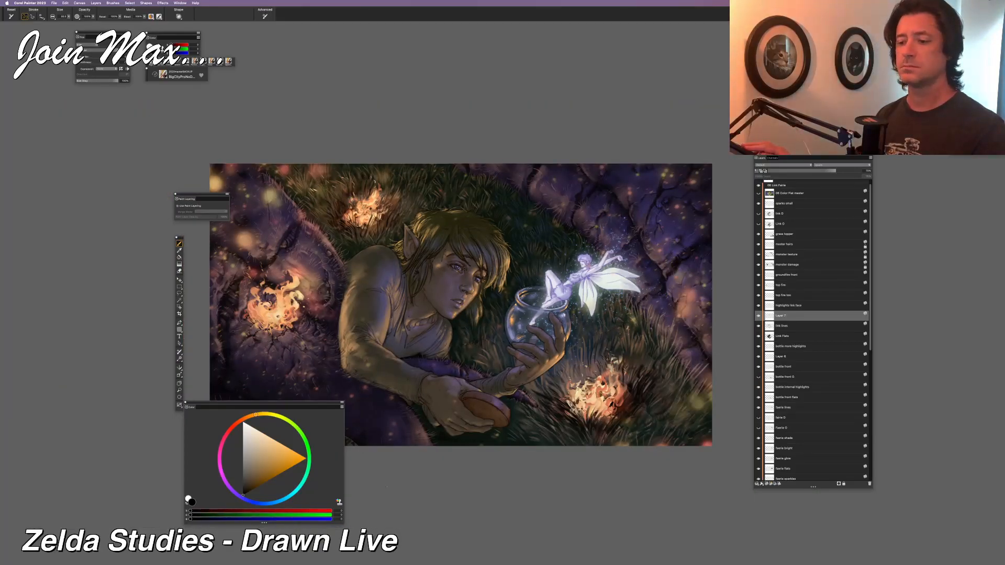
key(super+equal)
key(super+equal)
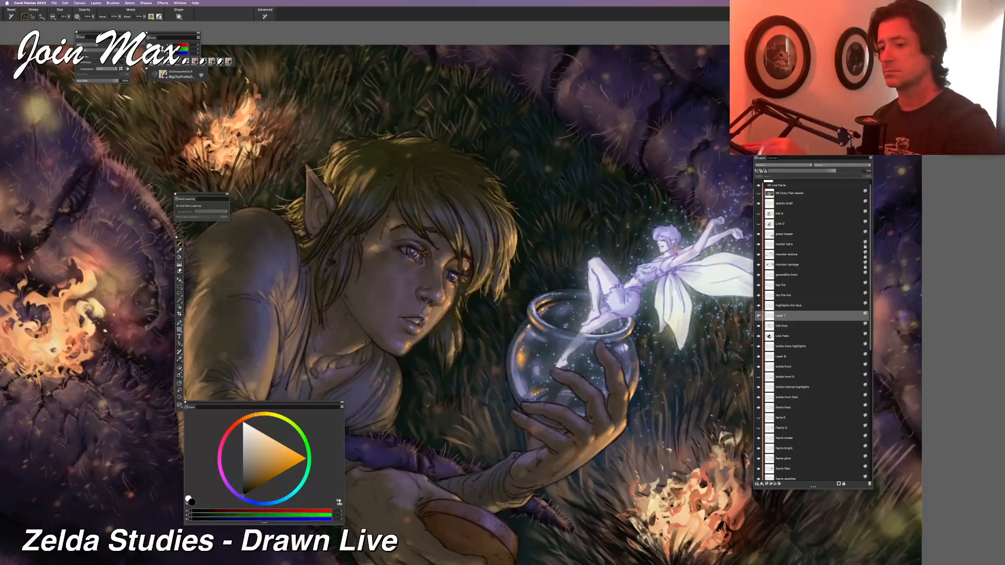
Rename Layer 7 as "facedarklines"
double_click(779, 316)
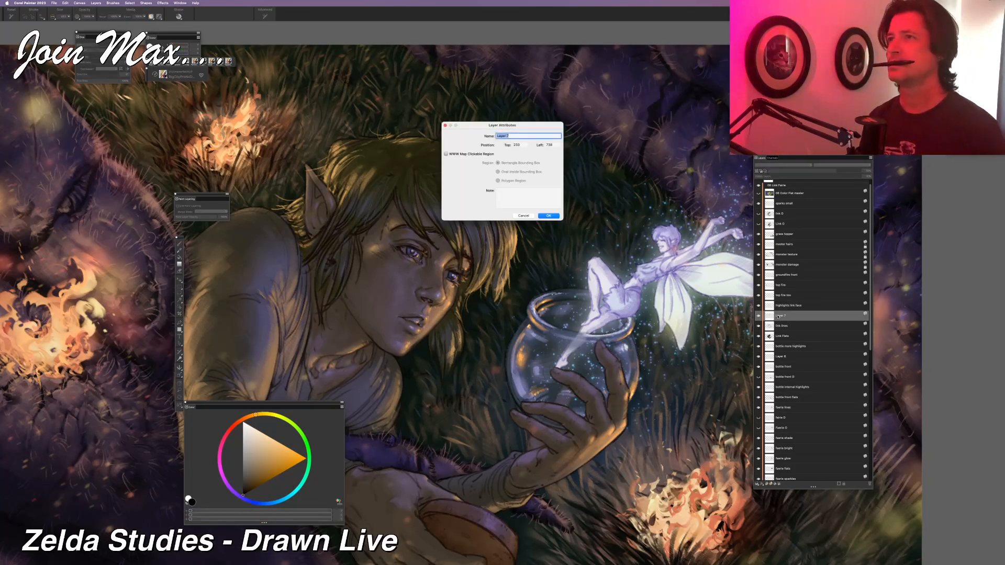
text(l)
text(acedarkline)
key(Return)
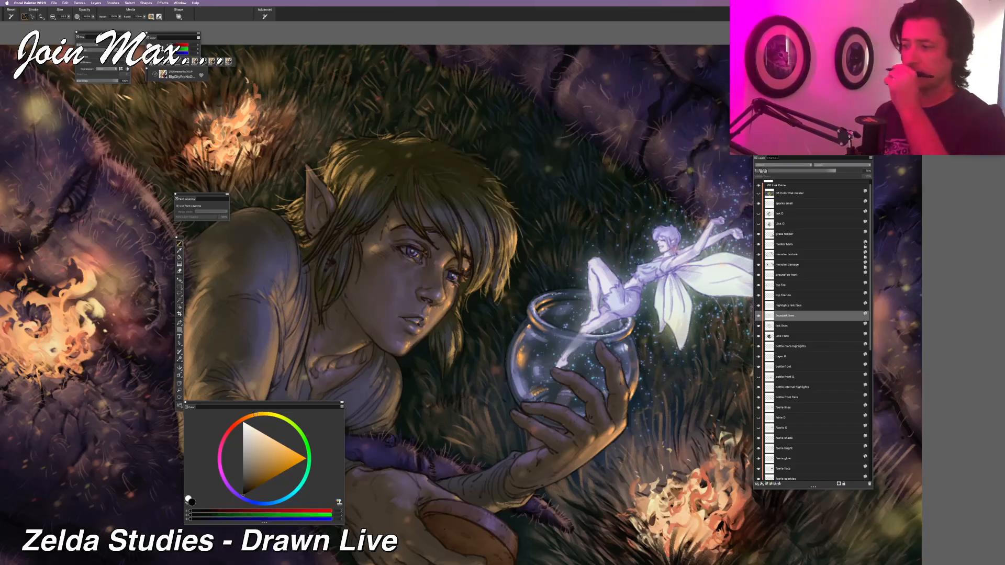
Look through the lower layers and toggle the hidden monster layer below the monster lines to check its content
scroll(814, 323, down, 3)
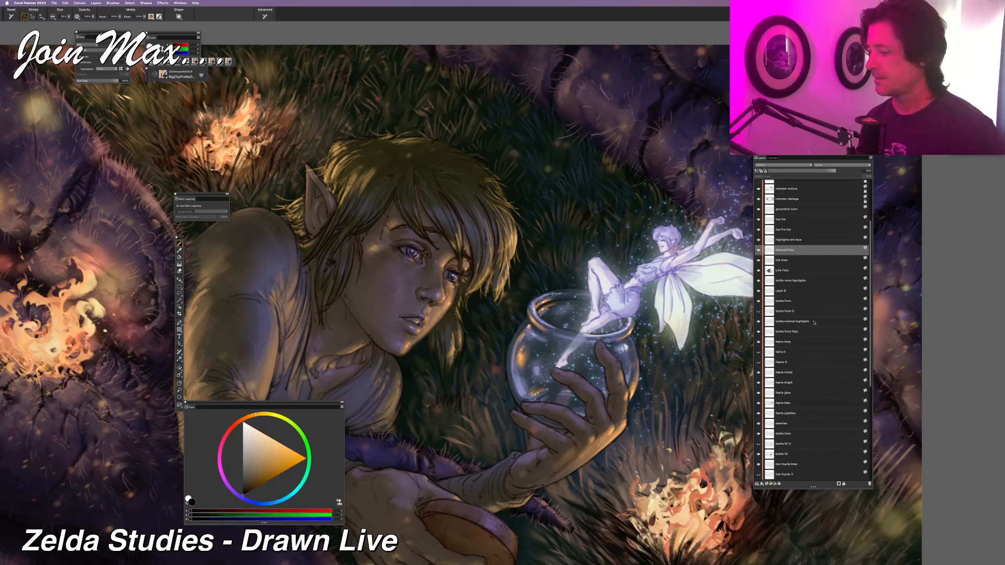
scroll(776, 432, down, 3)
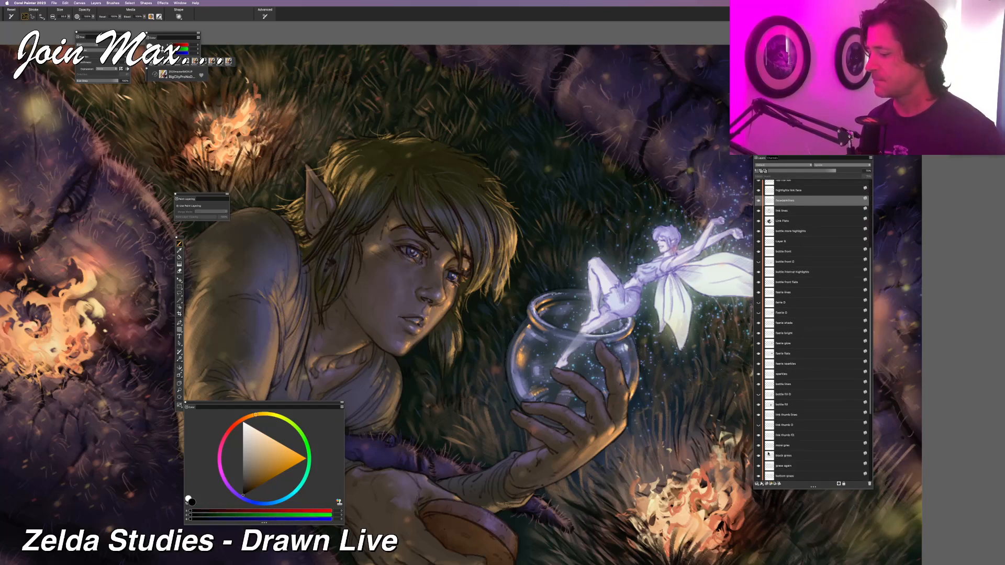
scroll(767, 454, down, 5)
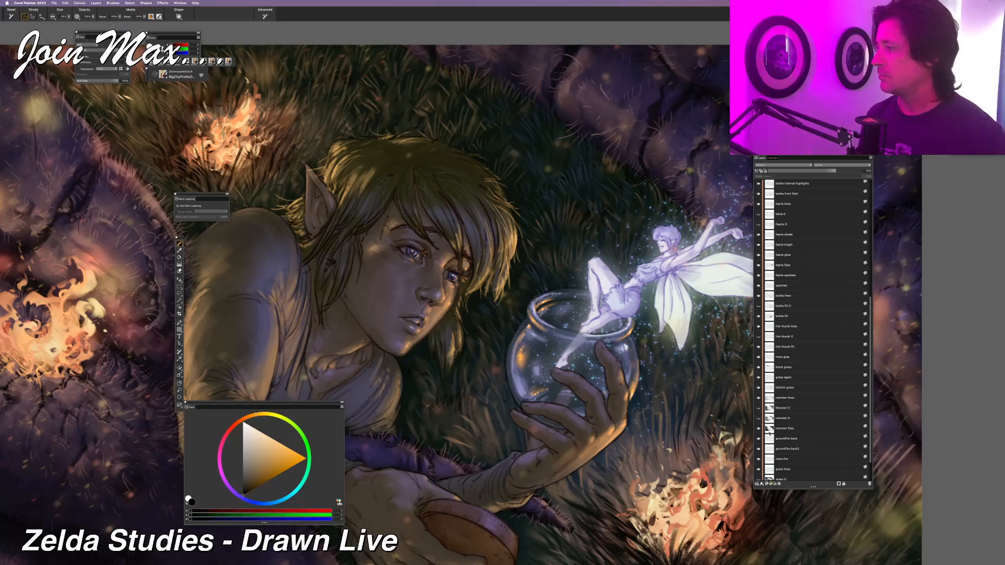
scroll(773, 436, down, 1)
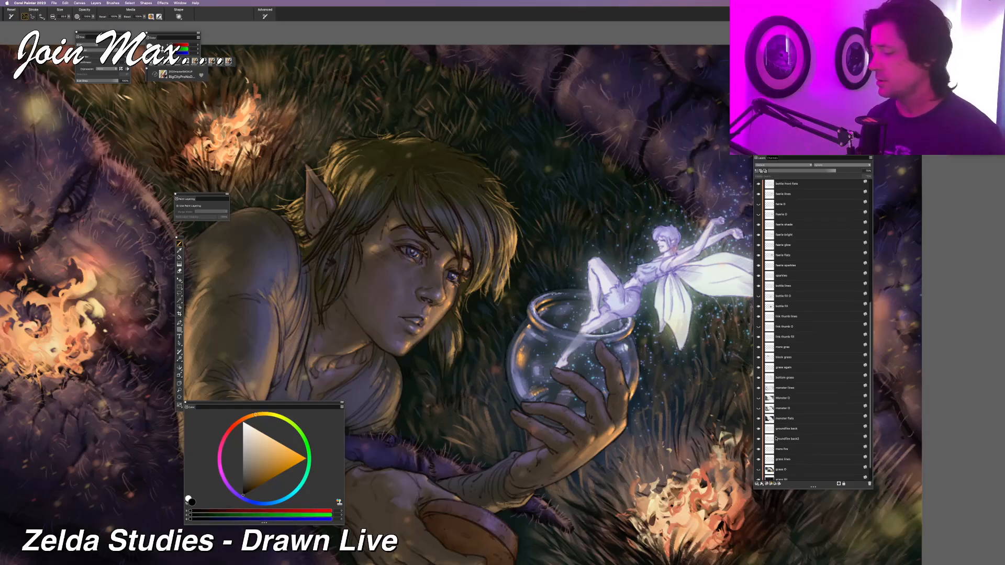
click(759, 399)
click(758, 400)
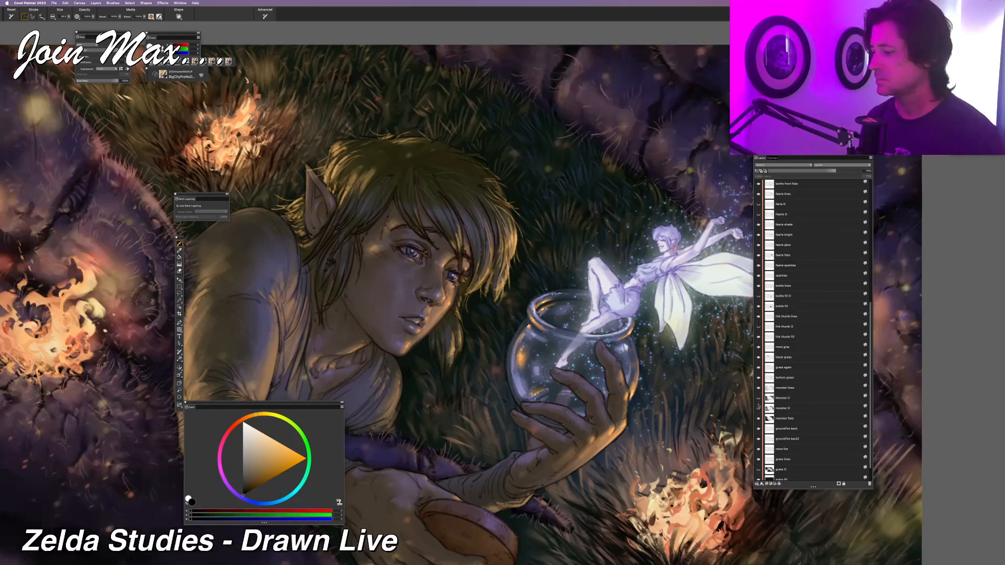
Examine the whole composition, the bottle with the fairy, and Link's face up close
key(super+0)
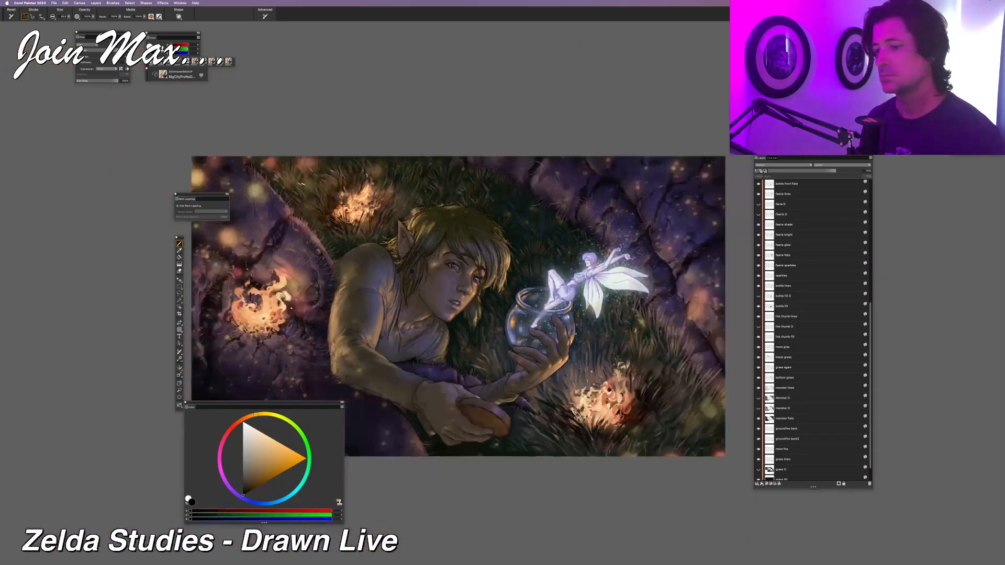
key(super+plus)
key(super+plus)
key(super+plus)
key(super+plus)
key(super+plus)
key(super+plus)
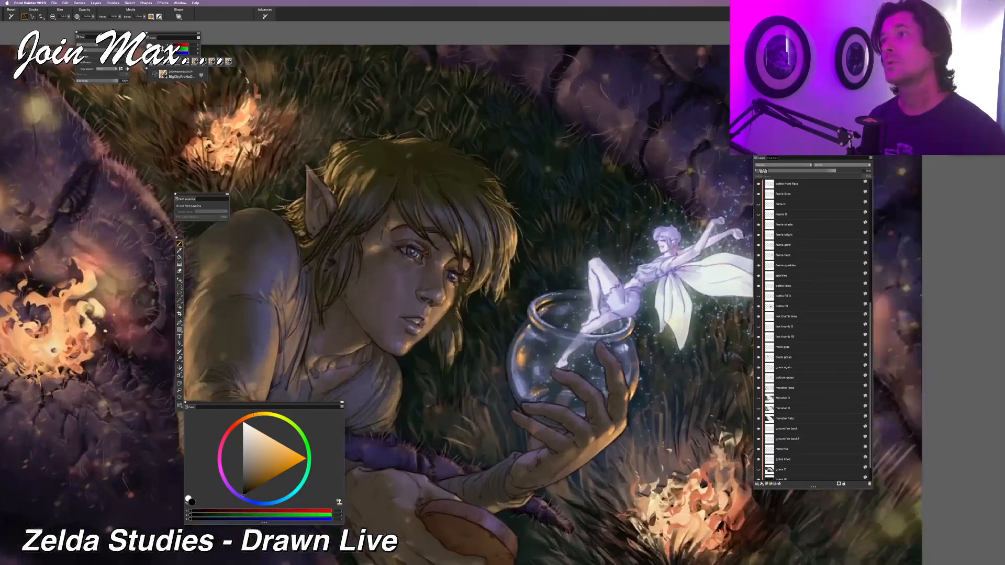
key(super+plus)
key(super+plus)
drag(576, 293, 479, 297)
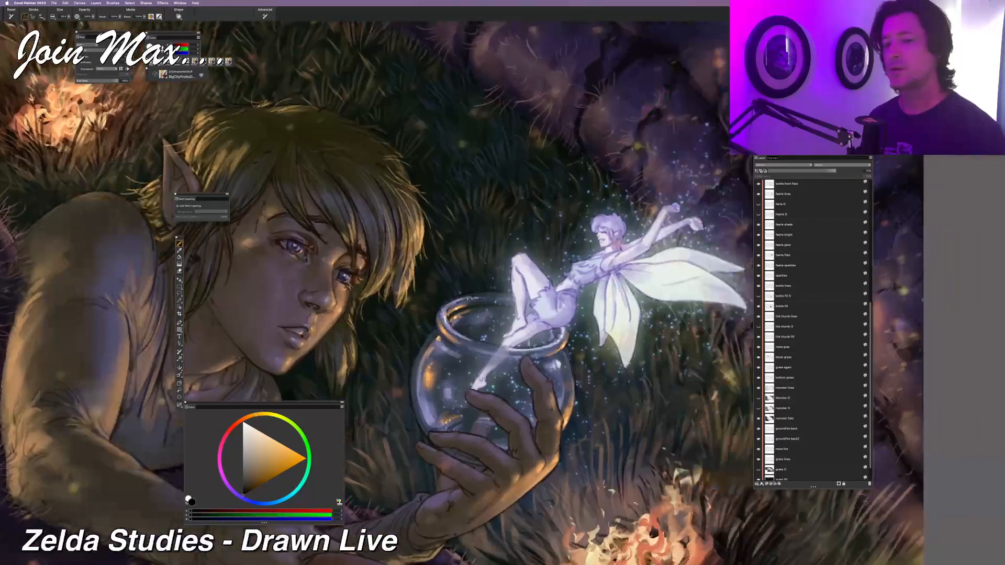
key(super+minus)
mouse_move(194, 191)
mouse_down()
mouse_move(374, 257)
mouse_move(345, 271)
mouse_up()
key(super+plus)
key(super+plus)
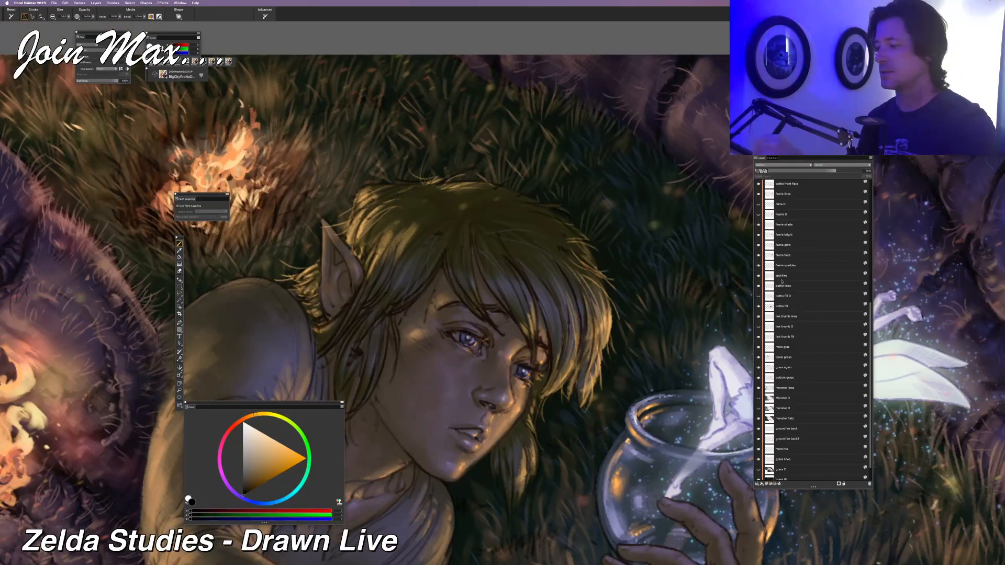
Toggle the Link Flats layer to check its content and select it for painting
scroll(809, 227, up, 8)
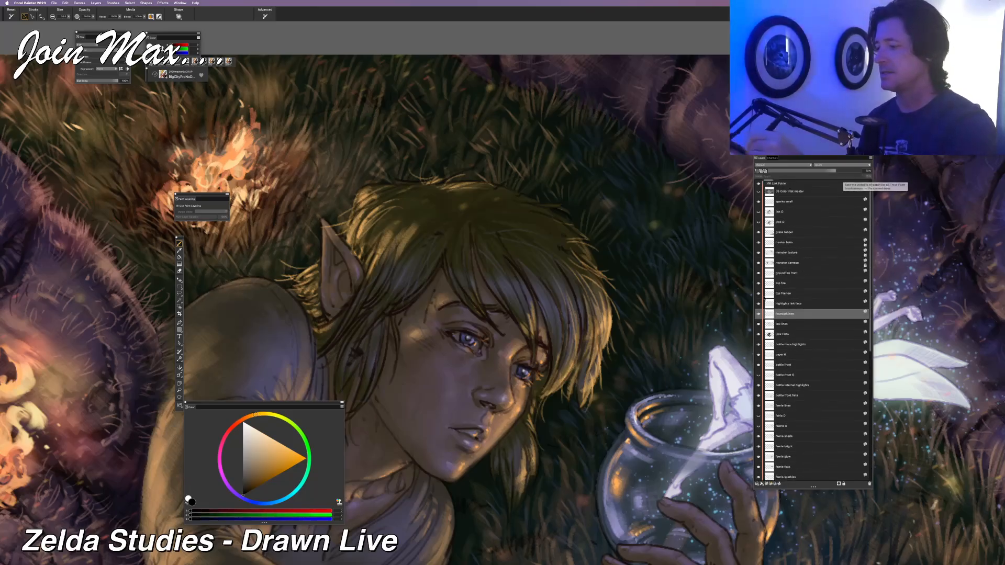
click(758, 335)
click(759, 334)
click(770, 334)
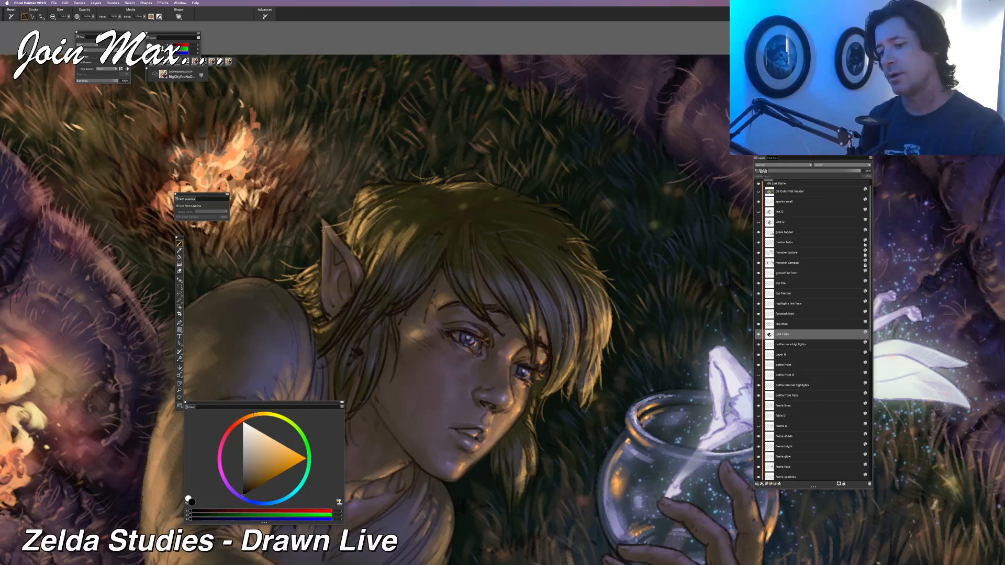
Sample a tone at the tip of Link's ear and shift the hue towards orange for painting the ear
alt+click(324, 232)
drag(251, 418, 249, 417)
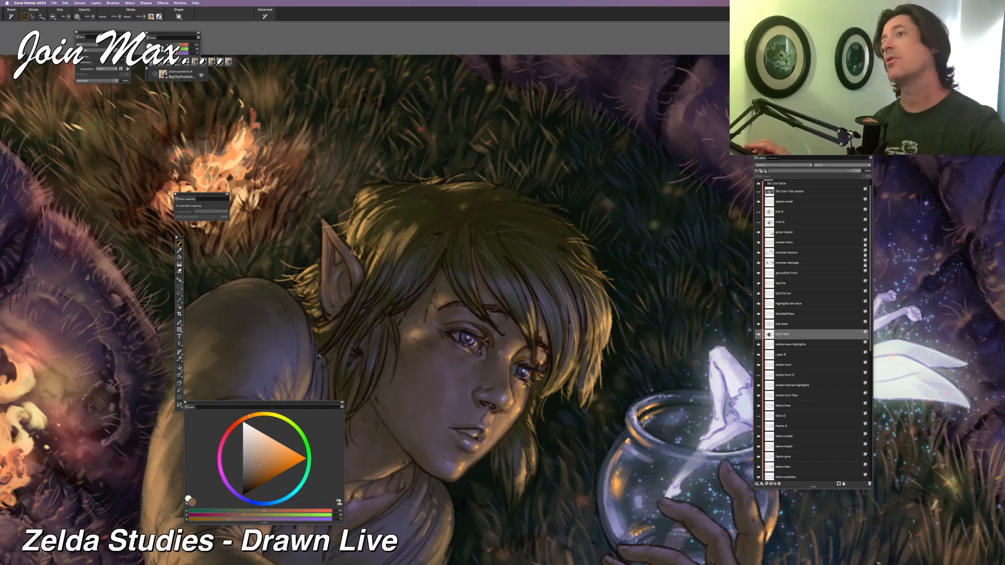
key(super+minus)
key(super+plus)
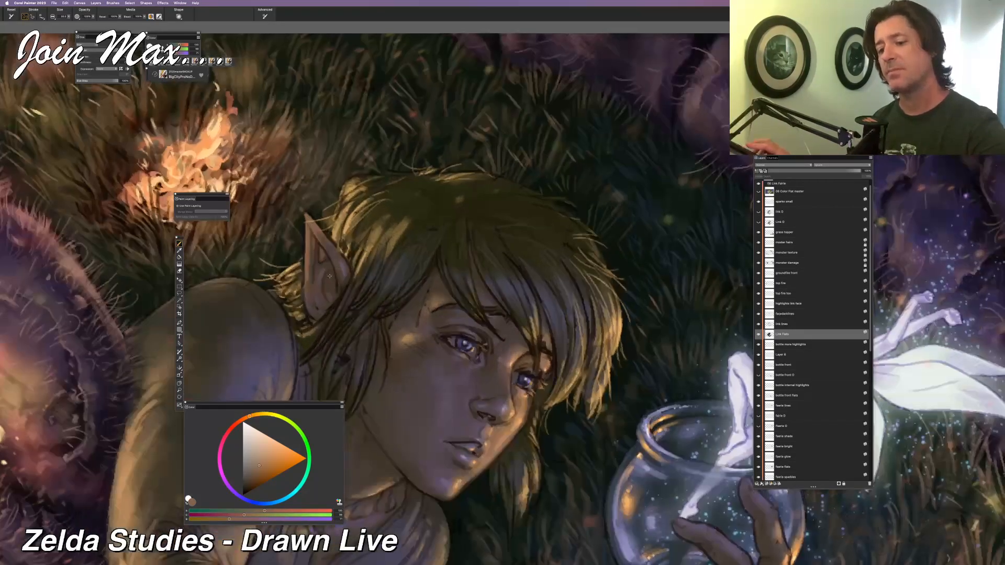
Sample a warm tone inside Link's ear for painting it and check the ear against the whole composition
alt+click(325, 273)
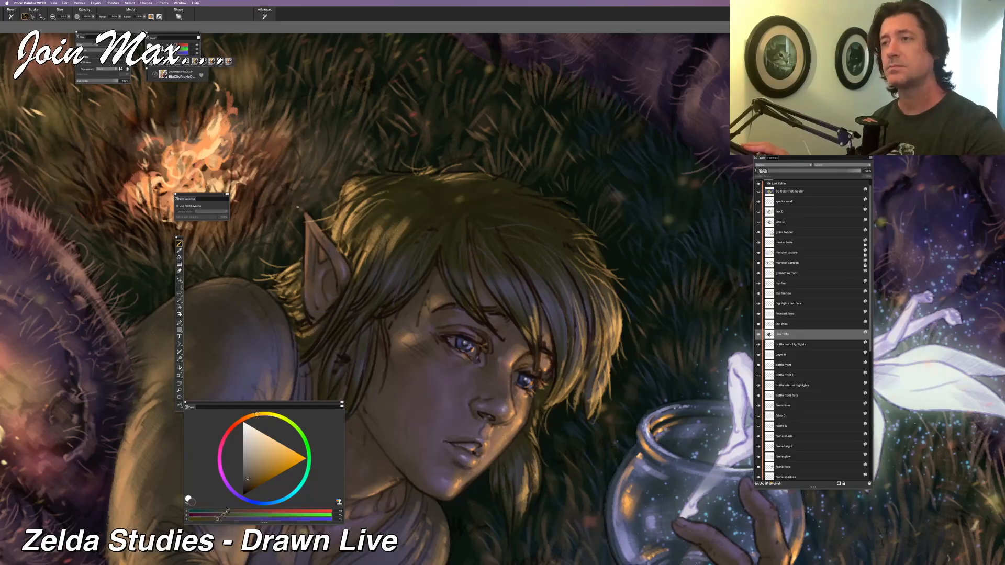
key(super+minus)
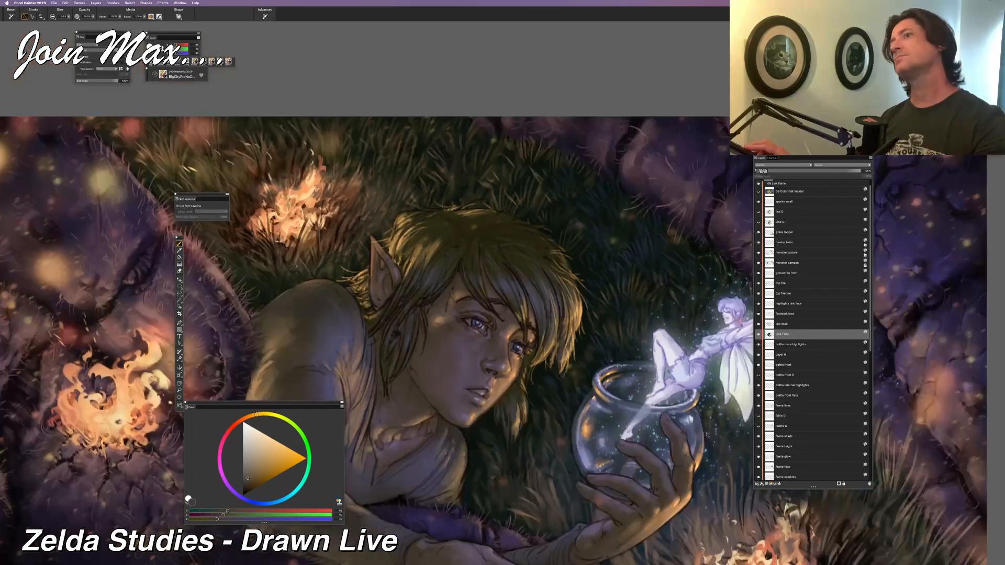
key(super+minus)
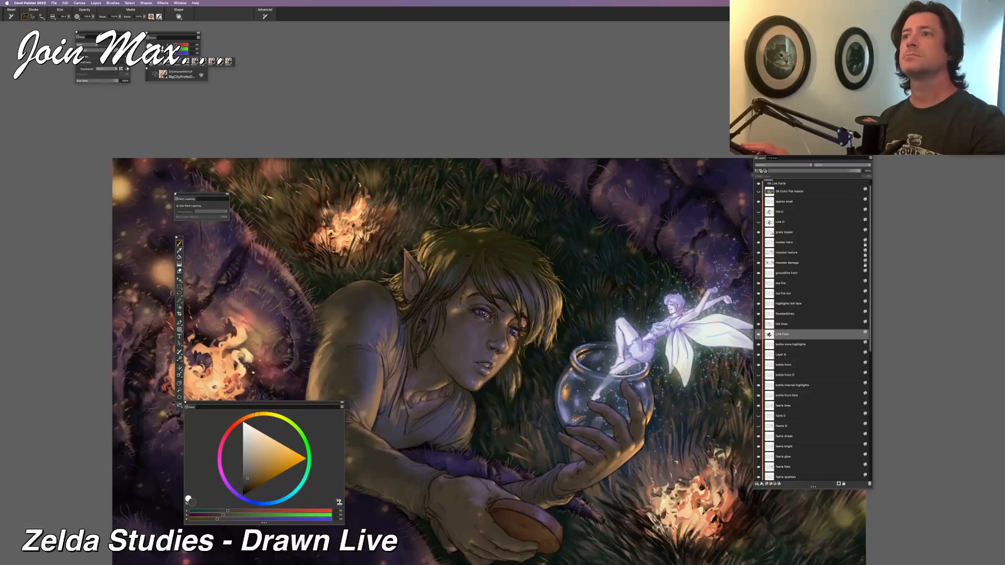
key(super+plus)
key(super+plus)
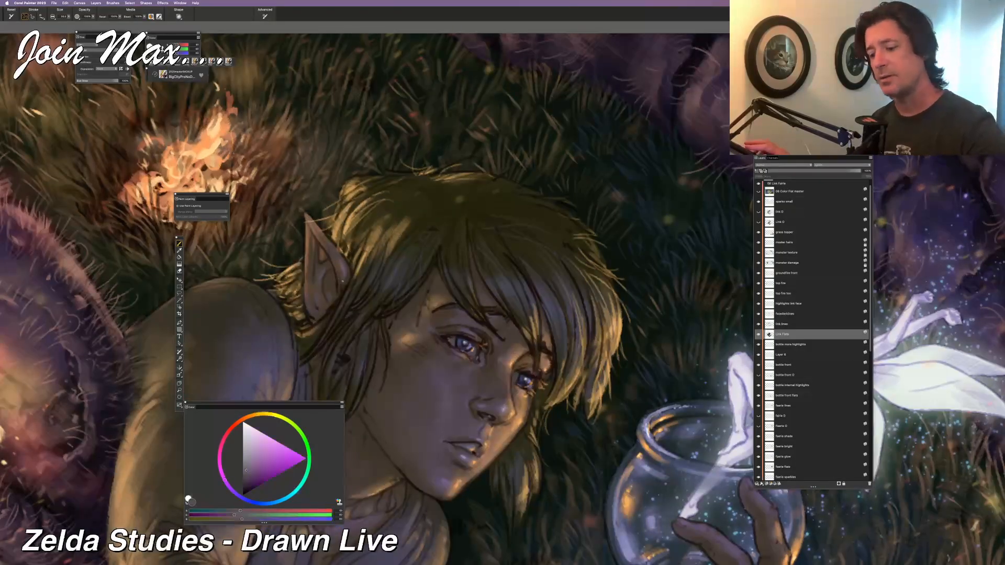
Sample a tone inside Link's ear for a cool violet accent and compare the ear with the full picture
alt+click(320, 277)
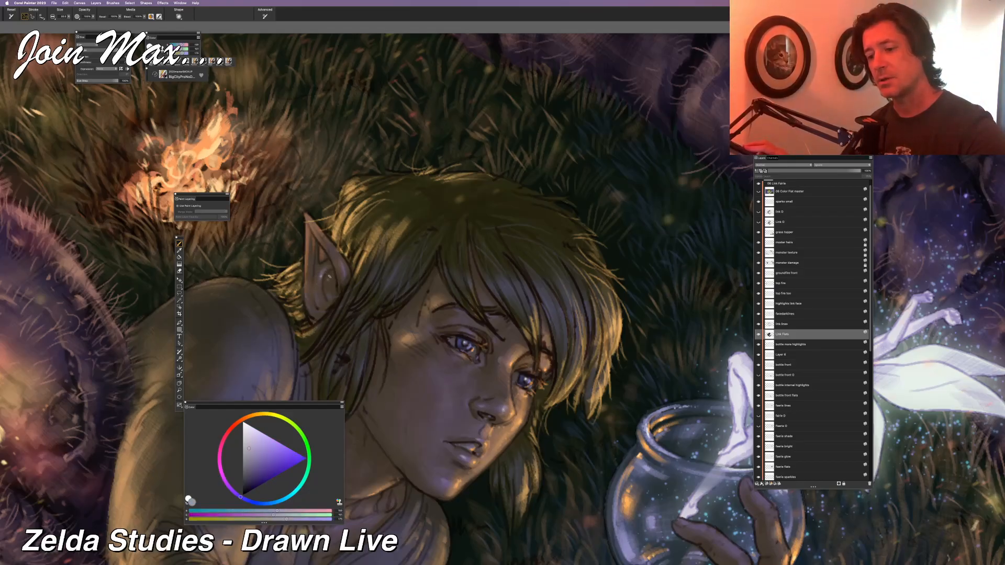
key(super+minus)
key(super+minus)
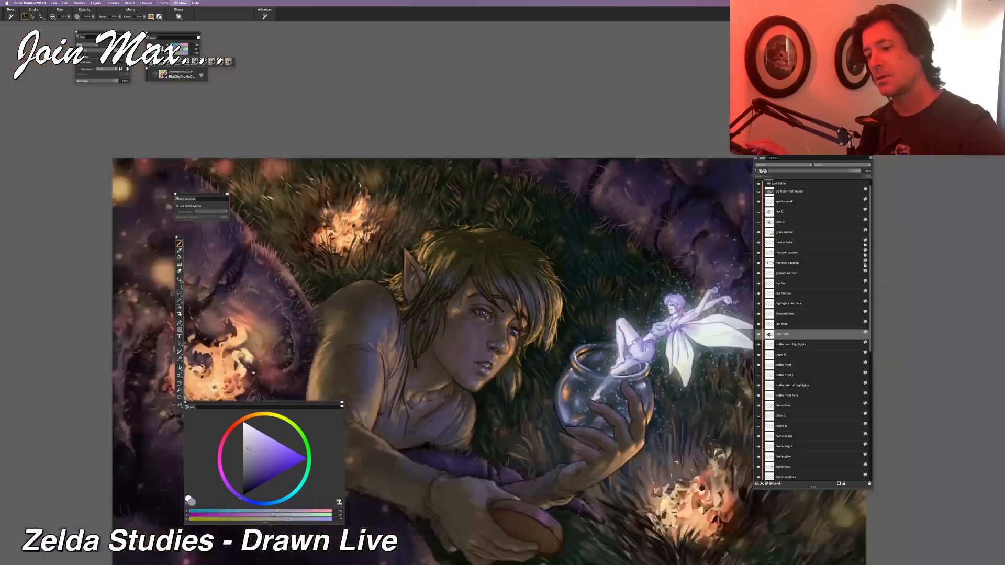
key(super+equal)
key(super+equal)
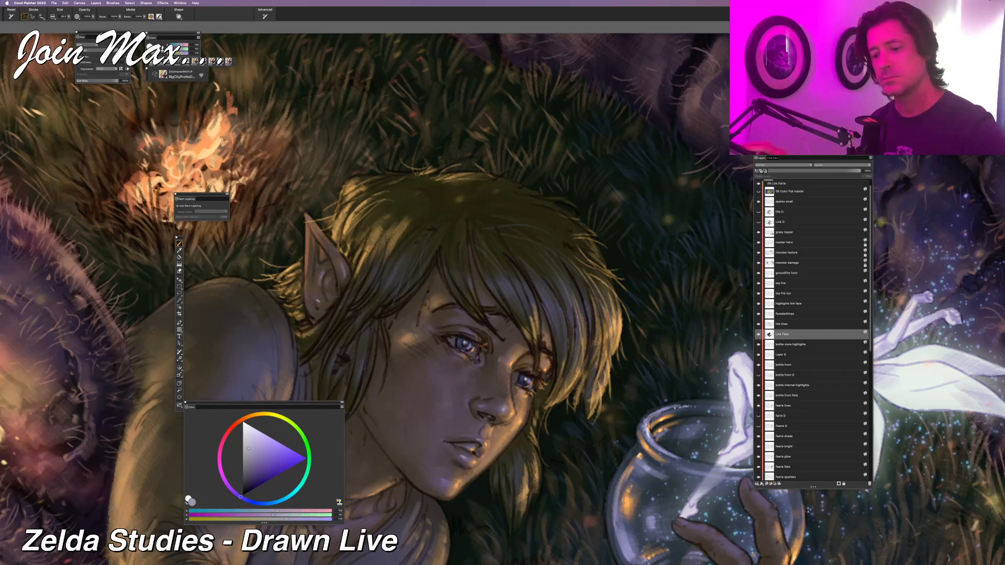
Select the layer directly above Link's lines and switch to the Eraser for cleaning up line work
key(super+minus)
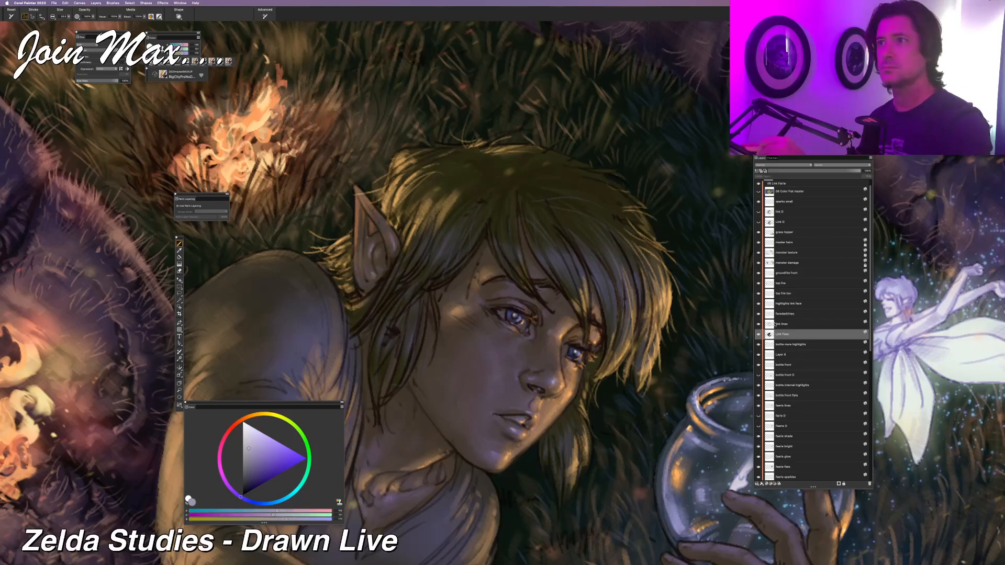
key(super+minus)
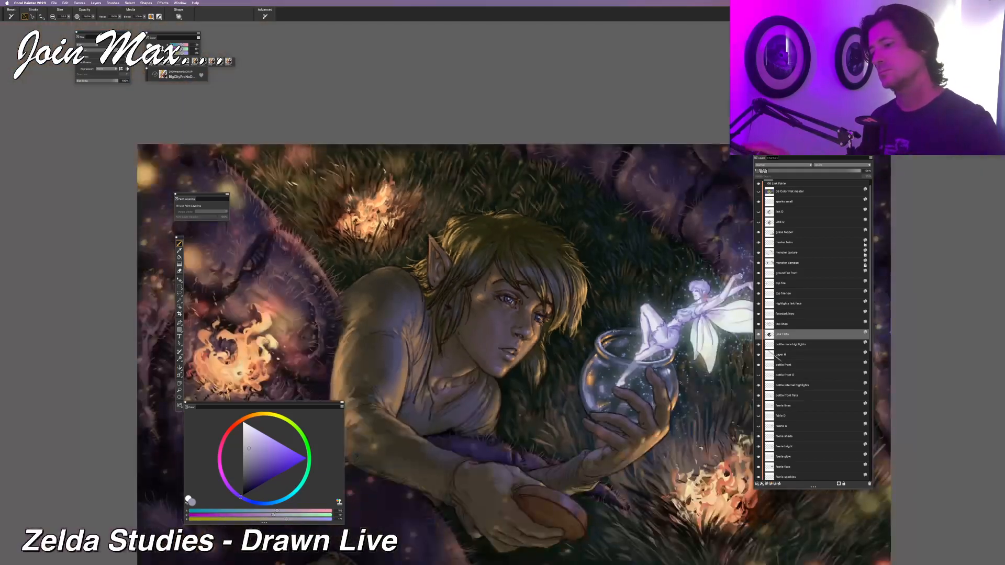
key(super+equal)
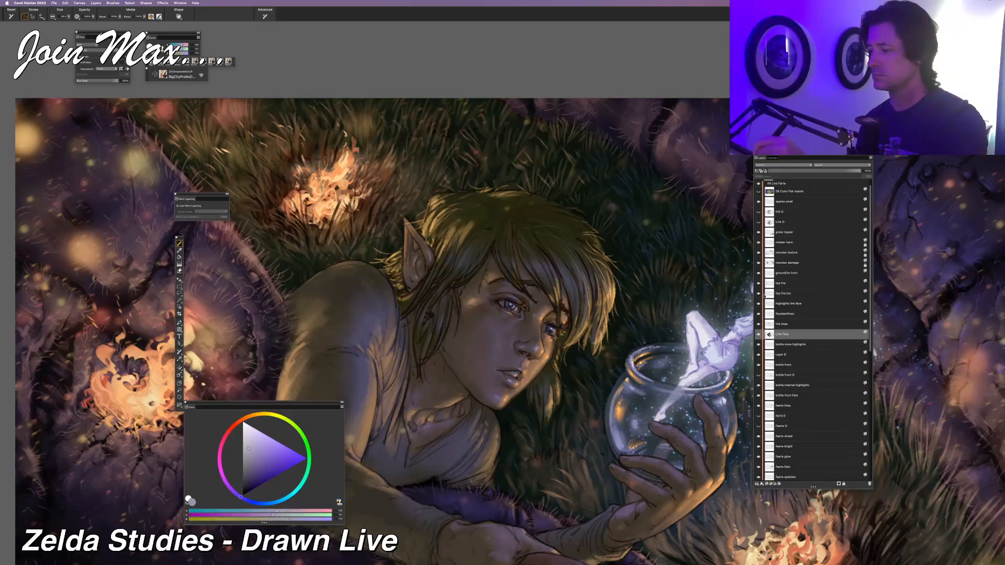
click(759, 314)
click(785, 314)
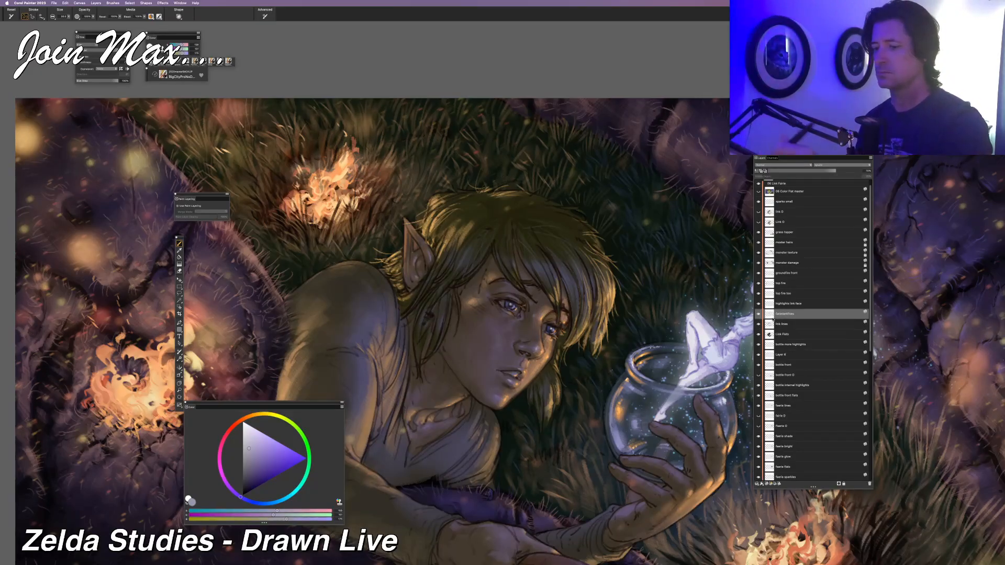
key(n)
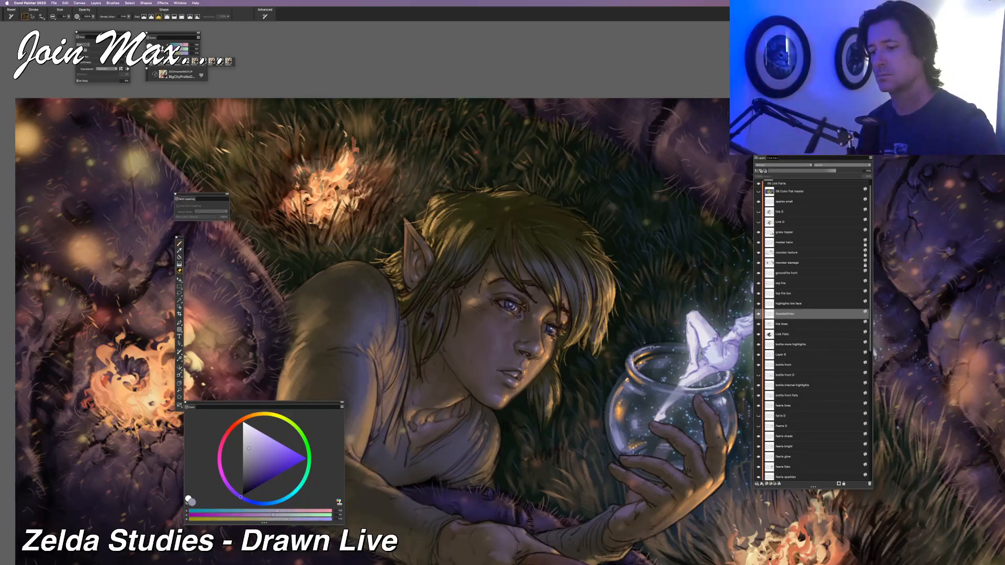
key(b)
key(n)
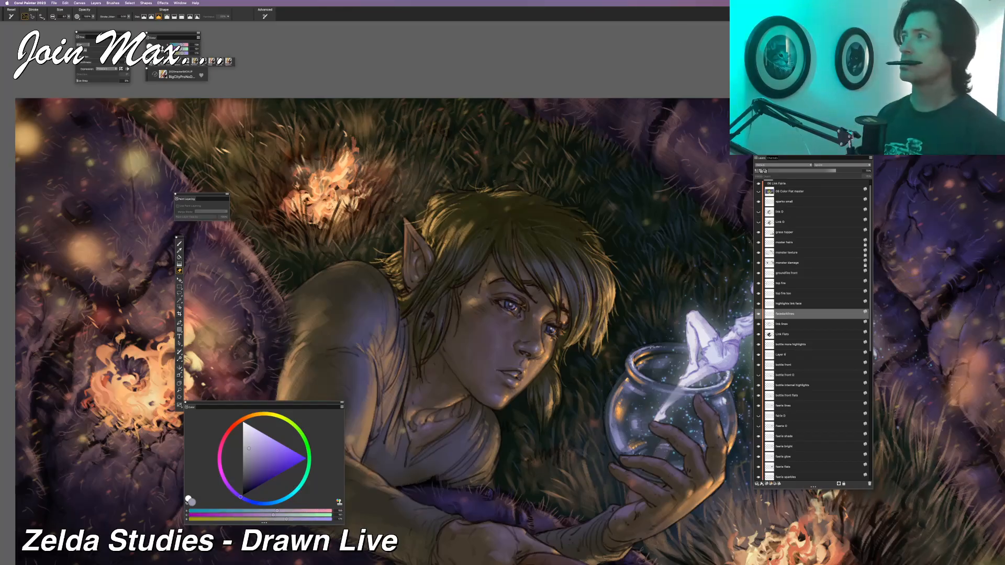
Review the illustration without palettes and erase excess line work around Link's nose and mouth on his lines layer and the one above
key(Tab)
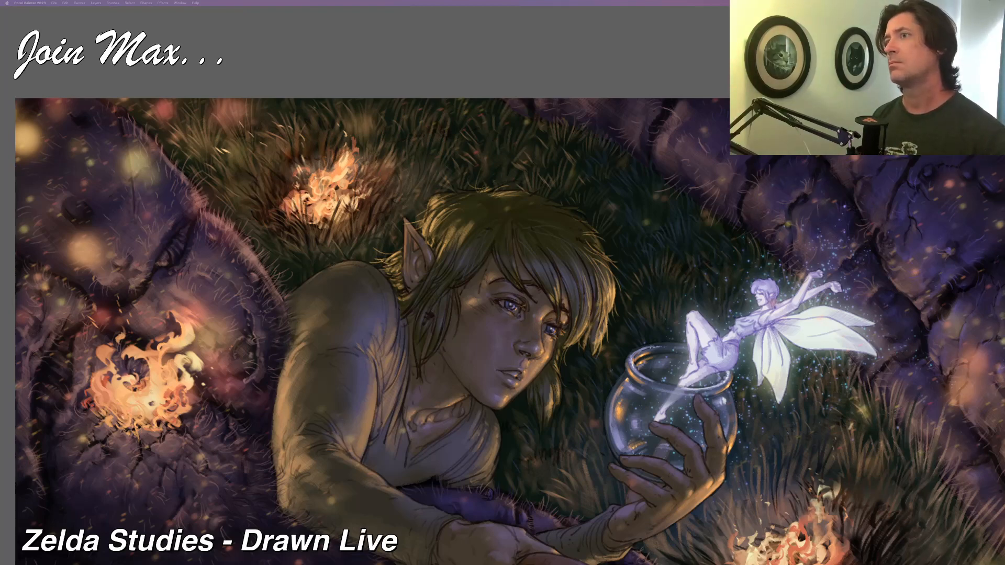
key(Tab)
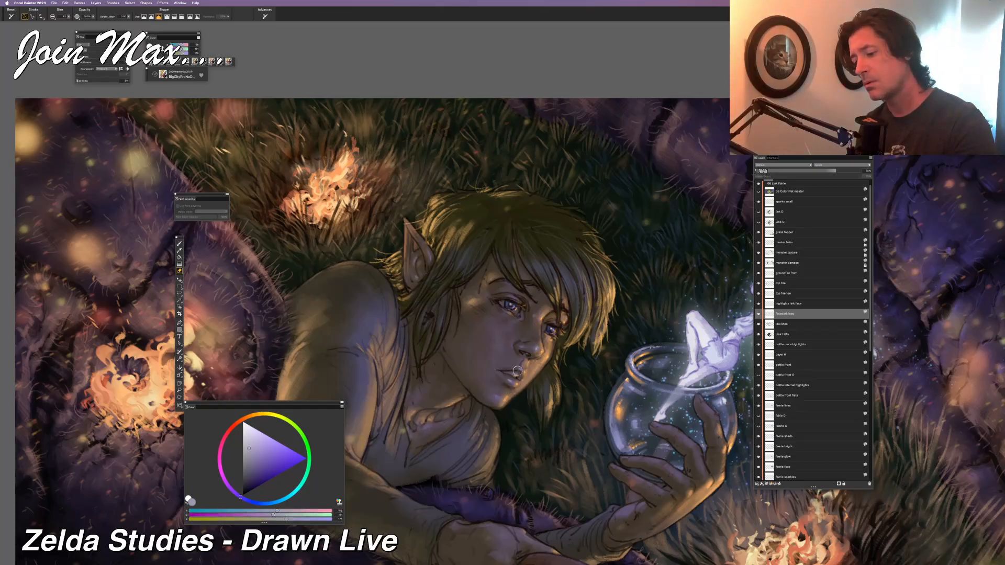
click(797, 324)
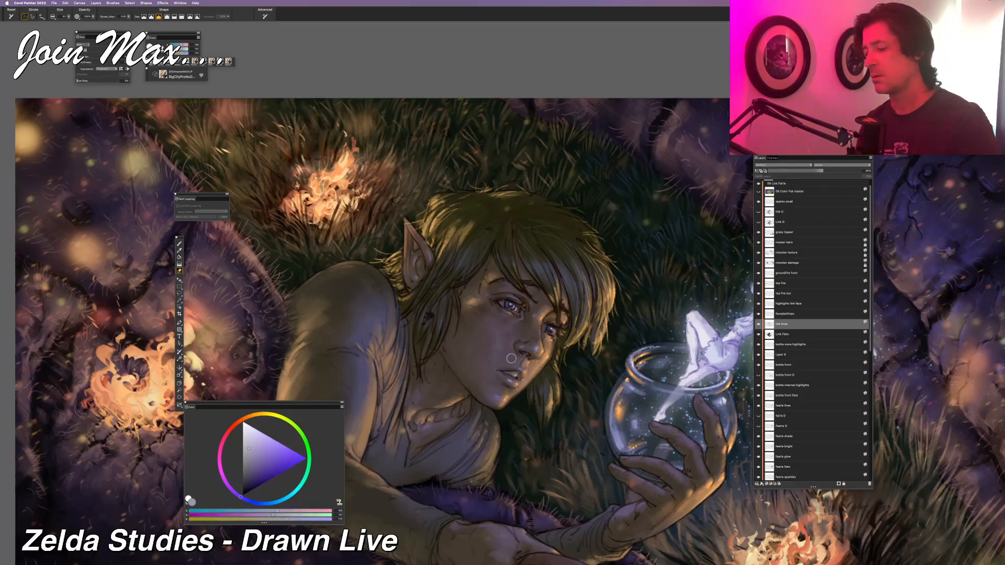
click(772, 316)
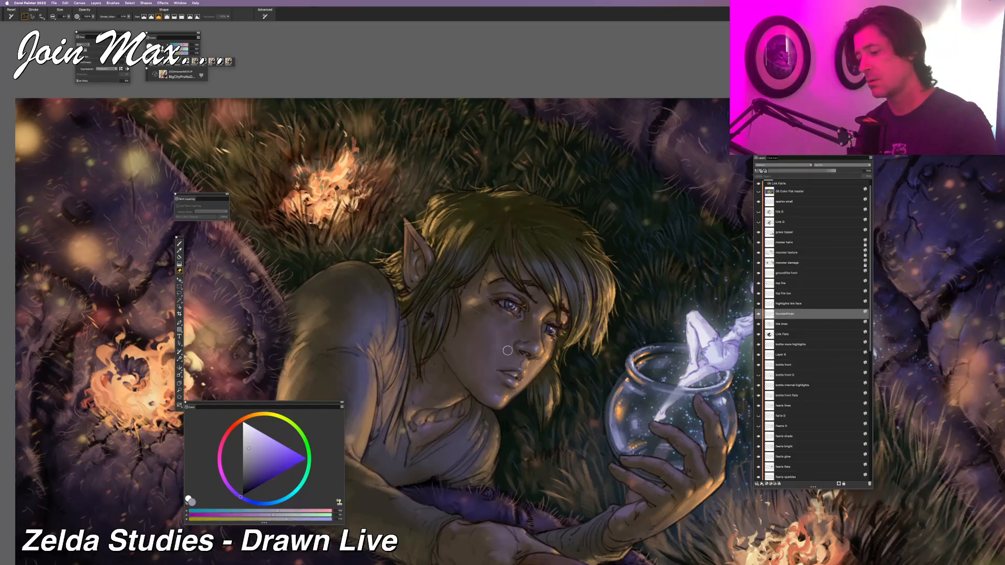
click(778, 324)
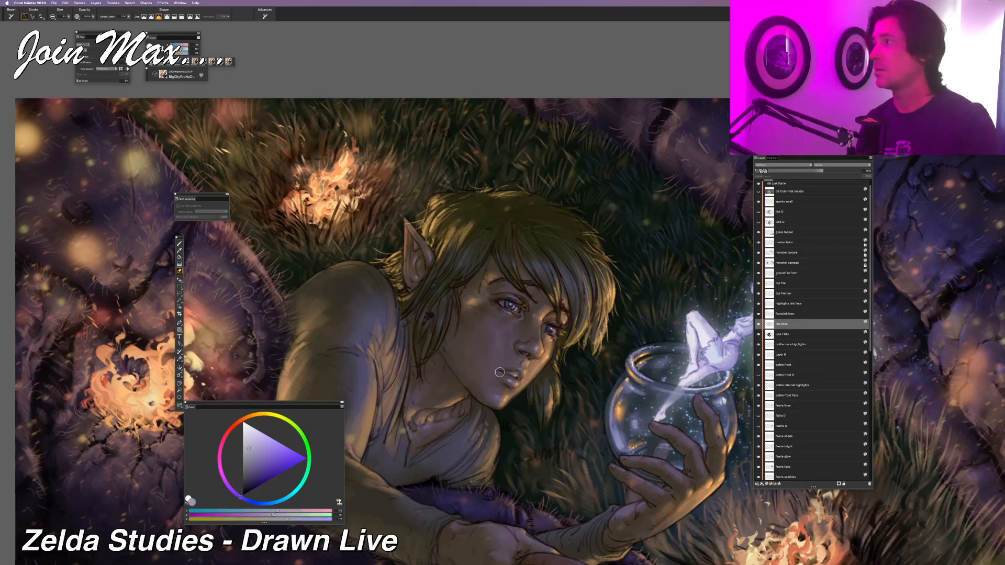
key(alt+bracketright)
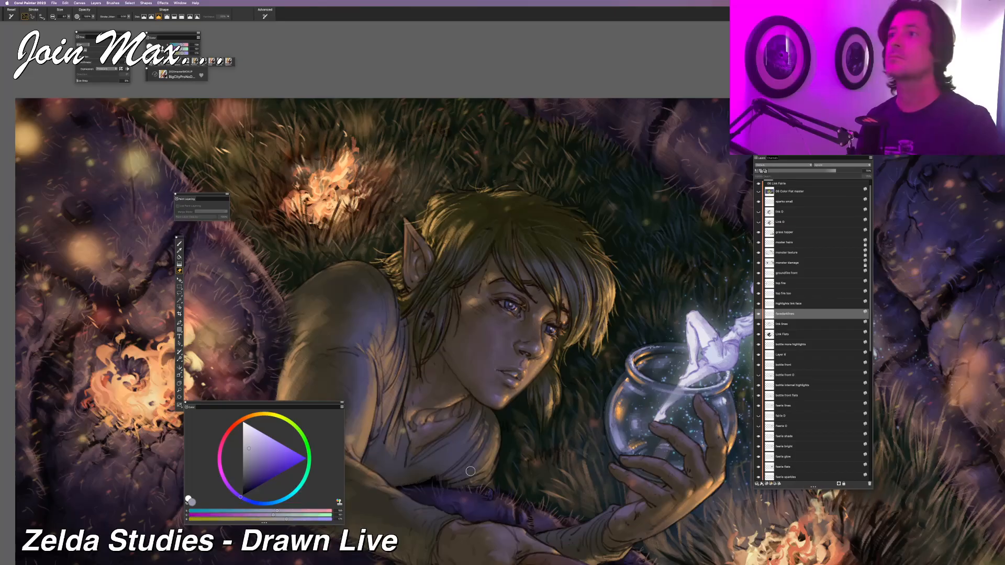
Go through the layer above Link's lines and his face highlights layer, and return to his lines layer with the Eraser active
key(b)
key(n)
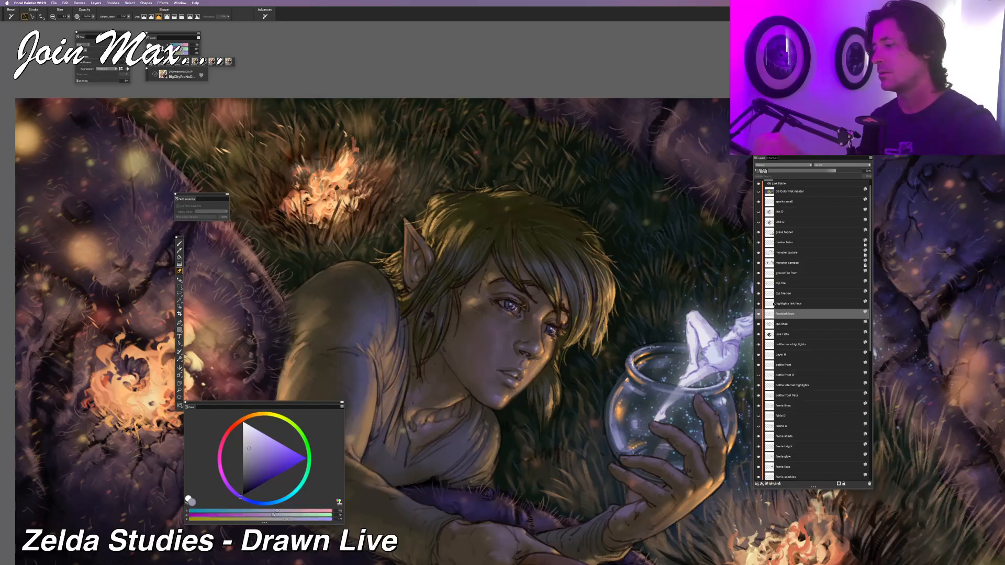
click(774, 304)
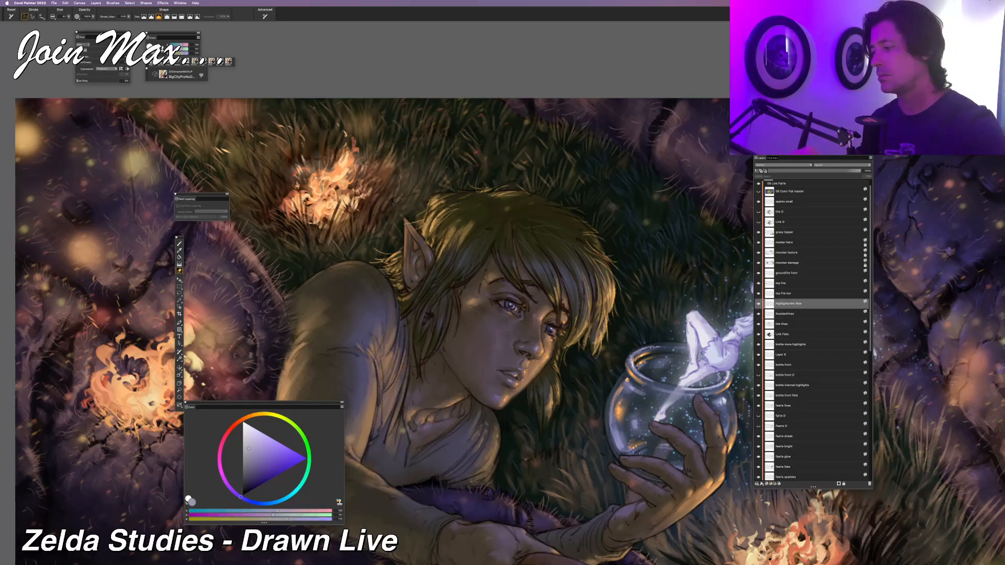
click(781, 324)
key(b)
key(n)
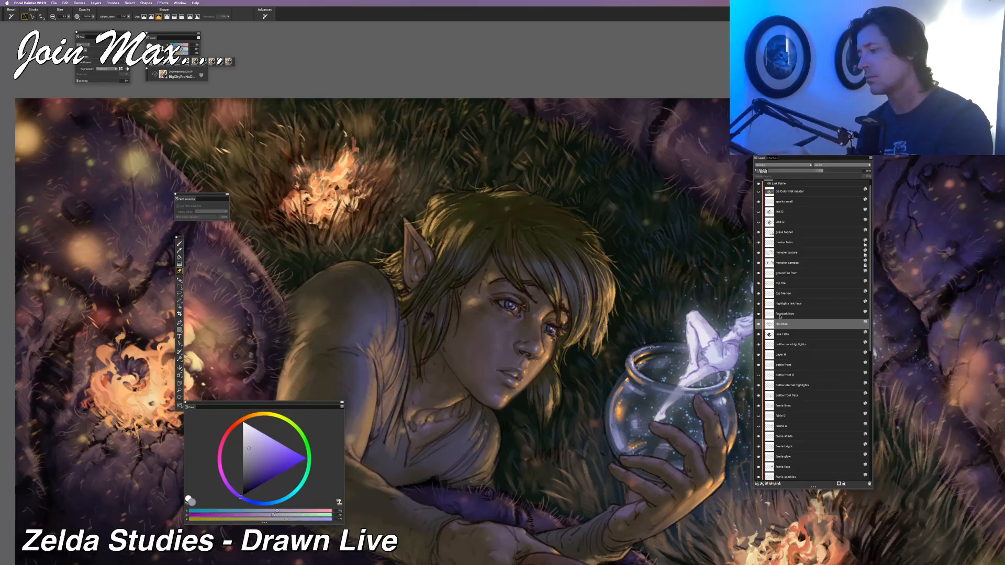
Erase excess line work around Link's eyes and eyebrows, alternating between his lines layer and the layer directly above
click(780, 315)
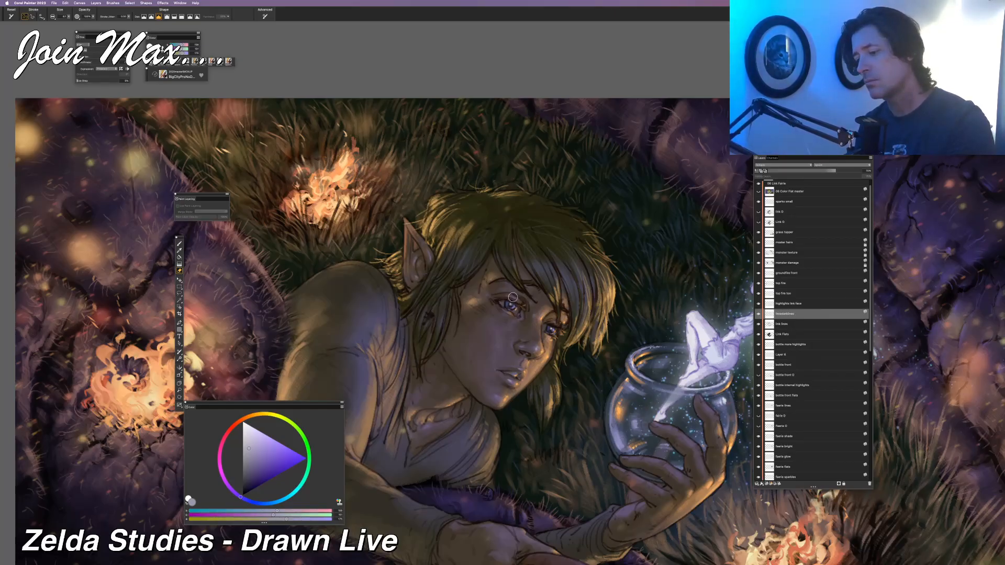
click(782, 324)
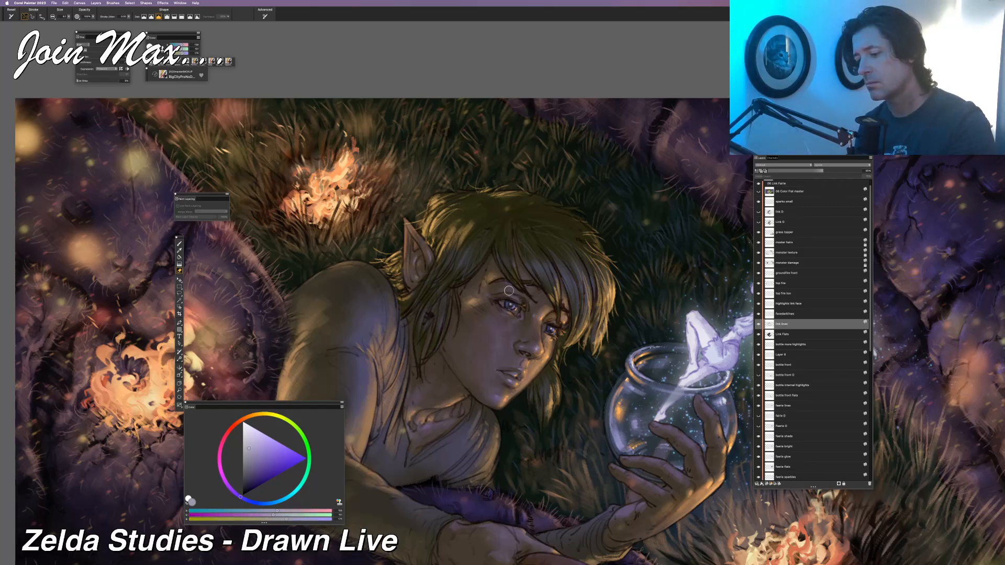
click(773, 314)
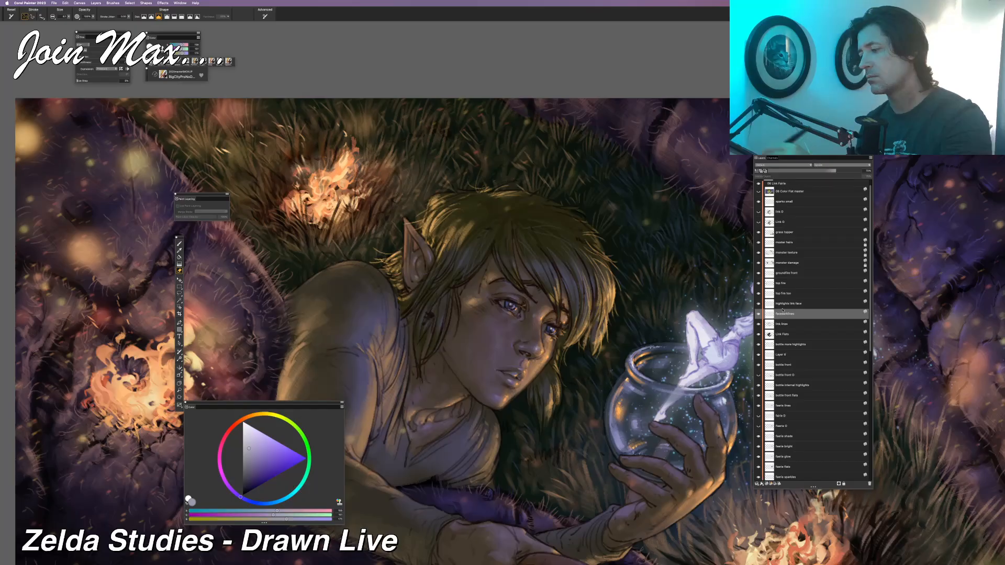
click(782, 324)
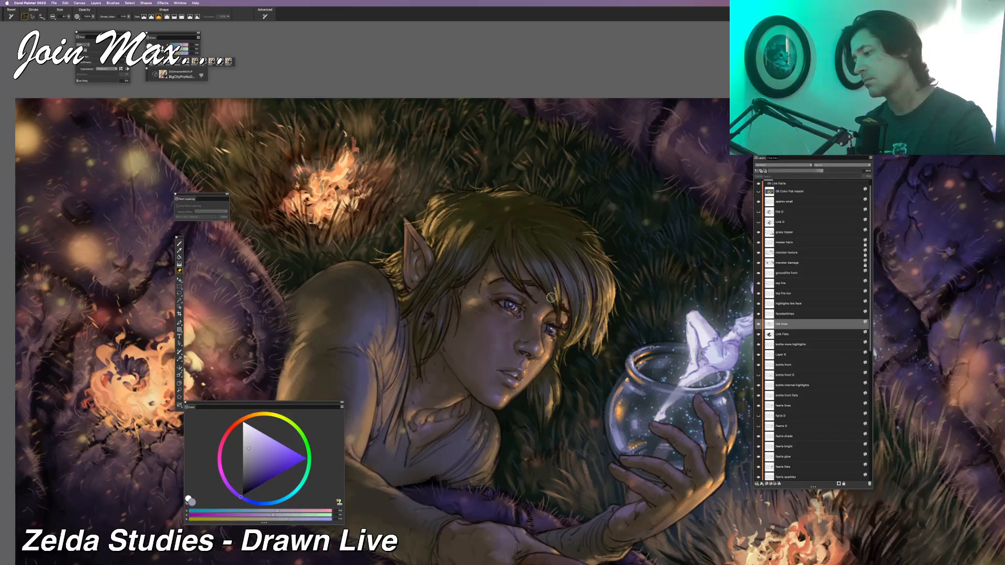
click(781, 315)
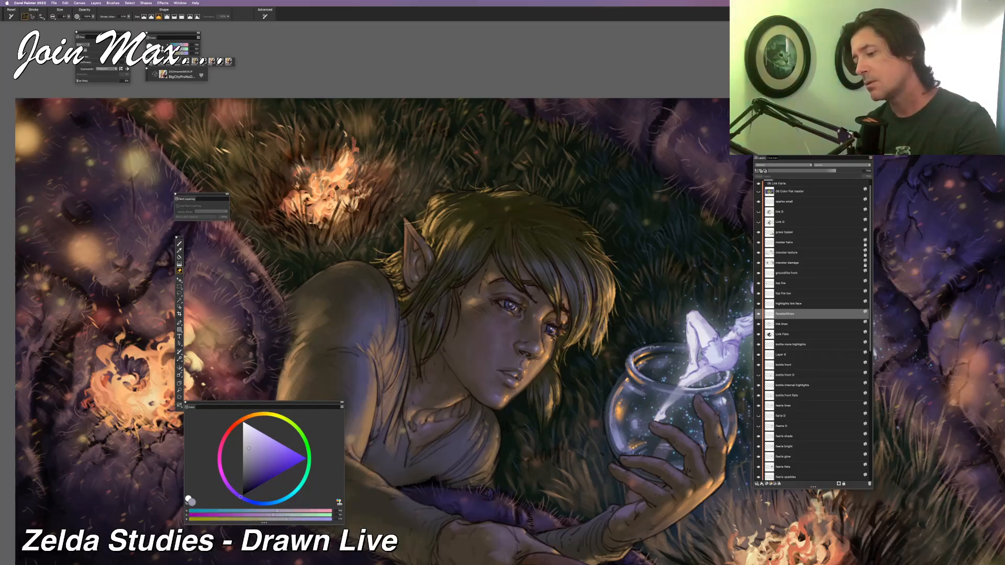
Clean up the lines near the bridge of Link's nose, his fringe and eyebrow on both line layers with the Eraser
click(783, 306)
click(781, 324)
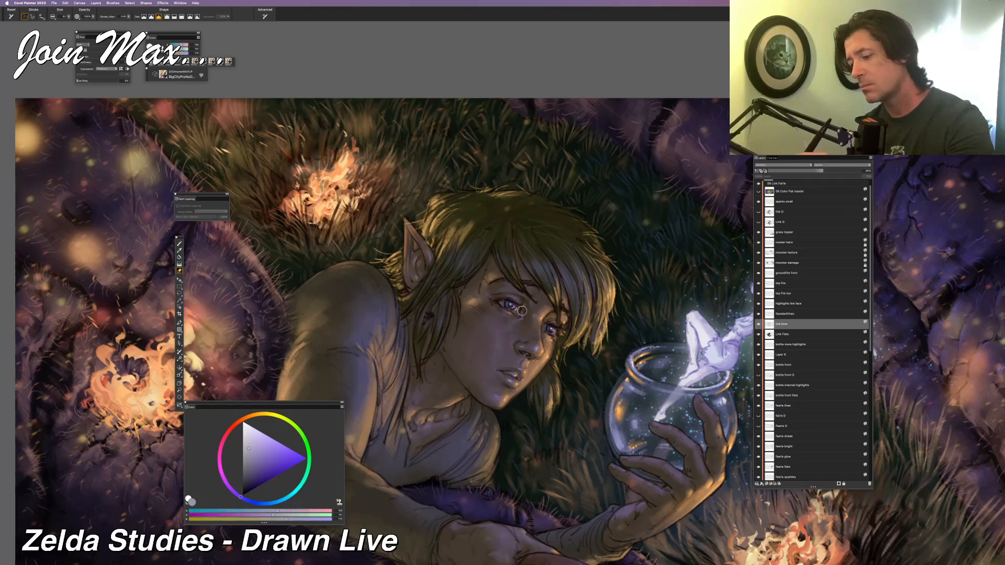
click(784, 314)
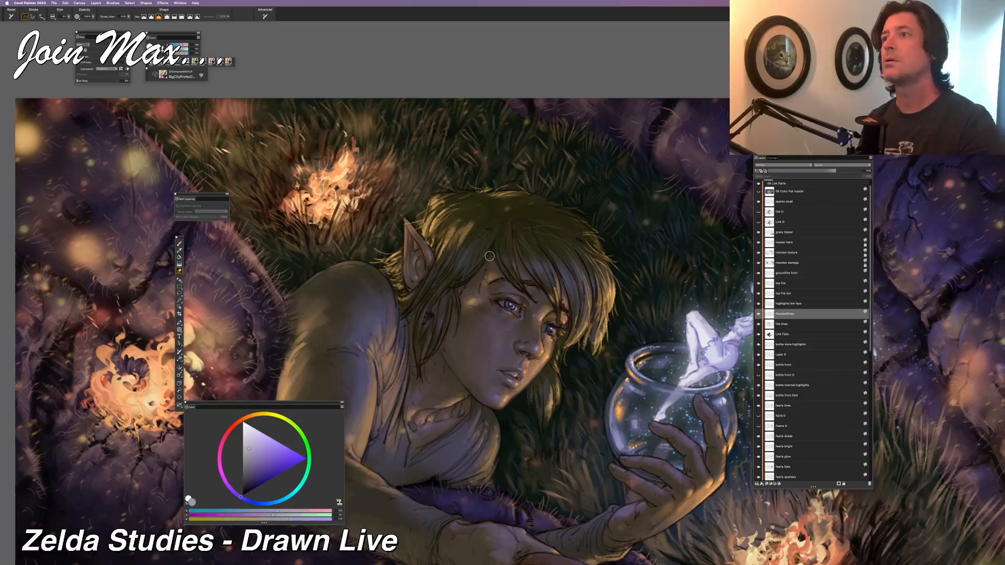
click(791, 324)
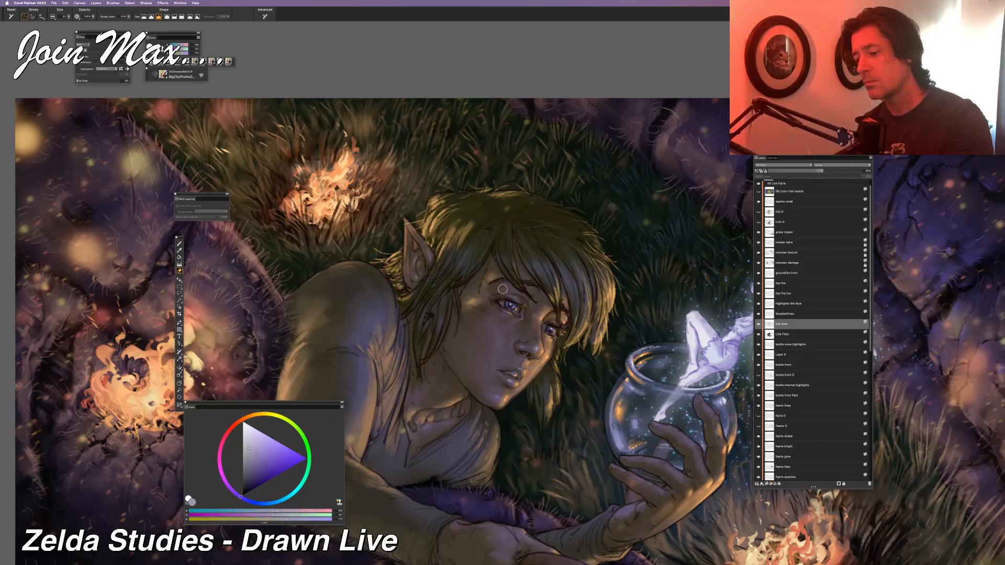
Select Link's lines layer again and return to the Brush for close work on his face
key(b)
key(n)
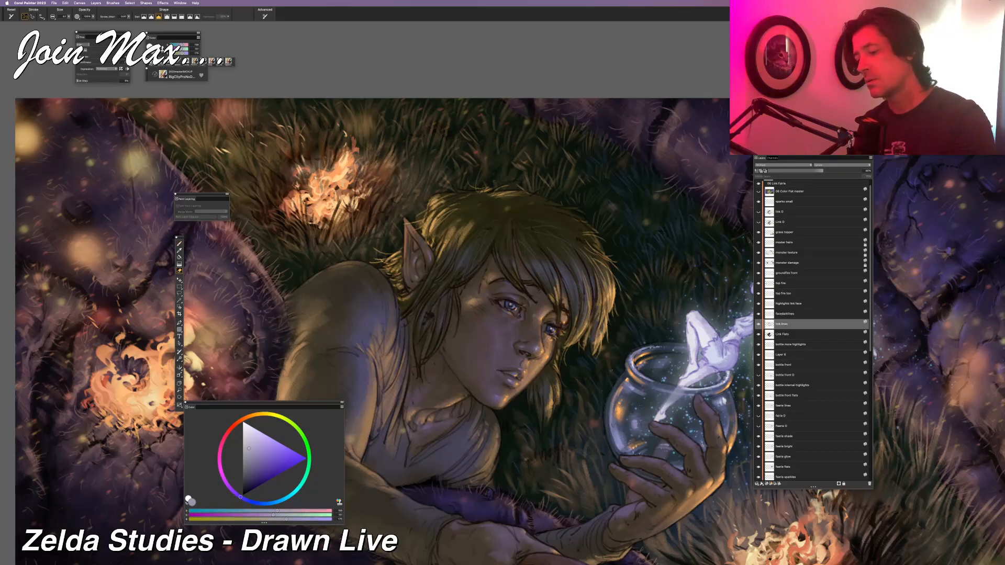
key(alt+bracketright)
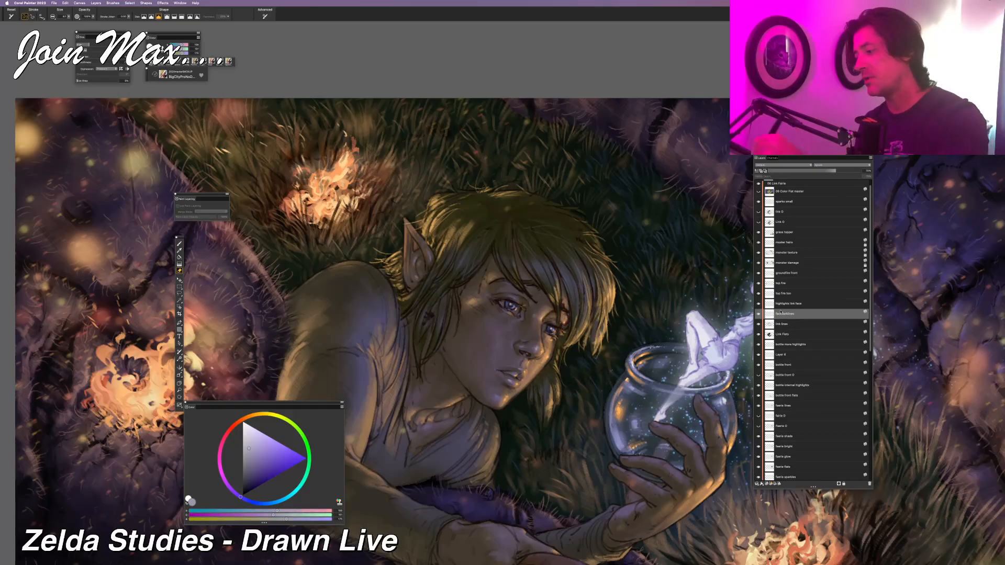
key(alt+bracketleft)
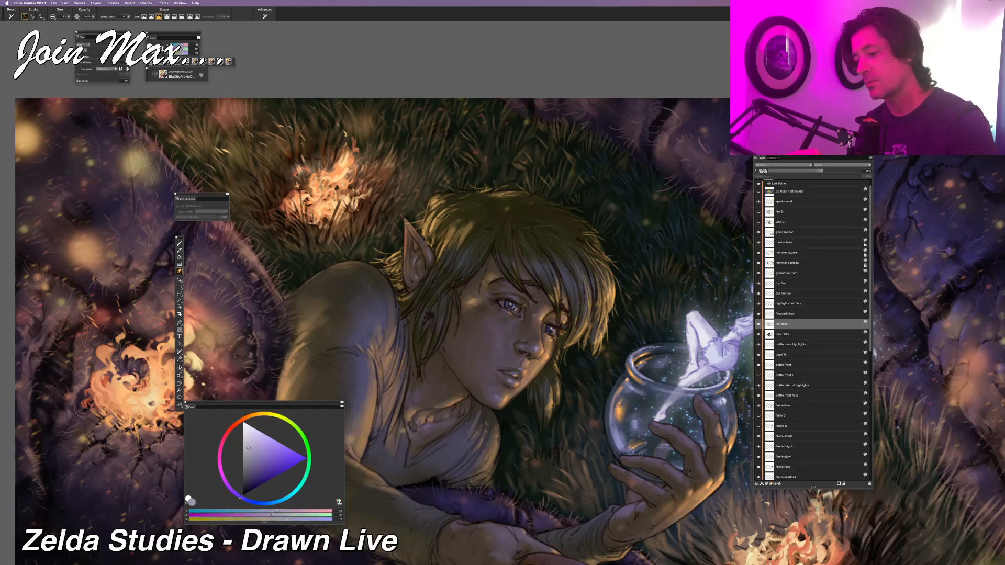
key(b)
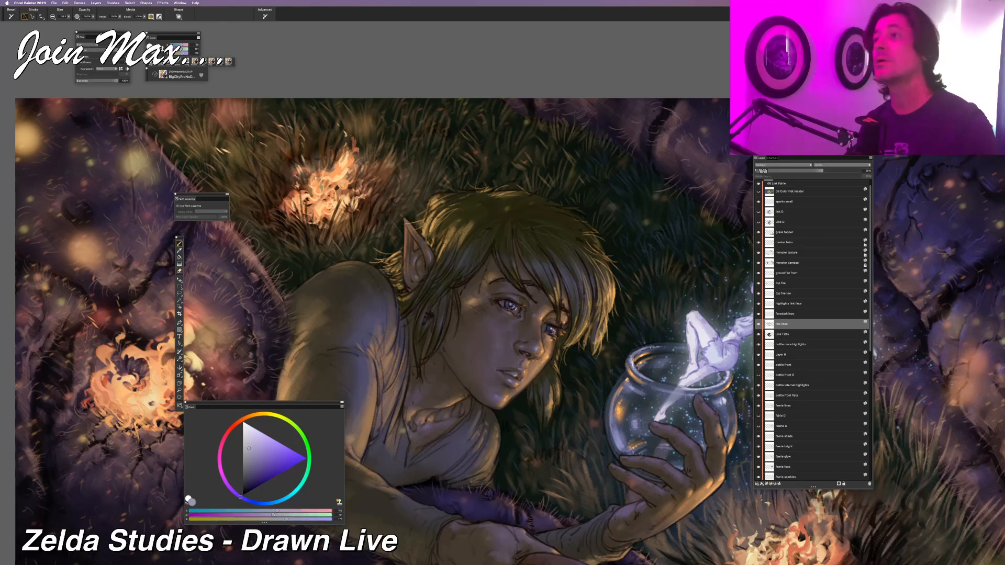
scroll(494, 270, up, 3)
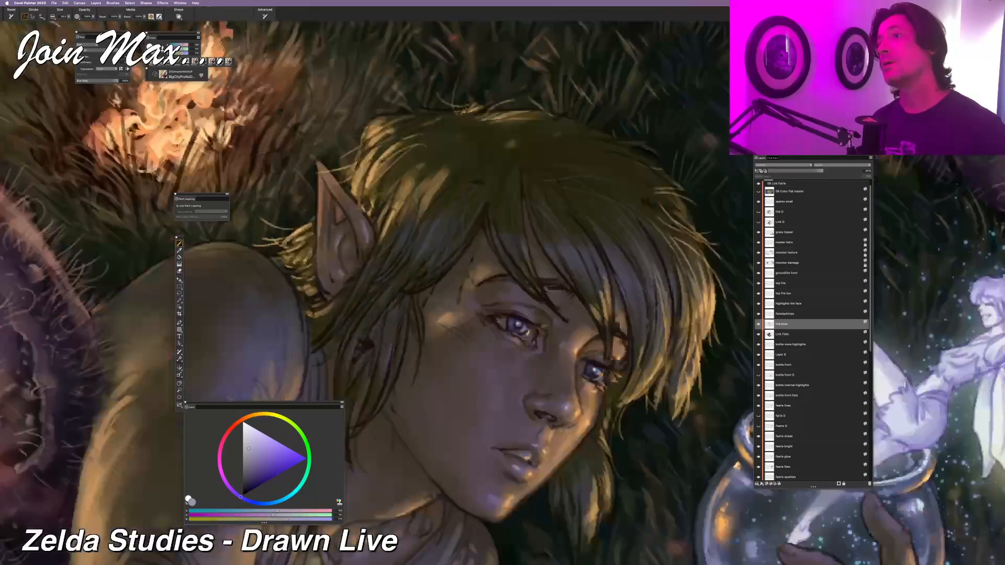
Sample the near-black line colour from Link's eye and compare his face close up and in the whole picture
alt+click(516, 317)
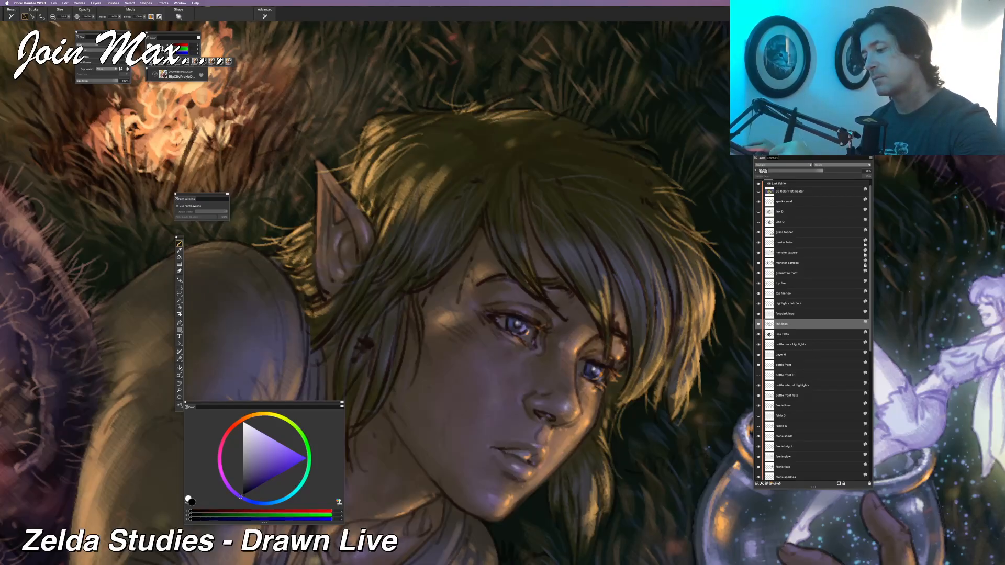
key(super+minus)
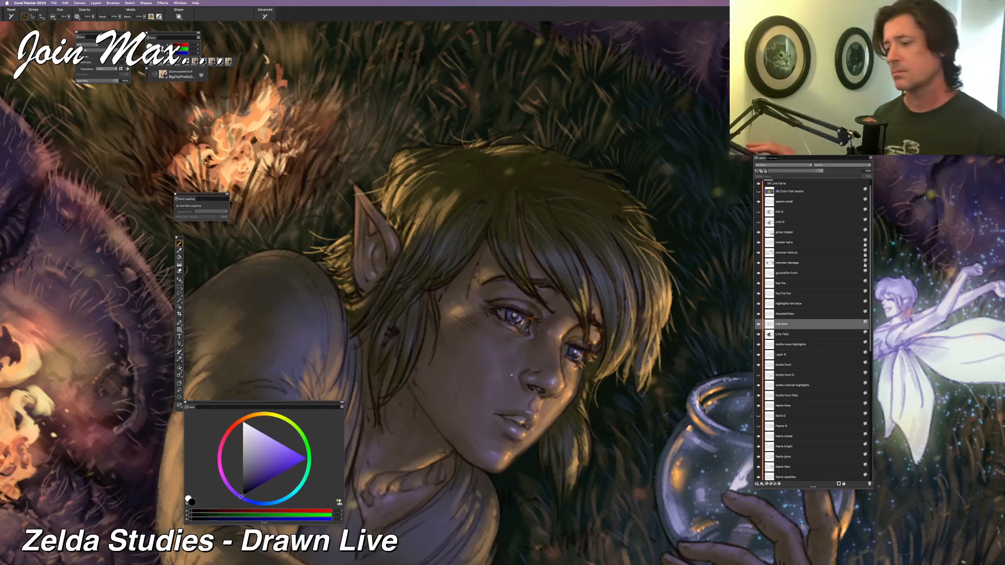
key(super+minus)
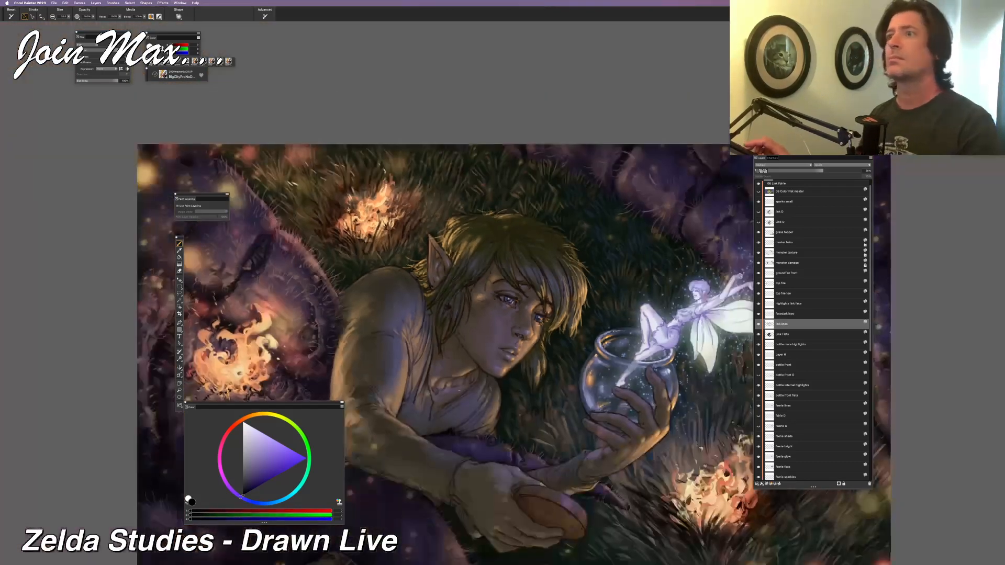
key(super+equal)
key(super+equal)
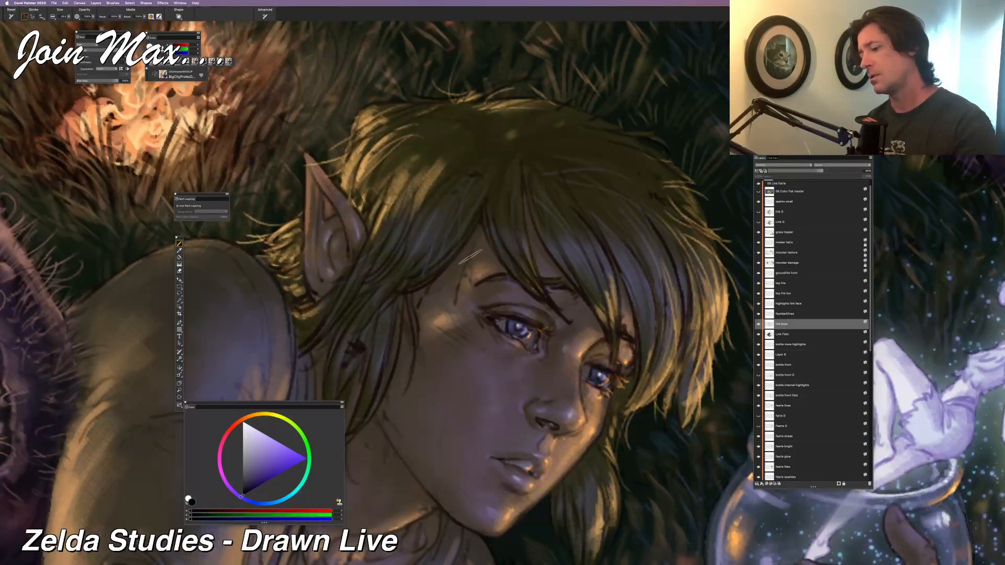
Lasso the stray line work between Link's eye and the bridge of his nose on his lines layer, delete it and deselect
key(n)
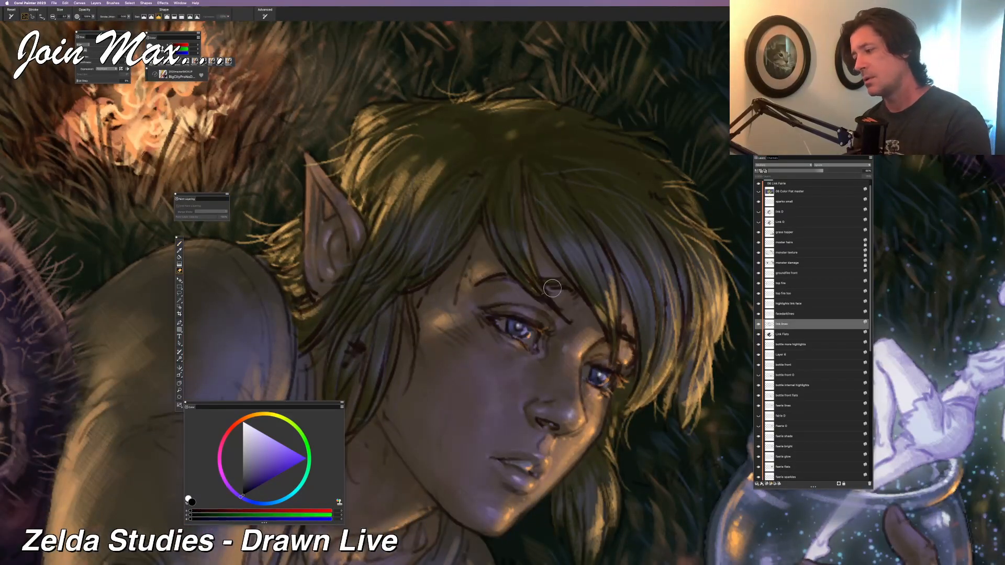
key(l)
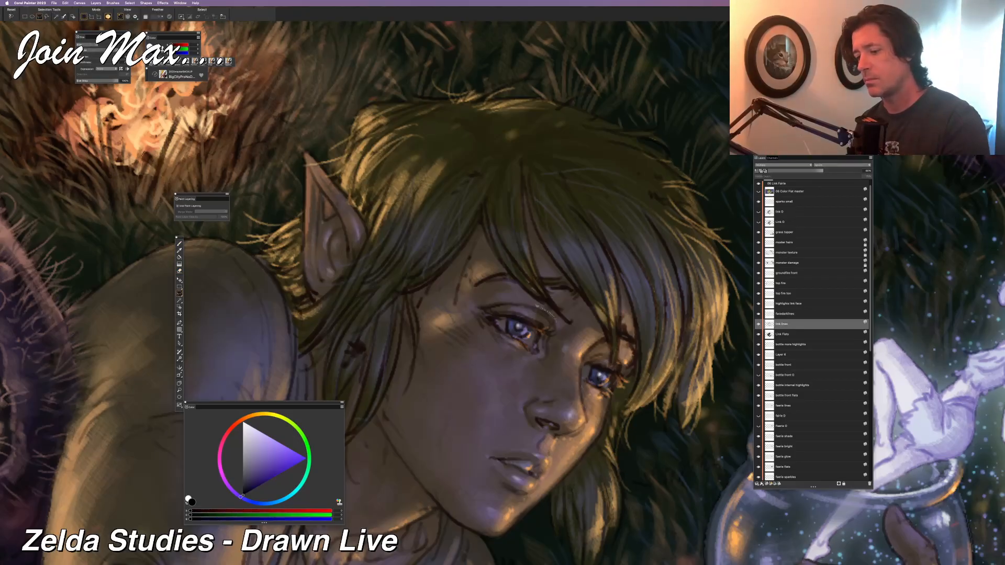
drag(555, 320, 549, 313)
key(Delete)
key(super+d)
Add a new layer two above Link's lines and paint dark dirt smudges on his cheek with the Brush
click(784, 313)
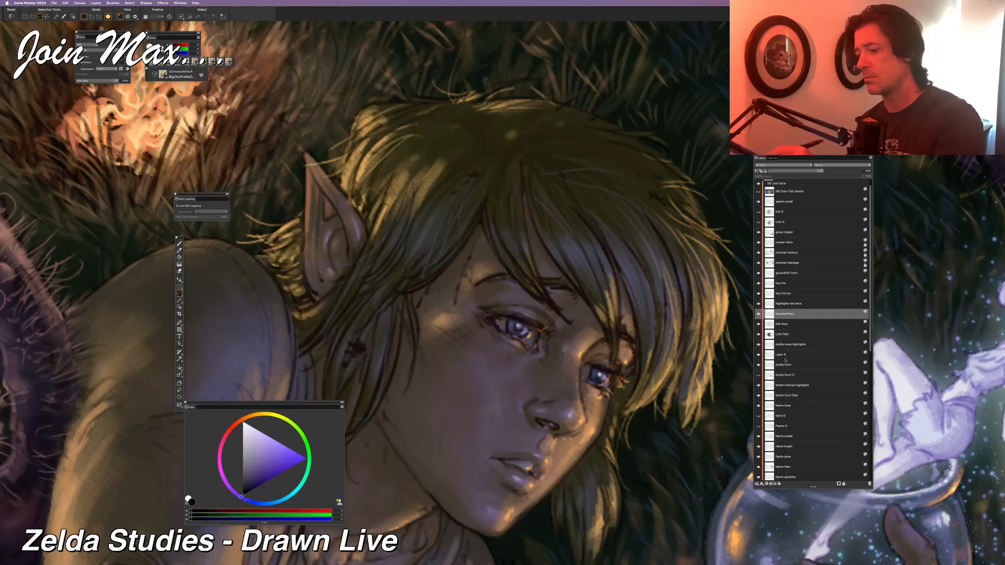
key(b)
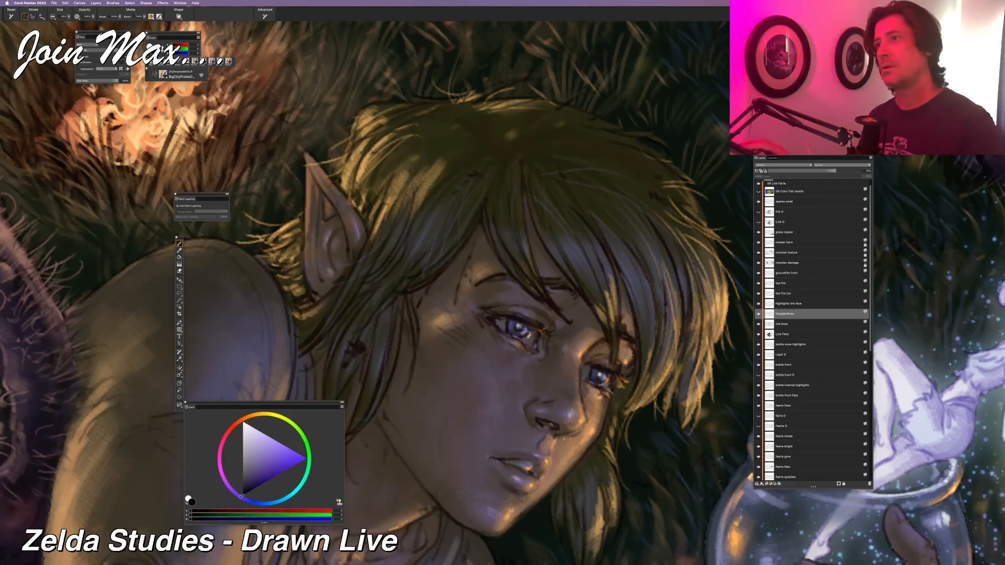
click(774, 484)
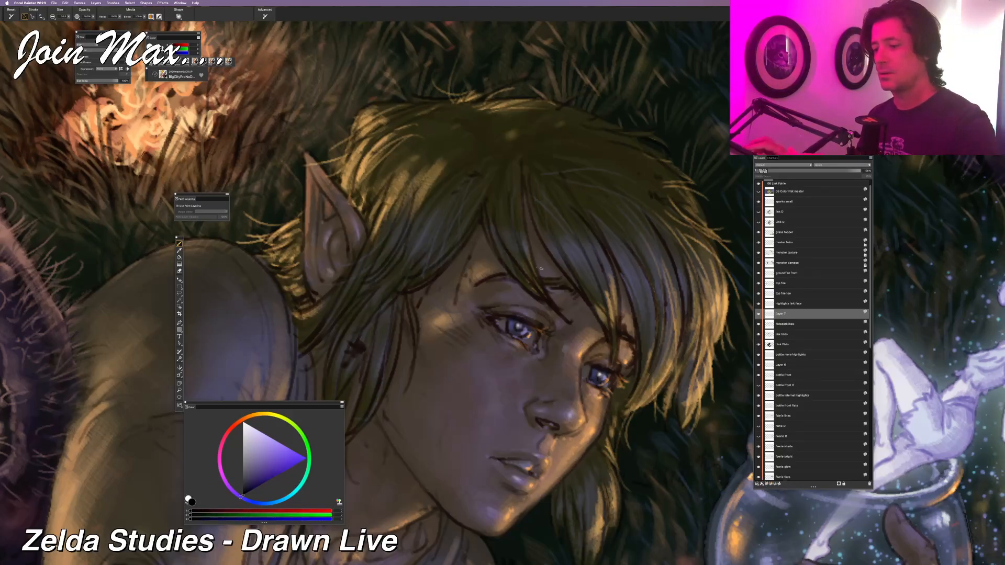
mouse_move(448, 335)
mouse_down()
mouse_move(465, 346)
mouse_move(437, 335)
mouse_up()
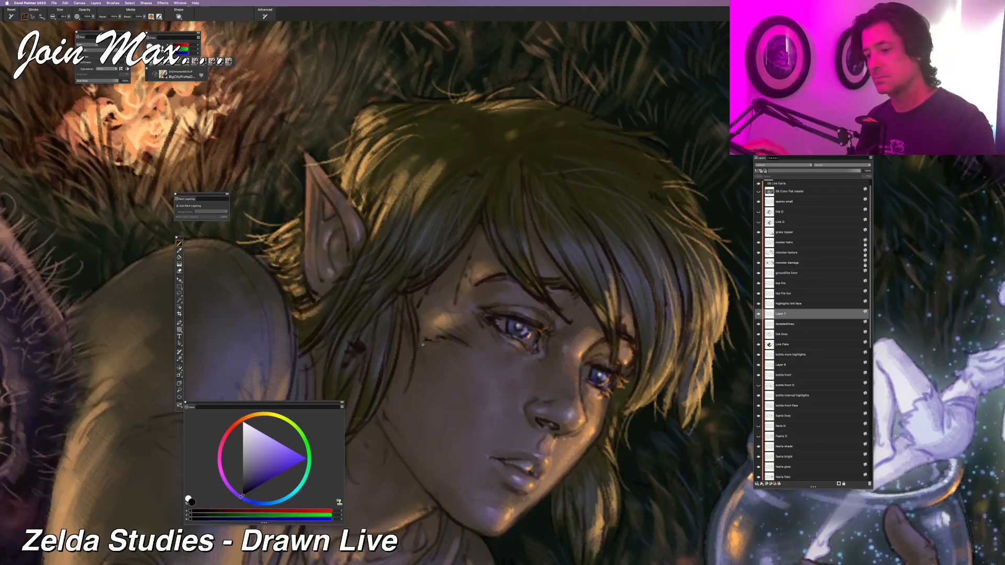
mouse_move(417, 396)
mouse_down()
mouse_move(437, 389)
mouse_move(455, 412)
mouse_up()
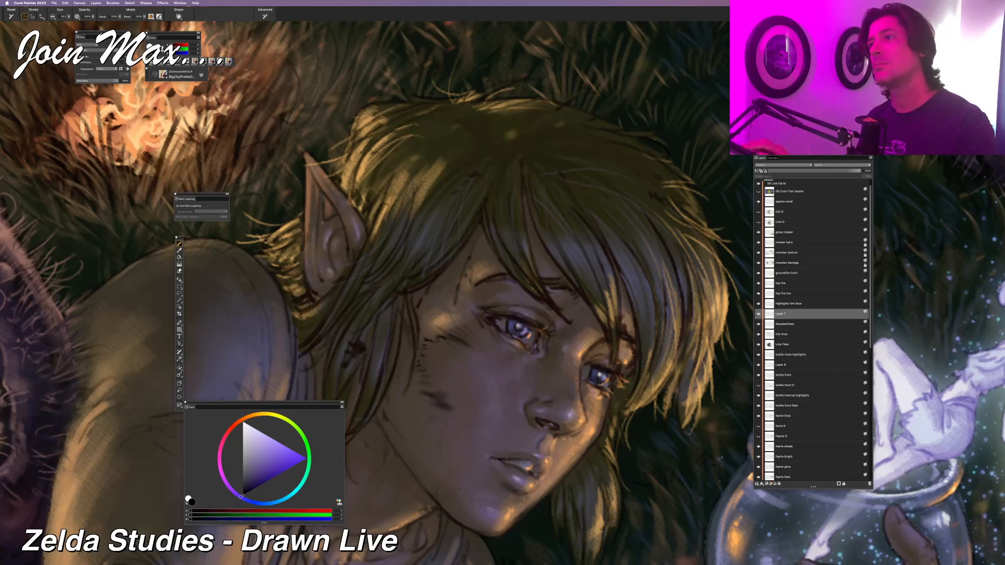
Undo unwanted smudge strokes on Link's face, switching briefly to the layer below and back to Layer 7
key(super+0)
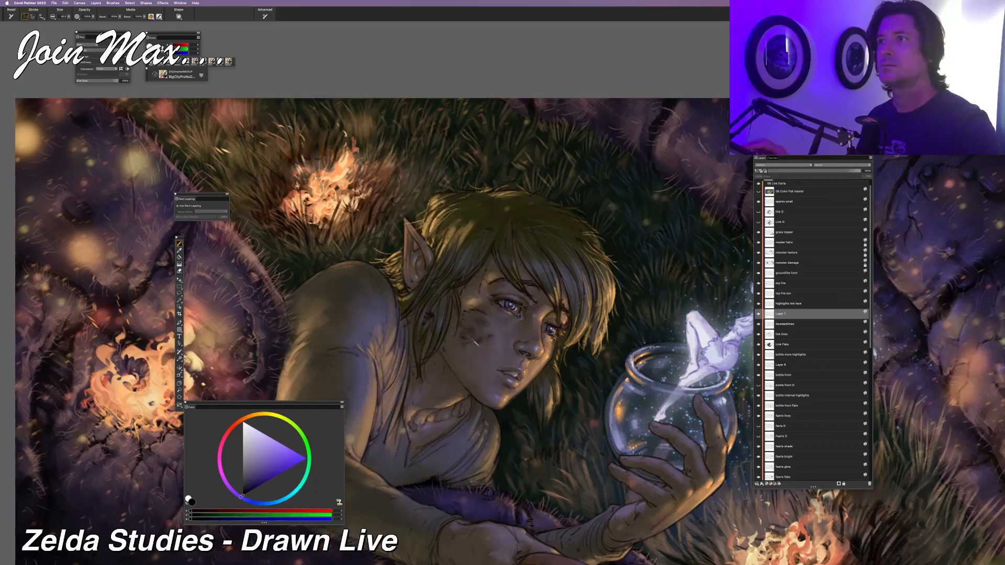
key(super+z)
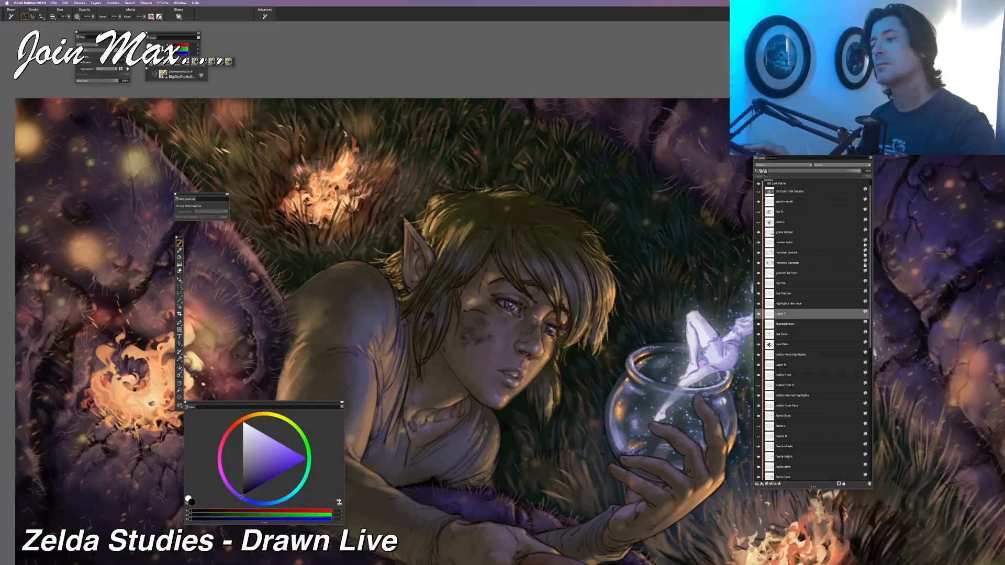
click(790, 324)
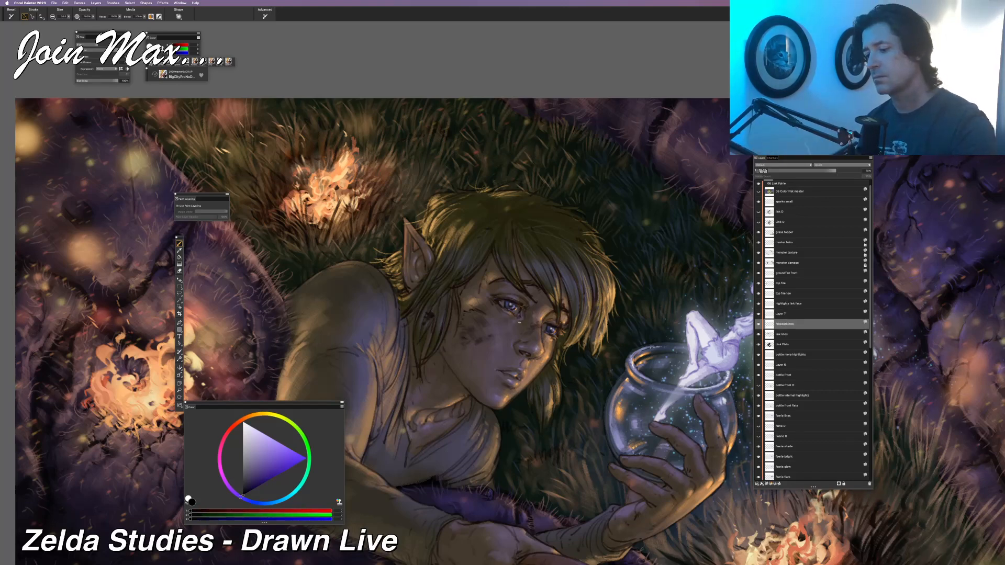
key(n)
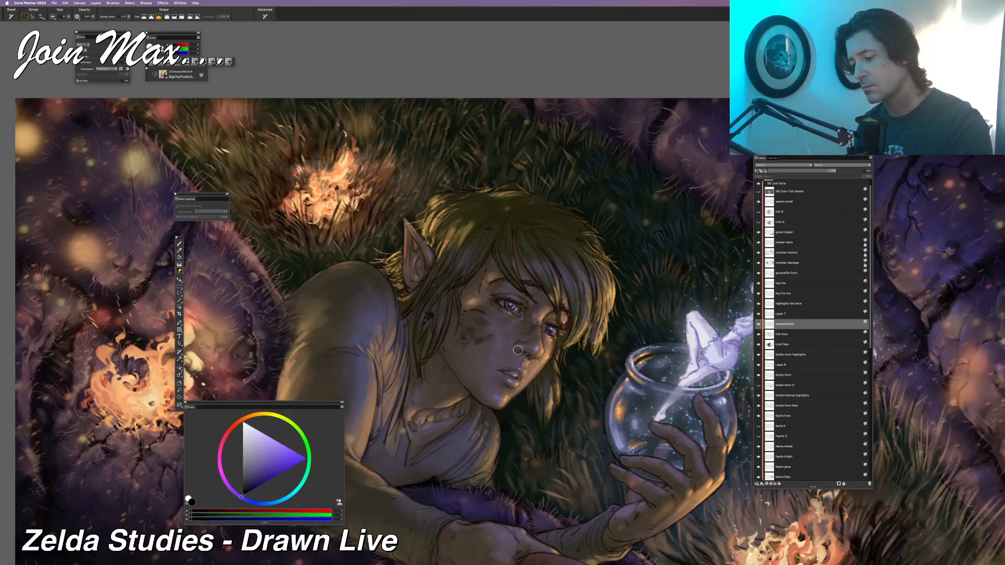
key(b)
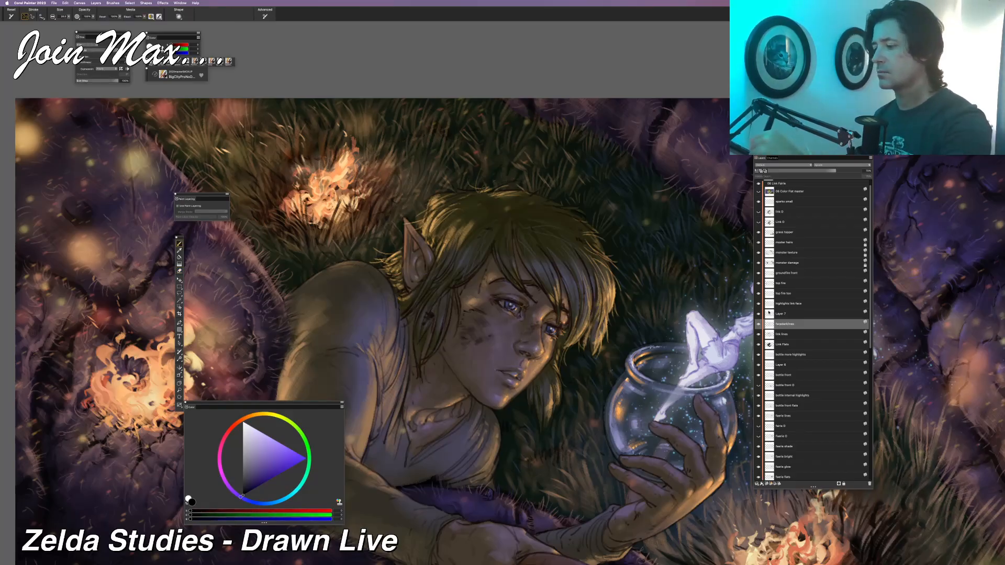
click(780, 314)
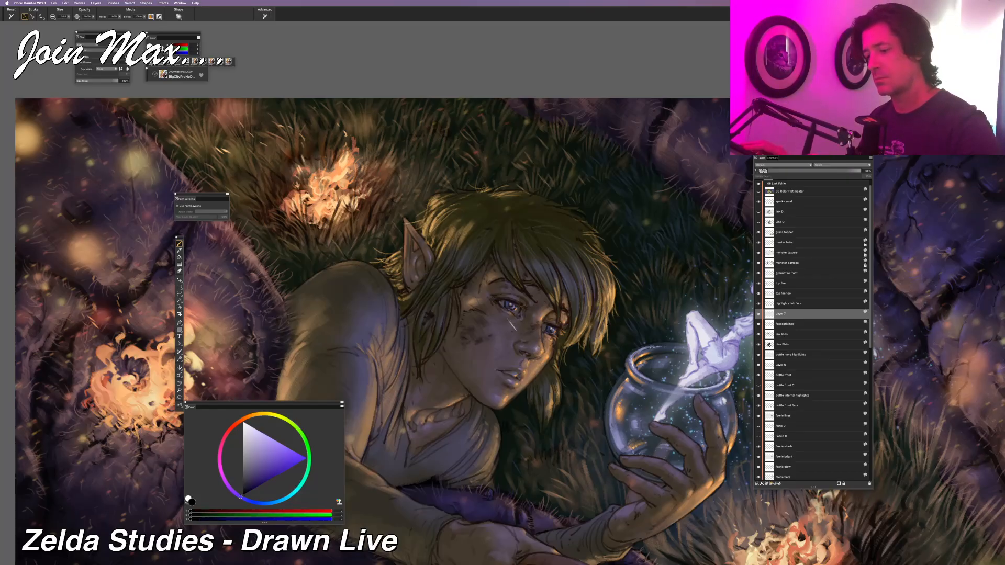
key(super+z)
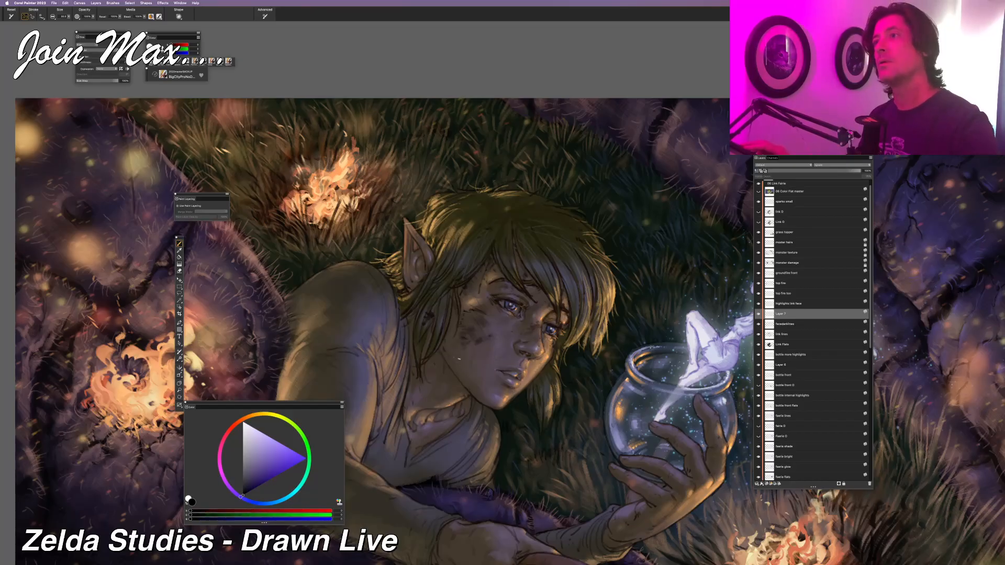
Paint dark dirt smudges along Link's jaw and chin on Layer 7, checking them against the whole picture
scroll(511, 322, up, 3)
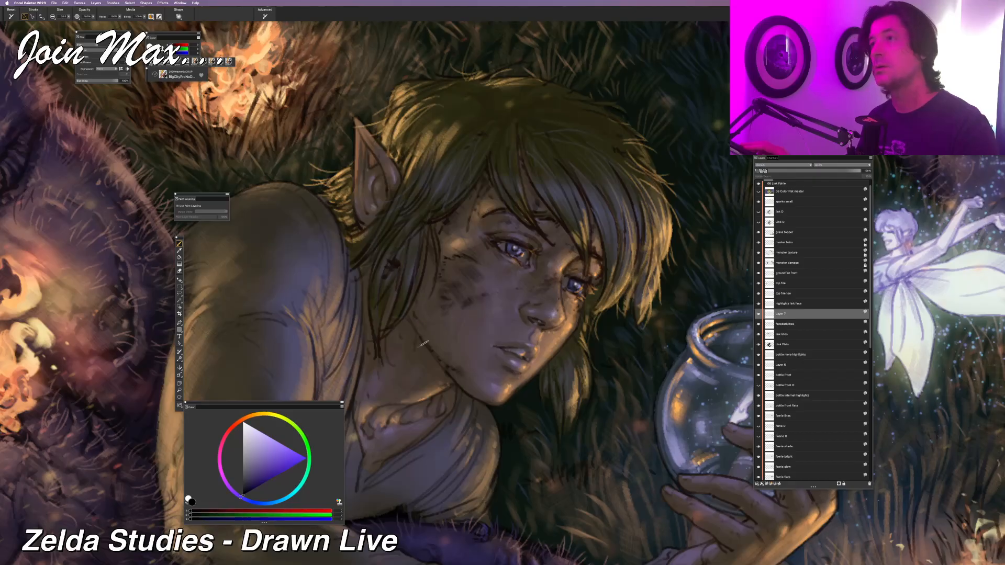
key(super+minus)
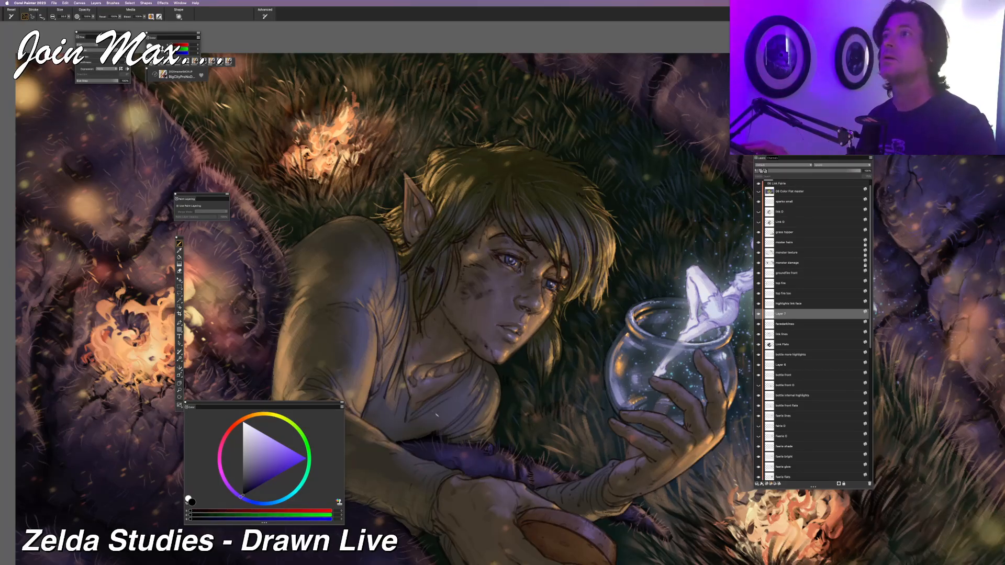
key(super+minus)
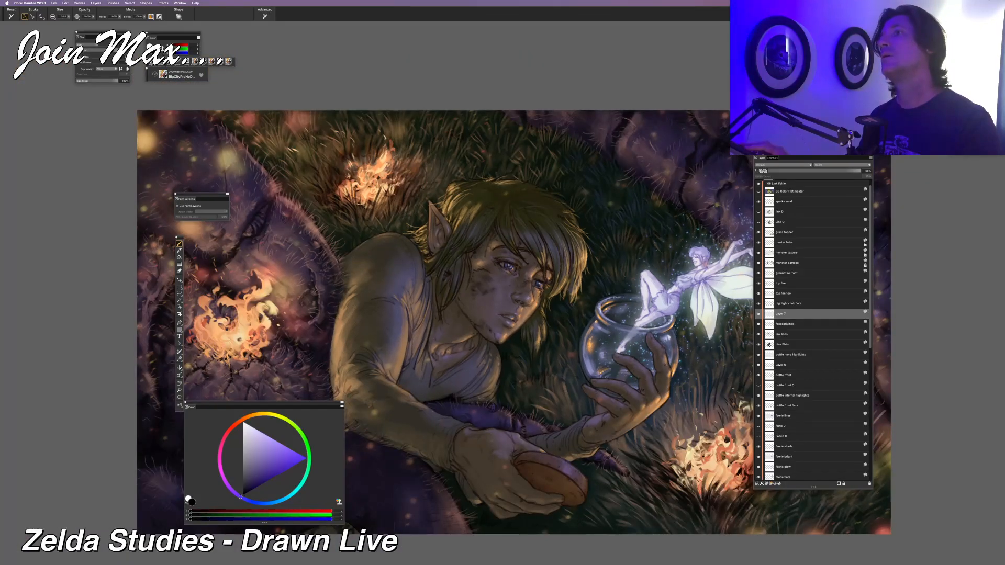
key(super+equal)
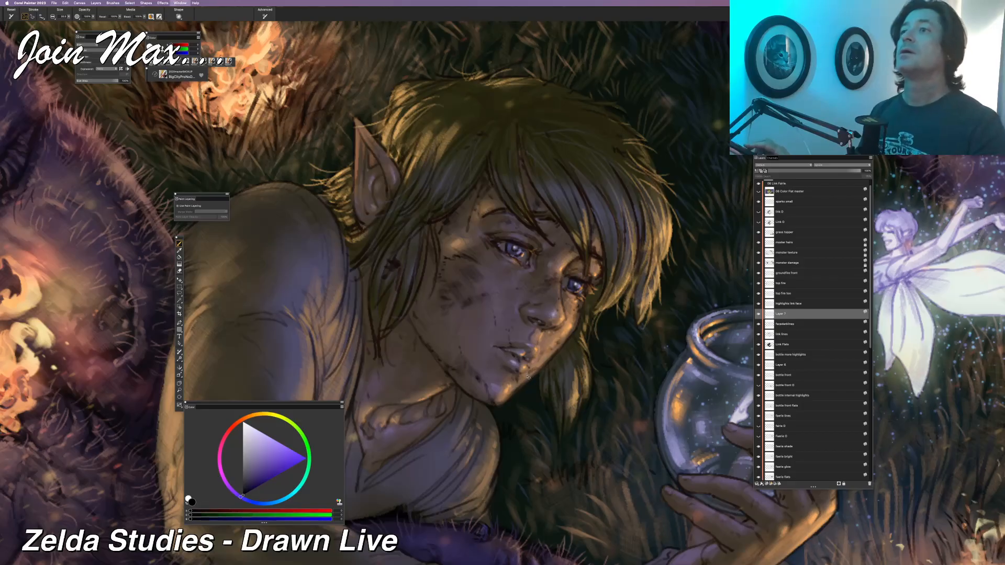
key(super+0)
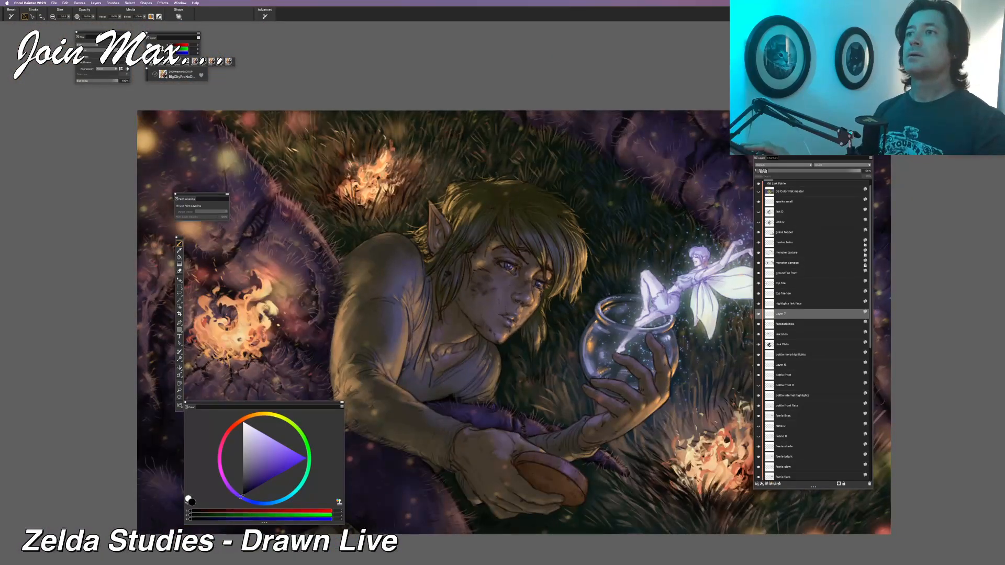
Examine the dirt smudges on Link's face at several magnifications against the whole composition
key(super+equal)
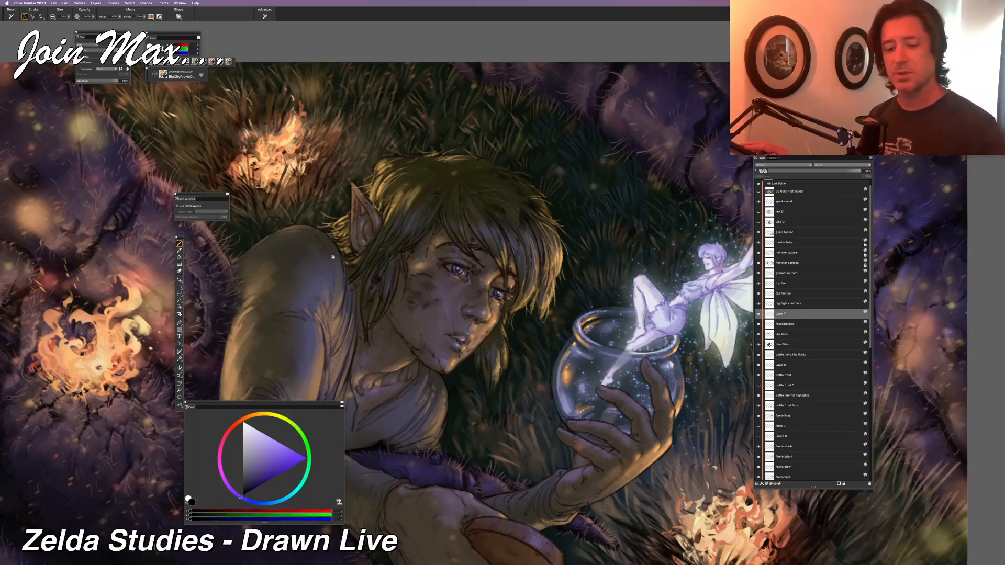
scroll(333, 257, up, 3)
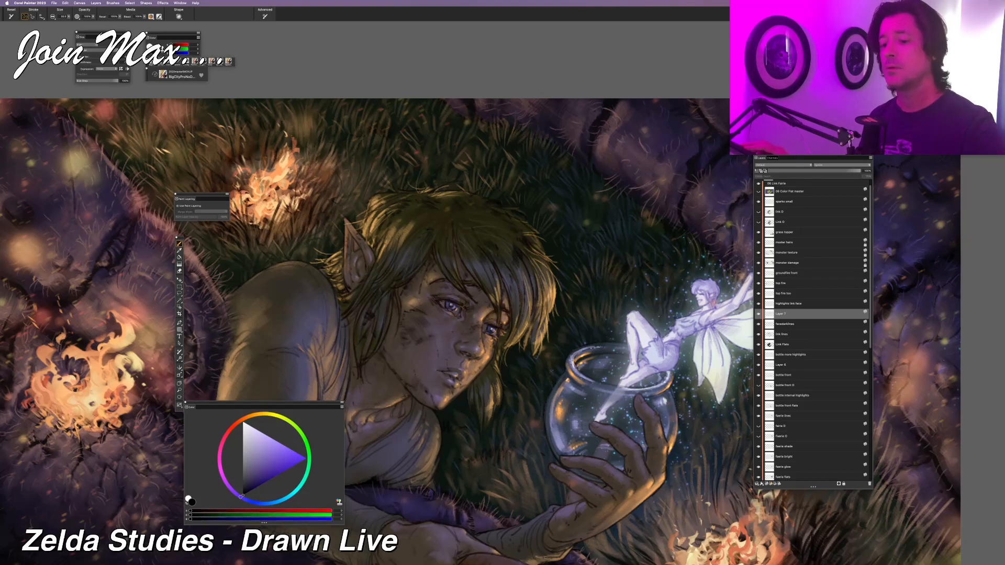
drag(377, 353, 437, 323)
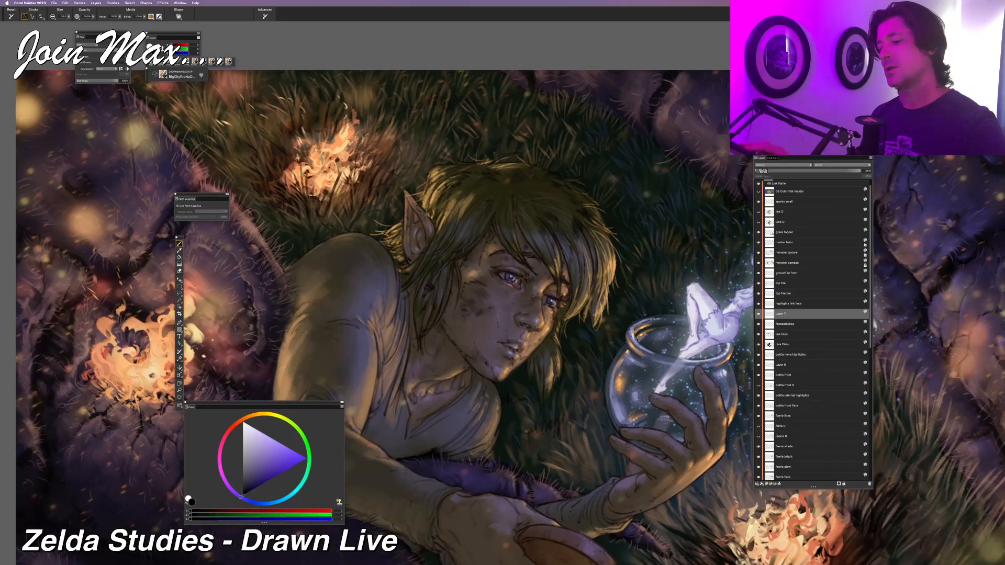
key(super+minus)
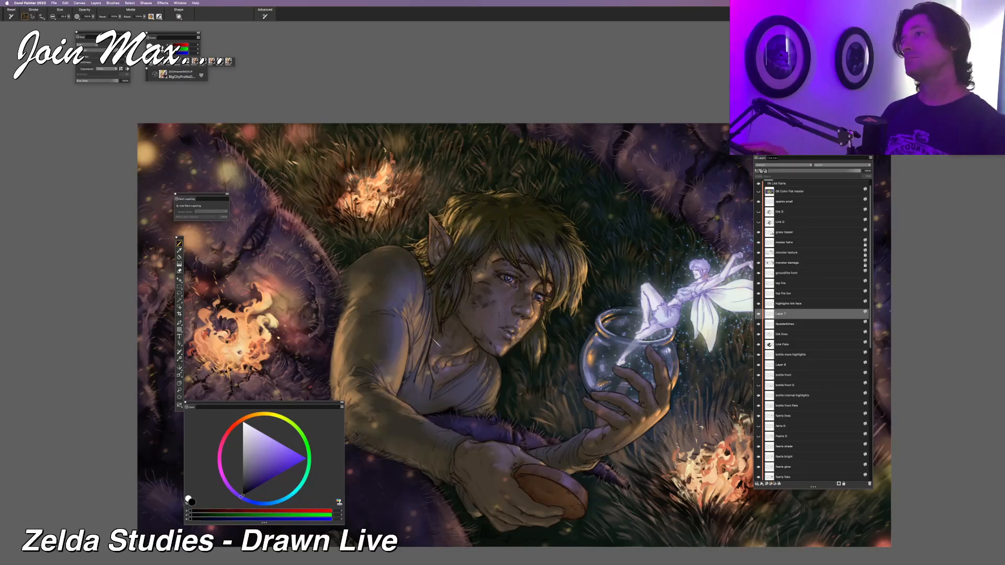
key(super+plus)
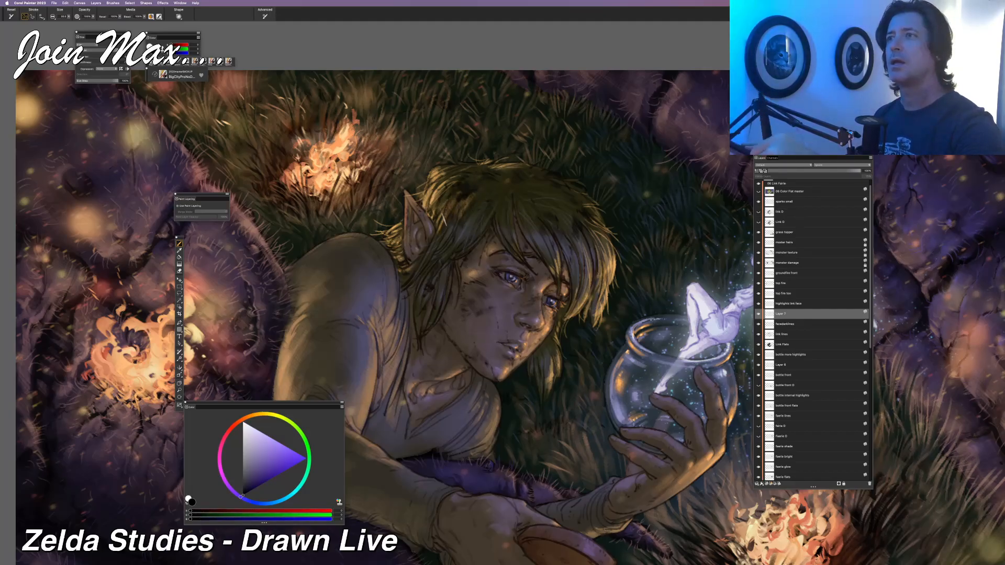
key(super+minus)
key(super+minus)
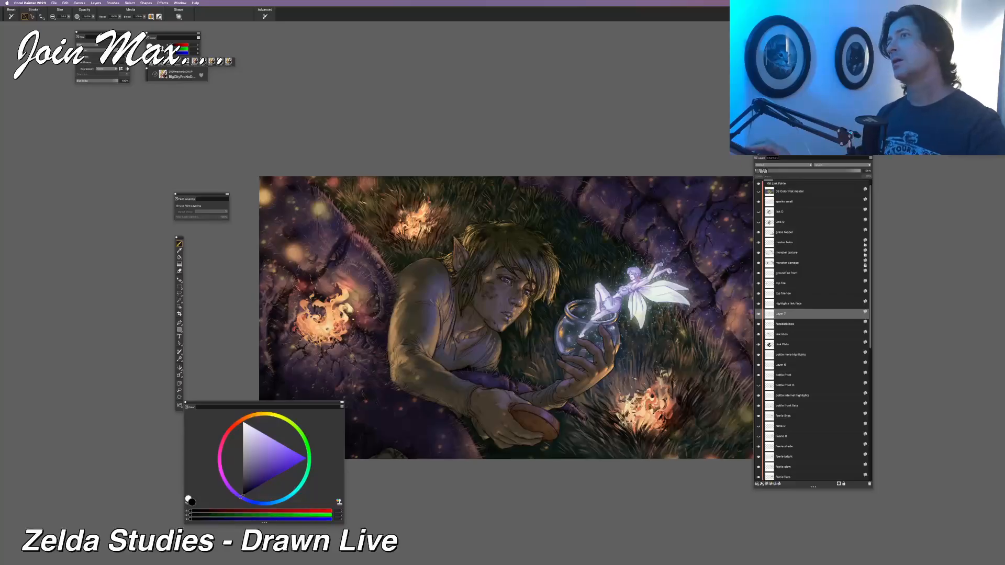
key(super+plus)
key(super+plus)
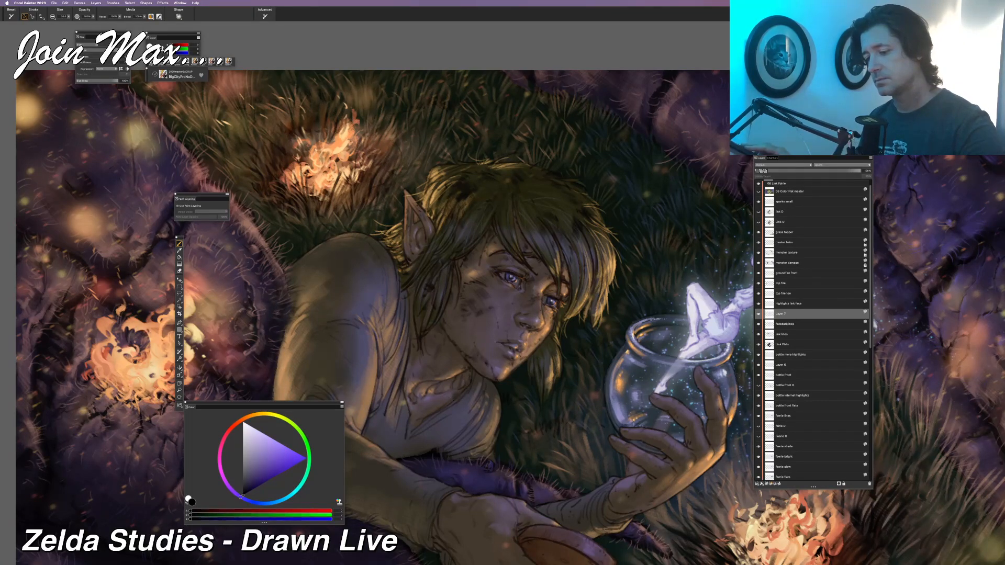
key(super+minus)
key(super+minus)
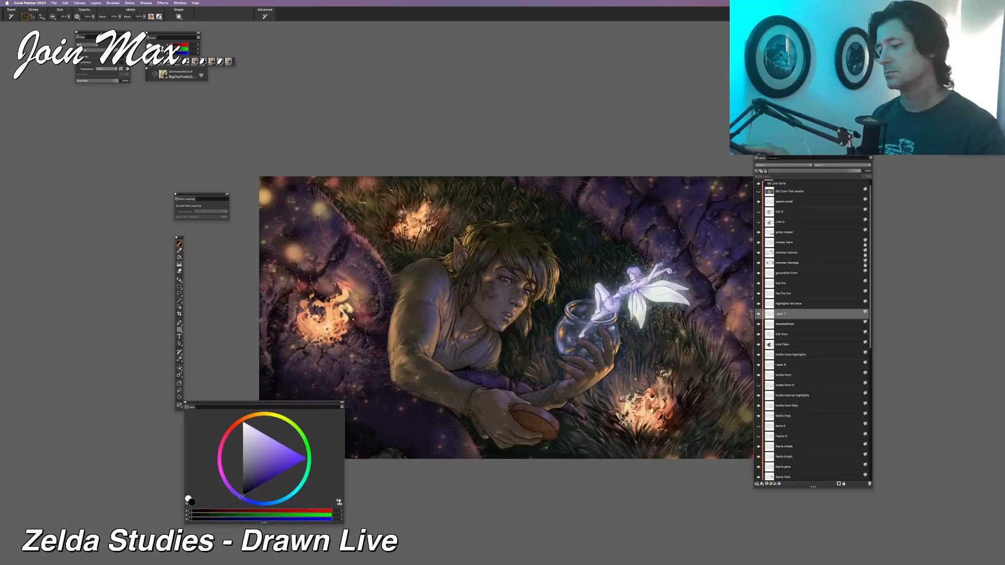
key(super+plus)
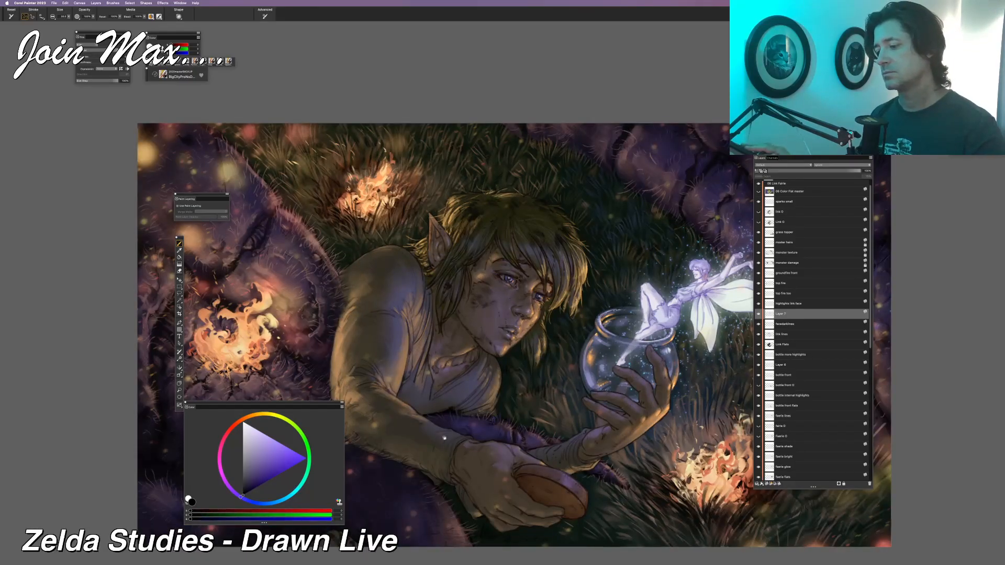
drag(401, 317, 421, 293)
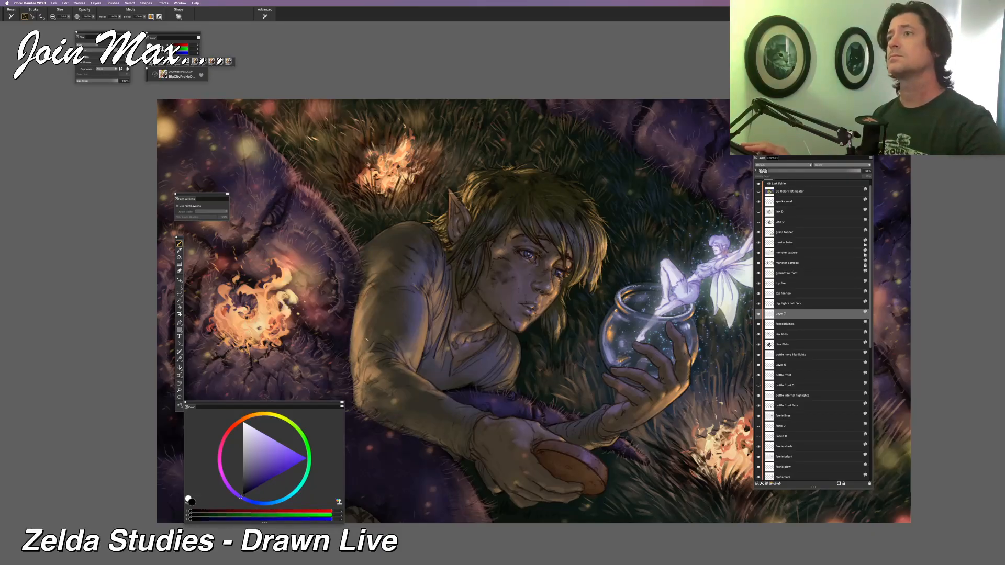
Move in on Link's face and switch briefly to the Eraser, returning to the Brush on Layer 7 for more smudge work
key(super+minus)
key(super+equal)
key(super+equal)
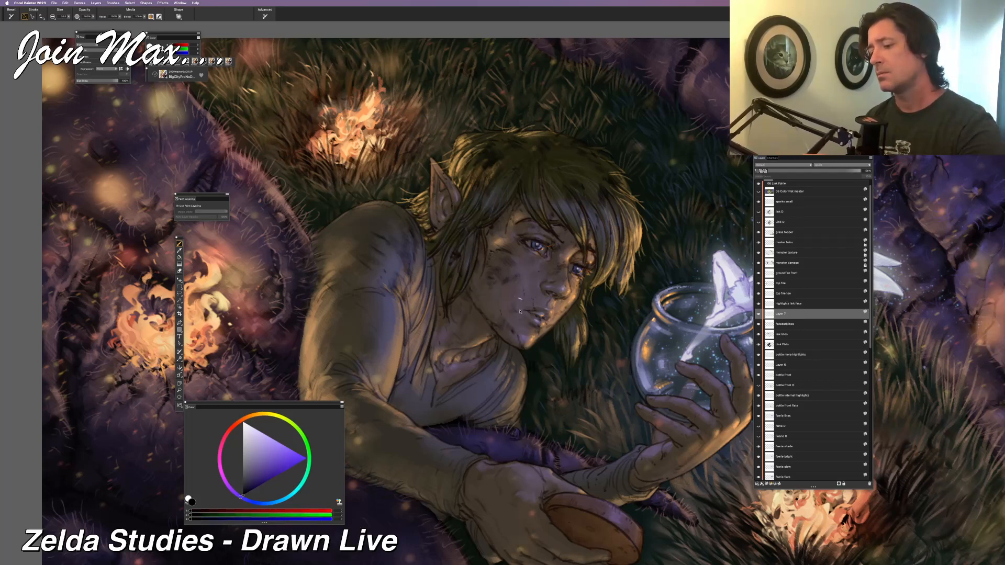
key(n)
key(b)
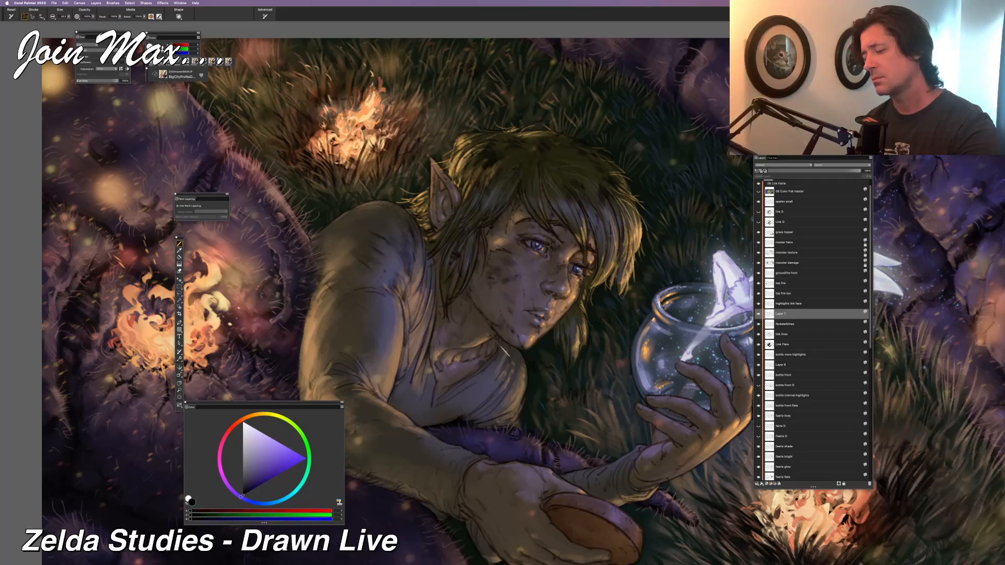
Switch briefly to the Eraser and back to the Brush, then add dirt smudges to Link's shoulder on Layer 7
key(n)
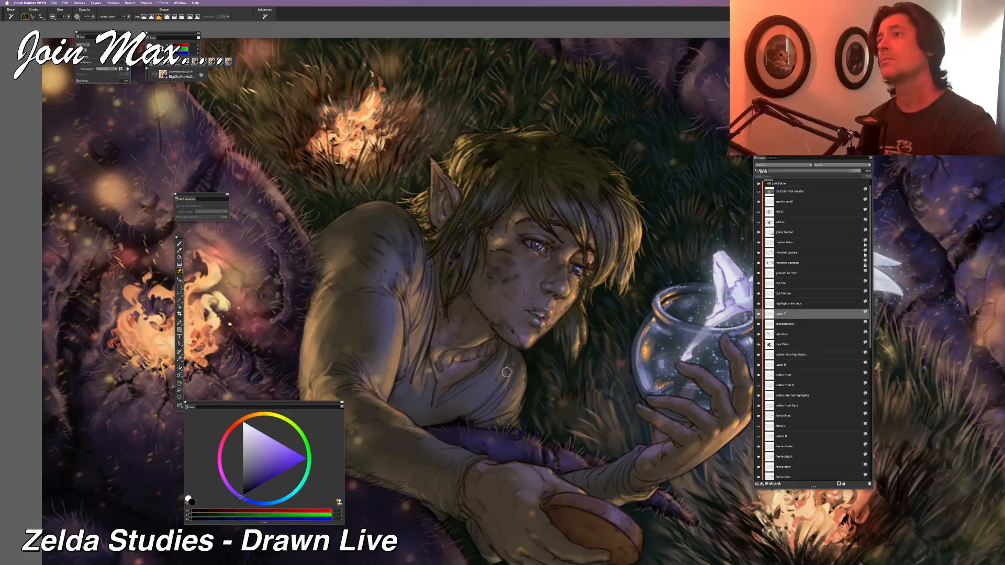
key(super+minus)
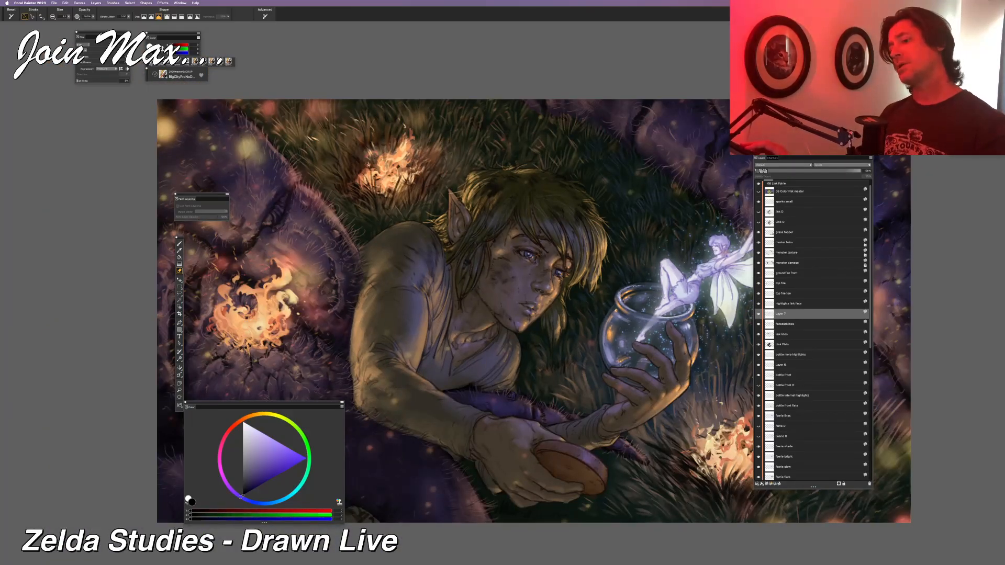
key(super+plus)
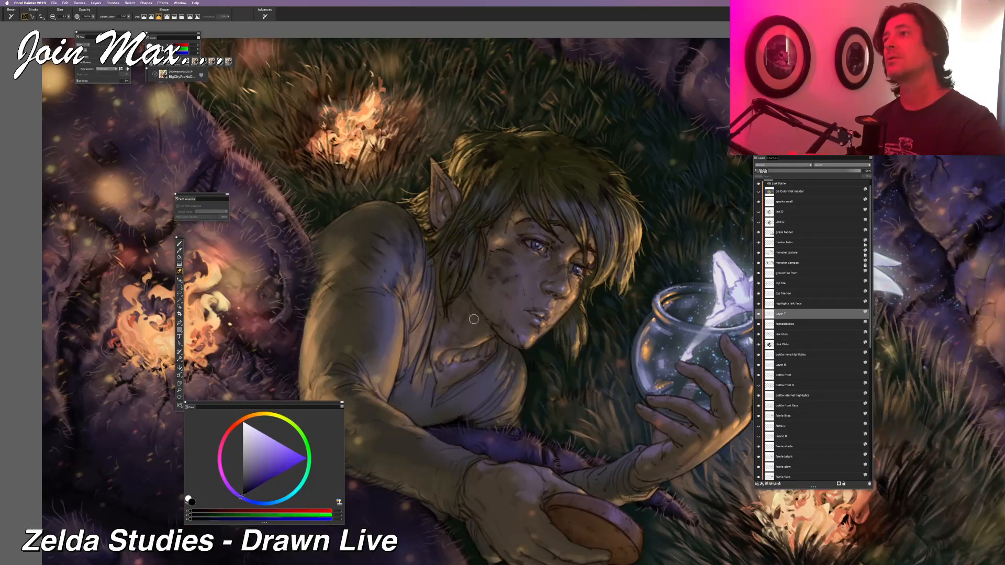
key(b)
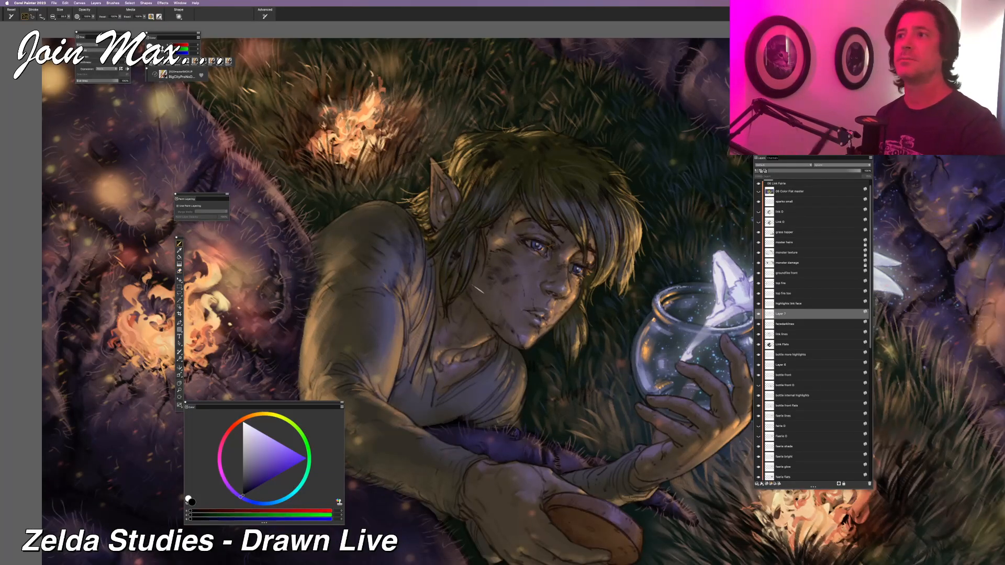
key(super+minus)
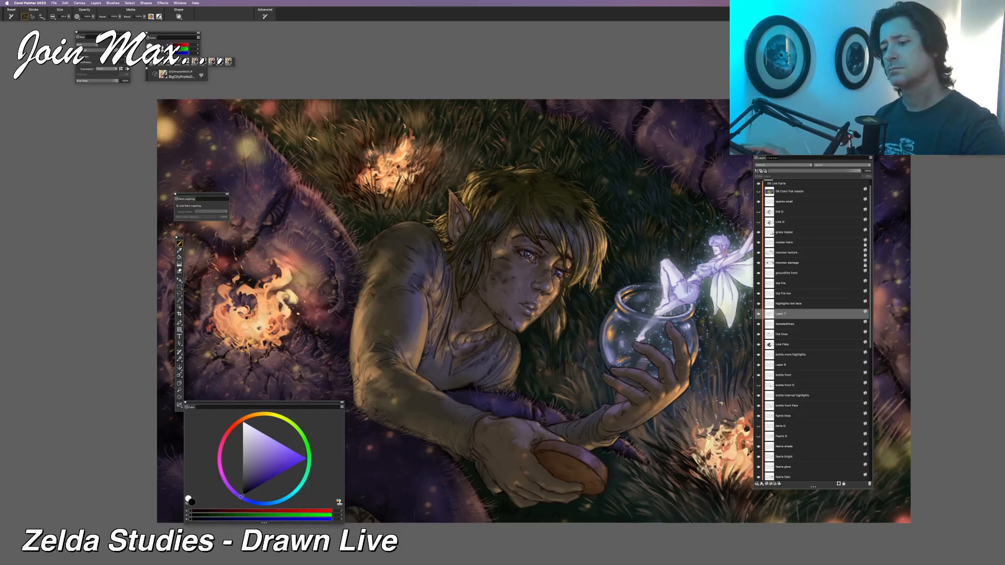
drag(366, 247, 369, 258)
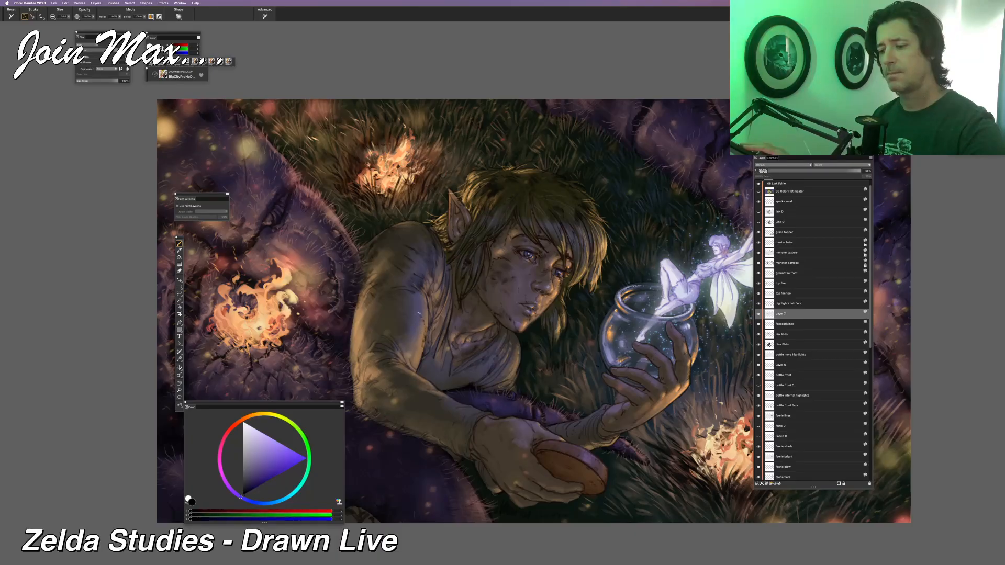
Extend the dirt smudges down Link's upper sleeve on Layer 7, checking them against the whole picture
key(super+minus)
key(super+minus)
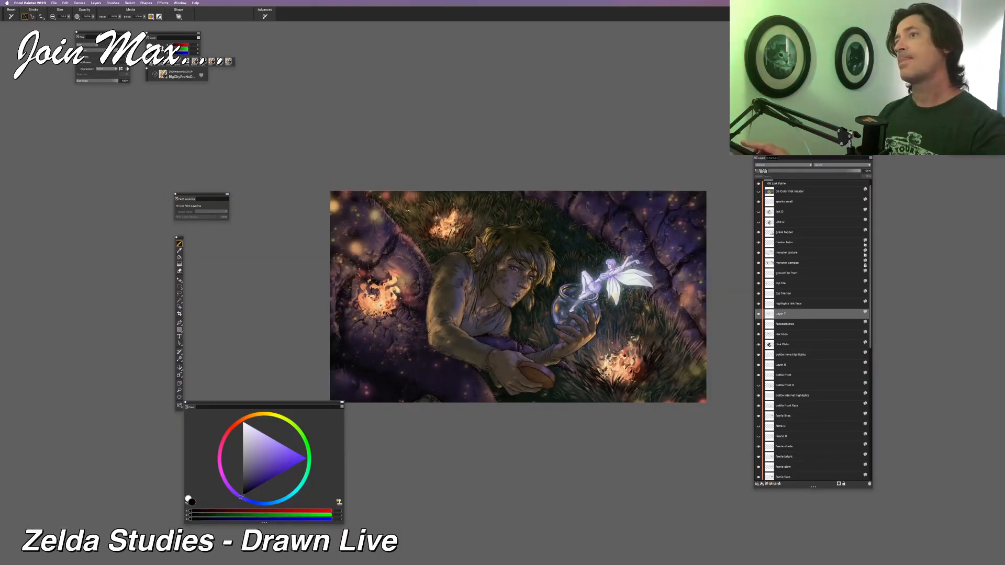
key(super+equal)
key(super+equal)
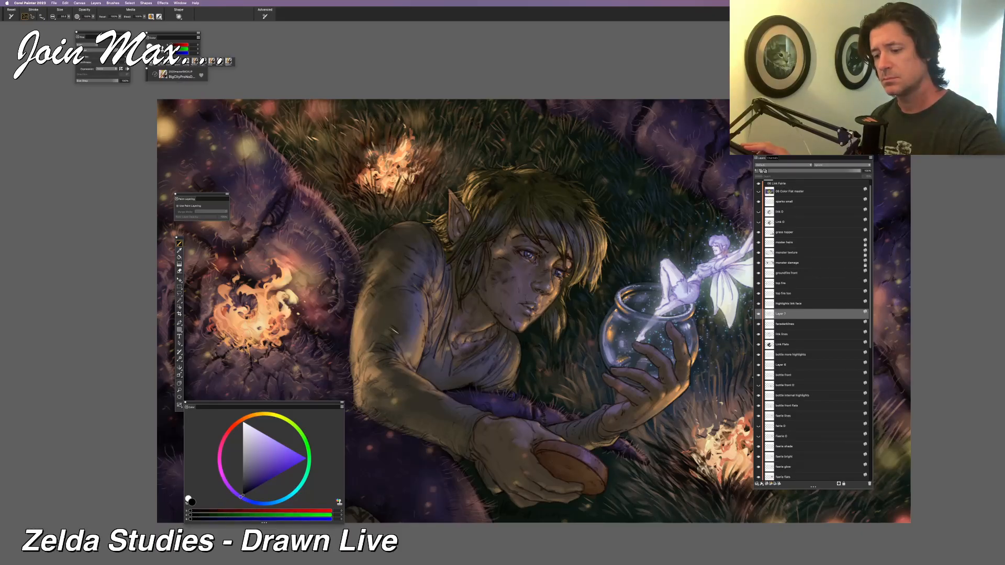
drag(373, 317, 387, 327)
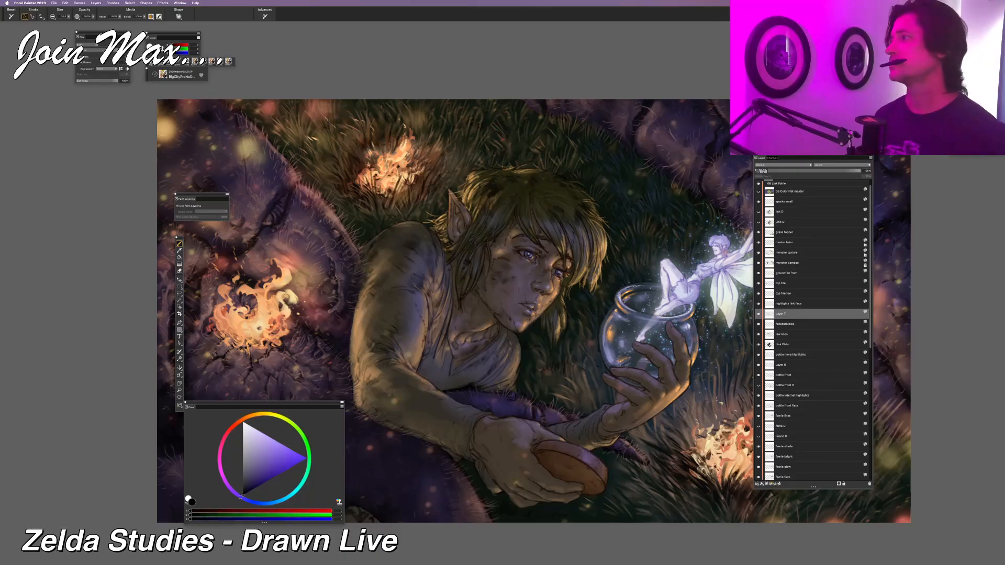
Paint dark dirt smudges around the elbow and along the forearm of Link's sleeve on Layer 7
key(Tab)
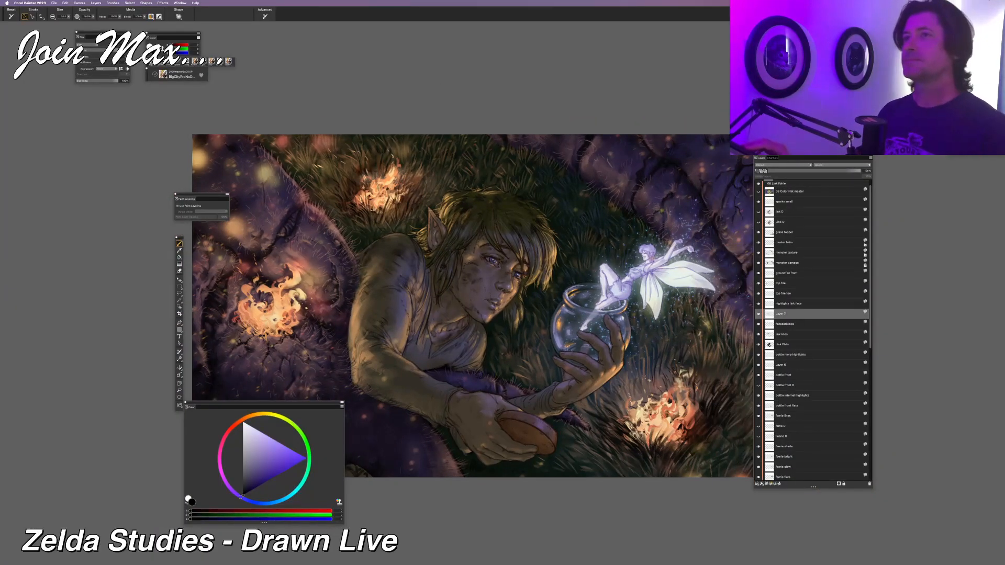
key(super+plus)
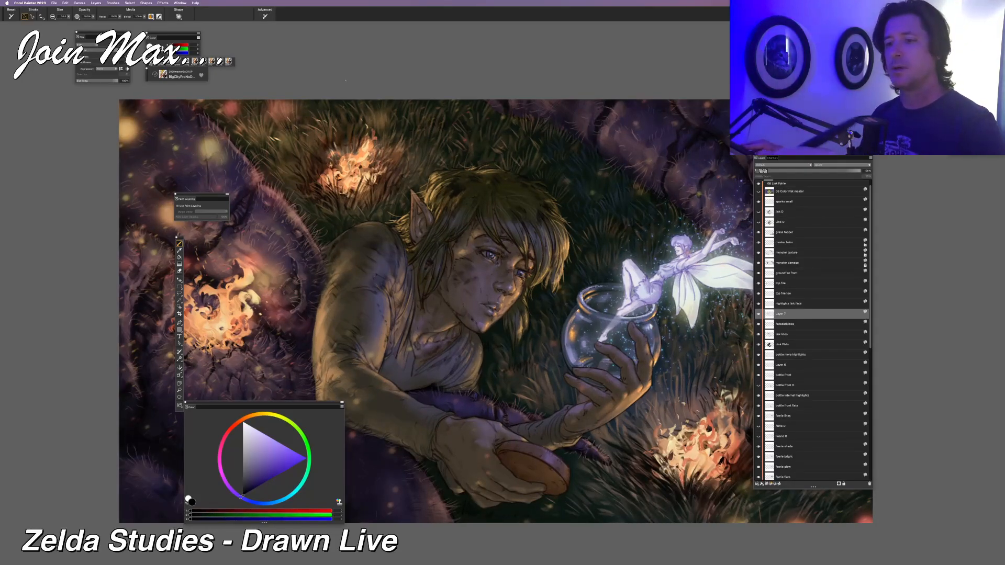
key(super+plus)
key(super+plus)
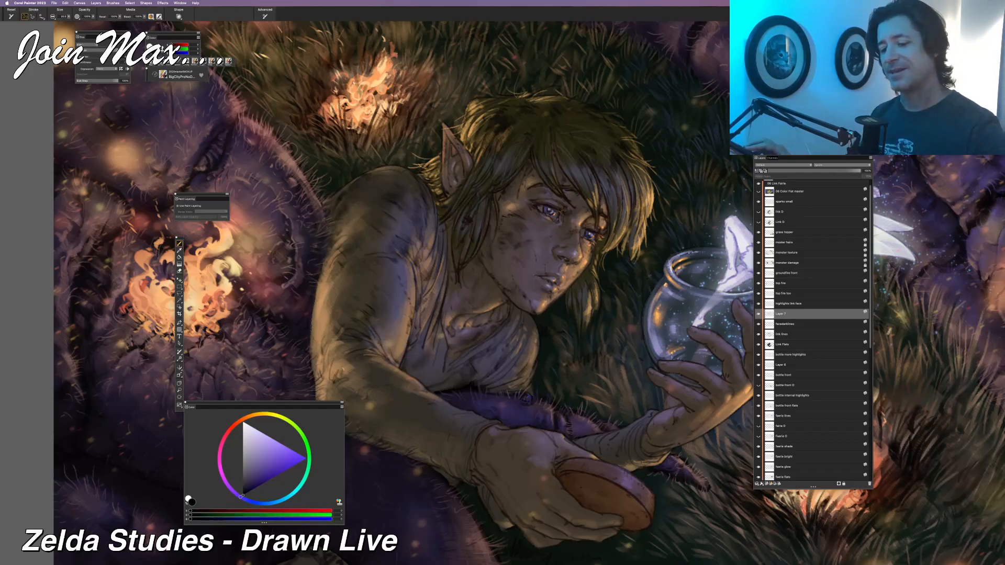
drag(360, 404, 382, 361)
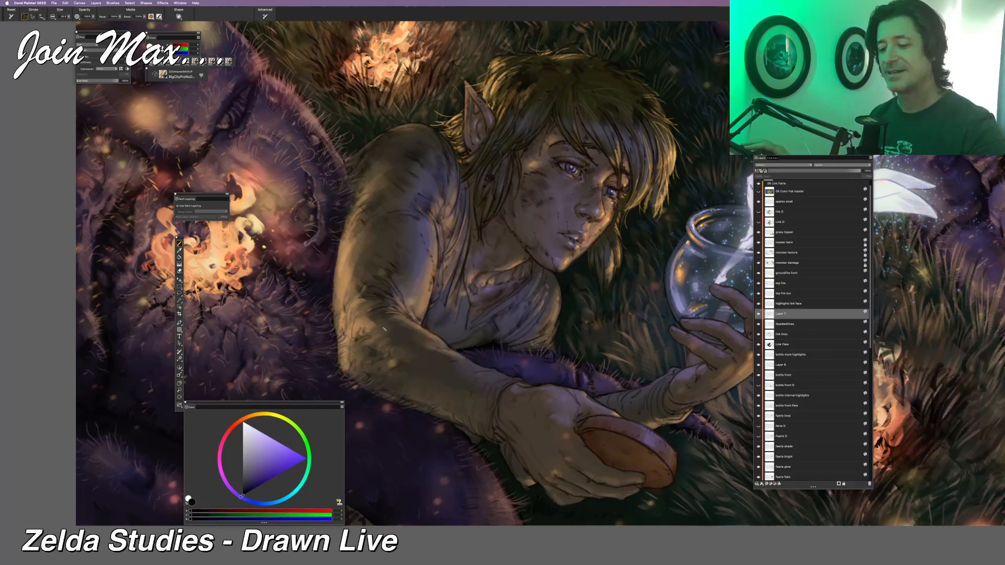
drag(371, 337, 360, 346)
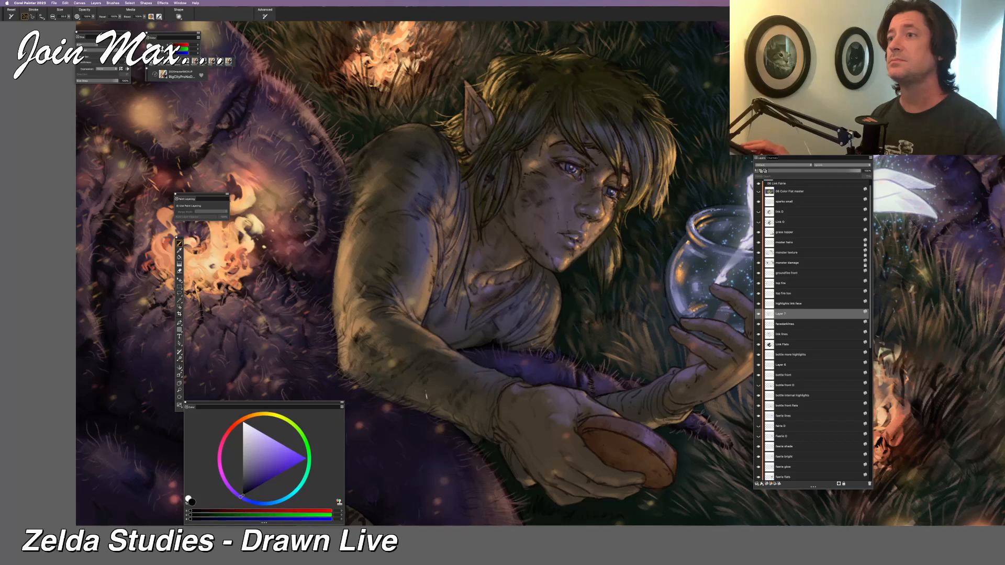
drag(478, 412, 389, 407)
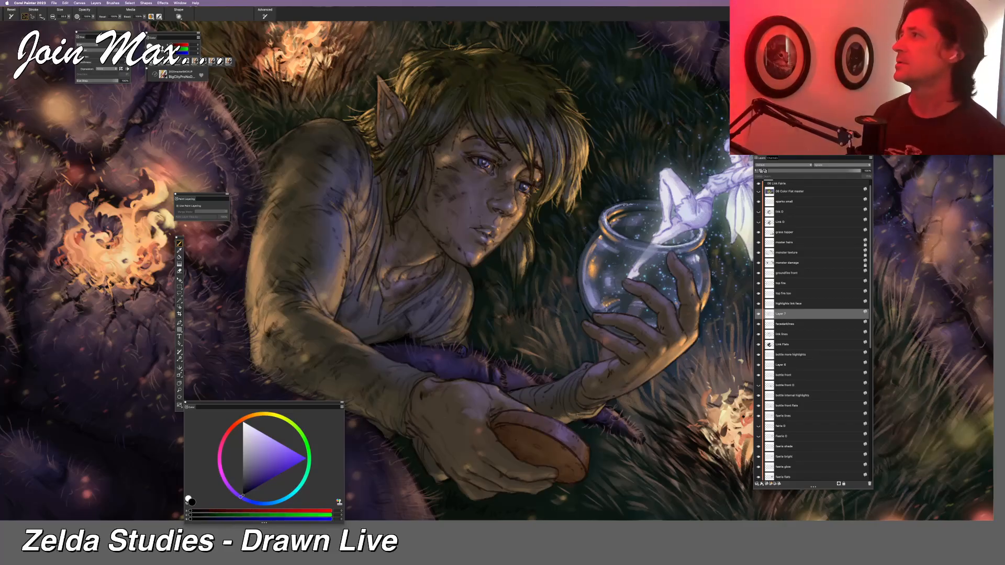
Switch to Chrome and quit it, do the same with Adobe Bridge, and return to Corel Painter
key(super+Tab)
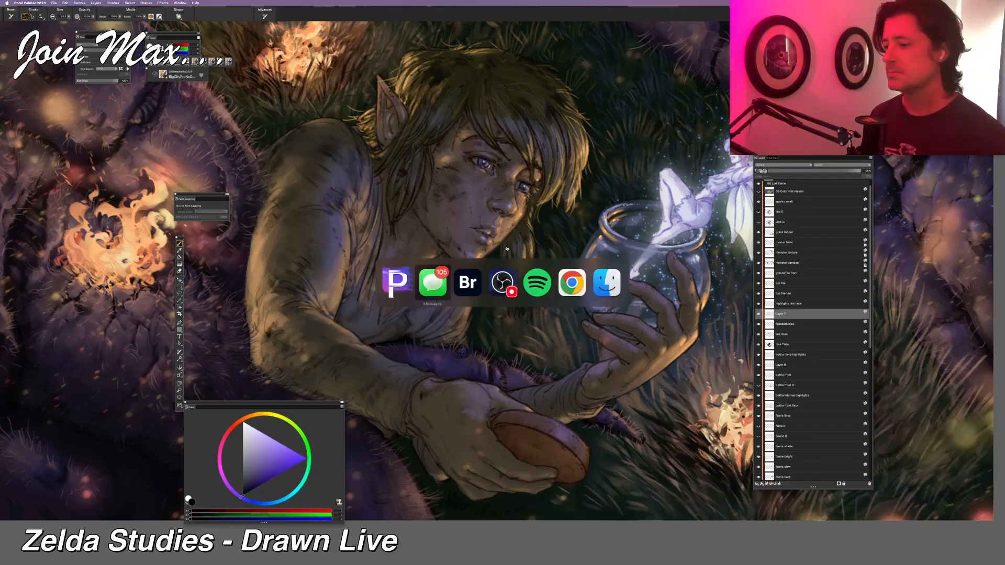
click(584, 285)
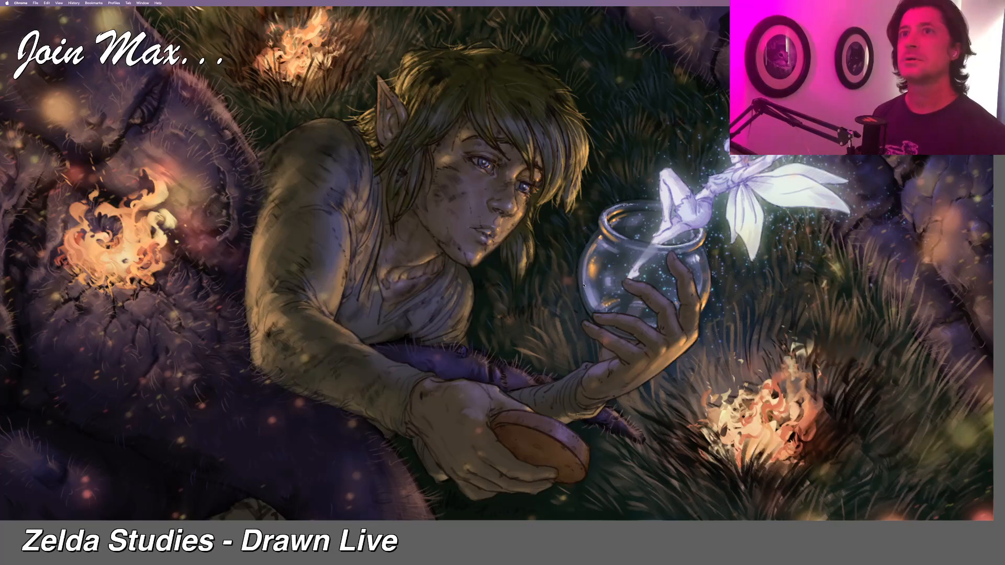
key(super+Tab)
key(super+Tab)
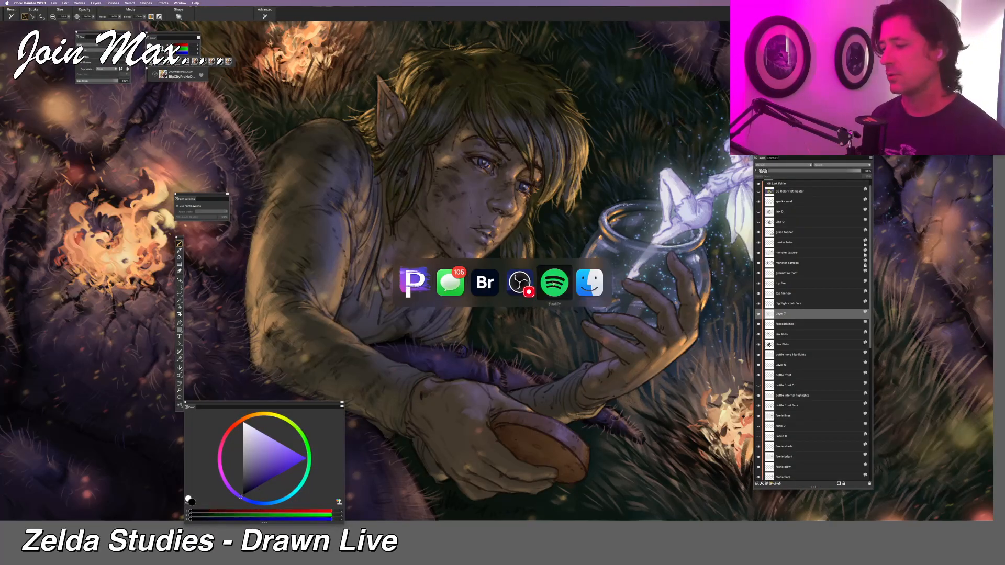
click(477, 294)
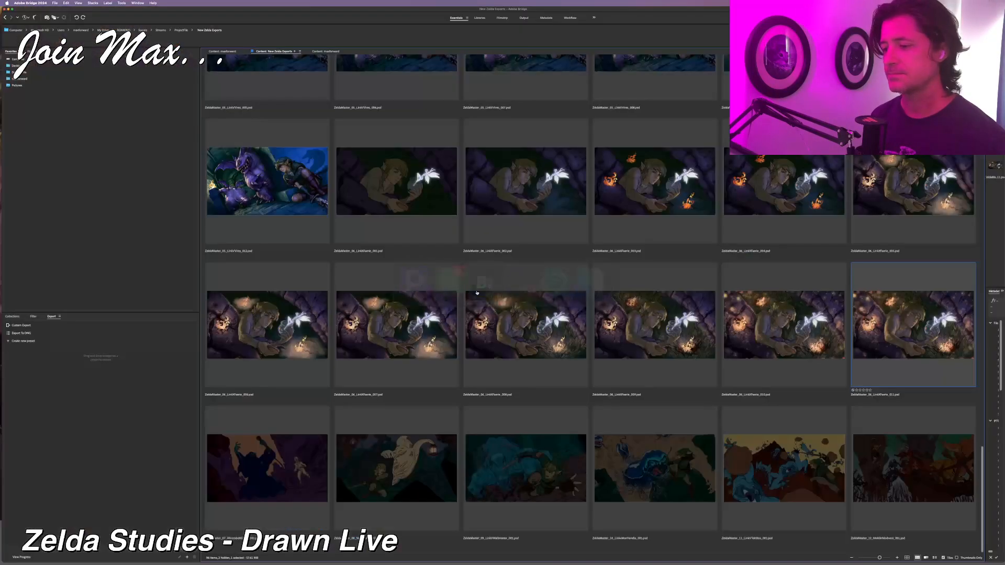
key(space)
key(super+Tab)
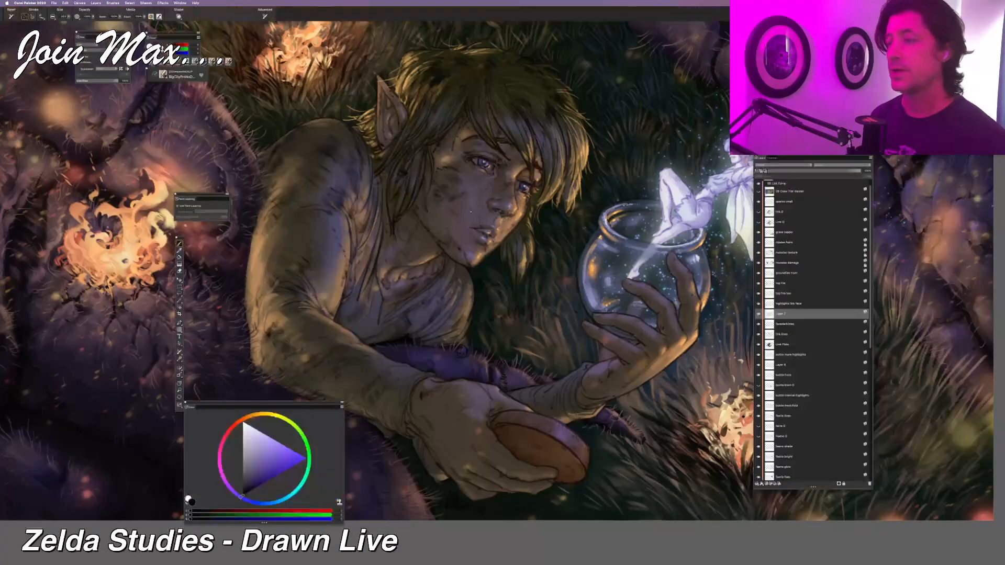
key(super+Tab)
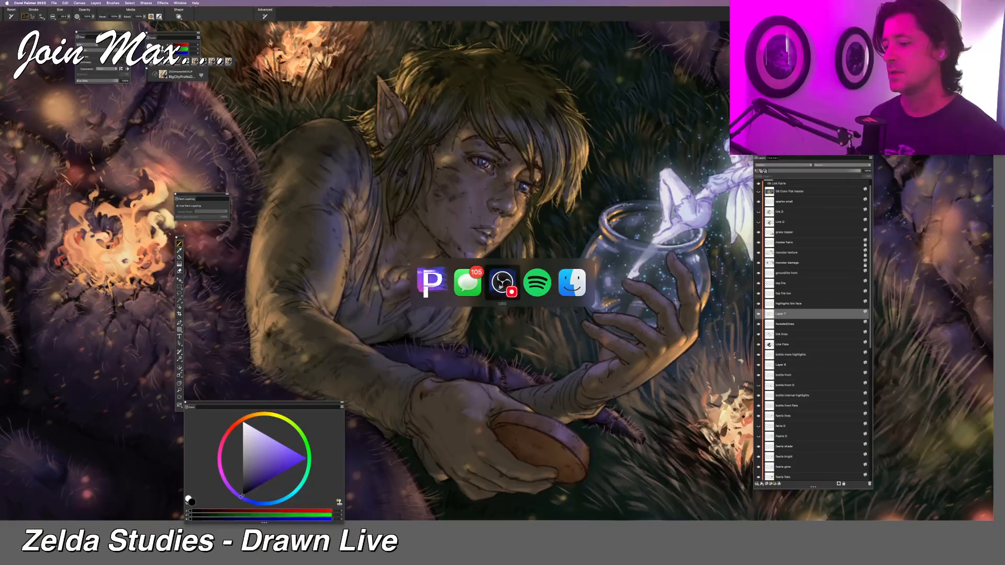
click(443, 283)
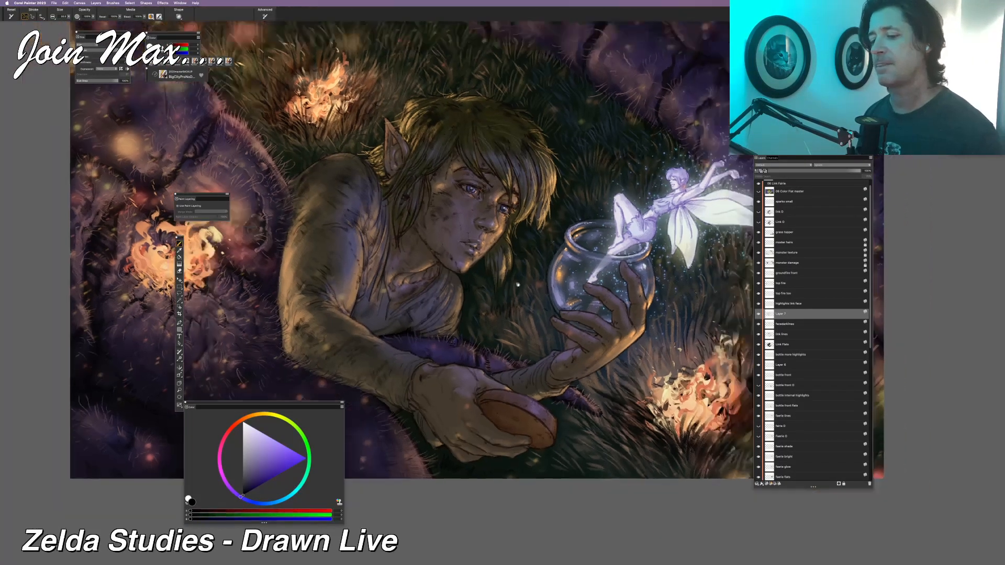
Undo the latest dirt strokes on Link's hand holding the cork
scroll(517, 285, down, 1)
drag(518, 285, 505, 275)
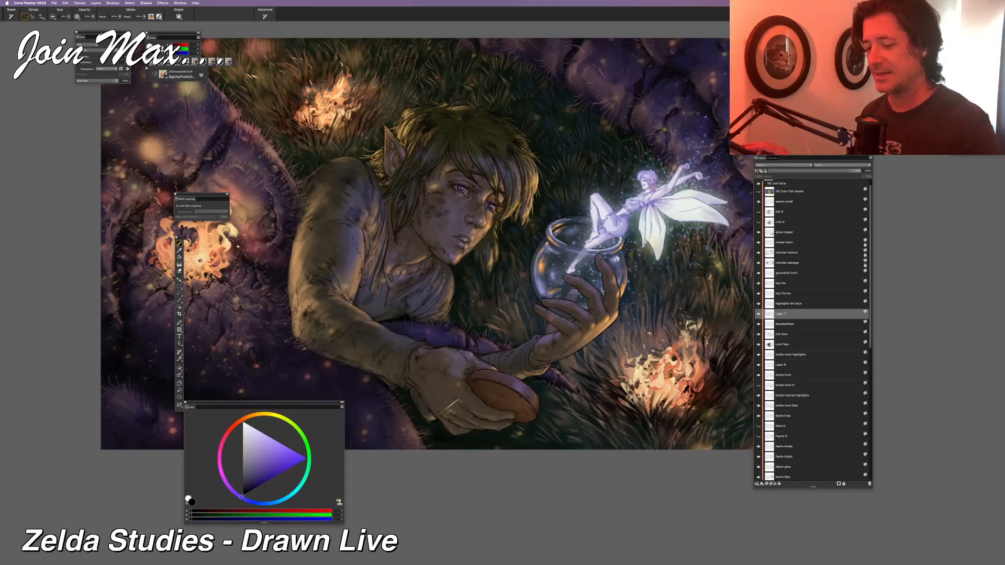
key(super+z)
key(super+z)
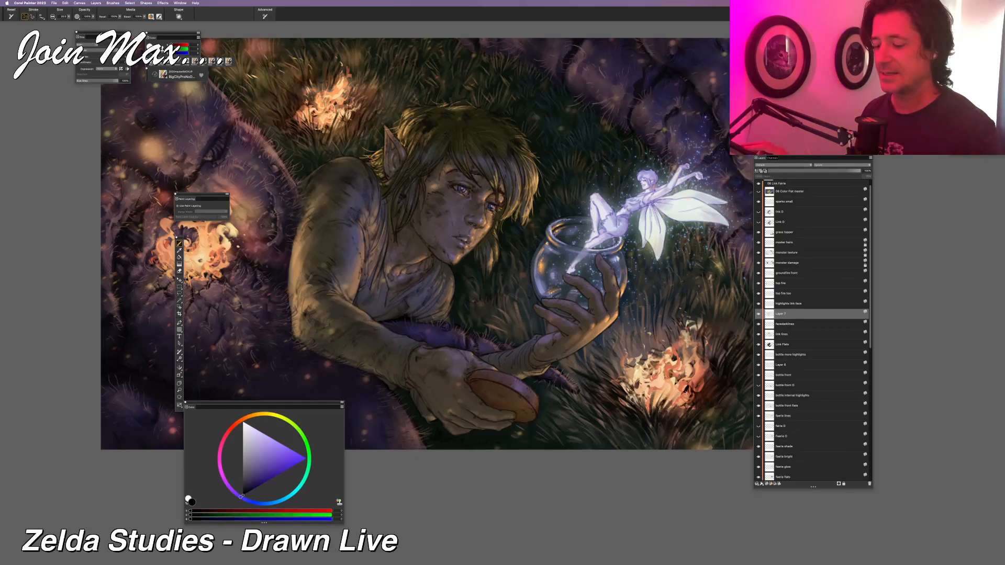
scroll(418, 262, down, 2)
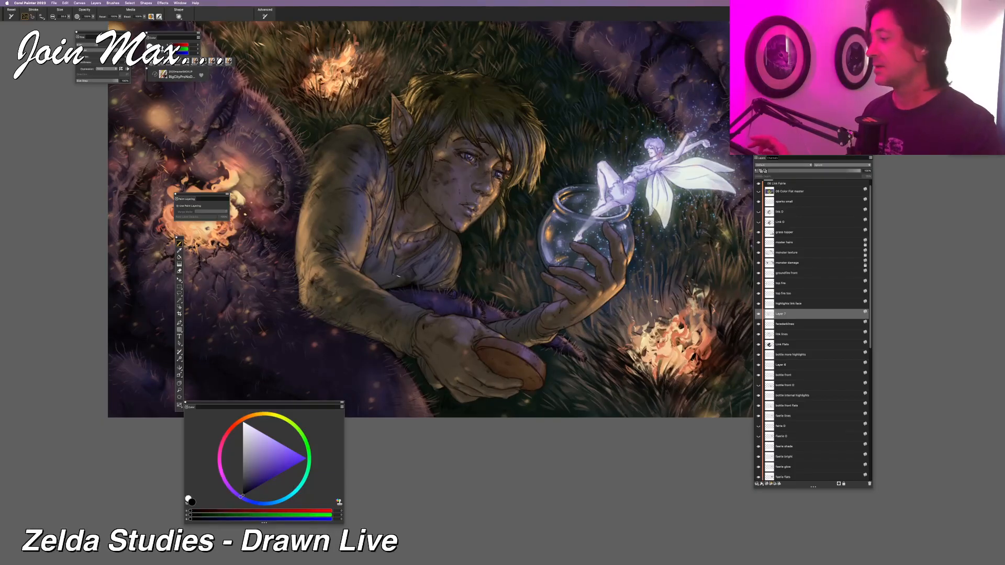
key(super+z)
scroll(424, 221, down, 3)
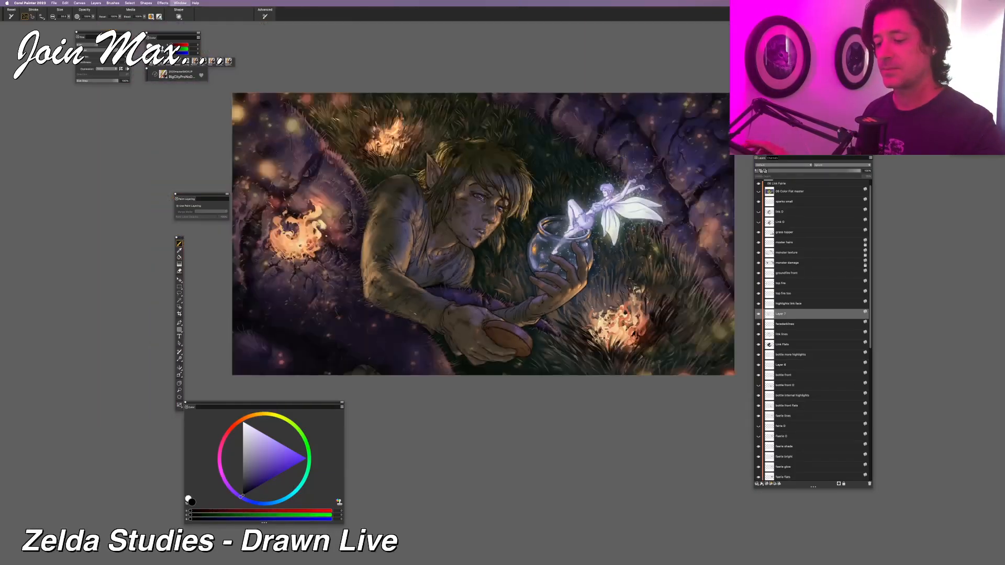
Add small dirt smudges to Link's wrist and the hand holding the cork on Layer 7
scroll(425, 221, up, 4)
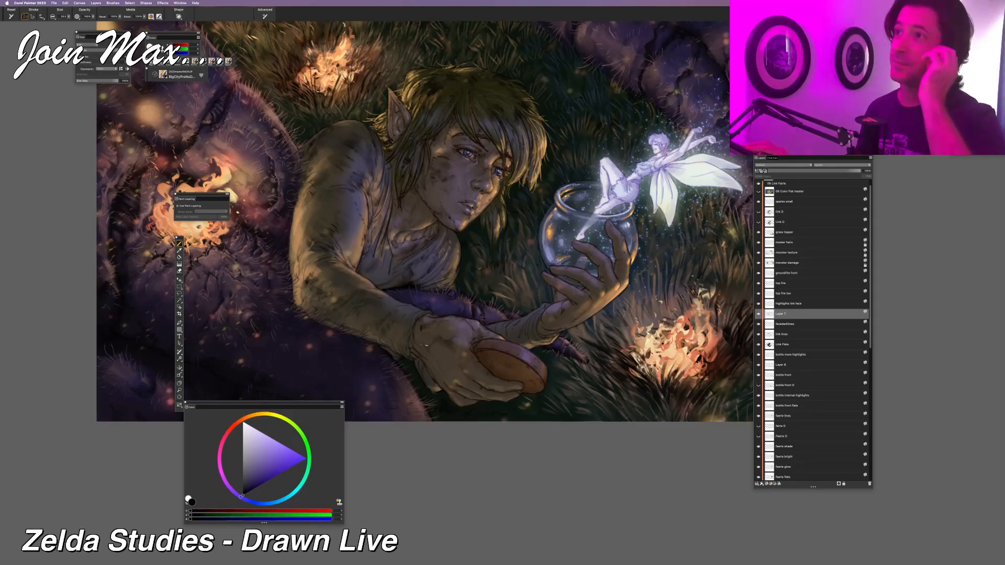
scroll(511, 262, up, 2)
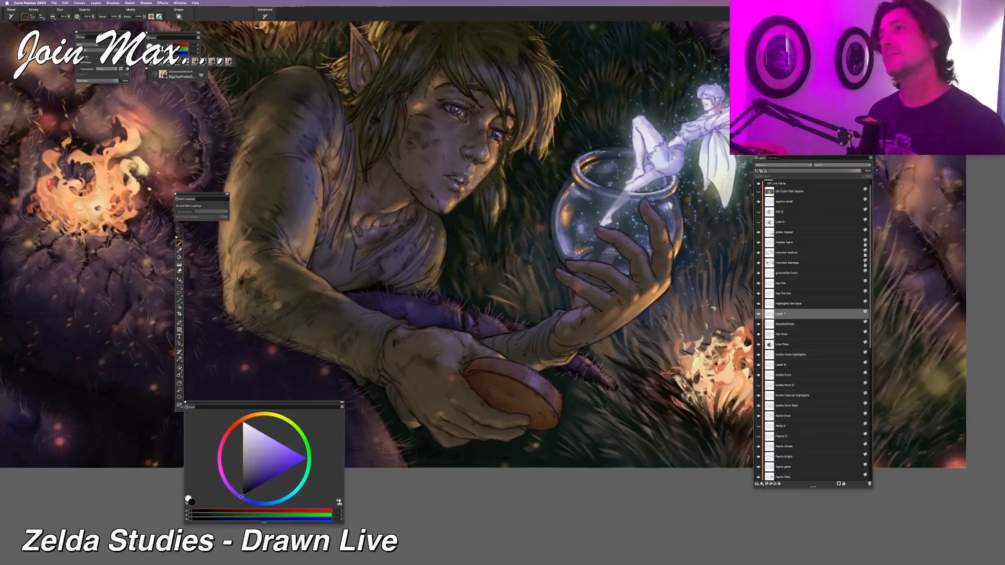
key(super+minus)
drag(396, 374, 392, 395)
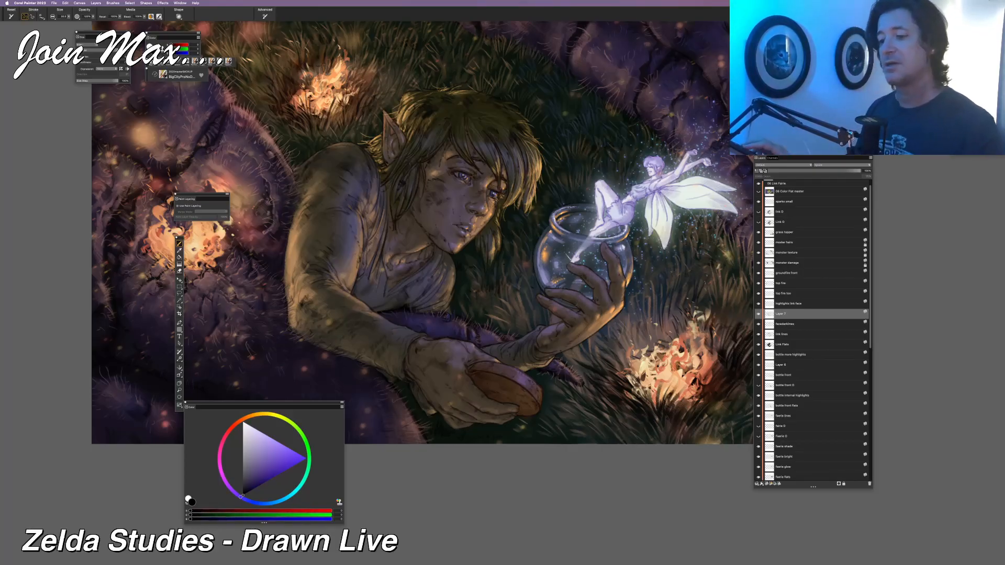
scroll(501, 312, down, 2)
key(super+plus)
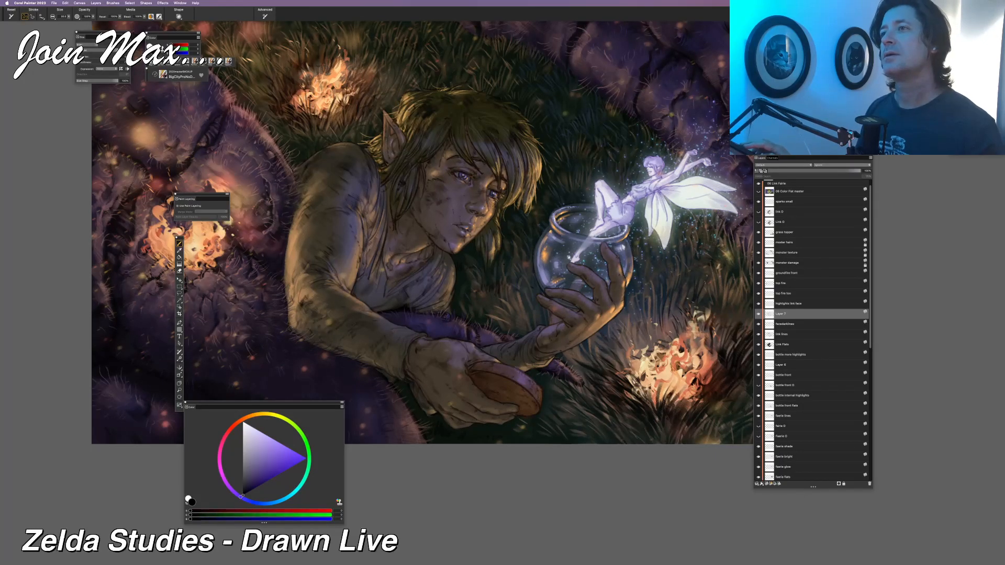
drag(403, 378, 375, 383)
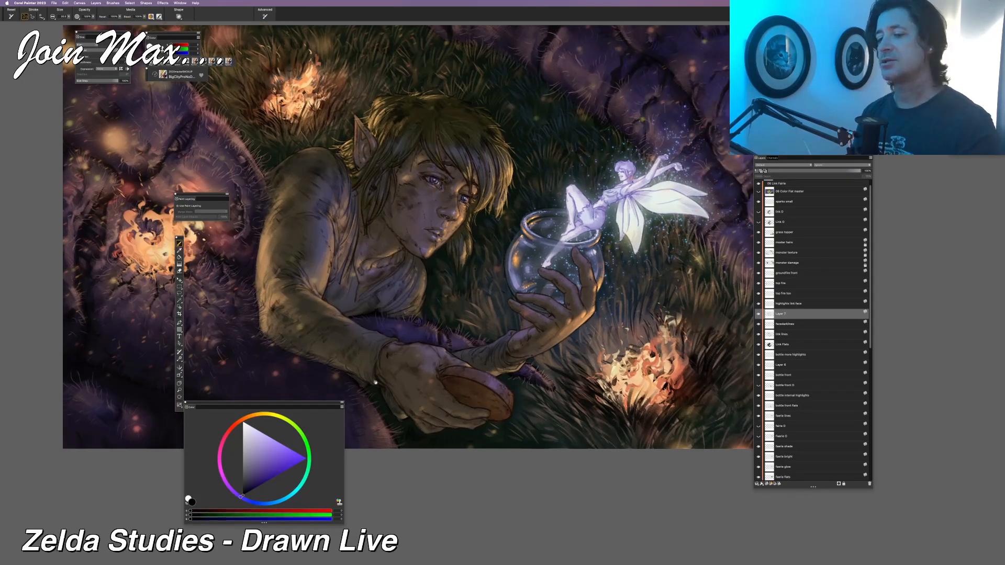
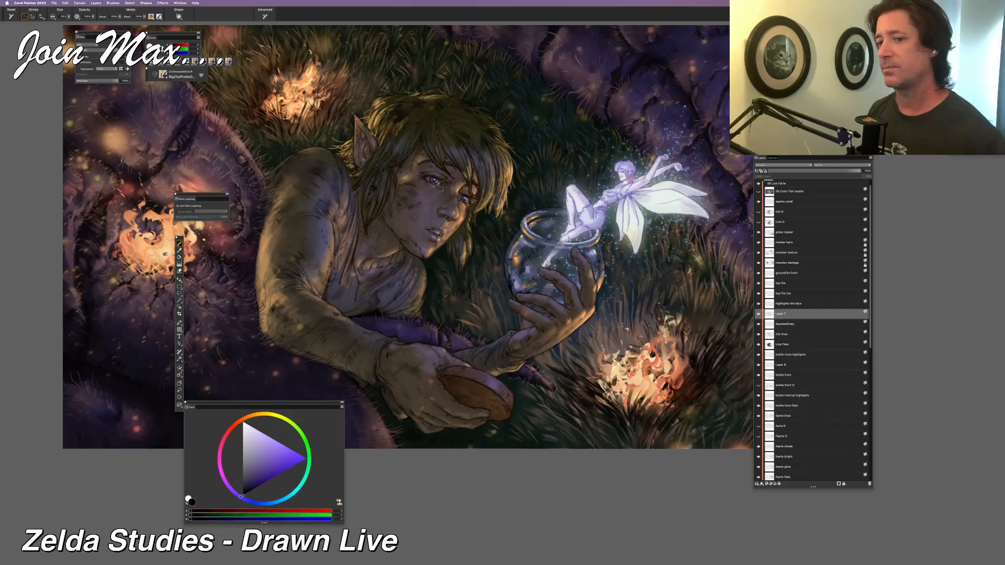
Examine the dirt smudges on Link's face, sleeve and hands at several magnifications across the whole composition
key(super+minus)
key(super+minus)
key(super+equal)
key(super+minus)
key(super+equal)
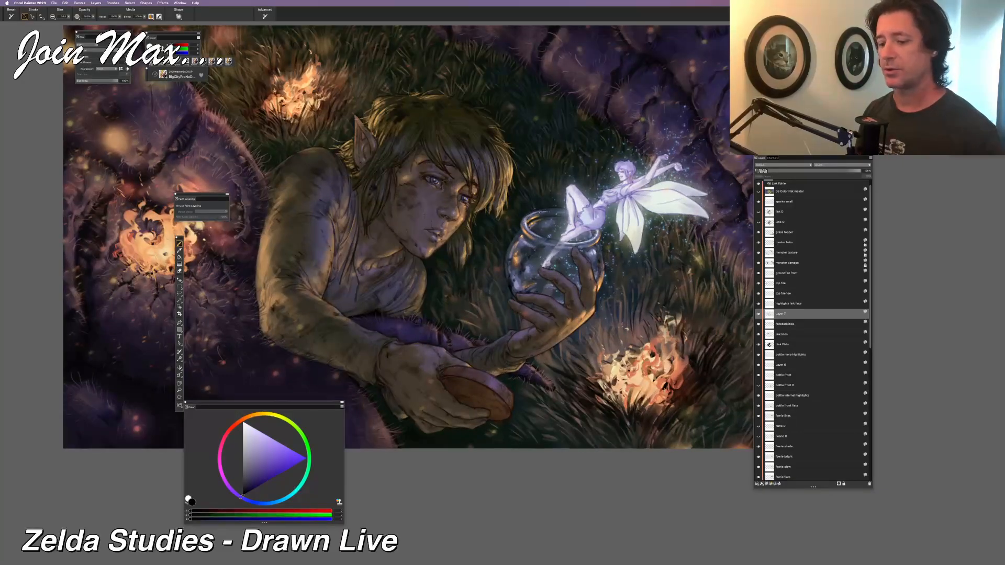
key(super+minus)
drag(295, 365, 361, 342)
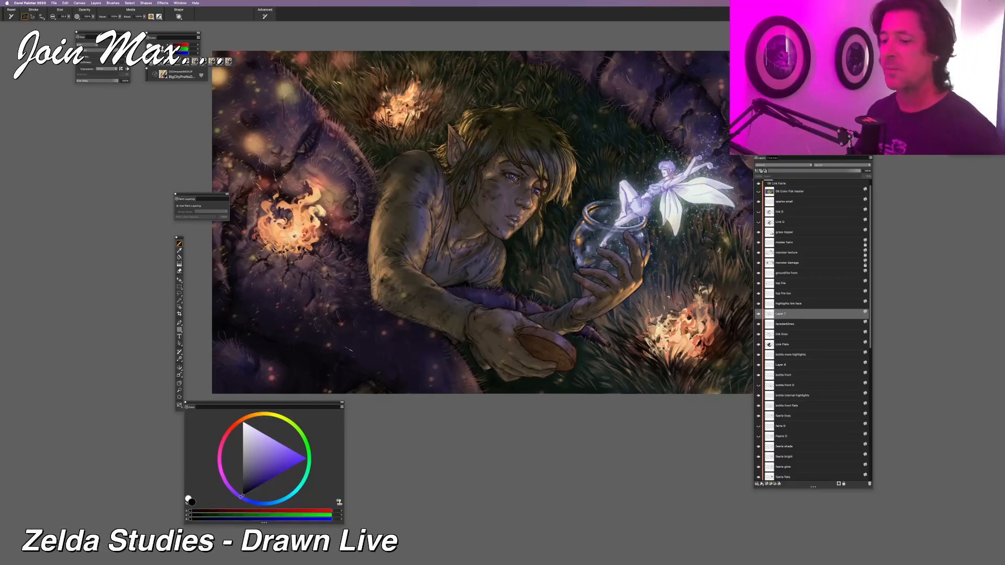
drag(415, 275, 404, 329)
key(super+plus)
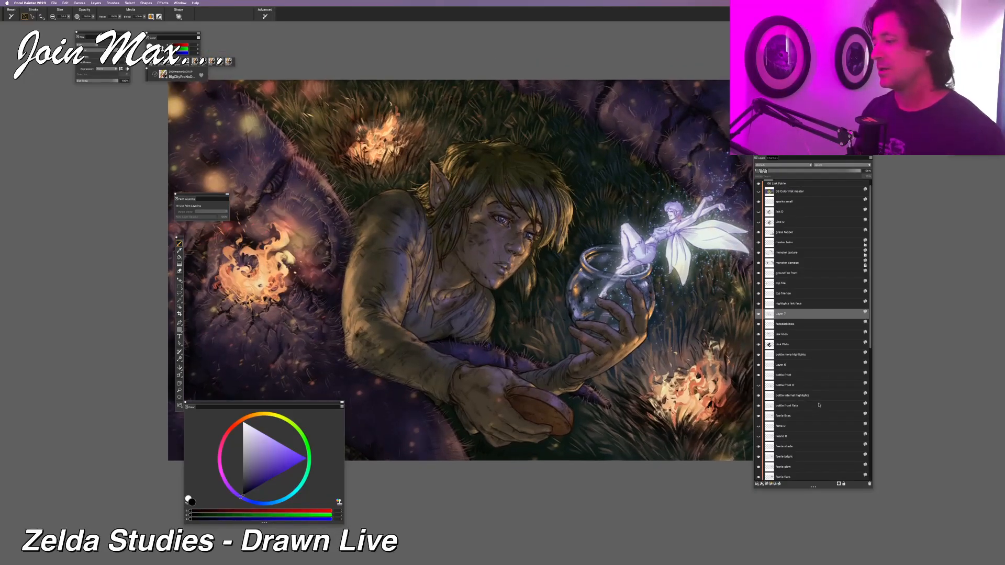
Compare the painting with and without the dirt smudges by switching Layer 7's visibility off and on
click(758, 314)
click(758, 314)
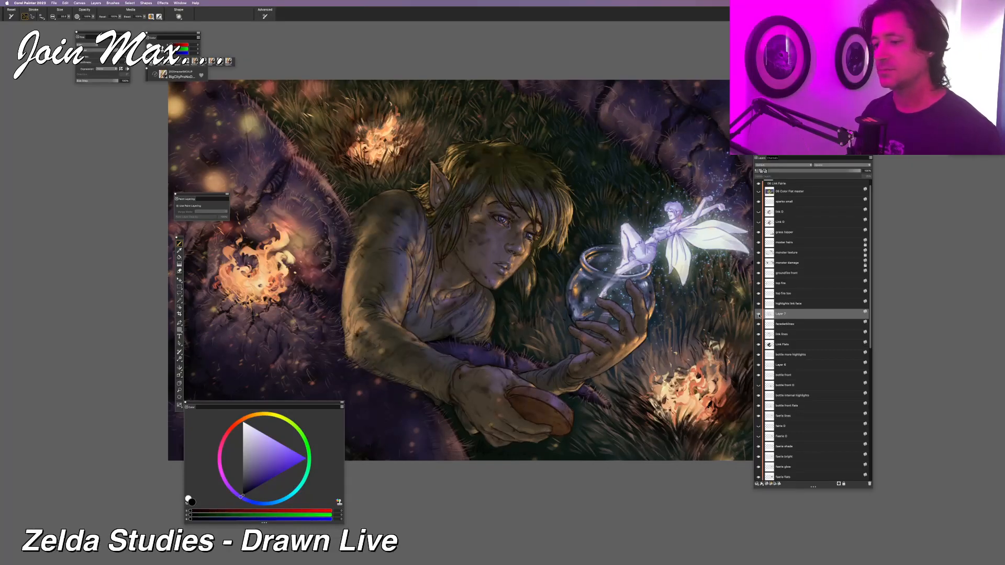
click(759, 314)
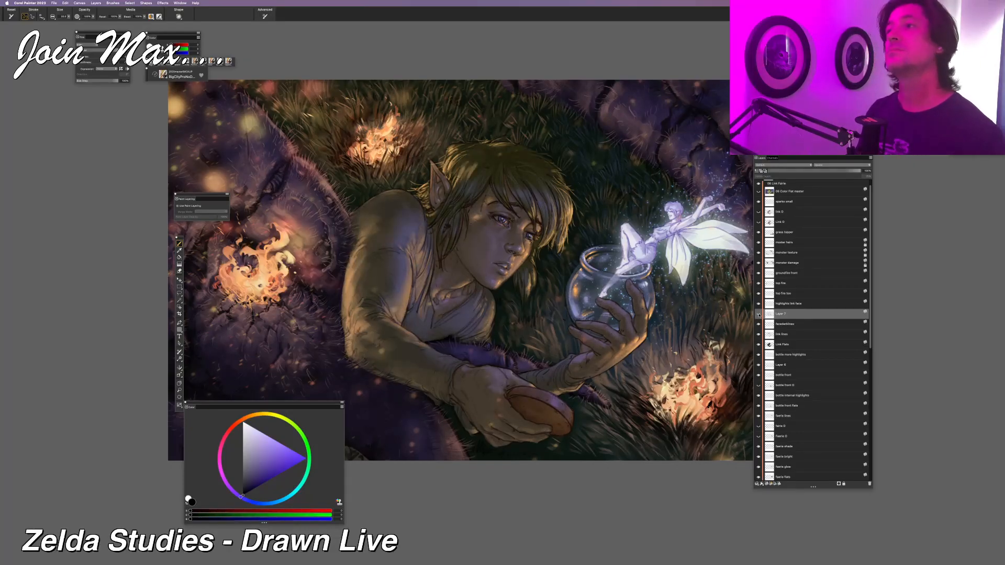
click(759, 314)
click(758, 314)
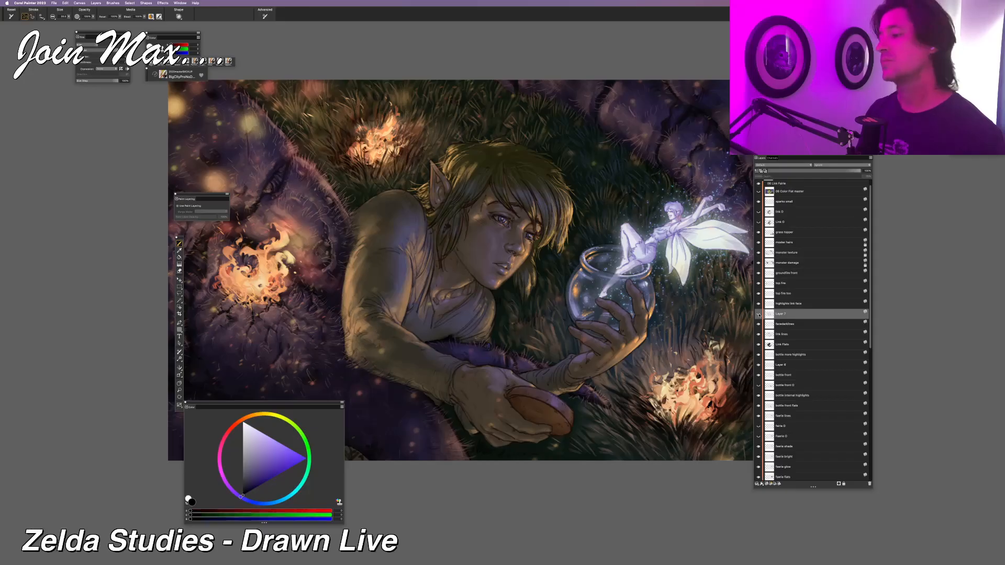
click(759, 314)
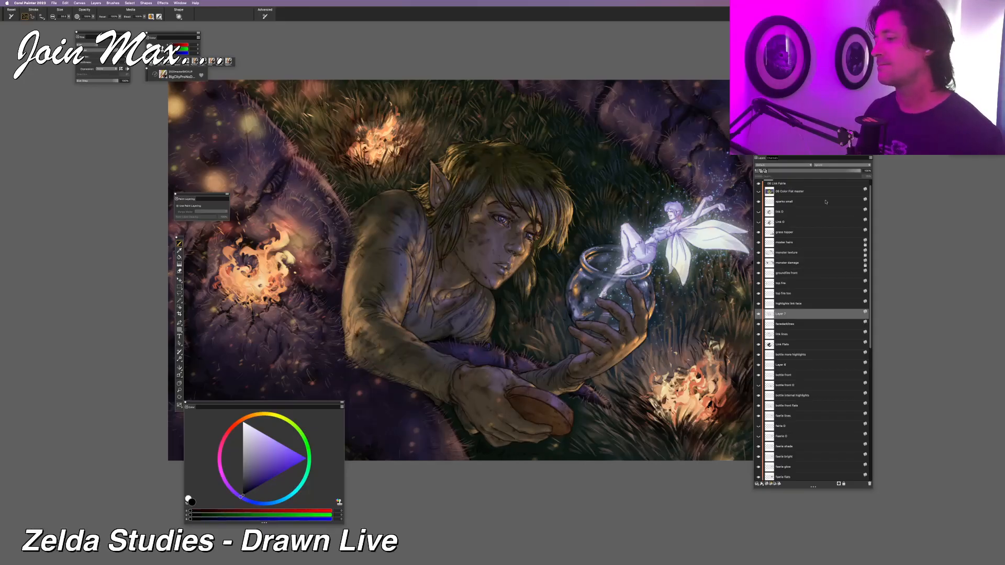
Reduce Layer 7's opacity slightly to soften the dirt smudges
drag(860, 171, 850, 172)
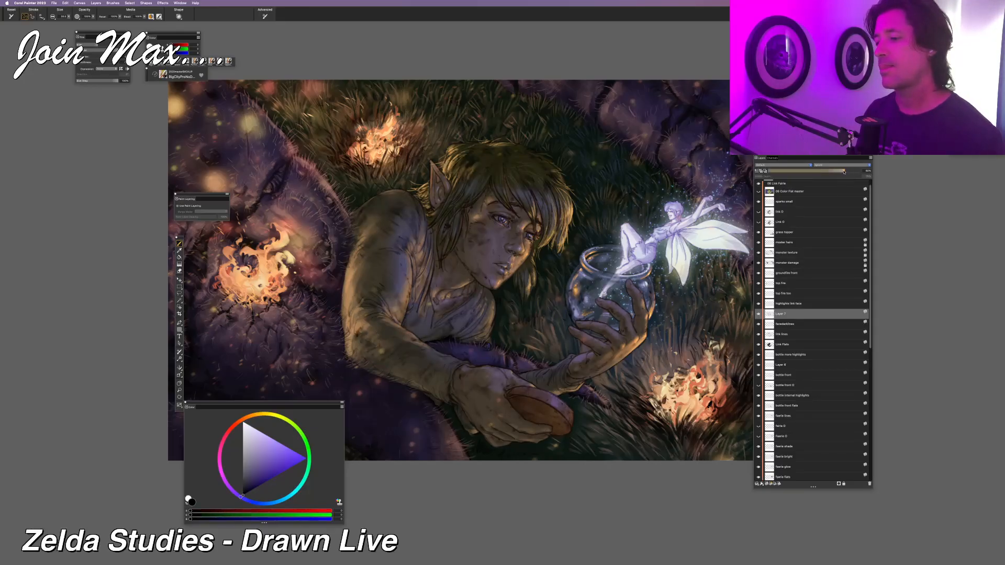
drag(843, 171, 839, 174)
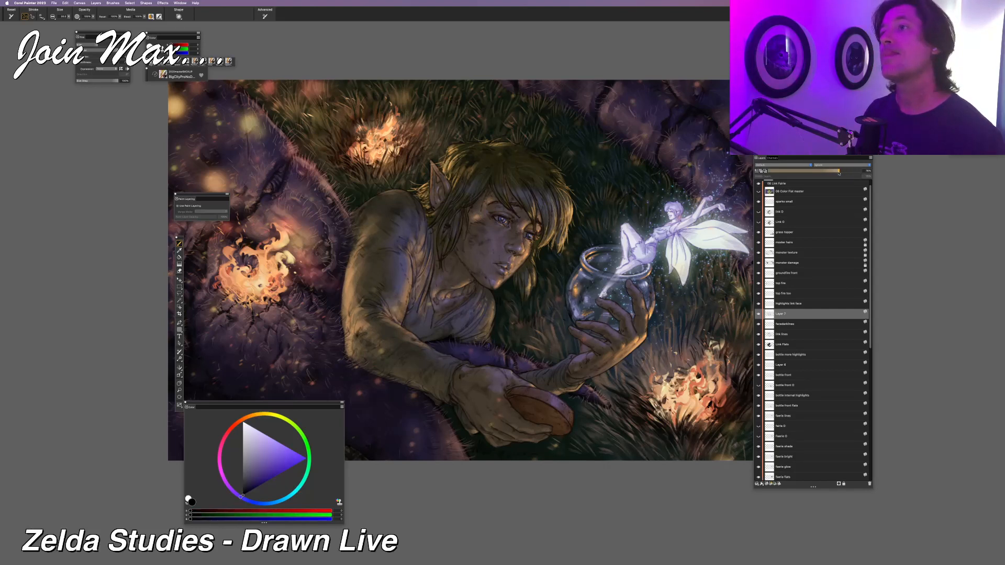
drag(839, 173, 837, 174)
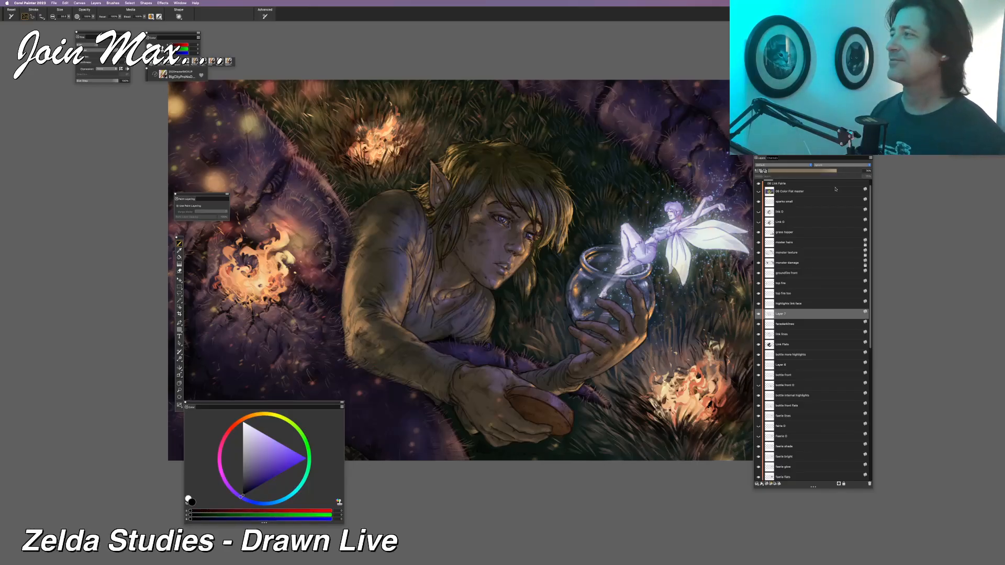
Examine the softened dirt smudges on Link against the whole composition at several magnifications
key(super+minus)
key(super+minus)
key(super+minus)
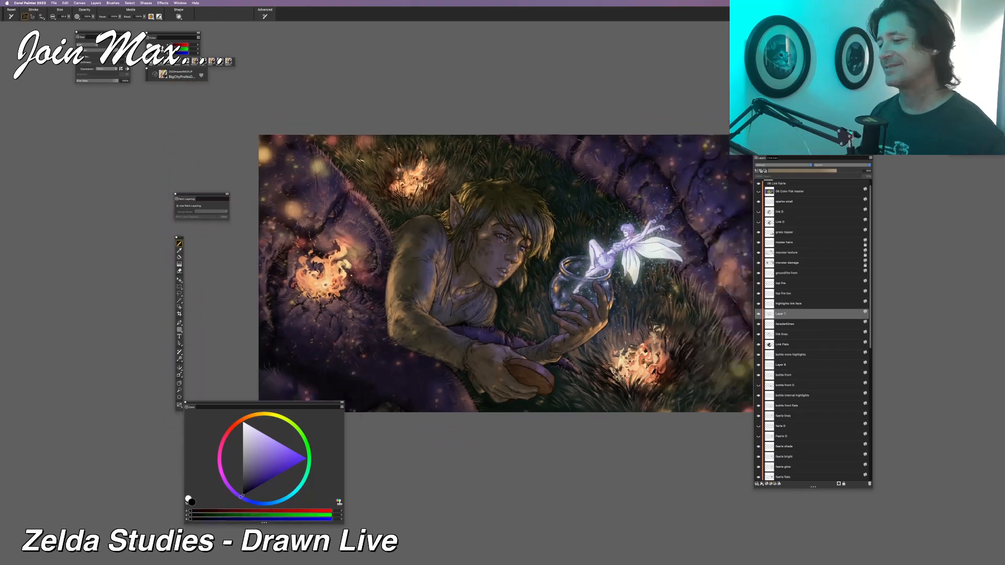
key(super+minus)
key(super+plus)
key(super+plus)
key(super+plus)
key(super+plus)
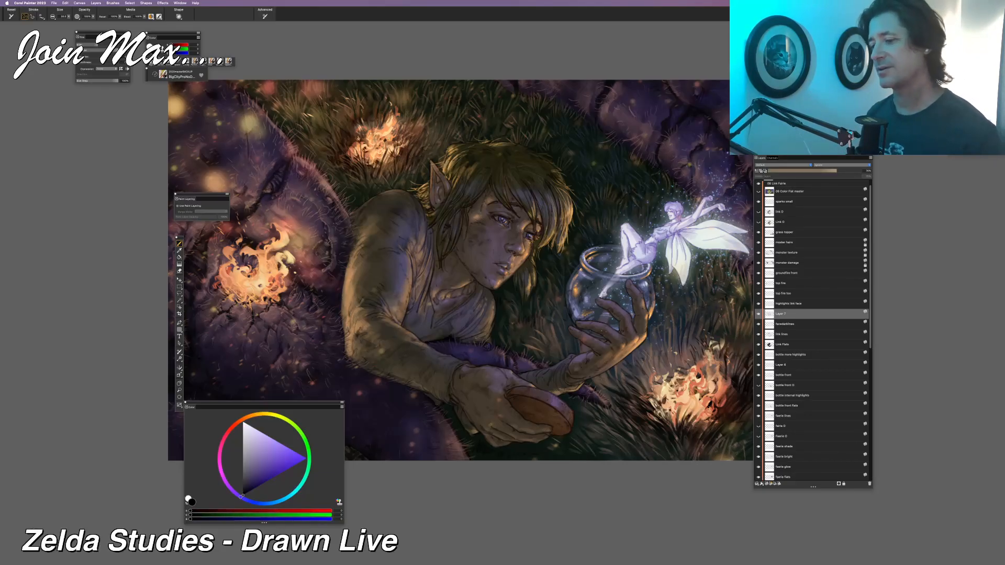
scroll(449, 267, down, 2)
scroll(450, 267, up, 1)
drag(457, 263, 426, 271)
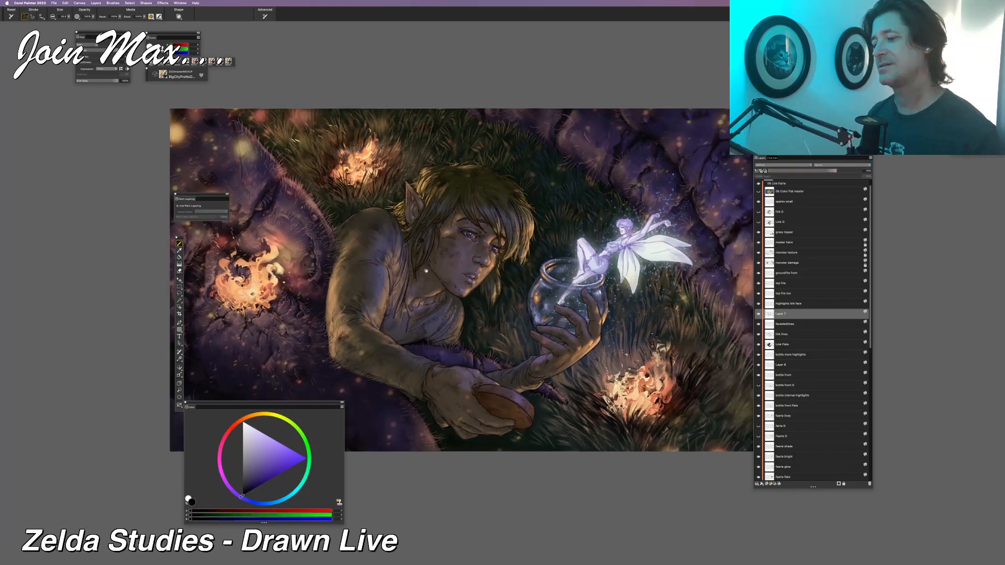
scroll(426, 271, up, 1)
scroll(426, 271, up, 1)
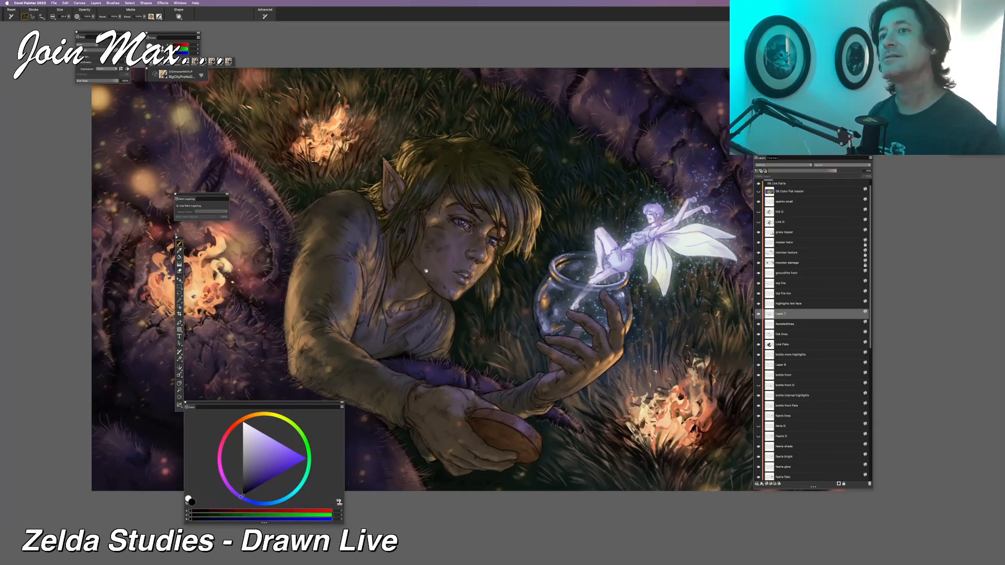
scroll(426, 271, down, 1)
scroll(426, 272, up, 2)
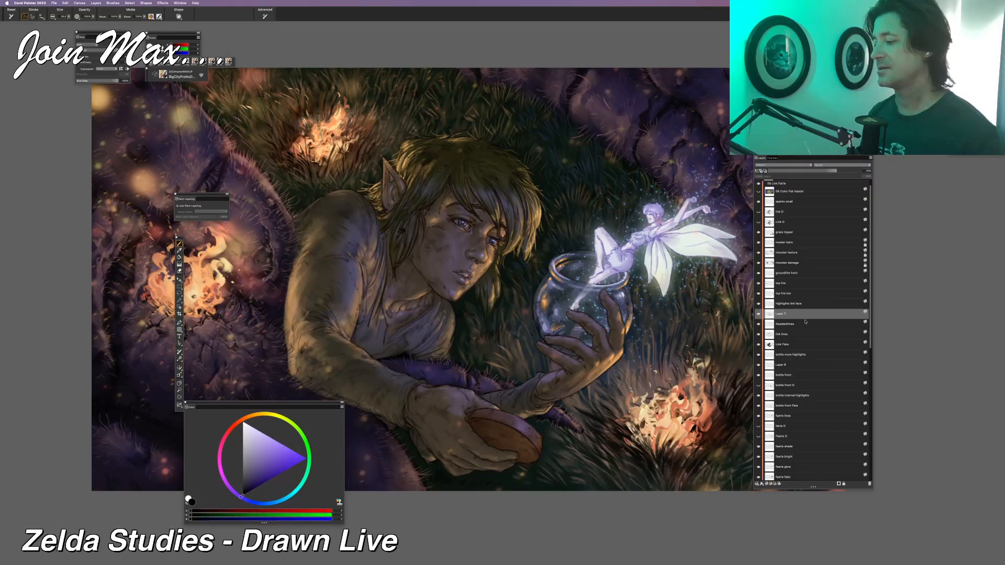
Check the painting with Layer 7 hidden and shown, and move Layer 7 up the stack directly above the grass topper layer
click(758, 315)
click(758, 316)
drag(795, 314, 766, 231)
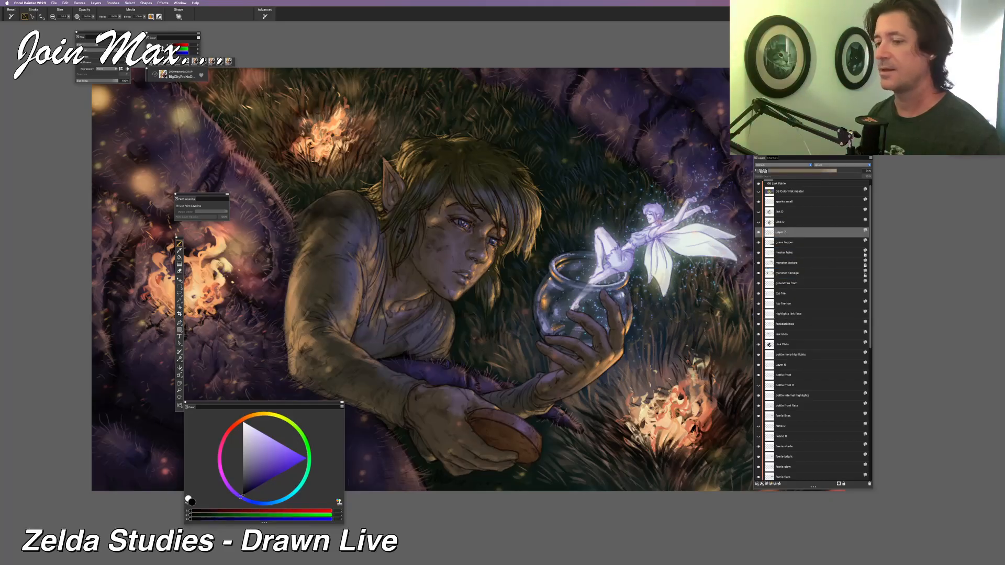
Enlarge the Eraser to a broad size and return to the paint brush
key(super+minus)
drag(456, 270, 500, 266)
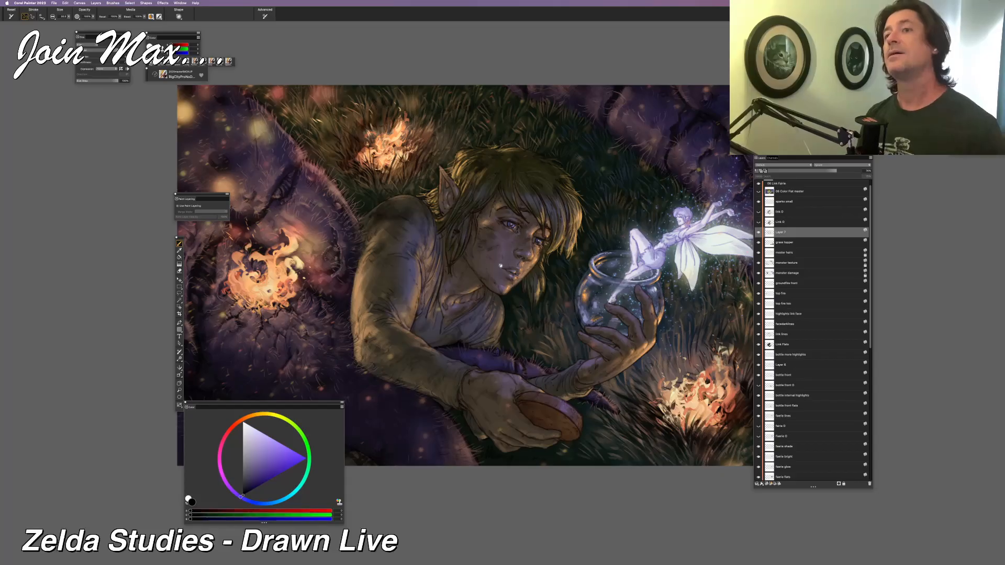
key(n)
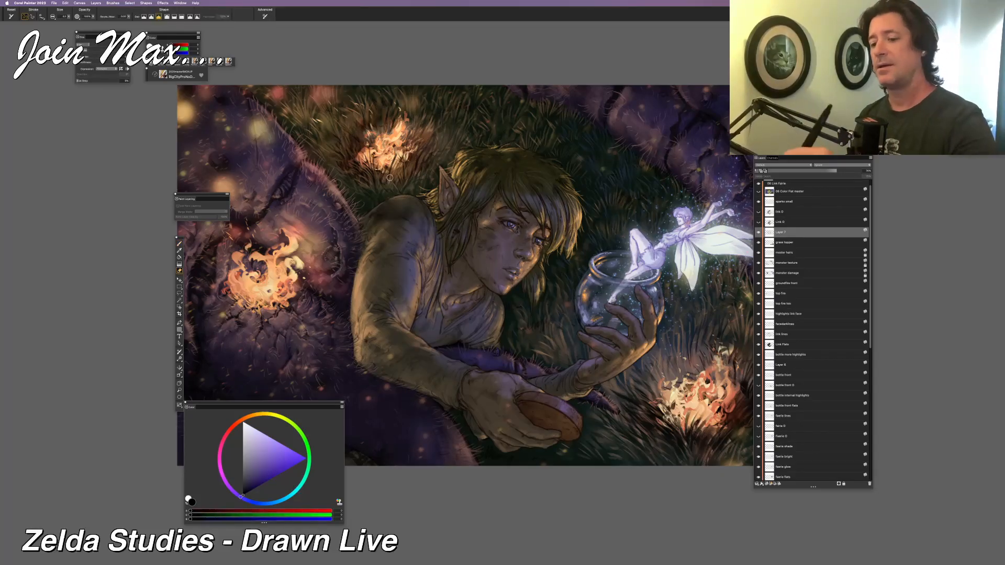
drag(69, 17, 77, 21)
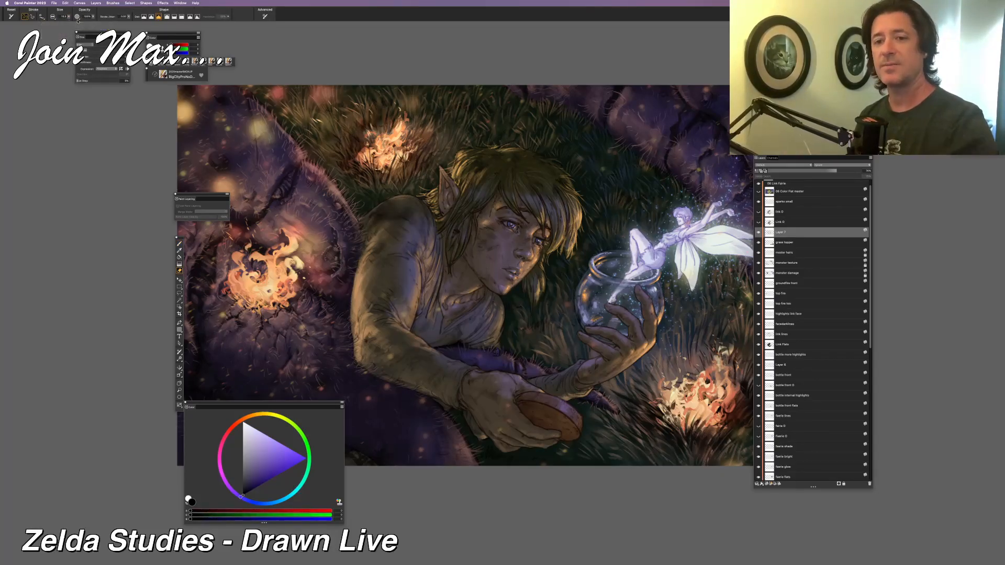
drag(69, 17, 85, 24)
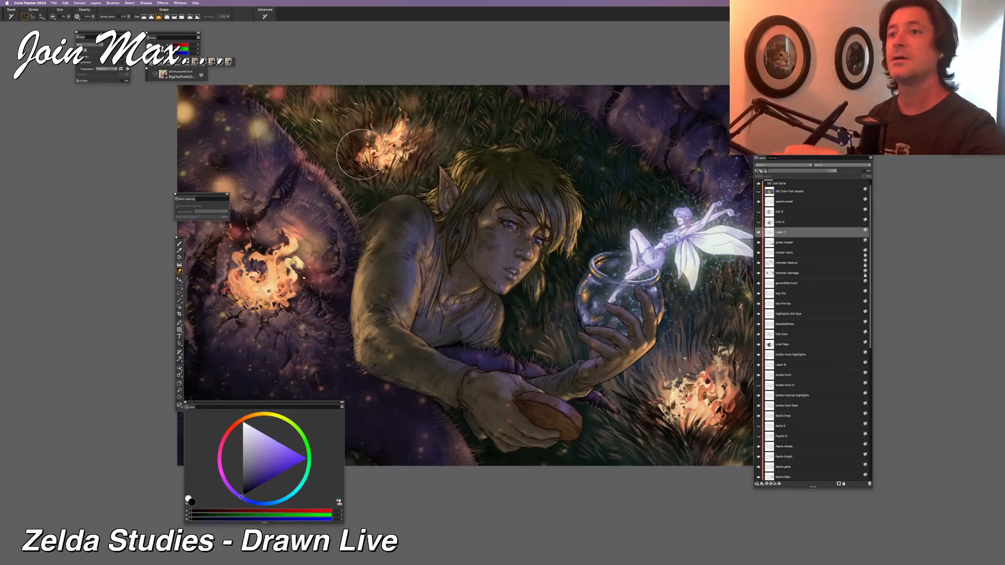
key(b)
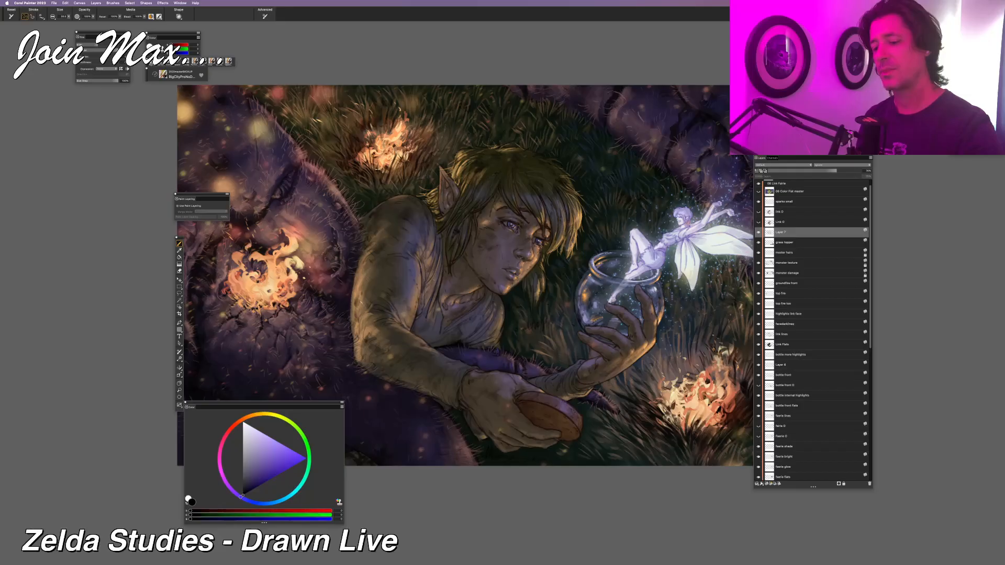
Try an extra dirt stroke on the outer edge of Link's sleeve, and undo the last stroke
drag(367, 299, 358, 320)
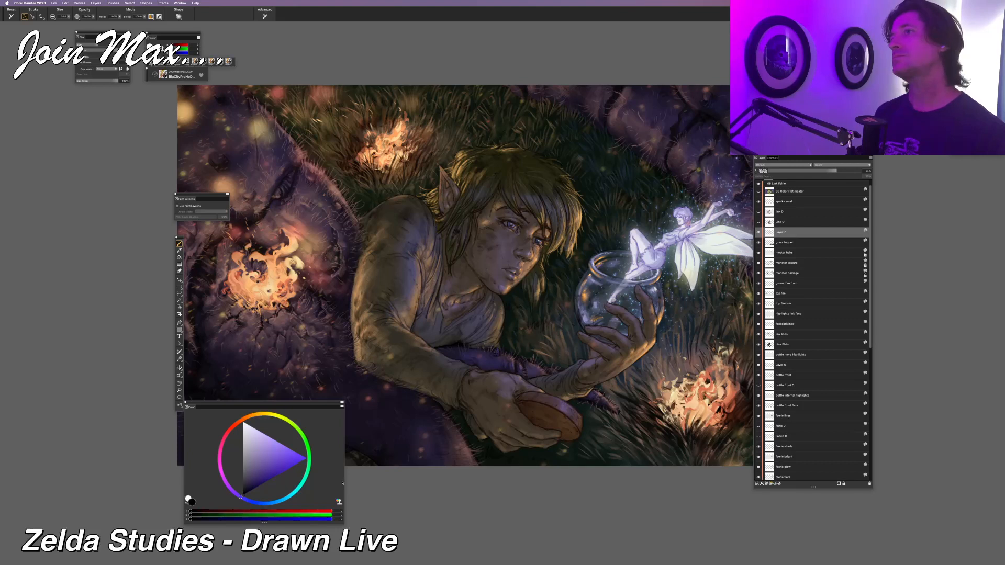
key(e)
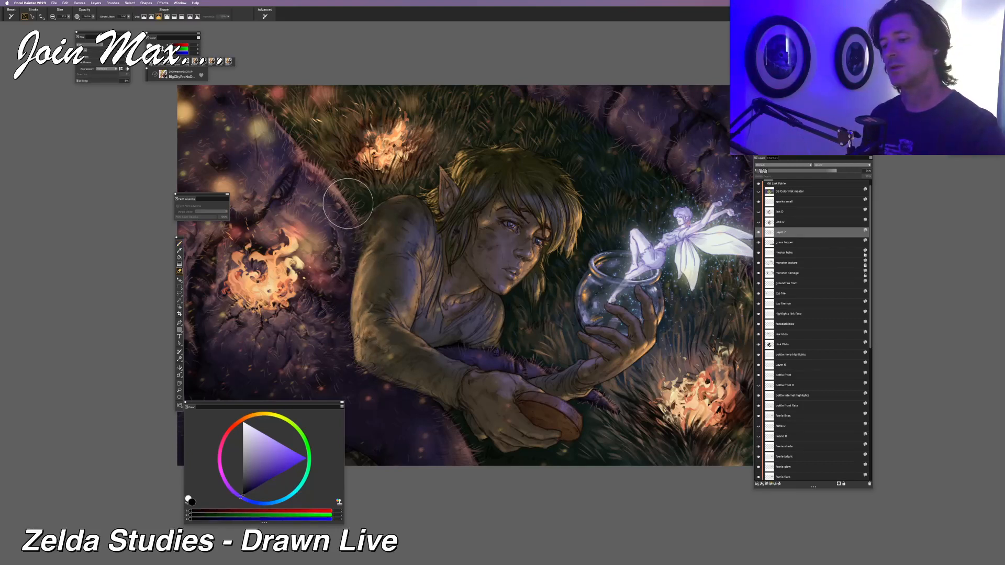
key(super+z)
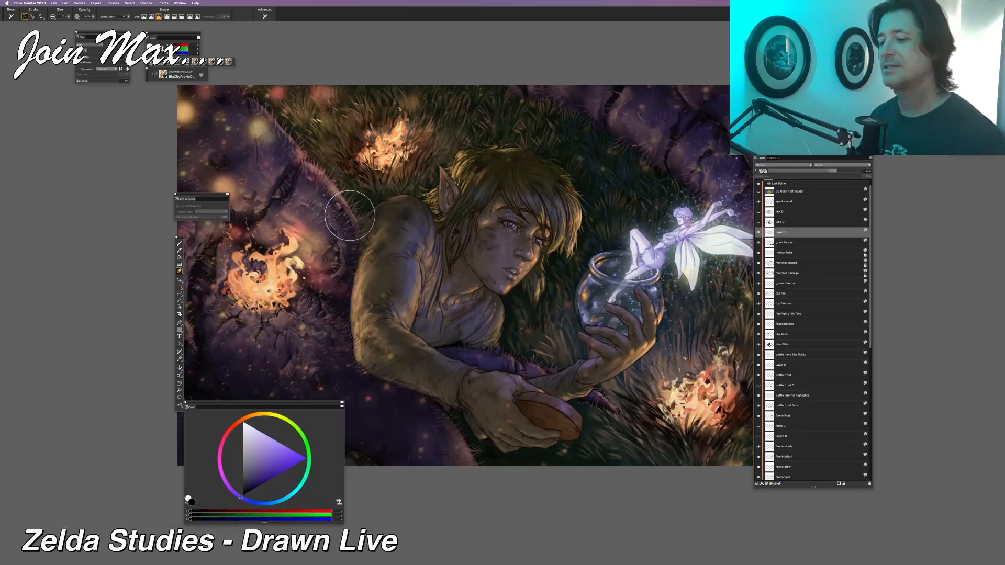
Examine the full illustration at reduced size to judge how the dirt smudges read from a distance
scroll(349, 216, down, 2)
scroll(350, 216, up, 1)
scroll(349, 216, down, 2)
drag(491, 229, 485, 229)
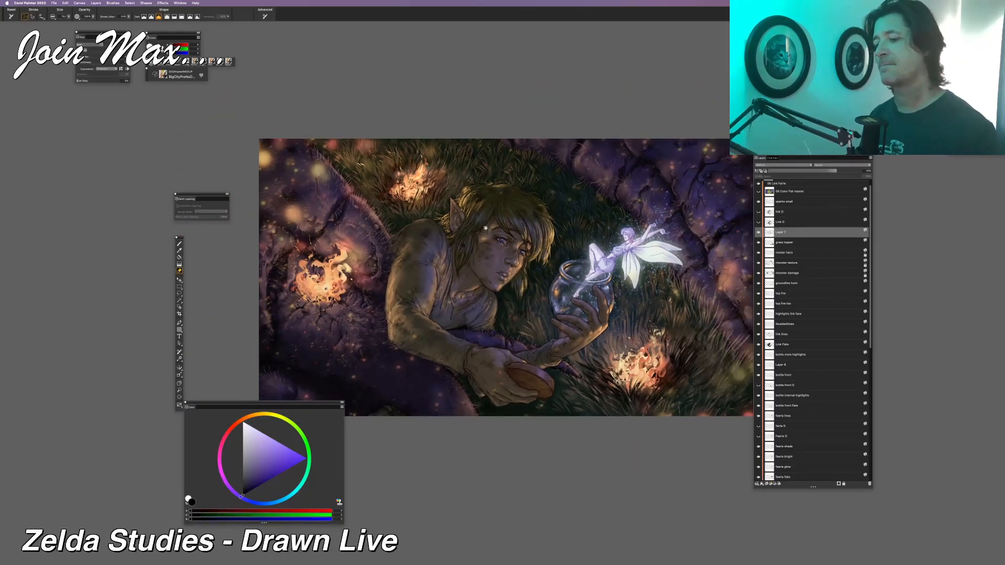
scroll(485, 229, down, 1)
scroll(485, 228, down, 1)
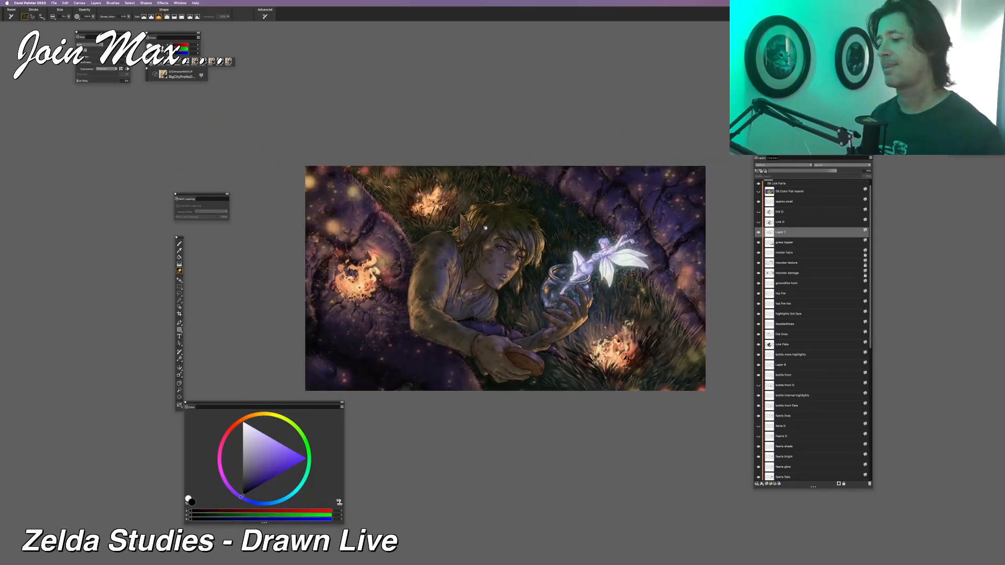
scroll(485, 229, up, 1)
scroll(485, 228, up, 1)
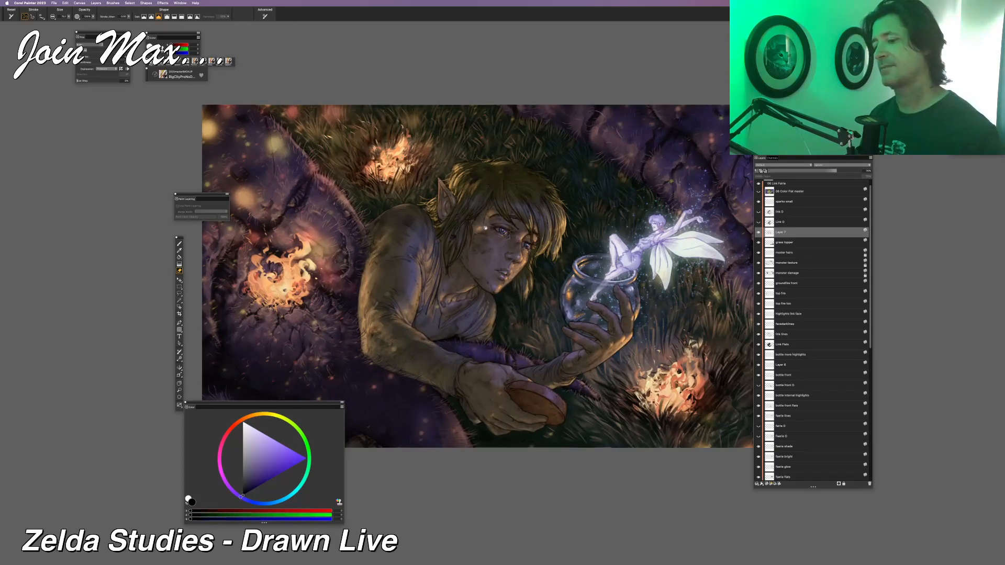
key(b)
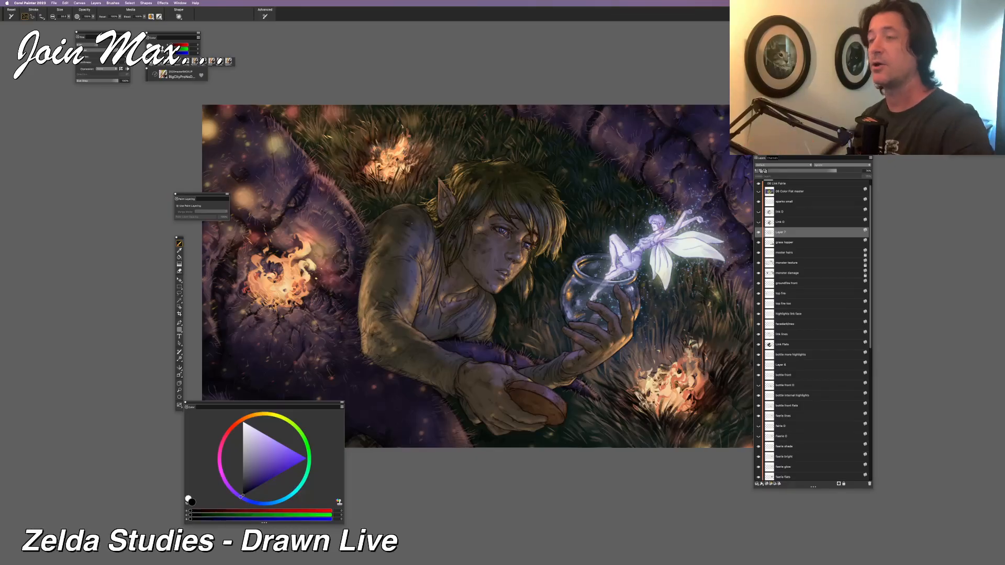
Examine Link's face, sleeve and hands closer up and in relation to the fires and the fairy
key(super+minus)
key(super+equal)
key(super+equal)
key(super+equal)
key(super+equal)
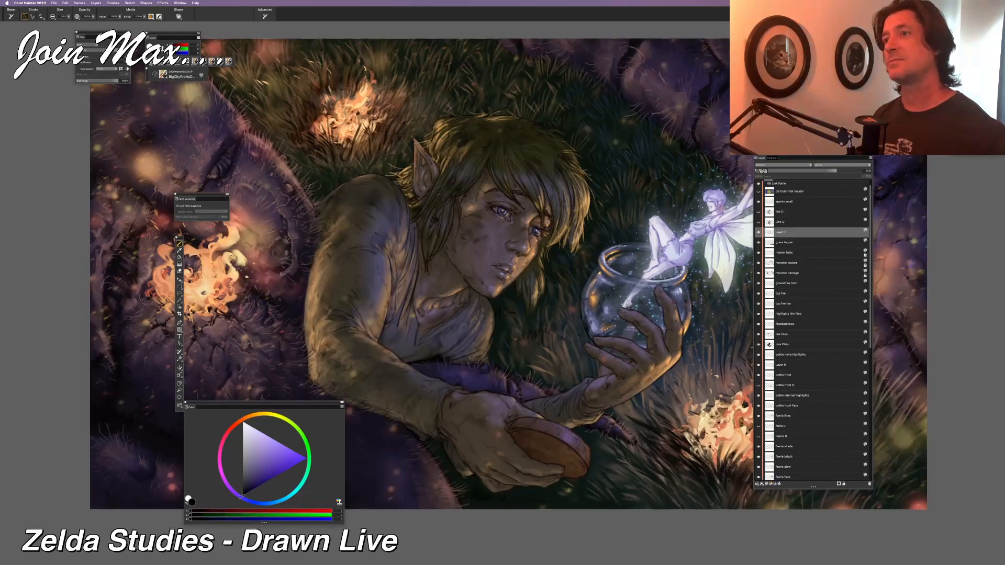
key(super+minus)
key(super+minus)
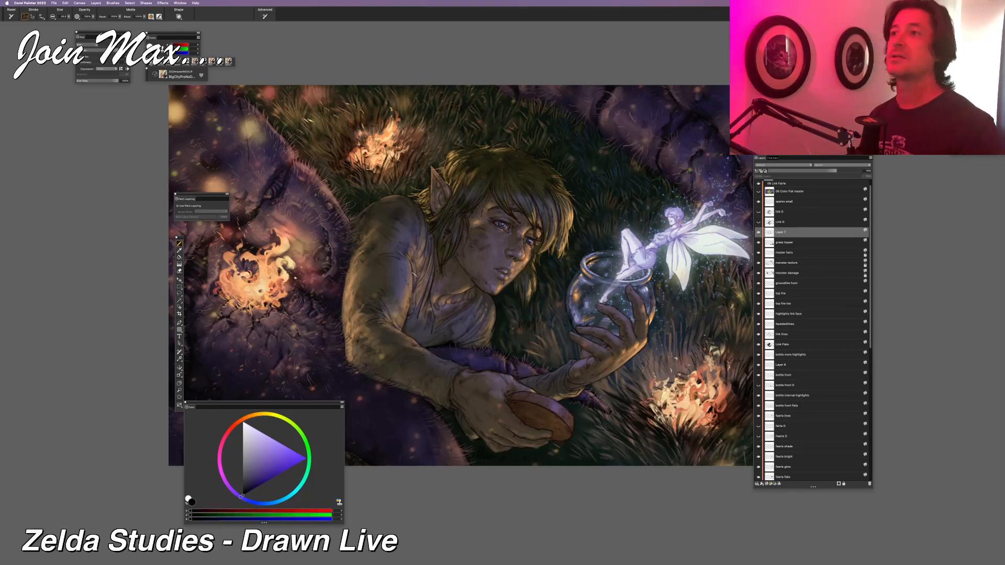
key(super+minus)
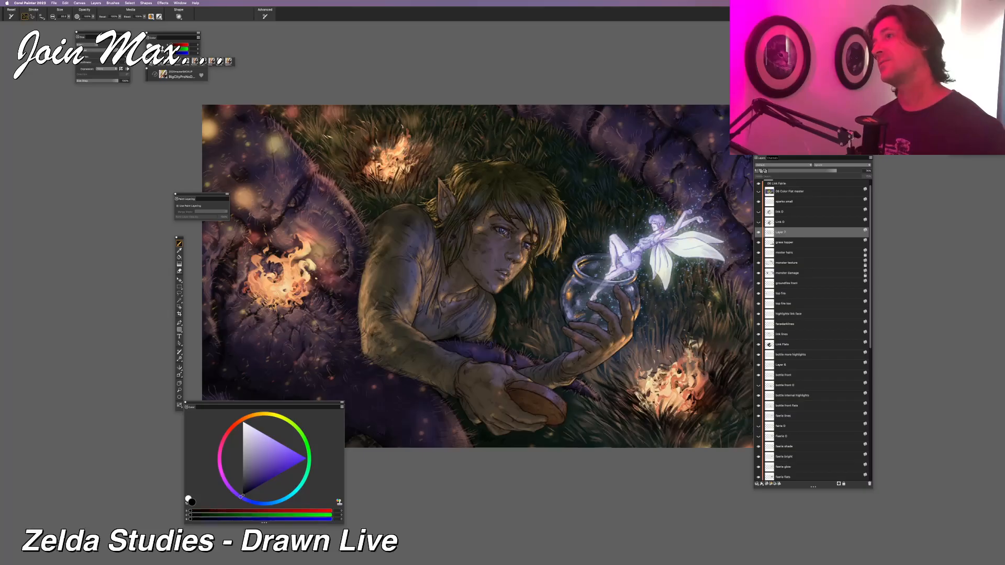
key(super+equal)
key(super+equal)
key(super+equal)
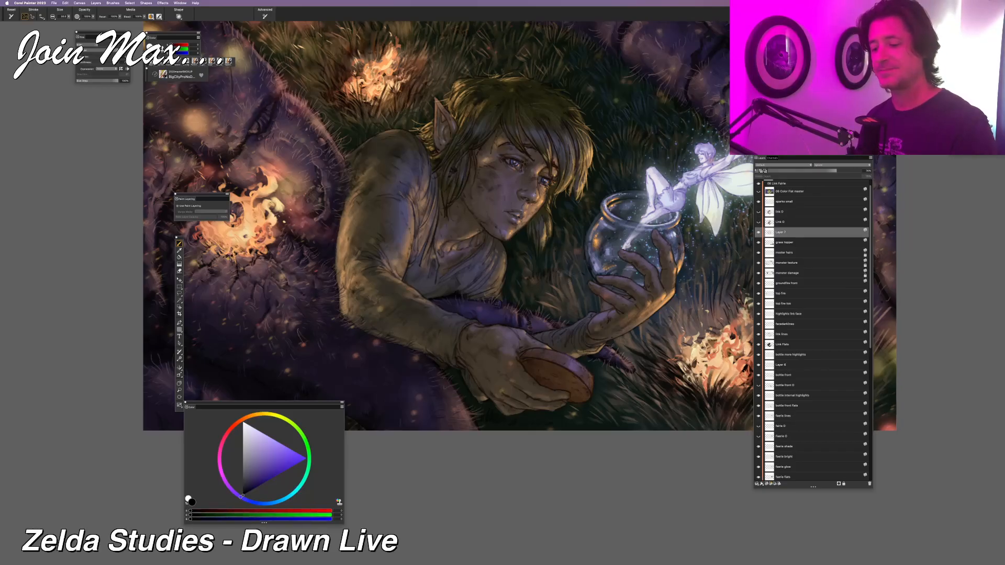
key(super+minus)
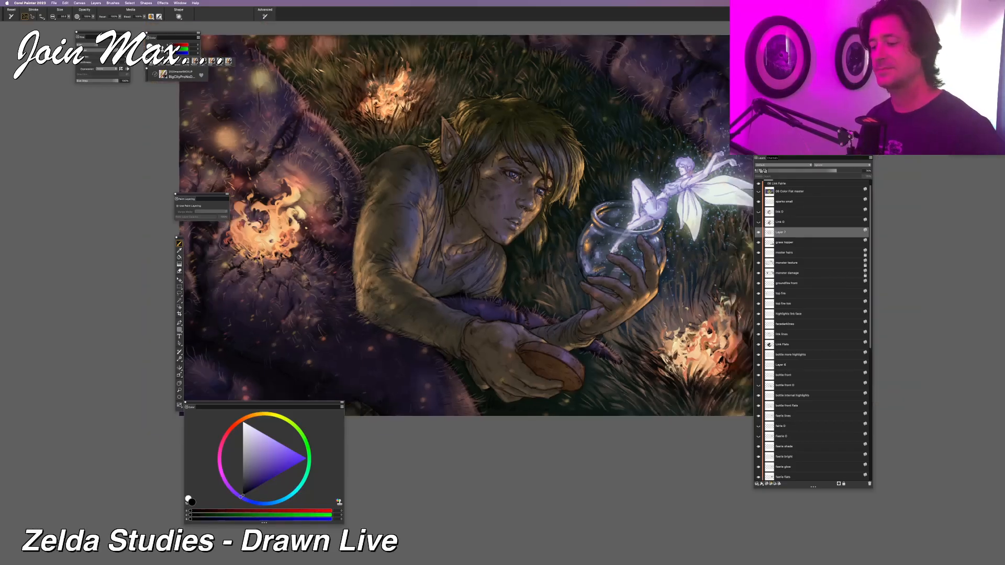
mouse_move(435, 304)
mouse_down()
mouse_move(427, 309)
mouse_move(456, 291)
mouse_up()
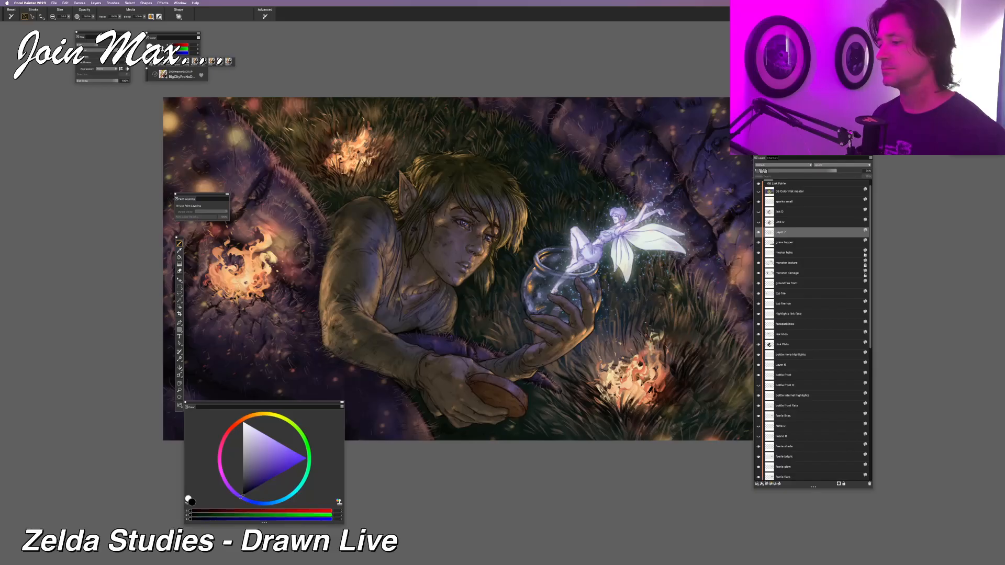
Compare the finished fairy, jar and Link with the black-and-white sketch by showing and hiding the original thumbnails layer
key(super+equal)
mouse_move(634, 280)
mouse_down()
mouse_move(595, 312)
mouse_move(551, 303)
mouse_up()
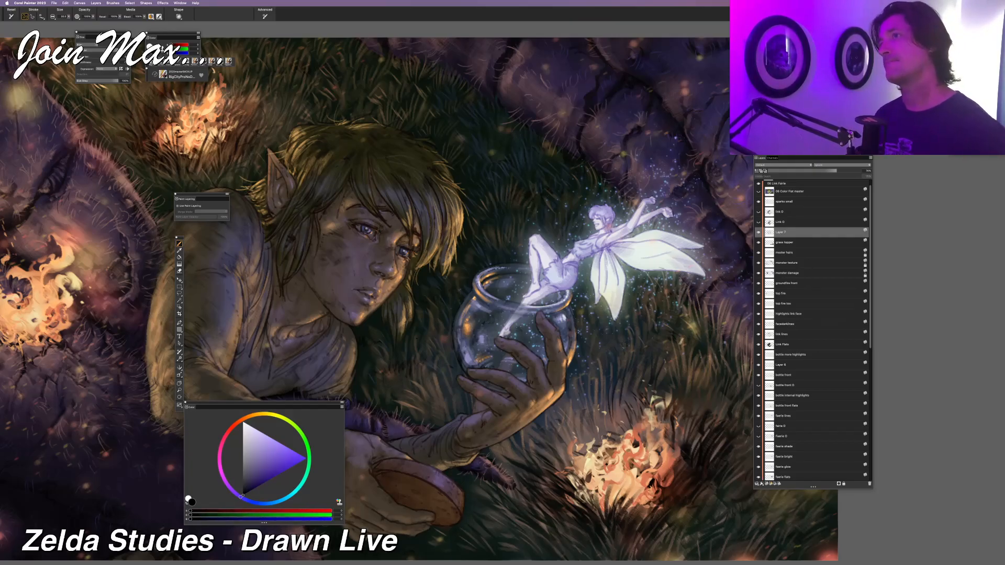
drag(656, 252, 538, 278)
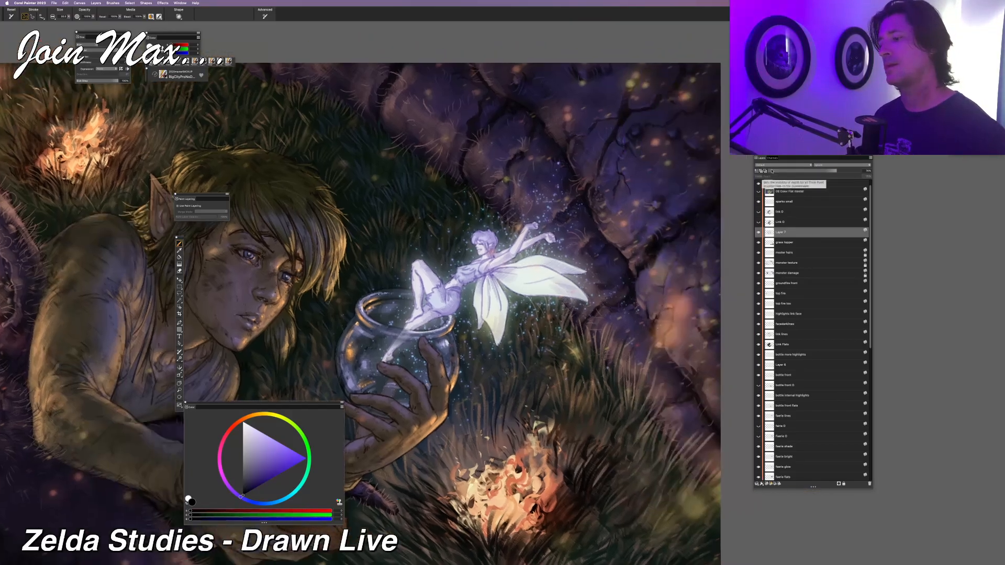
scroll(769, 192, up, 1)
click(759, 185)
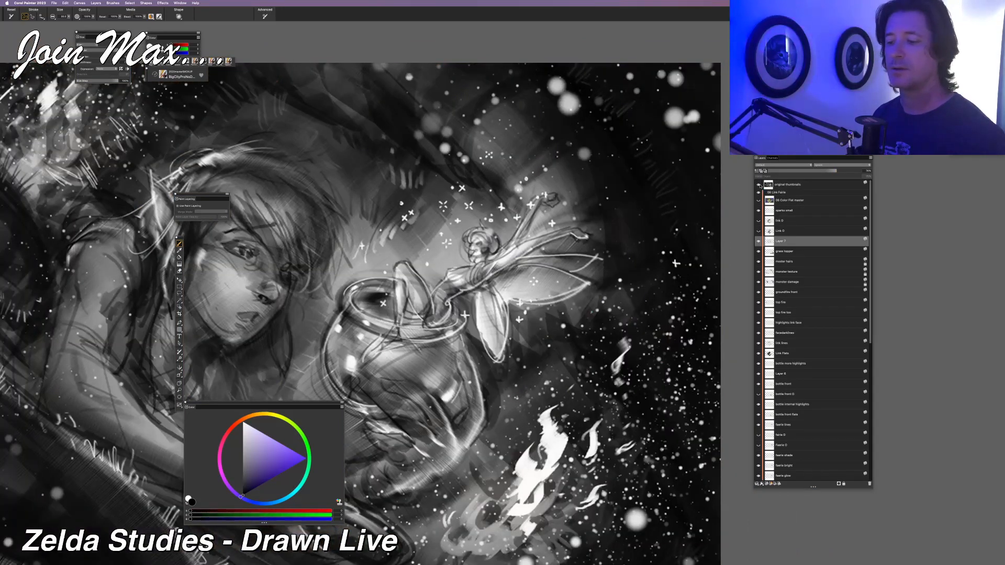
click(758, 185)
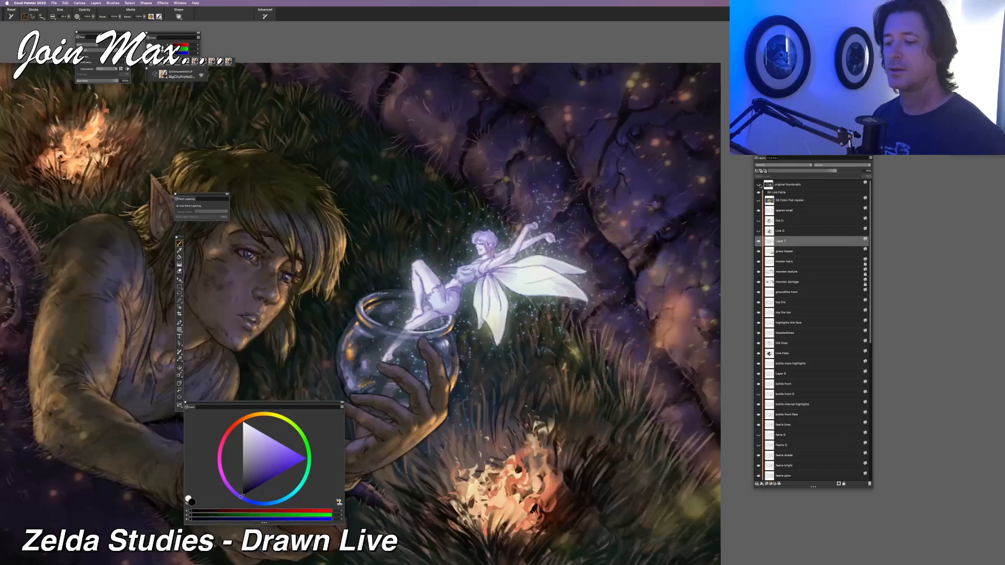
Recheck the composition against the original thumbnails sketch, and compare the painting with and without the dirt smudges on Layer 7
click(758, 185)
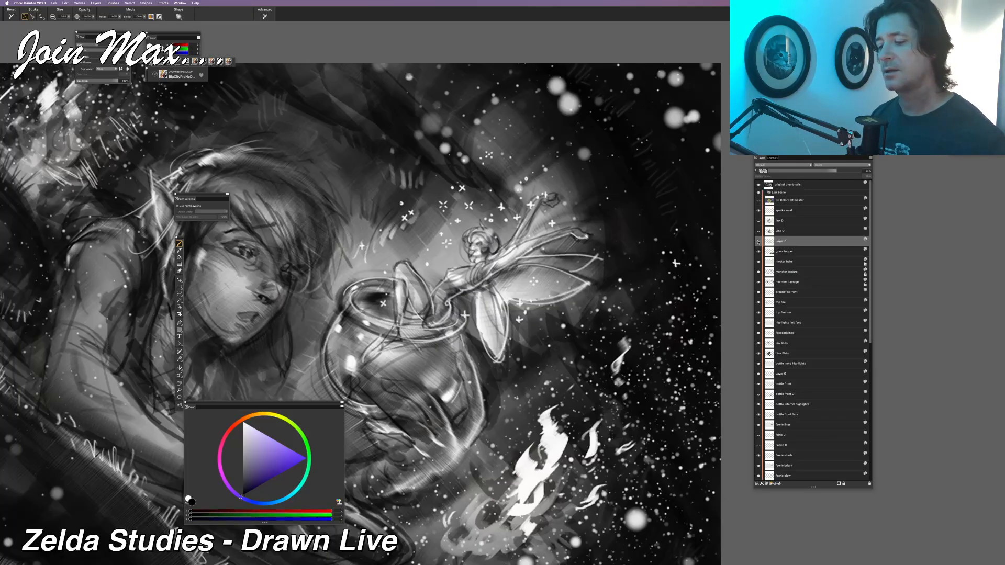
click(758, 185)
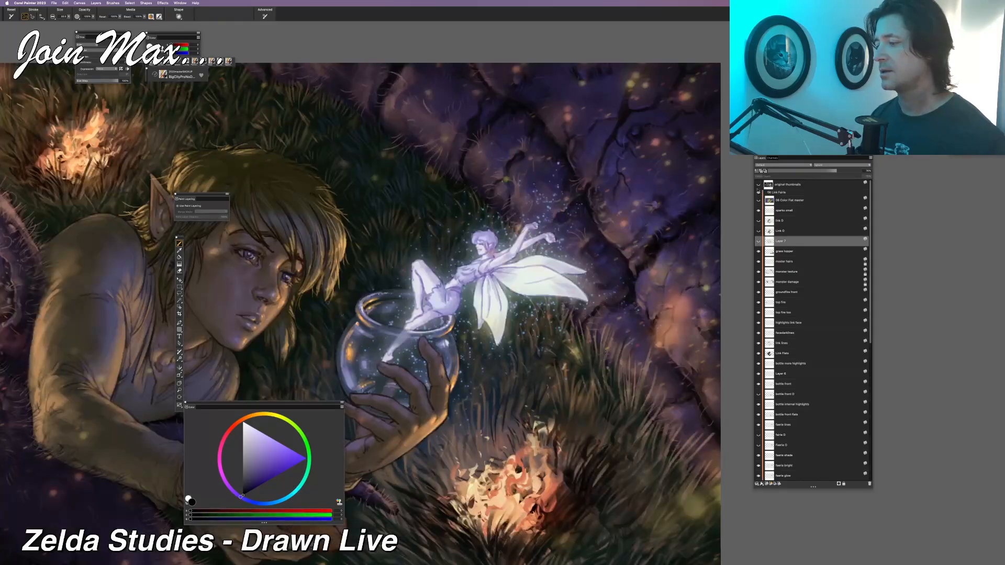
click(758, 241)
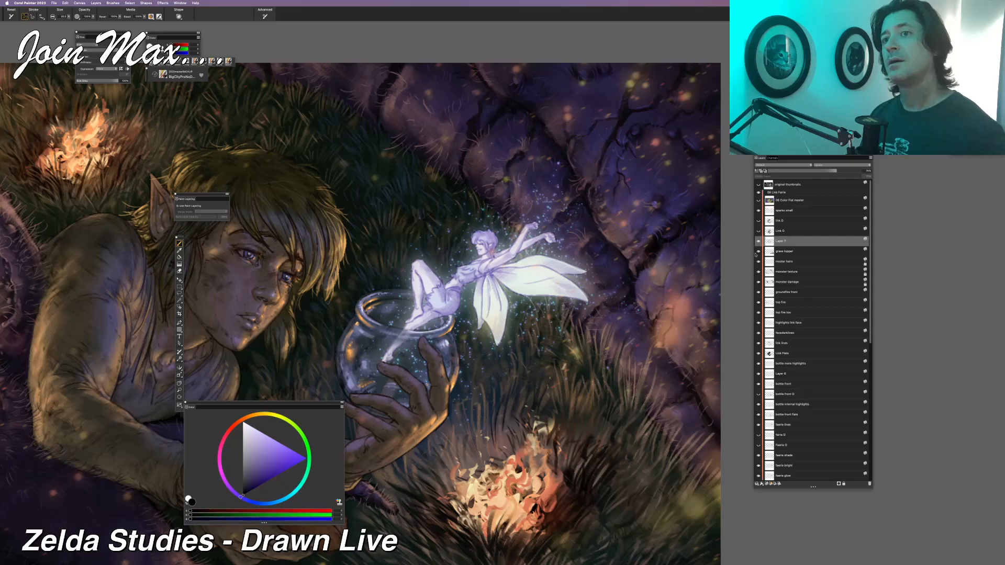
Save the painting as a new iterative version
scroll(492, 293, up, 5)
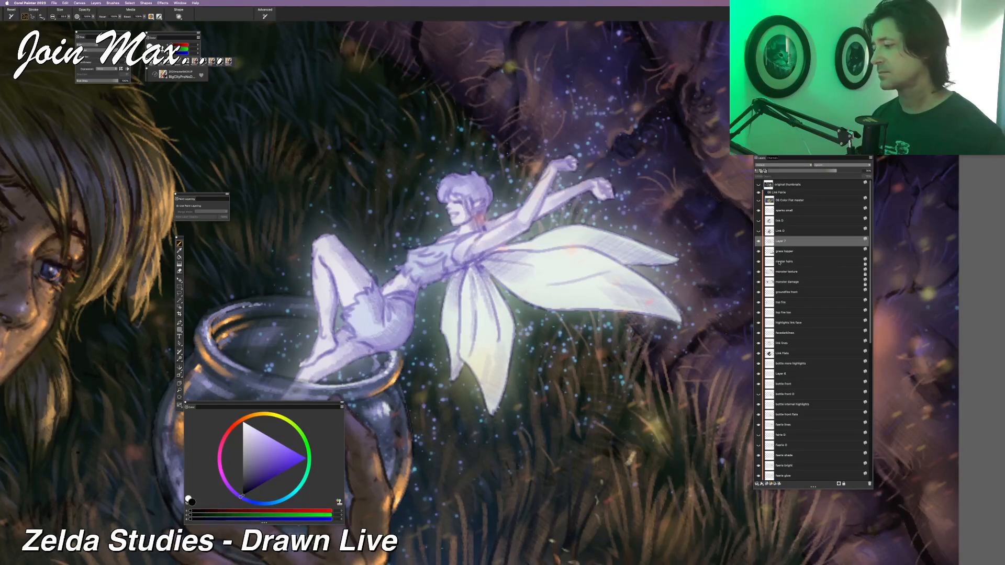
scroll(783, 298, down, 2)
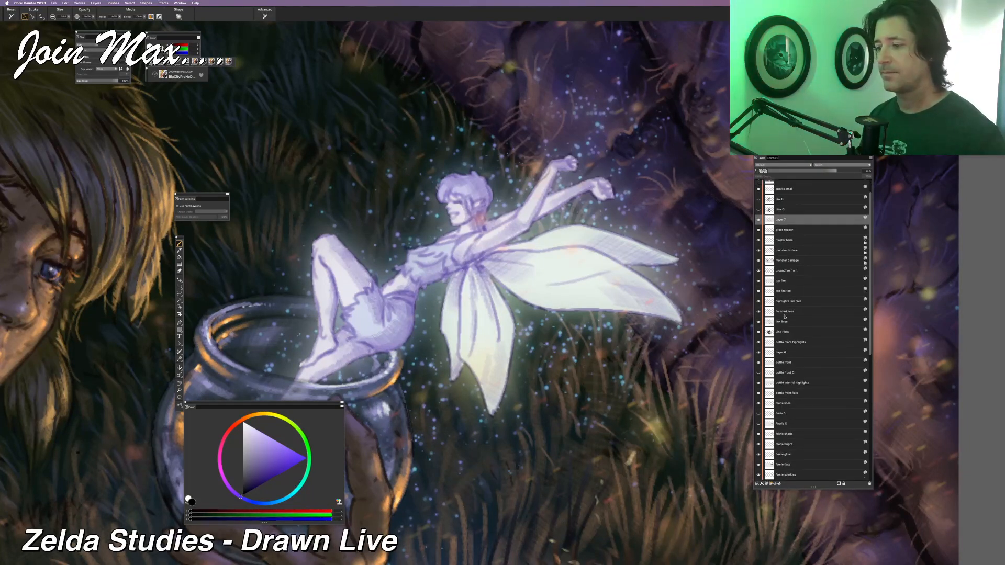
scroll(782, 344, down, 2)
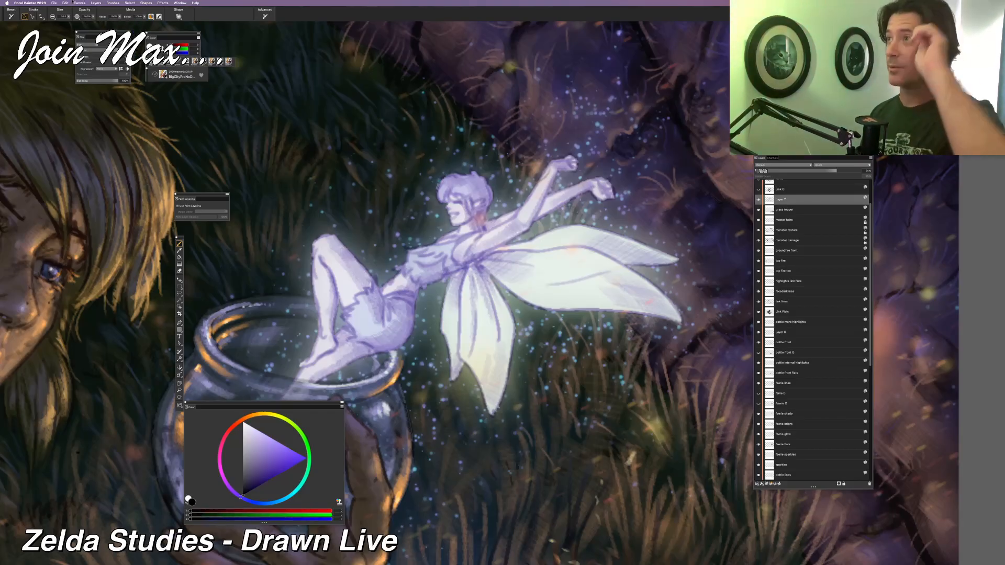
click(54, 3)
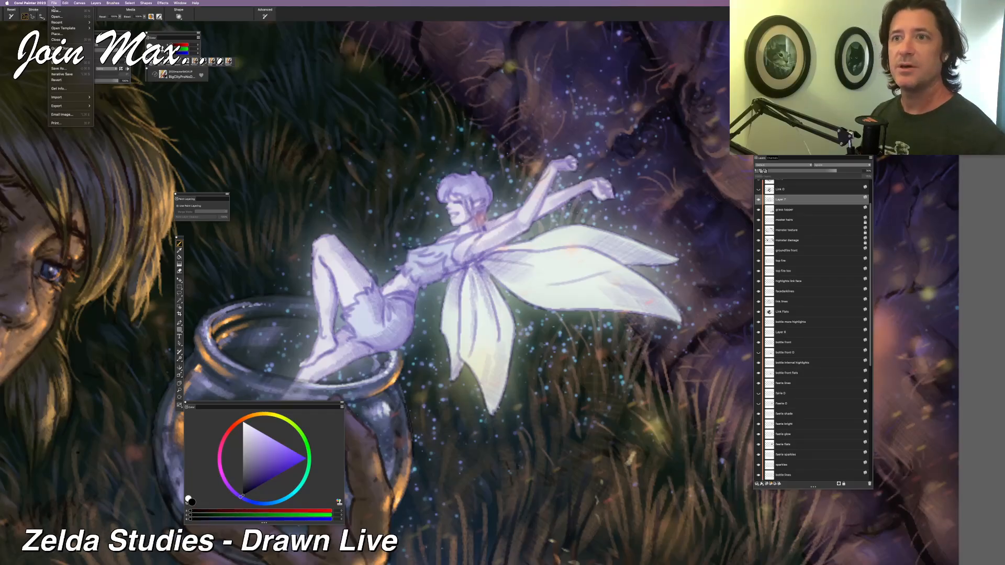
click(52, 75)
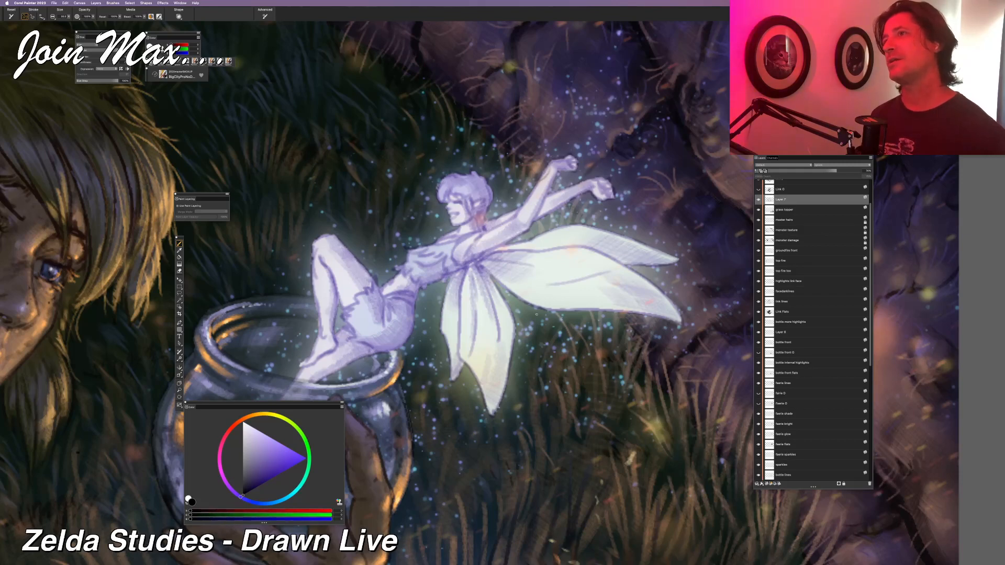
Rename the dirt smudge layer as "dirt" and the unnamed layer above bottle front as "fire lights"
key(super+minus)
key(super+minus)
key(super+minus)
key(super+minus)
key(super+equal)
key(super+equal)
key(super+equal)
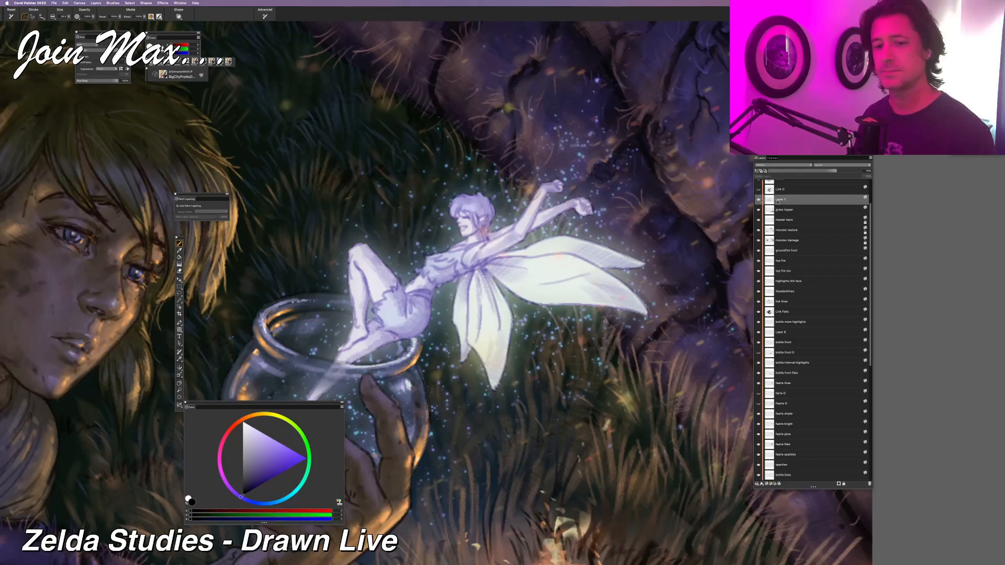
double_click(782, 200)
text(dolt)
key(Return)
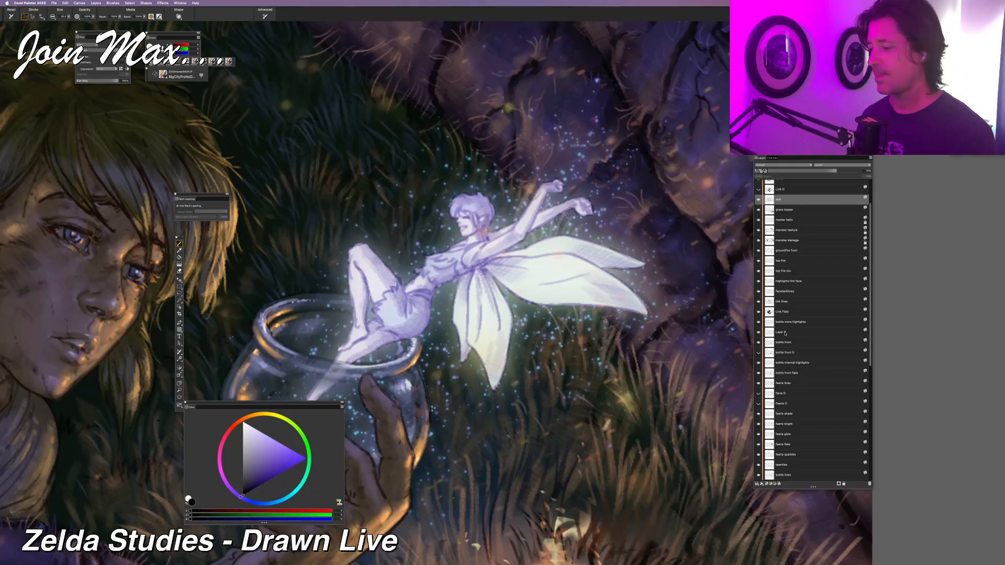
double_click(784, 333)
text(fine lights)
key(Return)
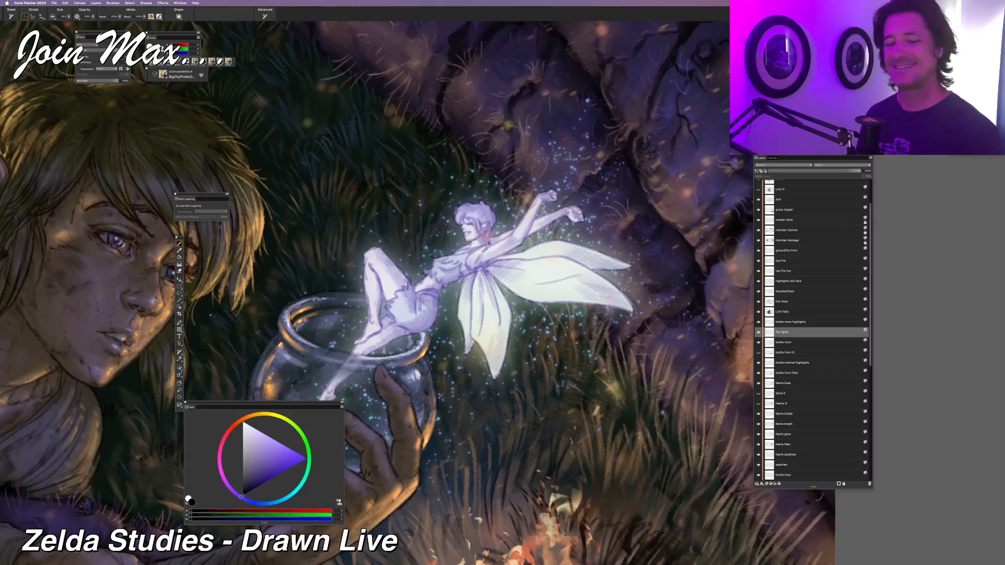
Move the colour wheel clear of the jar and hand, and compare the jar with the fire lights layer hidden and shown
drag(245, 405, 76, 439)
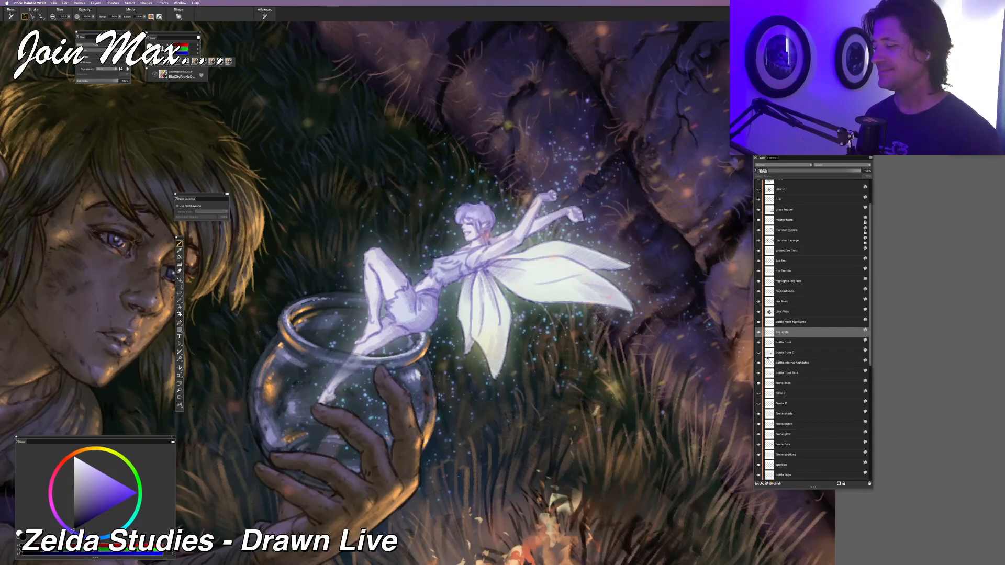
click(759, 332)
click(759, 332)
click(759, 333)
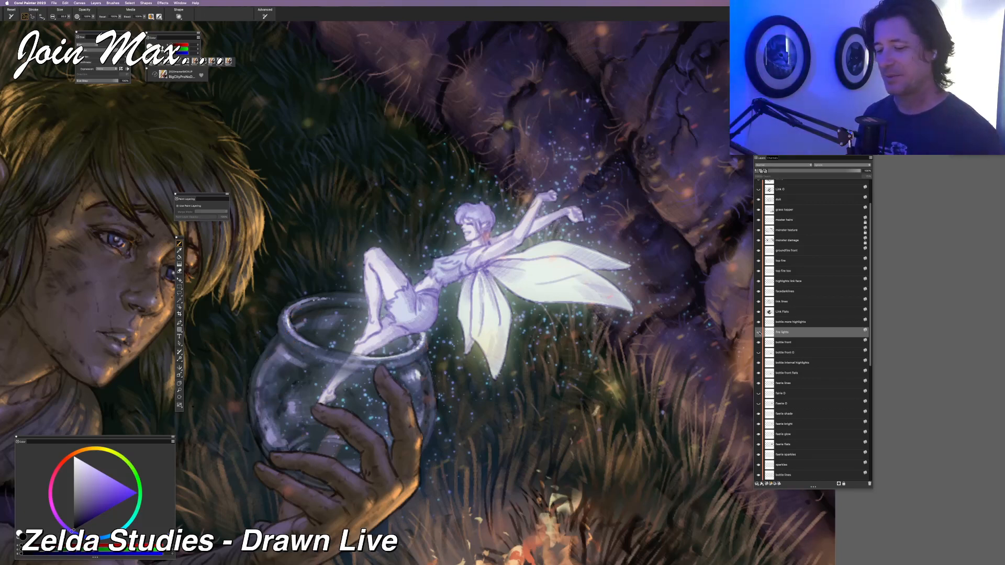
click(759, 332)
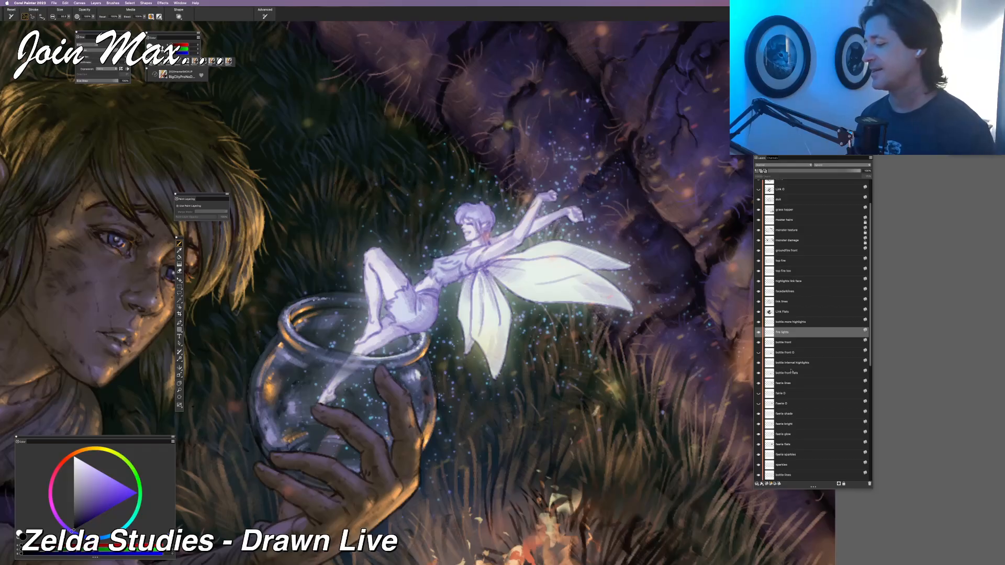
Inspect what the faerie flats, faerie glow and faerie bright layers contribute by hiding and showing them
scroll(790, 378, down, 1)
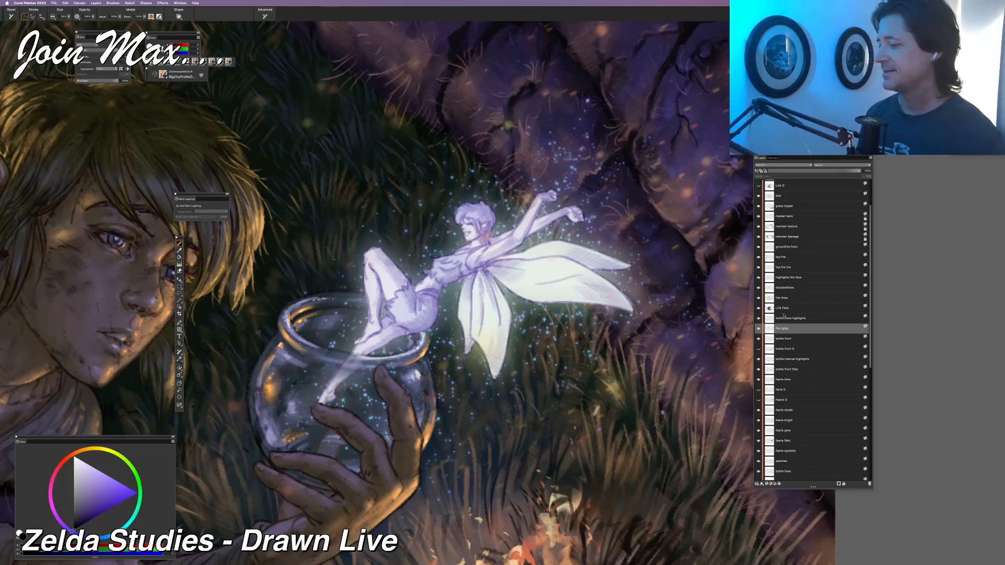
scroll(784, 316, down, 5)
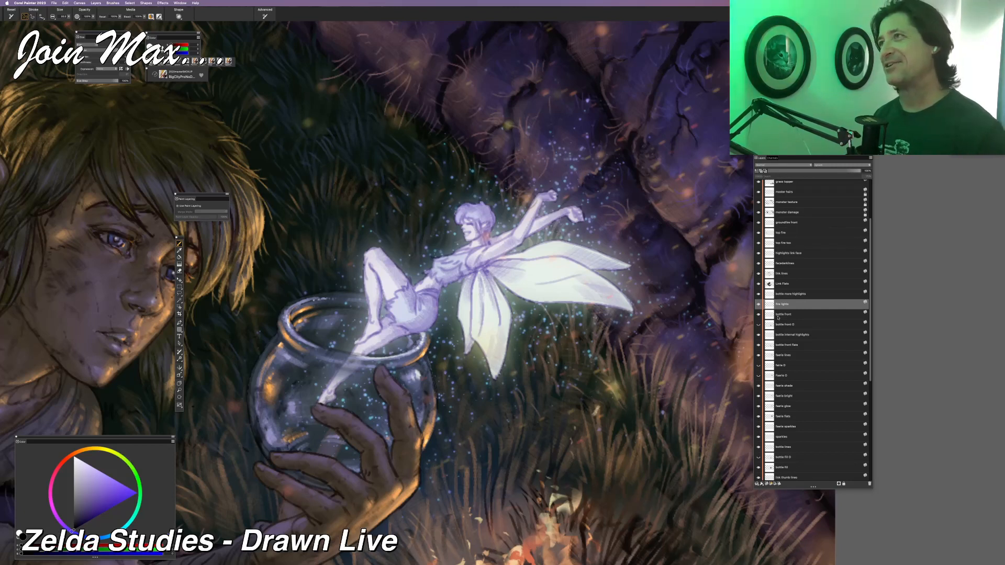
click(768, 419)
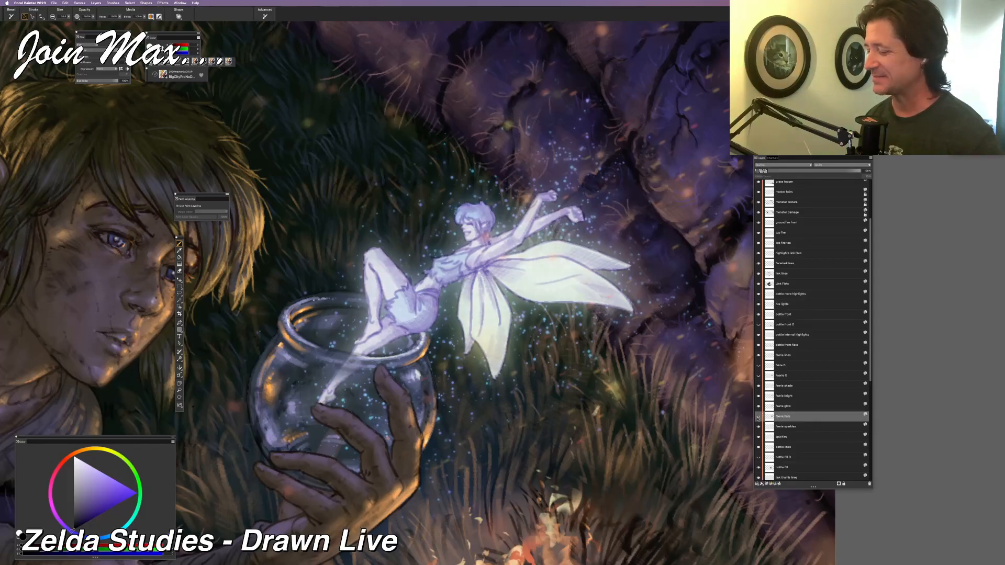
click(758, 407)
click(759, 406)
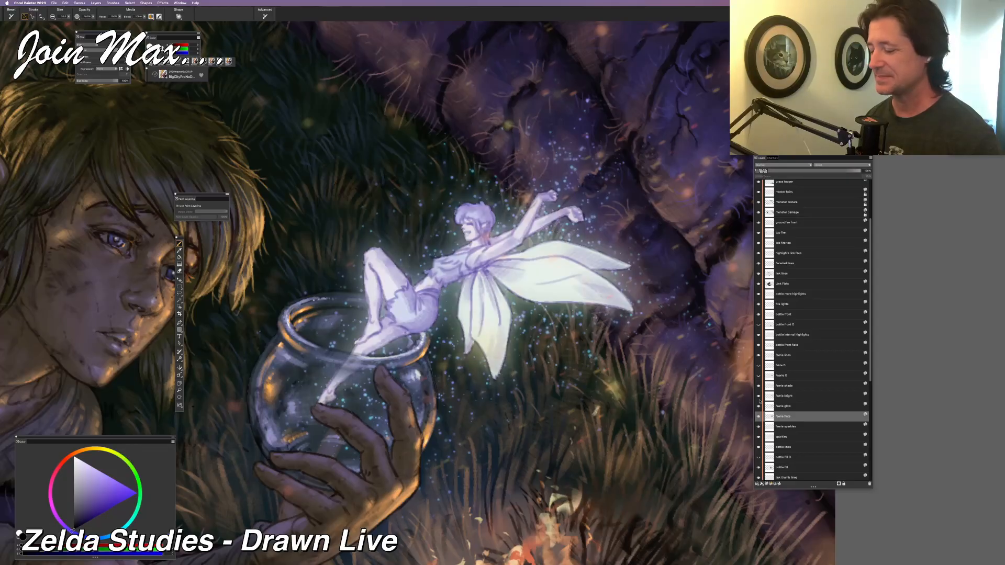
click(759, 397)
click(758, 397)
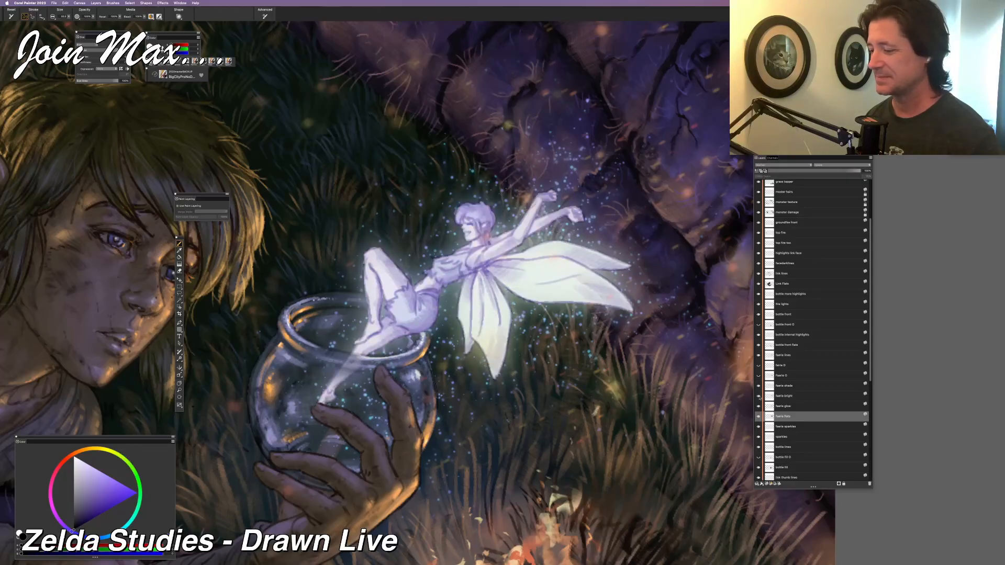
Add a new layer above faerie bright and shade the fairy's larger lower wing with a lilac sampled from her wings
click(767, 484)
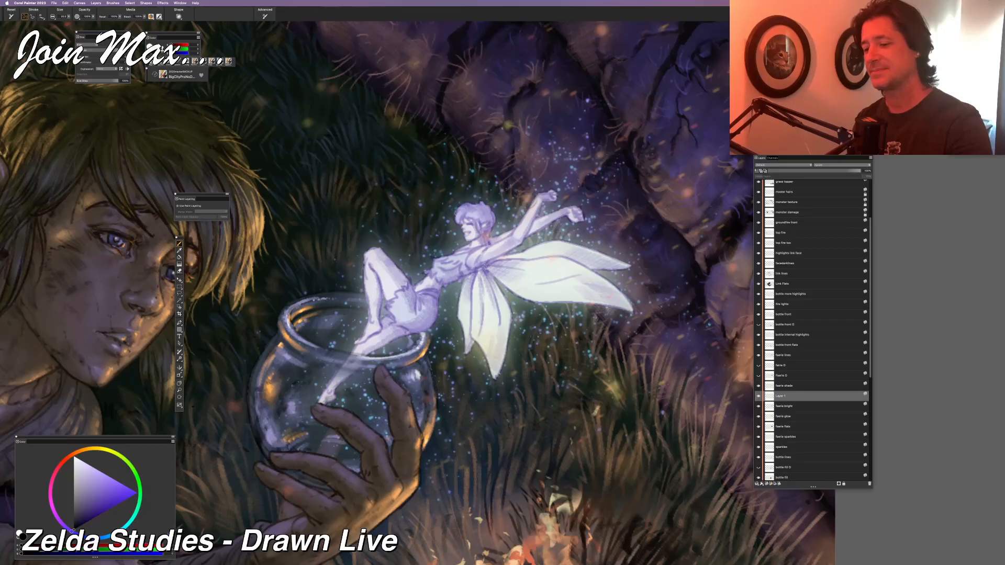
alt+click(486, 267)
drag(490, 285, 503, 329)
mouse_move(494, 368)
mouse_down()
mouse_move(502, 316)
mouse_move(481, 281)
mouse_up()
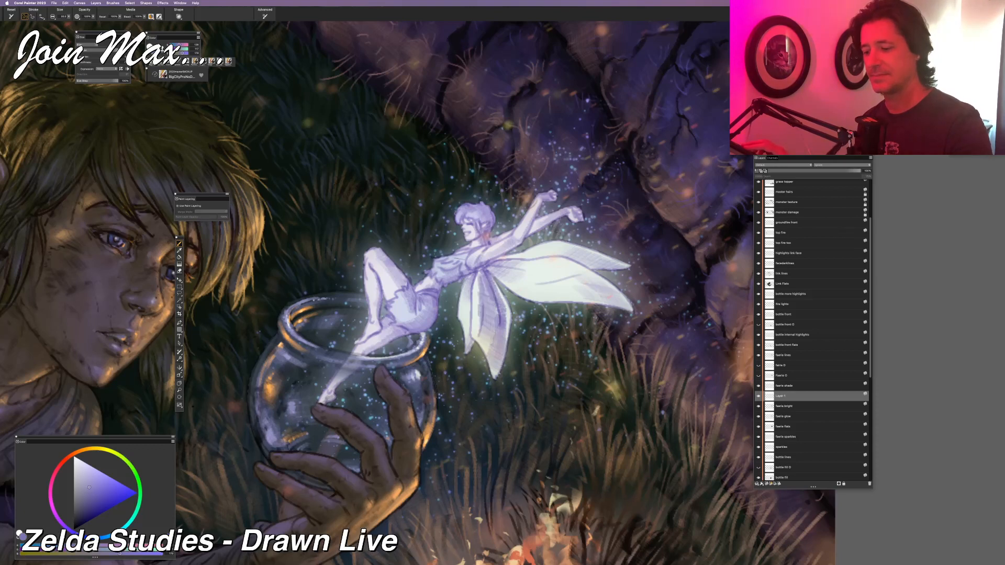
Shade the fairy's narrow lower wing lengthwise with the same lilac, undoing and redrawing the stroke until it fits
drag(474, 328, 479, 278)
key(super+z)
mouse_move(473, 331)
mouse_down()
mouse_move(478, 283)
mouse_move(473, 327)
mouse_up()
key(super+z)
key(super+z)
drag(479, 282, 473, 332)
key(super+z)
drag(480, 274, 473, 338)
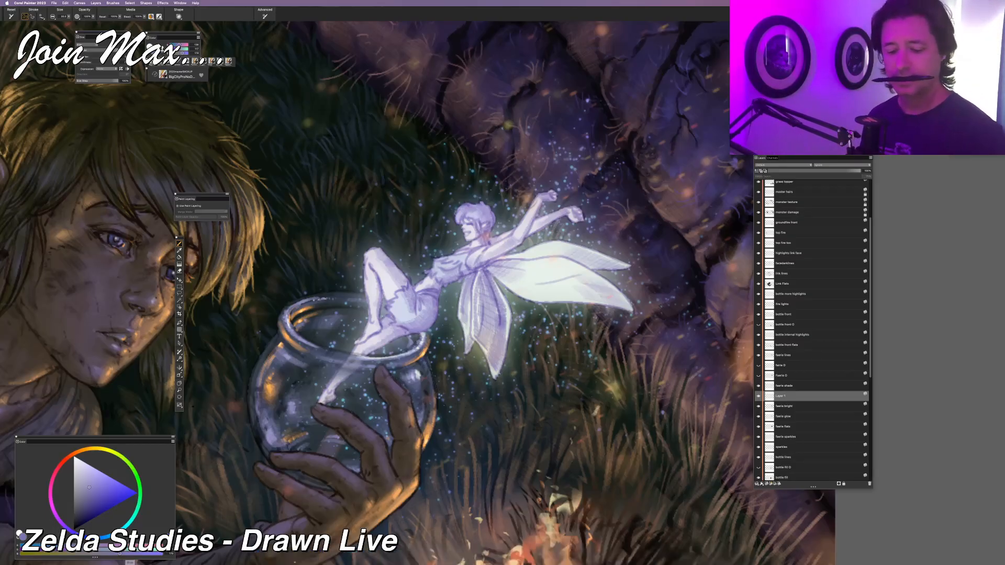
Switch to Chrome and bring the J. A. Spender Wikipedia article into clear view
click(306, 555)
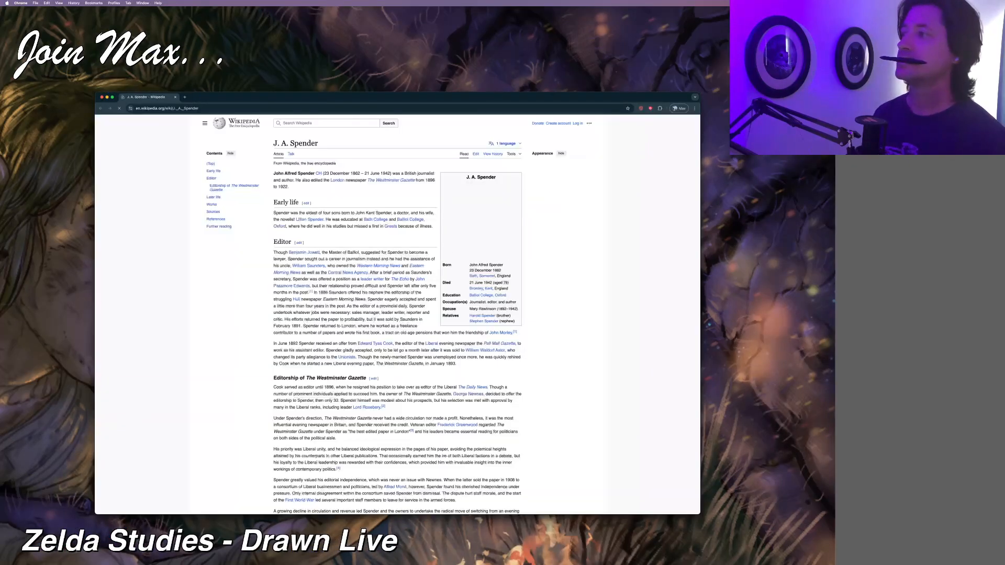
drag(304, 103, 423, 67)
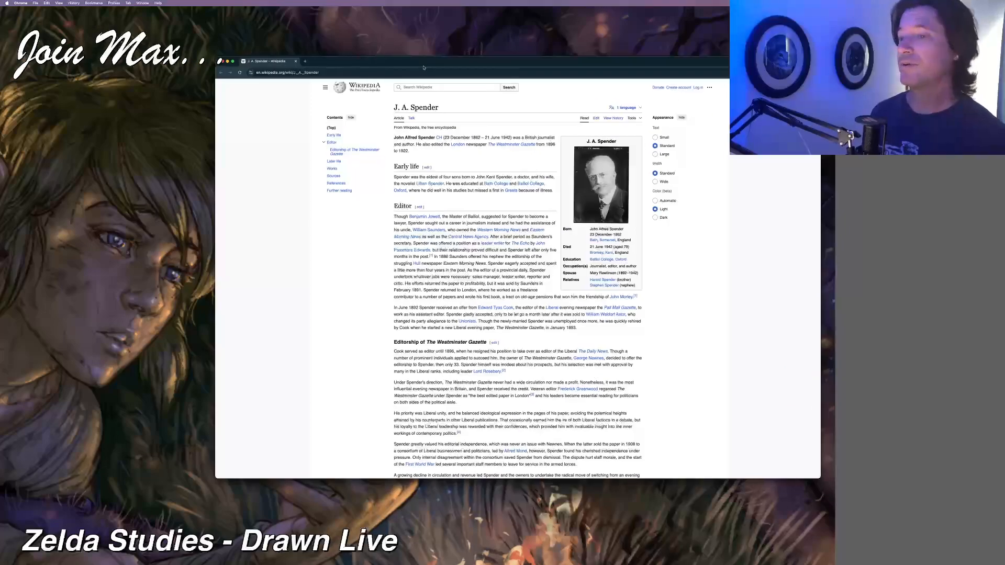
double_click(423, 67)
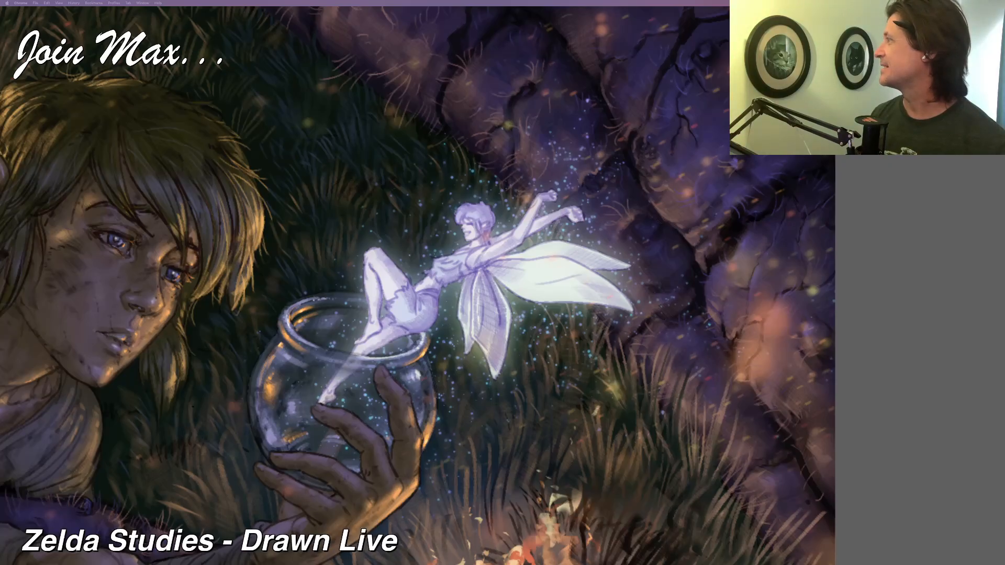
View the enlarged "The Deep" cover in the Google image results for the abyss creatures, and return to the painting in Corel Painter
drag(471, 5, 368, 48)
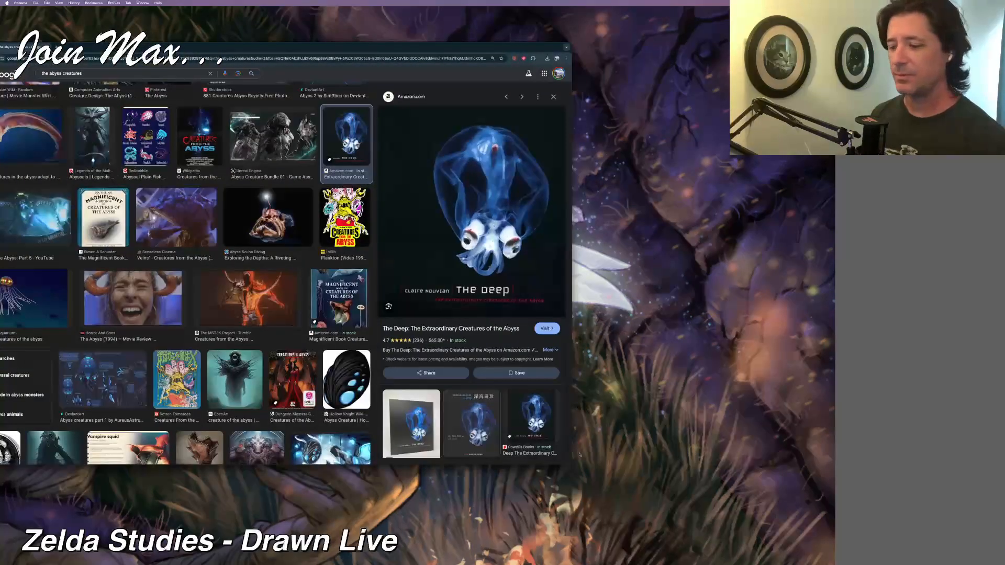
drag(570, 462, 808, 561)
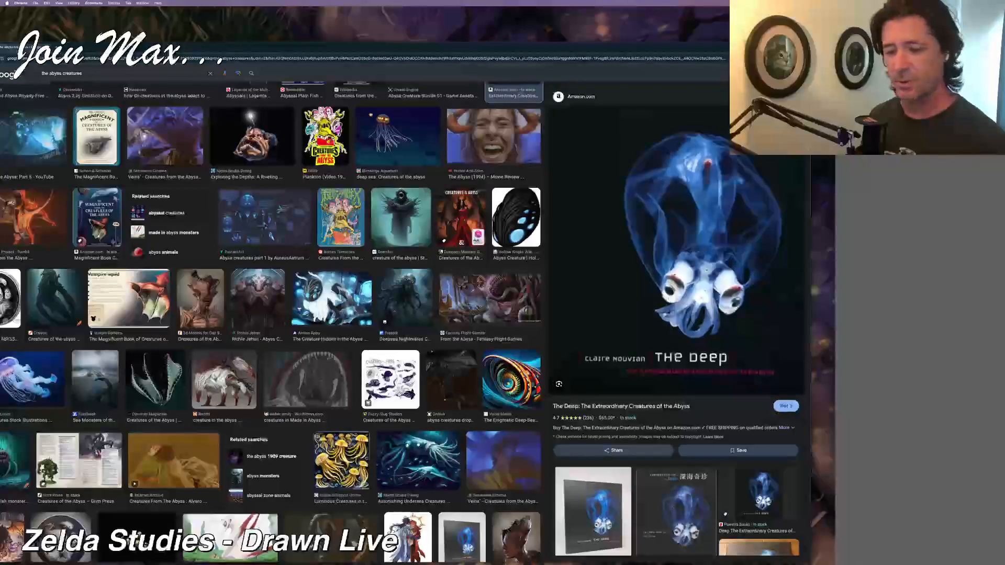
drag(303, 47, 378, 34)
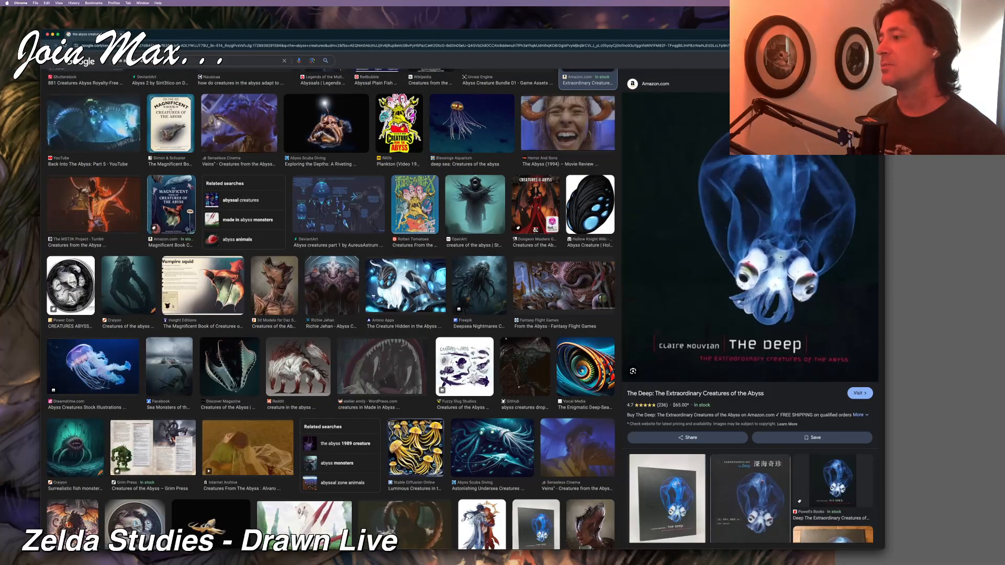
drag(885, 29, 694, 51)
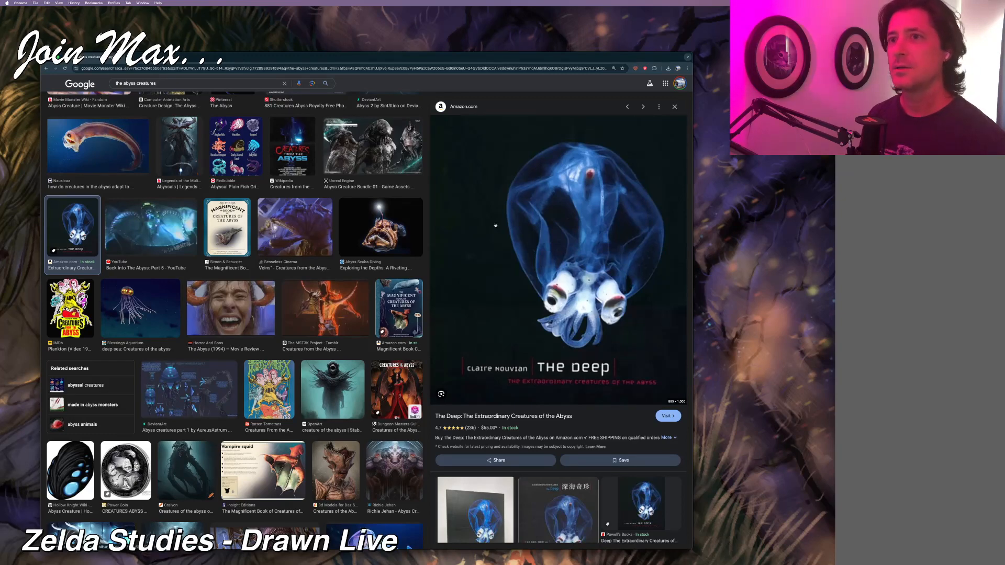
mouse_move(691, 51)
mouse_down()
mouse_move(425, 99)
mouse_move(319, 153)
mouse_move(1004, 3)
mouse_up()
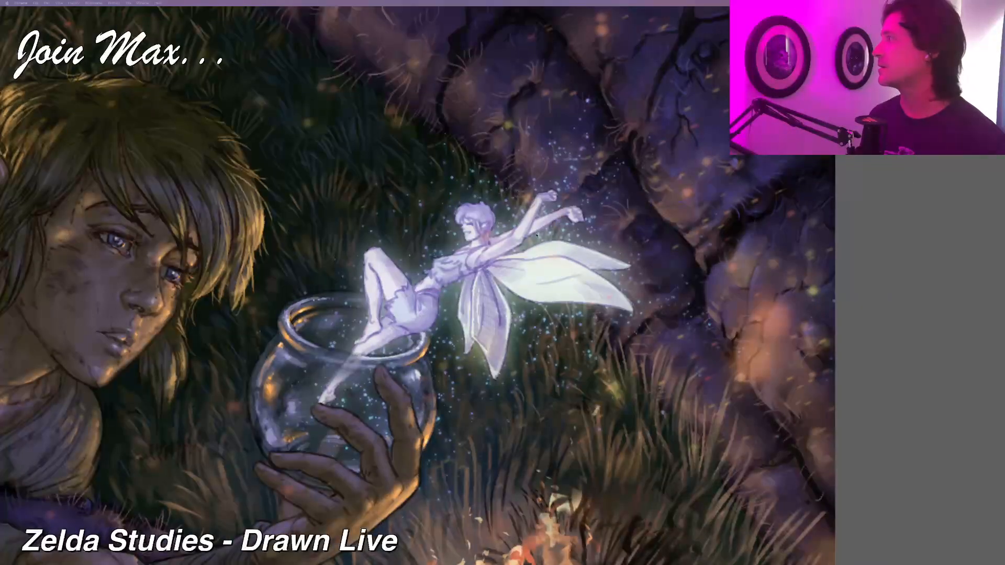
click(613, 191)
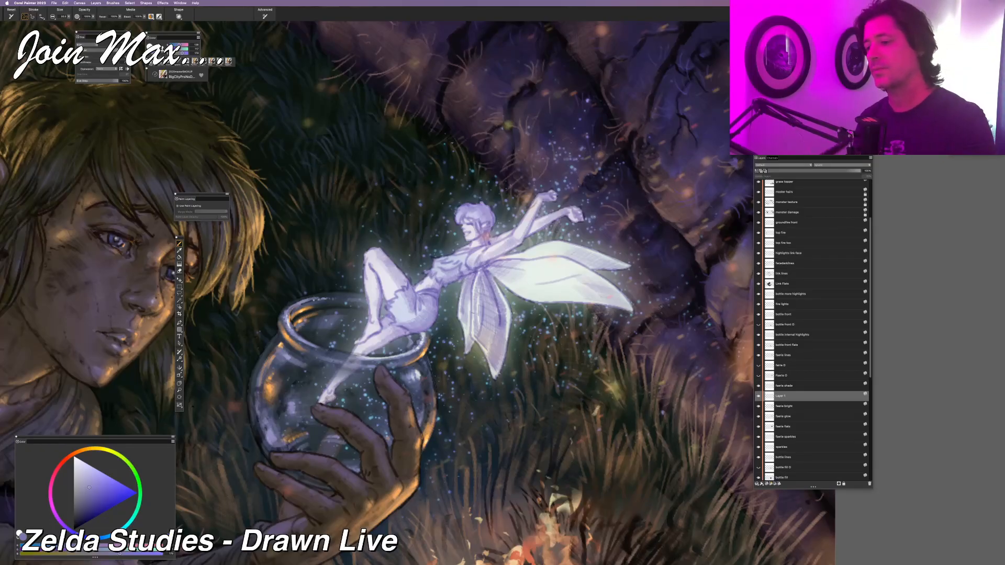
Redo the last shading stroke on the fairy's lower wing, and set the new layer's composite method to Multiply after trying Screen
key(super+z)
drag(495, 288, 508, 317)
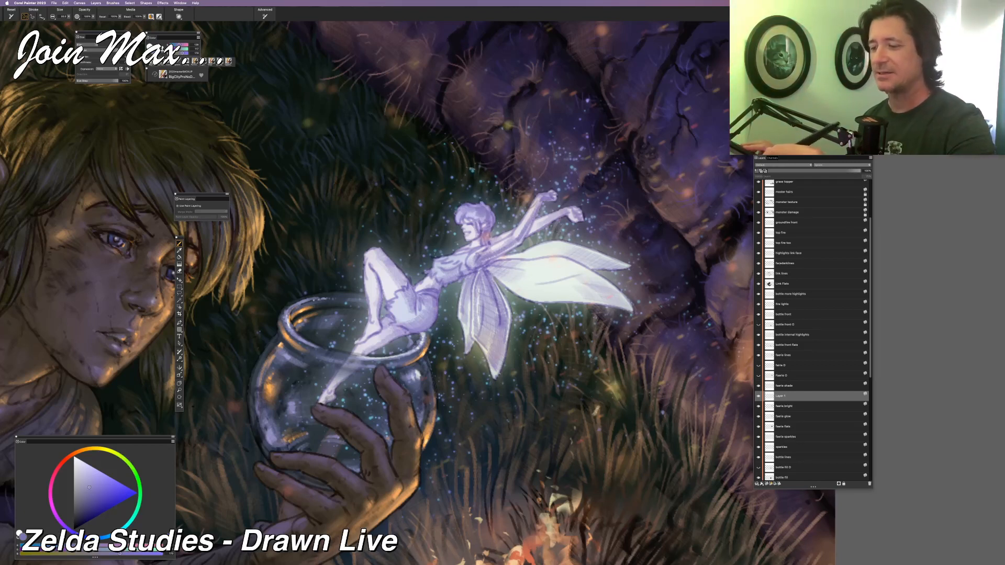
click(774, 165)
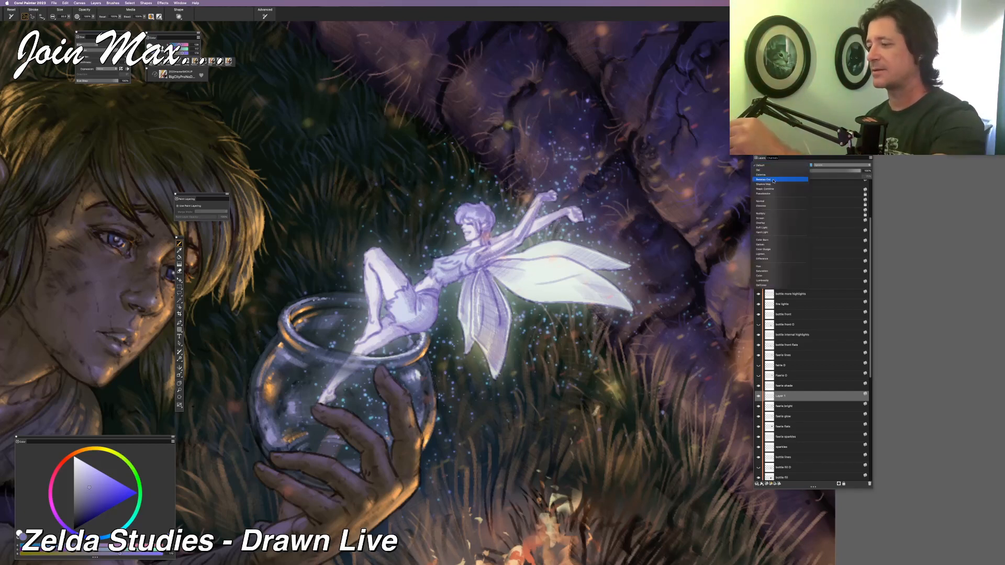
click(762, 217)
click(764, 165)
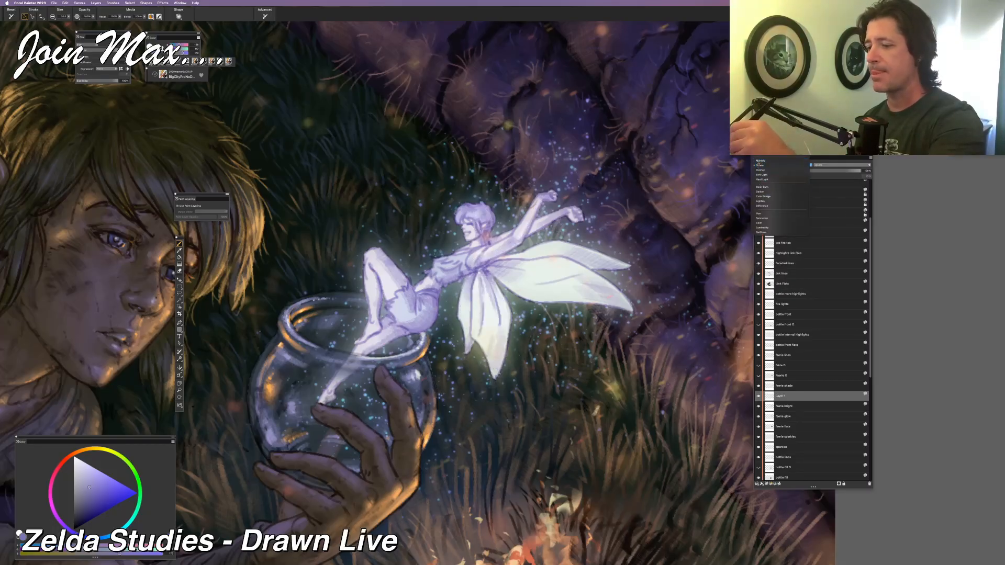
click(761, 161)
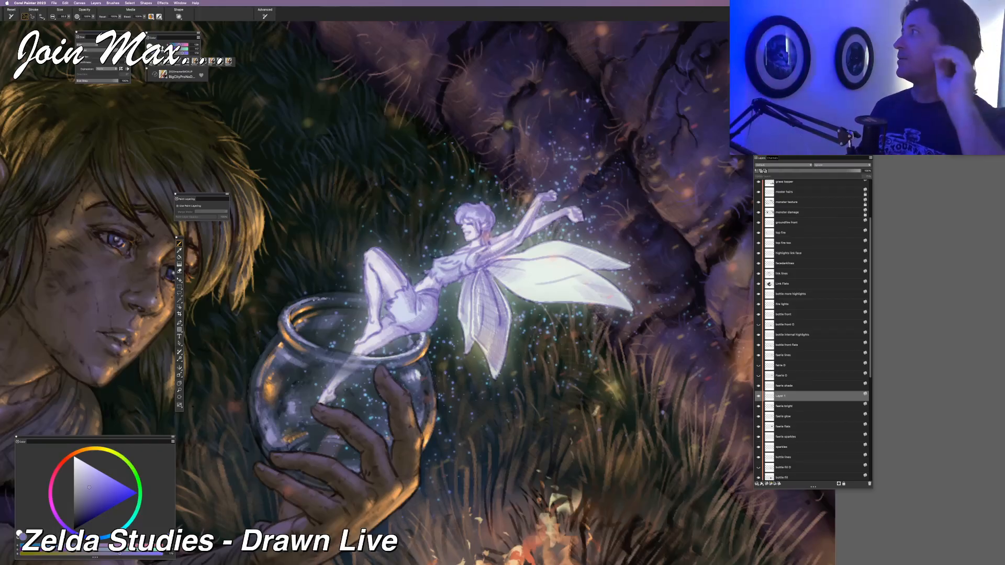
Hide the painting palettes, switch to Chrome, and enlarge and move the Spryte image window off the fairy
key(Tab)
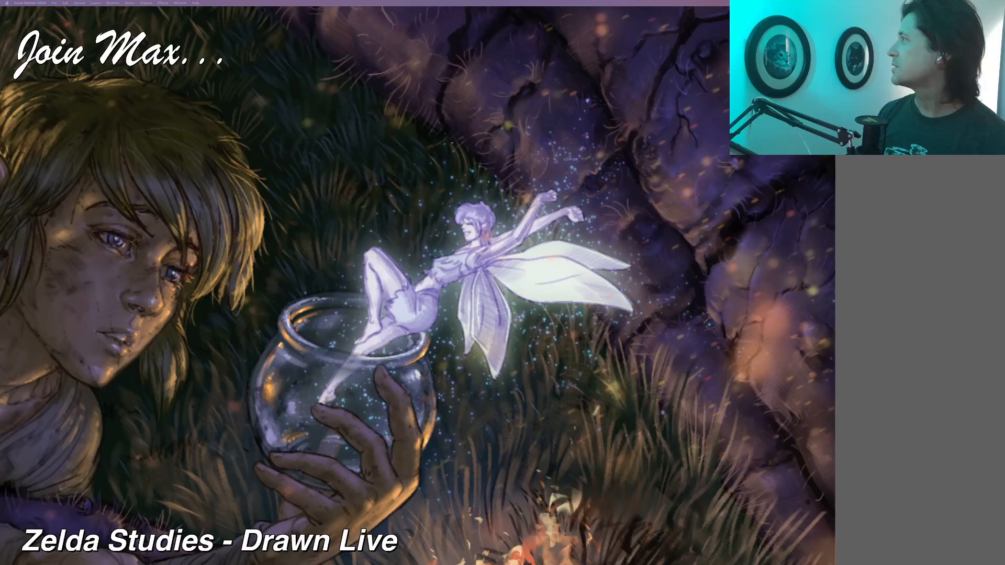
key(super+Tab)
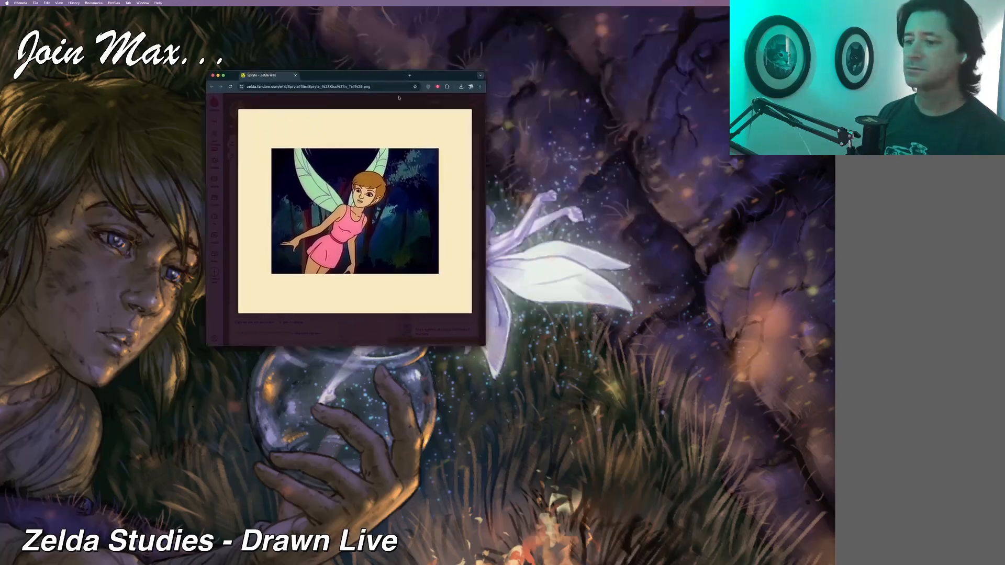
drag(485, 346, 599, 482)
drag(307, 73, 708, 128)
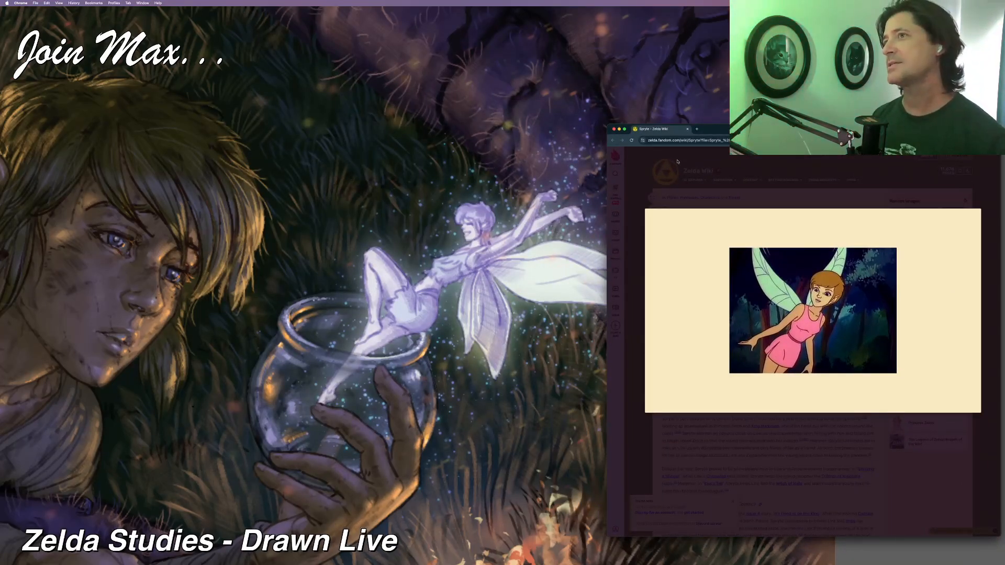
Browse the Spryte images in the Zelda Wiki gallery up to the comic panel and go back to the Cold Spells image
mouse_move(725, 258)
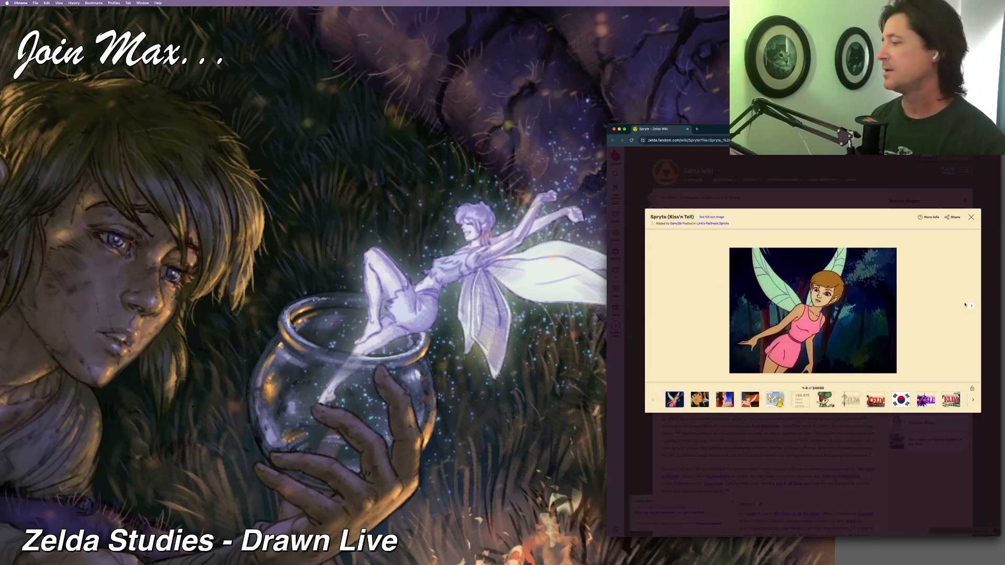
click(971, 306)
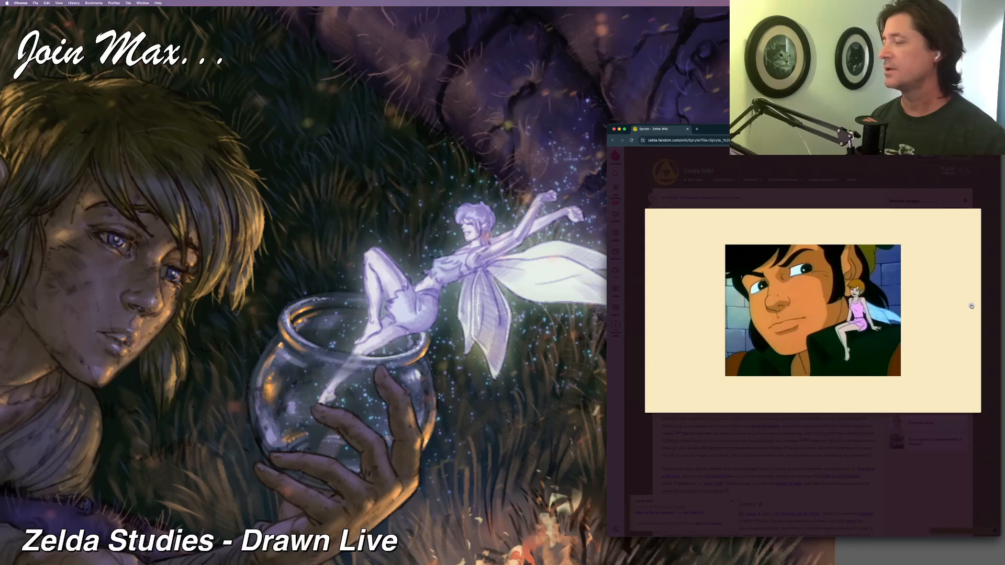
click(972, 306)
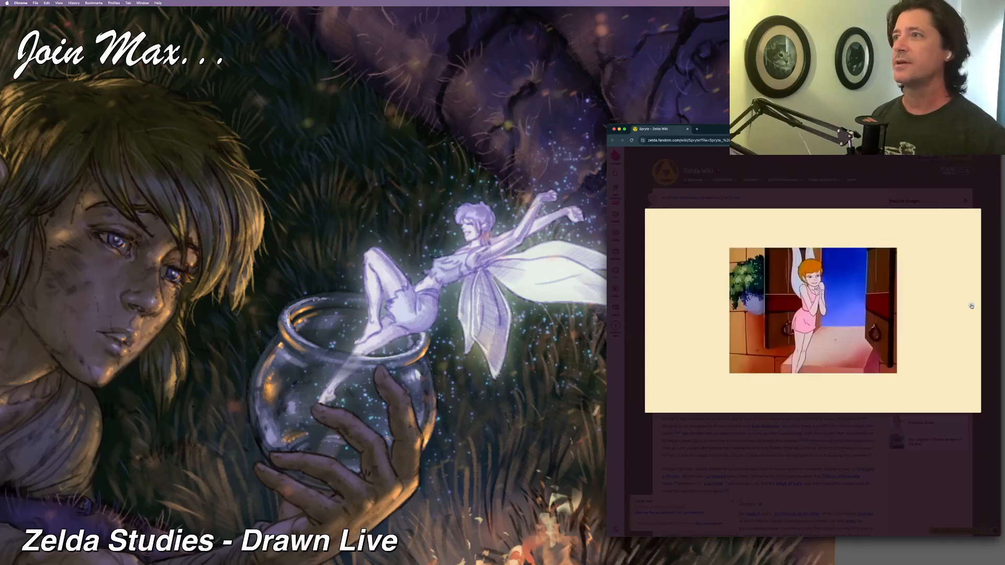
click(971, 306)
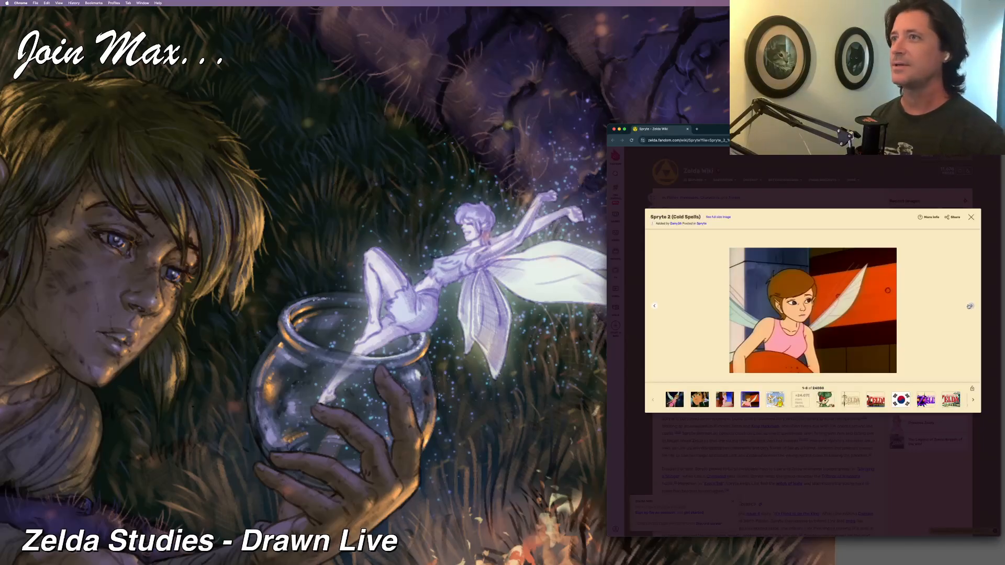
click(970, 306)
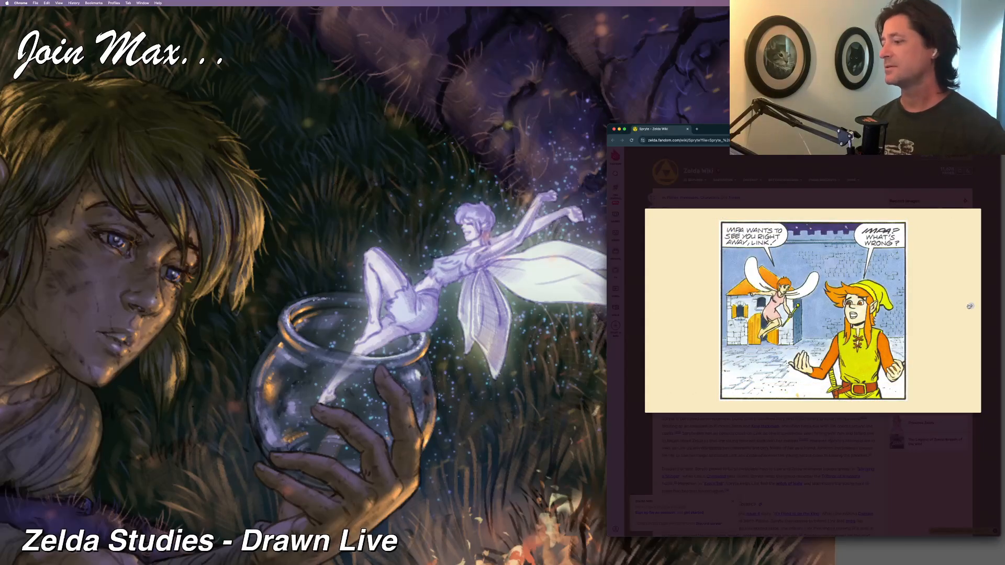
click(655, 307)
mouse_move(654, 219)
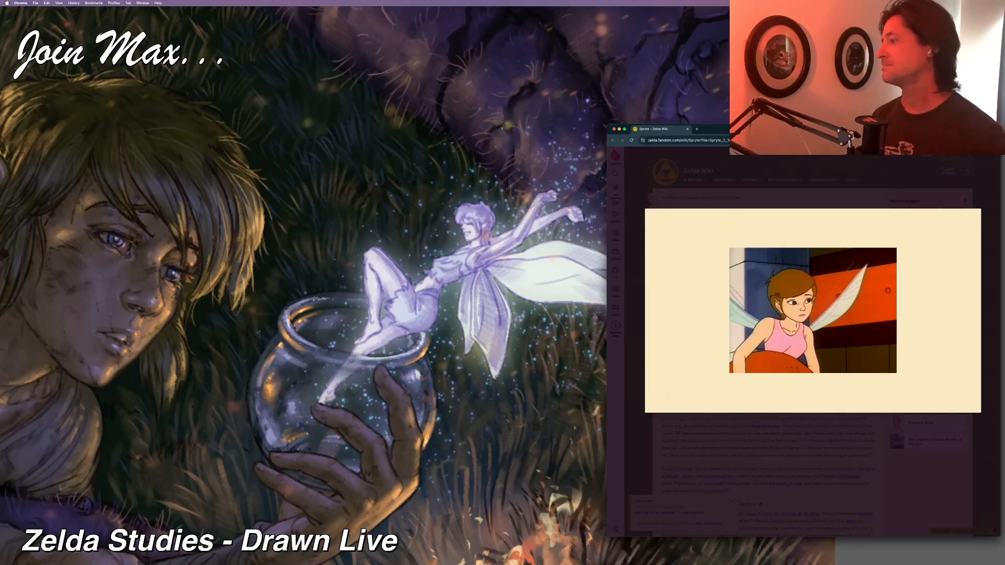
Move the Spryte reference window aside, close it and return to the painting in Corel Painter
drag(718, 128, 560, 108)
drag(842, 516, 812, 515)
mouse_move(812, 103)
mouse_down()
mouse_move(734, 241)
mouse_move(729, 296)
mouse_up()
key(super+w)
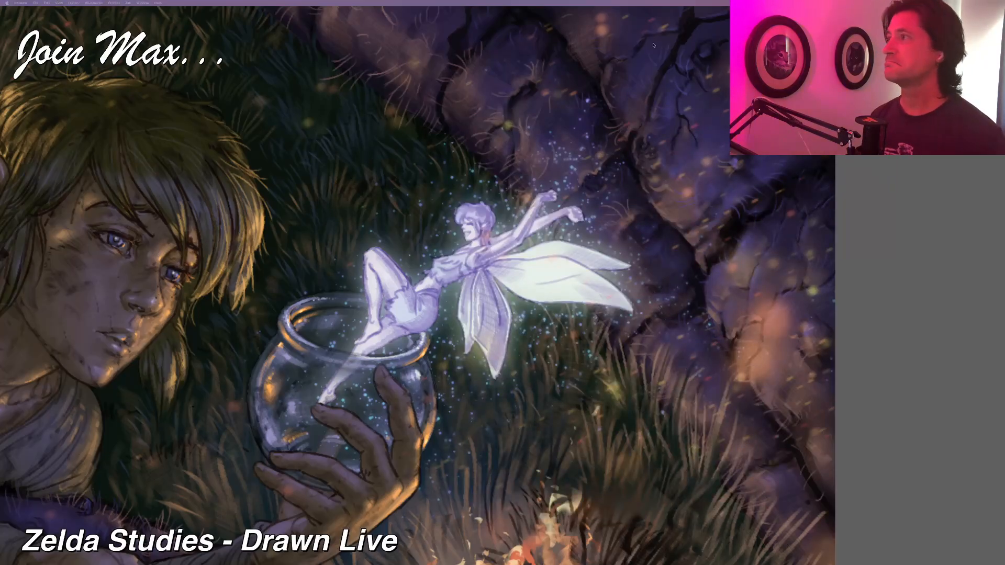
key(super+Tab)
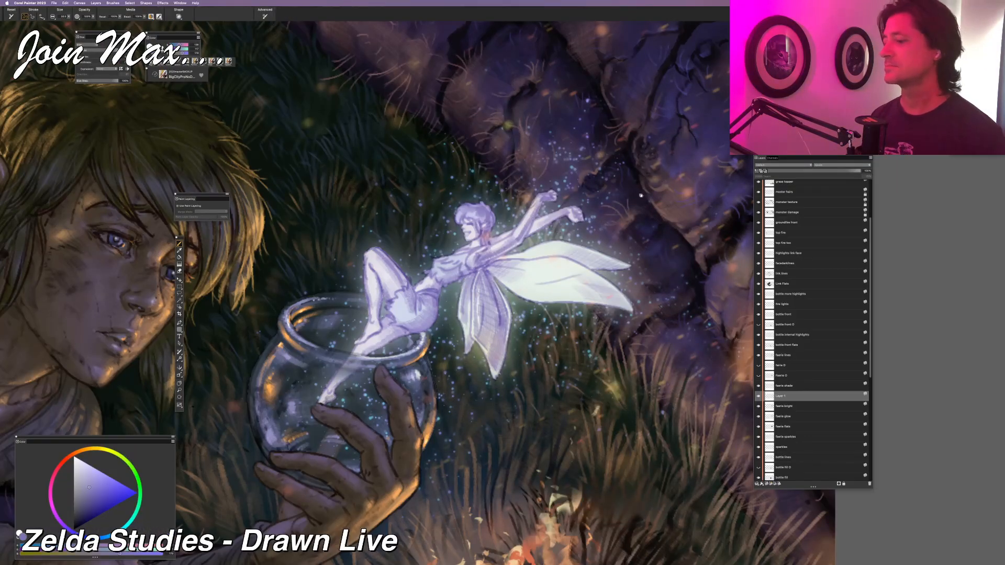
Shade the fairy's shorts with lilac on the new layer, try another composite method for it, and check the whole painting
drag(641, 196, 637, 211)
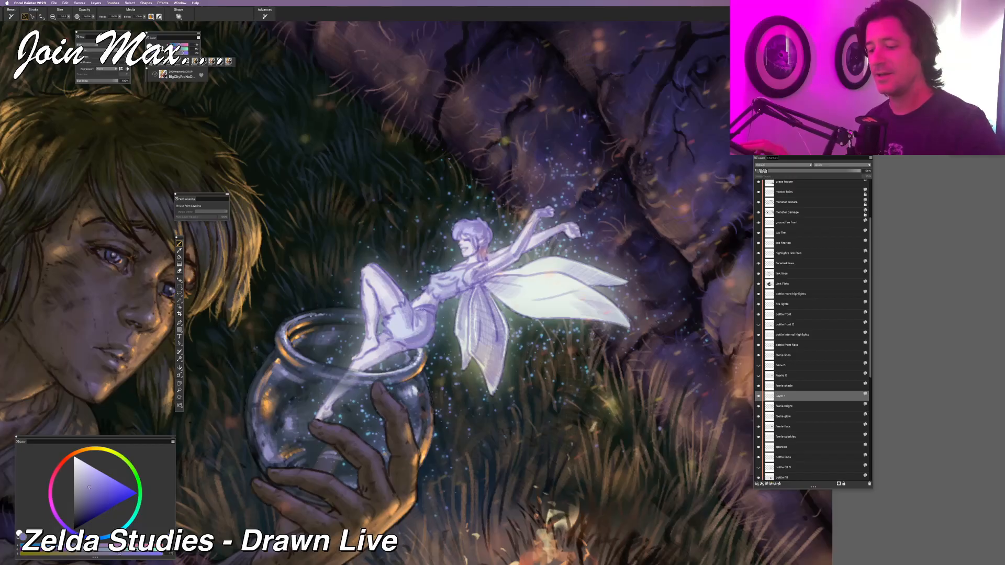
mouse_move(409, 314)
mouse_down()
mouse_move(426, 340)
mouse_move(386, 334)
mouse_up()
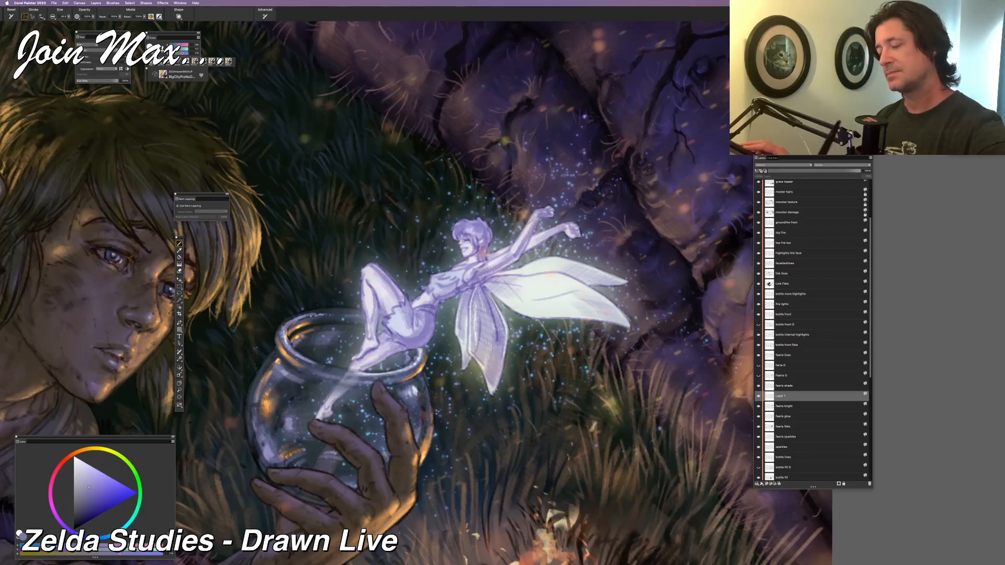
click(784, 165)
click(759, 213)
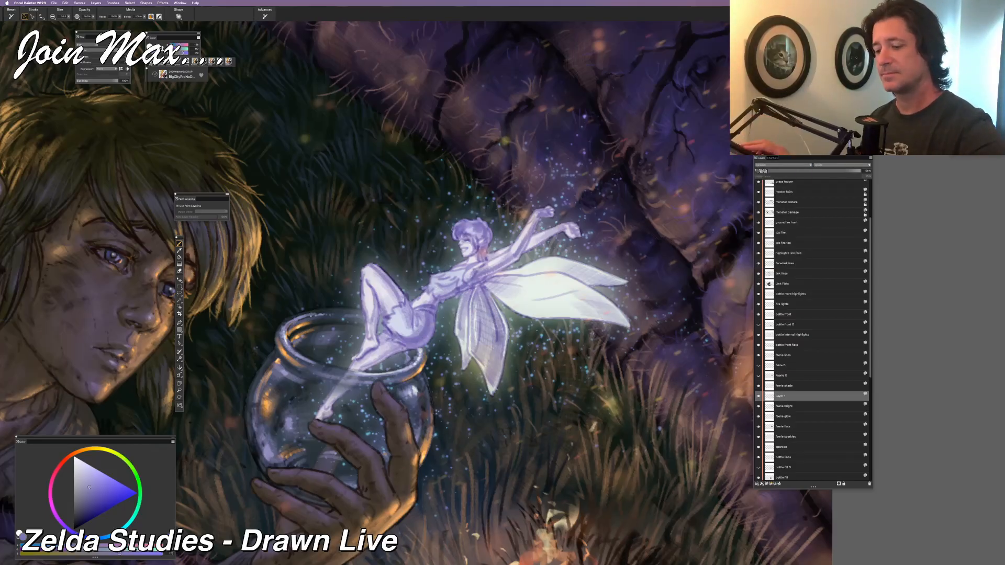
key(super+0)
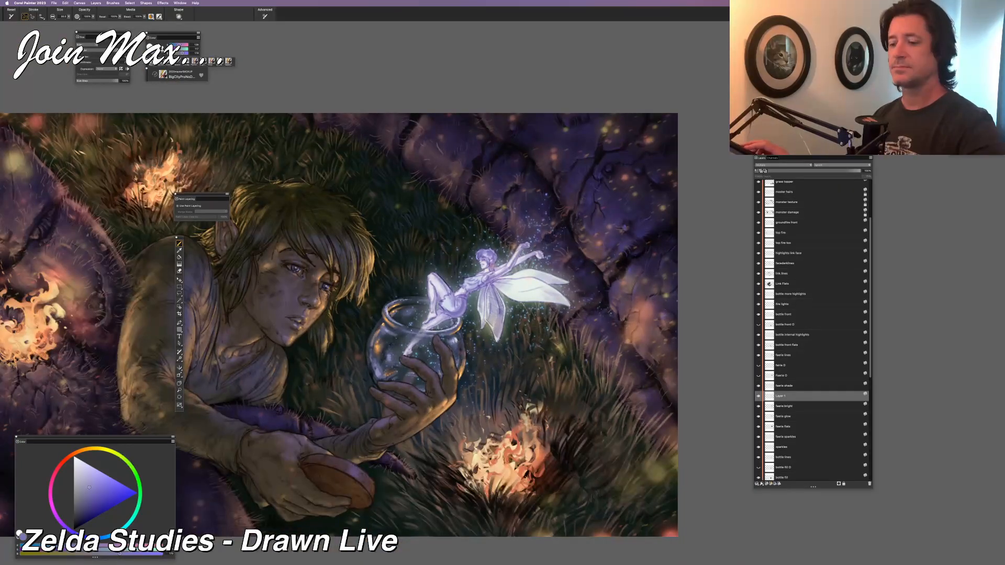
scroll(503, 289, up, 2)
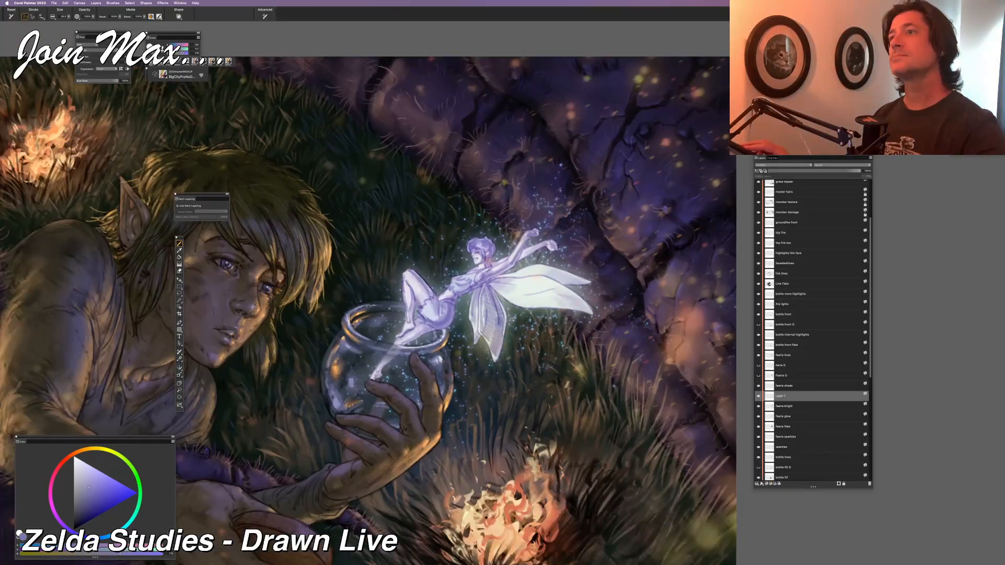
scroll(504, 291, up, 2)
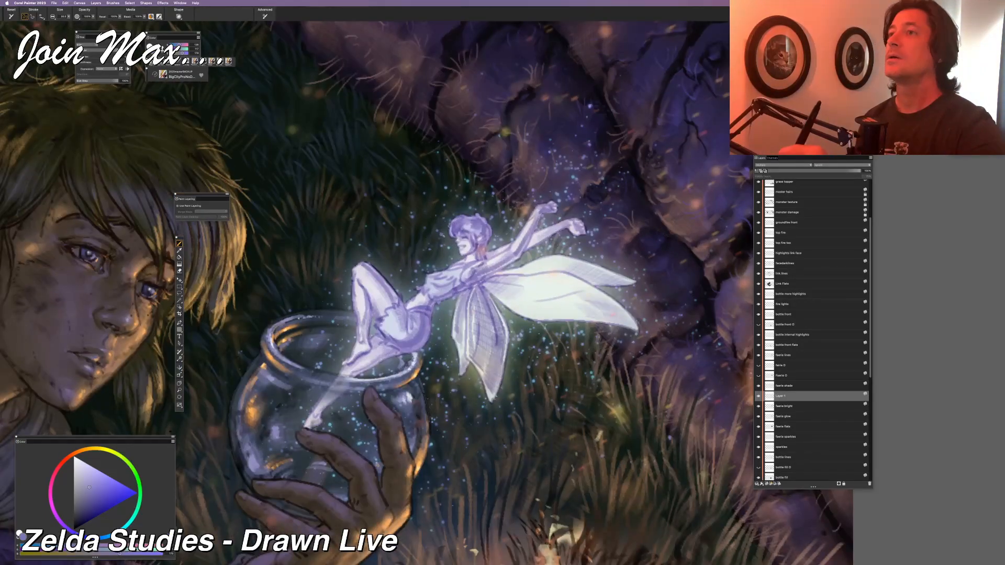
Try a deeper lilac shading stroke across the fairy's shorts with the brush and undo it
key(n)
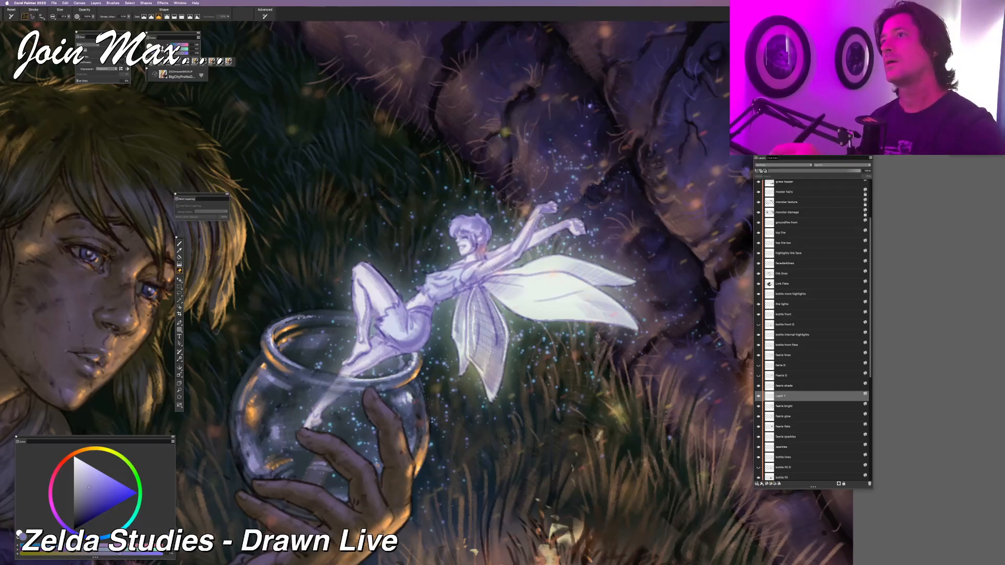
key(b)
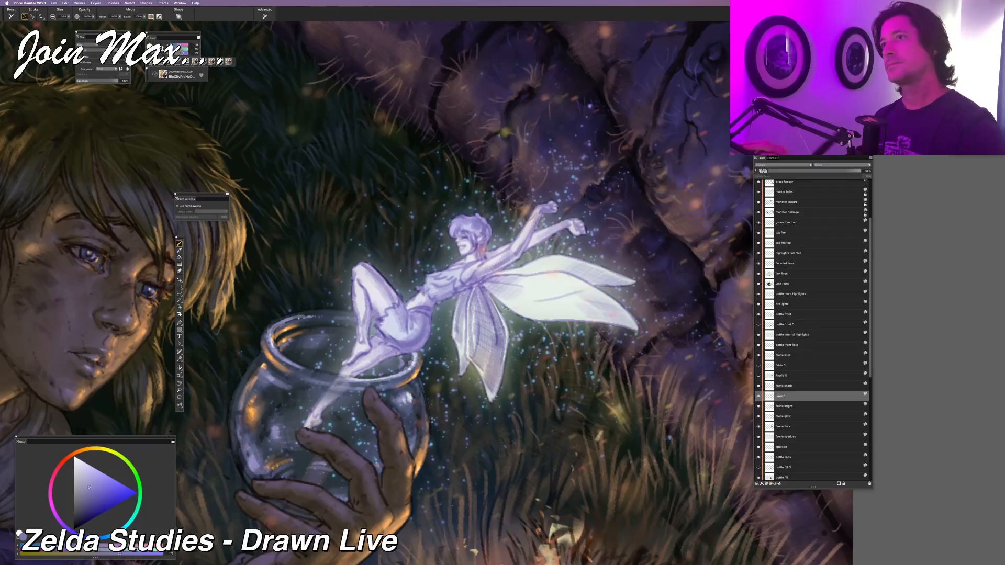
drag(397, 361, 469, 339)
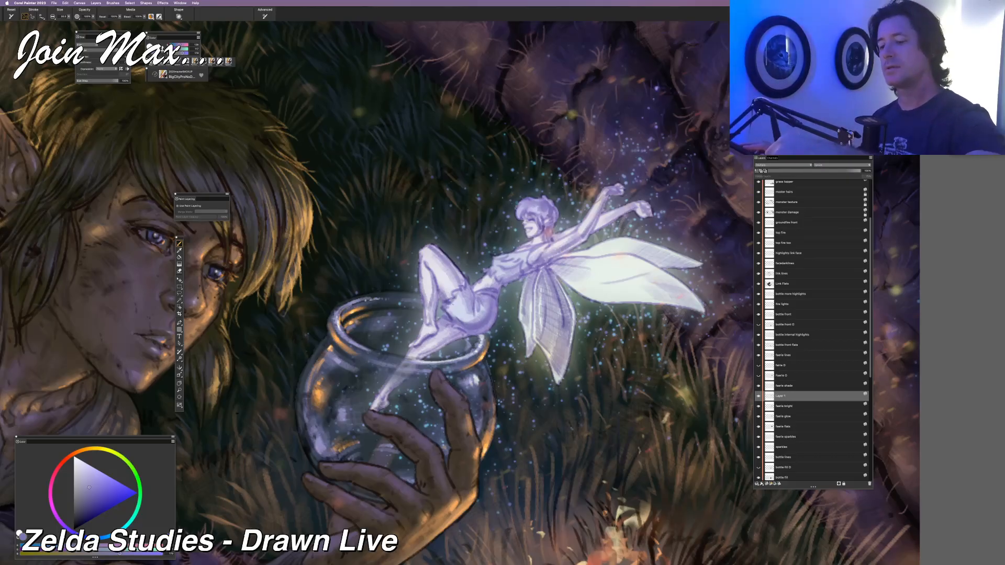
drag(453, 300, 473, 319)
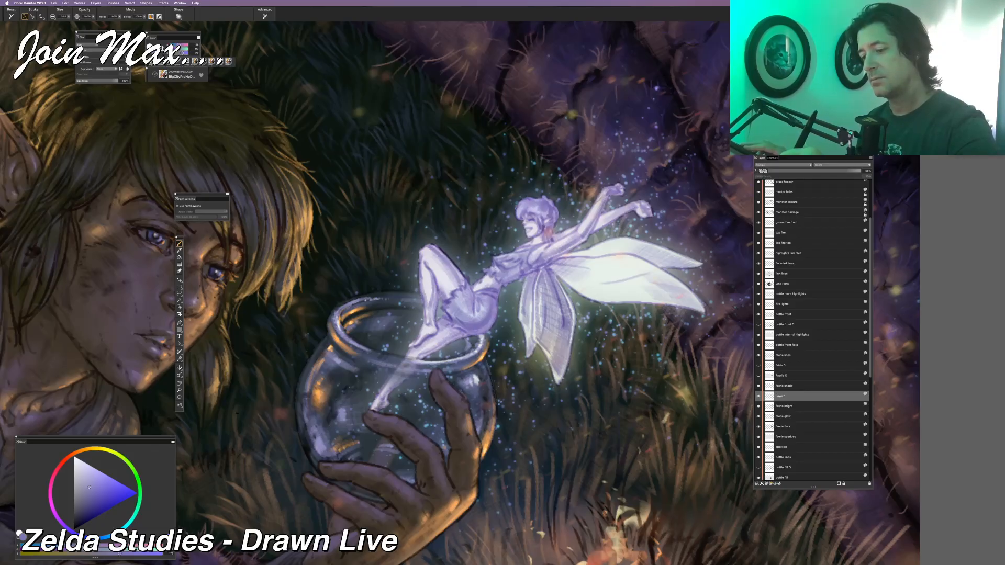
key(super+z)
Start the lilac shading on the fairy's upper wings, undoing the strokes that do not fit
key(super+0)
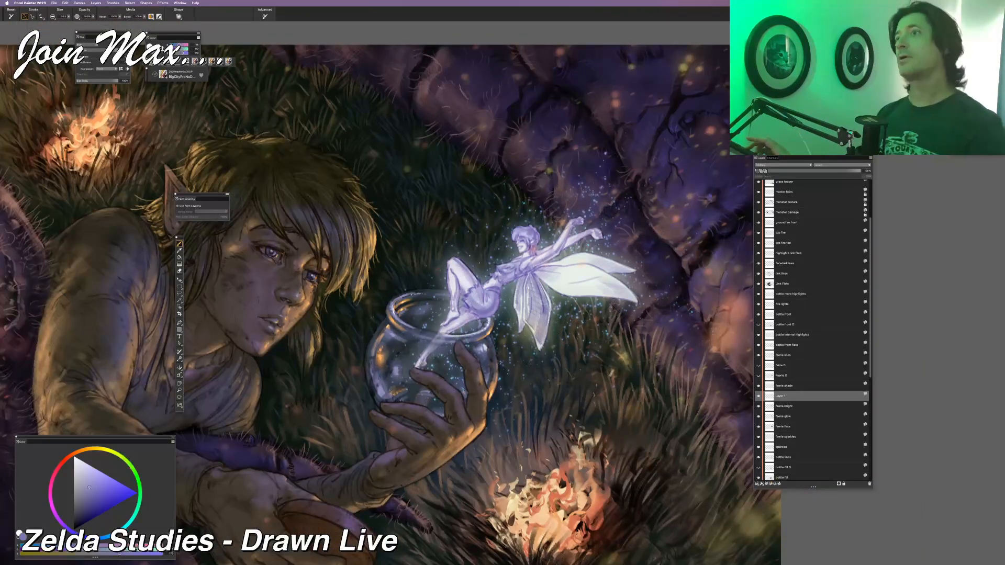
key(super+equal)
key(super+equal)
key(super+equal)
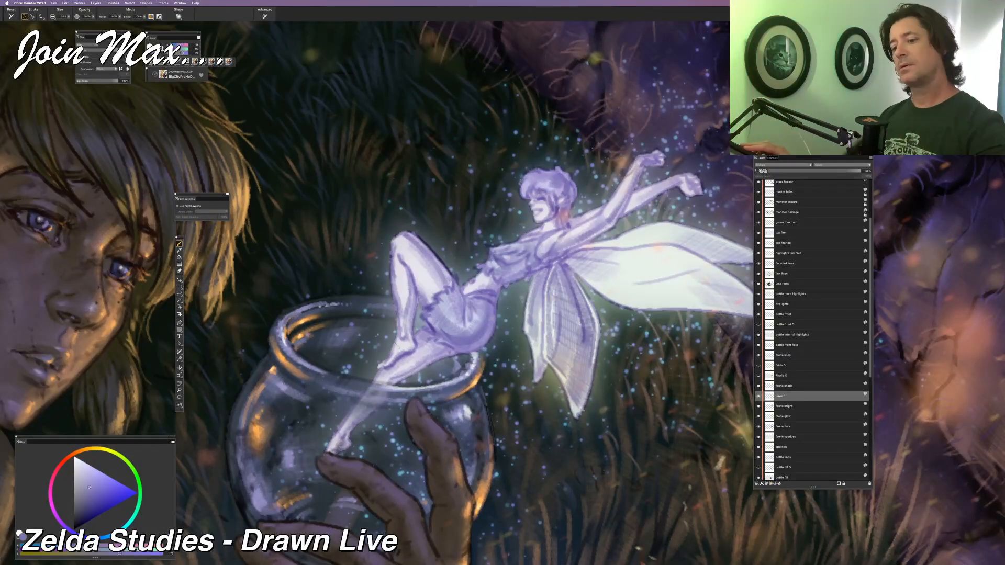
key(super+minus)
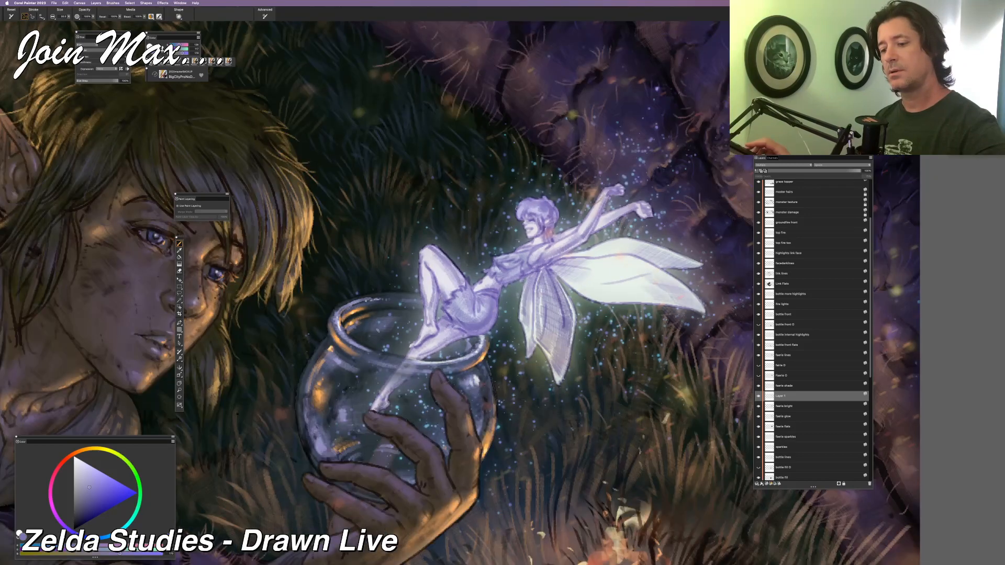
drag(402, 325, 279, 359)
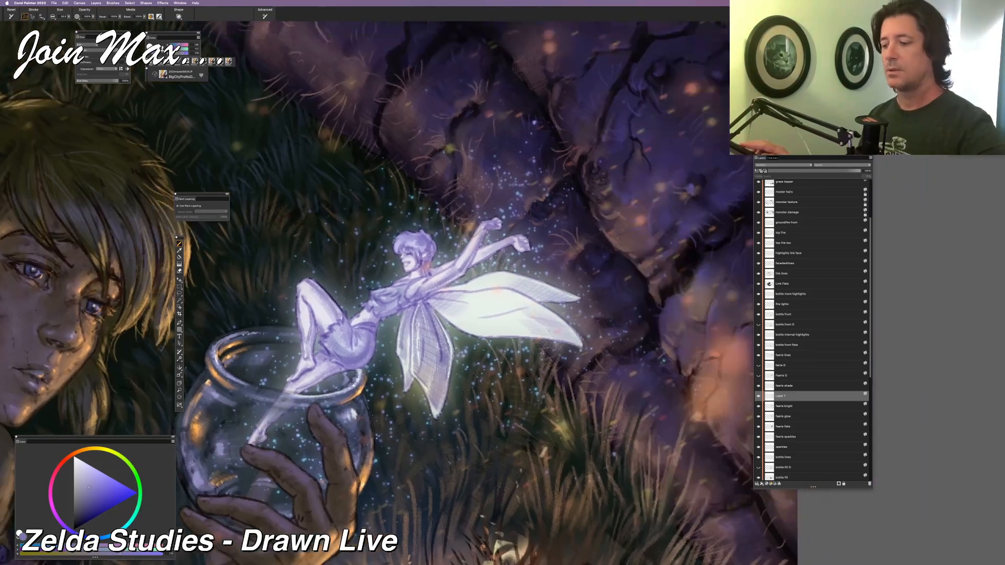
mouse_move(434, 298)
mouse_down()
mouse_move(544, 316)
mouse_move(566, 331)
mouse_move(453, 296)
mouse_up()
key(super+z)
mouse_move(549, 330)
mouse_down()
mouse_move(482, 300)
mouse_move(445, 301)
mouse_move(471, 309)
mouse_up()
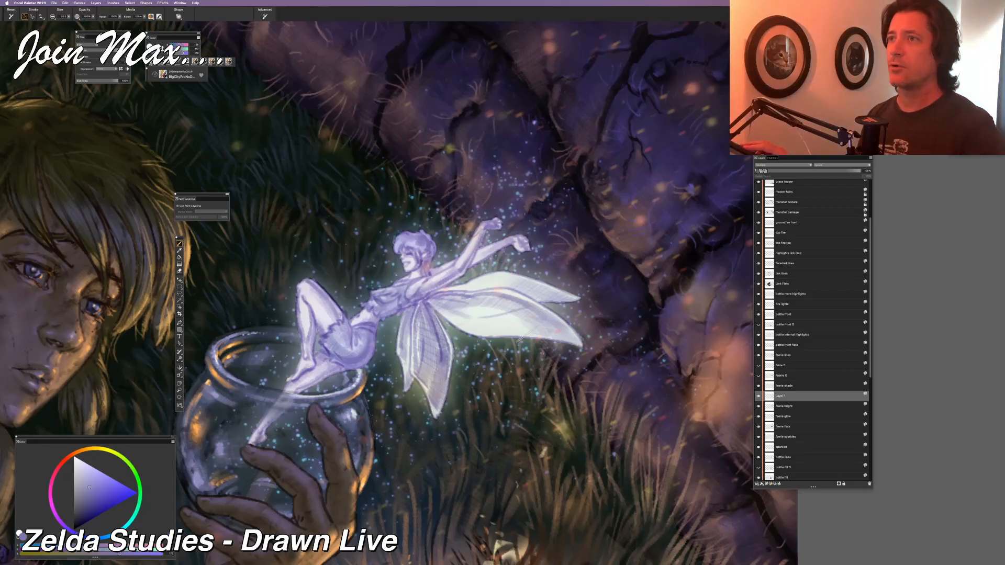
drag(316, 311, 299, 284)
key(super+z)
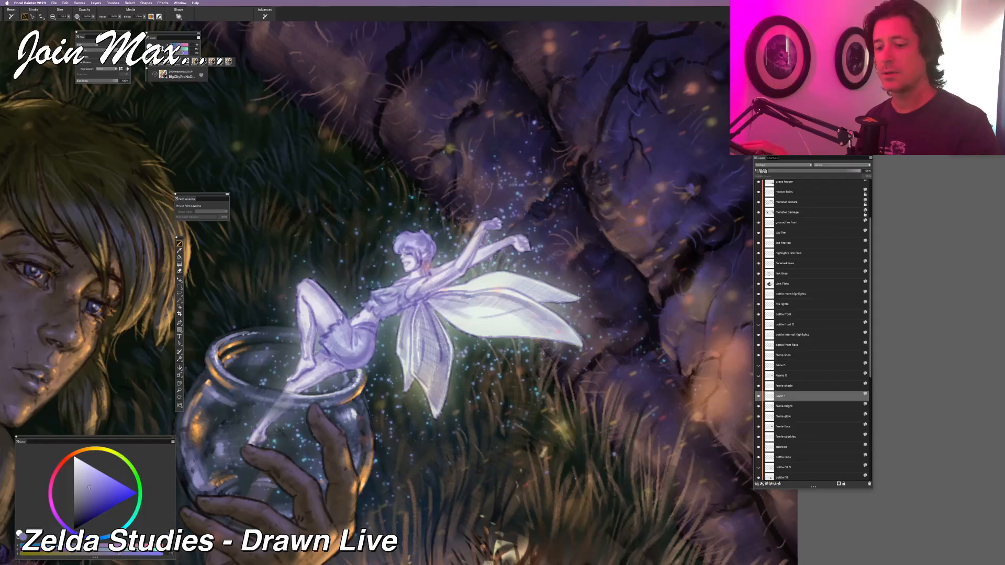
key(super+z)
Shade the fairy's large upper wing lengthwise with lilac strokes, undoing and redrawing them until they fit
key(super+minus)
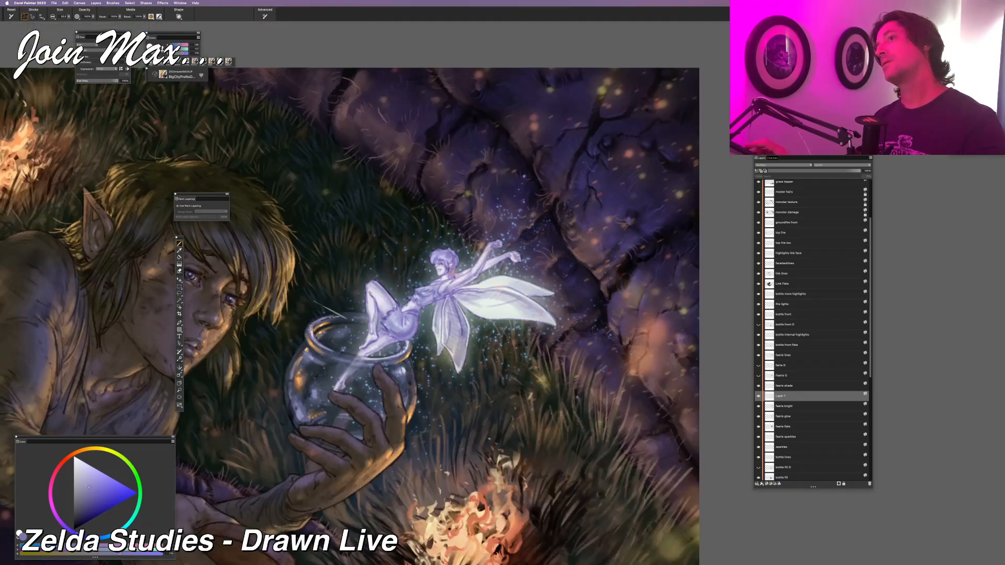
key(super+equal)
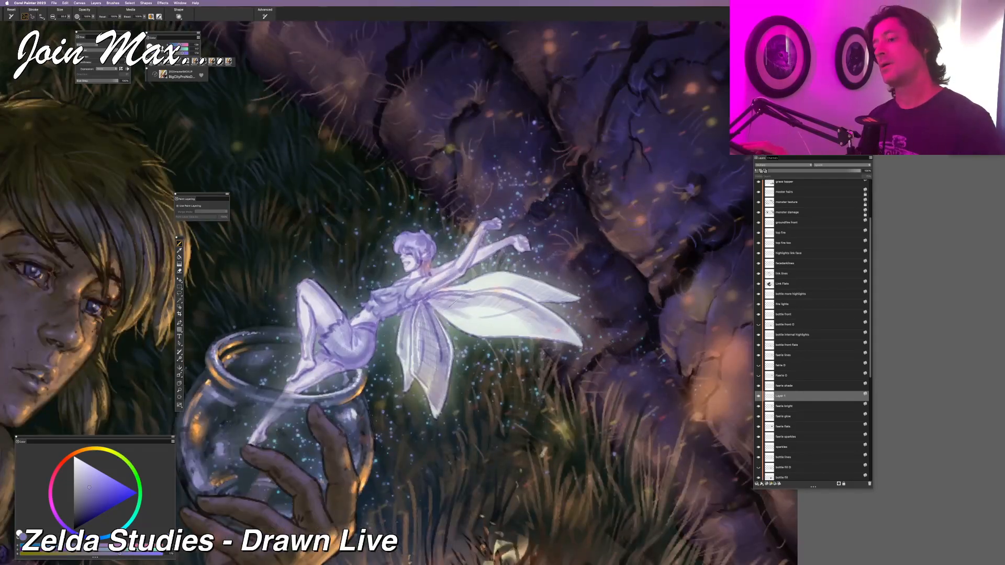
key(super+z)
drag(493, 291, 578, 342)
drag(436, 304, 484, 335)
key(super+z)
mouse_move(436, 305)
mouse_down()
mouse_move(484, 334)
mouse_move(505, 333)
mouse_up()
key(super+z)
drag(449, 308, 510, 333)
key(super+z)
drag(460, 305, 532, 332)
key(super+z)
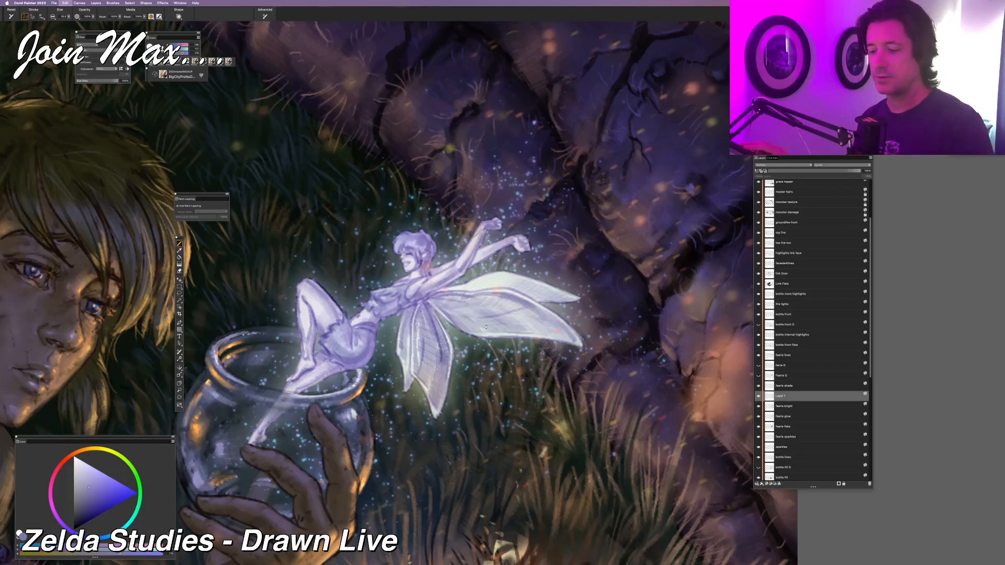
mouse_move(472, 328)
mouse_down()
mouse_move(493, 301)
mouse_move(531, 335)
mouse_up()
key(super+z)
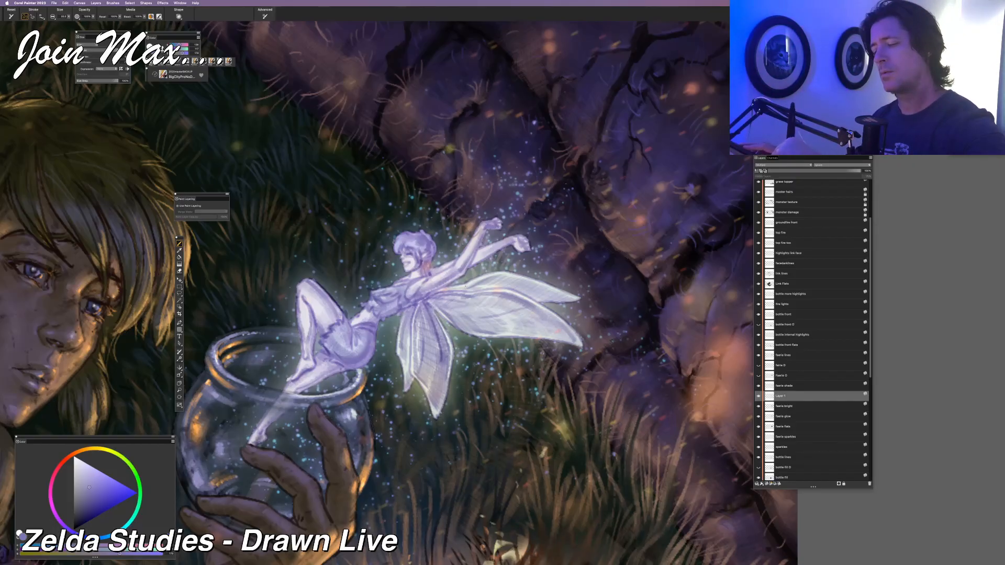
Compare the fairy with and without the new shading layer and the faerie glow layer by toggling their visibility
scroll(416, 392, left, 3)
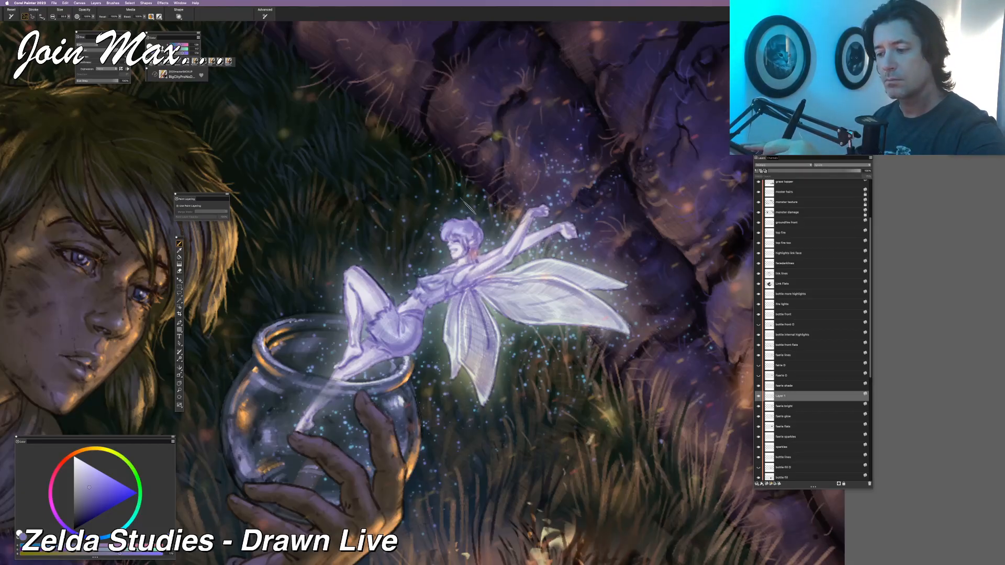
click(758, 396)
click(758, 397)
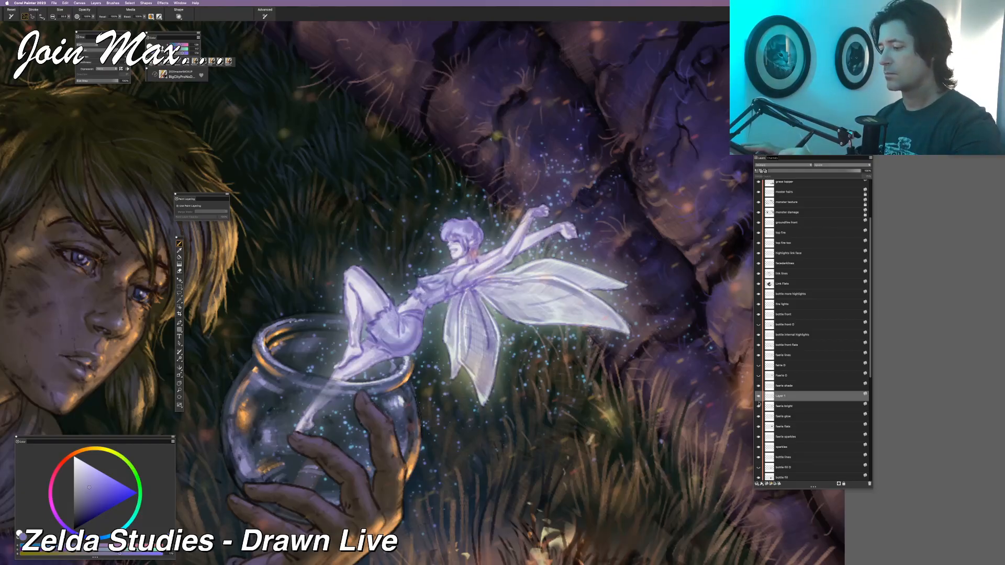
click(758, 416)
click(758, 416)
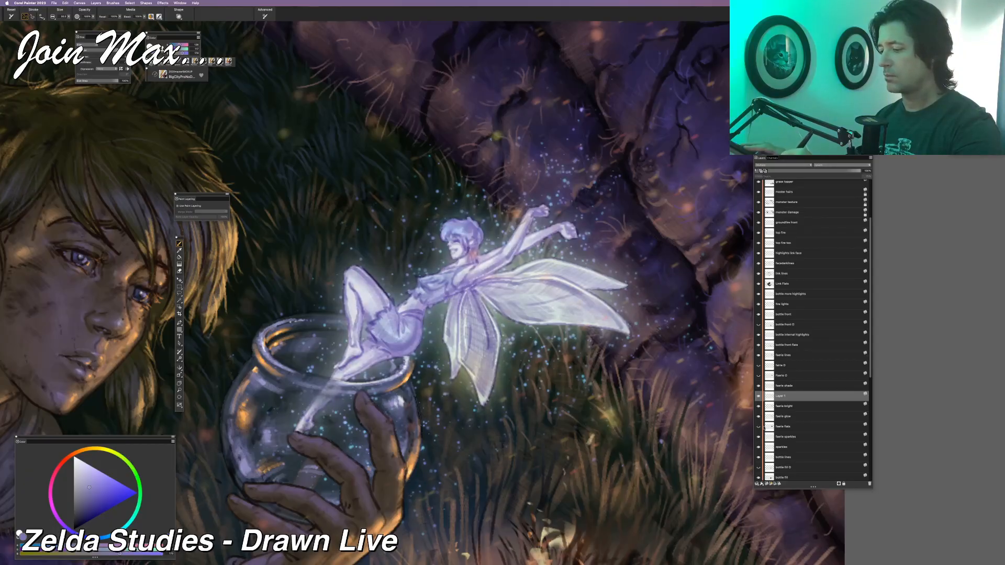
Sample a pale tone from the fairy on the faerie flats layer and compare her with and without the faerie shade layer
click(783, 427)
alt+click(479, 204)
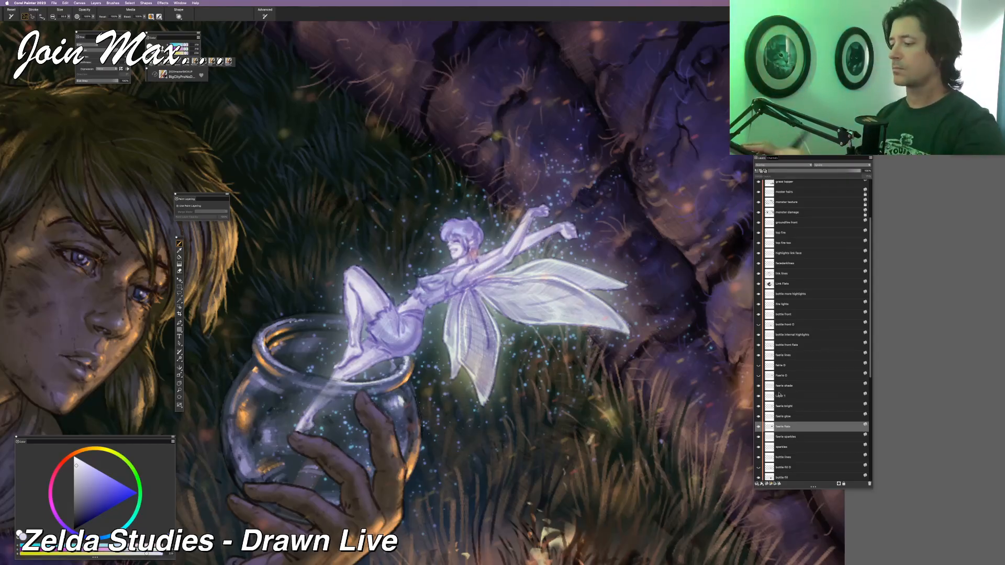
click(759, 386)
click(759, 385)
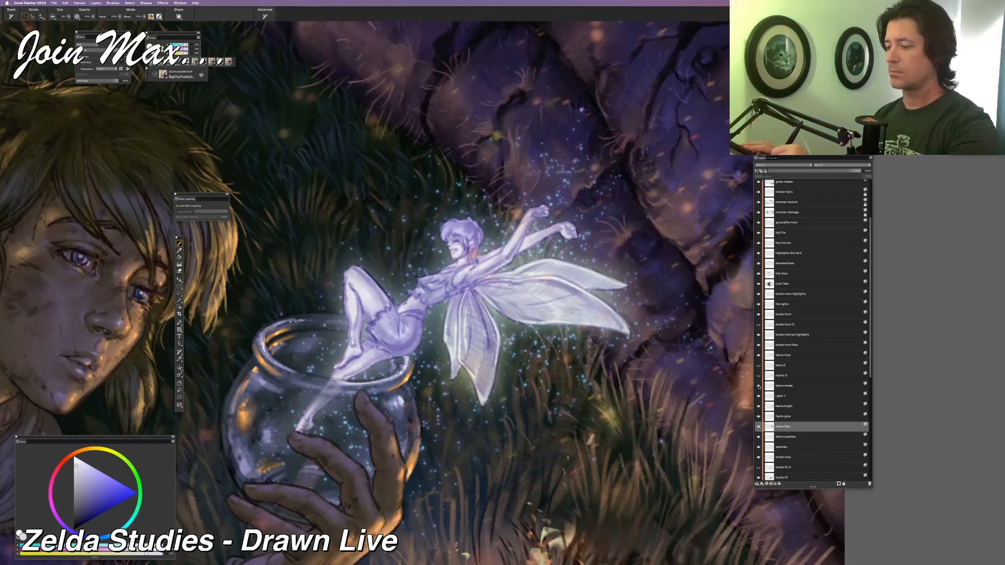
click(758, 386)
click(759, 385)
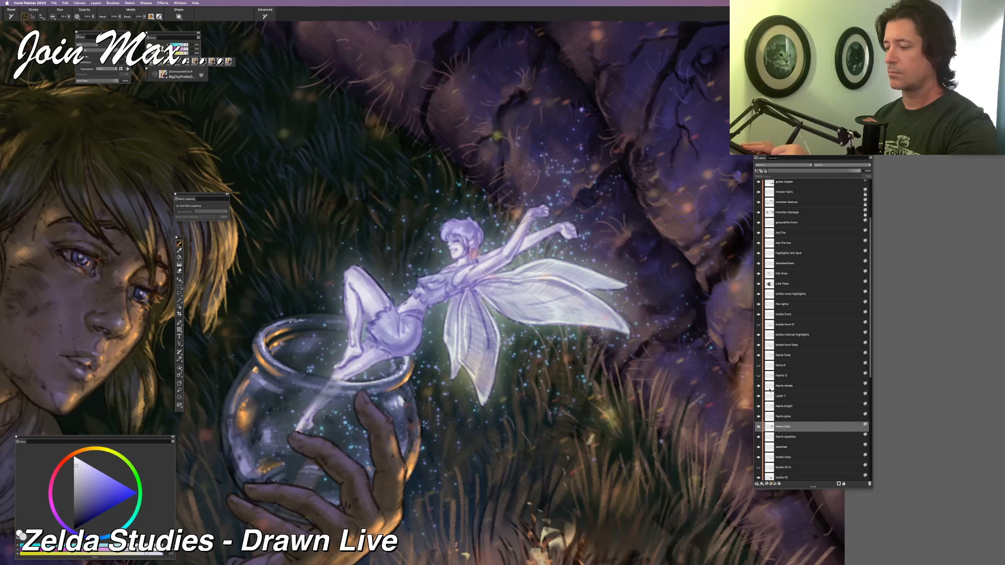
Raise the faerie shade layer's opacity to full
click(769, 388)
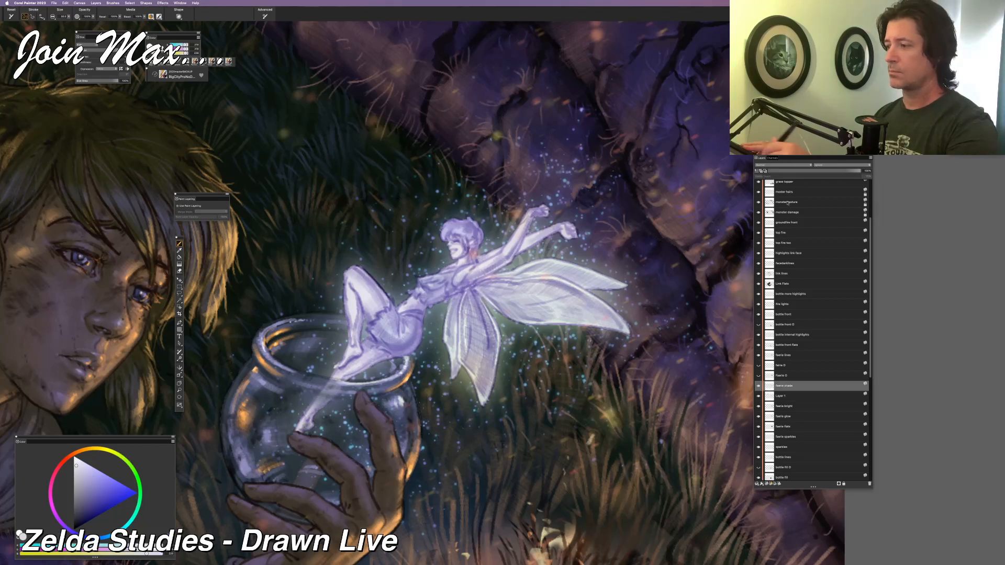
click(810, 172)
drag(814, 171, 872, 194)
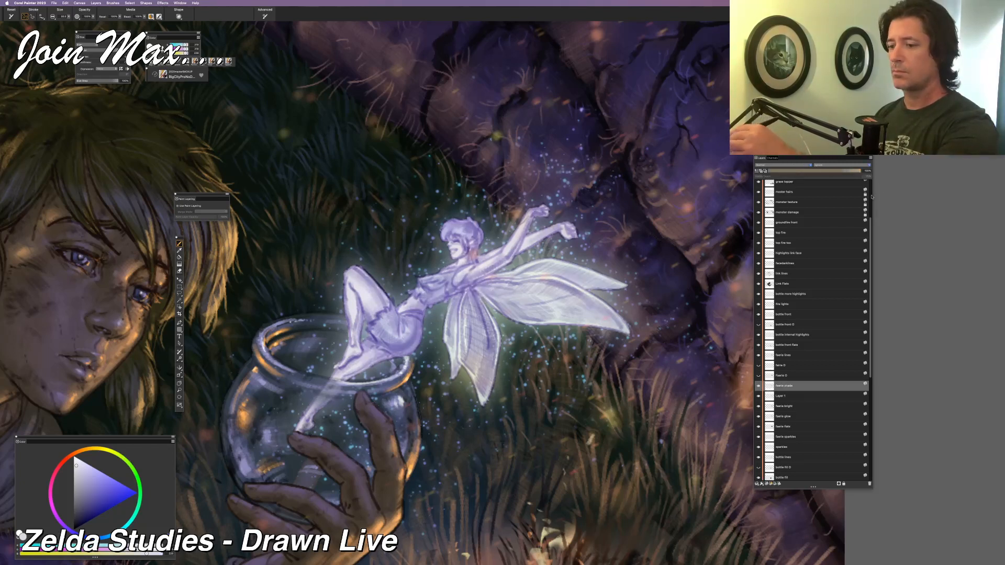
Compare the fairy with and without Layer 1, and make that layer active with the Eraser
click(759, 397)
click(759, 396)
click(768, 397)
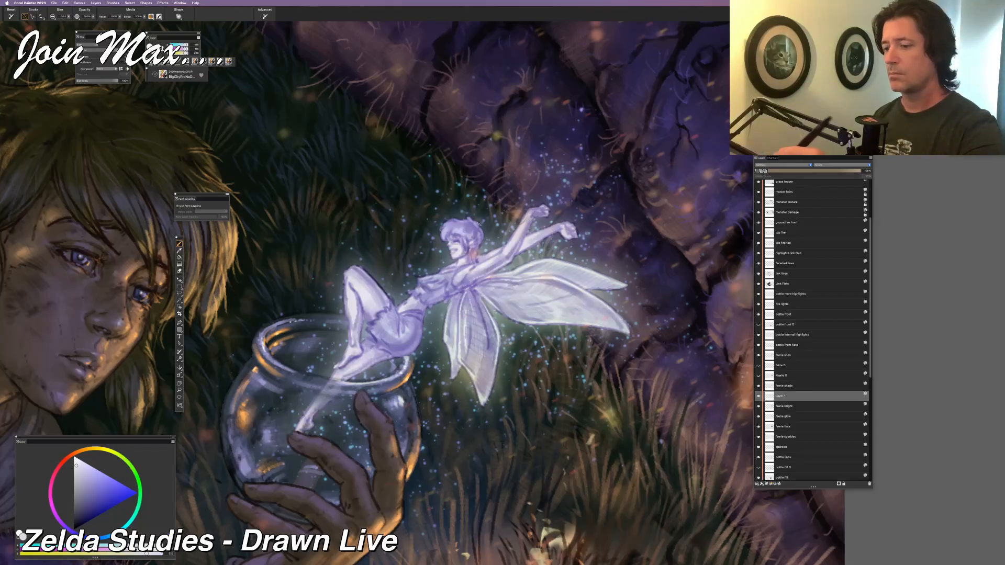
key(n)
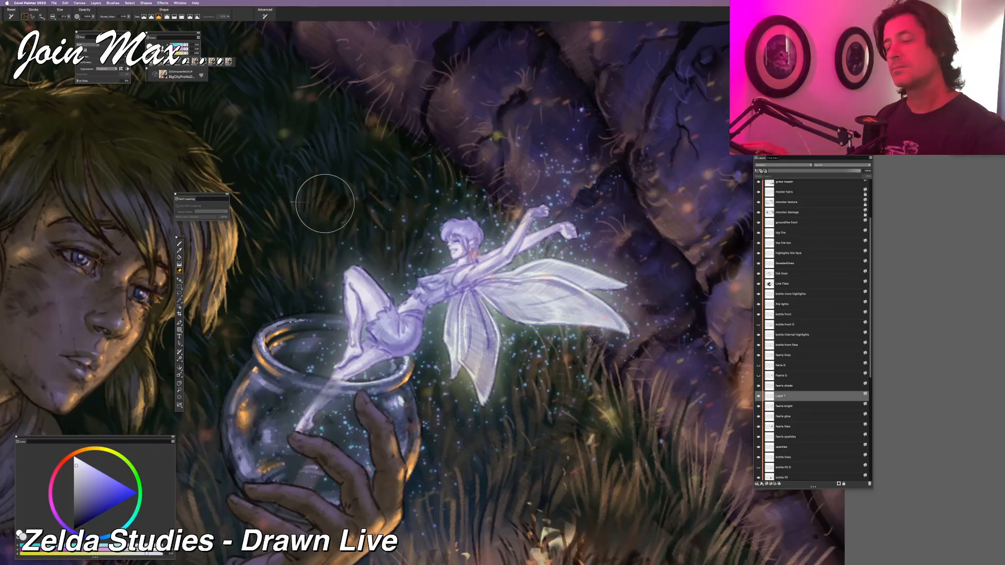
Compare the fairy with and without the faerie lines layer, both in the full composition and close up
key(super+minus)
key(super+minus)
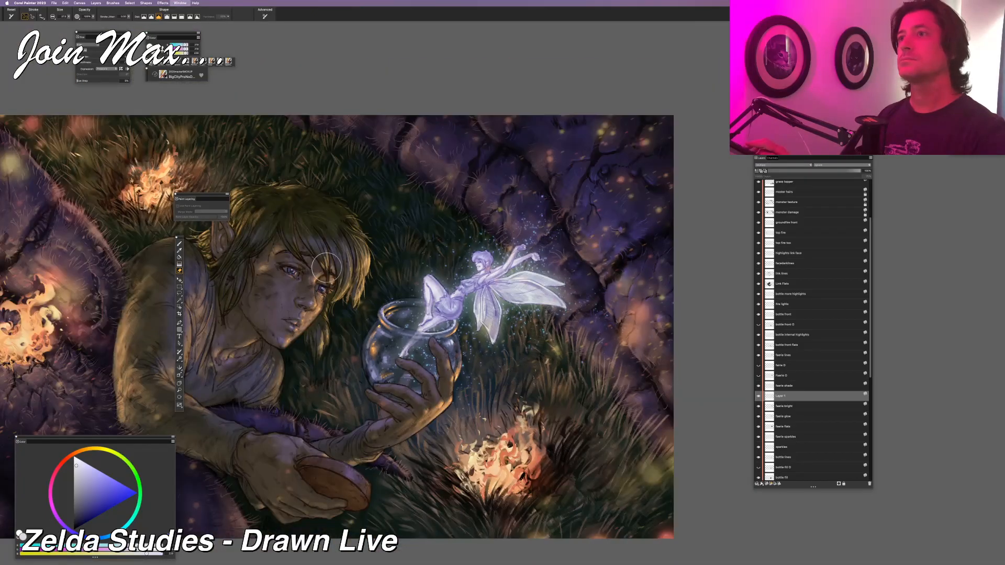
key(super+plus)
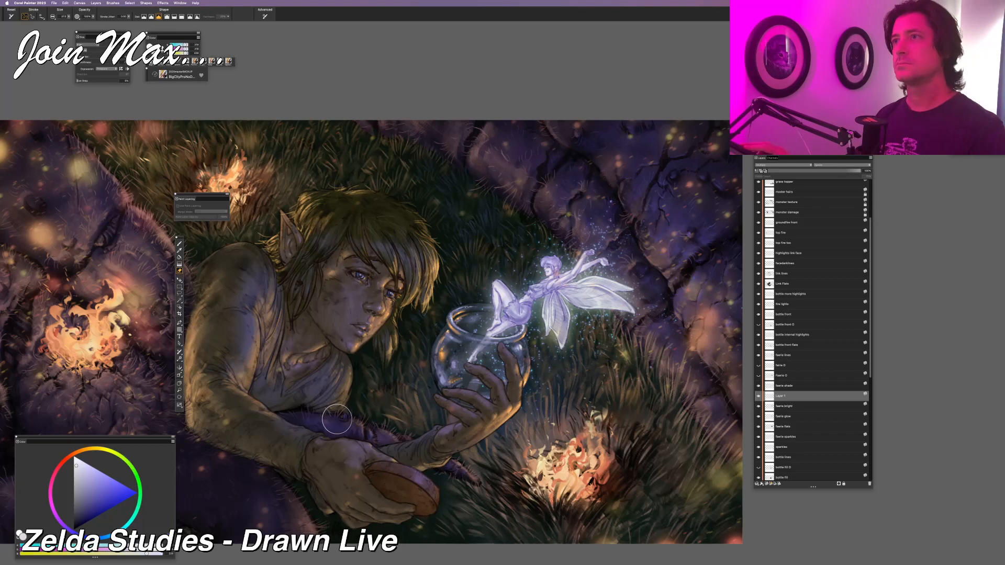
key(super+plus)
drag(370, 398, 302, 382)
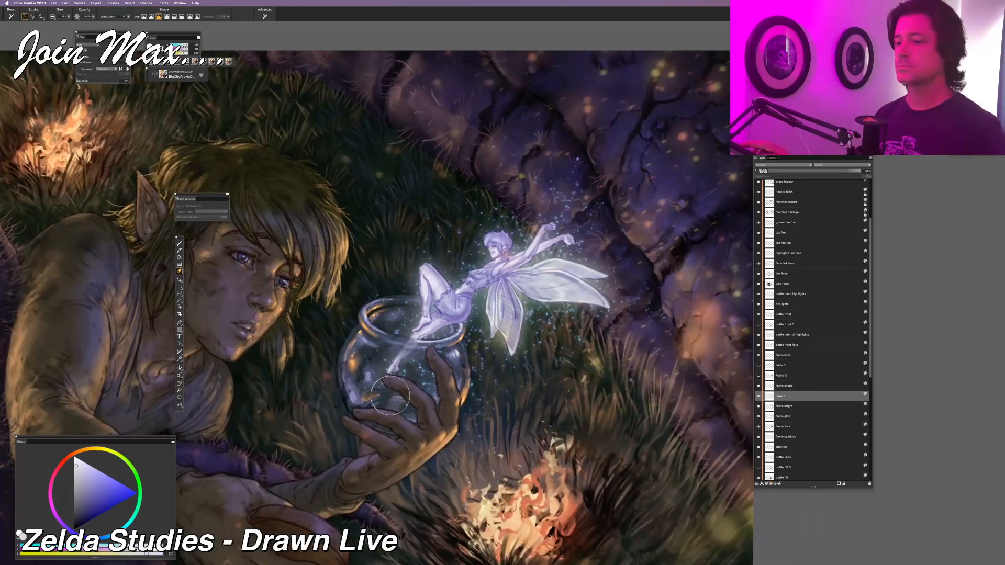
click(758, 356)
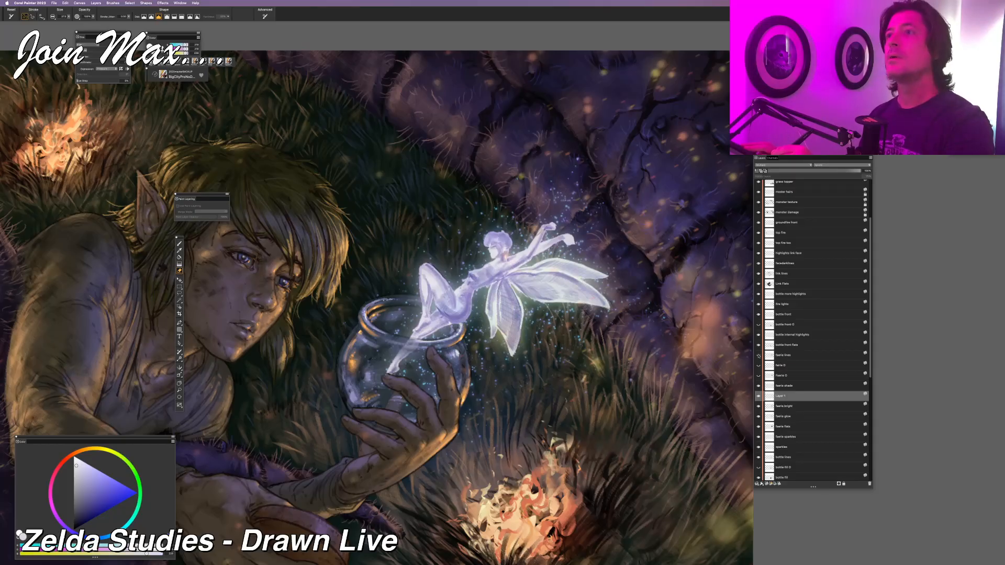
click(758, 356)
click(758, 356)
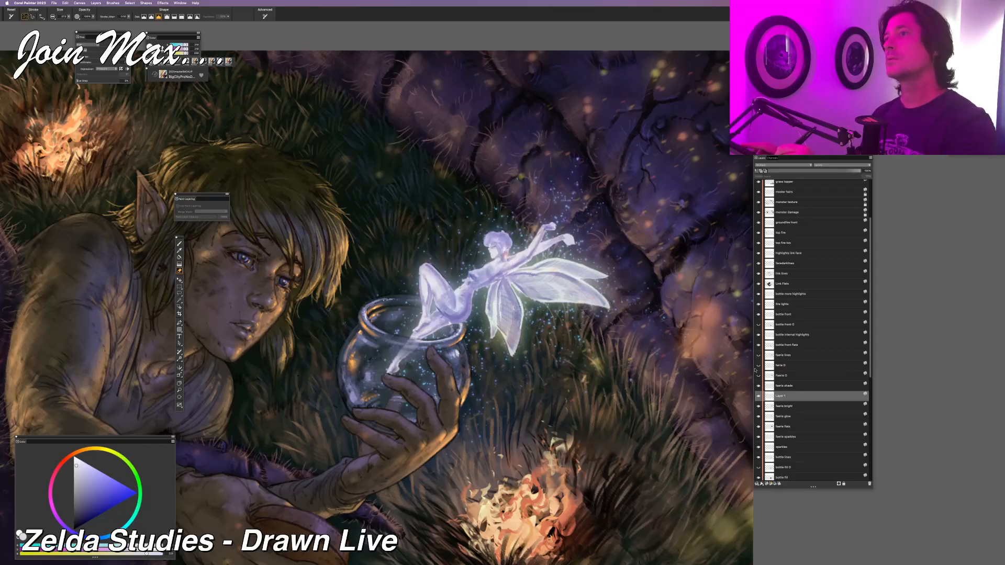
key(super+minus)
key(super+plus)
key(super+plus)
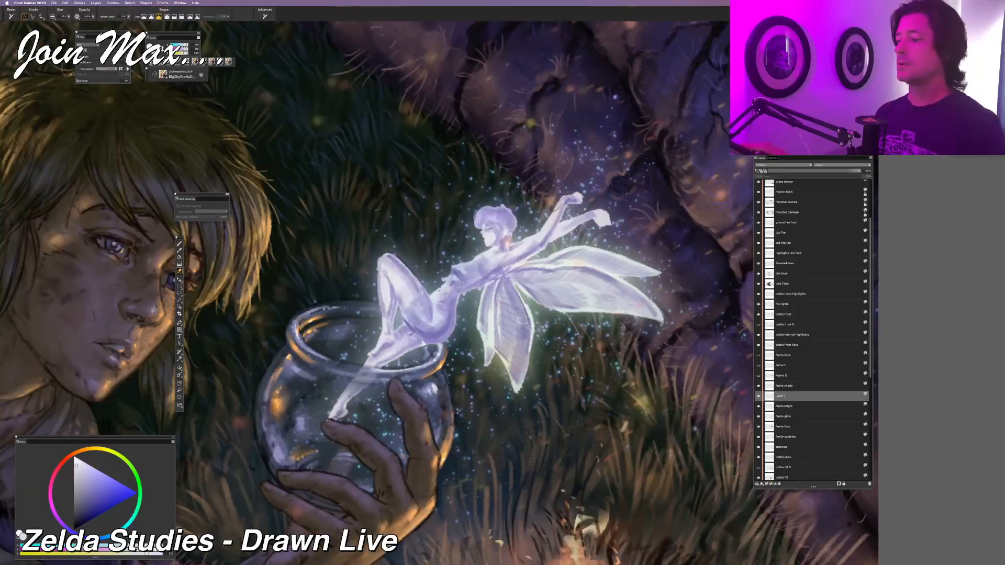
click(759, 356)
click(759, 357)
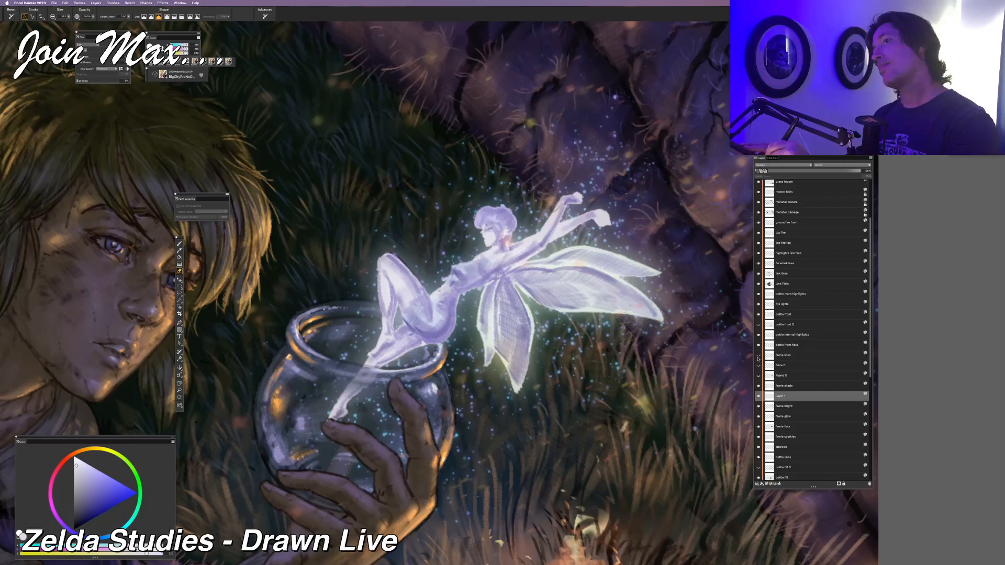
click(758, 356)
Try different opacities on the faerie lines layer and settle on roughly three quarters
click(783, 356)
drag(822, 171, 804, 176)
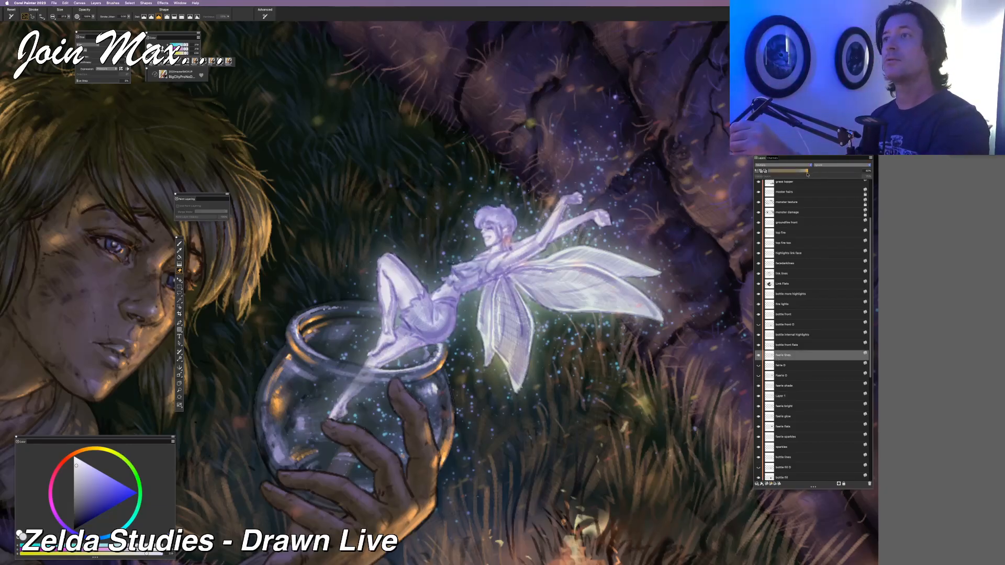
drag(803, 176, 797, 174)
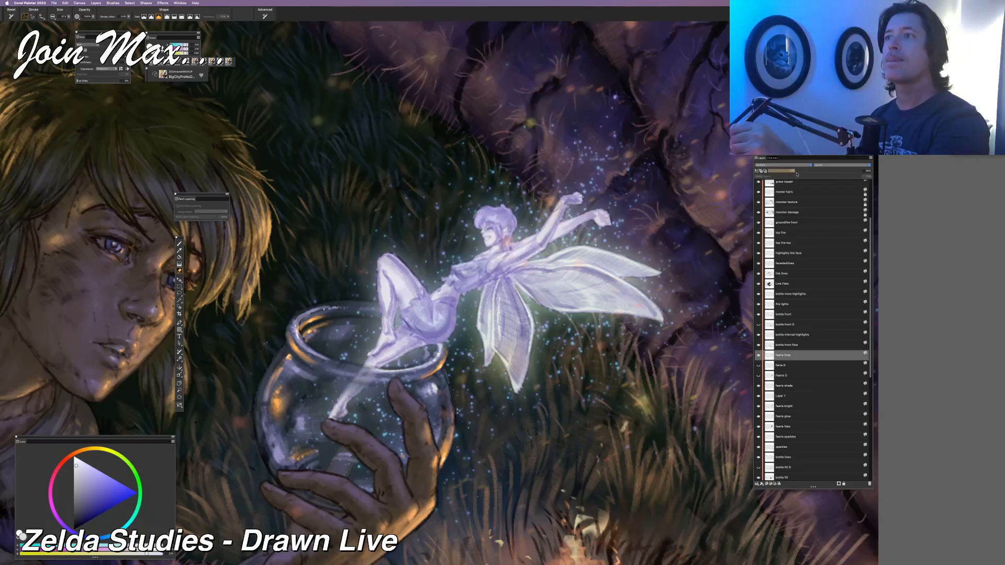
drag(797, 175, 862, 173)
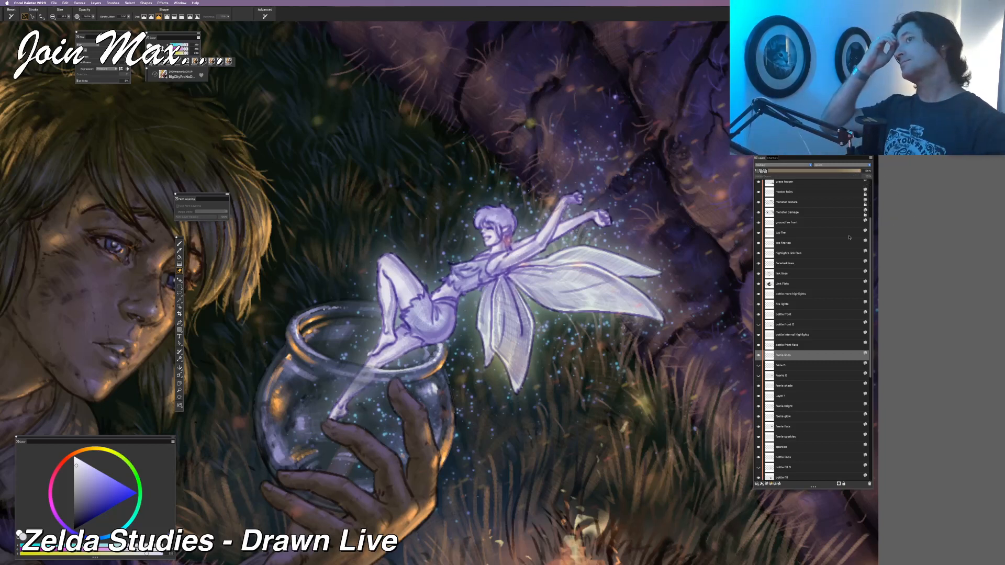
click(794, 173)
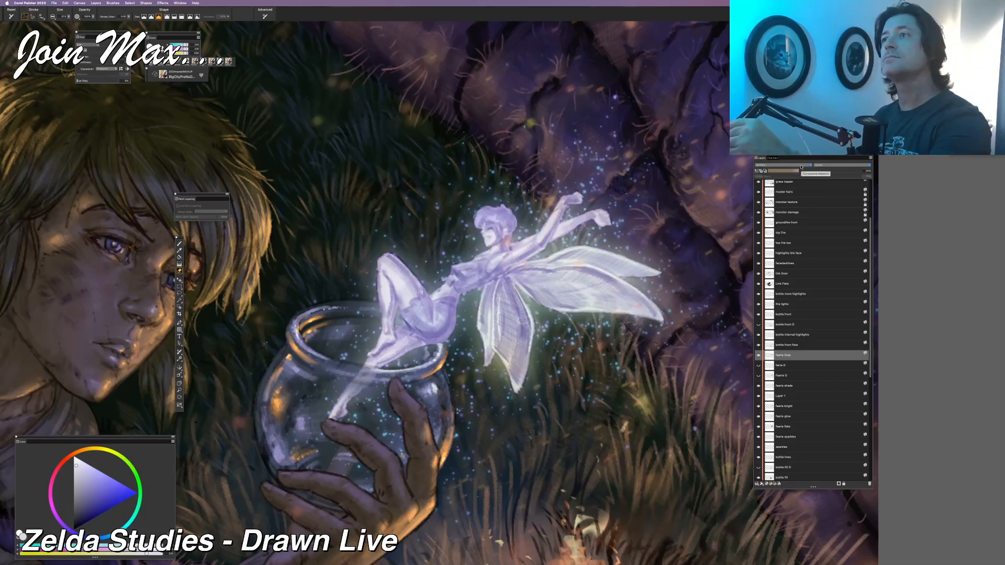
click(804, 173)
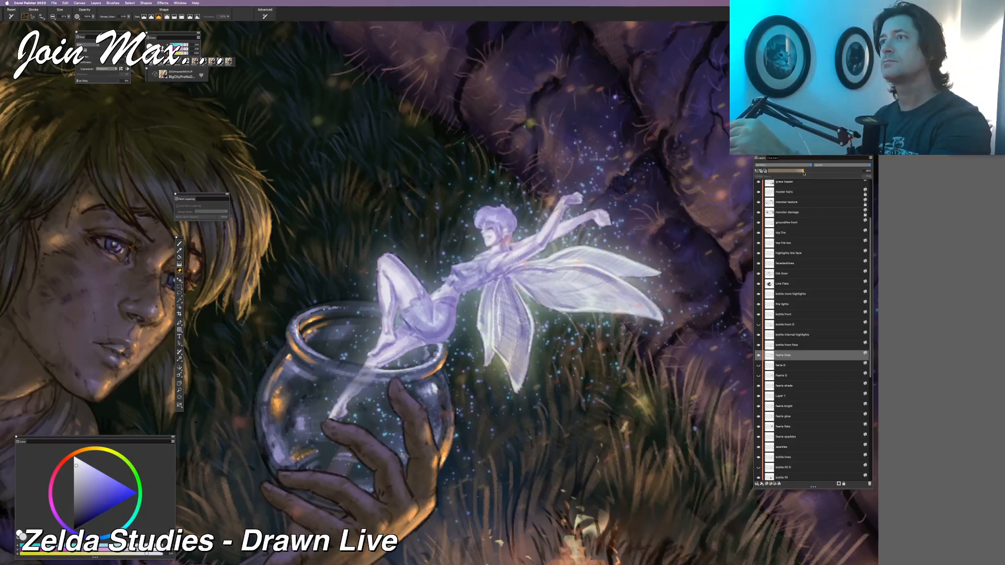
click(807, 174)
click(811, 173)
click(824, 172)
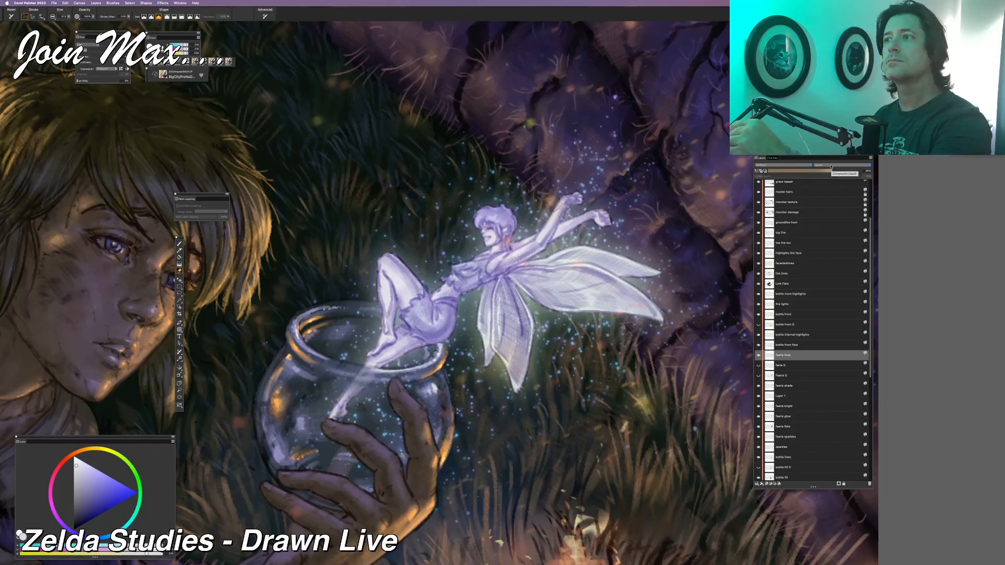
click(832, 171)
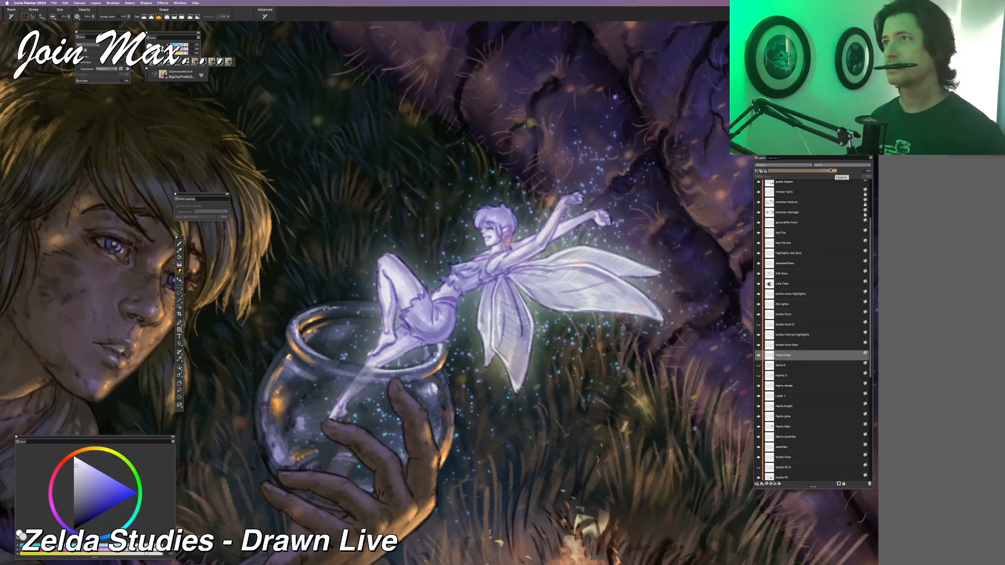
Paste a copy of the fairy's line art as a new layer and fill its lines with white, preserving transparency
key(super+v)
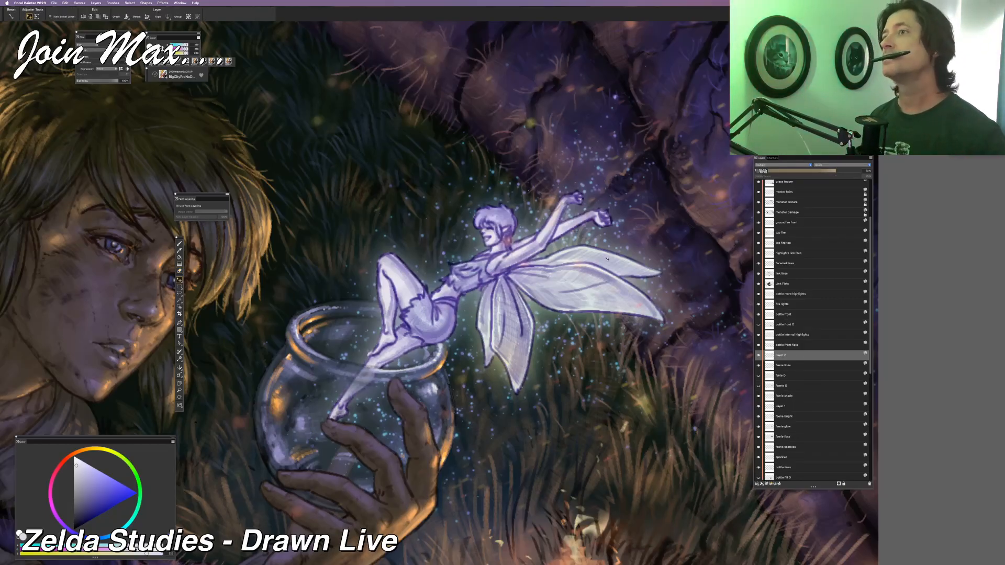
click(73, 459)
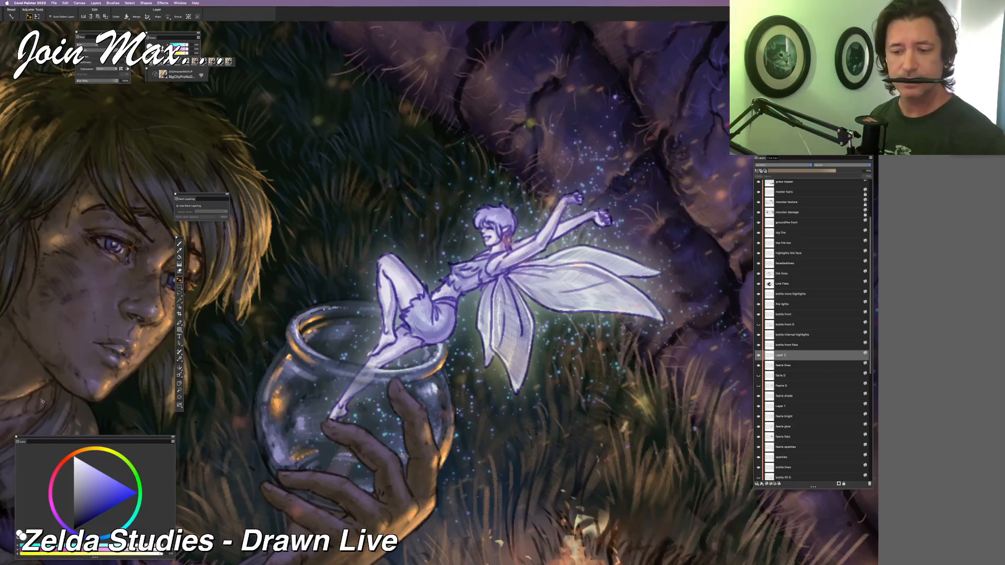
click(757, 172)
key(super+f)
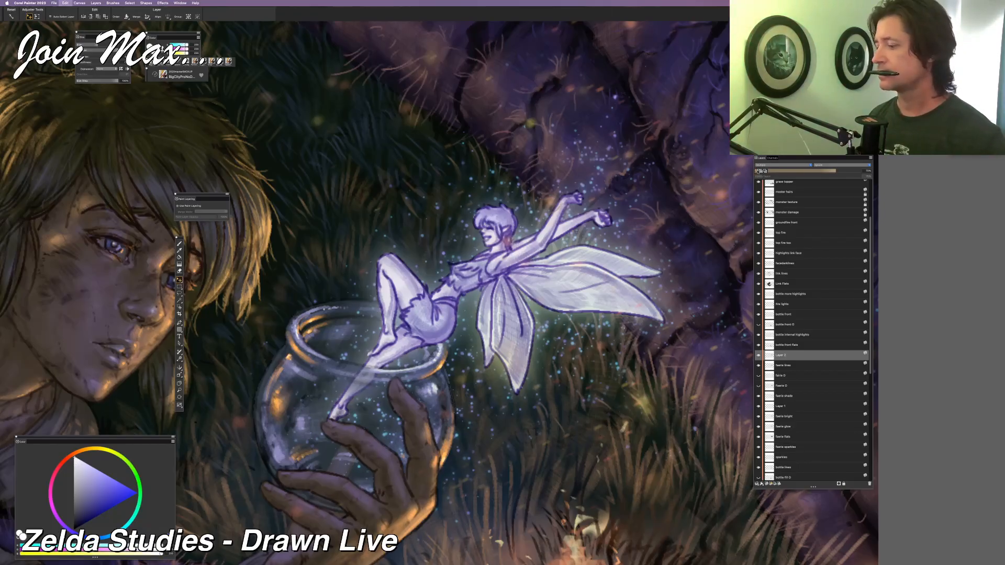
key(Return)
Change the pasted line layer's composite method for a glowing look and raise its opacity to full
click(778, 165)
click(795, 198)
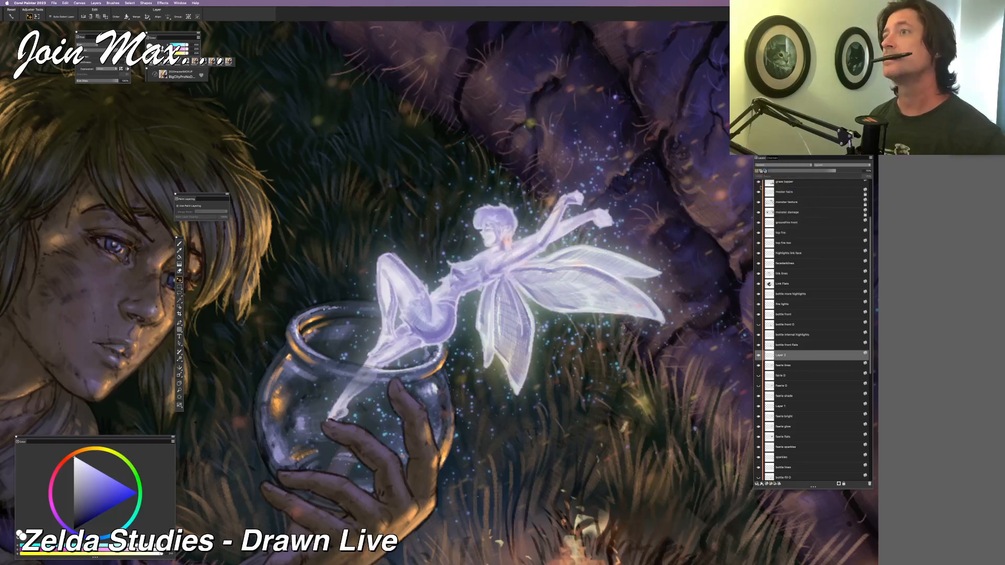
drag(836, 171, 883, 171)
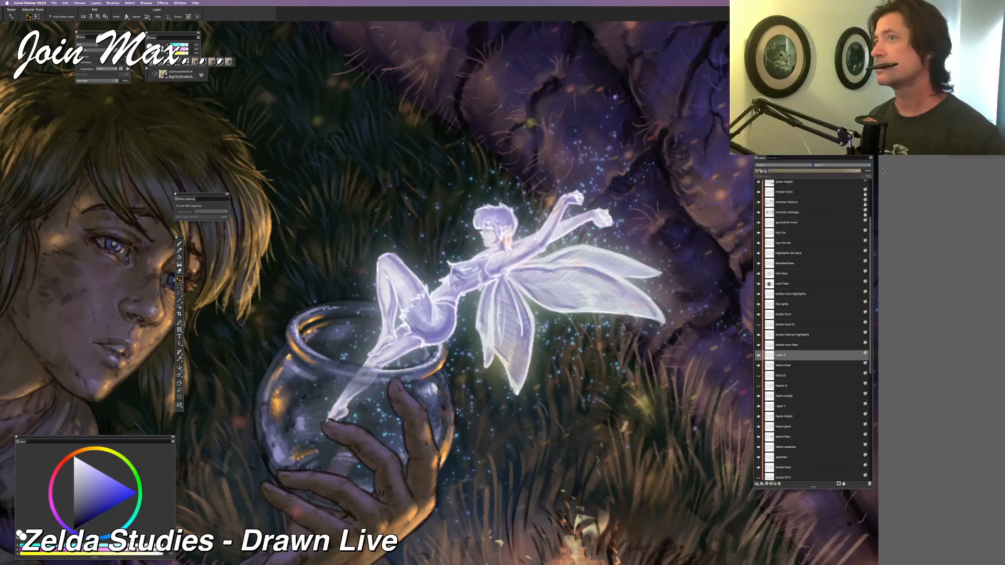
Examine how the fairy's white line glow reads in the whole illustration and up close
key(super+minus)
key(super+minus)
key(super+minus)
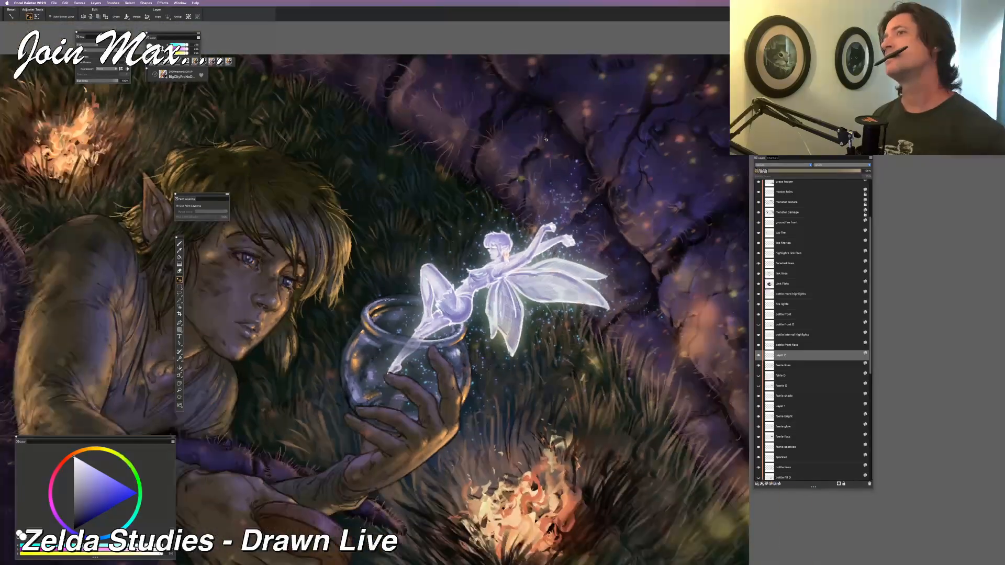
key(super+minus)
key(super+minus)
key(super+minus)
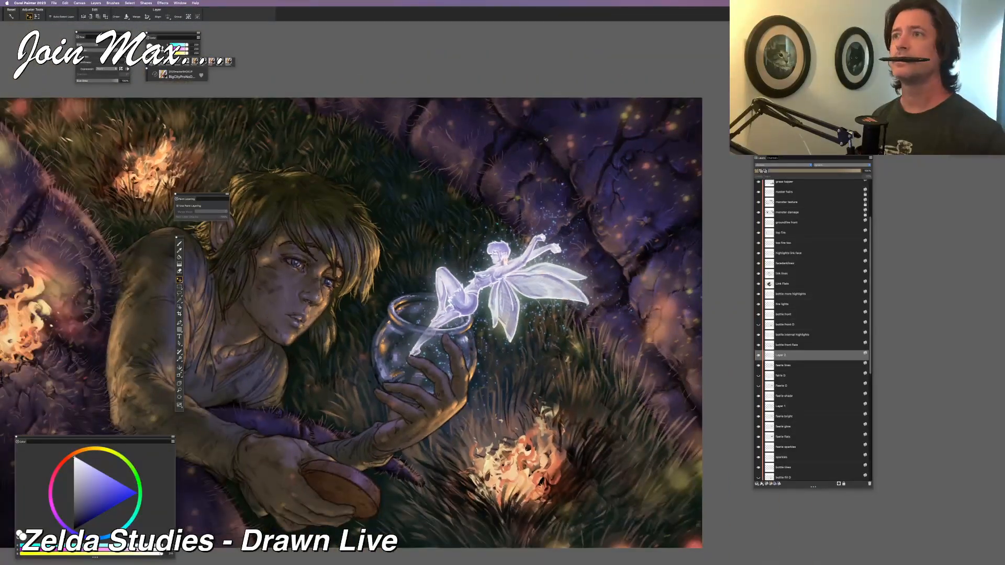
key(super+equal)
key(super+equal)
key(super+equal)
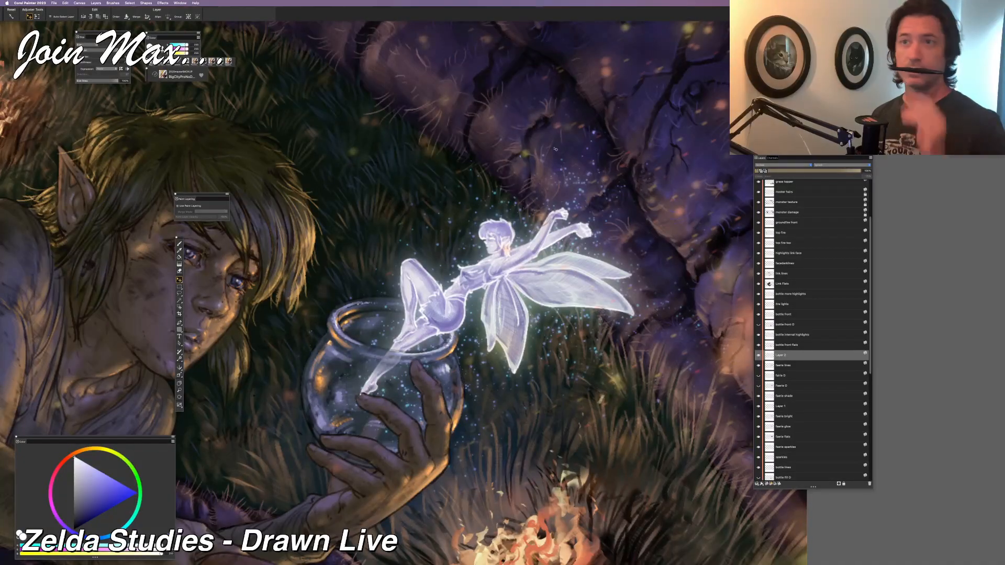
Reduce the white line layer's opacity to roughly half and place it beneath faerie lines, toggling its visibility to compare
click(808, 172)
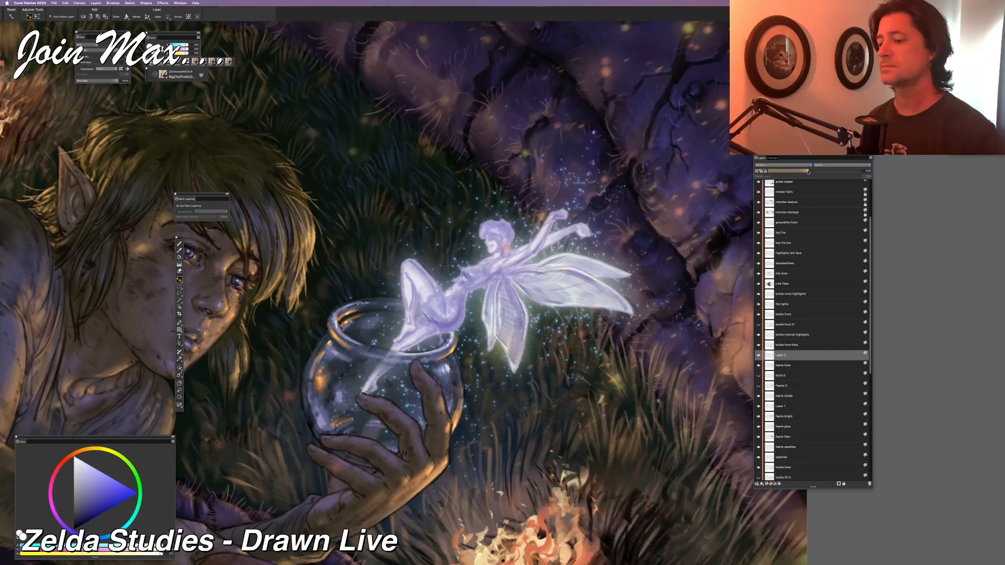
drag(781, 359, 780, 370)
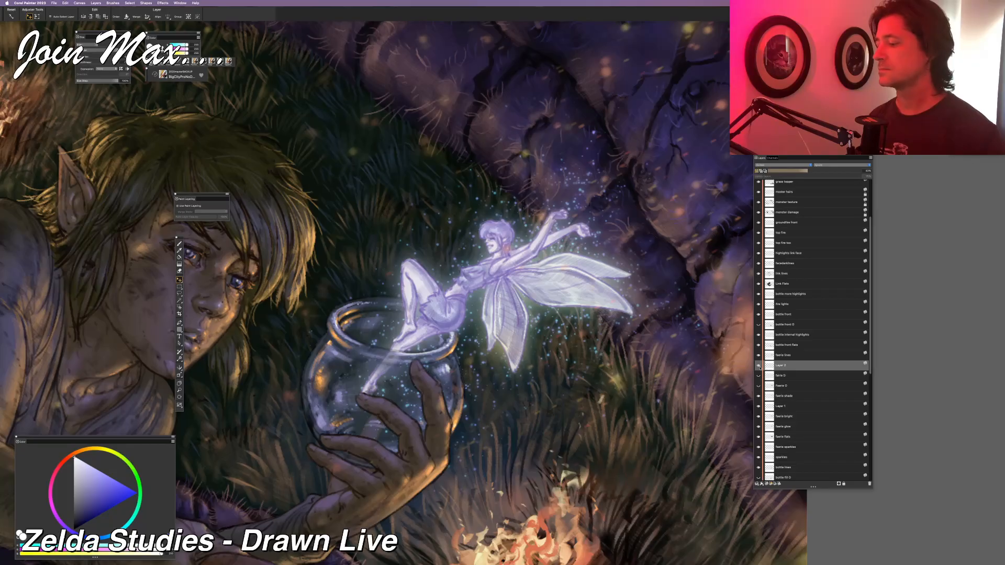
click(759, 367)
click(759, 367)
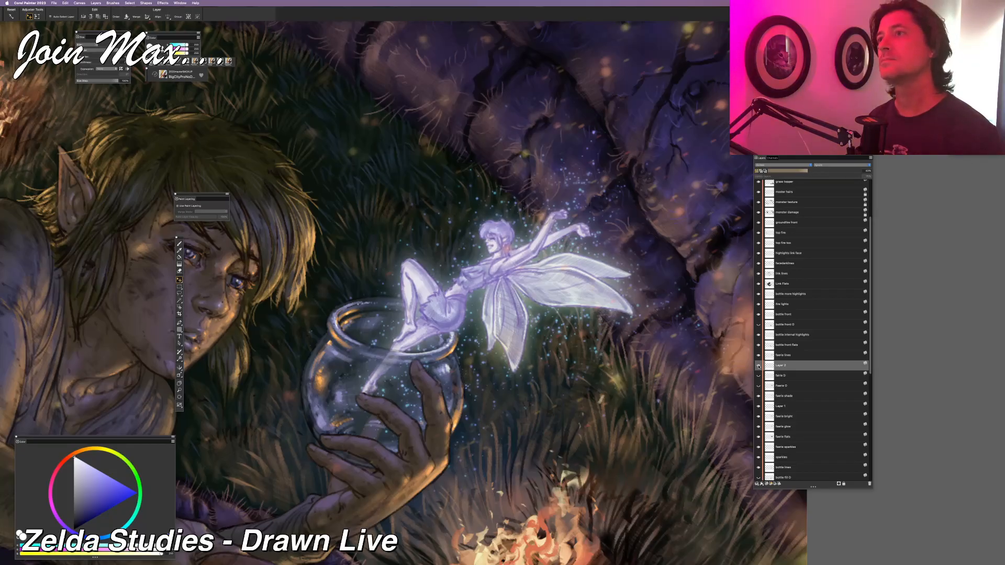
Check the fairy against the whole composition and raise the white line layer's opacity to nearly full
scroll(502, 285, down, 3)
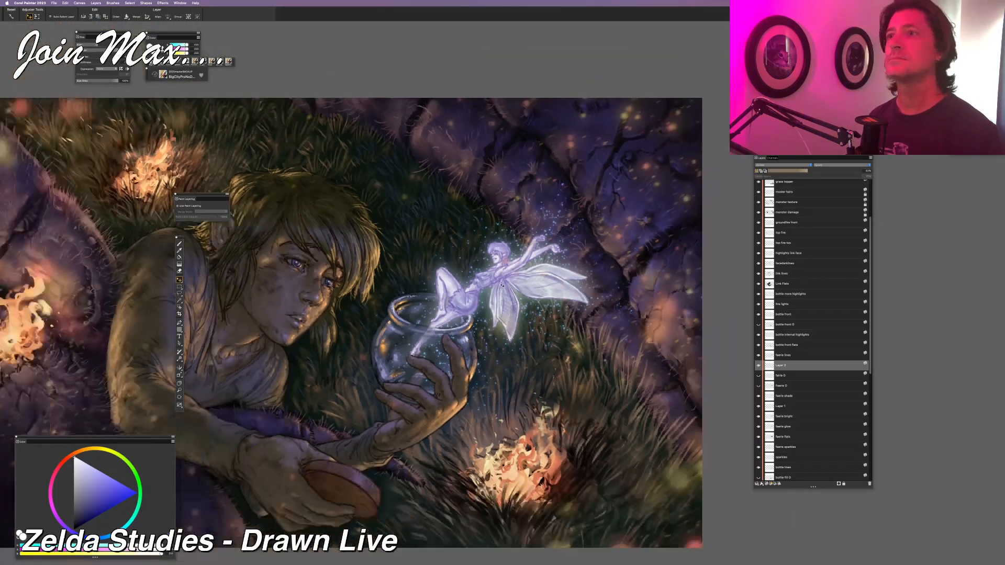
scroll(502, 286, up, 2)
scroll(502, 285, up, 3)
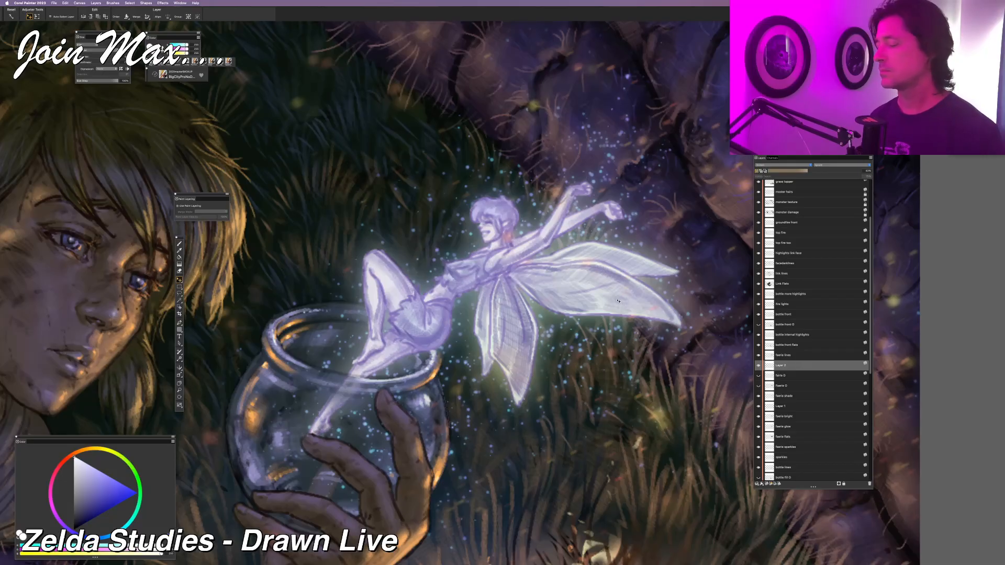
drag(808, 171, 849, 170)
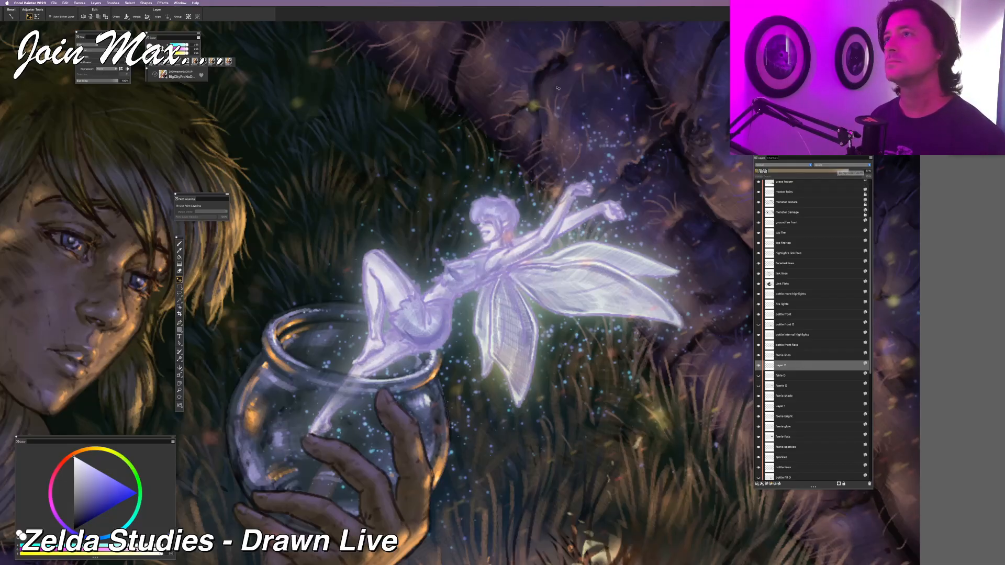
click(162, 2)
mouse_move(170, 37)
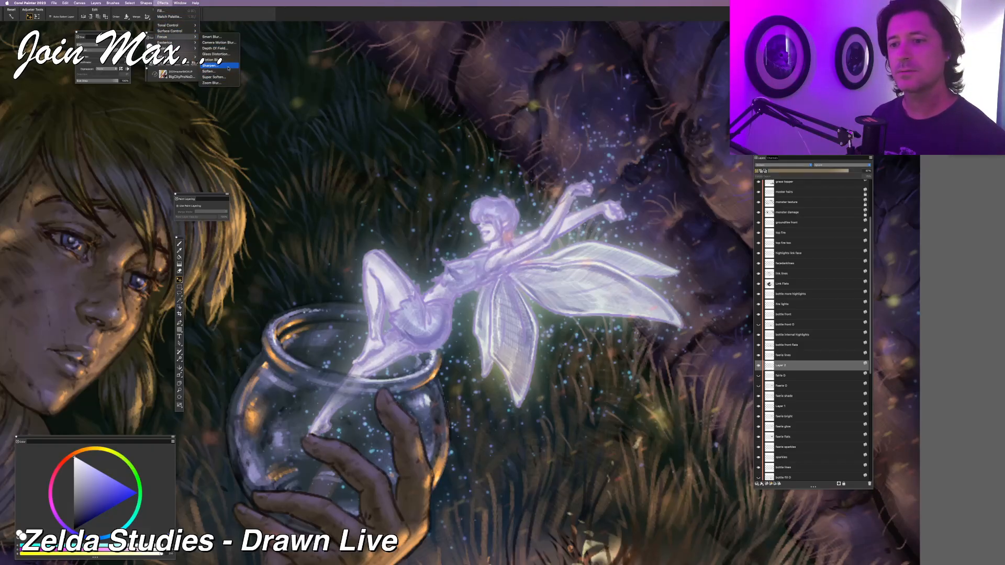
click(227, 72)
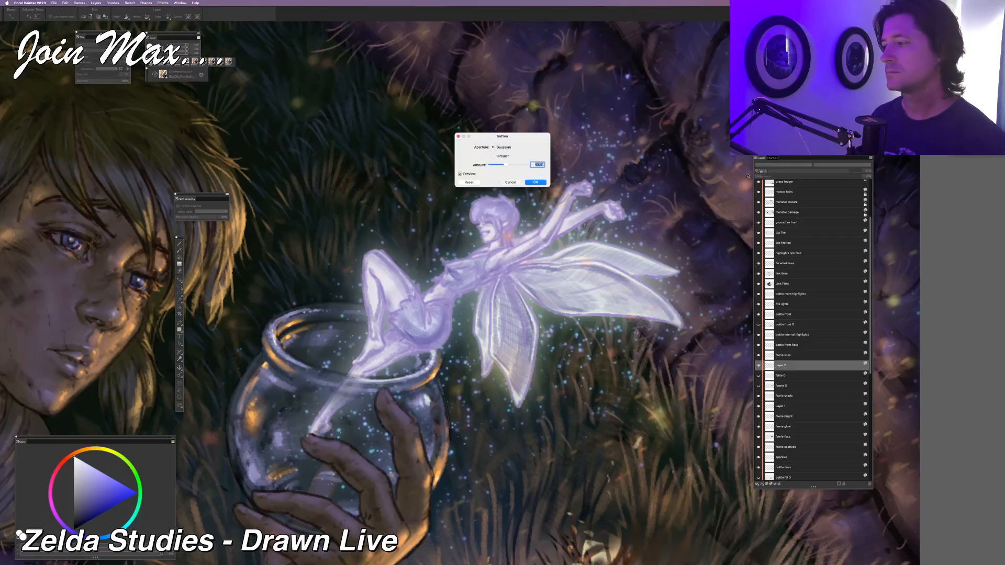
click(513, 182)
Soften the white line layer slightly using the Soften effect with a Gaussian aperture and a low amount
click(163, 3)
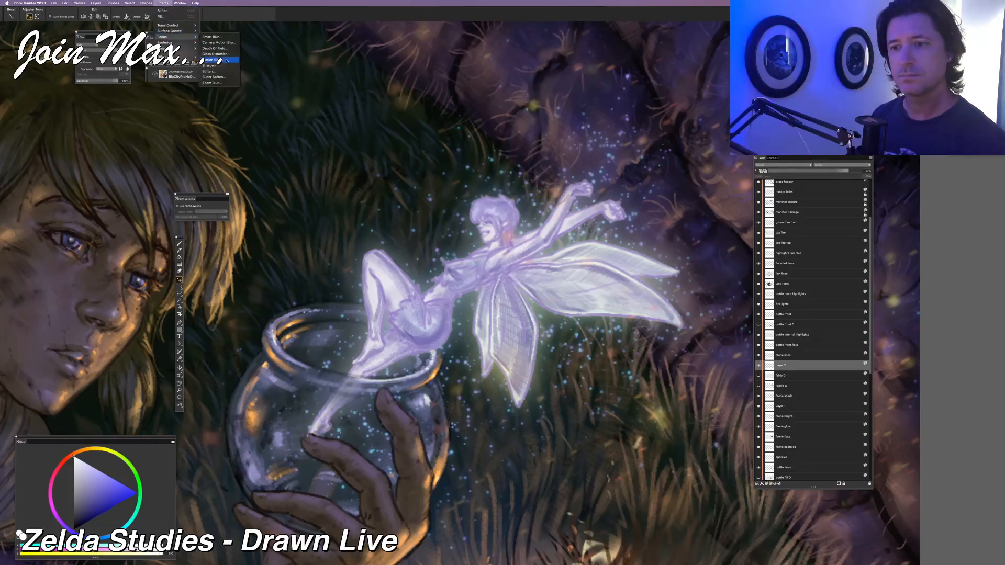
click(227, 72)
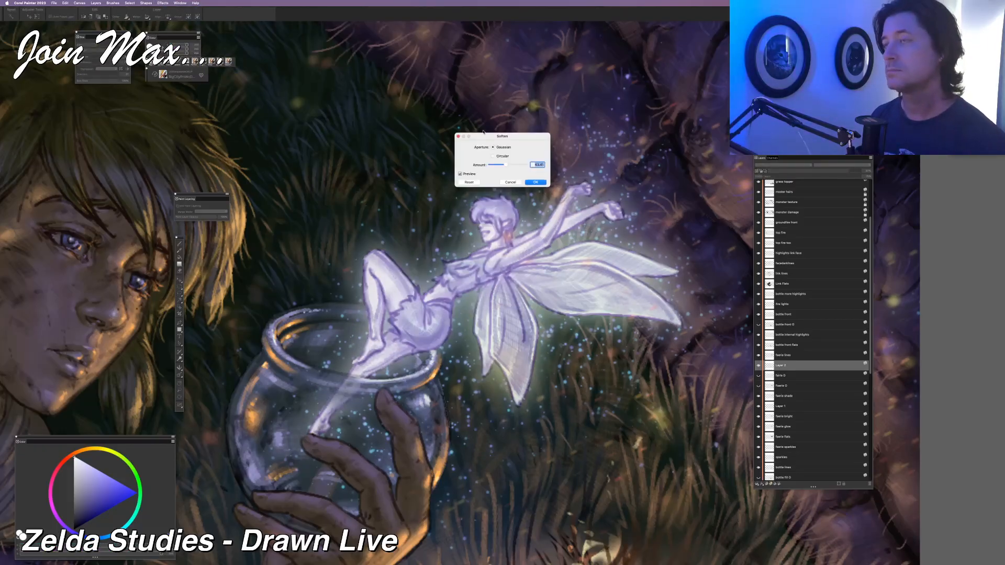
drag(505, 165, 491, 166)
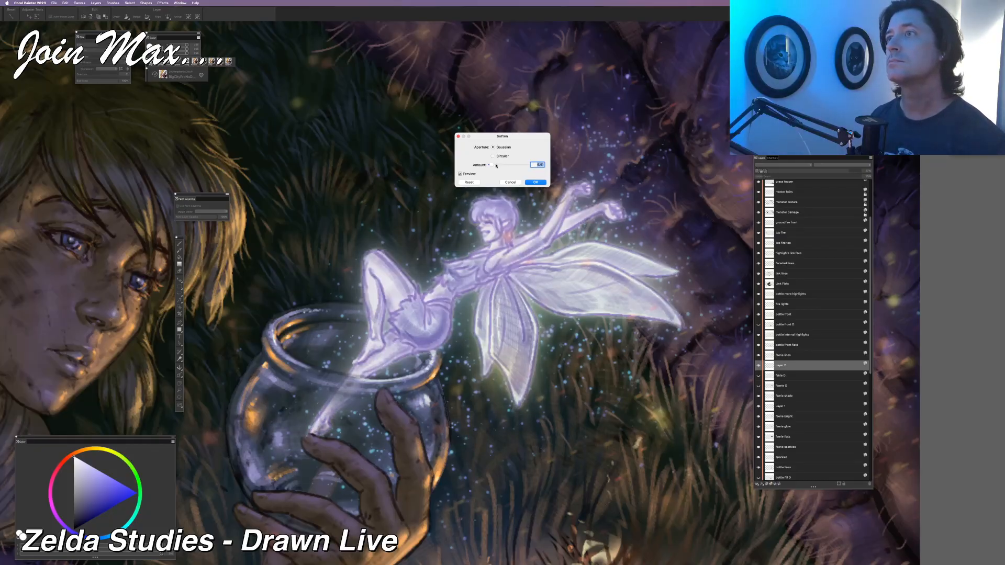
drag(496, 166, 492, 166)
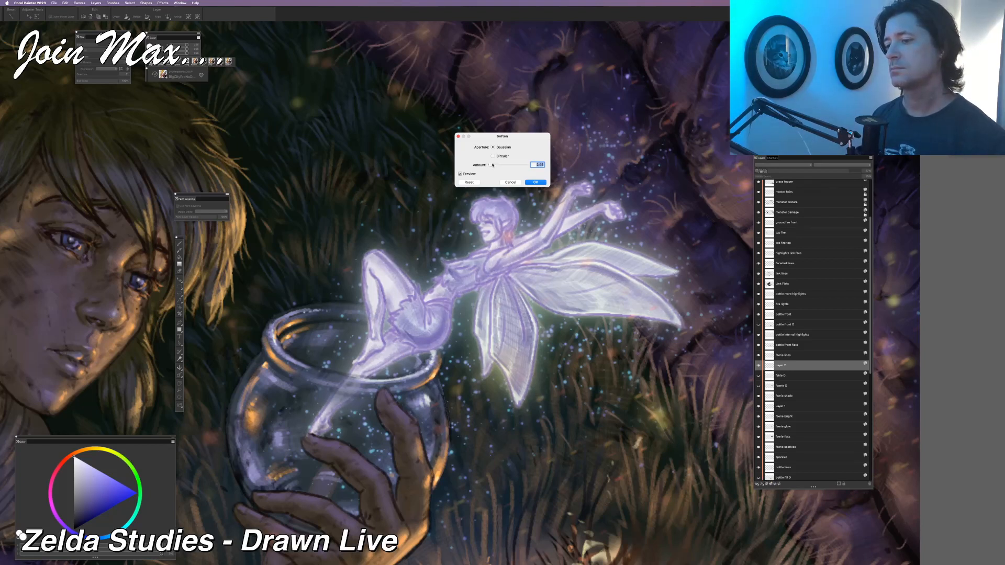
drag(493, 166, 495, 166)
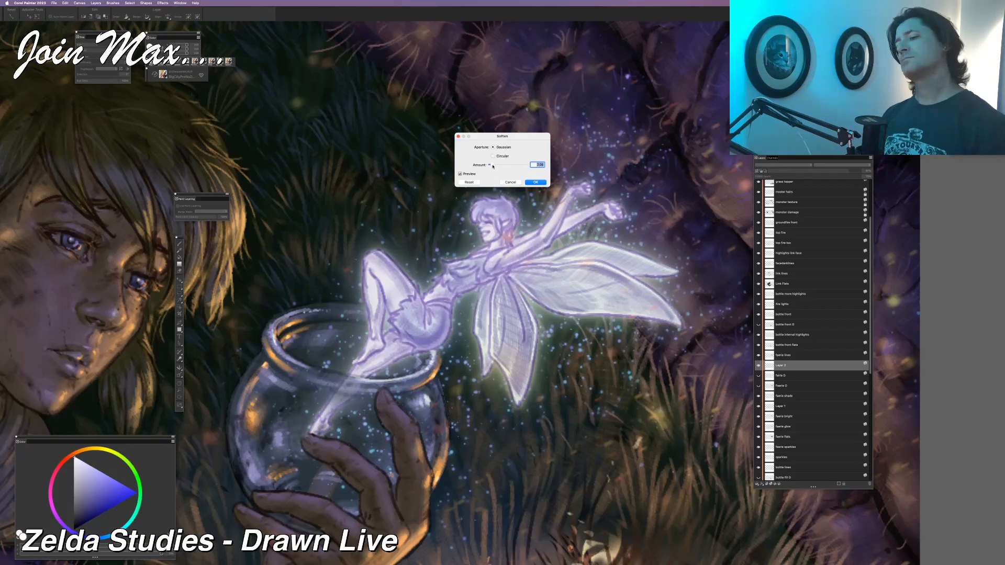
drag(495, 165, 496, 166)
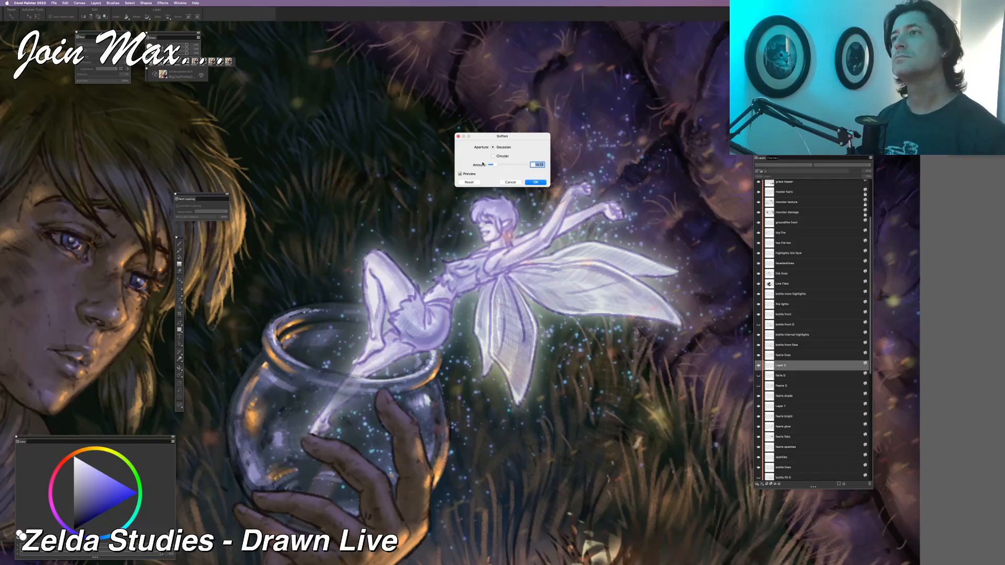
drag(490, 165, 495, 164)
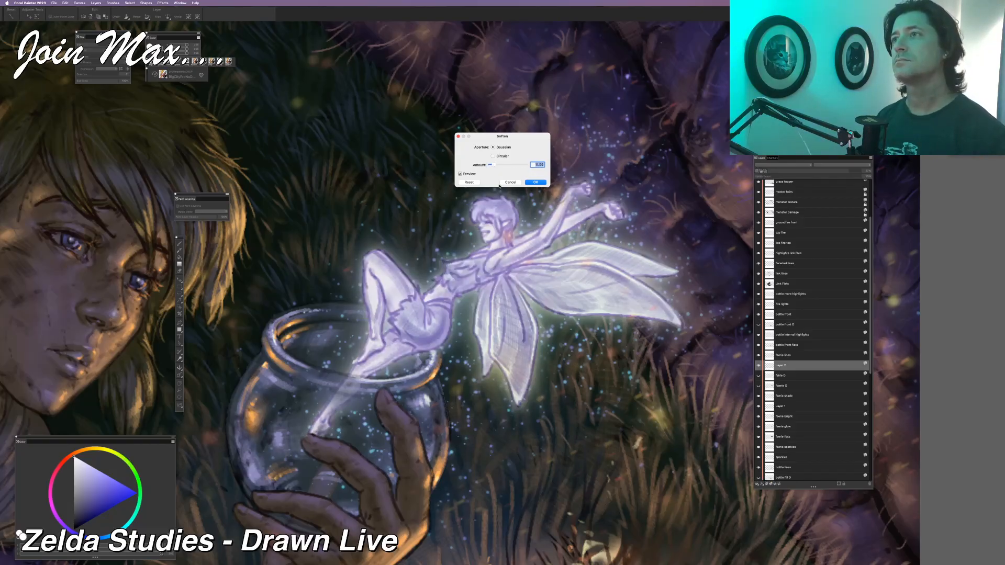
click(535, 182)
Check the softened white line glow against the whole illustration and hide that layer
scroll(559, 234, down, 5)
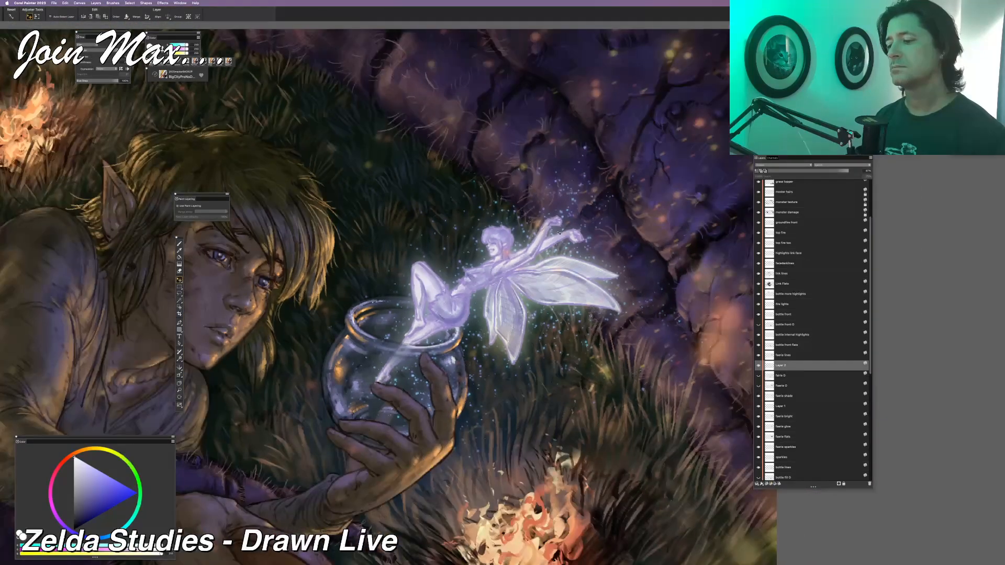
scroll(559, 234, down, 2)
scroll(559, 233, down, 2)
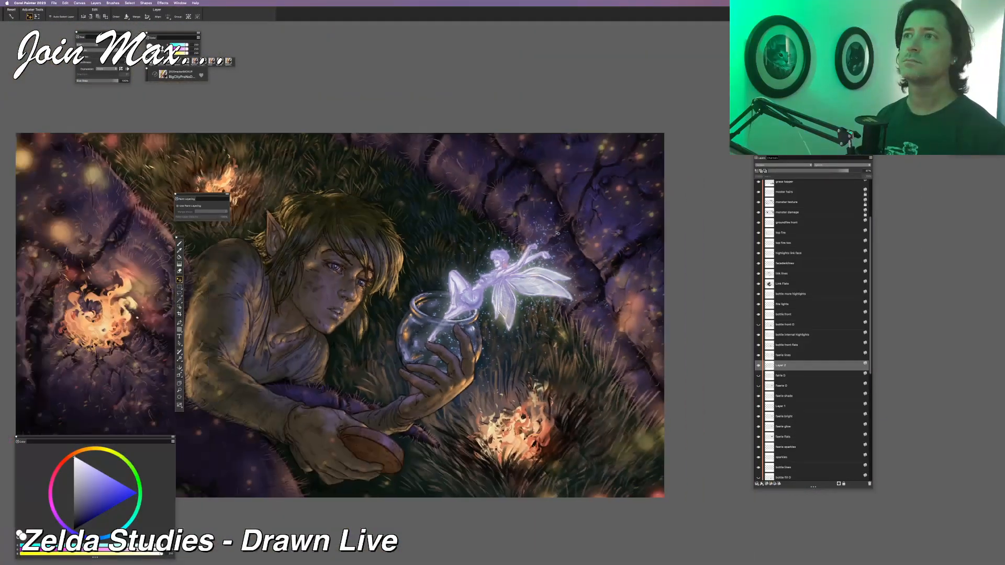
scroll(556, 233, up, 4)
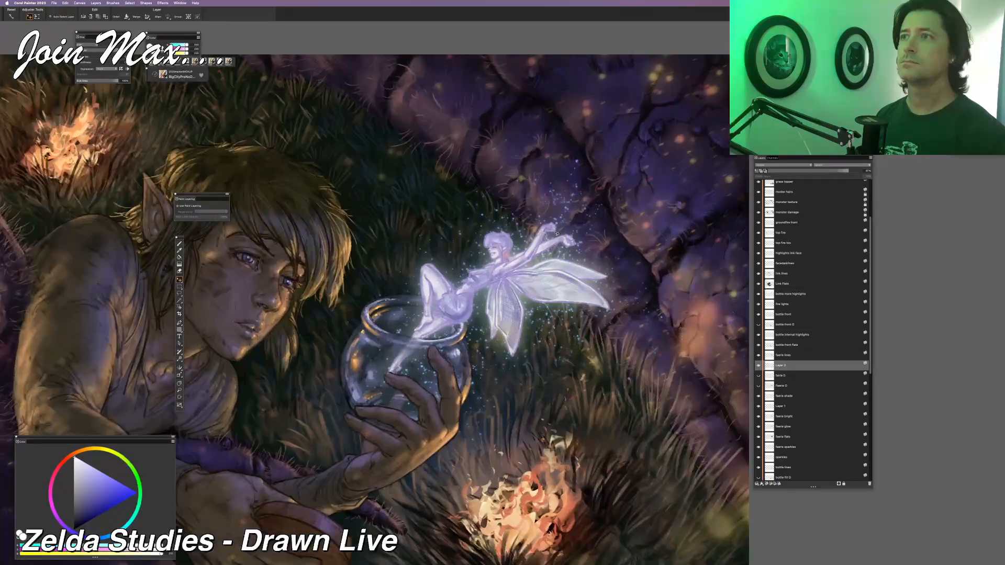
click(758, 366)
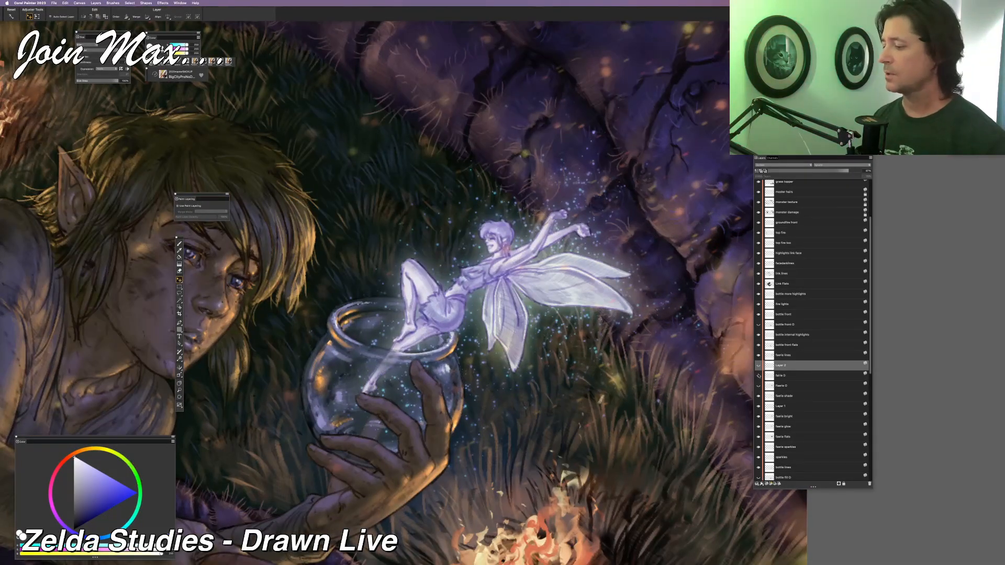
Compare the hidden fairy layers by toggling their visibility and move the grey-shaded fairy layer above the faerie lines layer
click(758, 376)
click(759, 376)
click(758, 376)
click(758, 376)
click(758, 386)
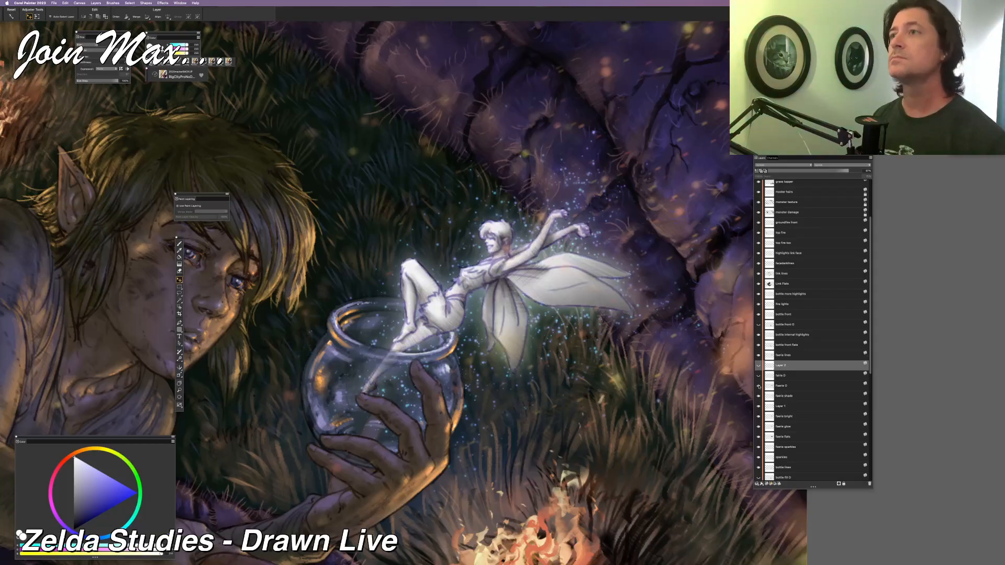
click(758, 385)
click(758, 386)
drag(758, 385, 782, 355)
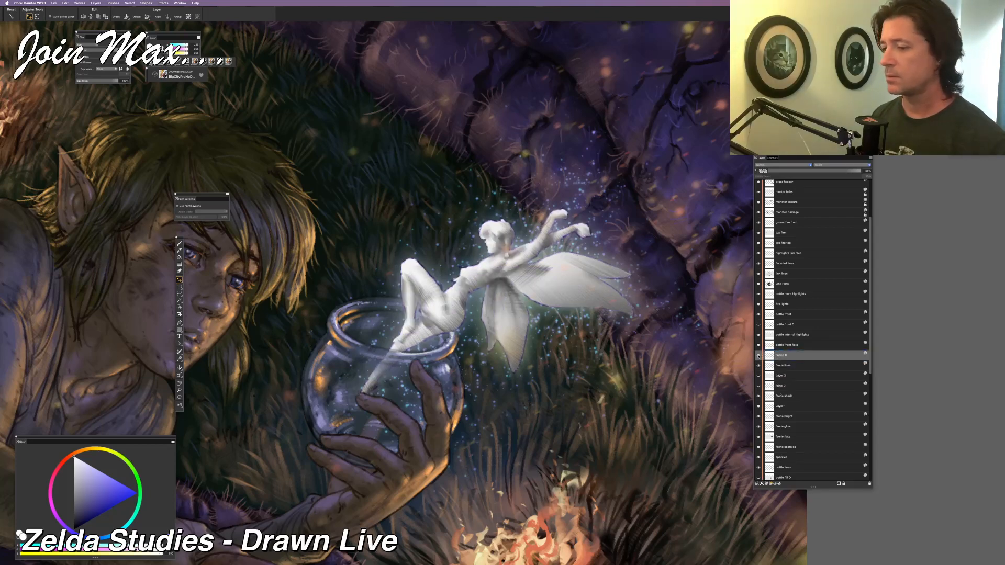
Compare the grey-shaded fairy layer on and off, set its composite method to Overlay and lower its opacity to just over half
click(758, 355)
click(759, 355)
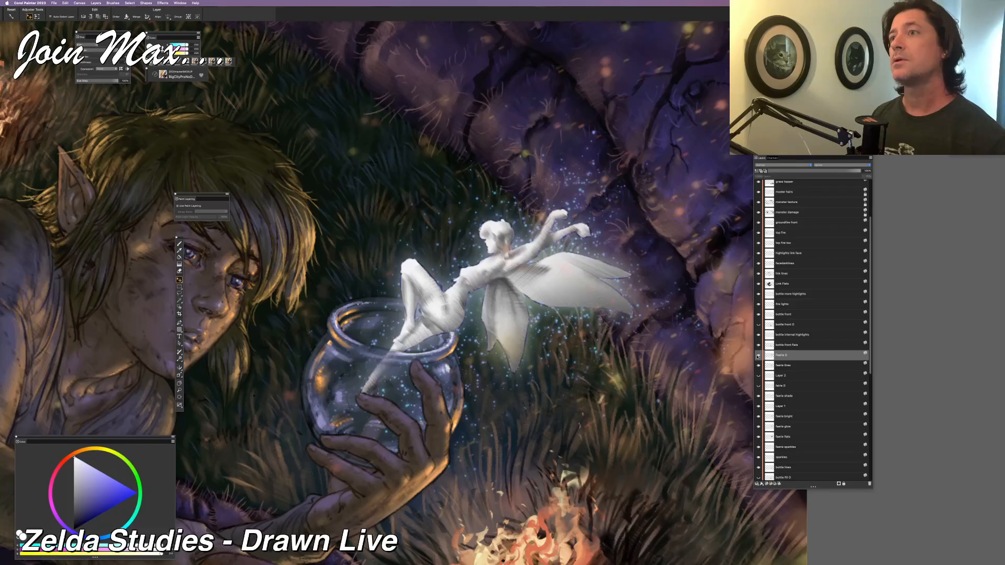
click(758, 356)
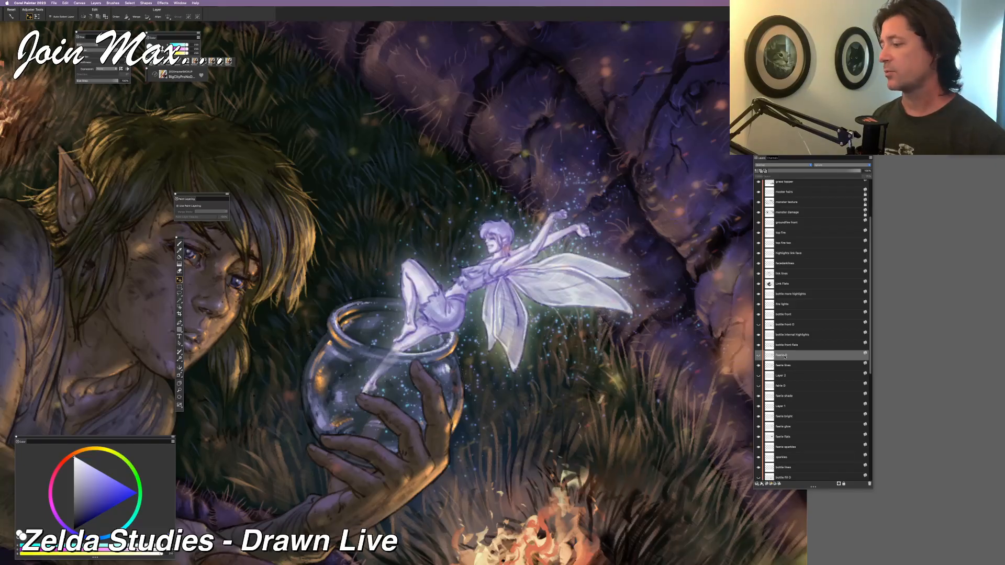
click(759, 356)
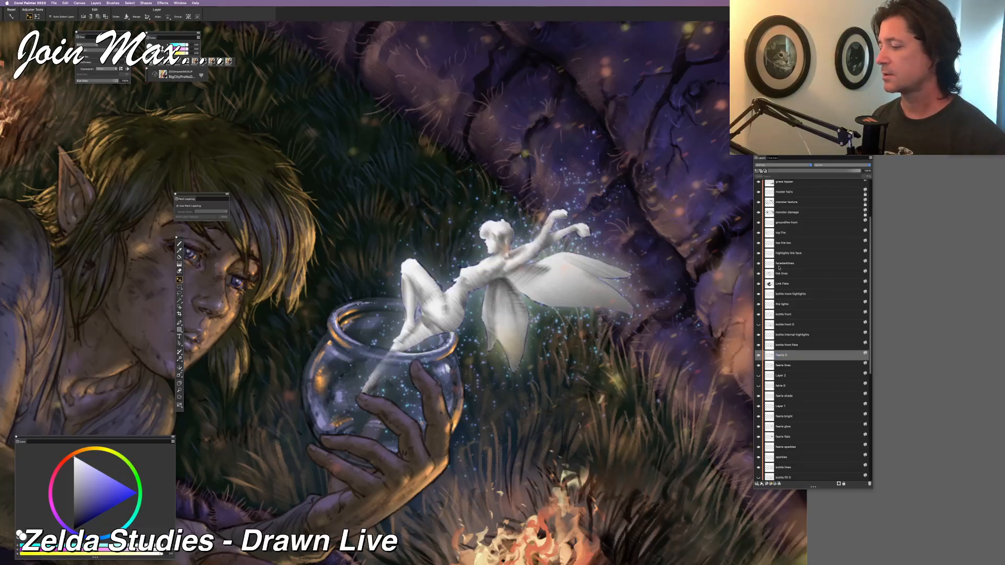
click(778, 164)
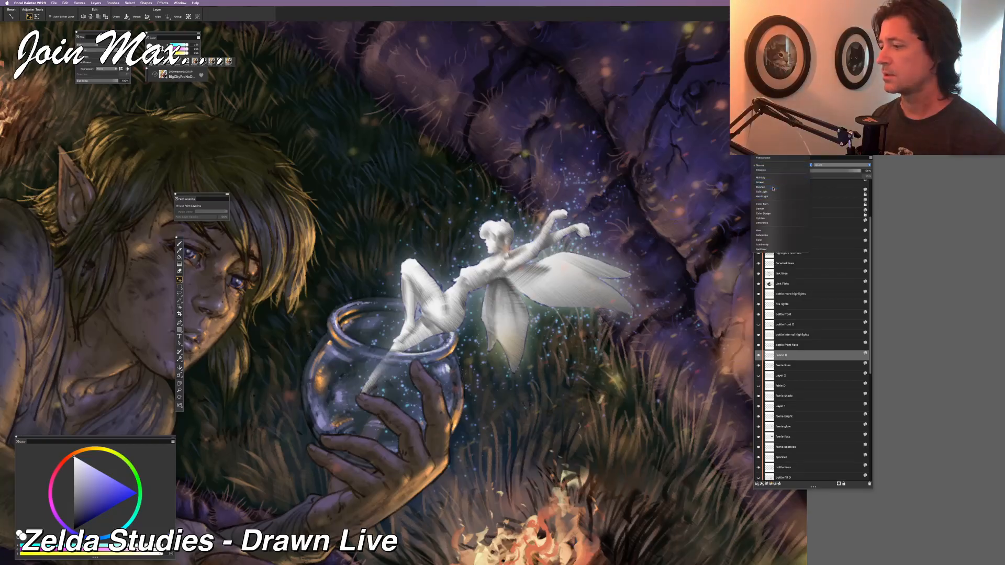
click(773, 187)
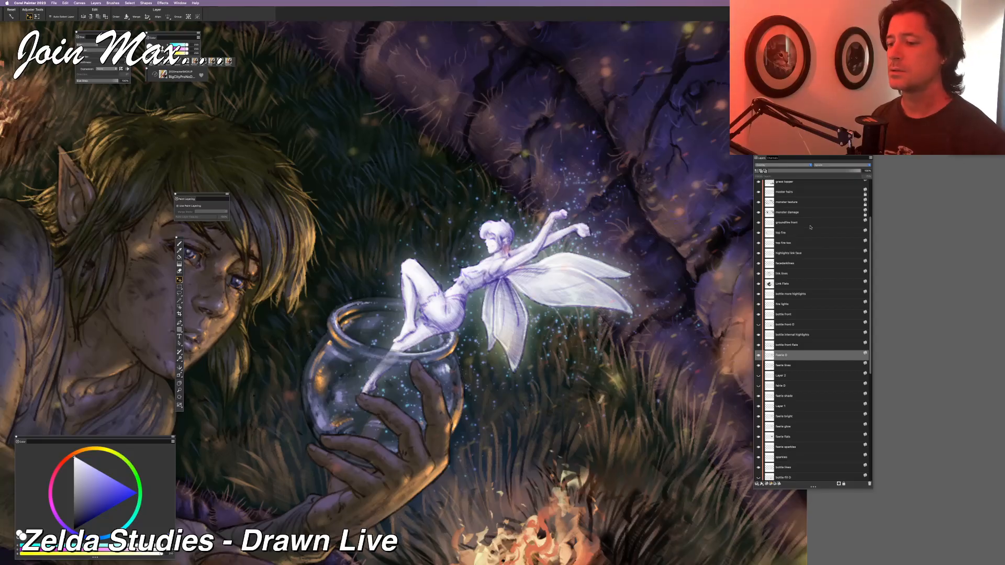
drag(861, 171, 821, 171)
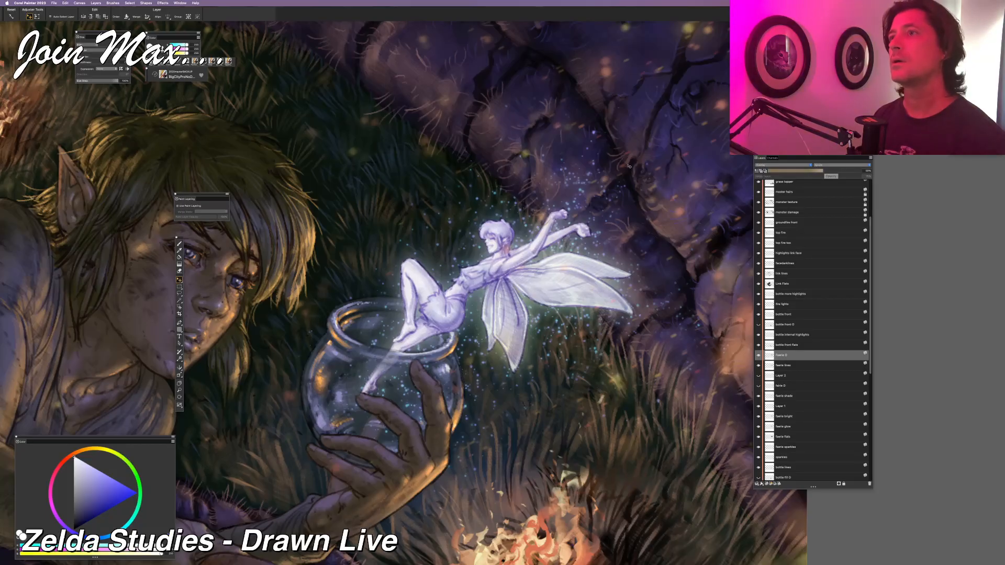
Check the fairy against the whole composition and raise the Overlay shading layer's opacity to nearly 90%
key(super+0)
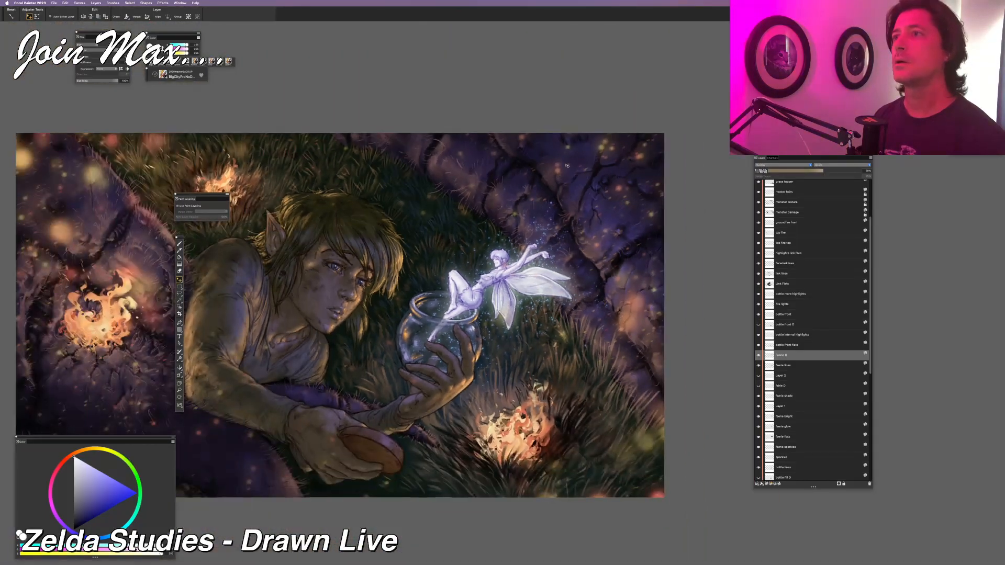
key(super+equal)
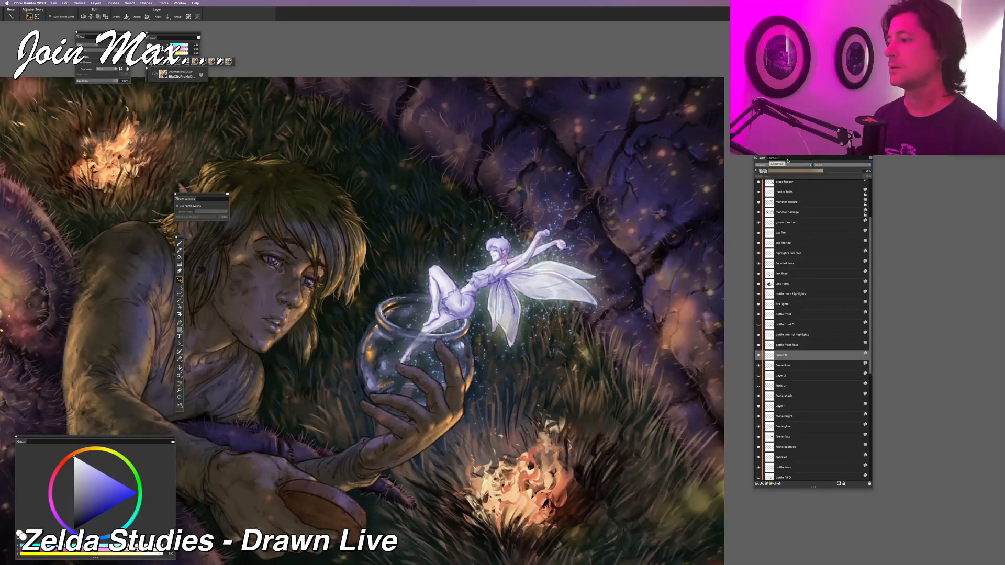
click(842, 171)
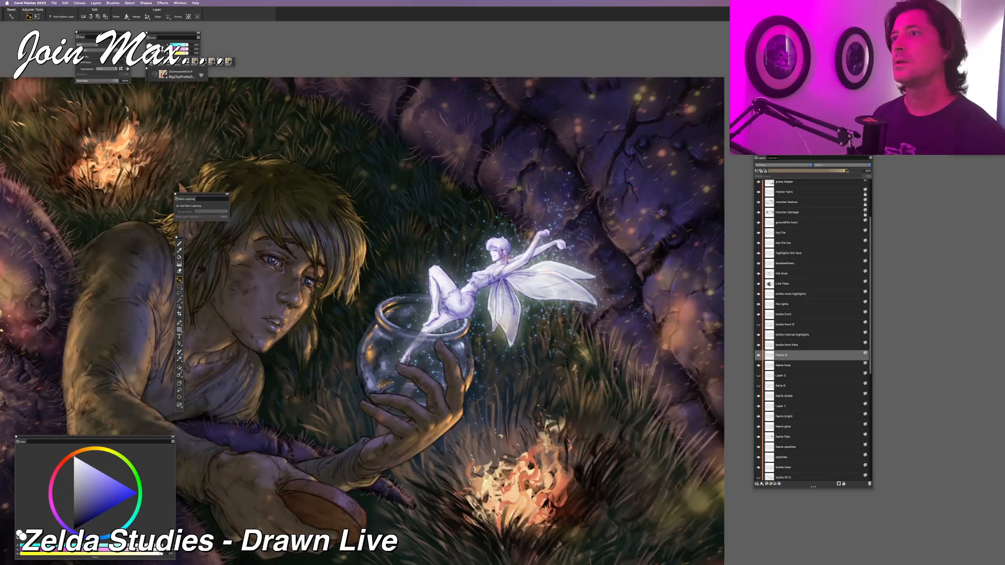
click(851, 171)
key(super+minus)
key(super+minus)
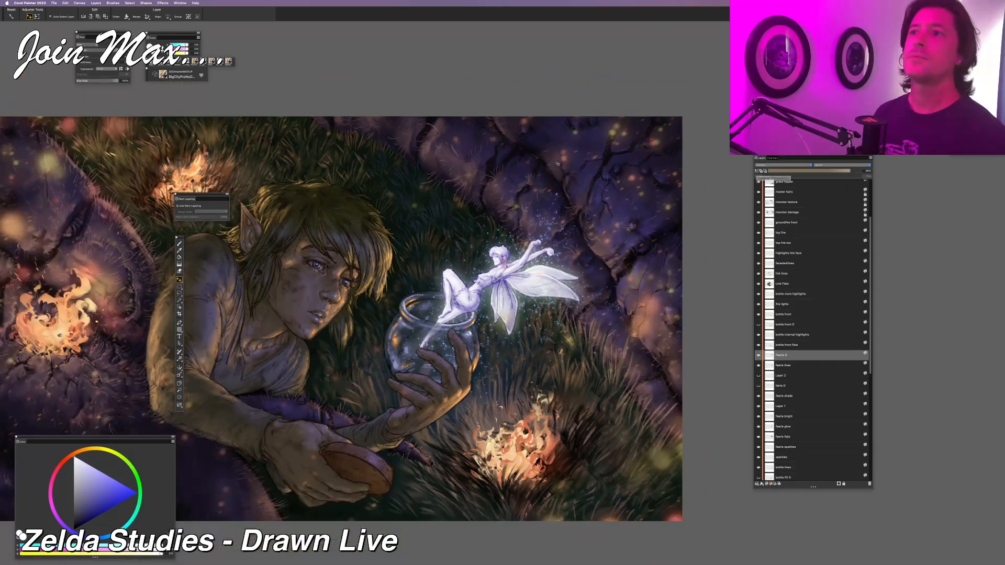
Try the Multiply composite method on the selected faerie layer, comparing the faerie with that layer hidden and shown
key(super+minus)
key(super+minus)
key(super+equal)
key(super+equal)
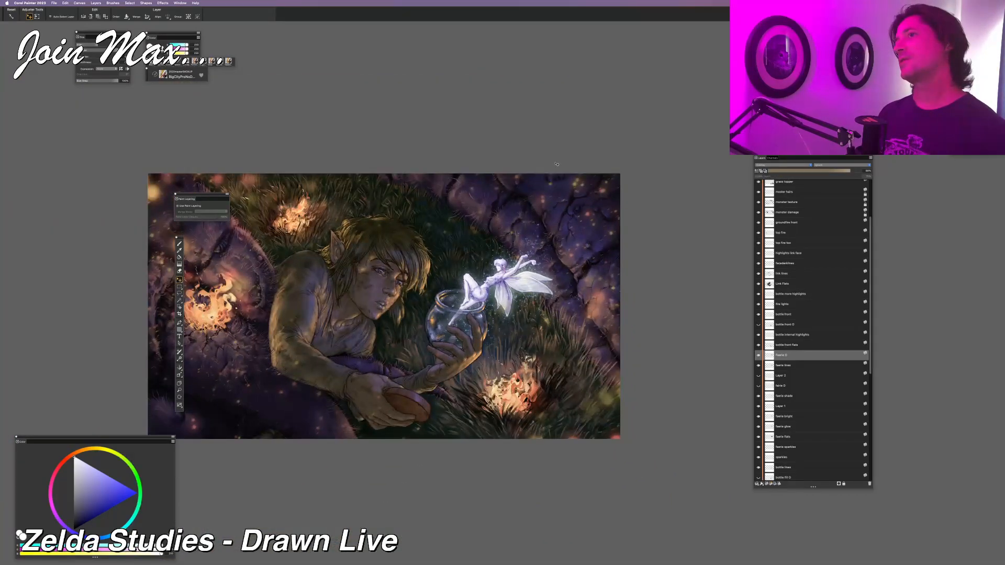
key(super+equal)
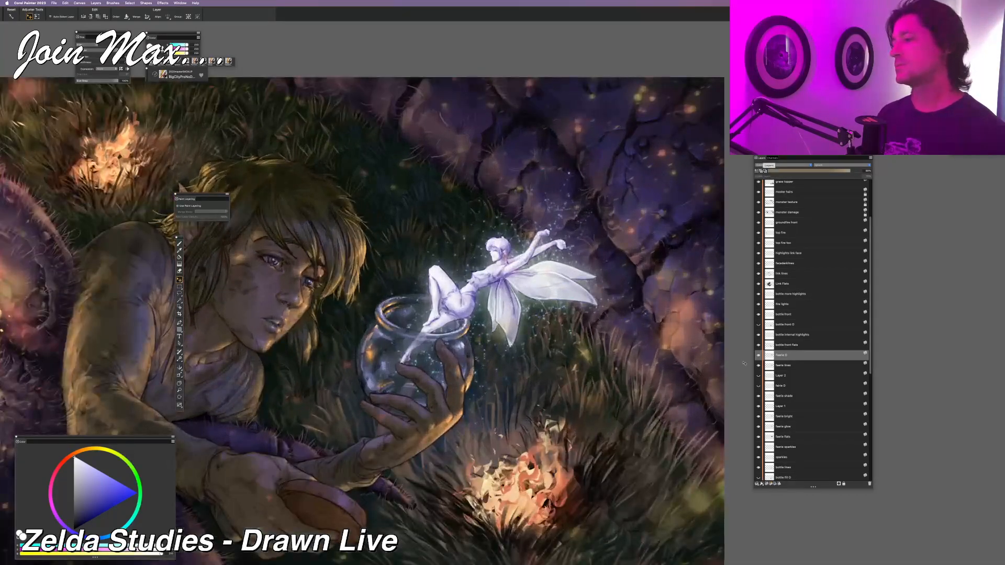
click(759, 355)
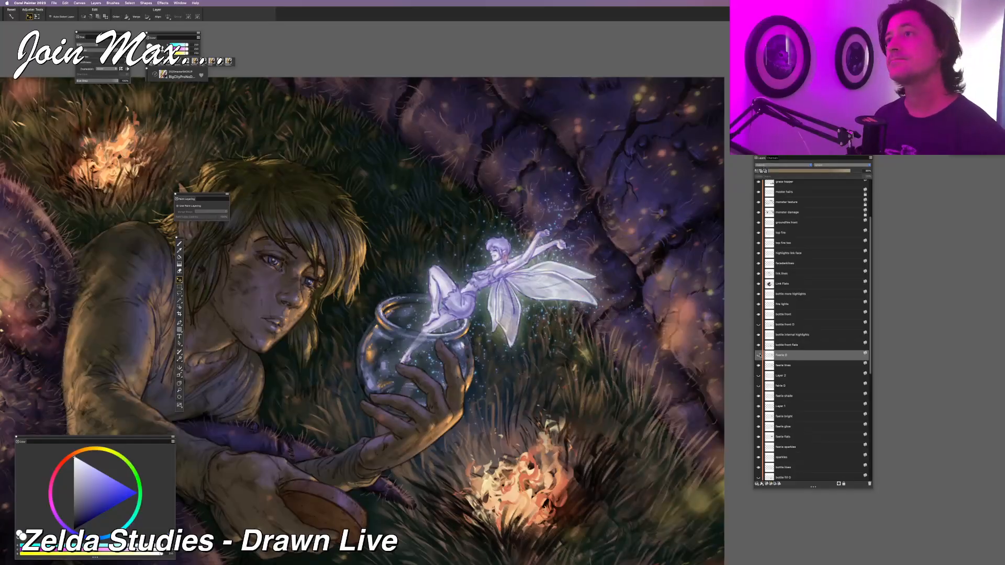
click(766, 165)
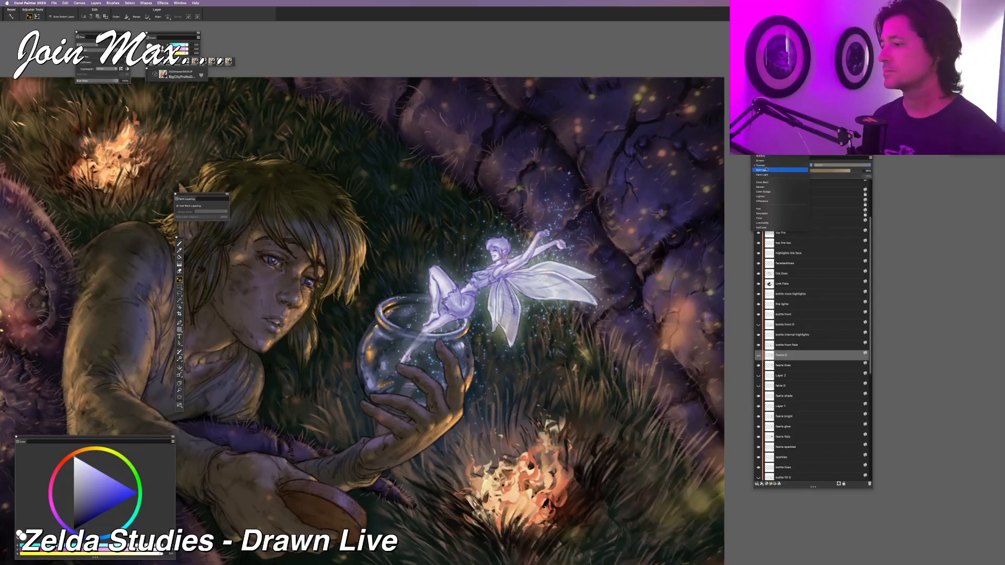
click(764, 157)
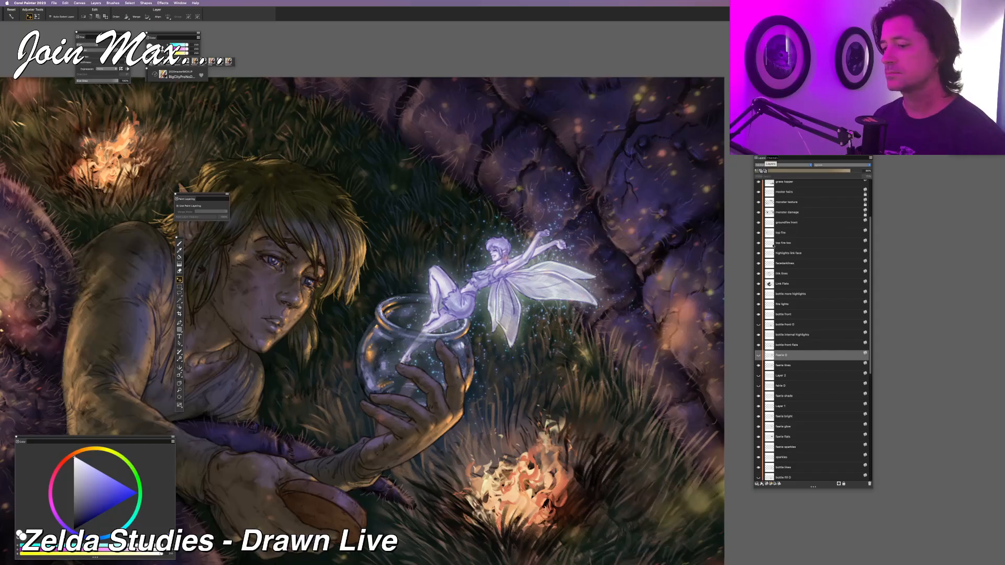
click(758, 355)
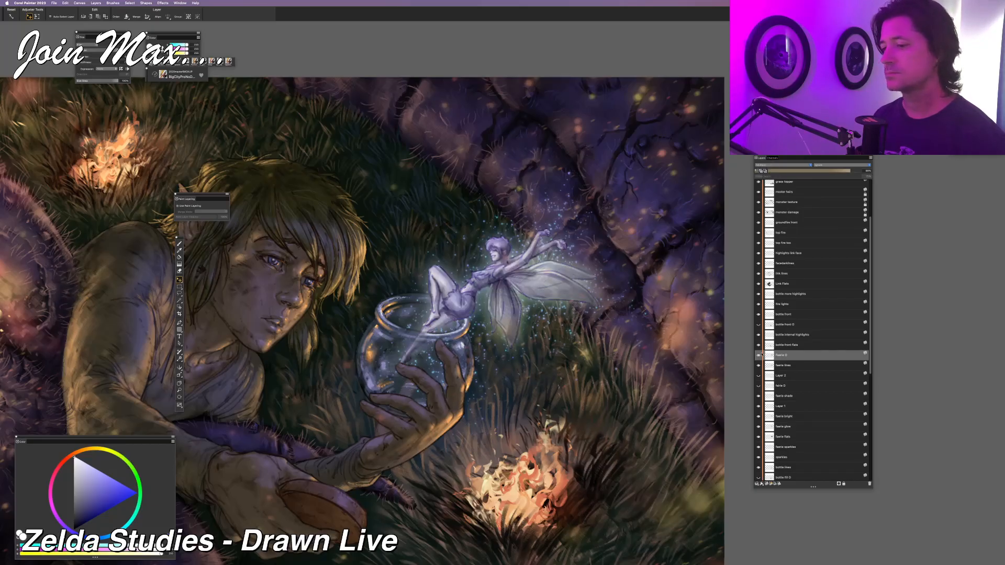
Set the selected faerie layer's composite method to Screen and reduce its opacity to a faint level
click(793, 165)
click(787, 170)
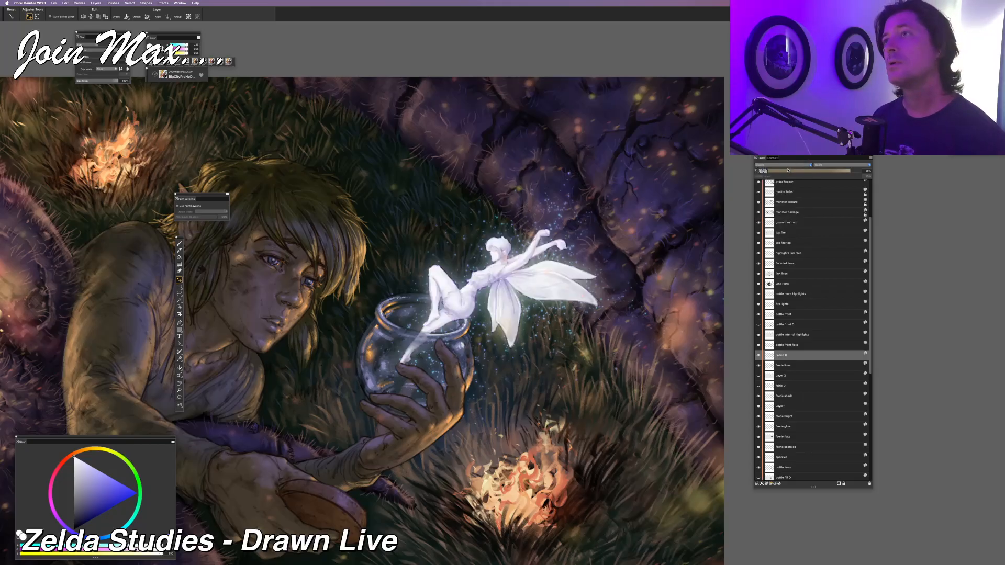
click(788, 171)
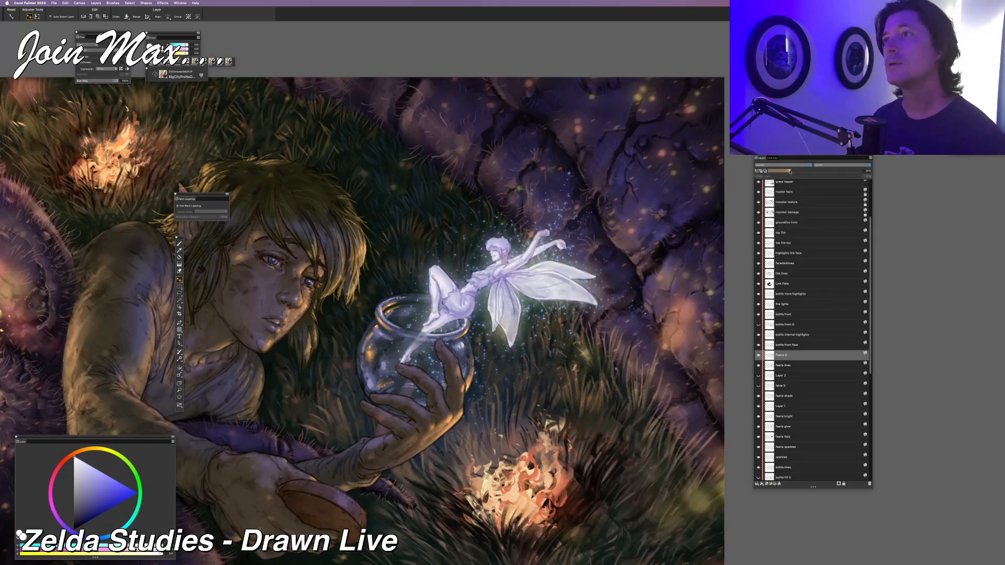
drag(789, 171, 774, 173)
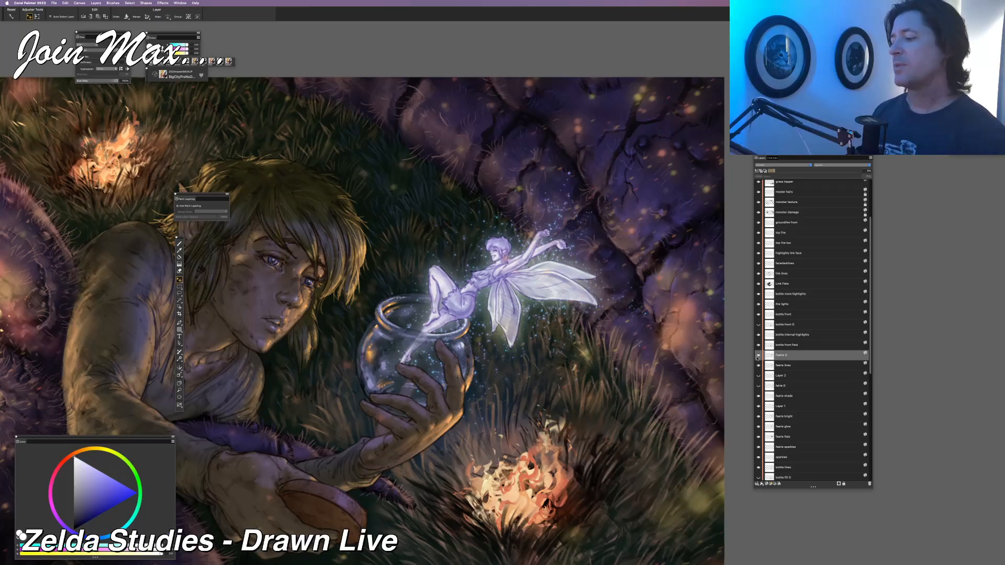
Check the whole painting, comparing the jar with and without the bottle front flats and bottle internal highlights layers
scroll(583, 329, down, 3)
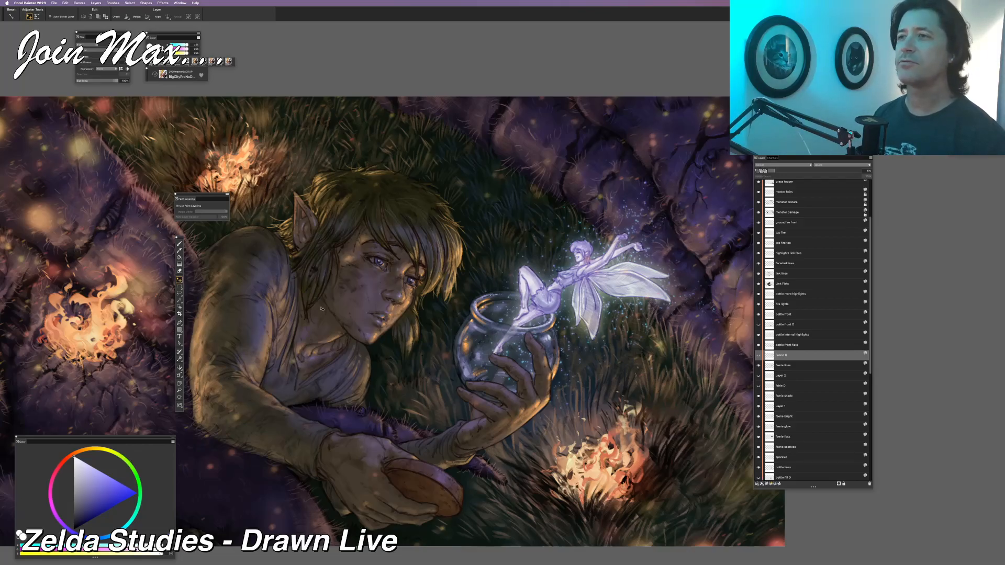
key(super+minus)
key(super+minus)
key(super+equal)
key(super+equal)
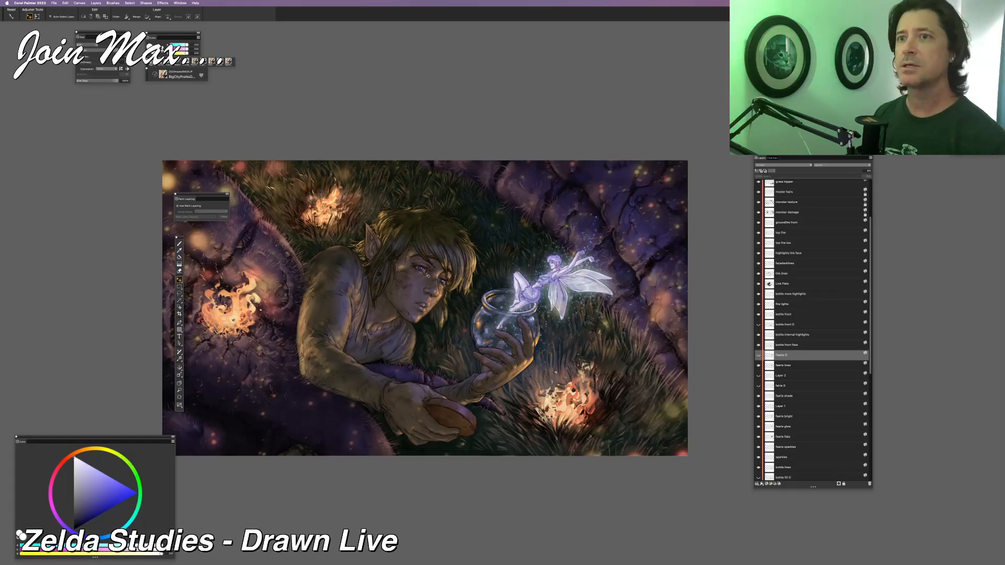
key(super+plus)
key(super+plus)
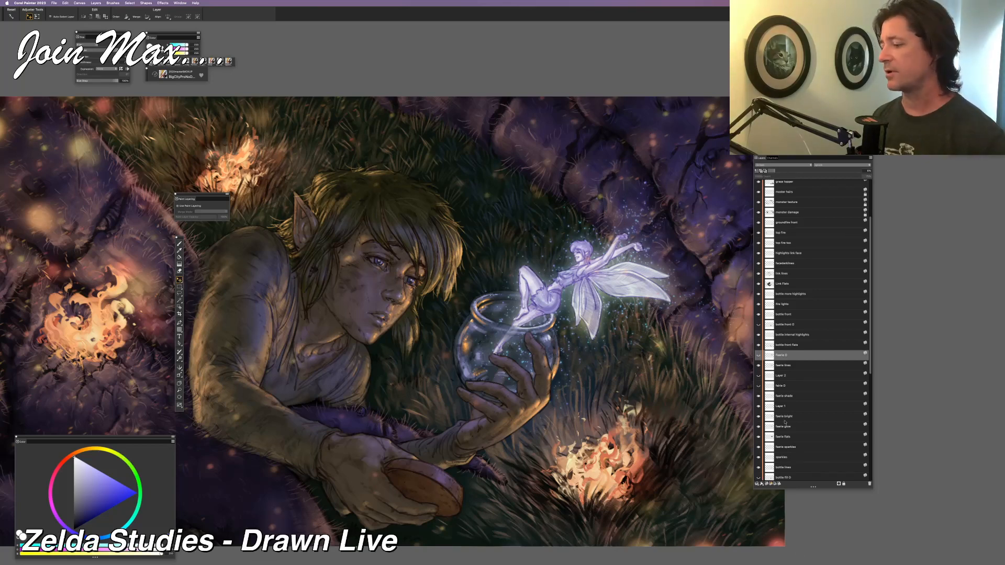
click(757, 345)
click(758, 346)
click(759, 336)
click(758, 335)
click(758, 335)
click(759, 336)
click(758, 335)
click(759, 336)
Add a layer above bottle internal highlights, set its composite method to Screen and lower its opacity
click(795, 336)
key(super+shift+n)
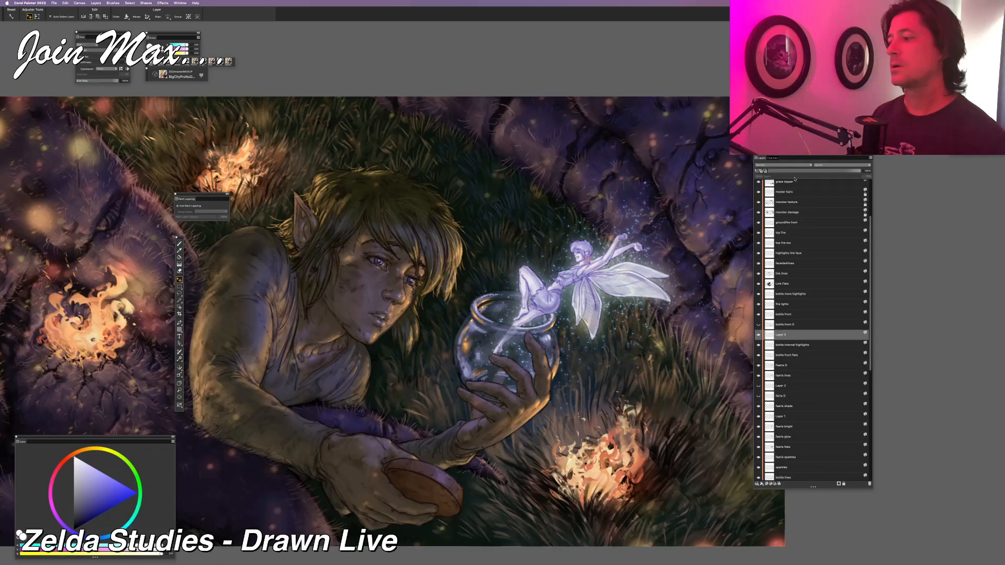
click(783, 165)
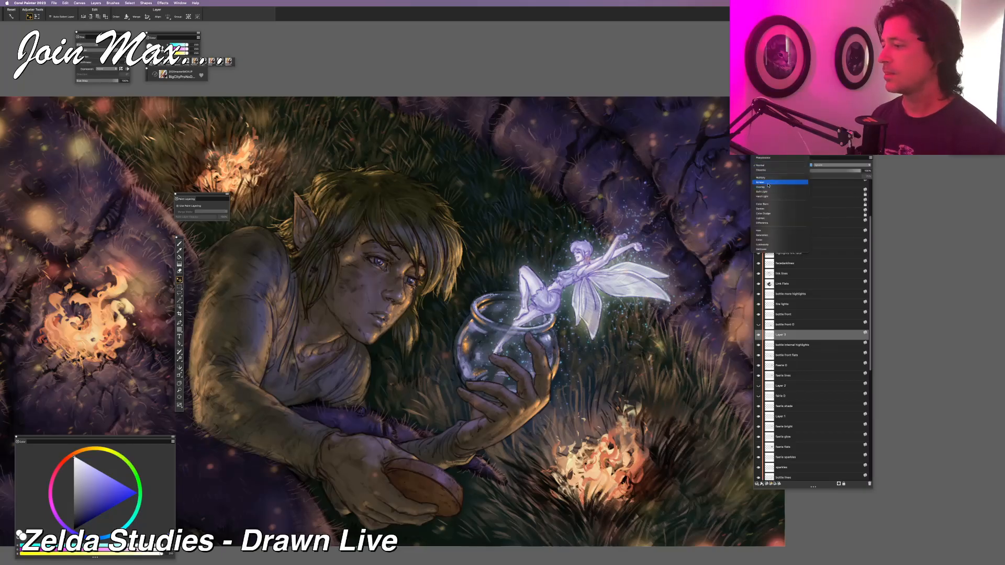
click(767, 183)
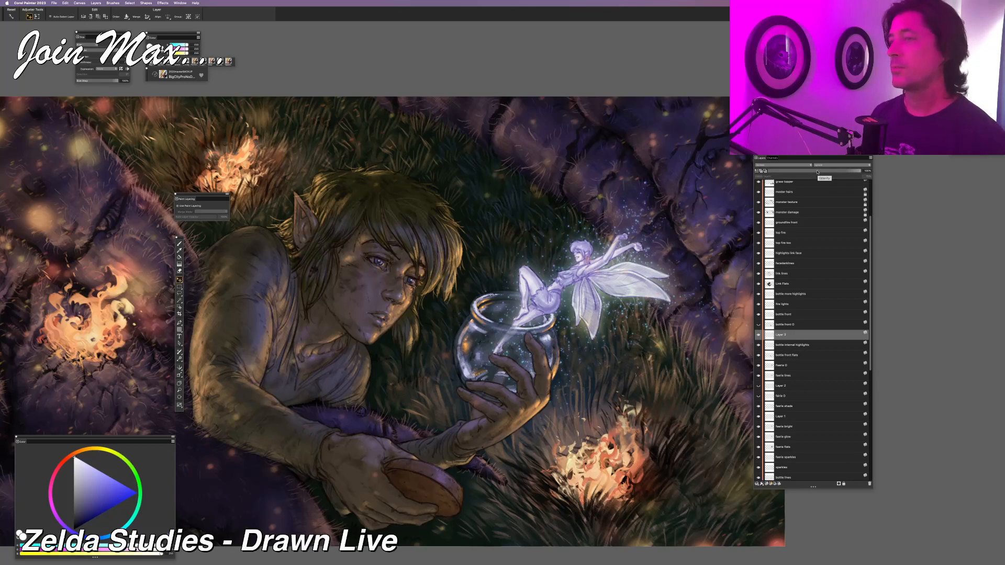
drag(817, 171, 819, 172)
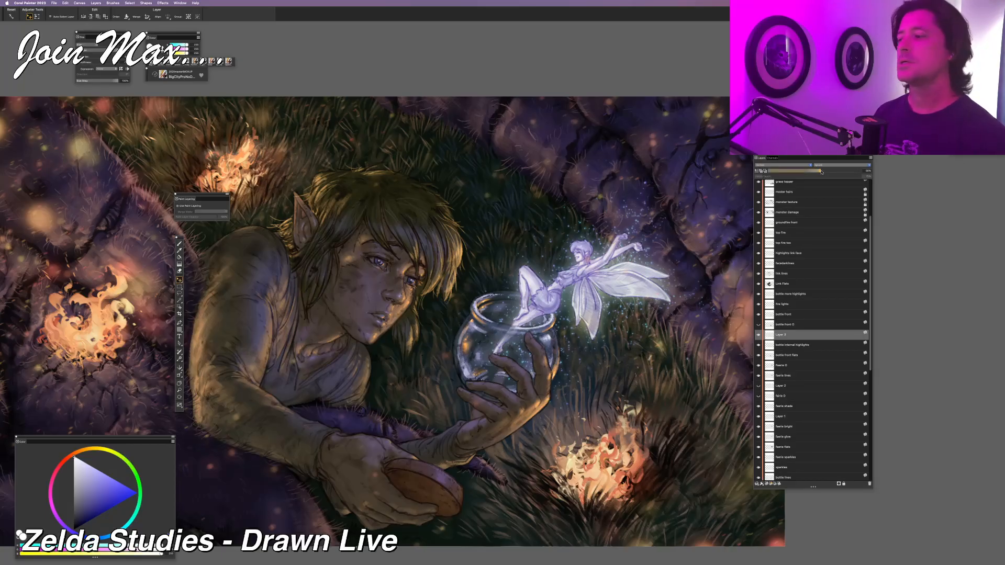
Examine the painting at thumbnail size and close up to judge the jar's brightness
key(super+minus)
key(super+minus)
key(super+minus)
key(super+minus)
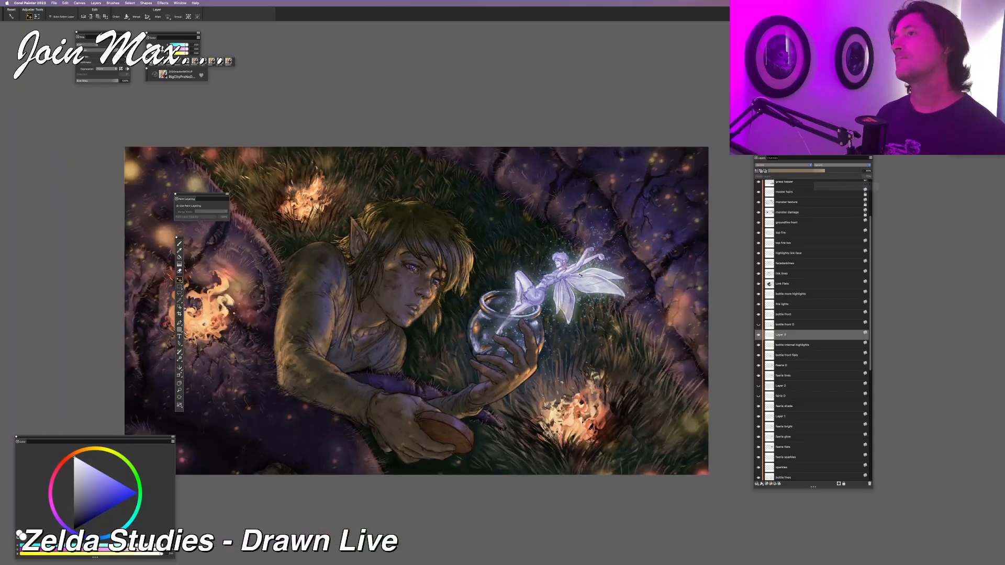
key(super+minus)
key(super+minus)
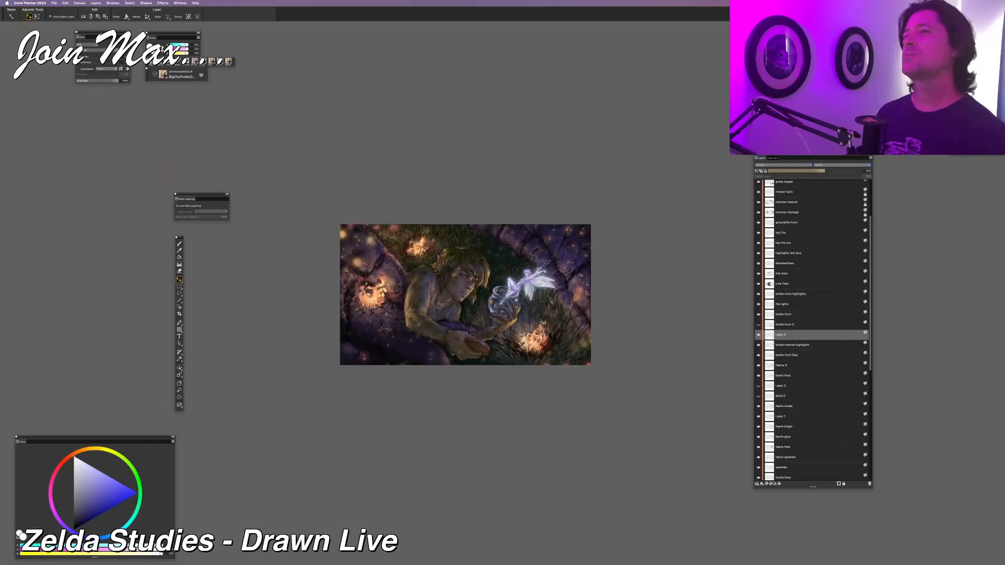
key(super+equal)
key(super+equal)
key(super+equal)
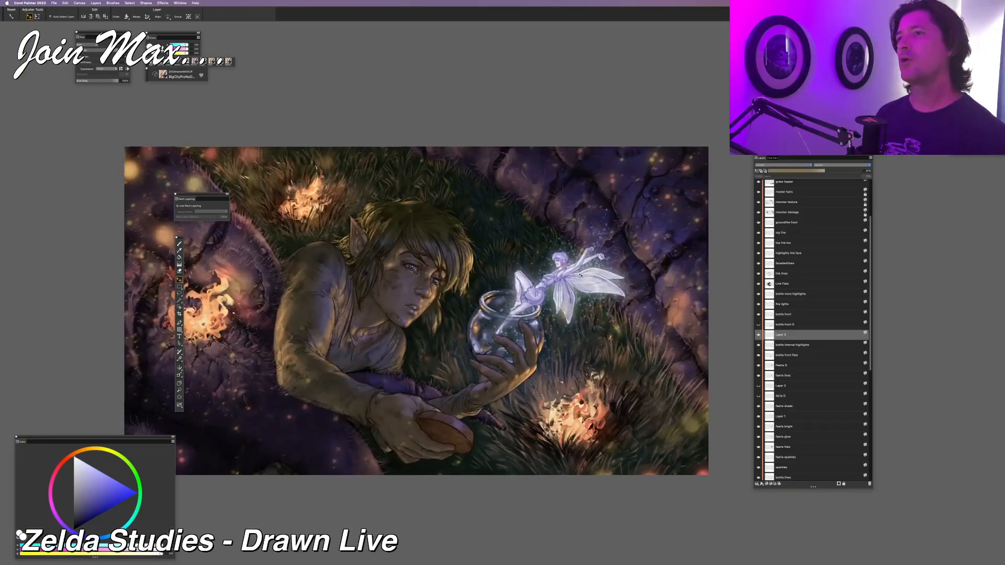
key(super+equal)
key(super+equal)
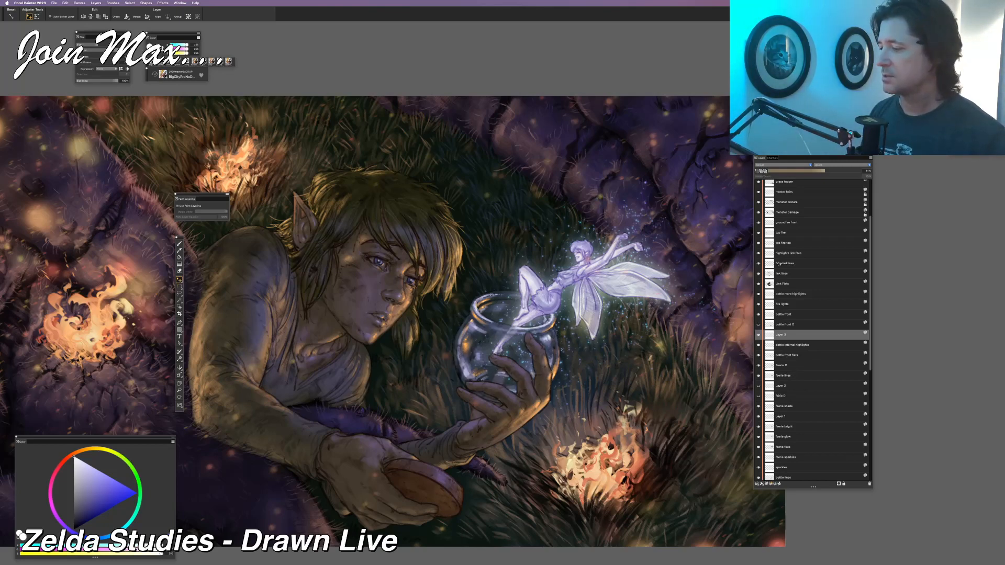
Compare Link's face with and without the face highlights layer
scroll(769, 267, up, 1)
click(758, 256)
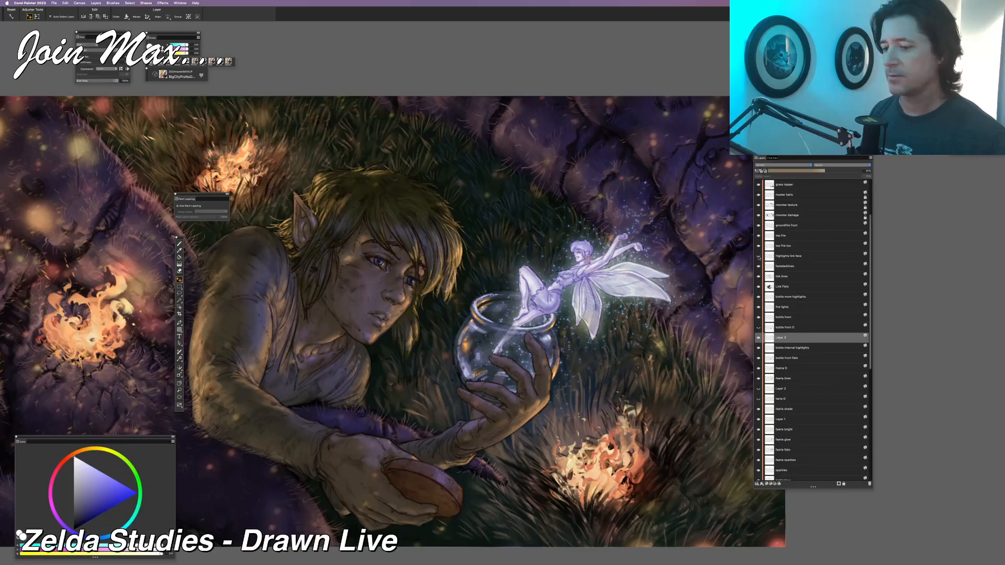
click(759, 257)
click(759, 257)
click(759, 256)
click(758, 257)
click(759, 256)
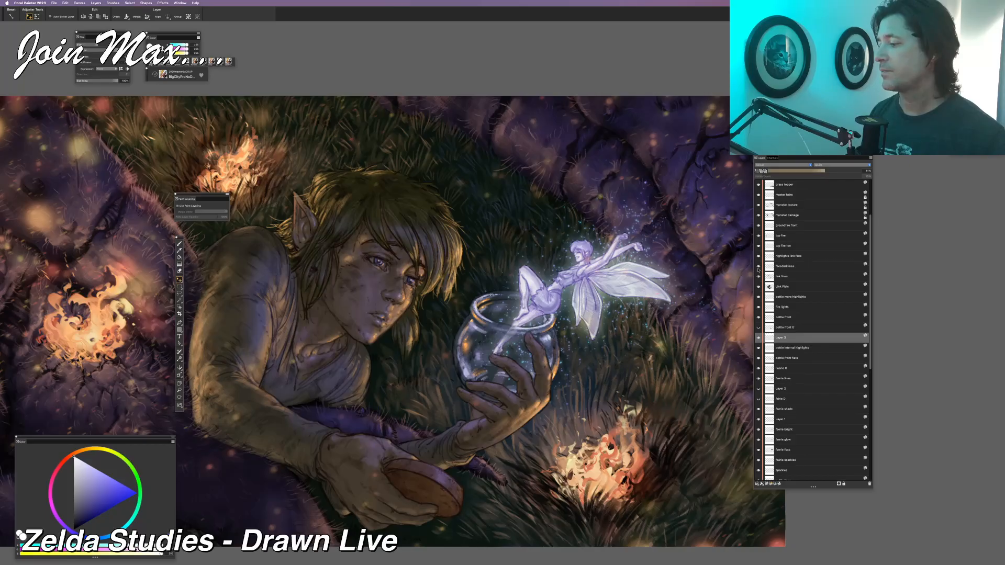
click(758, 256)
click(759, 256)
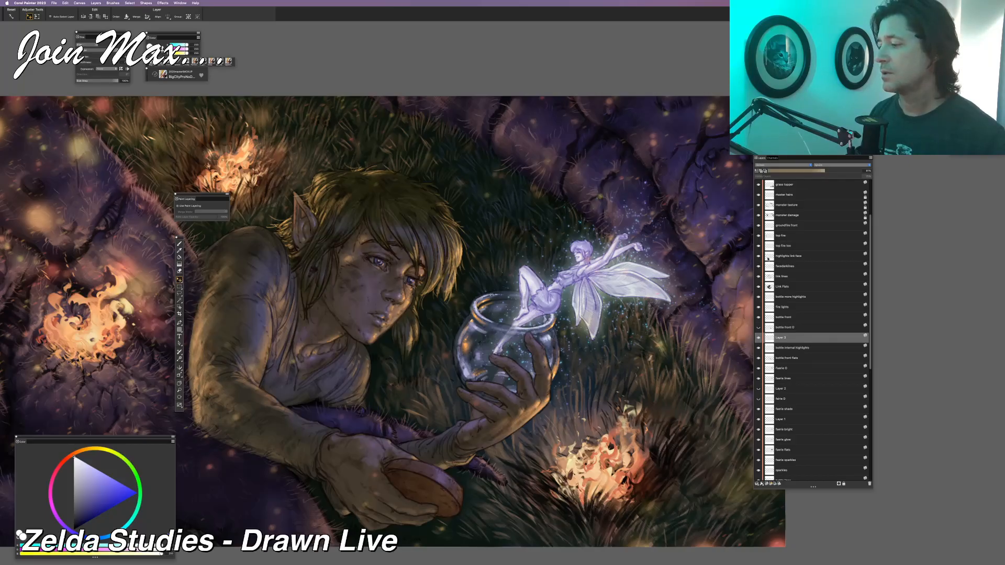
click(768, 258)
click(759, 256)
click(758, 256)
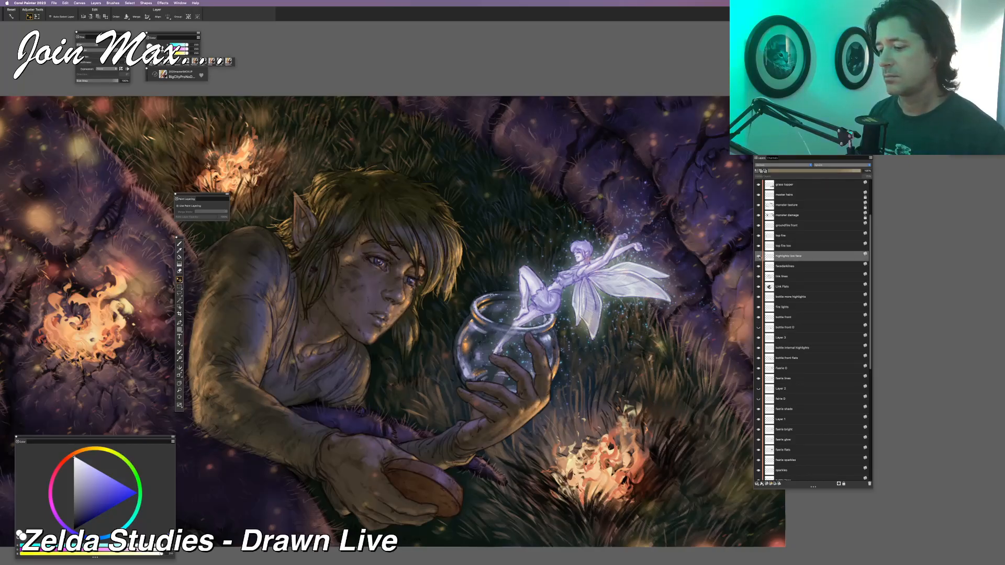
Add a layer above Link's face highlights layer, compare it on and off, and set its composite method to Screen
key(super+shift+n)
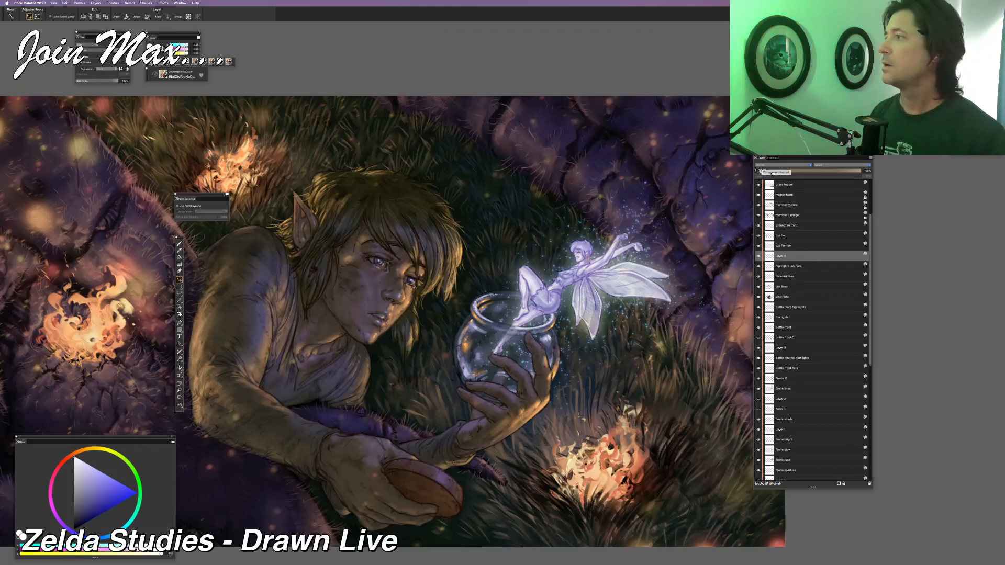
key(Tab)
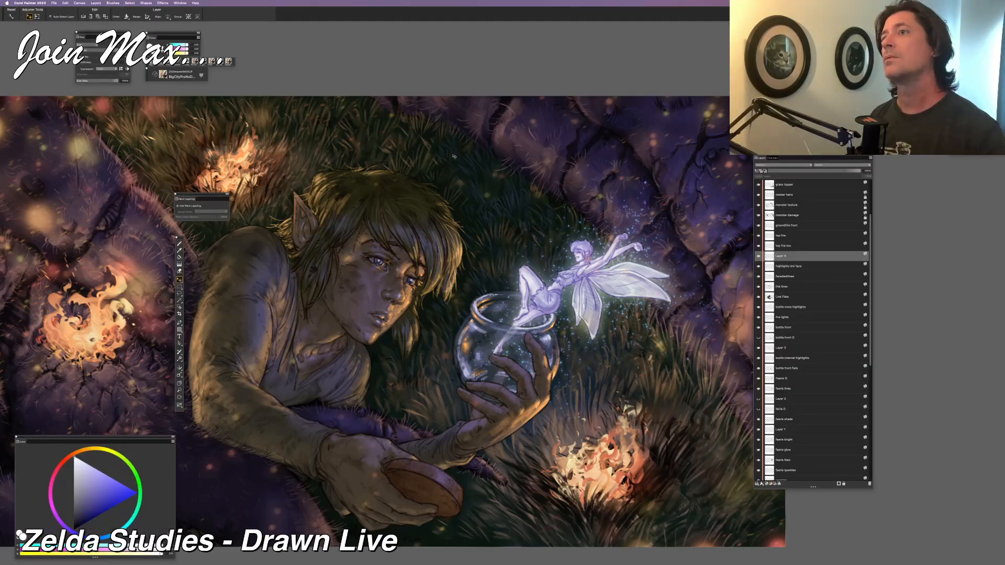
click(758, 255)
click(758, 256)
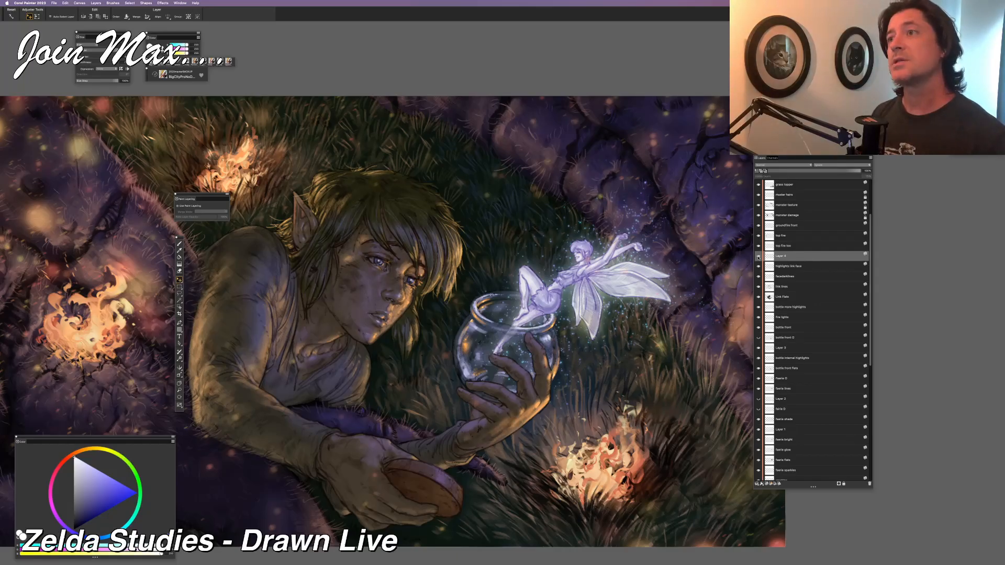
click(758, 255)
click(758, 256)
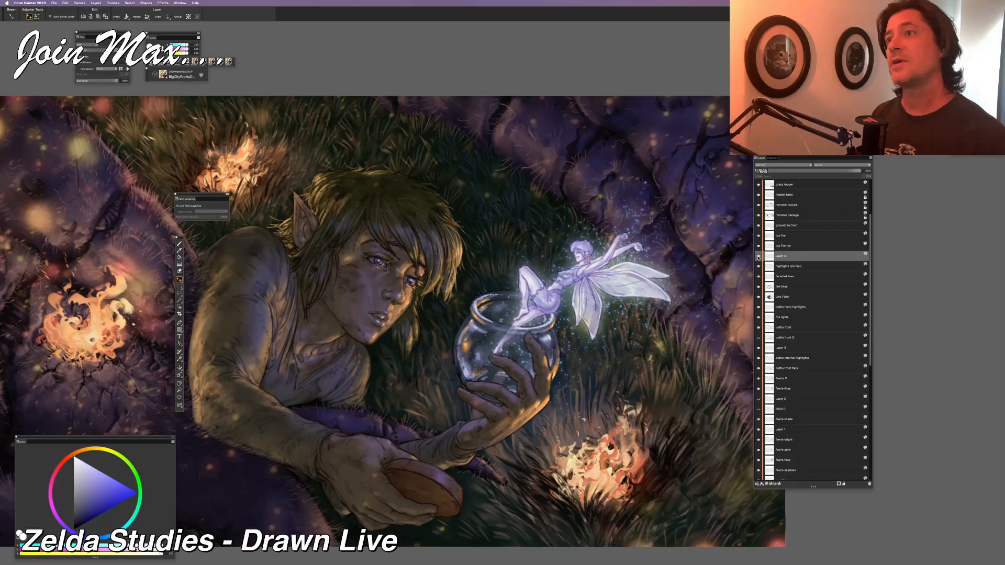
click(768, 165)
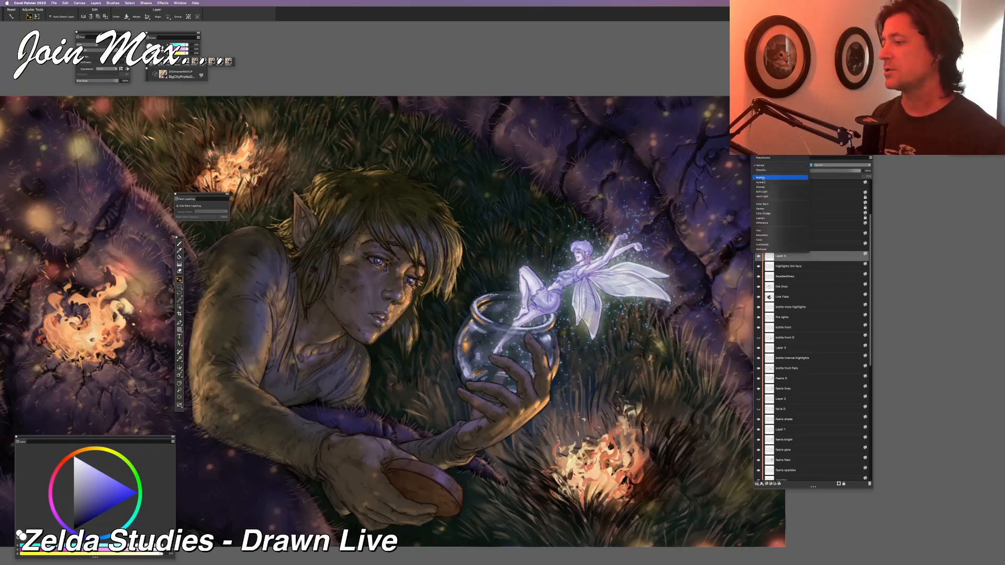
click(764, 183)
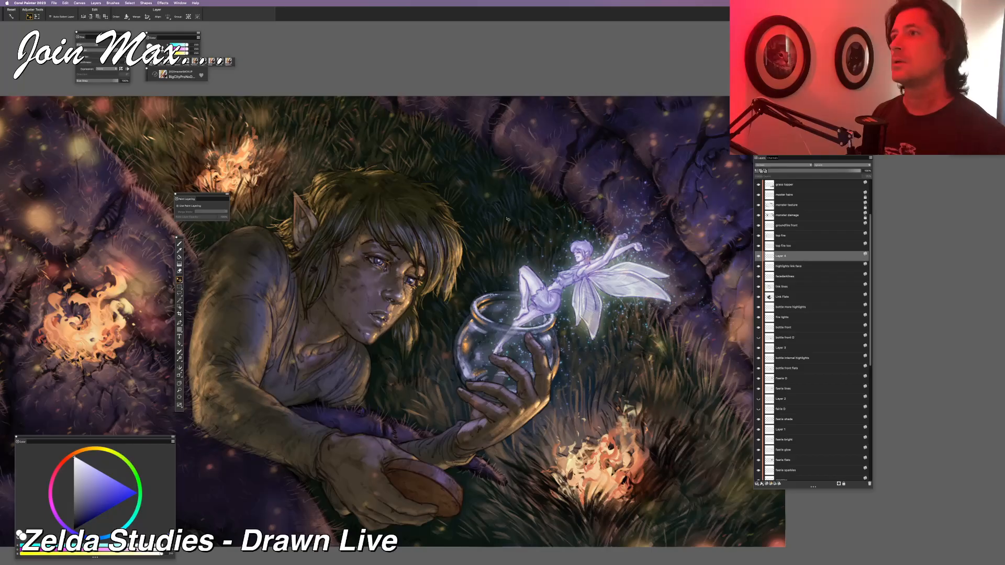
Switch to the Brush tool and inspect Link, the faerie and the full painting at several zoom levels
scroll(507, 220, up, 3)
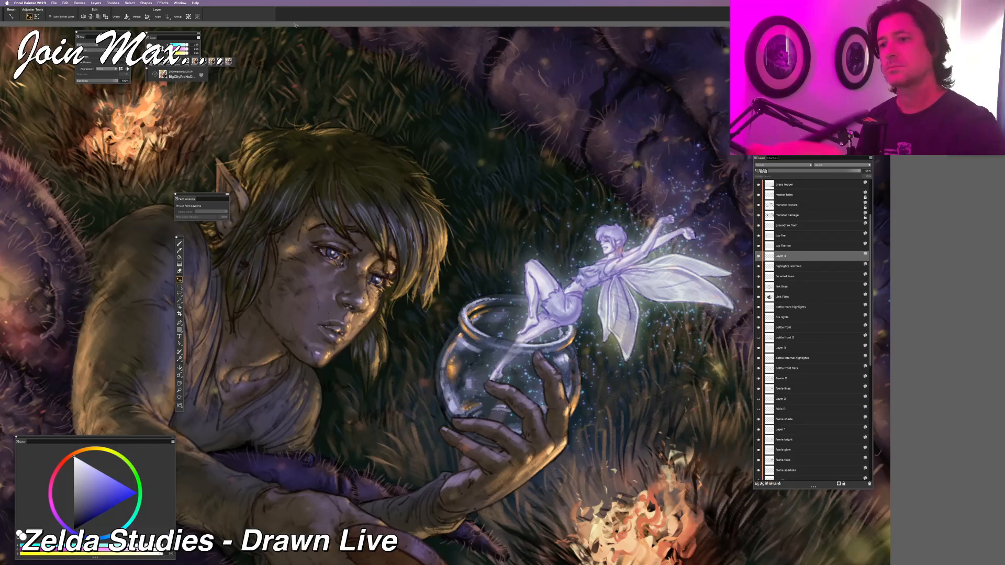
key(b)
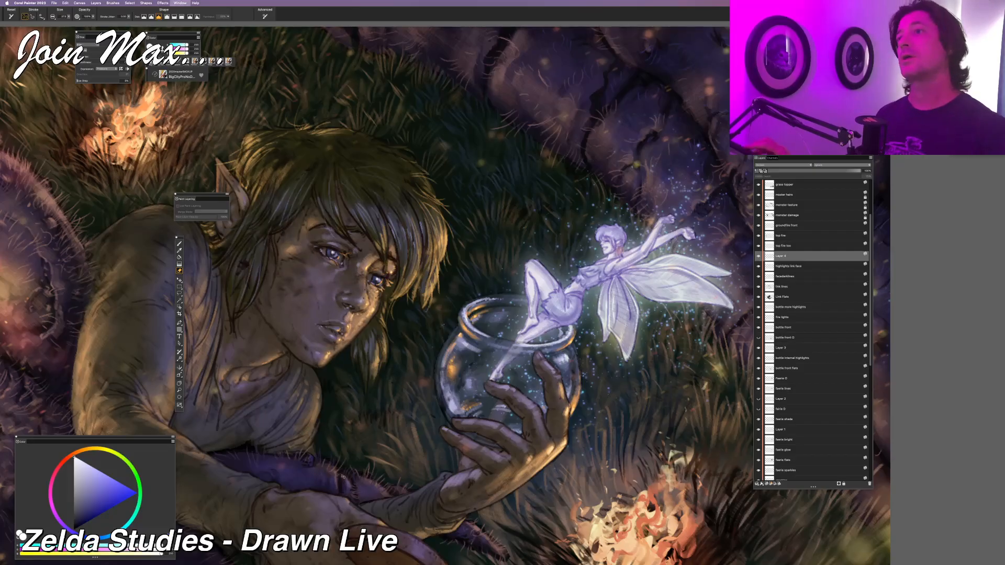
scroll(341, 475, left, 3)
scroll(382, 468, down, 2)
scroll(381, 468, down, 4)
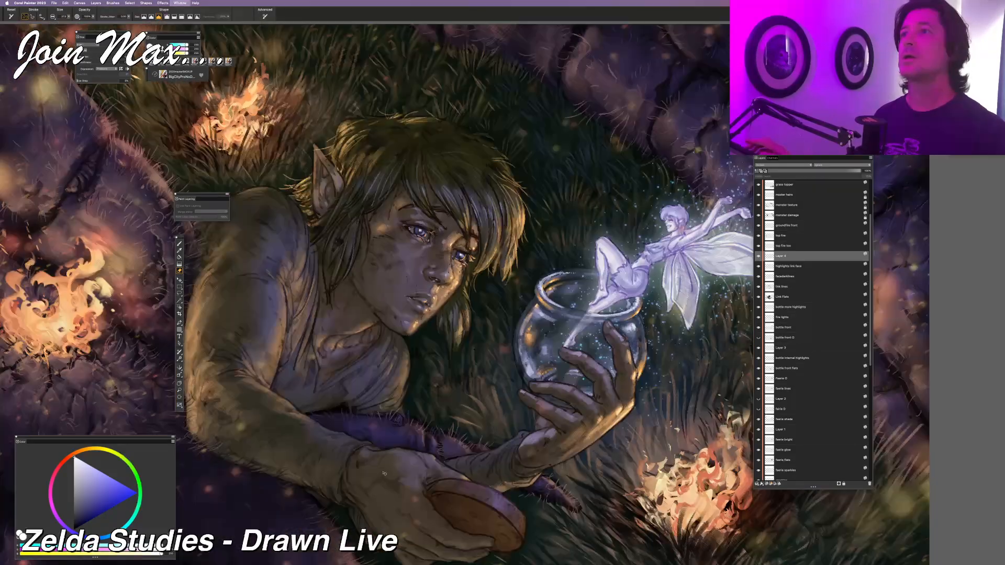
scroll(369, 457, up, 1)
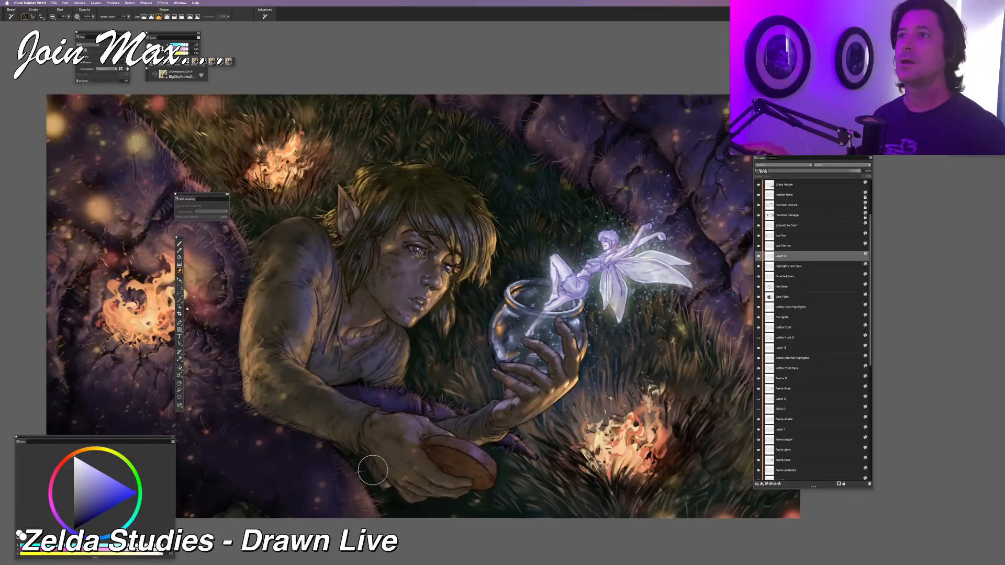
scroll(377, 467, down, 3)
scroll(376, 473, down, 2)
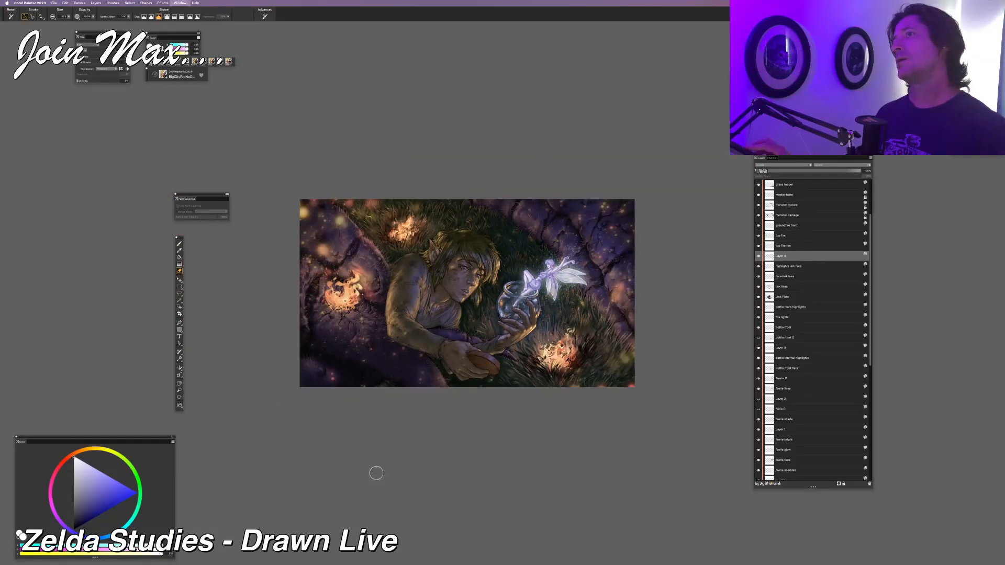
Compare the painting with and without the selected Layer 4 above Link's face highlights
scroll(375, 472, up, 1)
scroll(375, 473, up, 2)
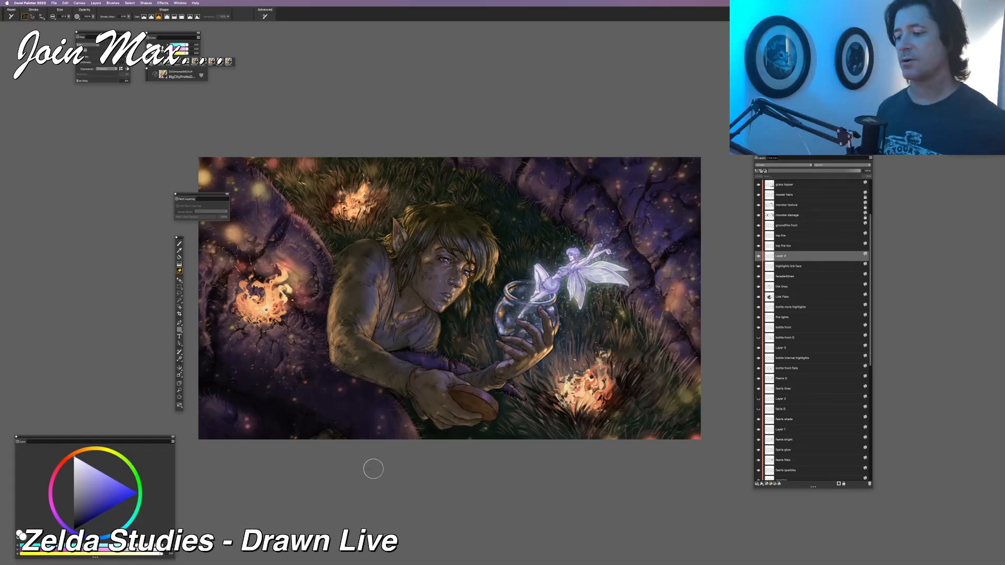
key(super+equal)
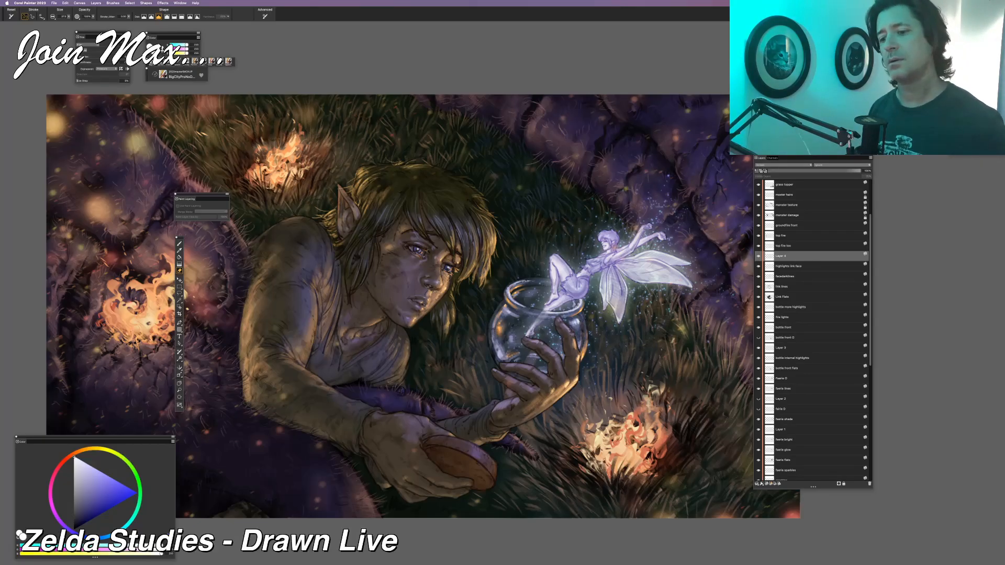
click(758, 256)
click(757, 256)
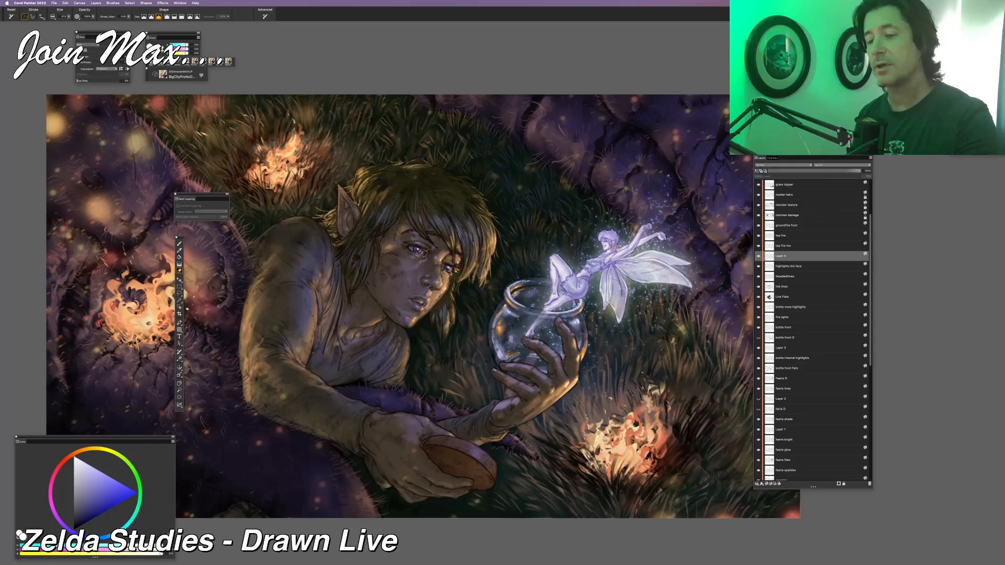
Switch back to the Brush tool and examine Link, the jar and the faerie at closer and wider views
key(b)
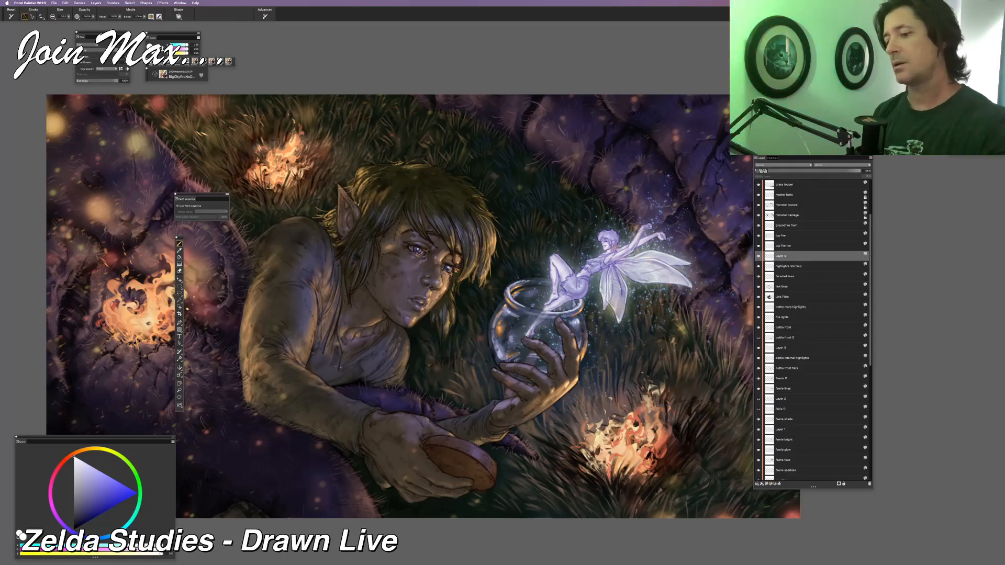
key(n)
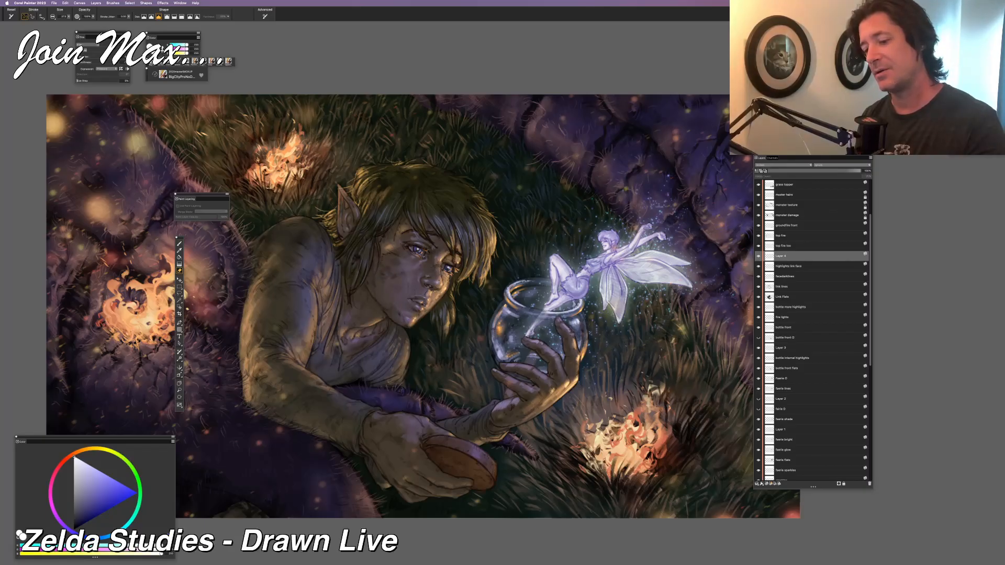
key(b)
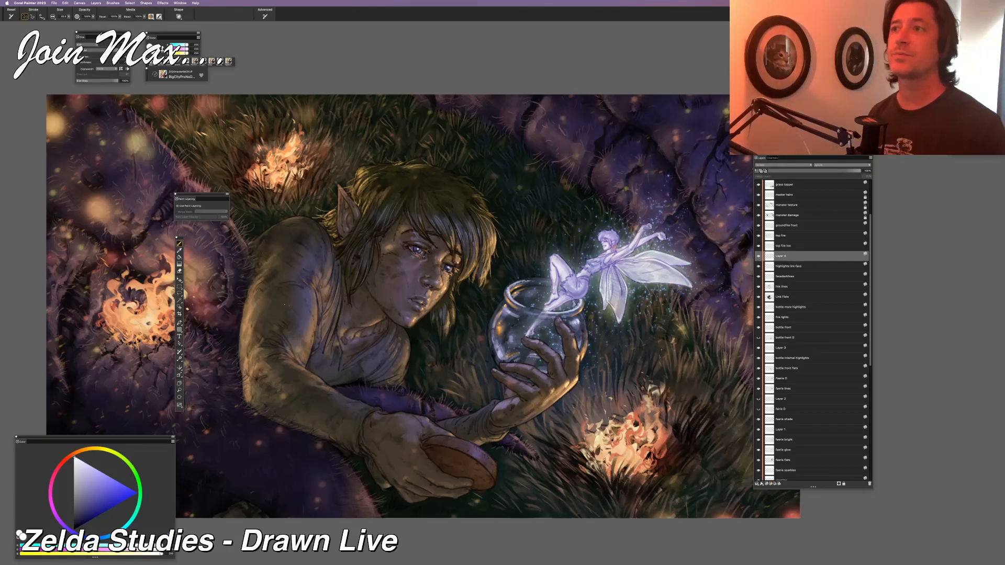
scroll(423, 307, up, 1)
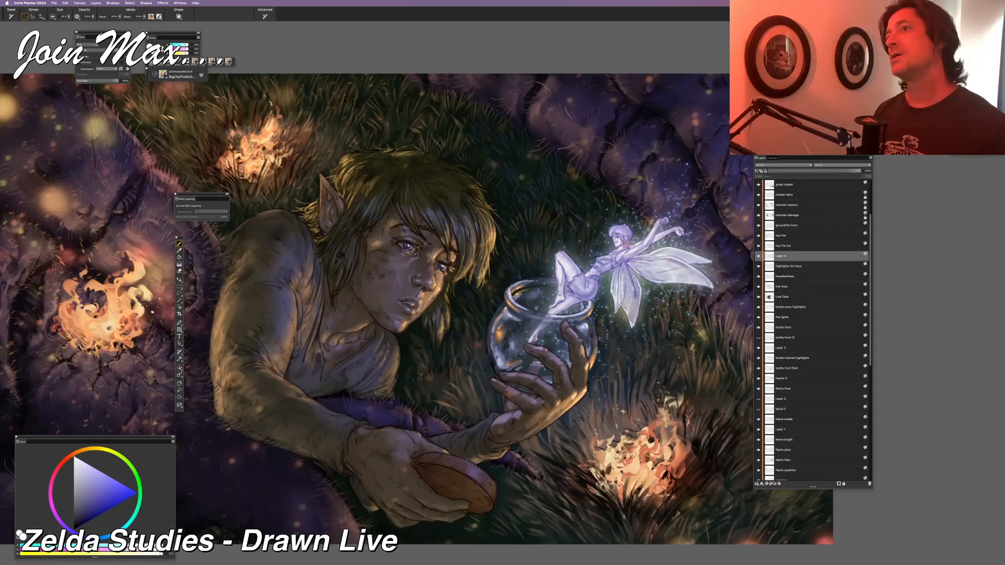
scroll(423, 306, down, 4)
scroll(423, 306, up, 3)
scroll(508, 272, up, 2)
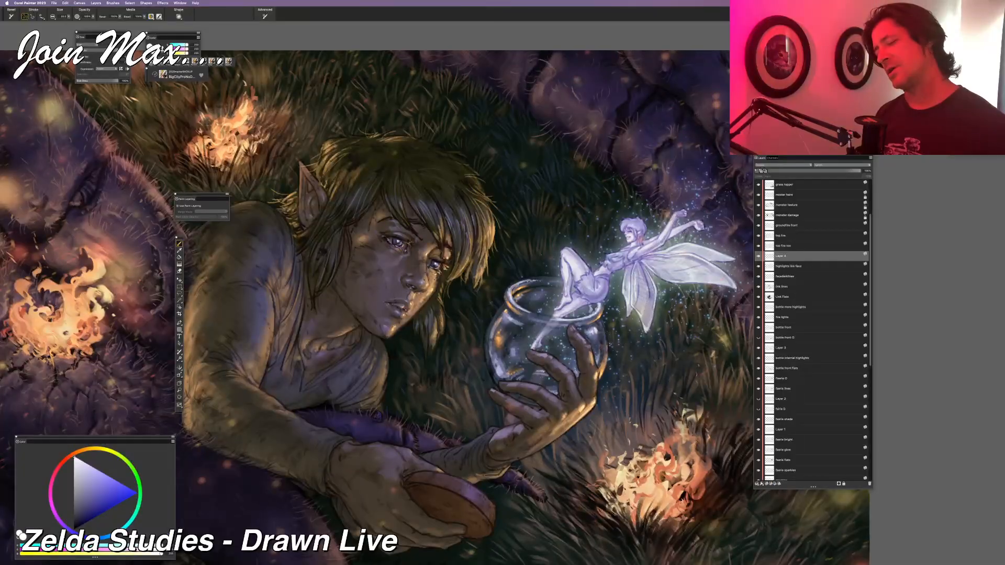
scroll(496, 281, down, 1)
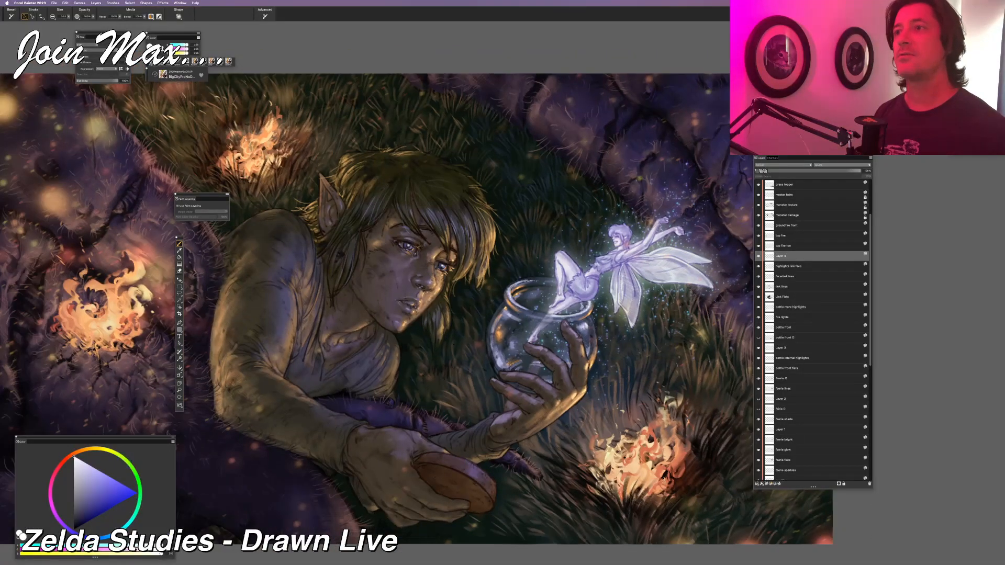
scroll(496, 288, down, 1)
scroll(496, 288, up, 2)
drag(433, 222, 379, 235)
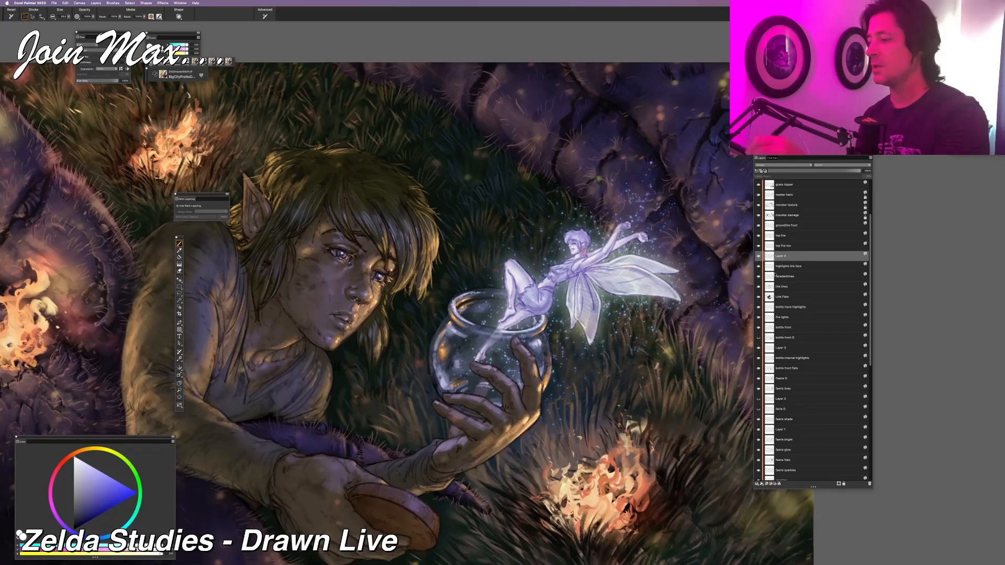
Select the faerie lines layer and compare the faerie with and without its line work
click(758, 389)
click(758, 389)
click(758, 389)
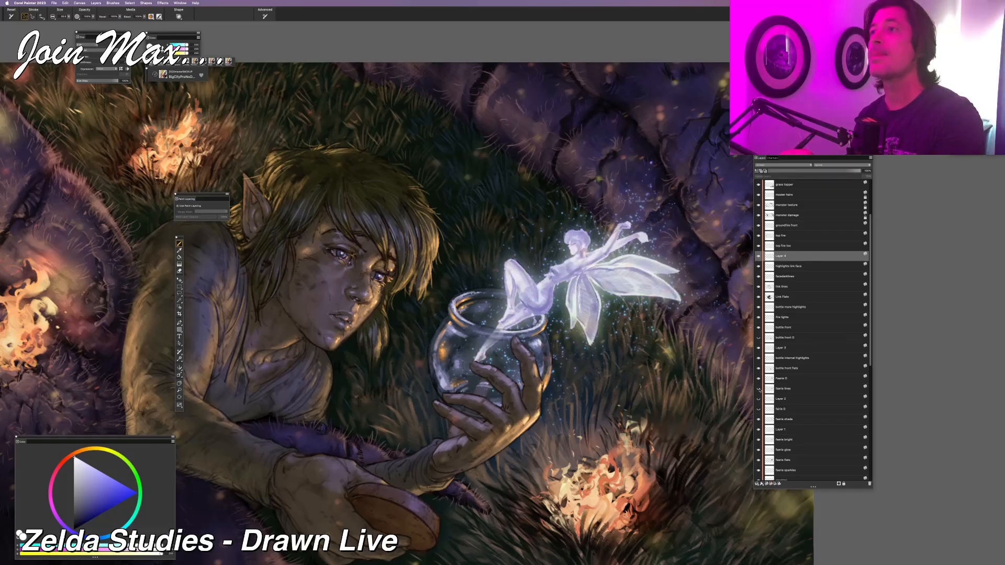
click(759, 389)
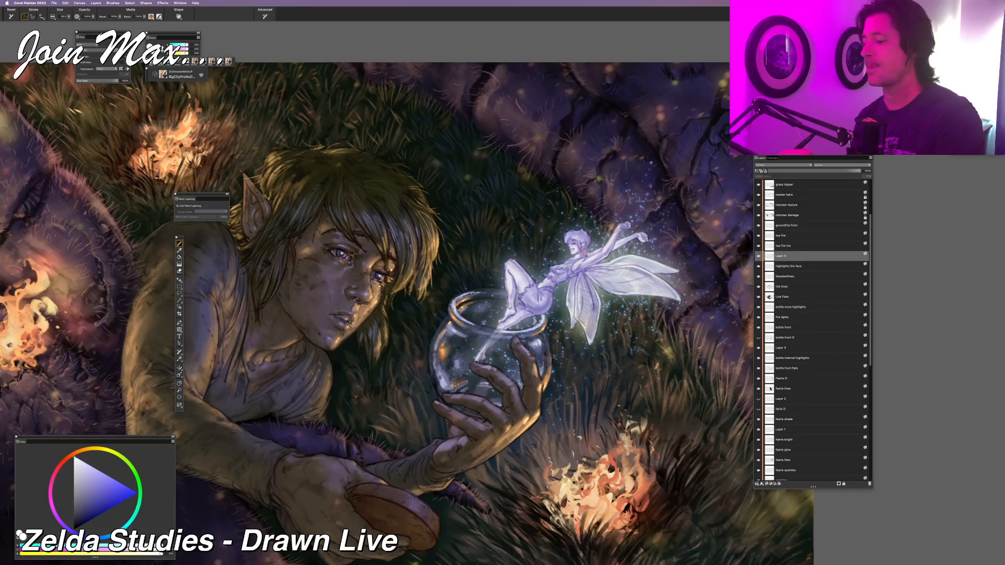
click(769, 389)
click(759, 389)
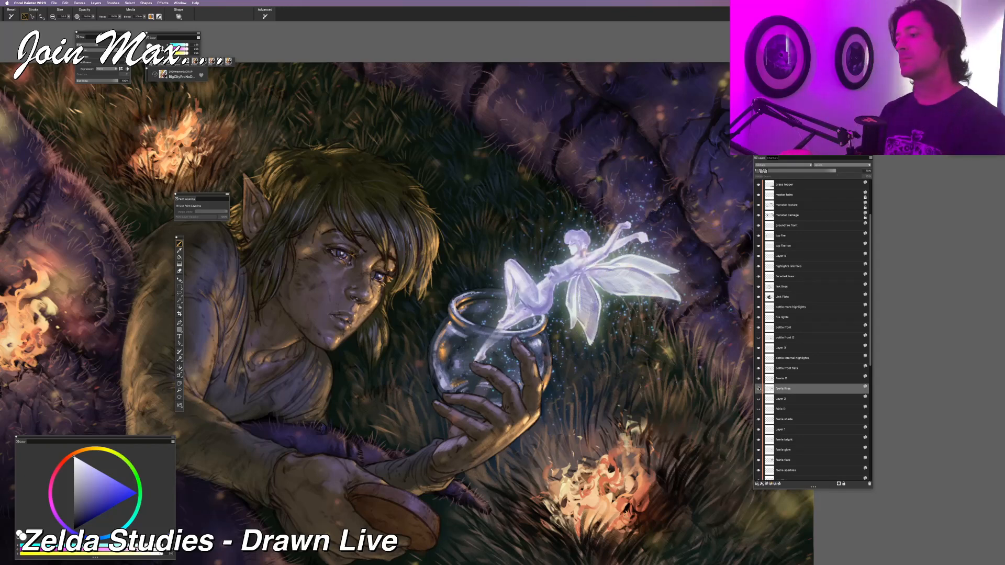
click(758, 389)
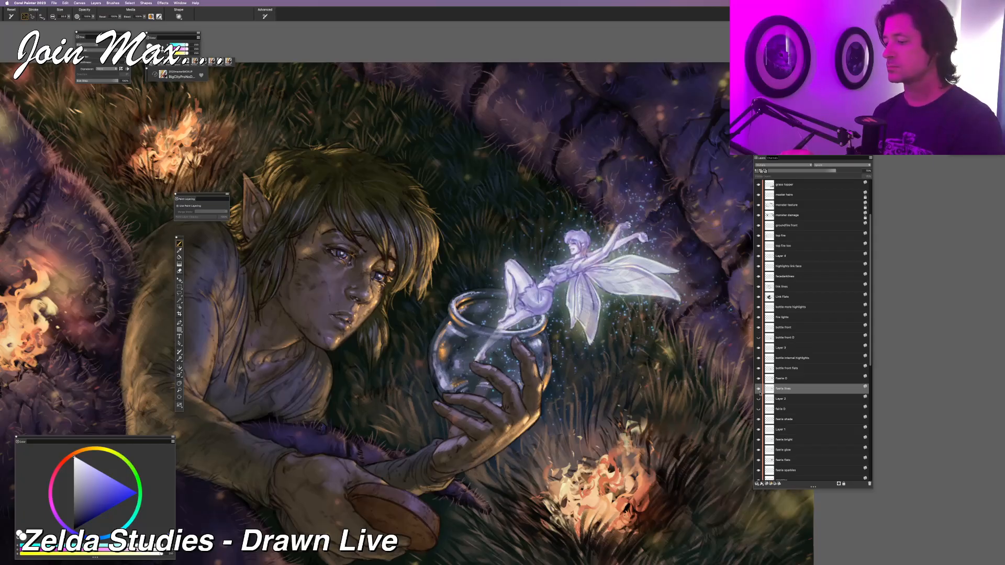
Compare the faerie with and without the faerie bright layer and the faerie glow layer
click(758, 440)
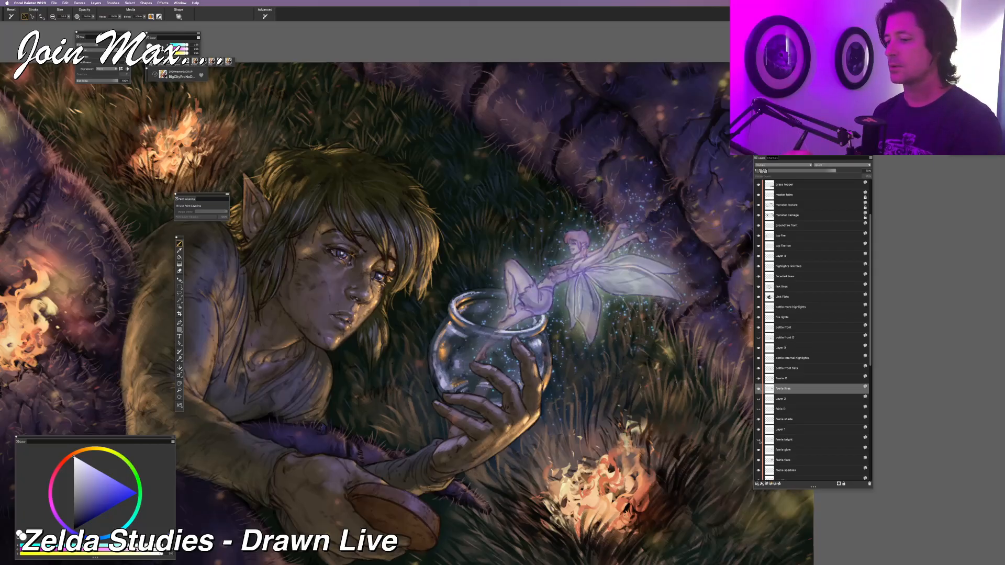
click(758, 440)
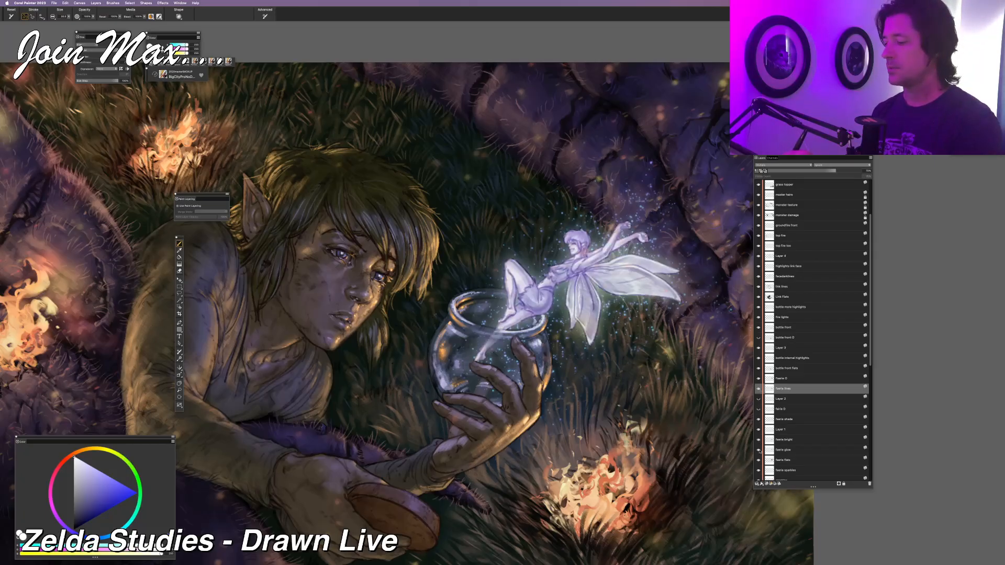
click(758, 450)
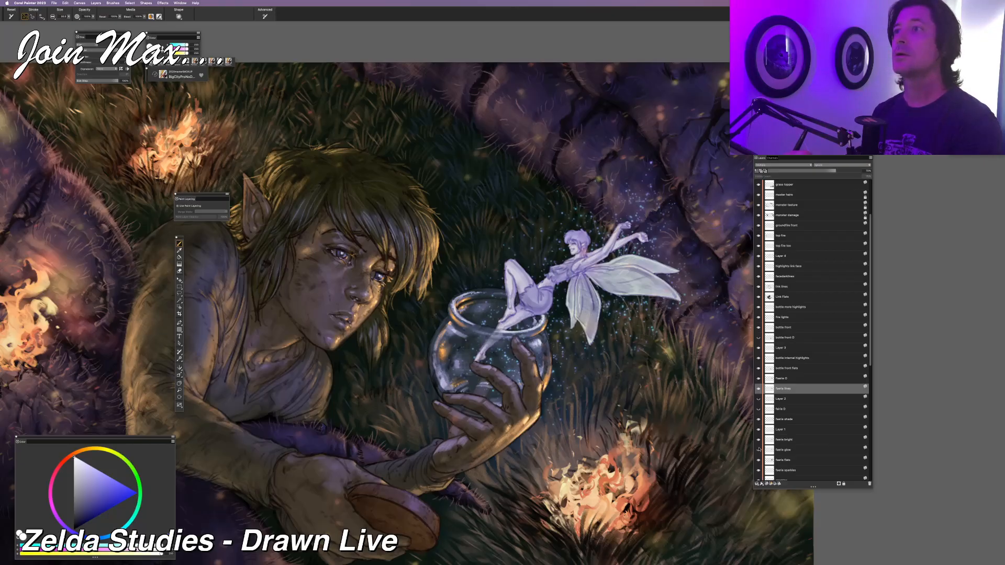
click(759, 450)
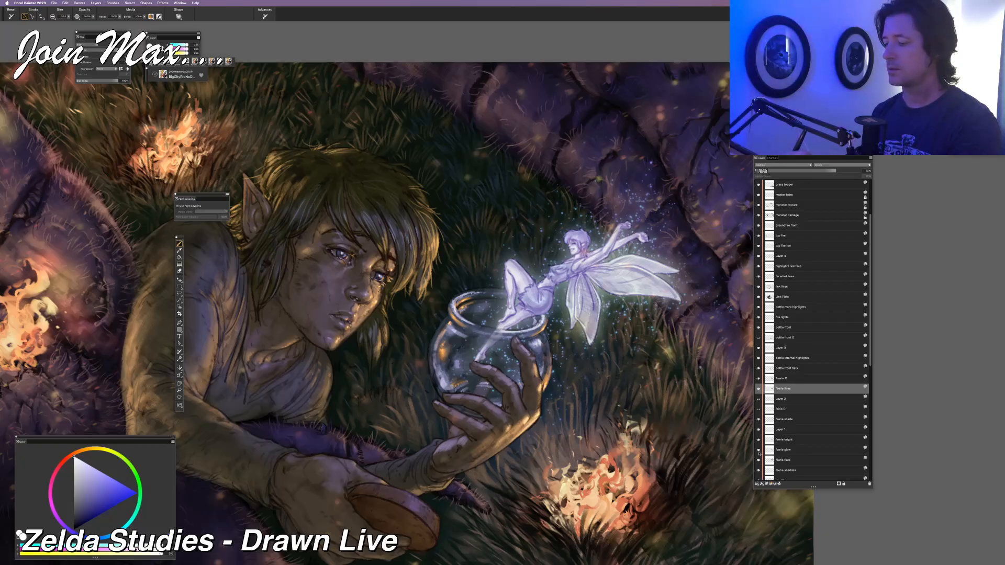
Compare the faerie's wings with and without Layer 1 above the faerie bright layer, and leave that layer hidden
click(759, 431)
click(759, 431)
click(759, 431)
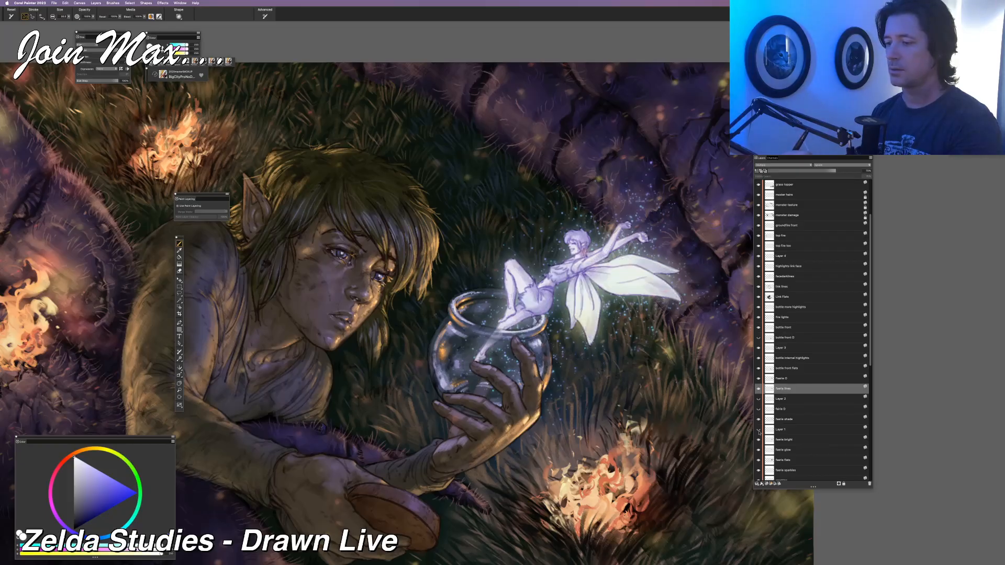
key(super+plus)
key(super+plus)
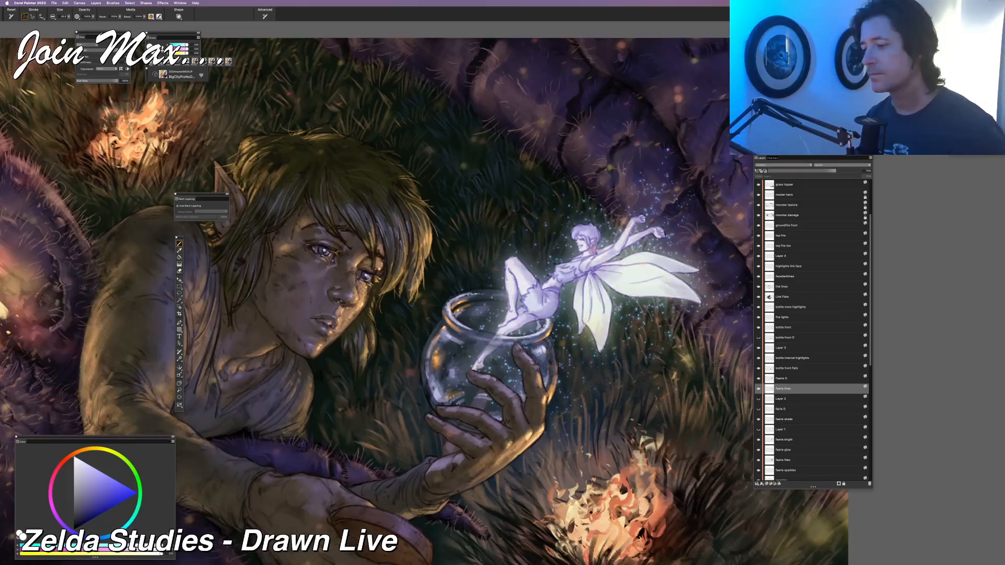
key(super+plus)
key(super+plus)
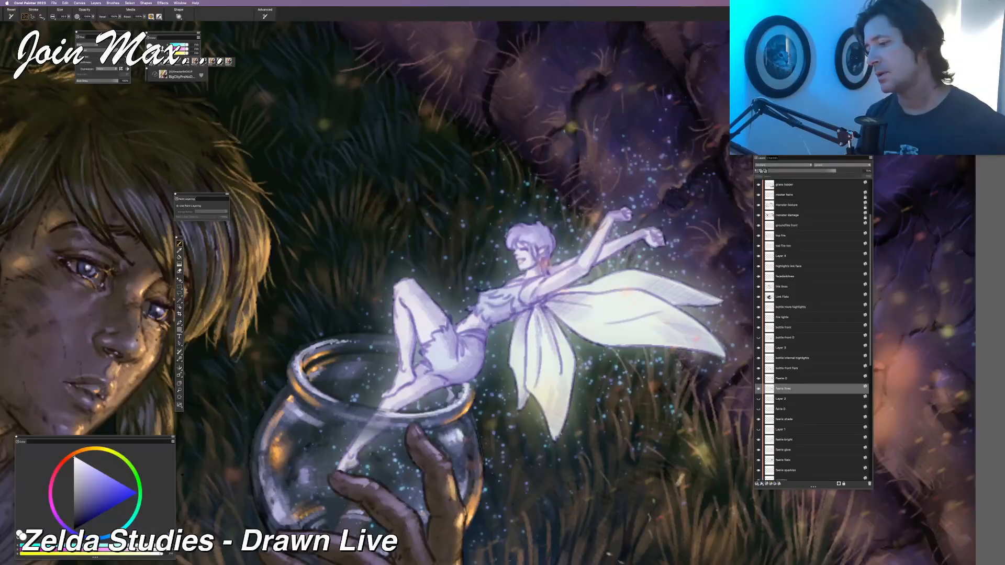
Pick a paler blue-violet, try painting over the faerie's head and shoulders on the faerie lines layer, and undo the strokes
click(82, 467)
drag(541, 252, 550, 275)
mouse_move(530, 230)
mouse_down()
mouse_move(560, 298)
mouse_move(582, 262)
mouse_up()
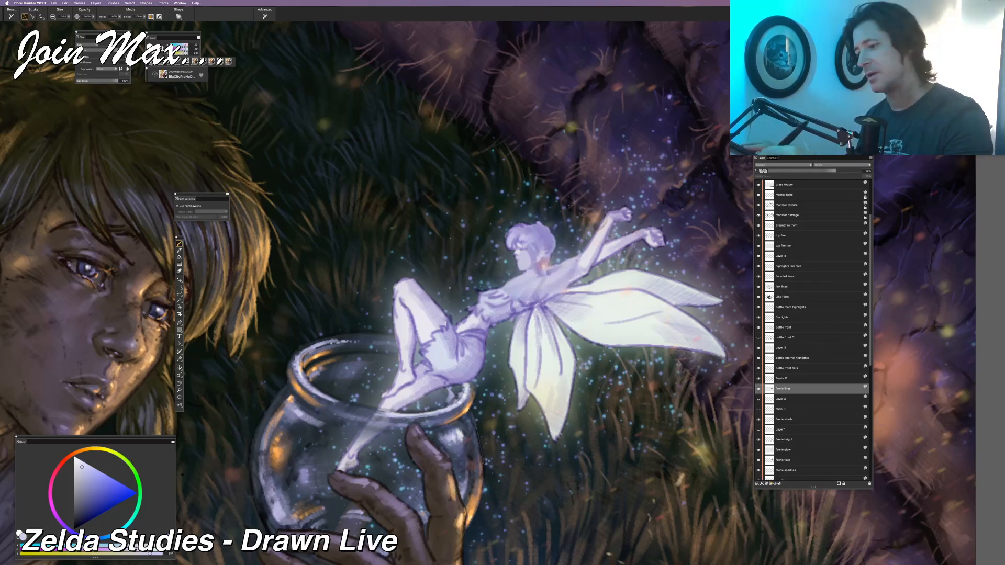
drag(446, 236, 491, 267)
key(super+z)
key(super+z)
key(super+z)
key(super+z)
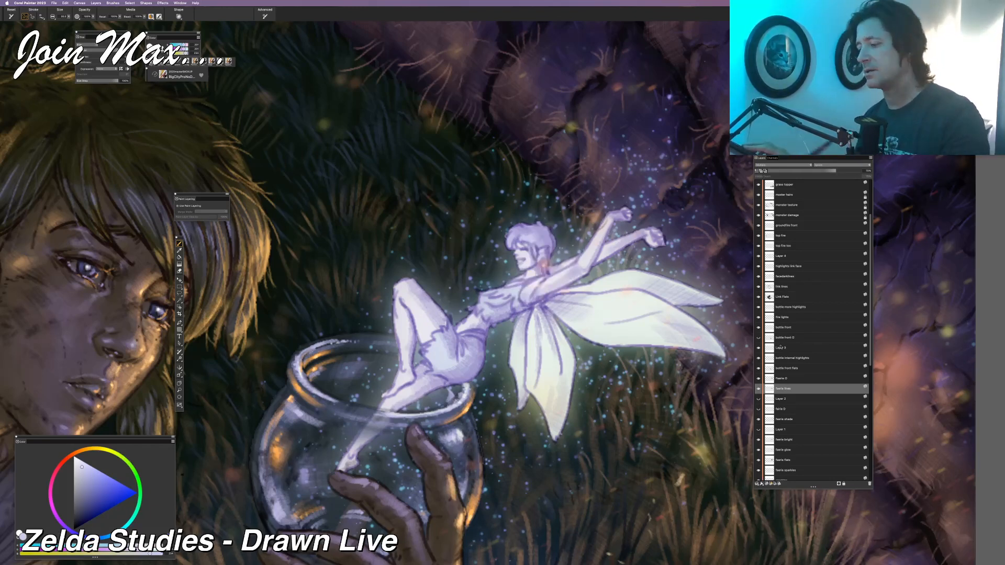
Select the faerie flats layer and check how it and the faerie bright and glow layers contribute to the faerie
click(758, 379)
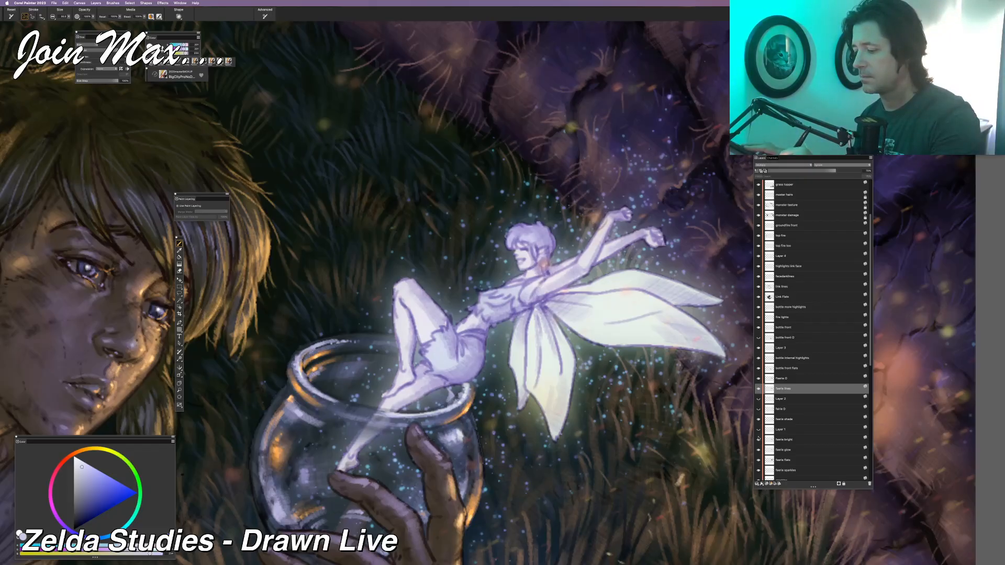
click(758, 461)
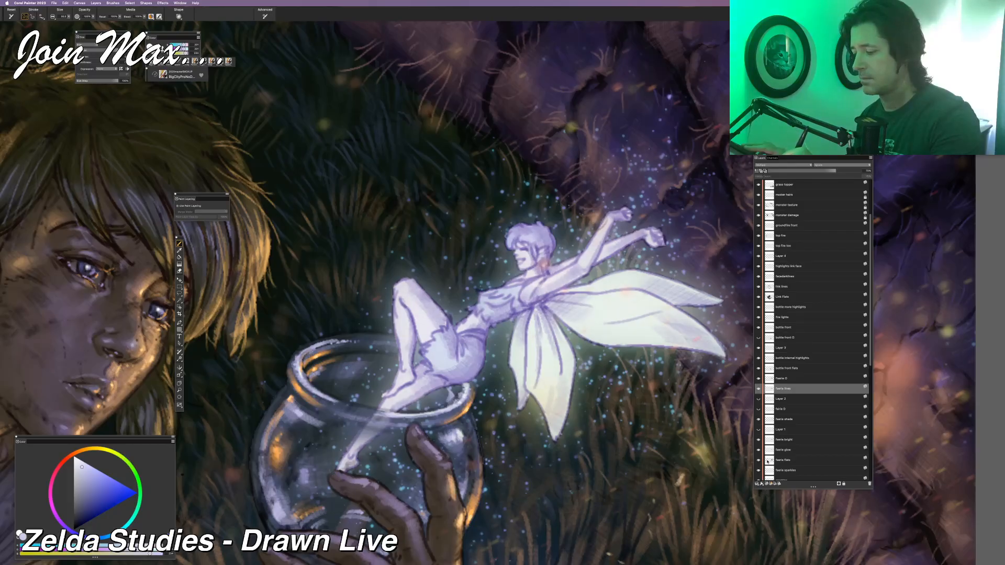
click(767, 459)
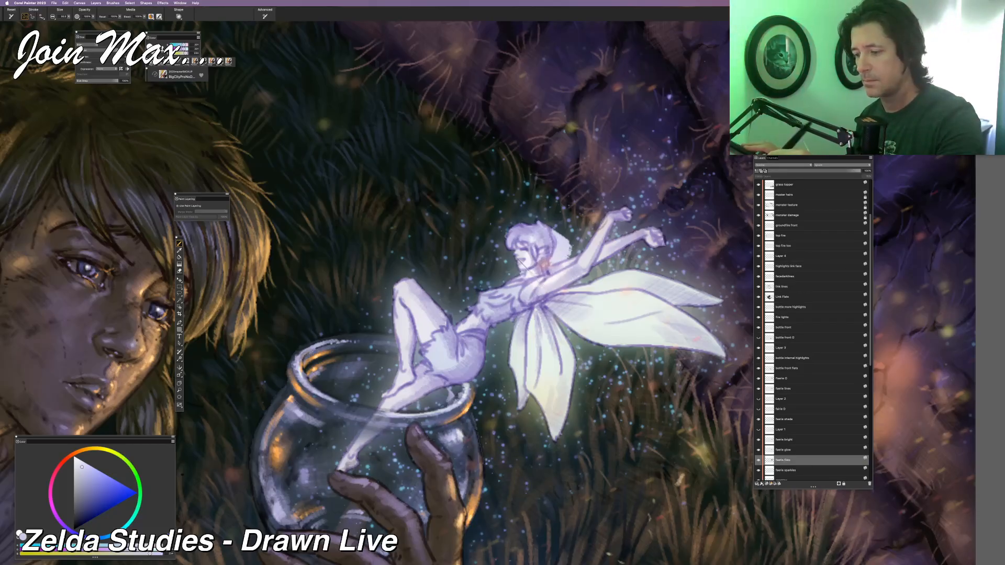
click(758, 440)
click(758, 439)
click(759, 450)
click(758, 450)
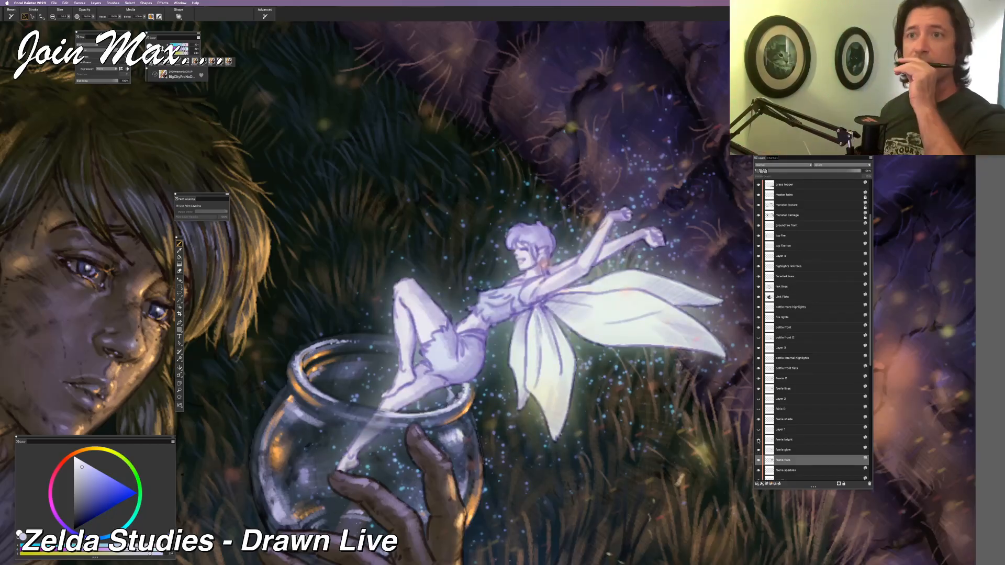
Pick the layer holding the orange spark on the faerie's shoulder with the Layer Adjuster and compare it on and off
key(f)
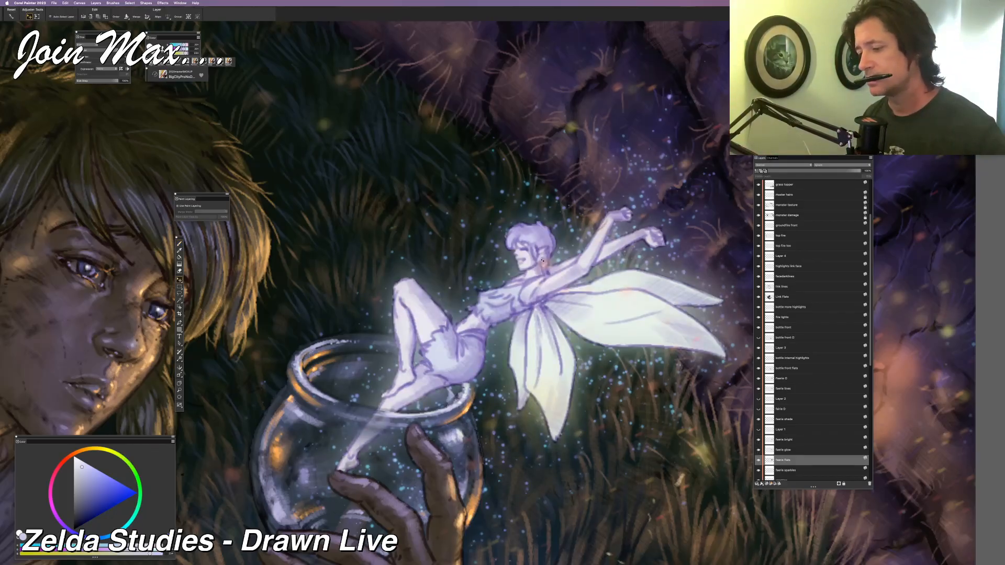
right_click(546, 265)
click(545, 266)
scroll(812, 284, up, 3)
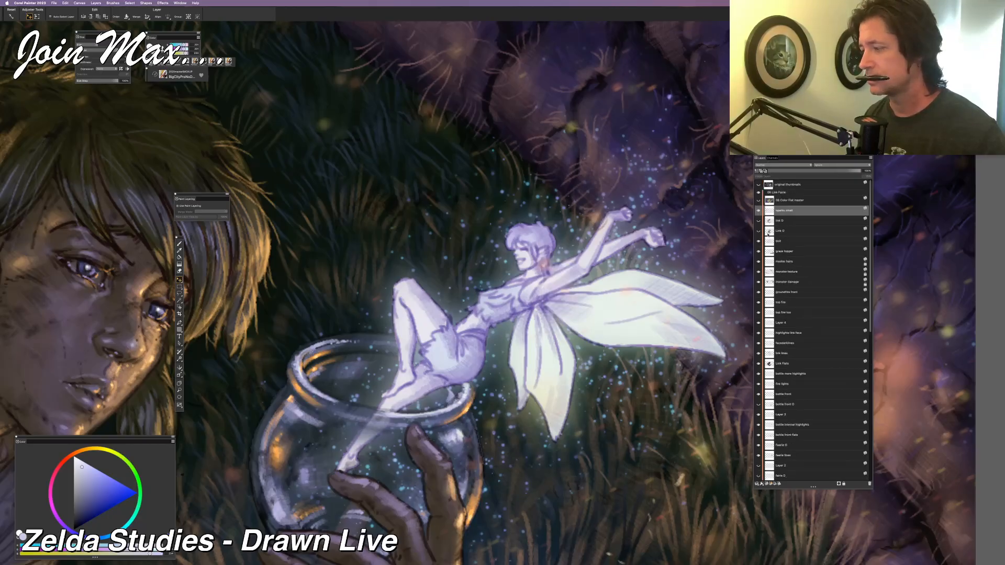
click(758, 211)
click(757, 211)
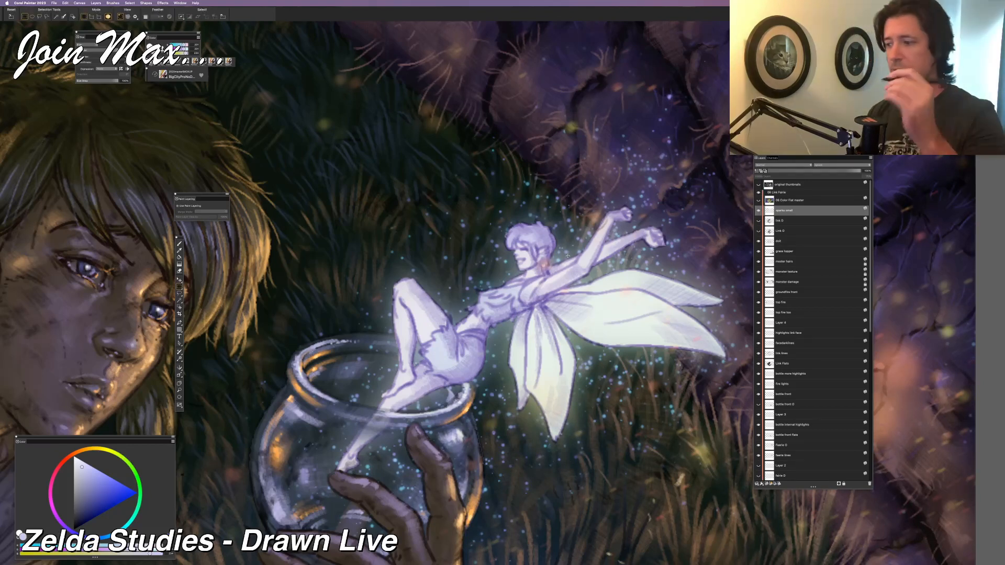
Return to the Brush tool and examine the faerie's brightness against the full painting at several zoom levels
key(n)
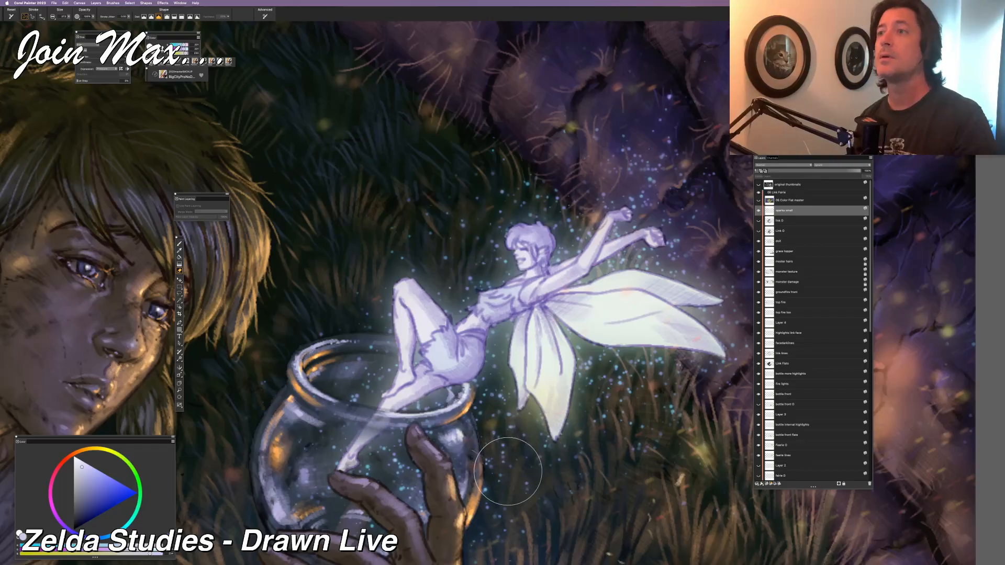
key(b)
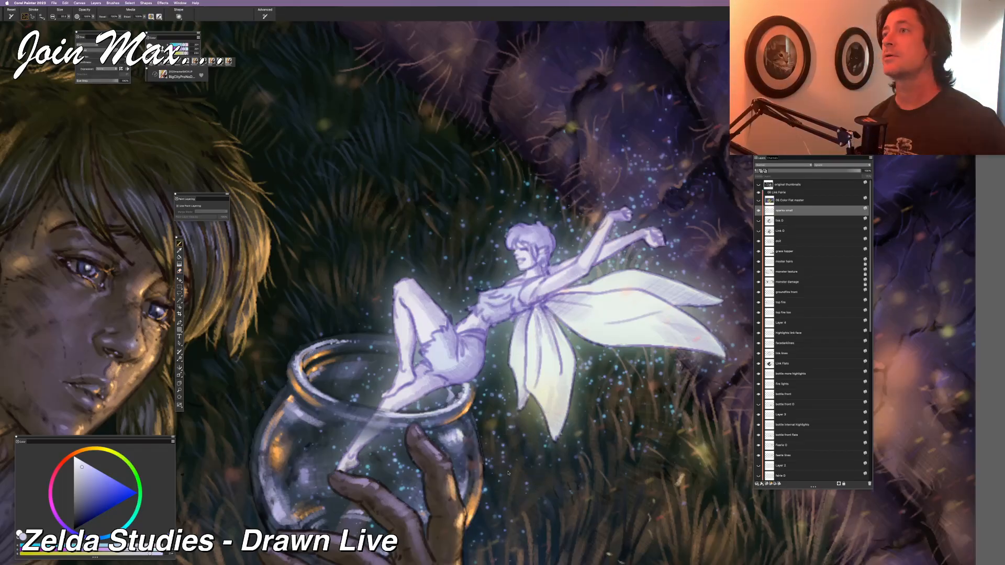
key(super+minus)
key(super+minus)
key(super+minus)
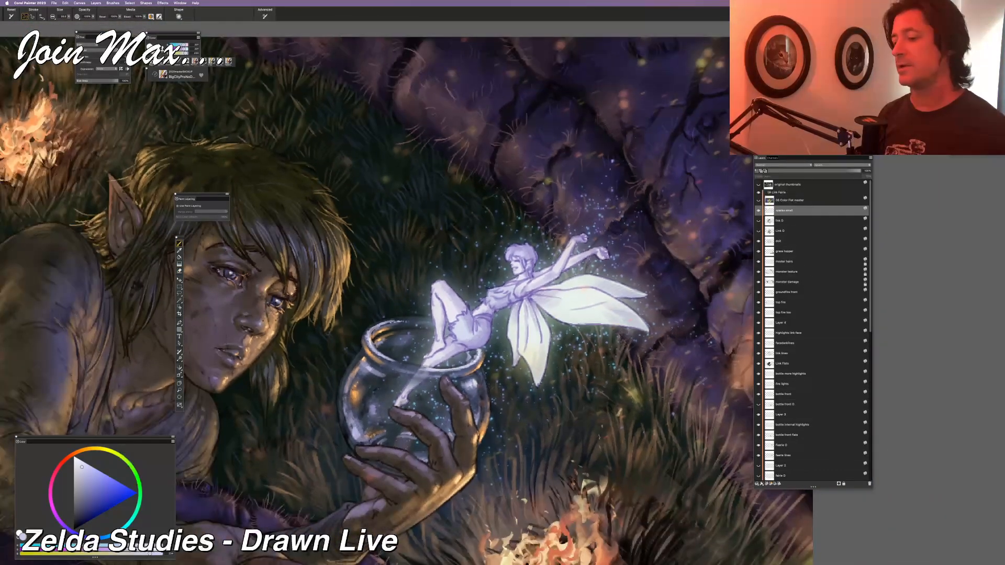
key(super+minus)
key(super+minus)
key(super+minus)
key(super+minus)
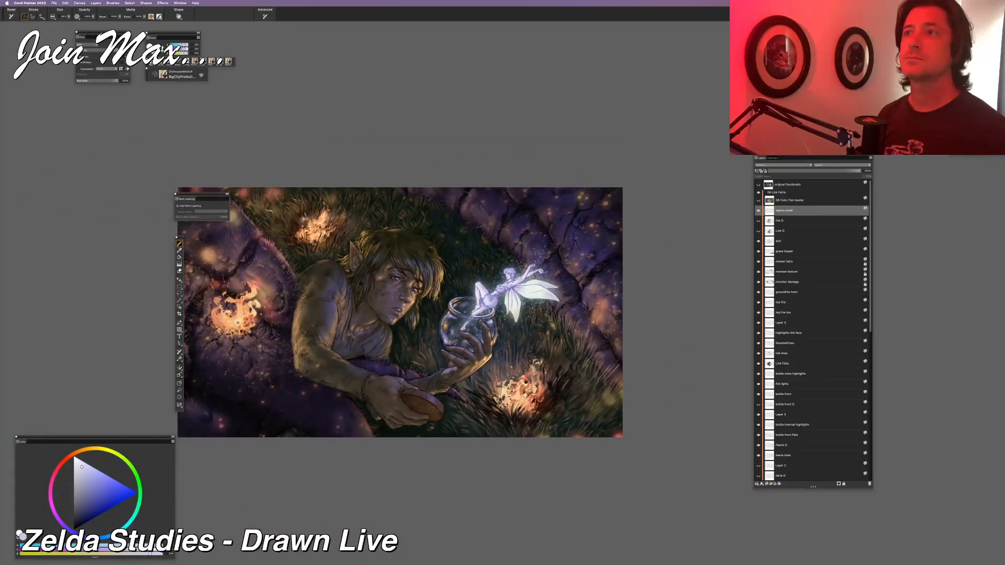
key(super+minus)
key(super+minus)
key(super+plus)
key(super+plus)
key(super+plus)
key(super+plus)
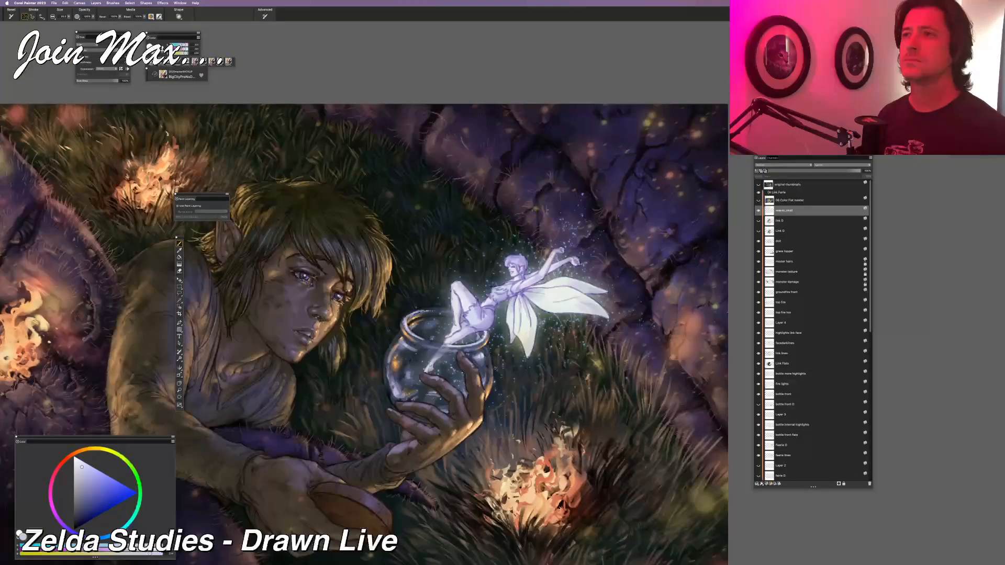
Compare the faerie with and without the Layer 2 layer
scroll(794, 427, down, 5)
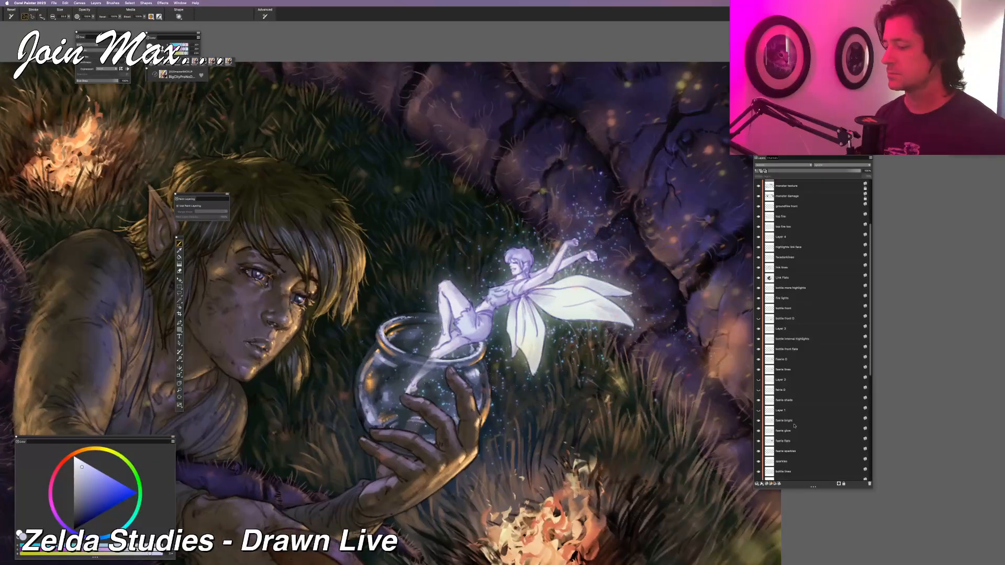
click(759, 380)
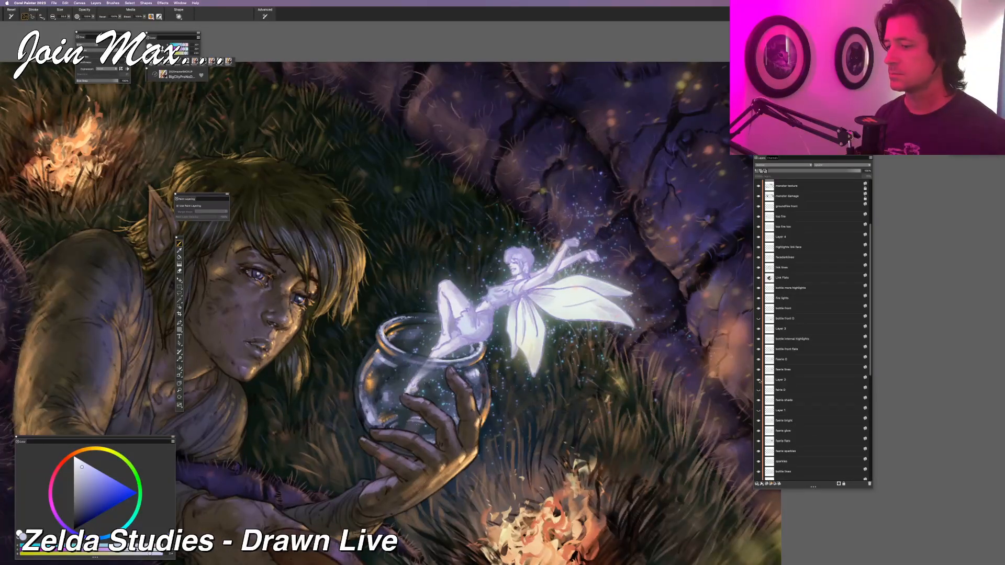
click(759, 380)
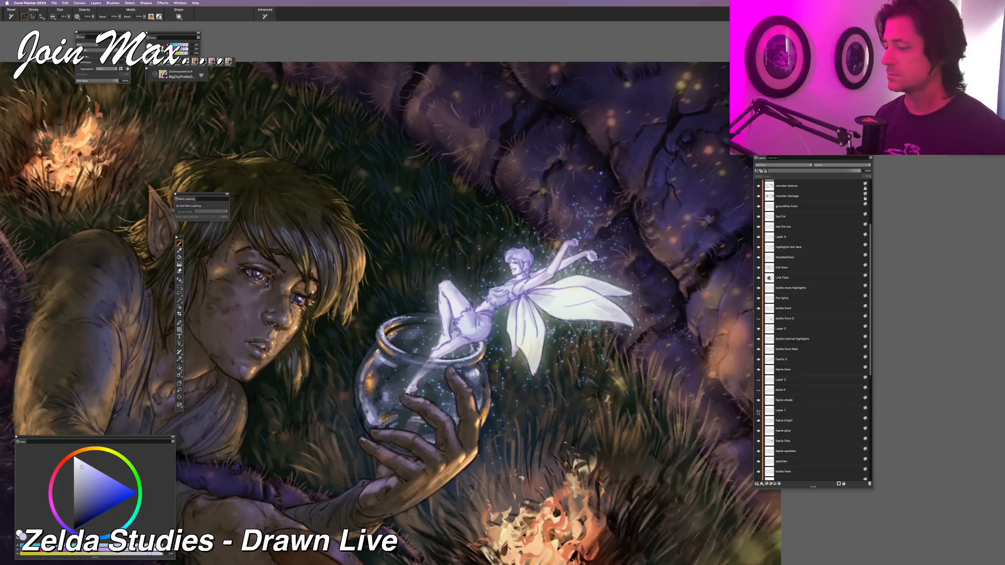
Show Layer 1, move it above the other faerie layers in the stack, and compare the faerie with and without it
click(759, 411)
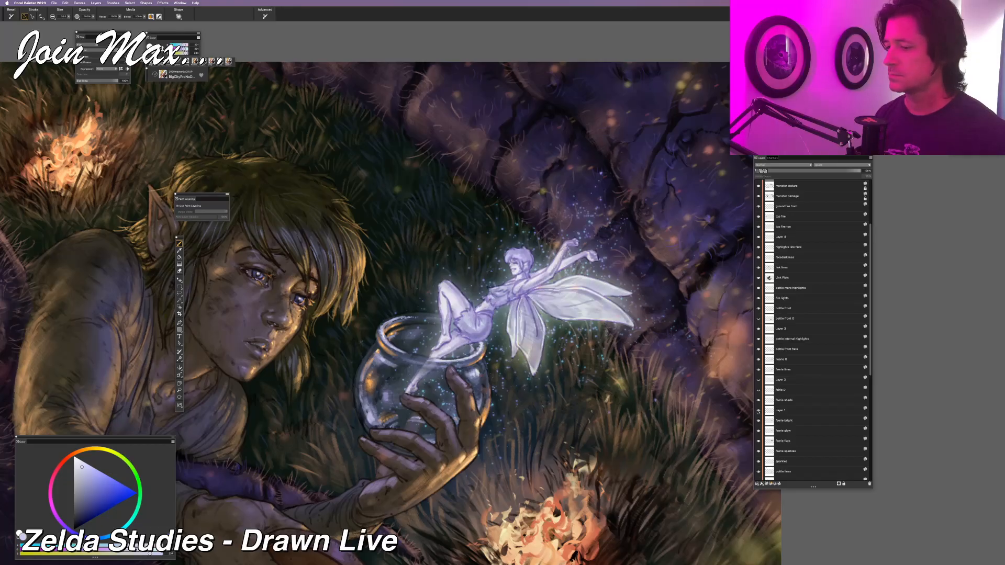
click(758, 412)
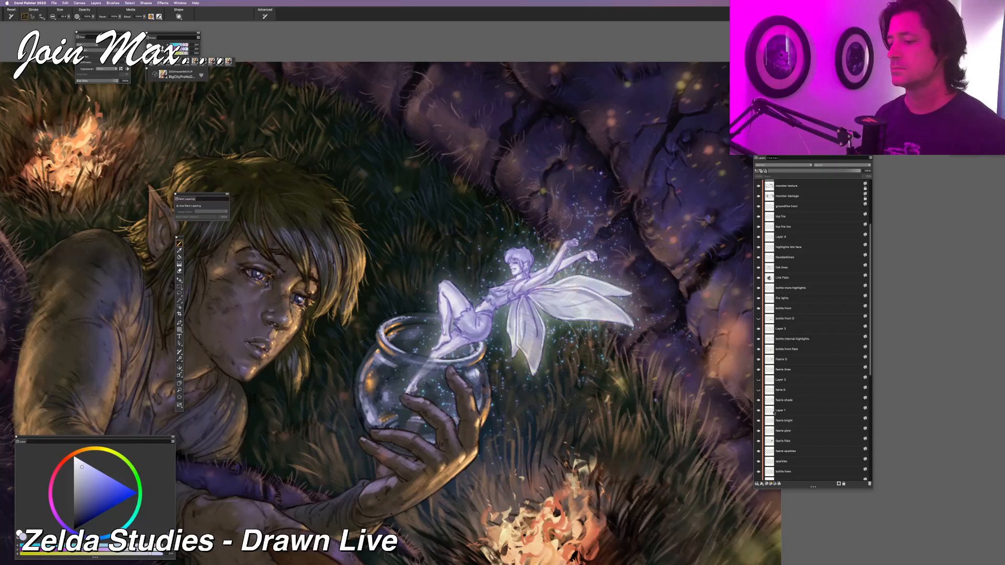
click(774, 411)
drag(773, 411, 785, 356)
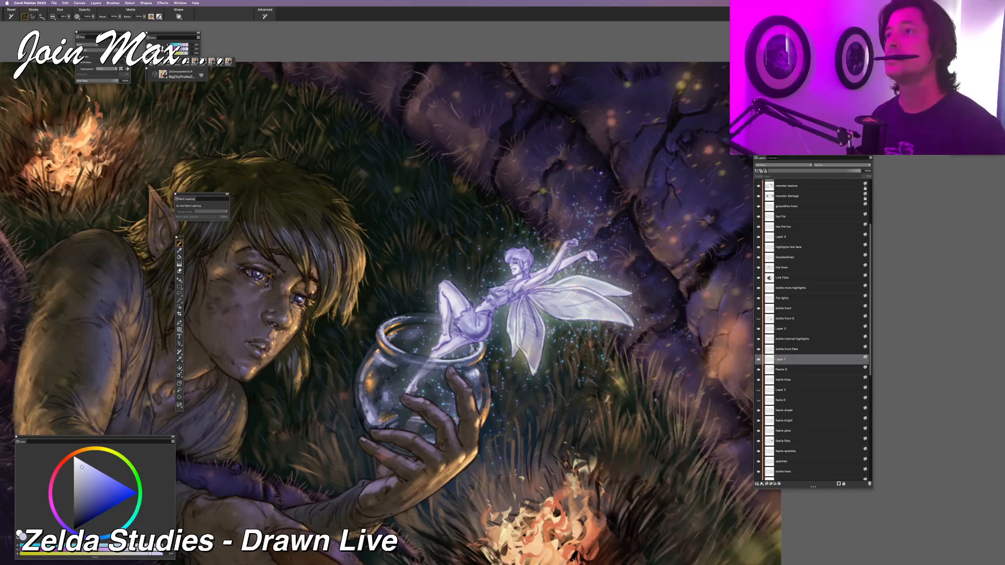
click(759, 360)
click(759, 359)
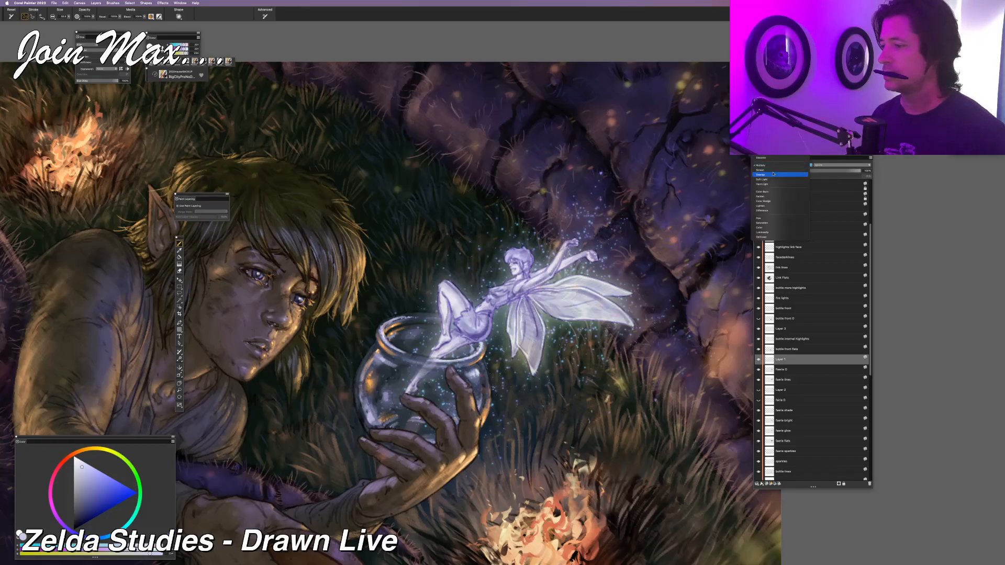
Try different composite methods on Layer 1, including Overlay, Saturation, Luminosity and GelCover, to compare the faerie's shading and wings
click(773, 172)
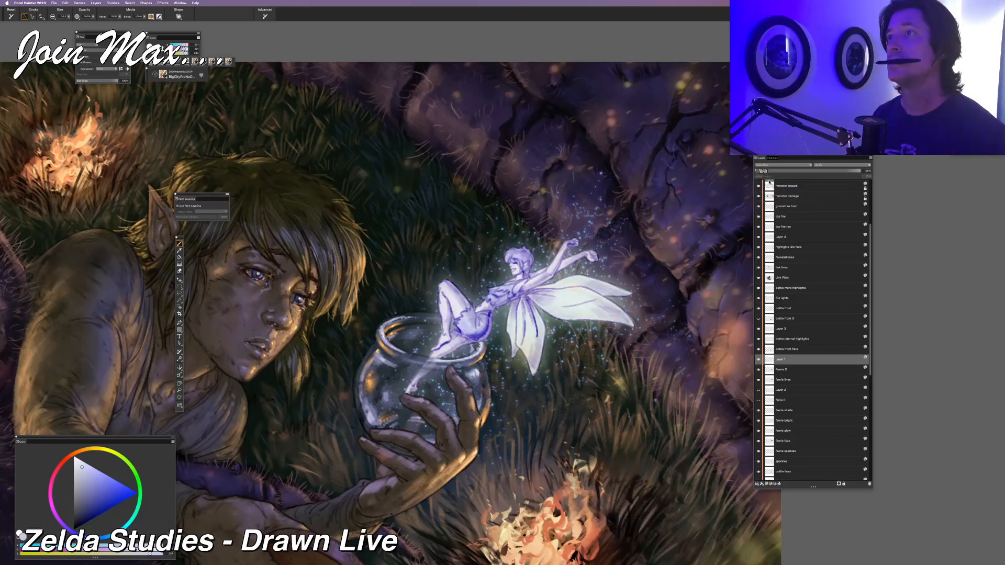
click(770, 165)
click(766, 193)
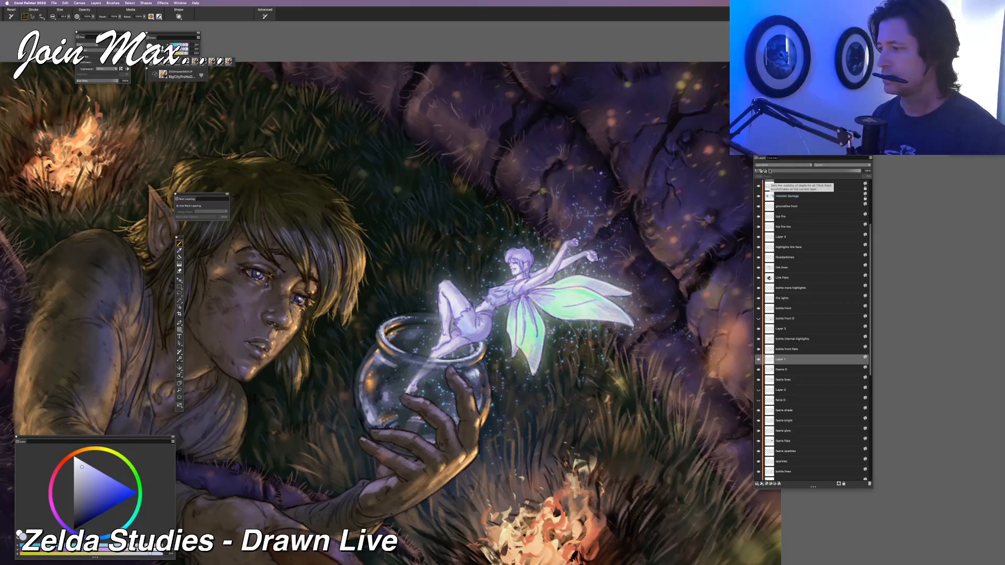
click(770, 170)
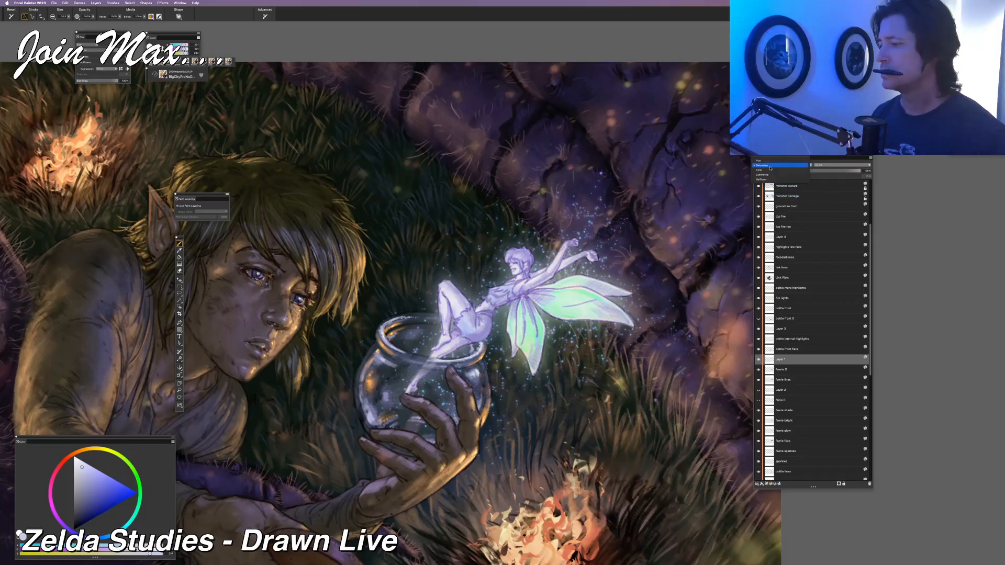
click(770, 170)
click(770, 168)
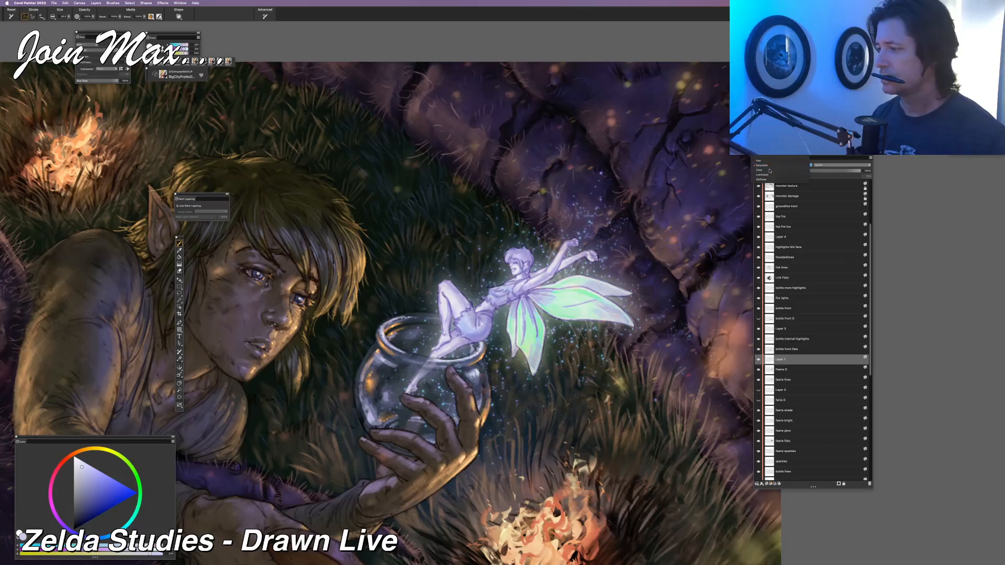
click(769, 170)
click(769, 168)
click(769, 168)
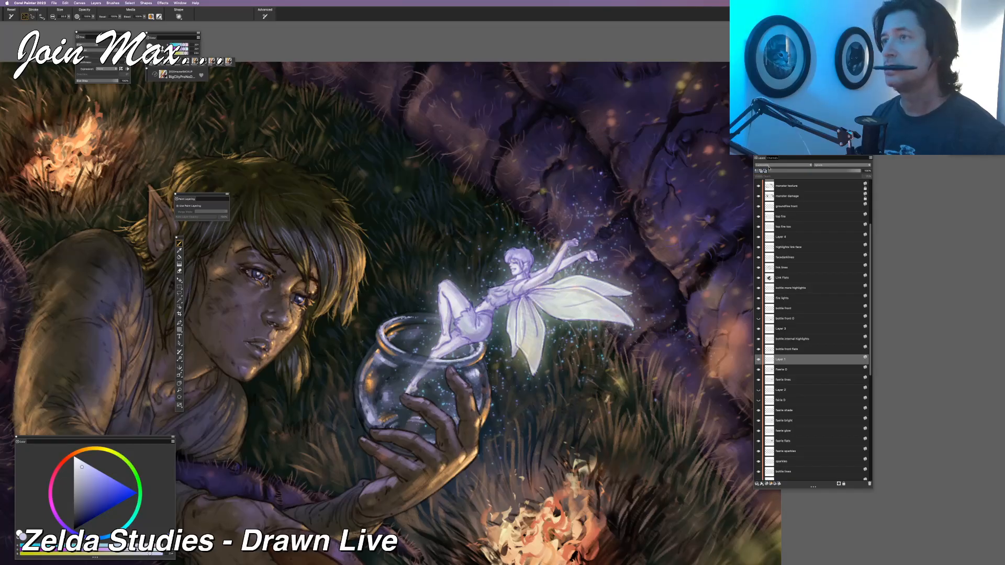
click(769, 166)
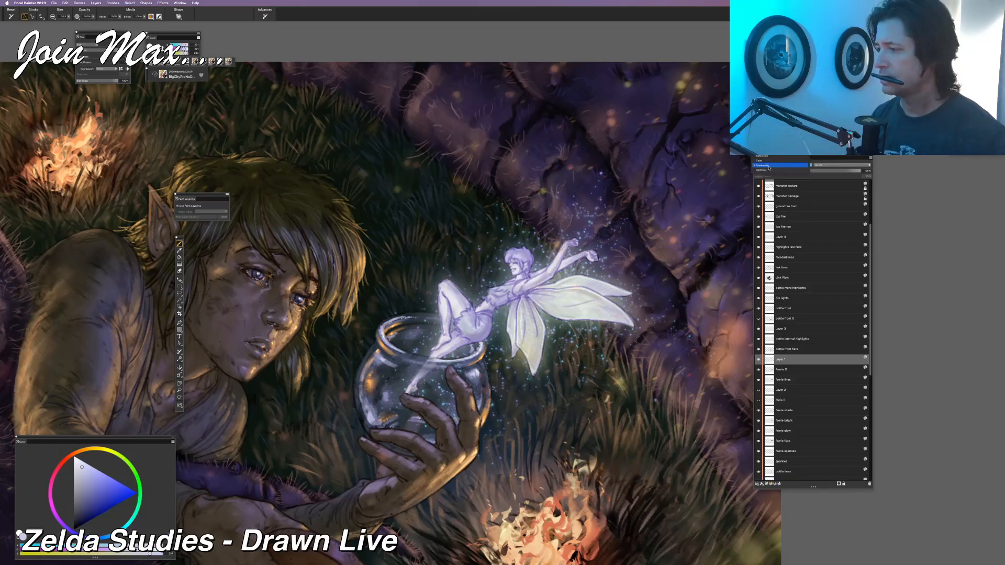
click(768, 167)
click(768, 167)
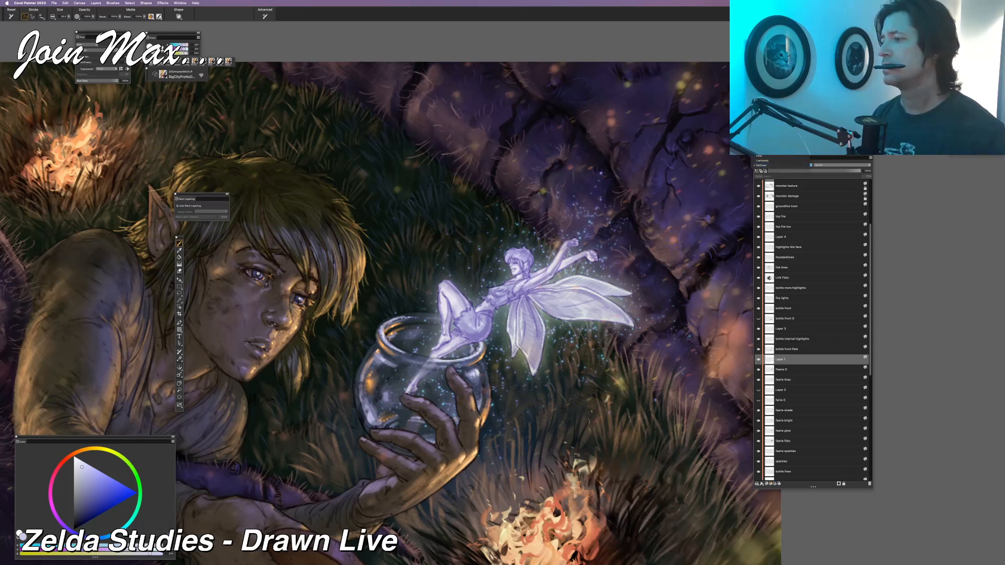
click(766, 118)
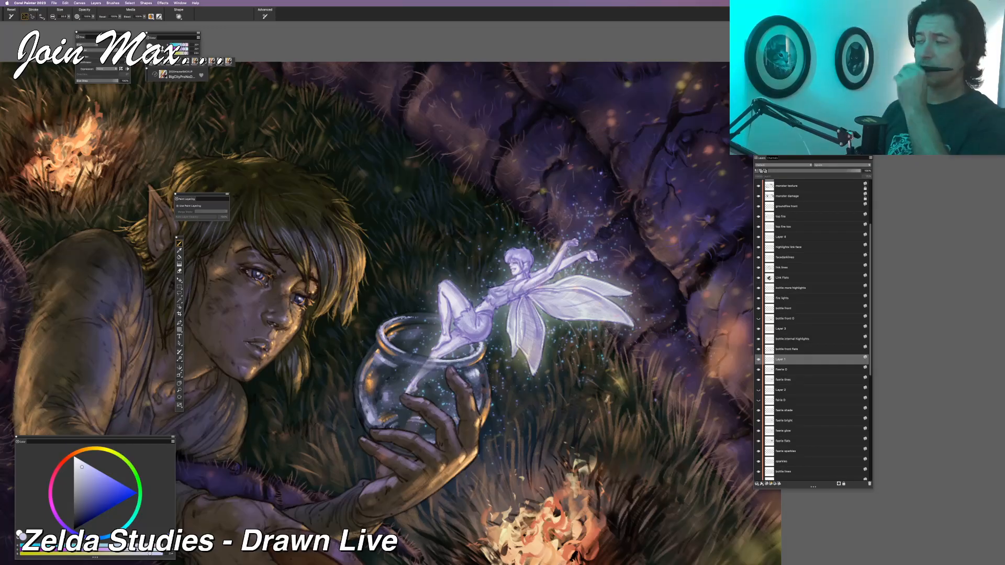
Check the faerie against the wider painting and compare the link lines and faerie lines layers on and off
key(super+minus)
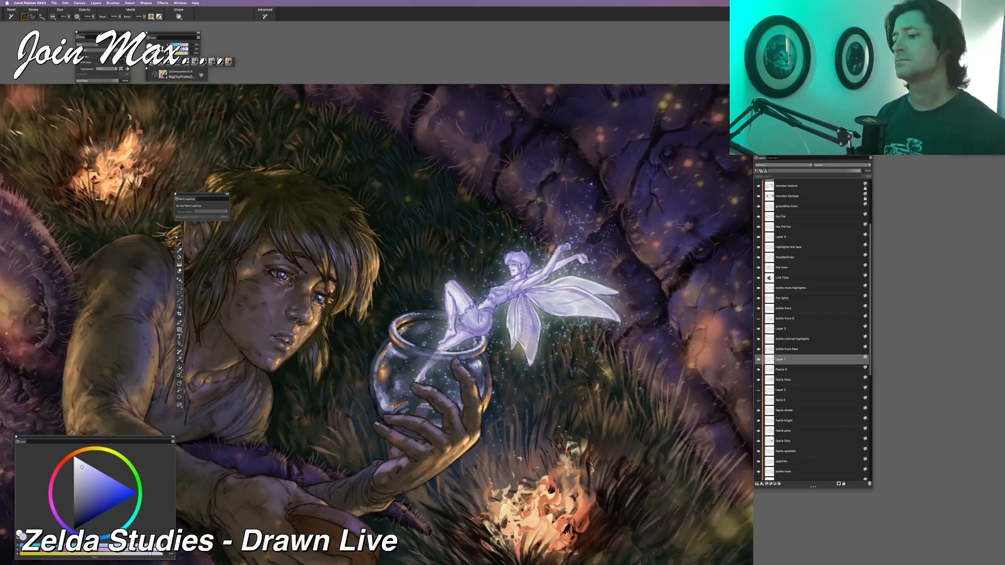
key(super+equal)
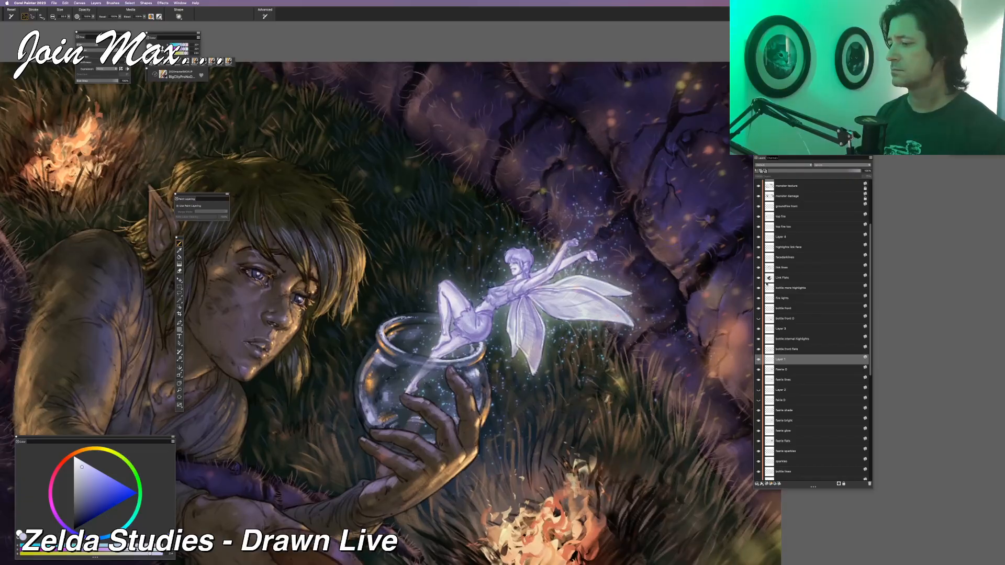
click(759, 268)
click(759, 268)
click(758, 380)
click(758, 380)
Select the faerie lines layer and switch to the Eraser with a smaller tip size
click(799, 378)
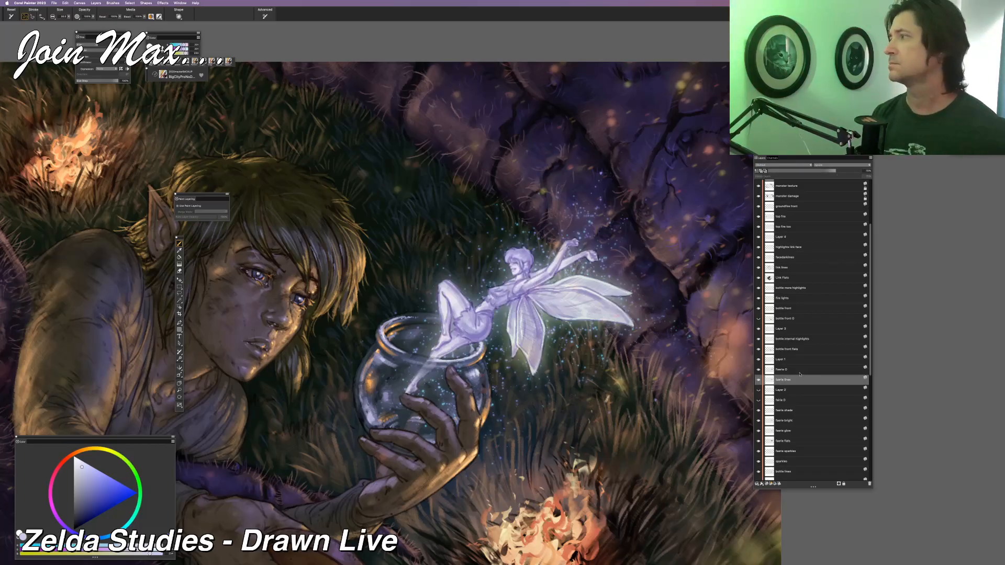
key(n)
key(bracketleft)
key(bracketleft)
key(bracketleft)
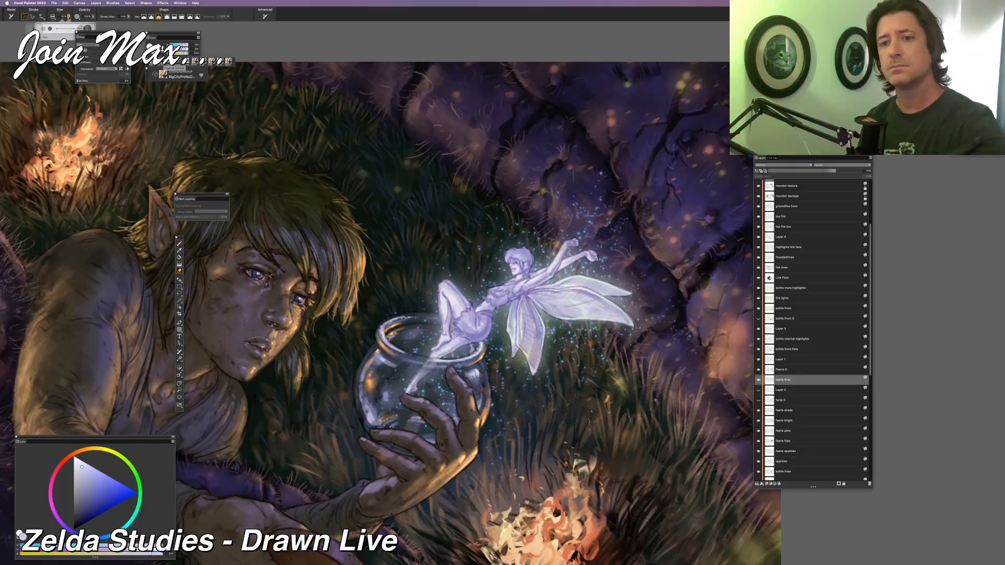
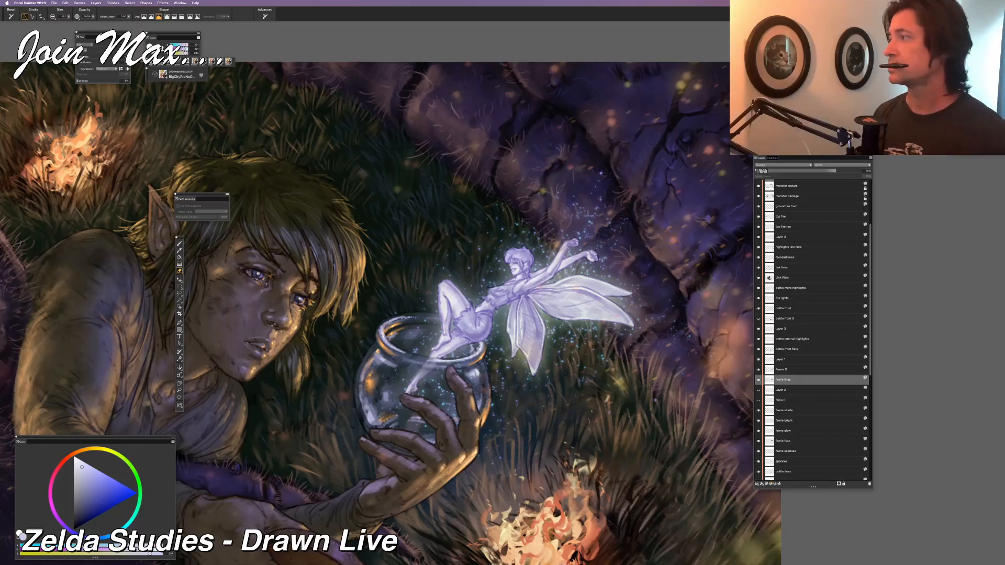
Review the painting without the interface panels, and examine Link's face, the jar and the faerie at several zoom levels
key(Tab)
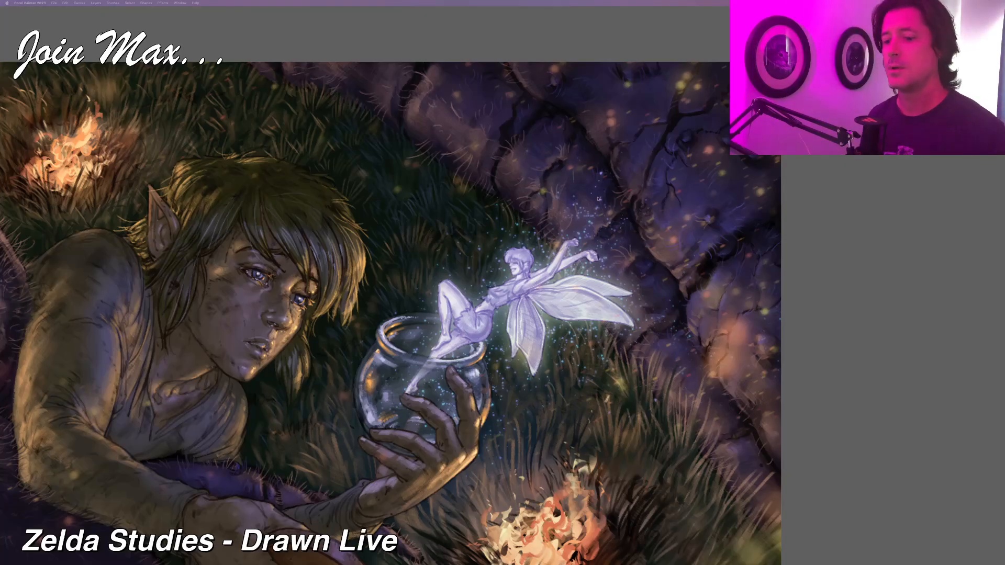
scroll(602, 194, down, 2)
scroll(602, 193, up, 3)
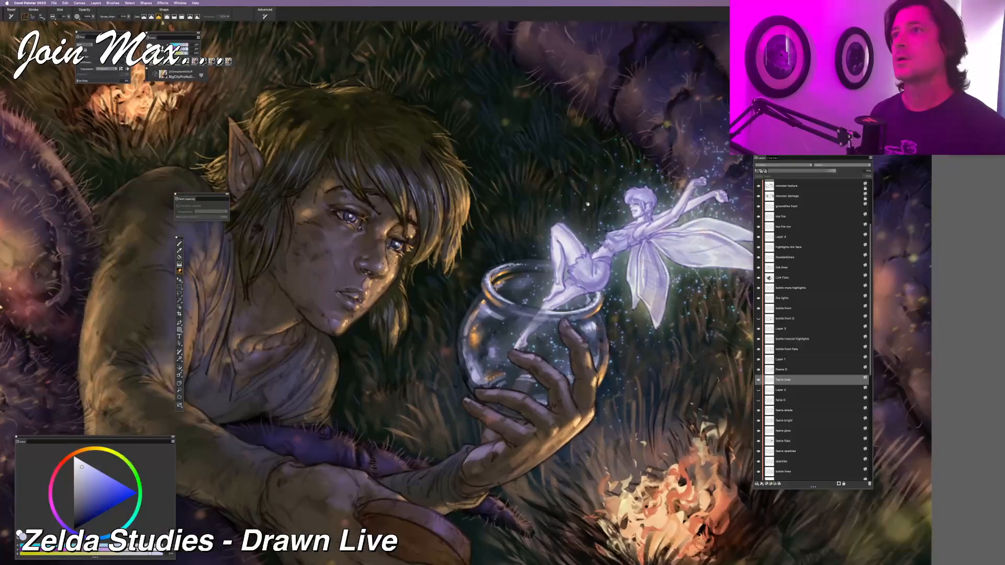
scroll(587, 204, up, 4)
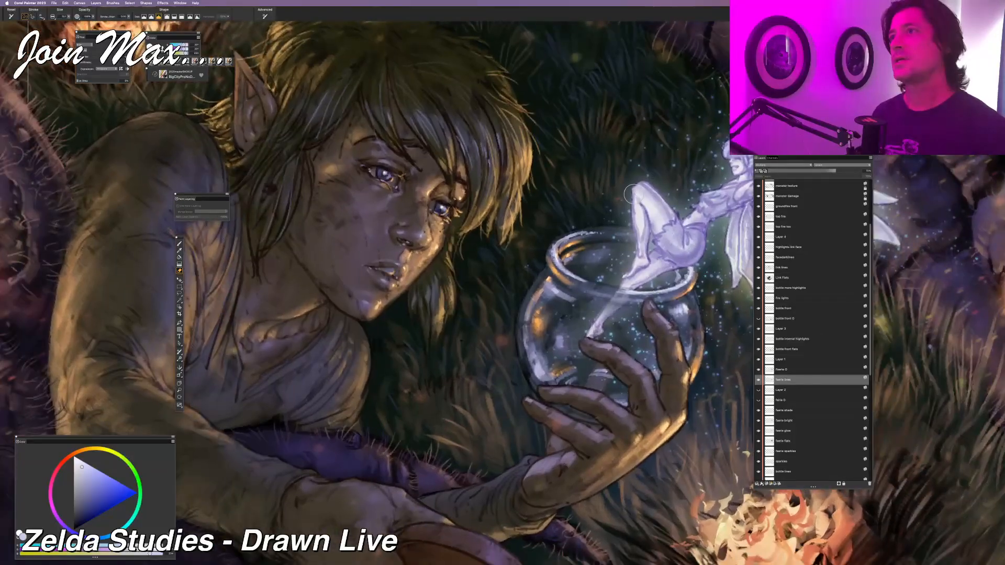
scroll(631, 194, down, 1)
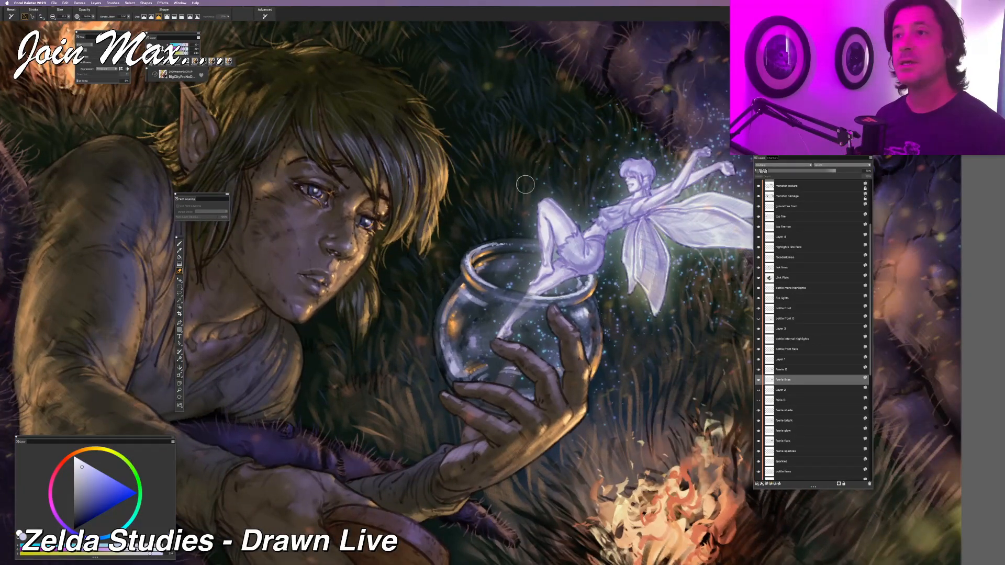
scroll(521, 181, down, 2)
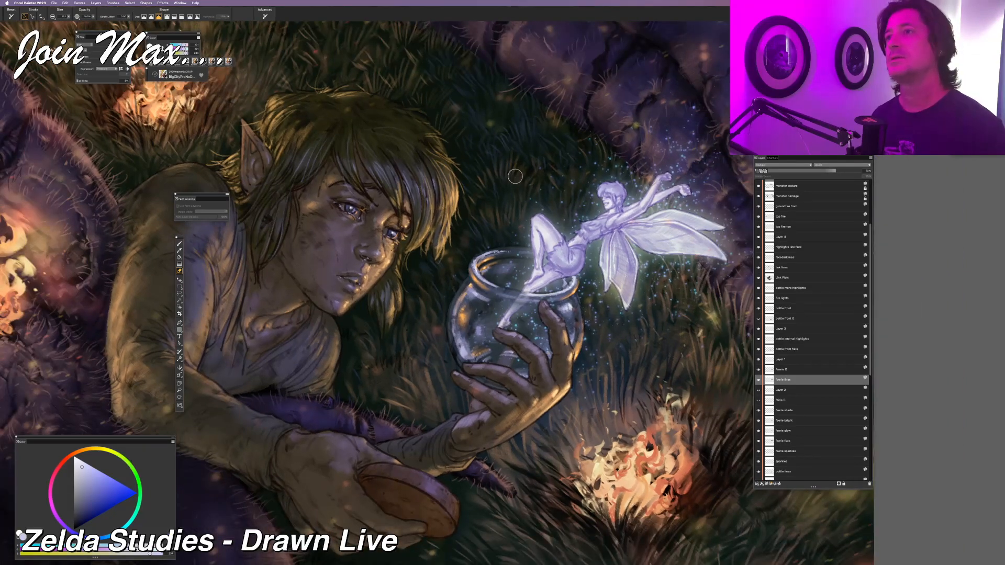
scroll(510, 172, up, 1)
scroll(492, 170, up, 1)
drag(492, 171, 460, 170)
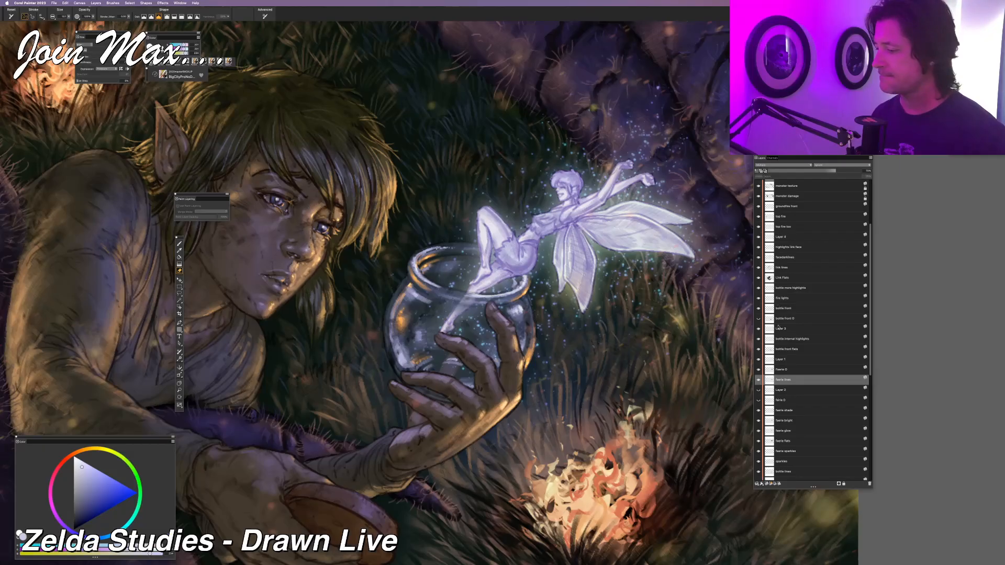
Show and select the second bottle front layer, comparing the jar with and without it
scroll(778, 327, down, 1)
click(758, 315)
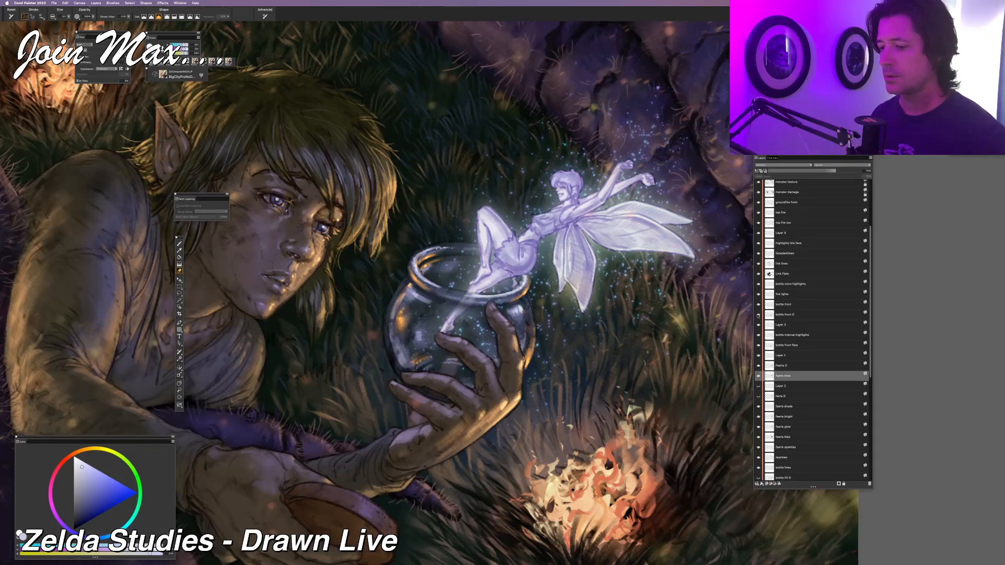
click(758, 314)
click(758, 314)
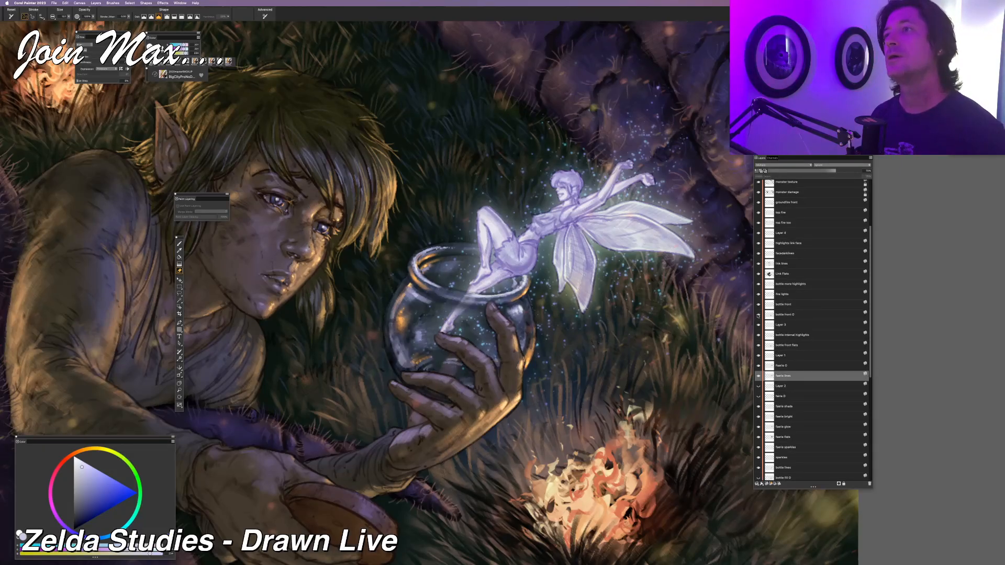
click(792, 315)
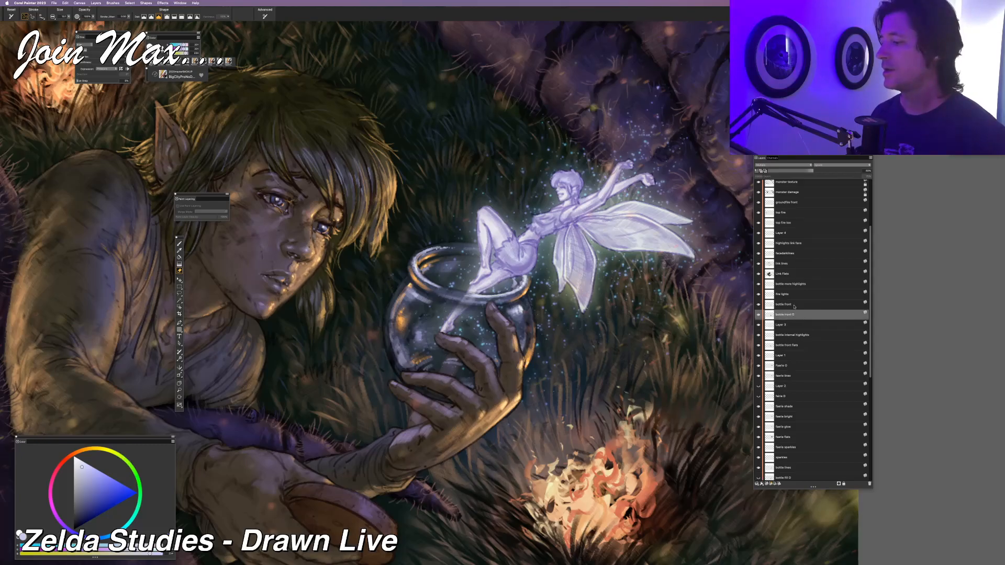
click(758, 315)
click(758, 315)
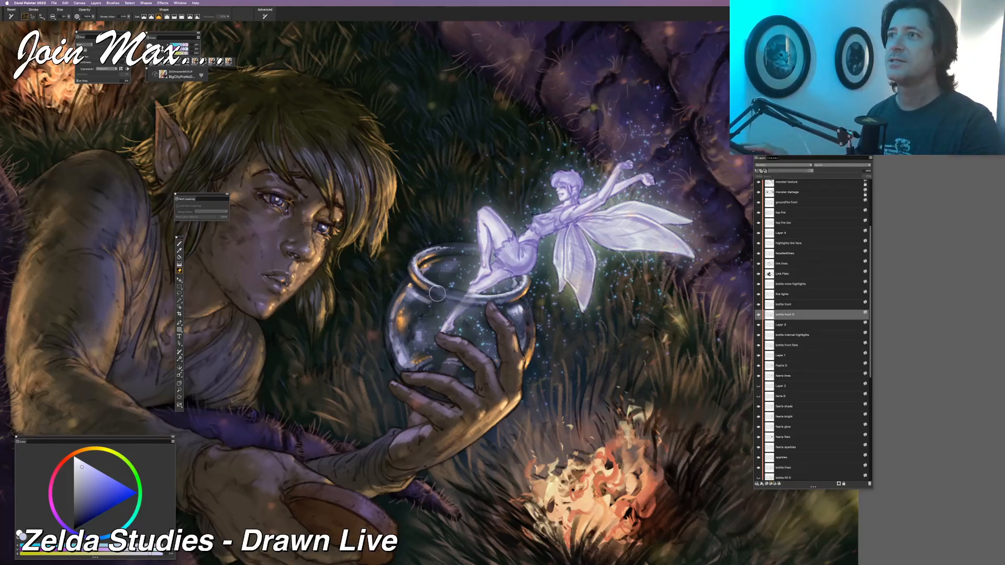
Examine the jar and faerie at different zoom levels, with and without the interface panels shown
key(super+minus)
key(super+minus)
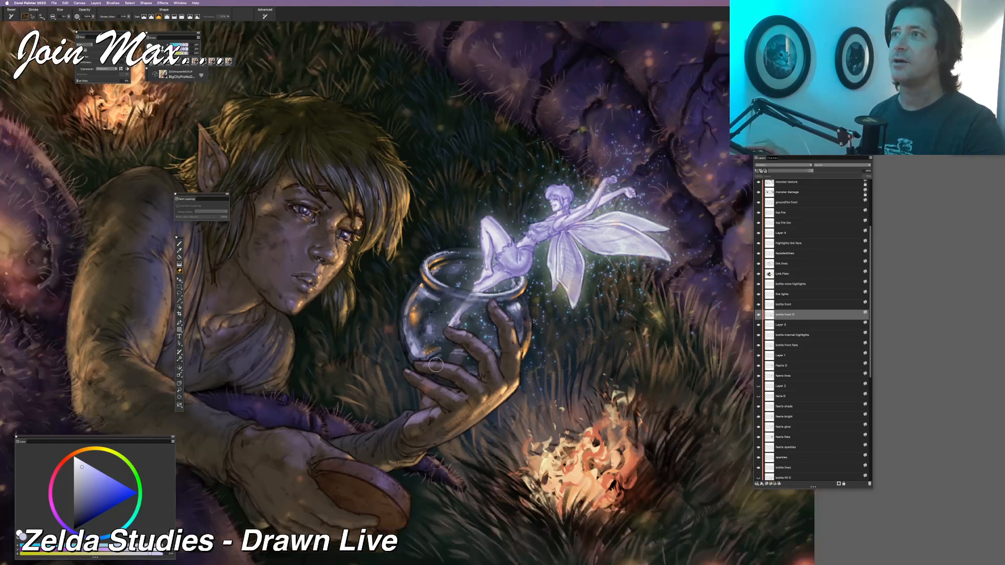
key(super+plus)
key(super+plus)
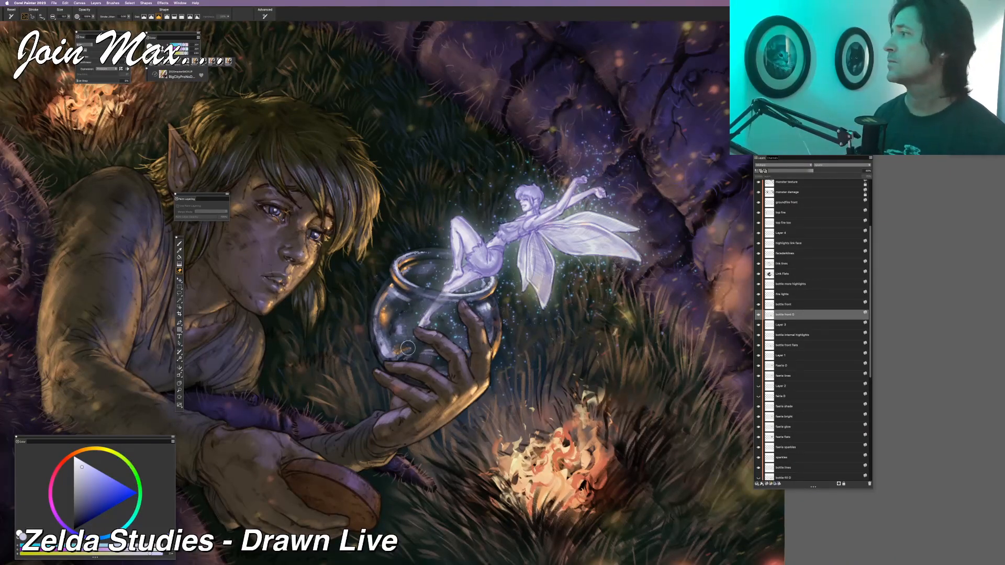
key(Tab)
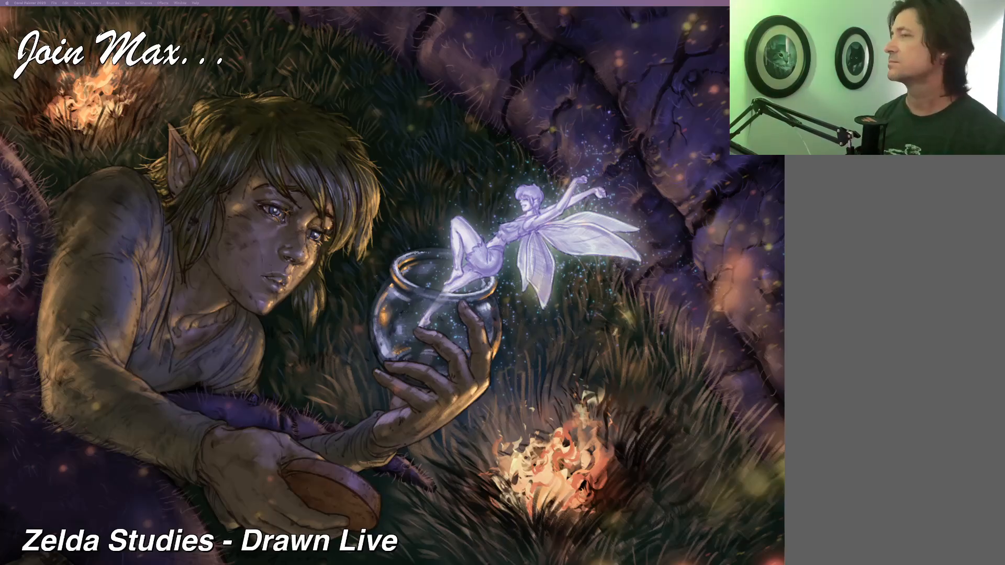
key(Tab)
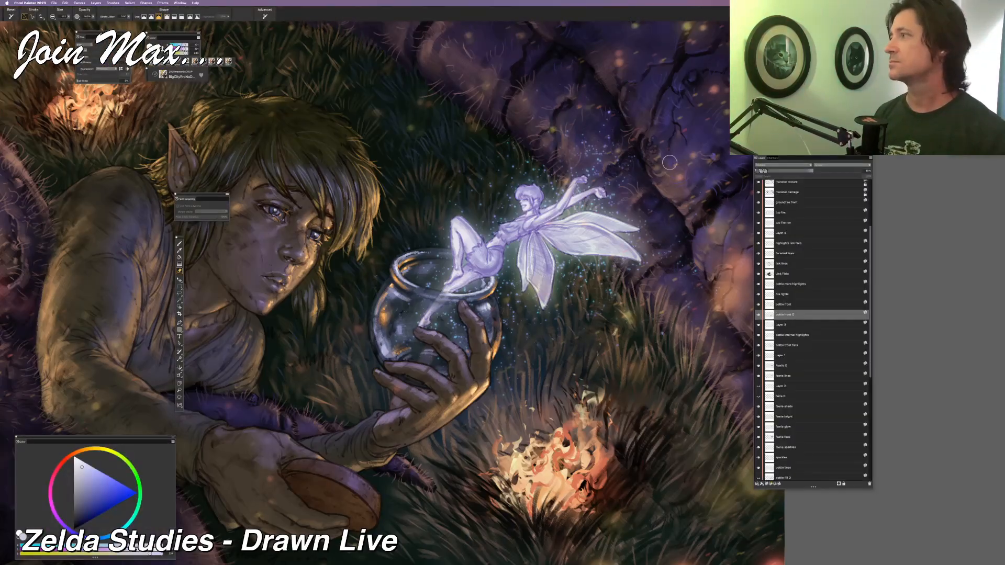
scroll(552, 148, right, 2)
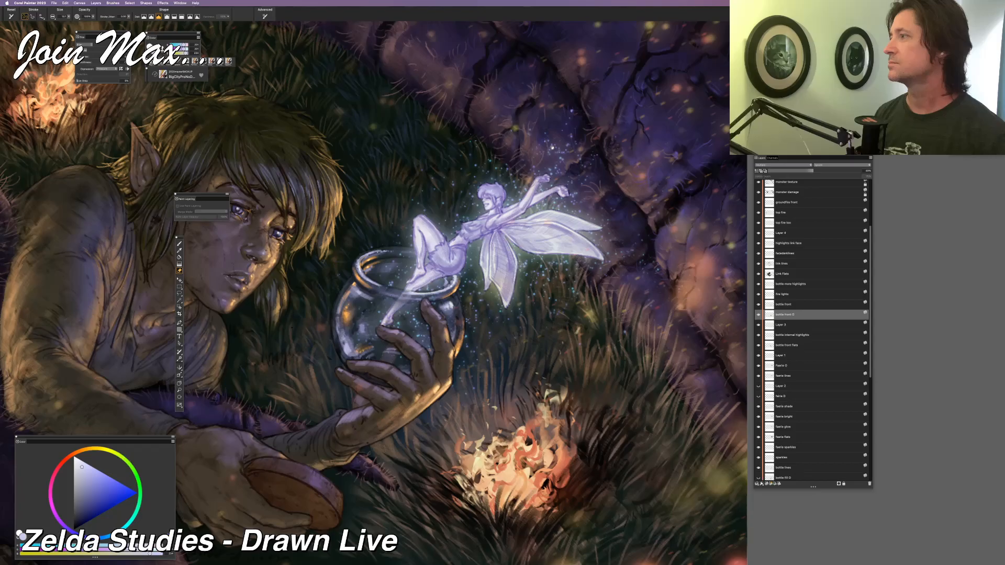
Review the painting with the interface panels hidden and shown again, framing Link's face, the jar and the faerie from several distances
key(Tab)
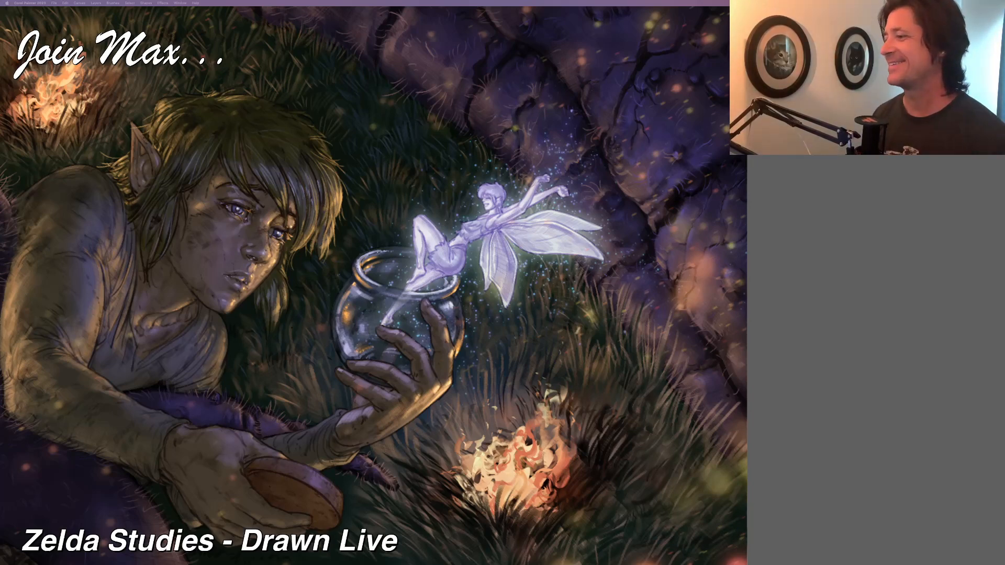
key(Tab)
mouse_move(538, 164)
mouse_down()
mouse_move(560, 147)
mouse_move(577, 176)
mouse_up()
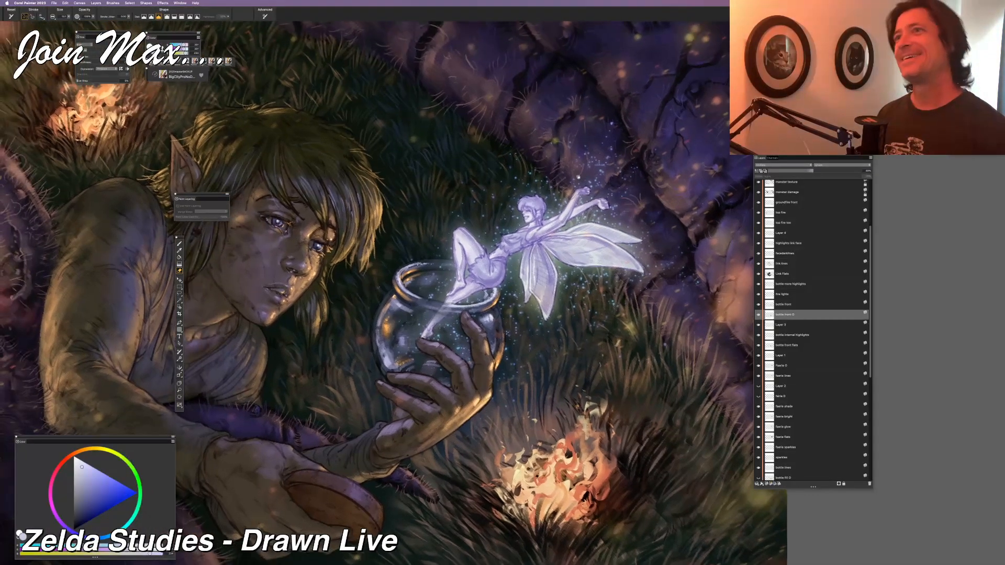
key(super+plus)
drag(554, 211, 590, 196)
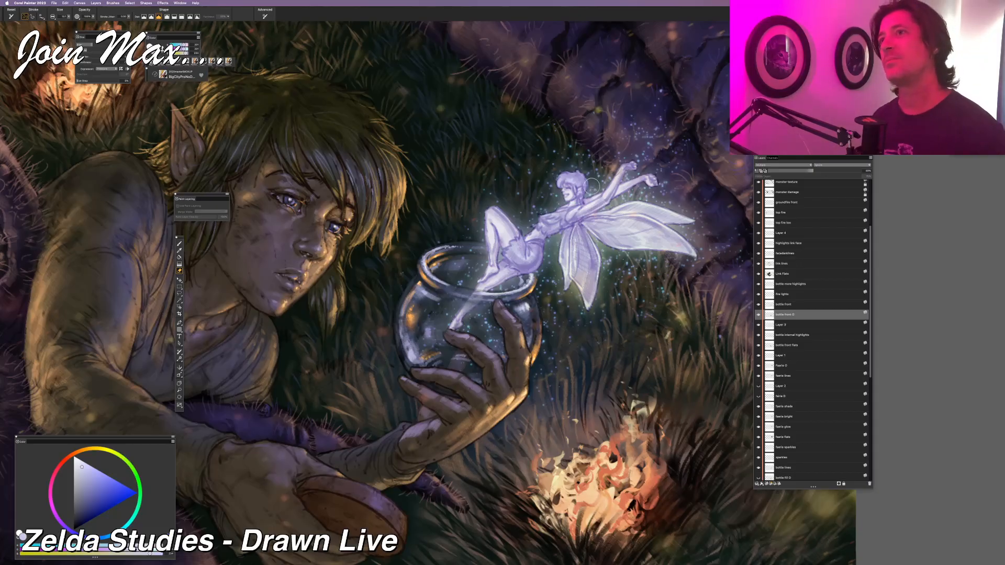
scroll(591, 184, down, 1)
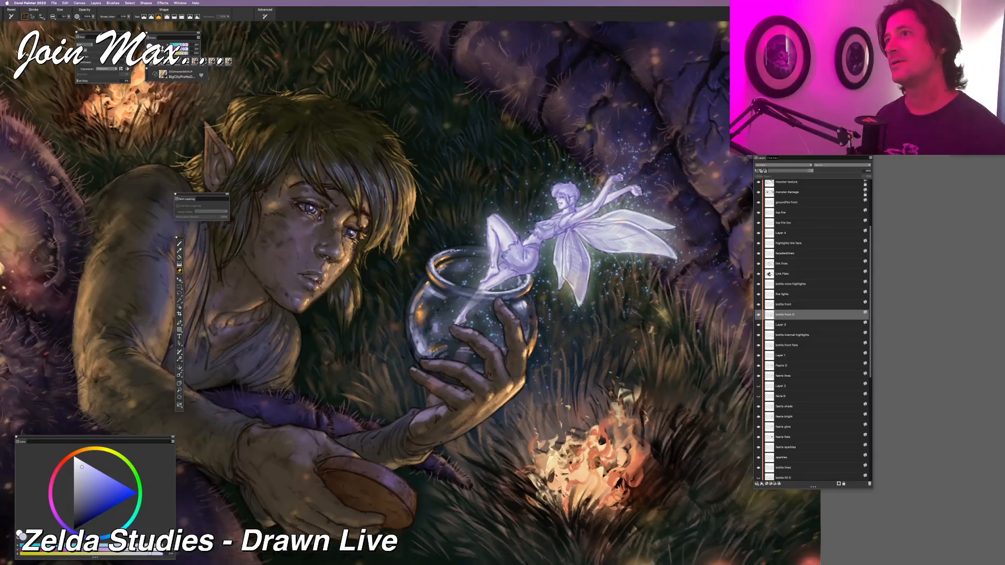
scroll(497, 262, up, 2)
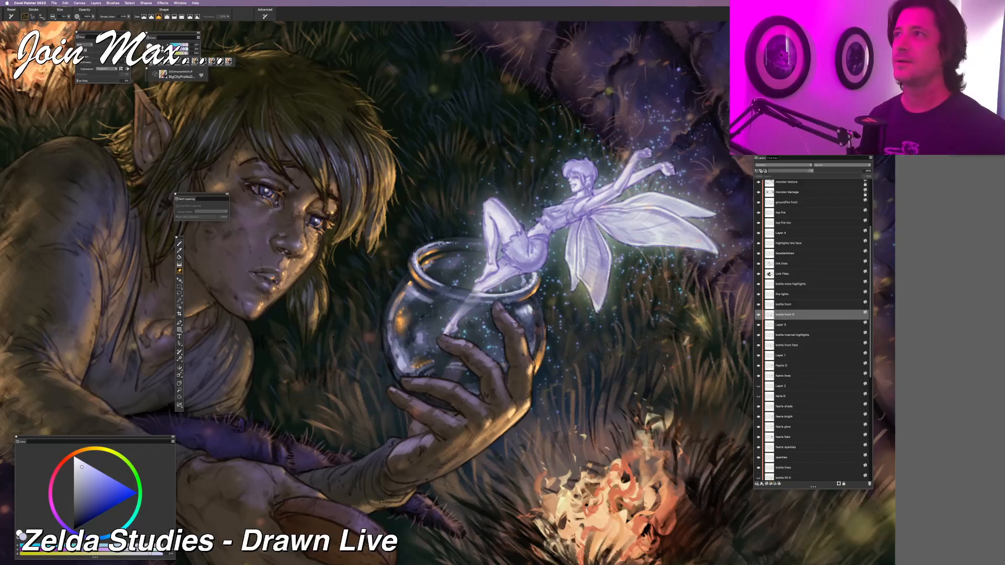
Select the bottle front layer, look through the upper layers, and use the Layer Adjuster to pick the layer at the faerie on the canvas
key(b)
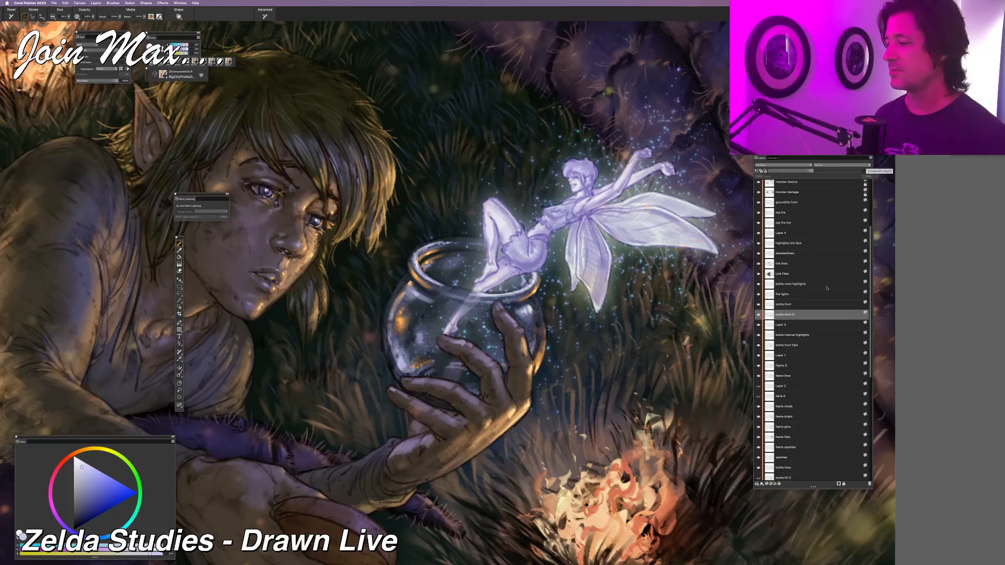
click(793, 304)
scroll(795, 276, up, 3)
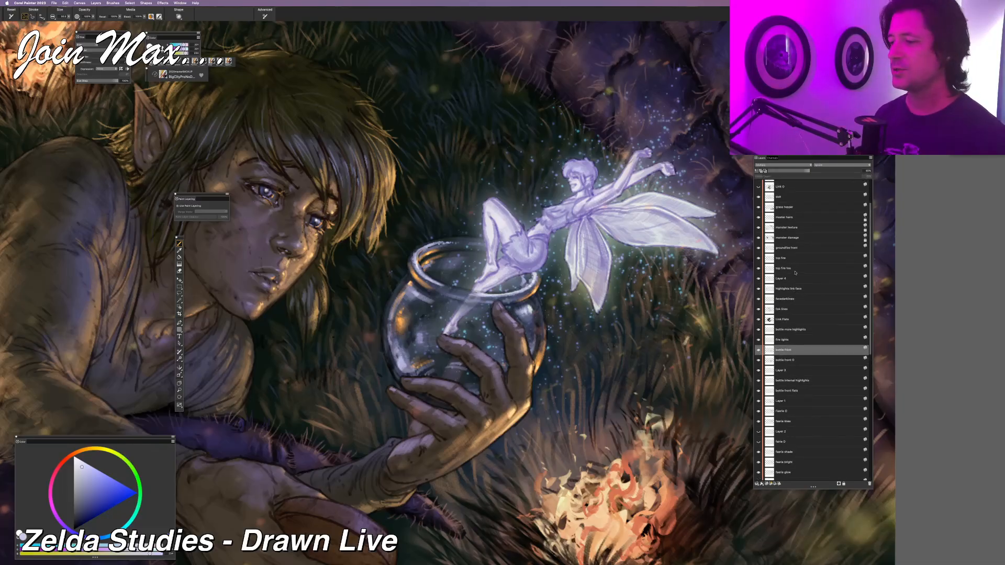
scroll(787, 279, up, 1)
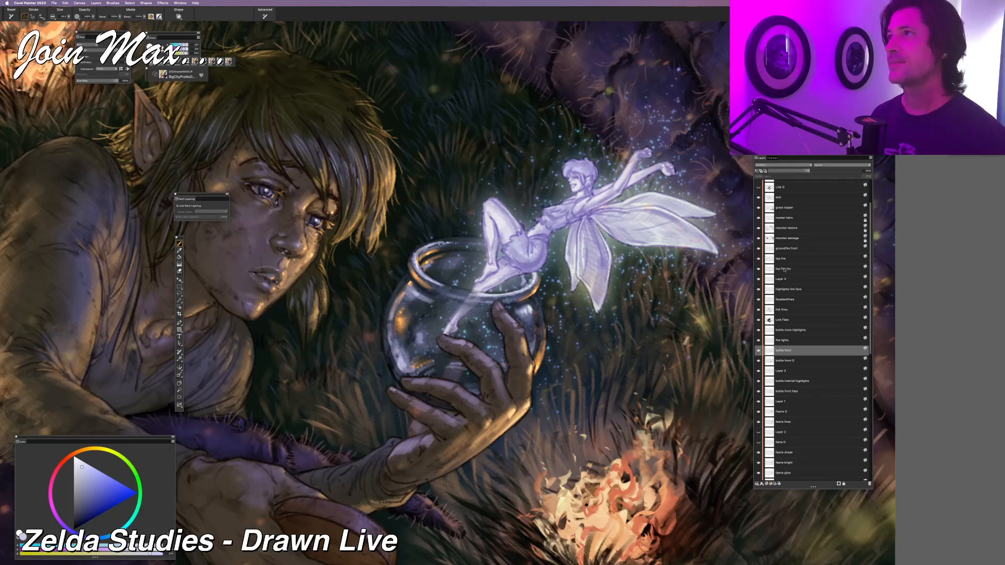
scroll(797, 335, up, 3)
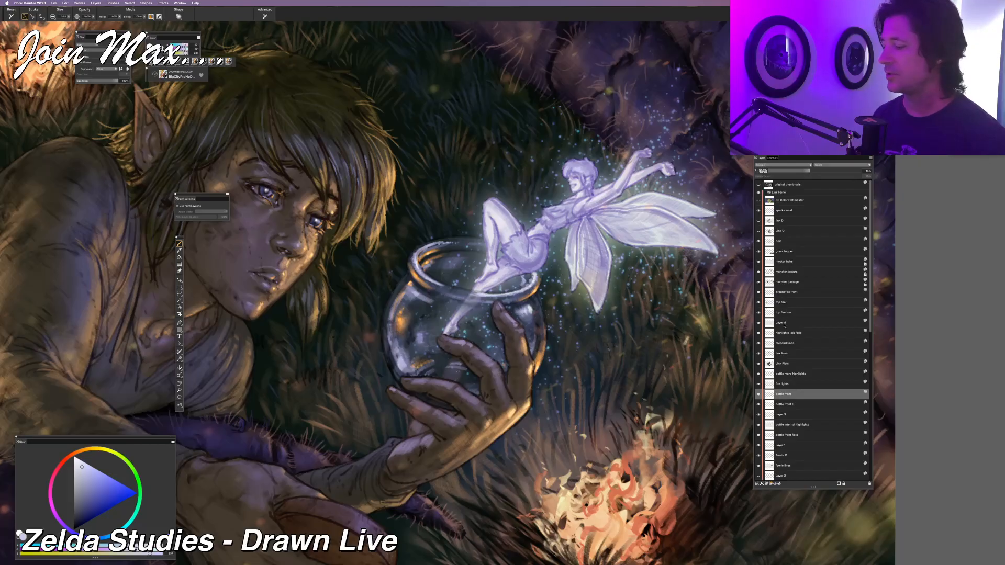
scroll(784, 325, down, 1)
key(f)
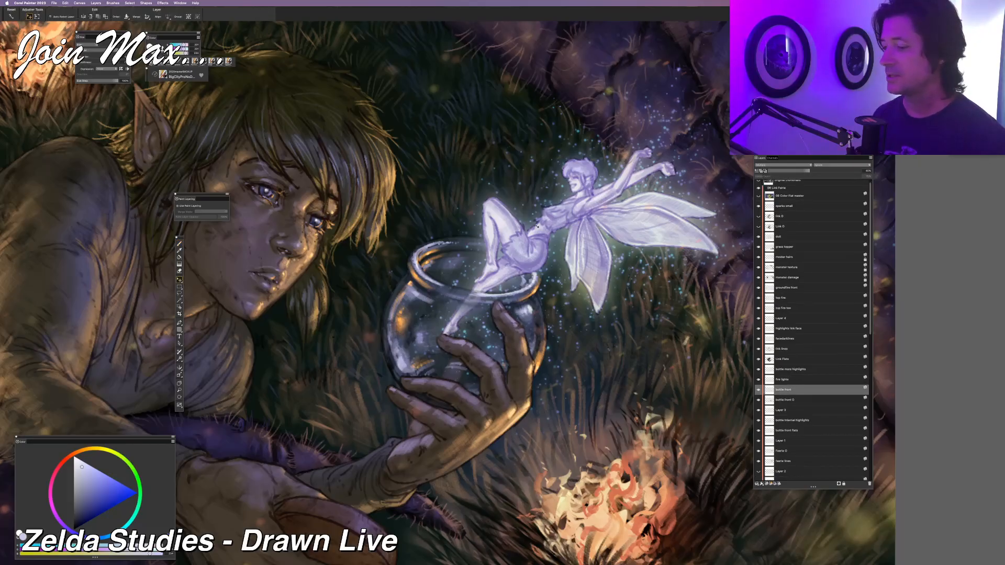
click(538, 200)
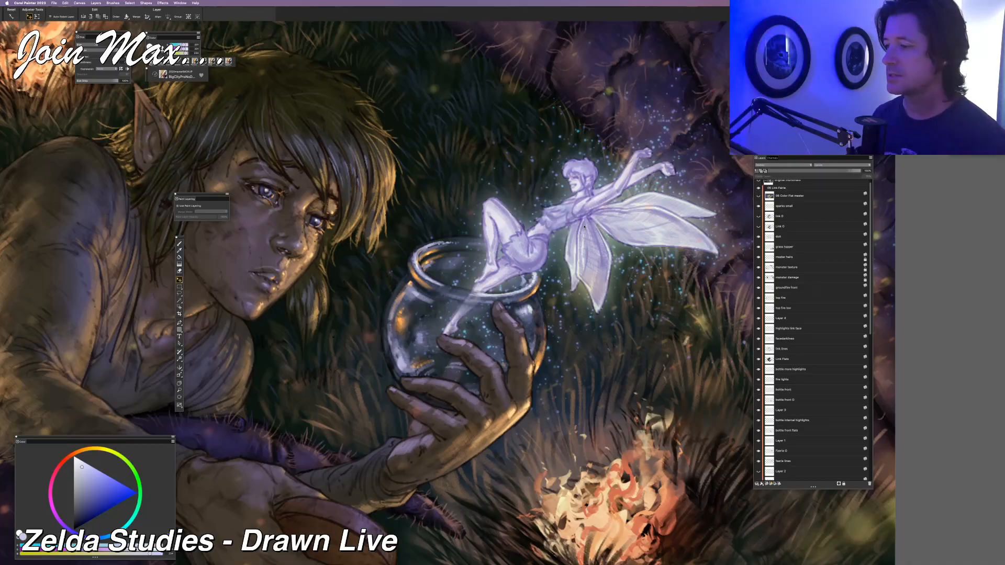
Switch to the Brush and sample a violet tone from the area beside the faerie as the painting colour
scroll(585, 227, down, 2)
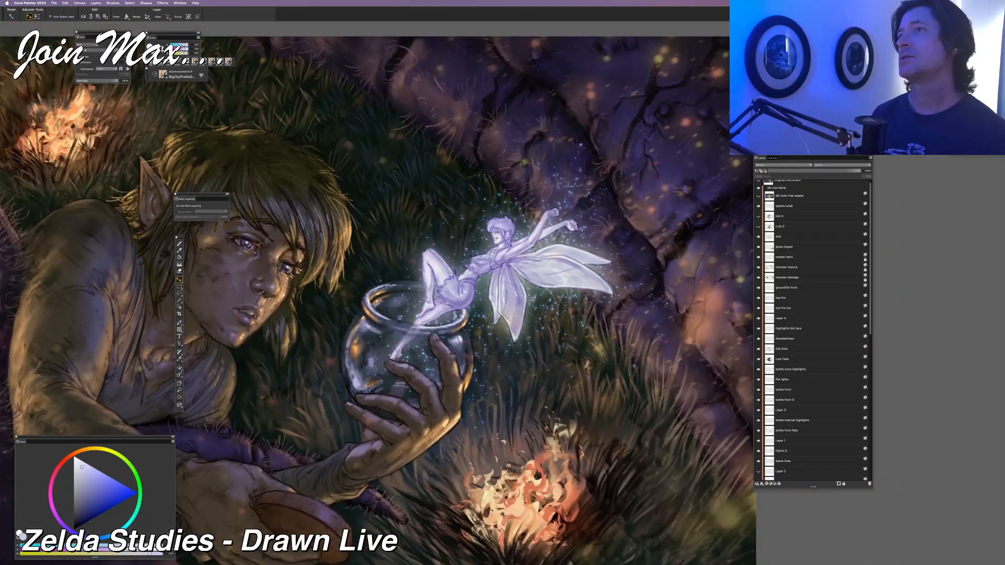
key(b)
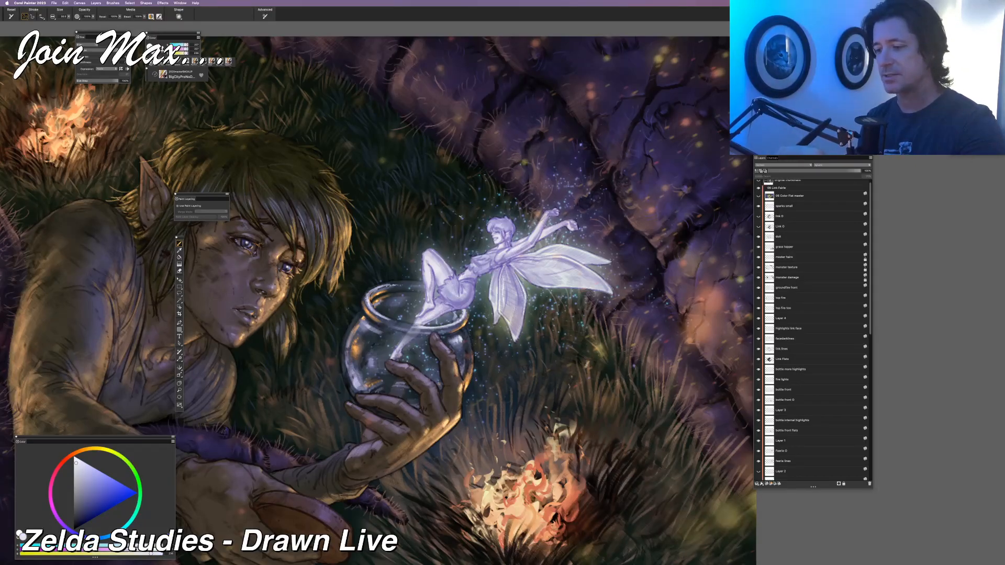
alt+click(459, 229)
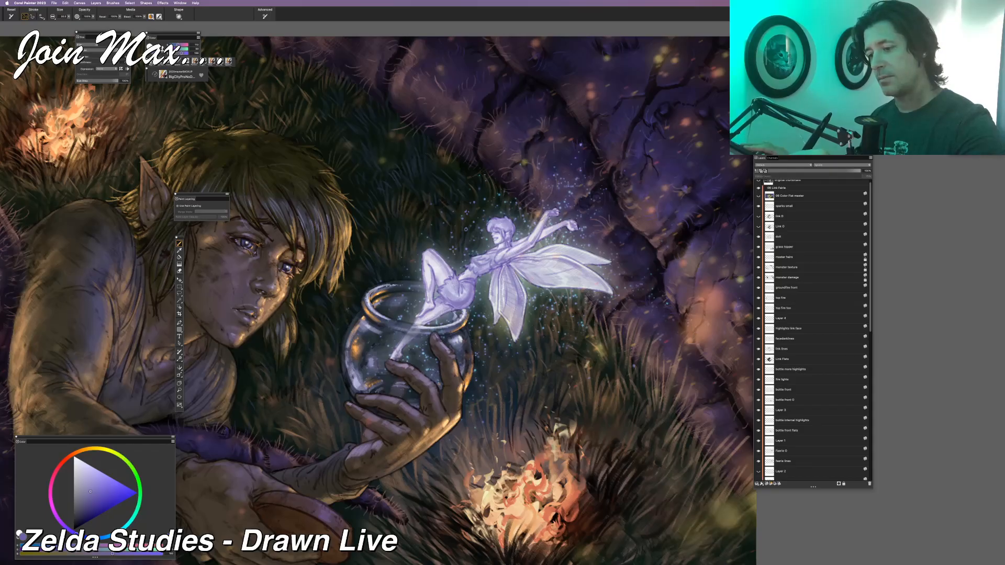
Paint a row of small violet test marks over the grass below the faerie's wing: dots, a plus, a cross and a ring
key(super+equal)
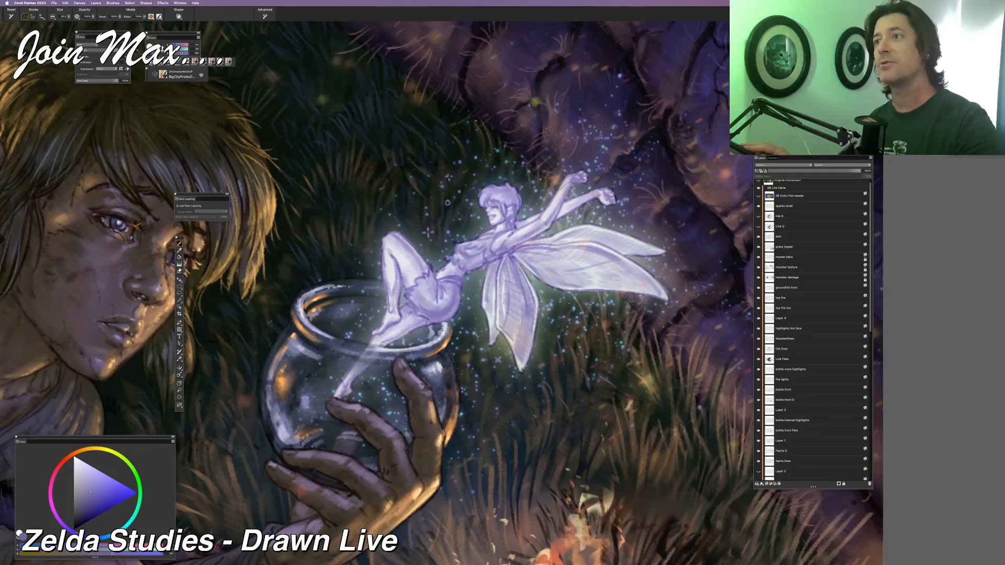
key(super+equal)
drag(476, 474, 435, 325)
key(super+equal)
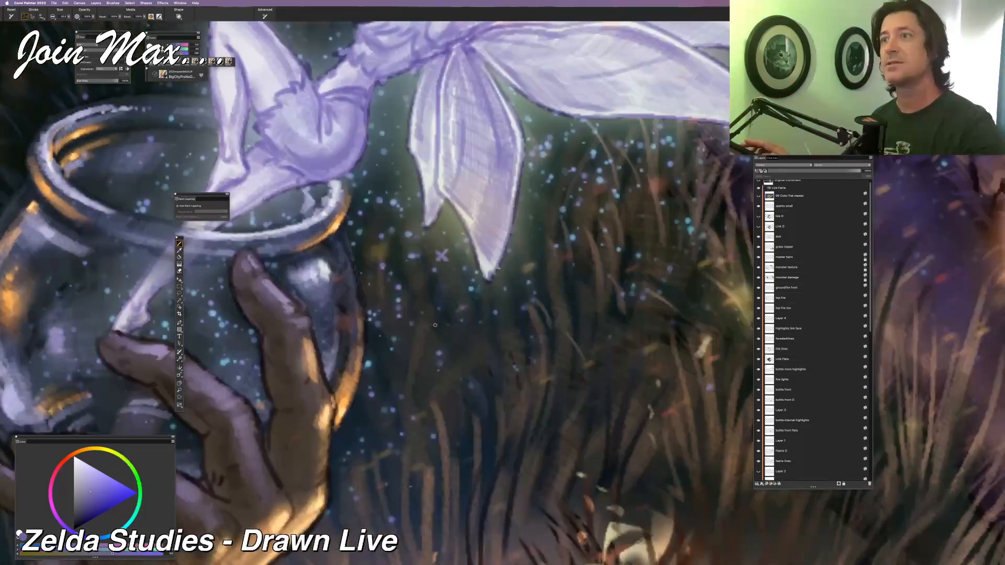
key(super+equal)
key(super+equal)
drag(459, 379, 388, 286)
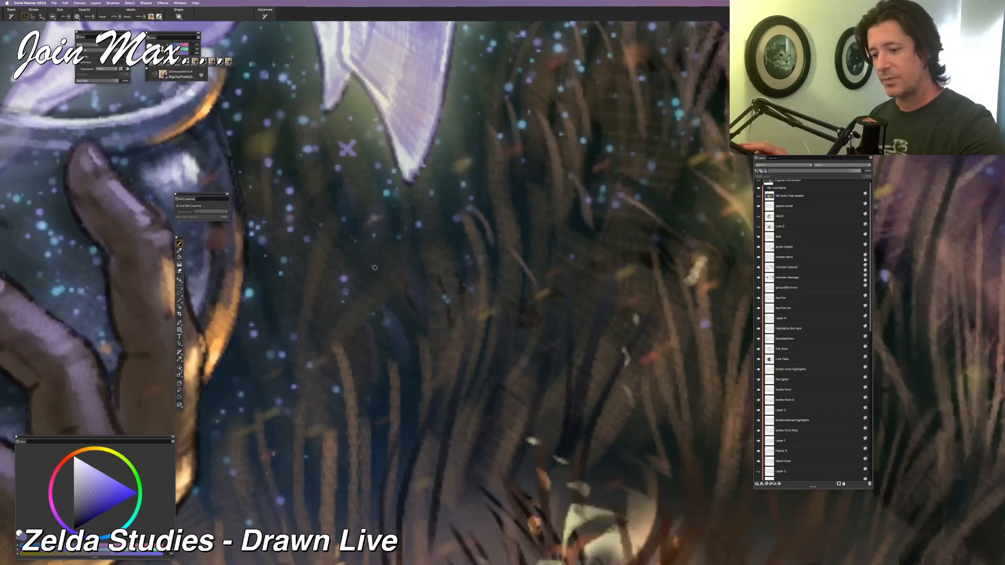
drag(390, 263, 387, 269)
click(392, 273)
click(406, 264)
click(412, 272)
click(411, 266)
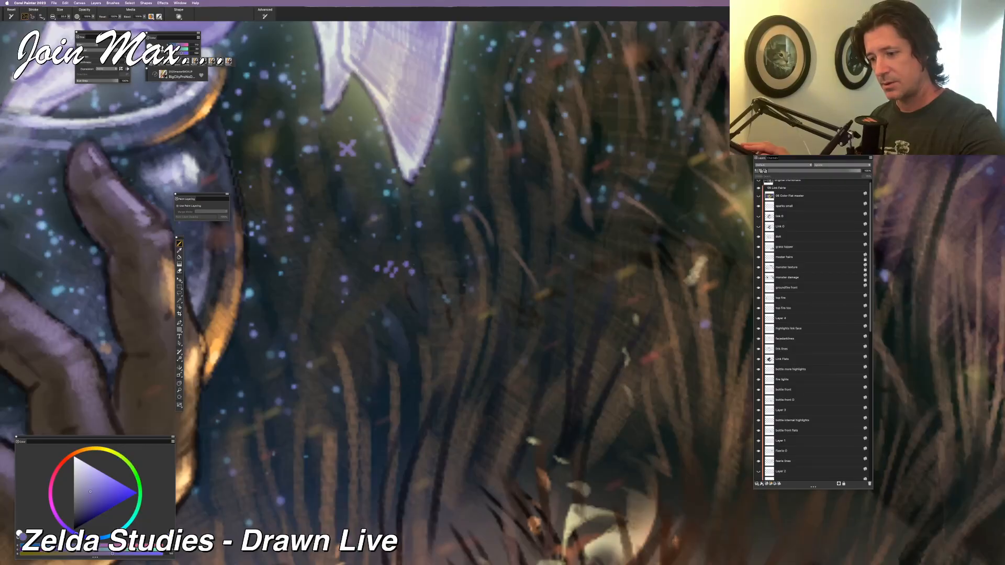
mouse_move(427, 261)
mouse_down()
mouse_move(427, 275)
mouse_move(452, 275)
mouse_move(440, 274)
mouse_move(463, 261)
mouse_move(487, 268)
mouse_up()
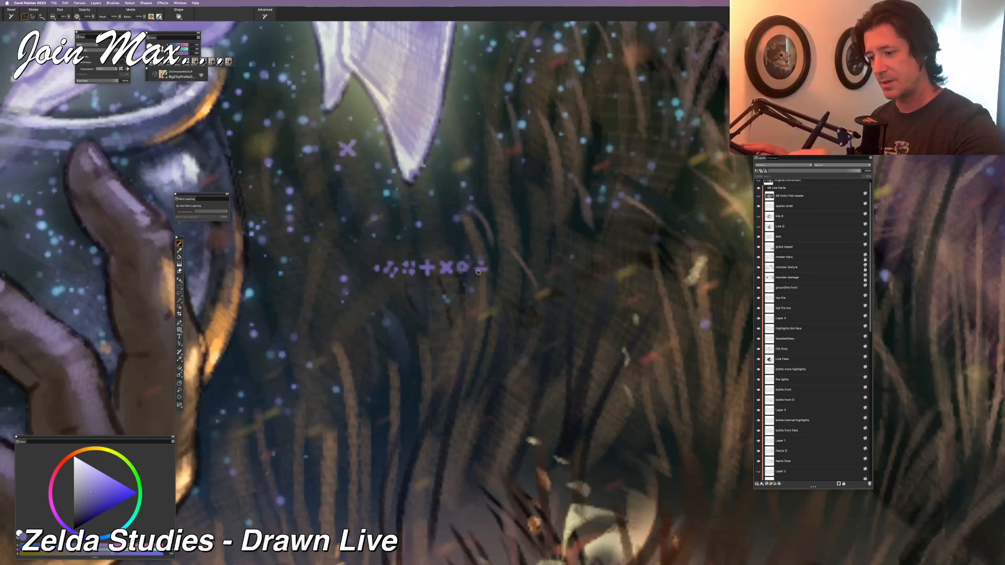
Extend the row of violet test marks with an open cross of short dashes and a solid dot surrounded by smaller dots
key(super+z)
key(super+y)
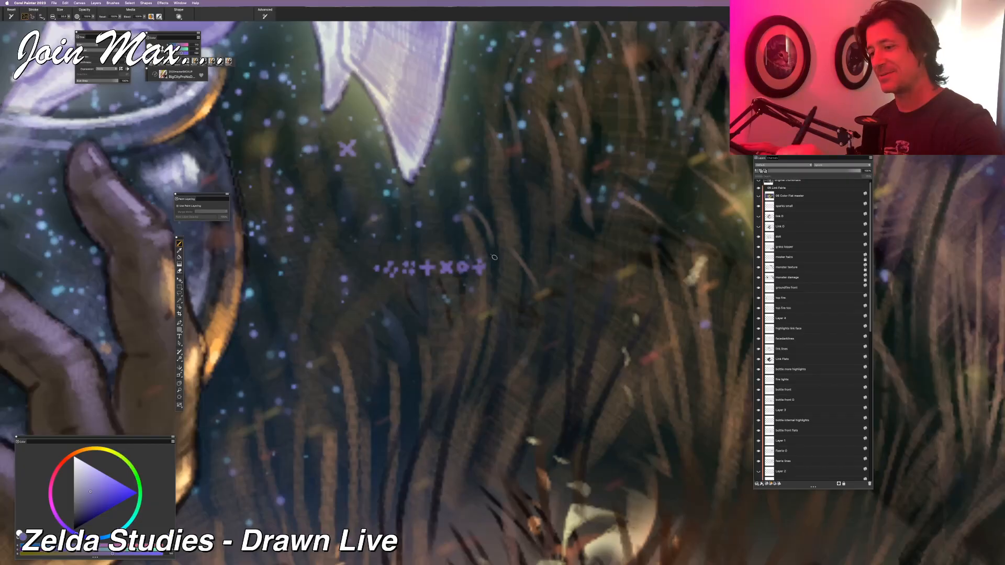
drag(505, 261, 505, 270)
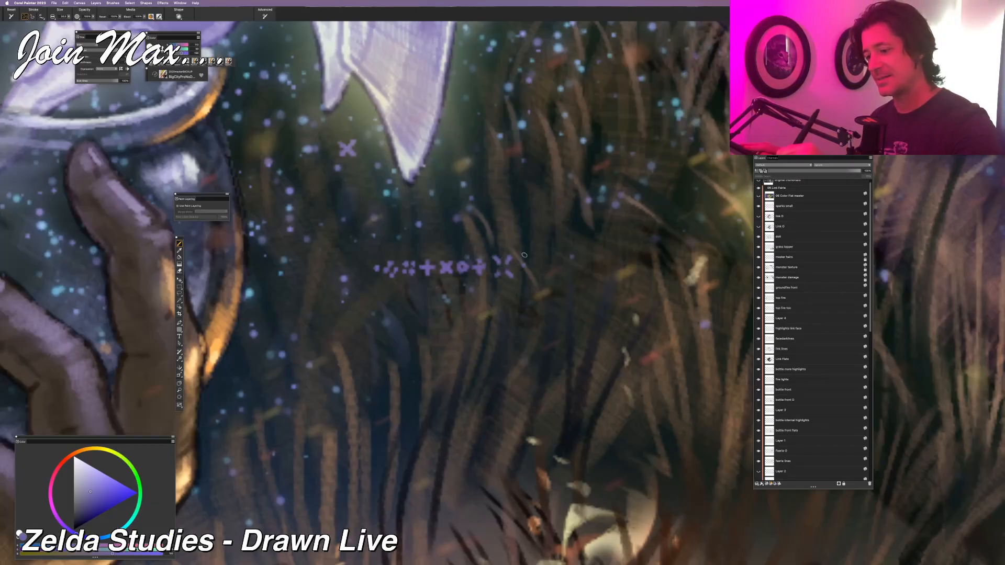
click(525, 267)
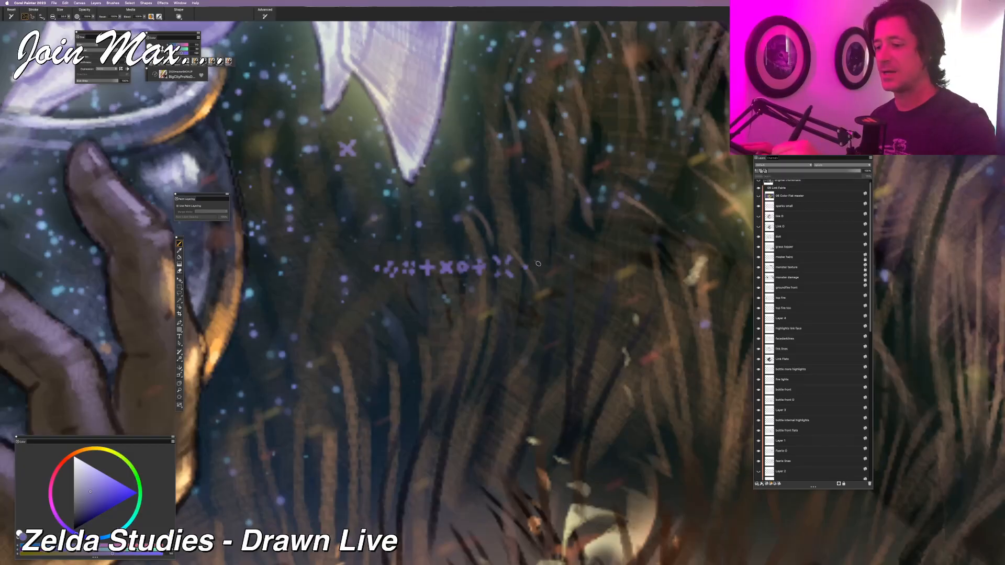
click(539, 266)
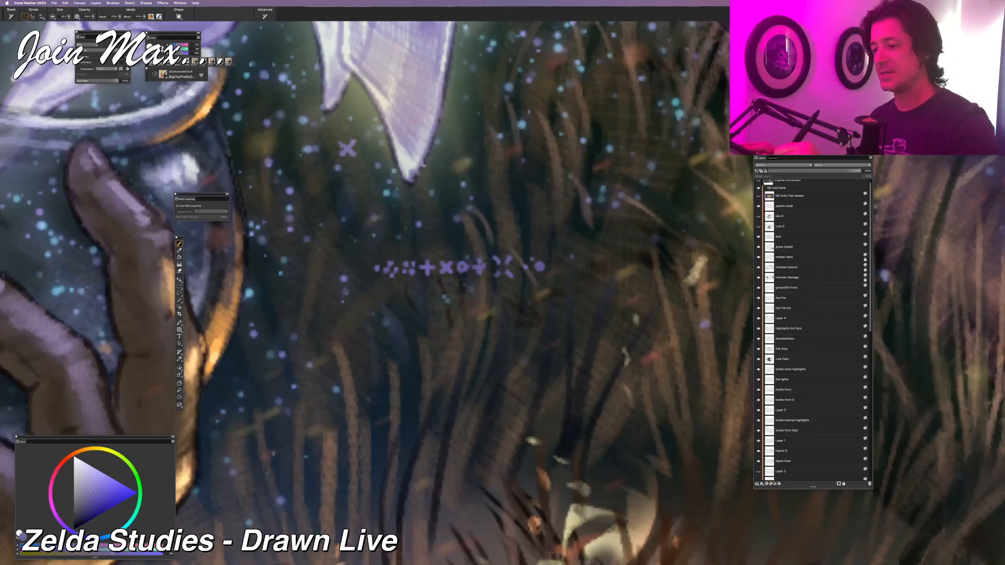
mouse_move(546, 257)
mouse_down()
mouse_move(533, 277)
mouse_move(546, 277)
mouse_up()
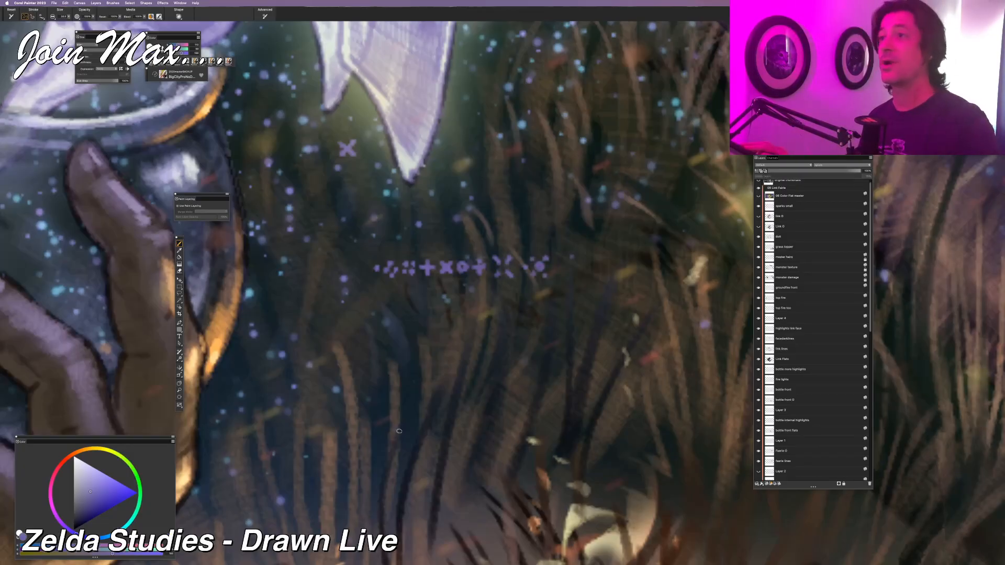
Undo the latest violet test marks, then lasso the remaining ones below the wing, delete them and clear the selection
key(super+z)
key(super+z)
key(super+z)
key(super+z)
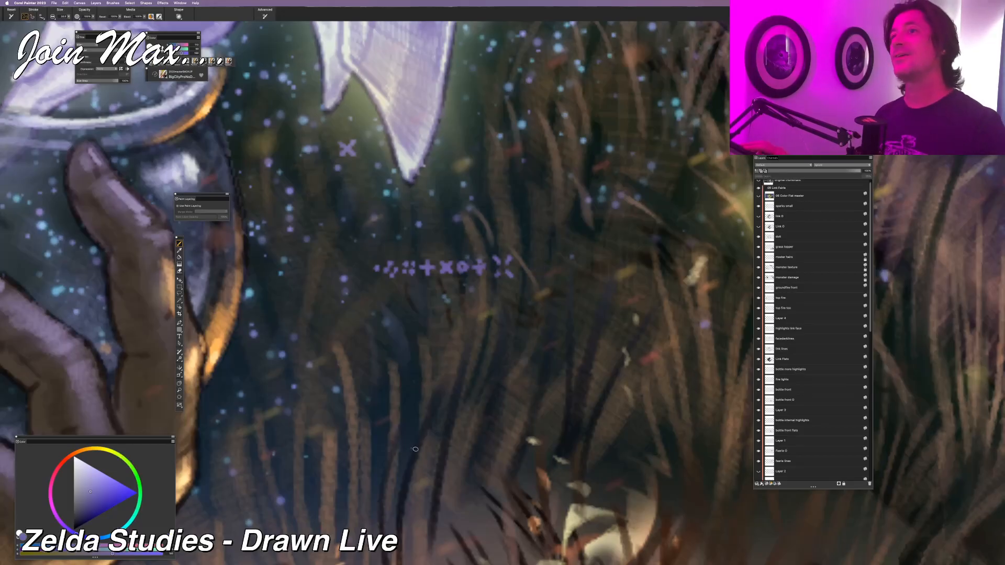
key(super+z)
key(super+z)
key(super+z)
key(super+z)
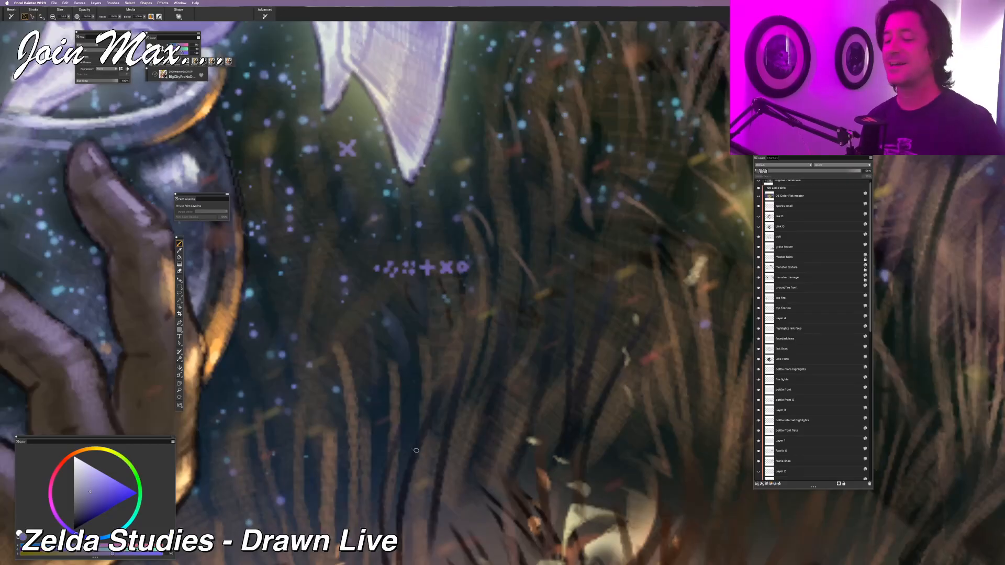
key(l)
drag(484, 251, 422, 242)
key(BackSpace)
key(super+d)
Paint small violet dot, plus and cross sparkles with the Brush over the grass between the jar and the faerie's lower wing
drag(369, 331, 375, 359)
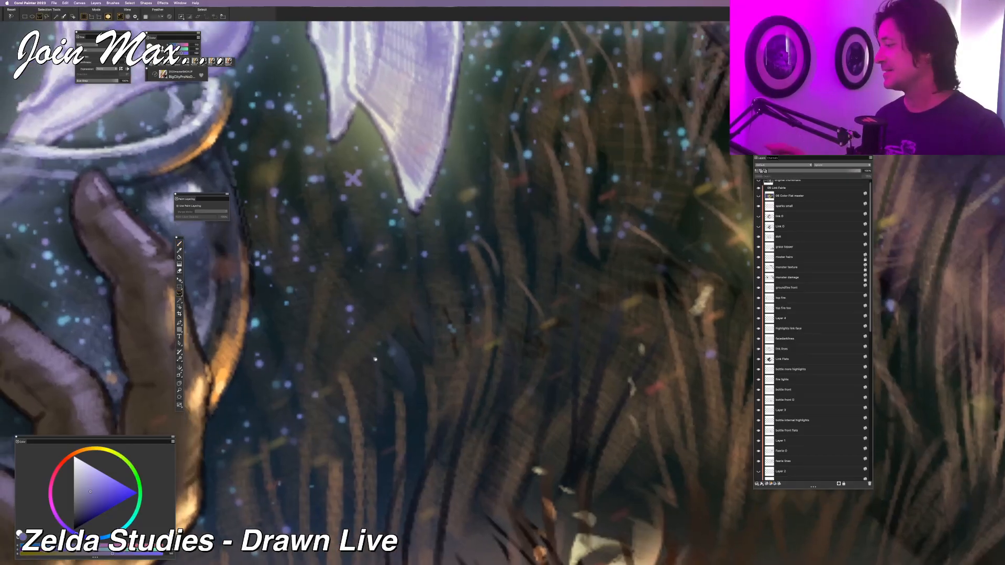
key(super+minus)
key(super+minus)
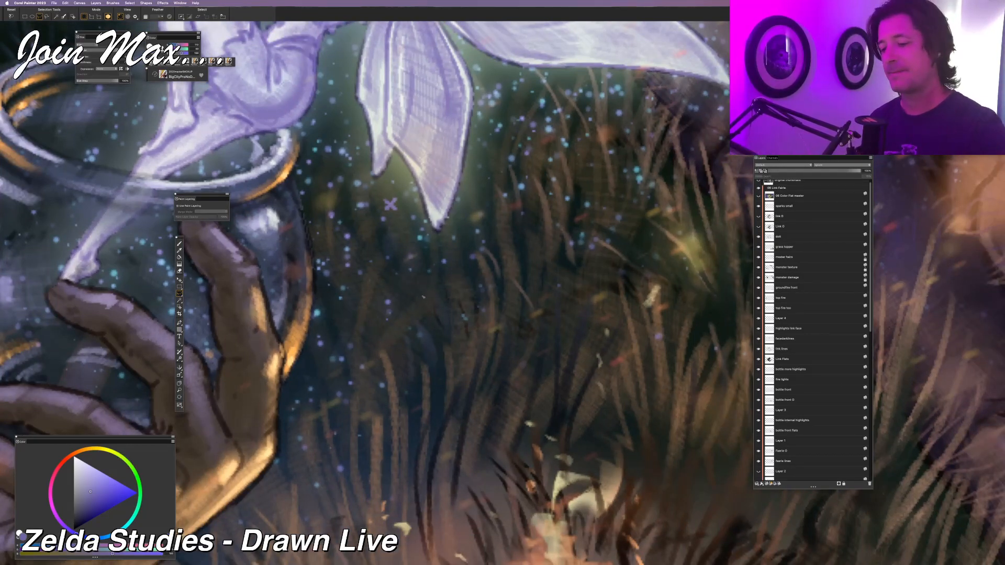
key(b)
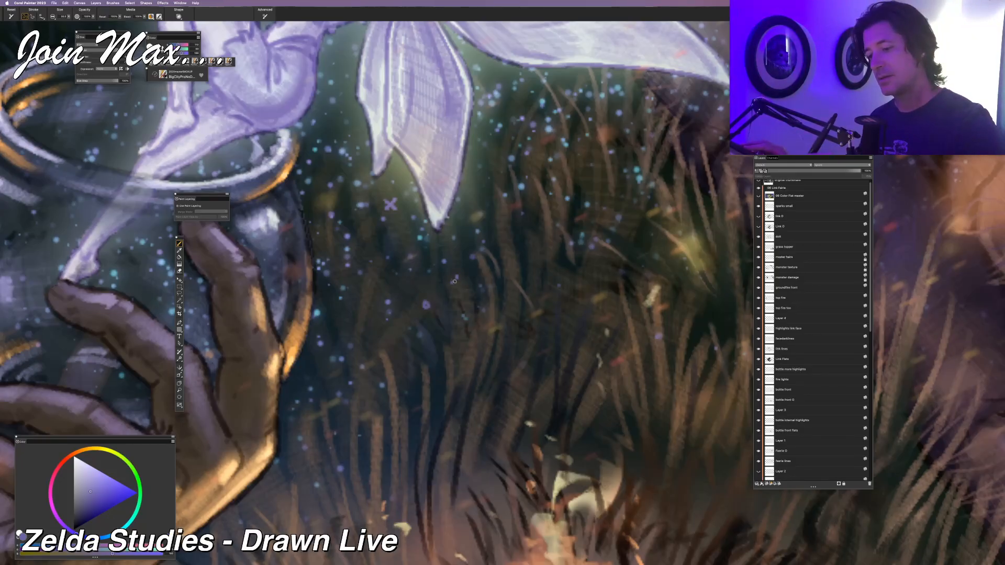
scroll(455, 278, down, 5)
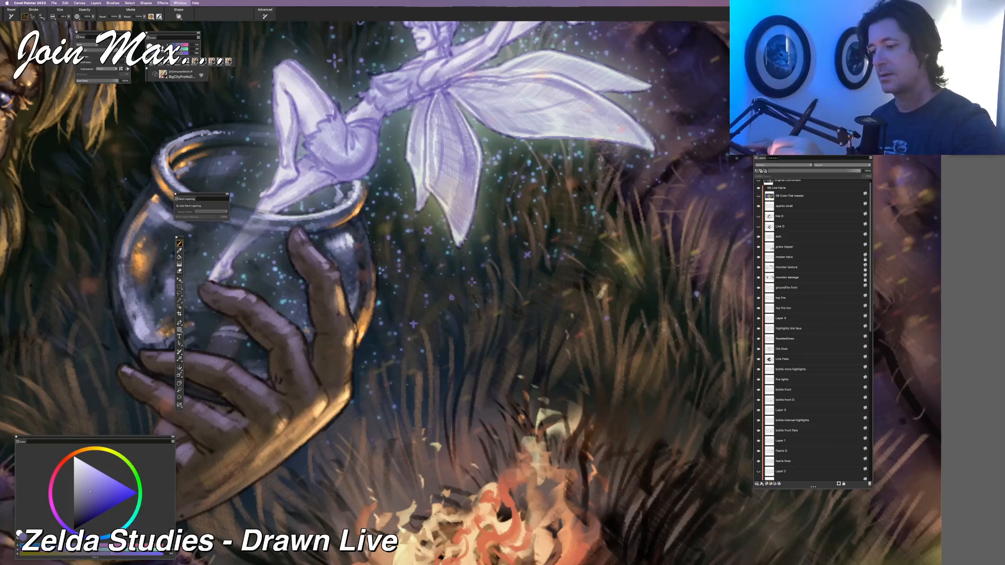
Add more violet plus- and star-shaped sparkles in the dark area around the faerie's head and knees, and check the whole painting
key(super+minus)
drag(392, 107, 419, 170)
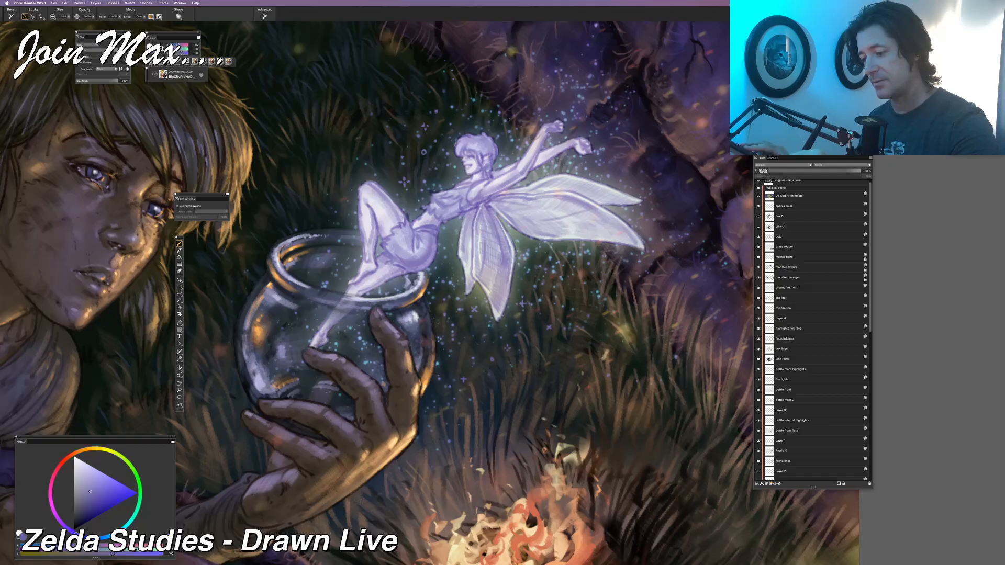
drag(321, 176, 387, 236)
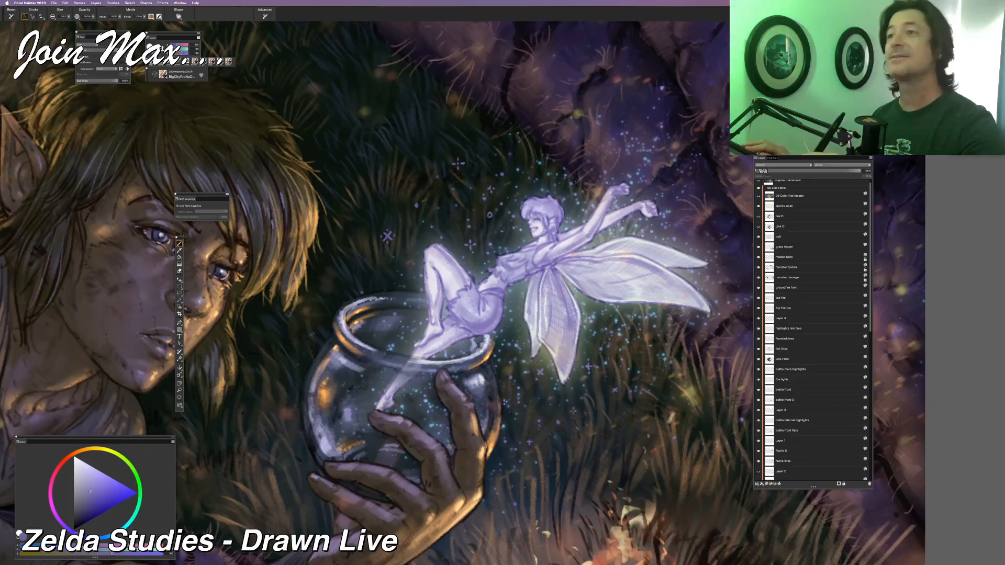
drag(430, 283, 367, 131)
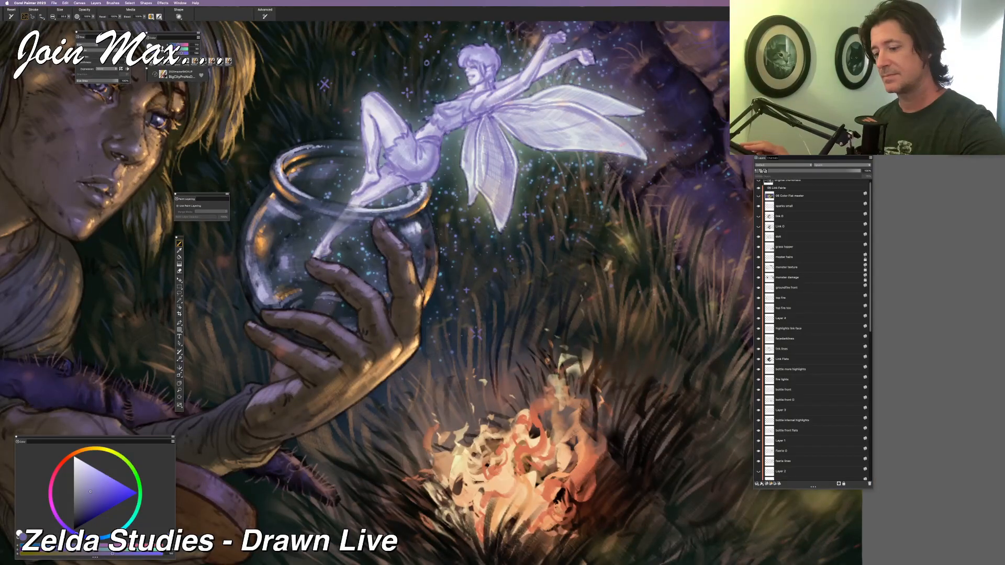
key(super+minus)
key(super+minus)
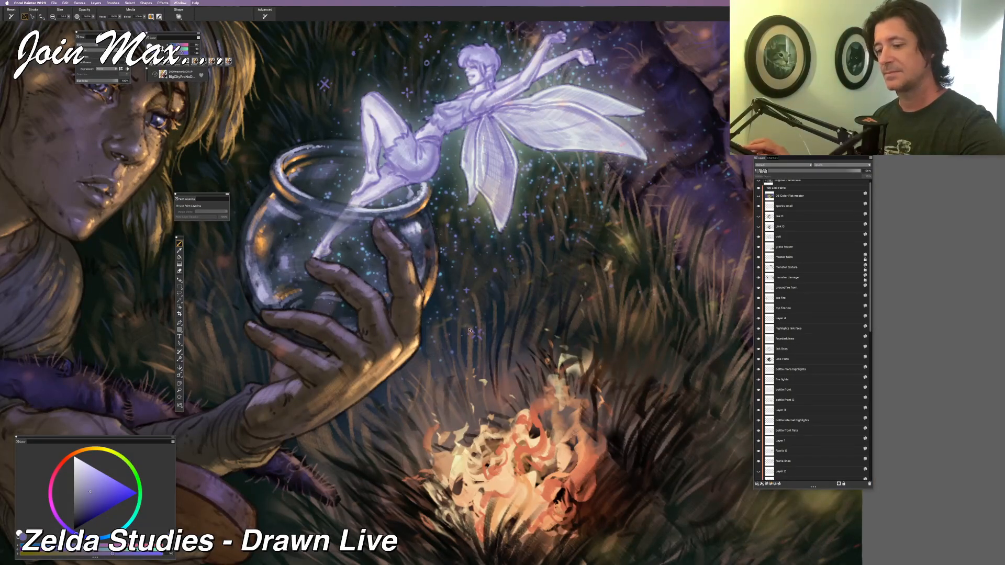
drag(357, 369, 361, 394)
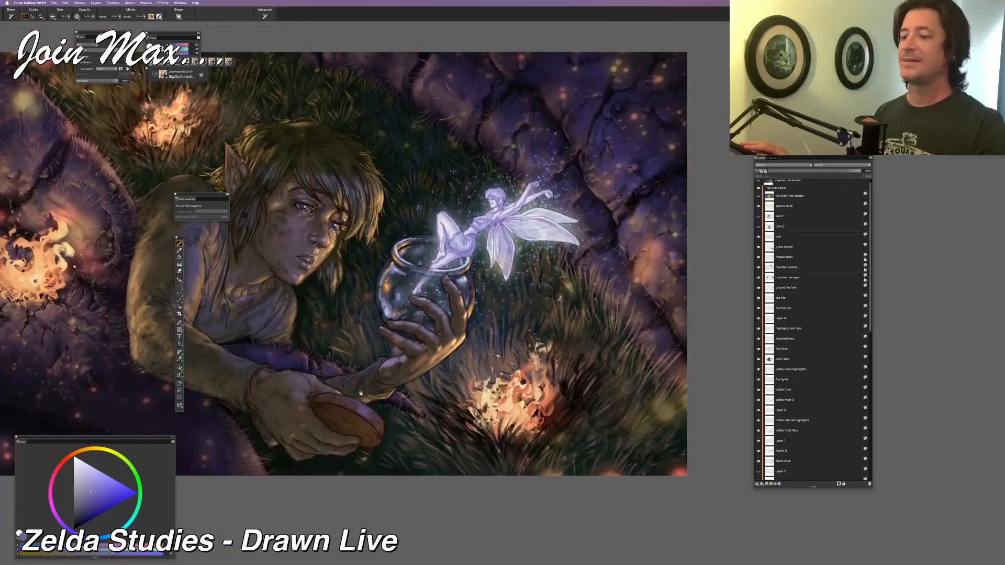
Compare the area around the faerie with the violet sparkle layer hidden and shown
key(super+equal)
key(super+equal)
key(super+equal)
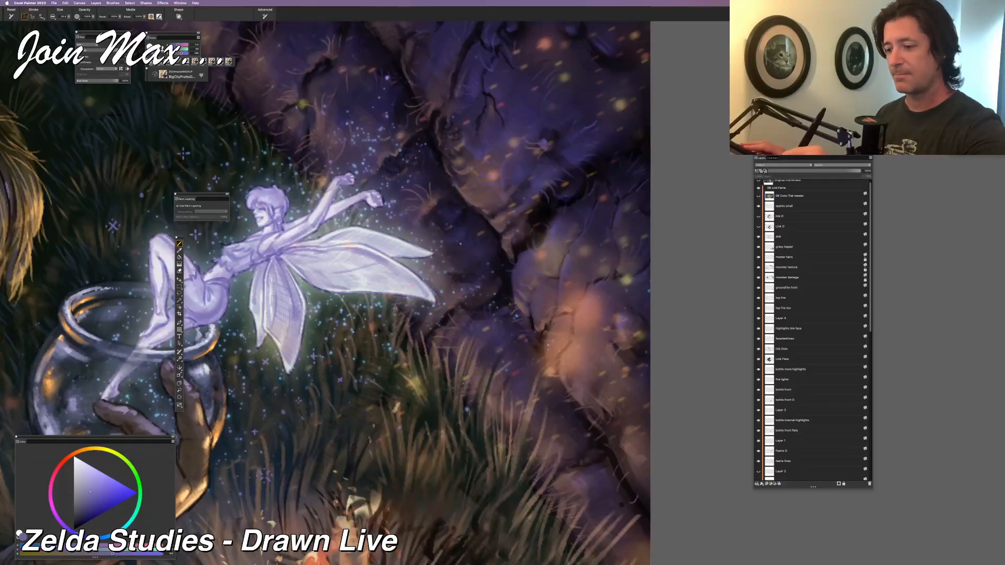
key(super+minus)
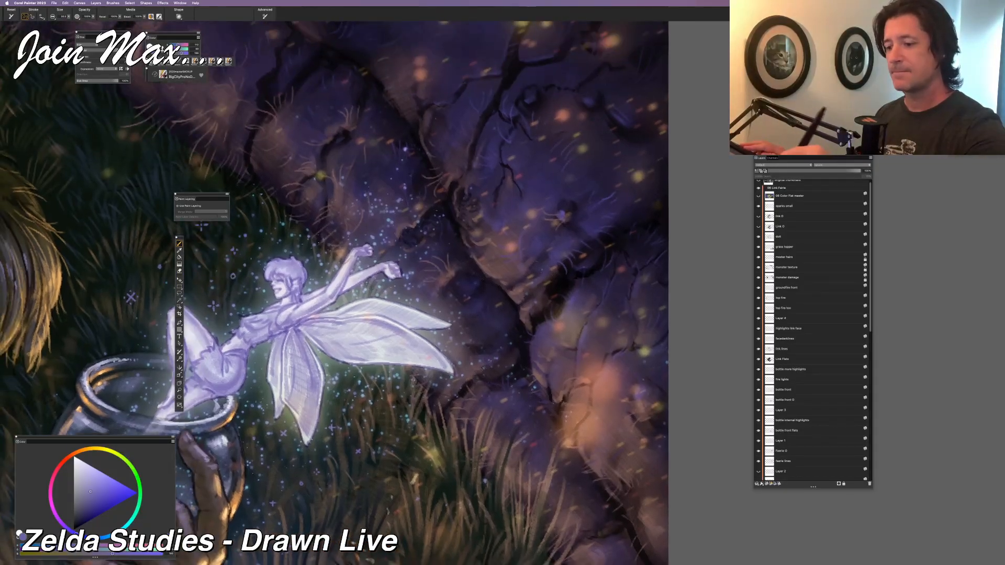
key(super+equal)
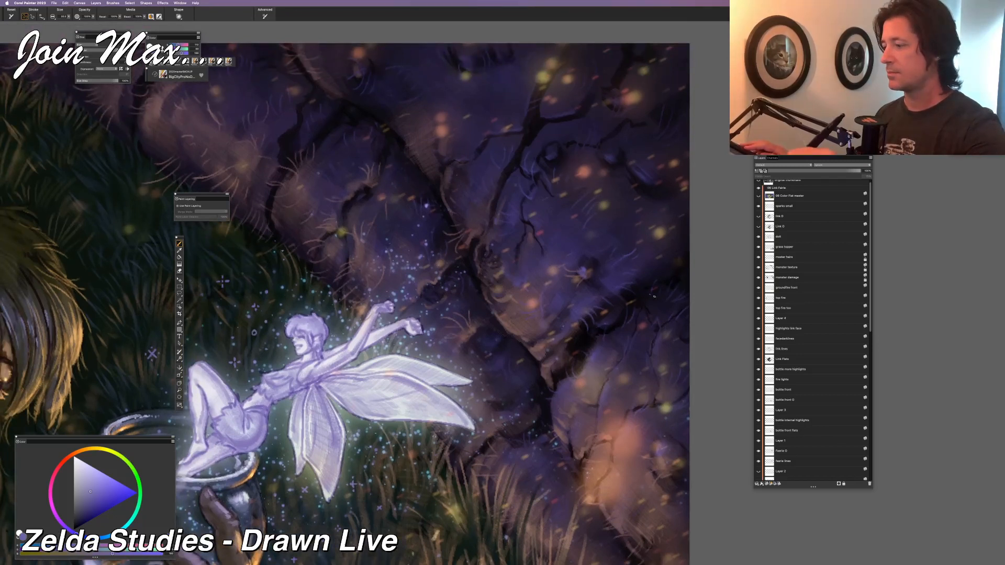
drag(871, 293, 864, 361)
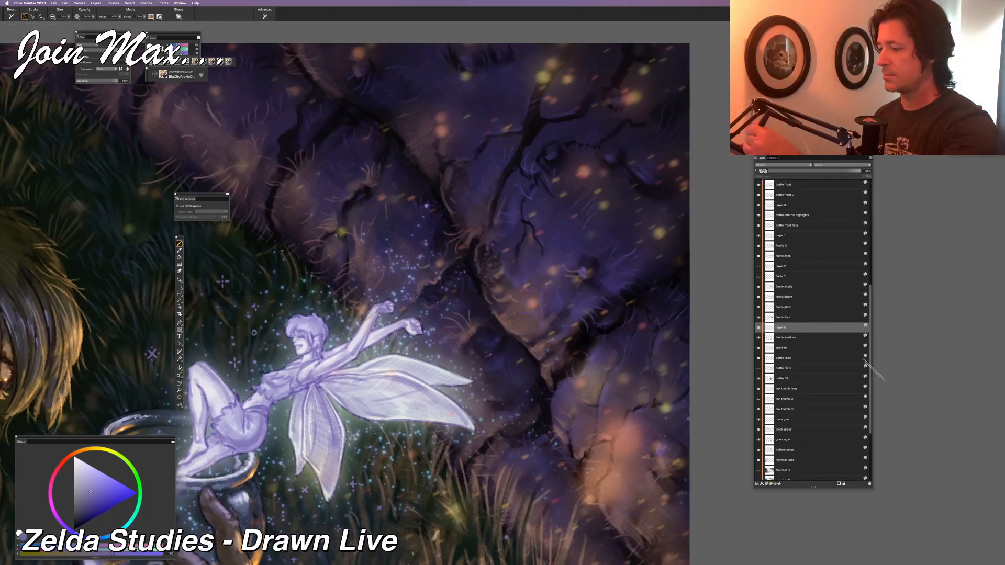
click(758, 328)
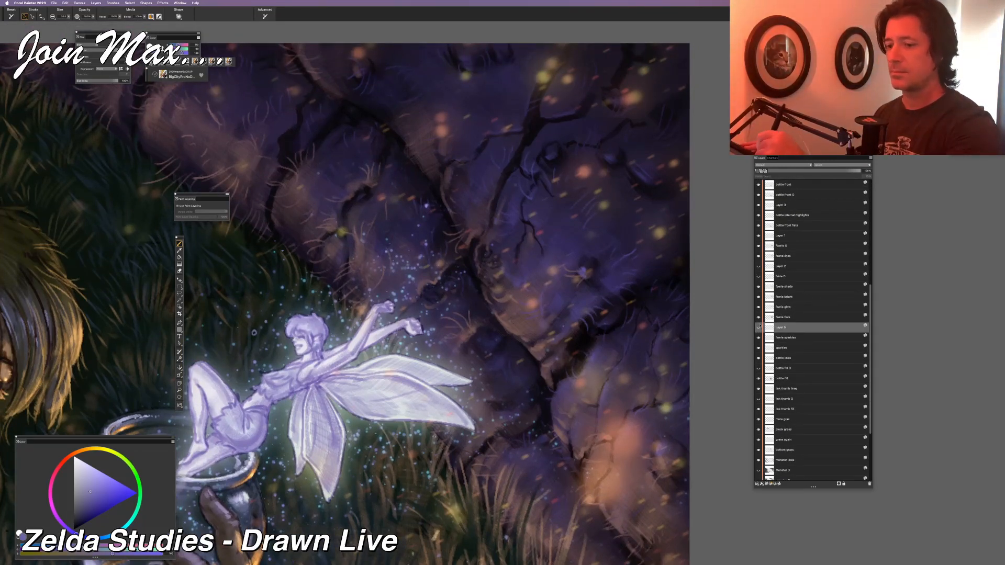
click(436, 233)
click(502, 185)
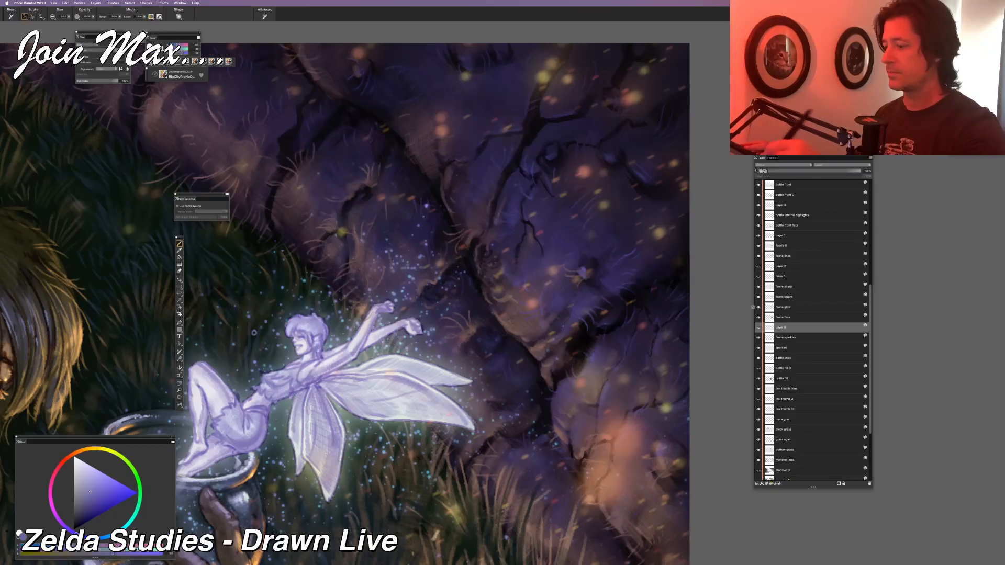
click(759, 328)
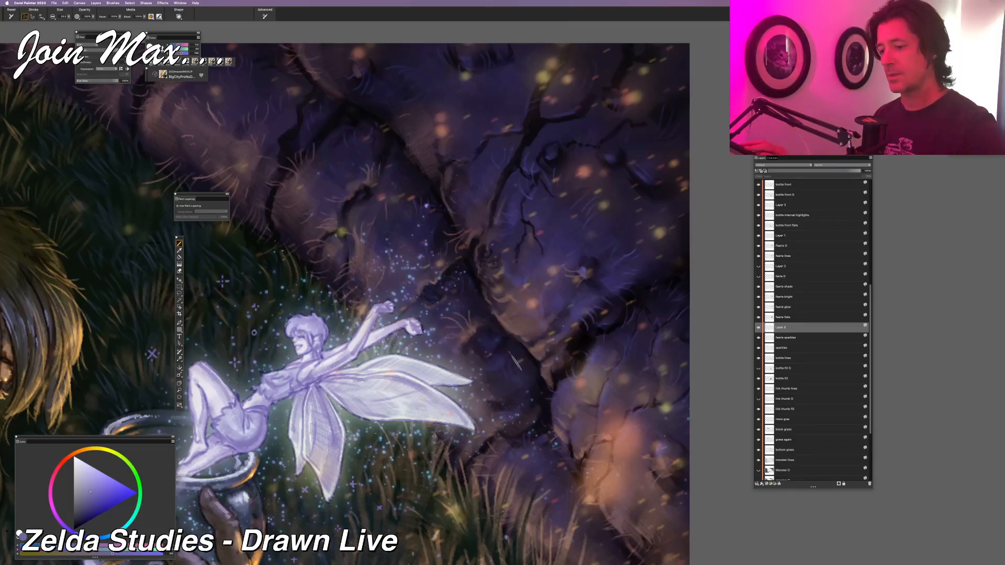
Check how the violet sparkles read beside Link and the jar by toggling their layer once more
drag(418, 365, 501, 316)
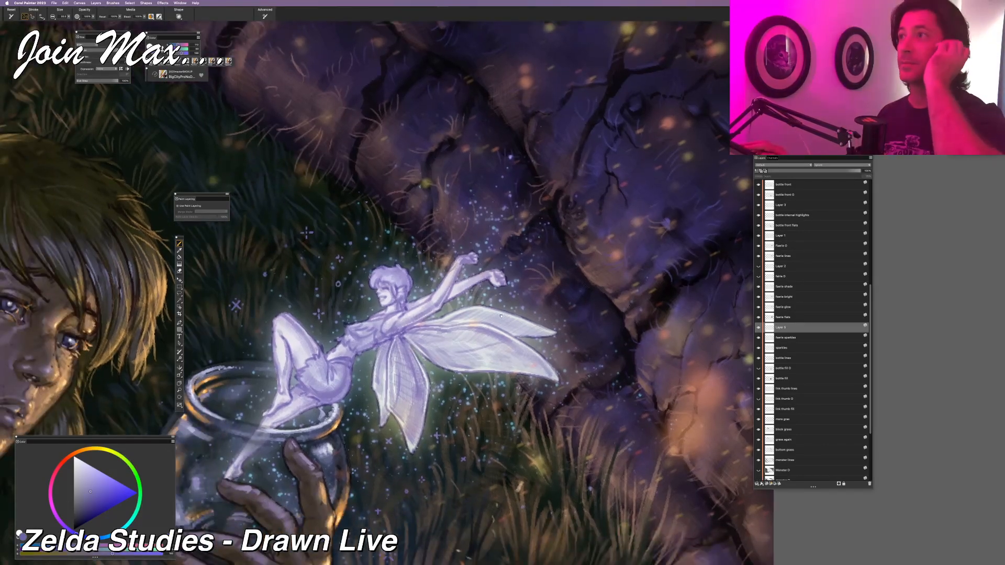
scroll(501, 316, down, 3)
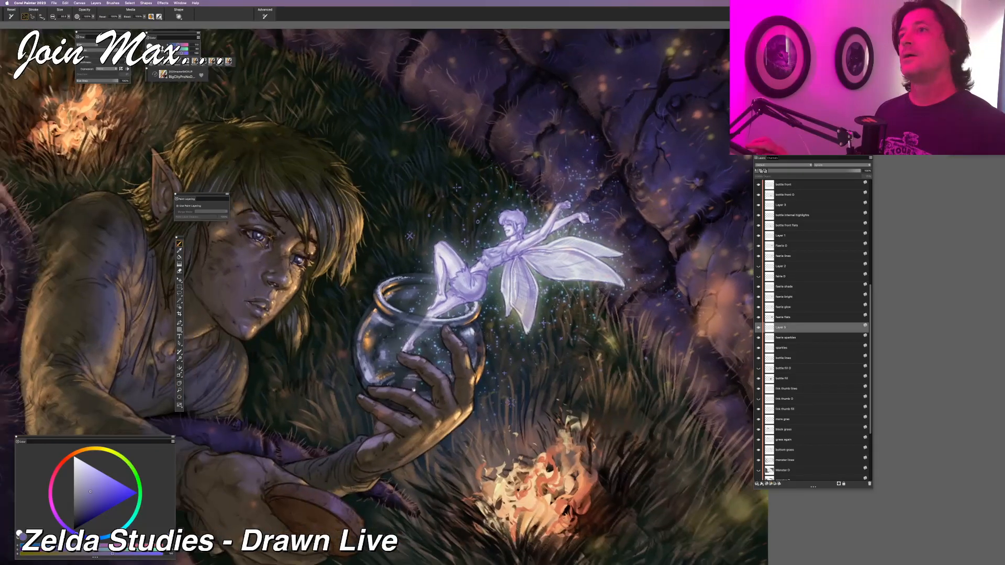
drag(348, 472, 292, 462)
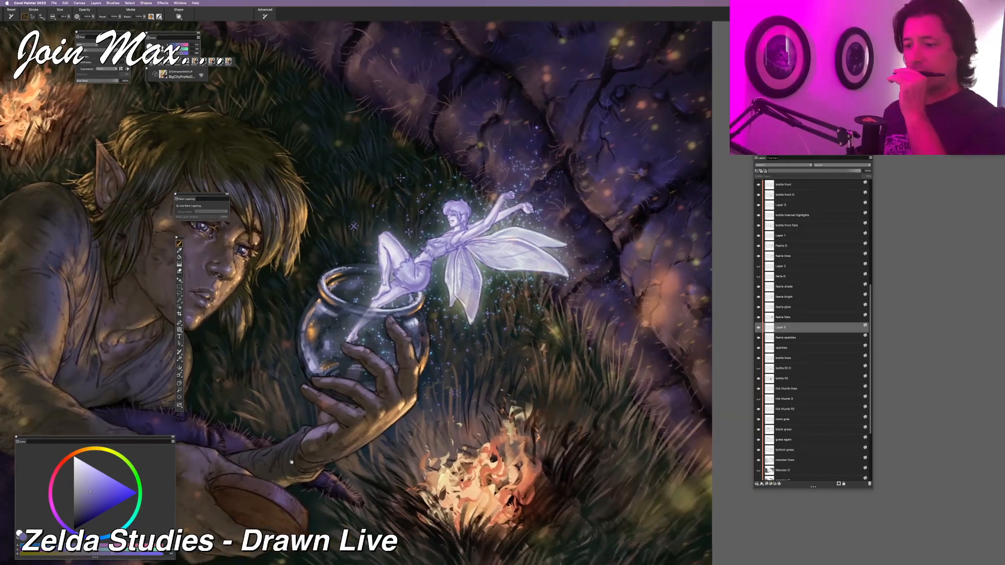
click(758, 328)
click(758, 328)
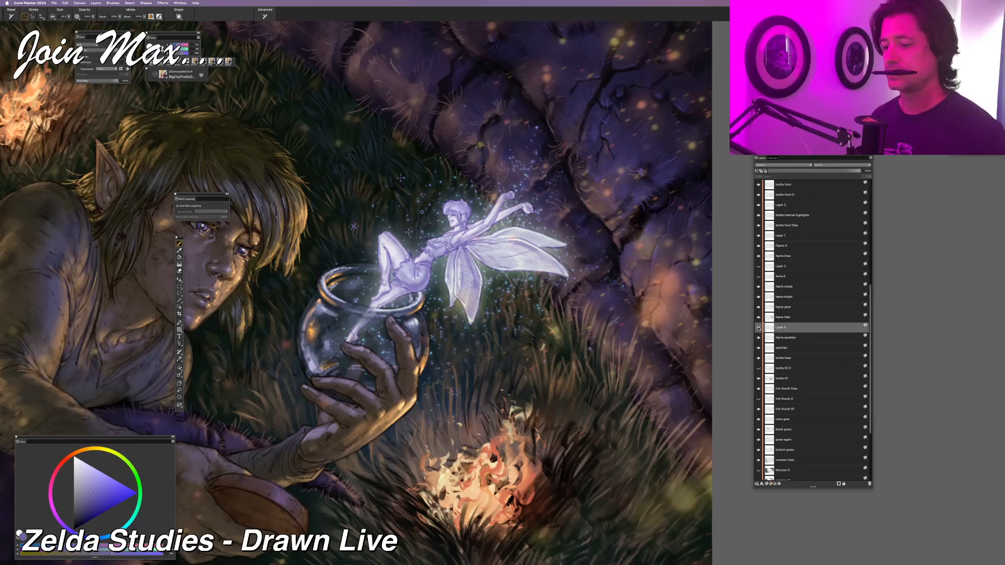
Duplicate the violet sparkle layer and change the copy's composite method so the sparkles glow brighter
key(super+z)
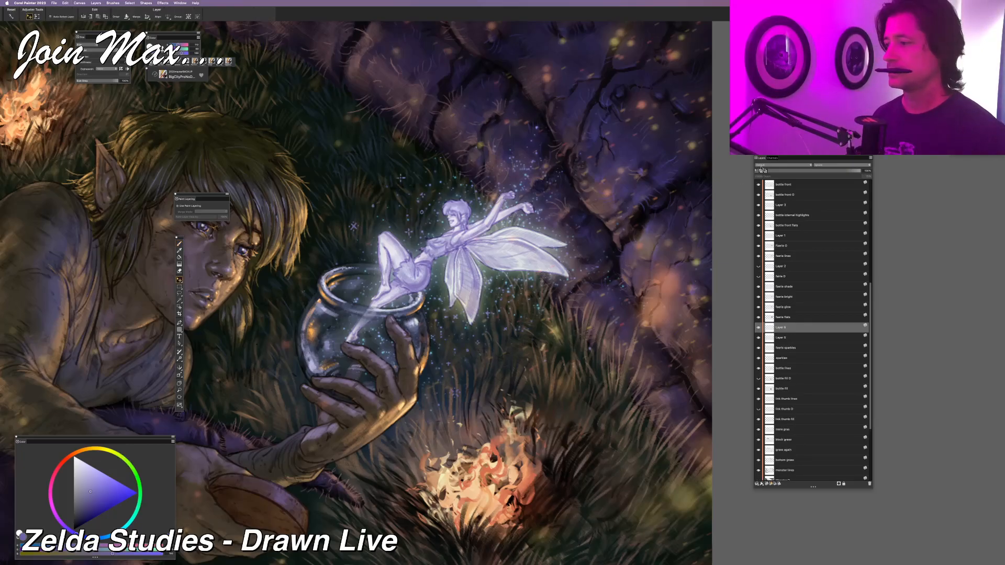
click(760, 166)
click(771, 223)
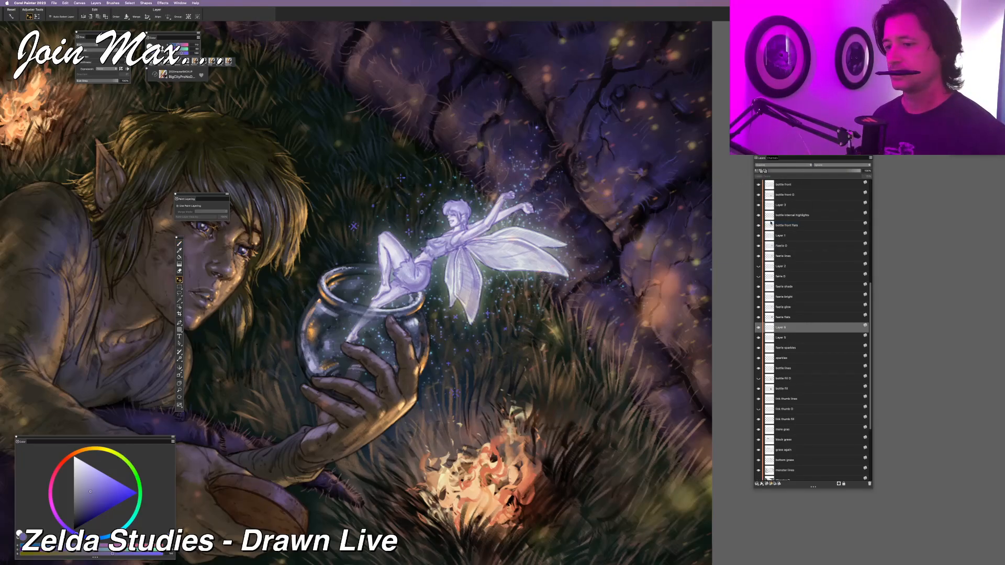
click(760, 165)
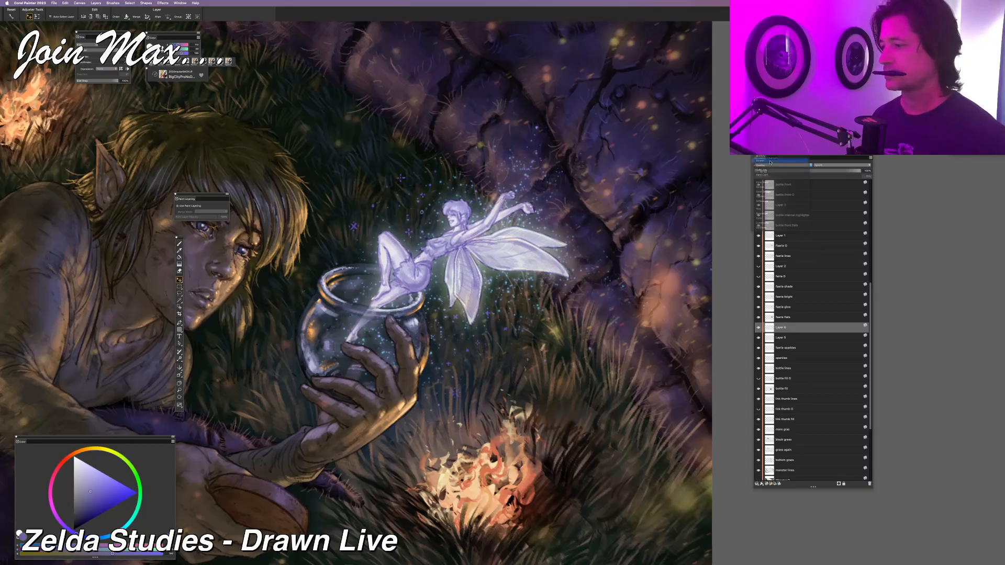
click(769, 166)
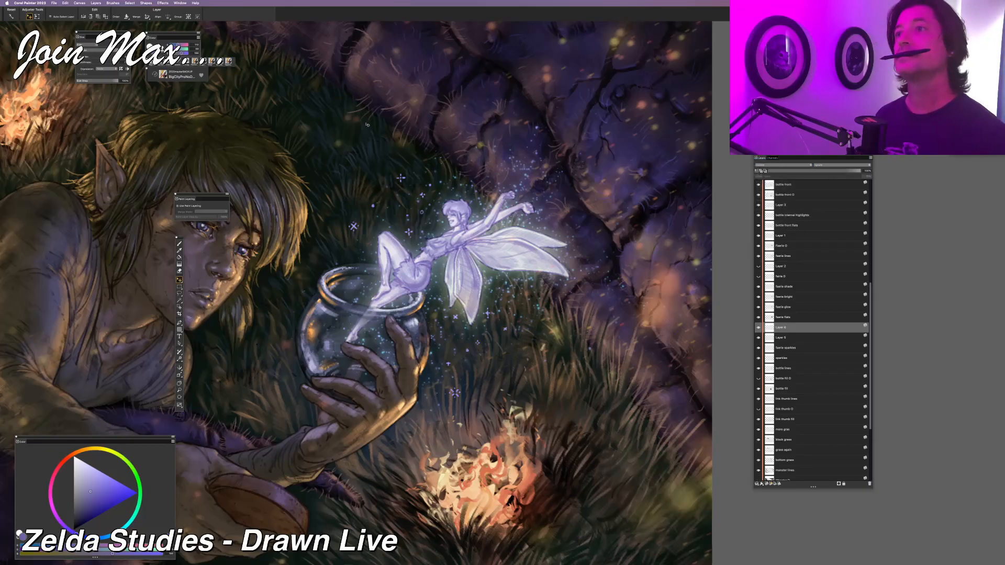
Apply the Soften effect with a Gaussian aperture to the duplicated sparkle layer
click(151, 5)
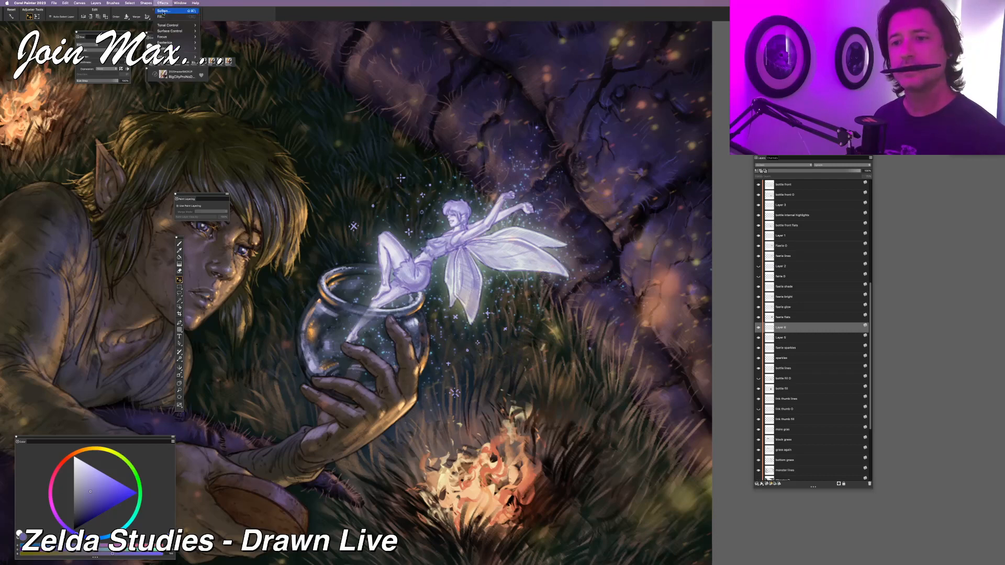
click(311, 30)
click(494, 166)
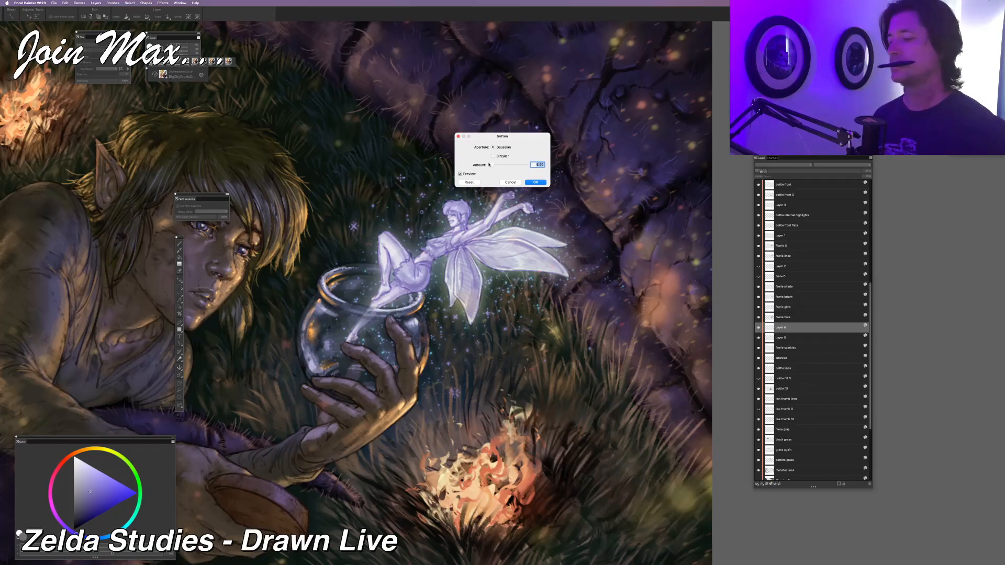
key(Return)
Examine the softened sparkle glow around the faerie and its balance within the whole painting
scroll(491, 216, up, 4)
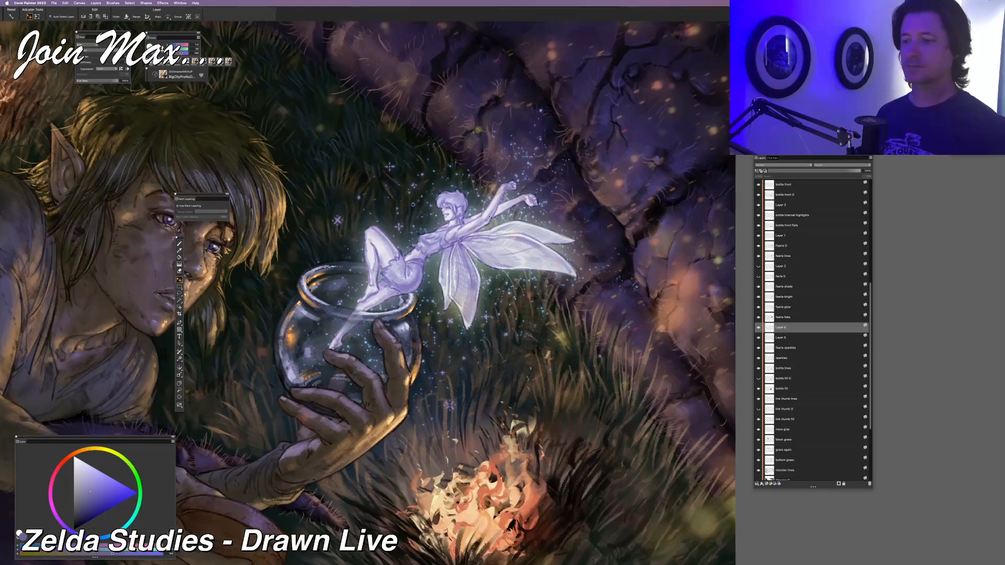
scroll(490, 216, down, 5)
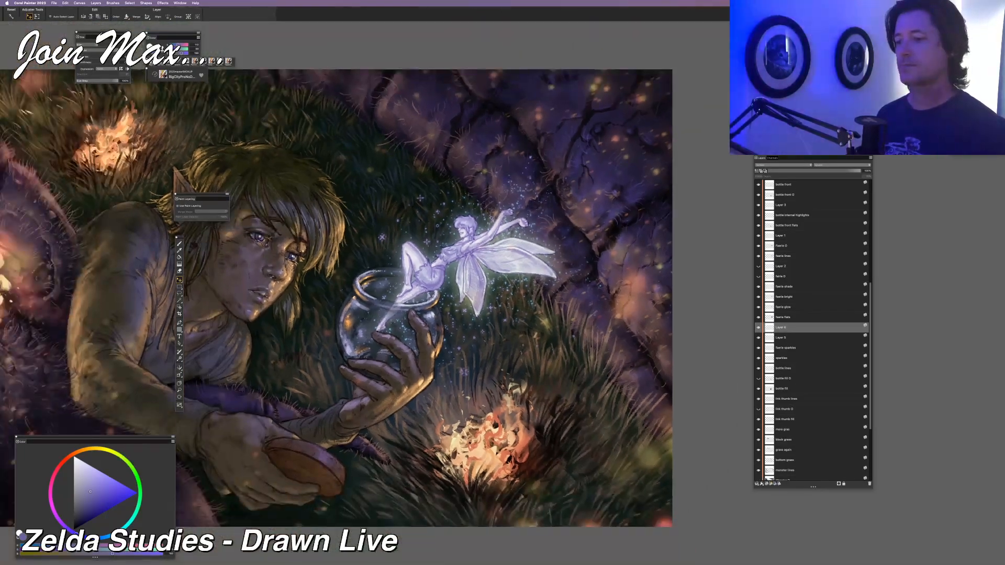
scroll(484, 186, up, 2)
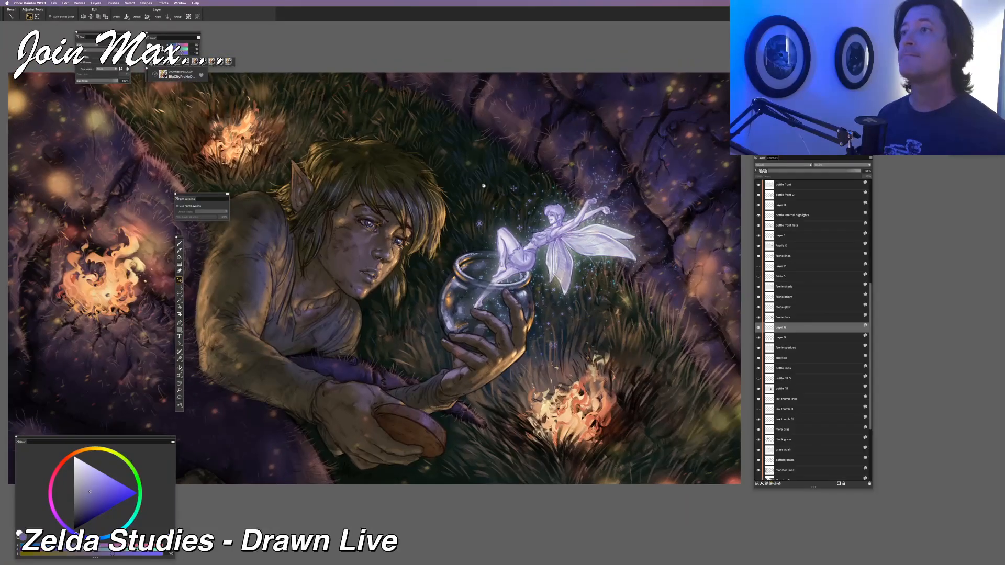
scroll(454, 166, left, 3)
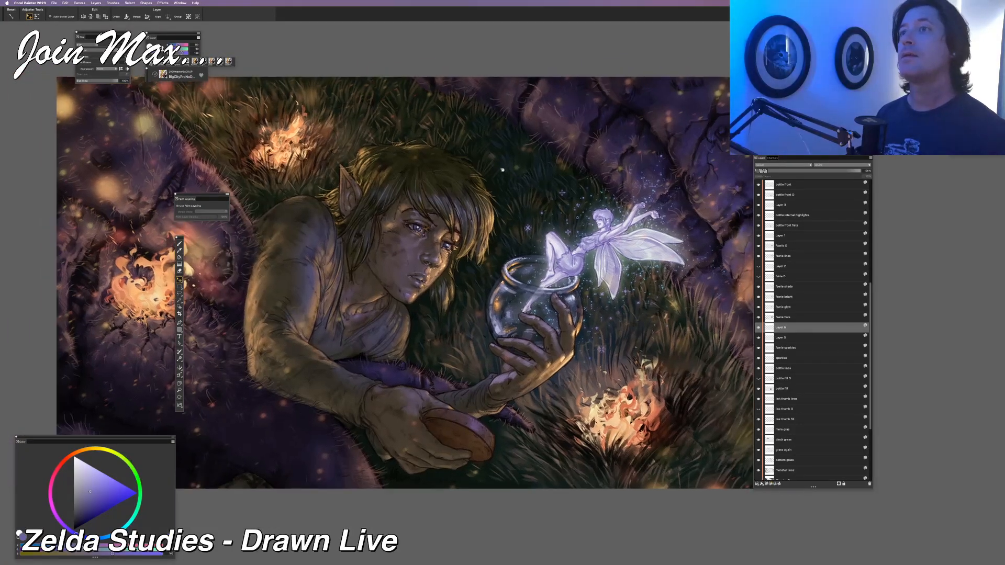
scroll(524, 161, right, 2)
scroll(389, 294, right, 1)
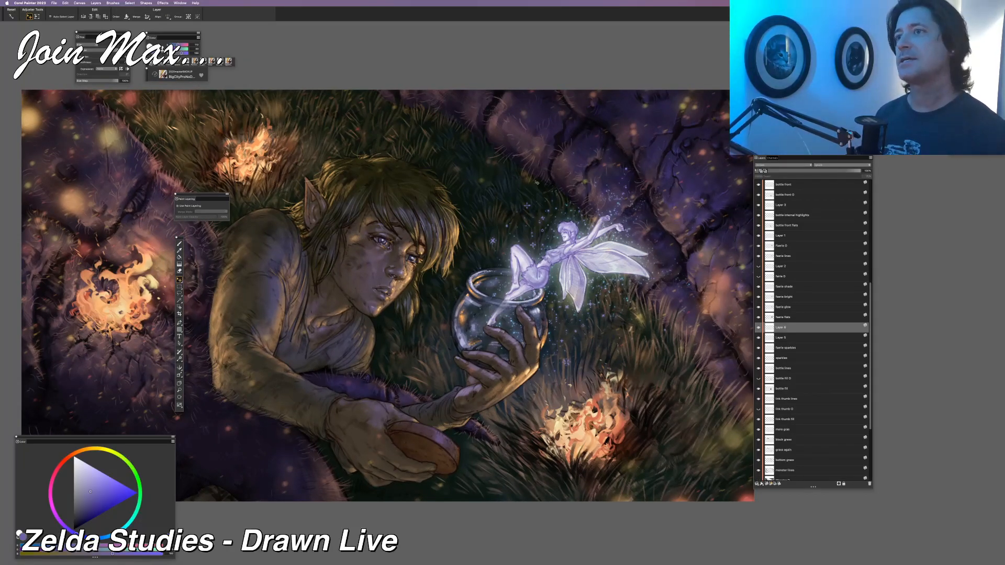
scroll(542, 186, down, 1)
scroll(535, 182, up, 2)
scroll(535, 182, up, 1)
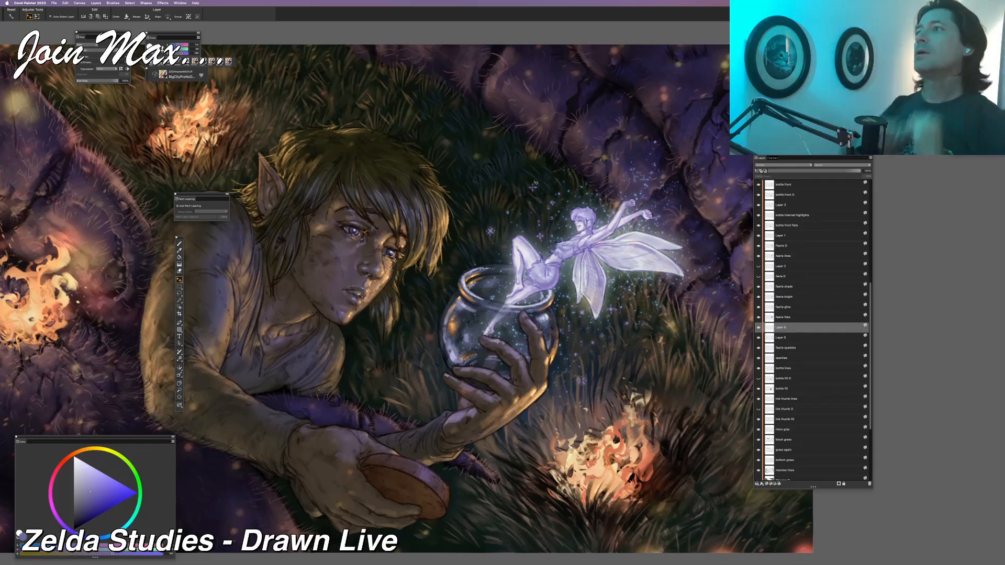
scroll(546, 180, down, 3)
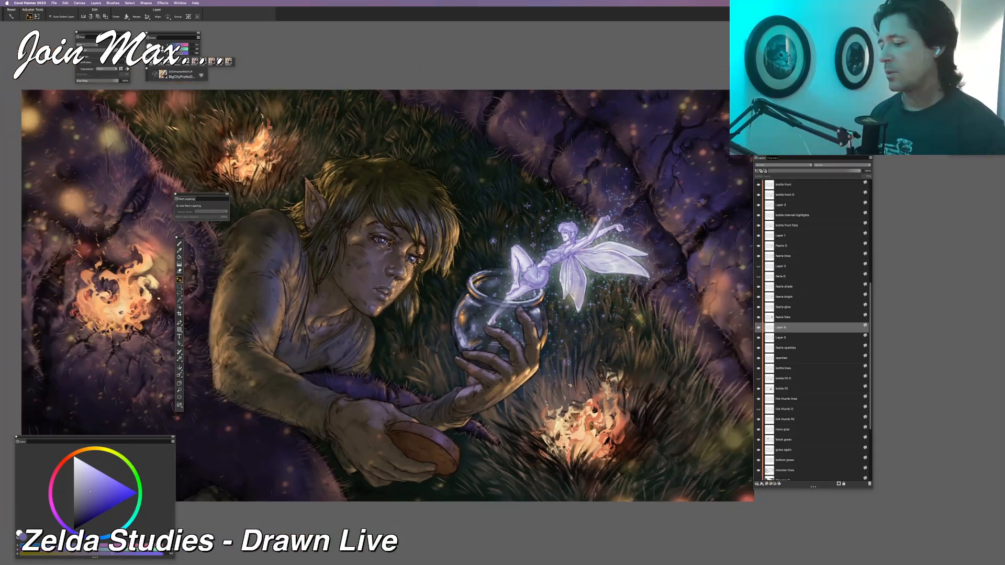
scroll(536, 156, down, 2)
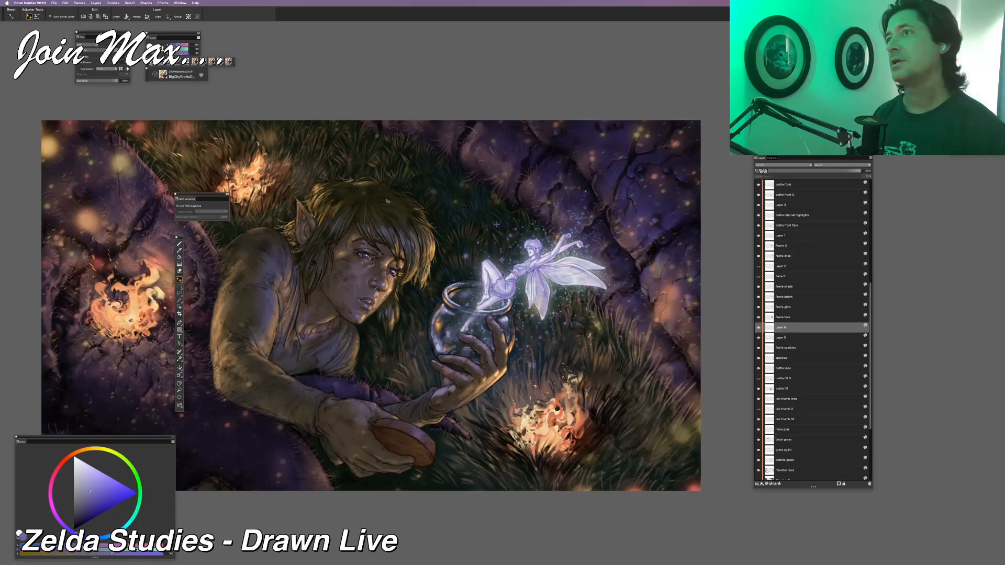
scroll(783, 457, down, 5)
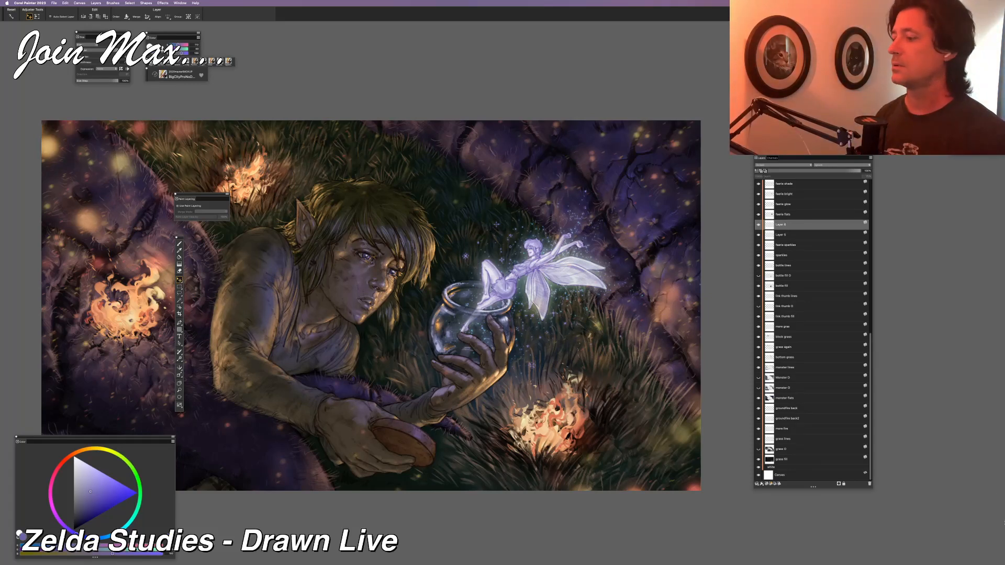
scroll(605, 268, up, 2)
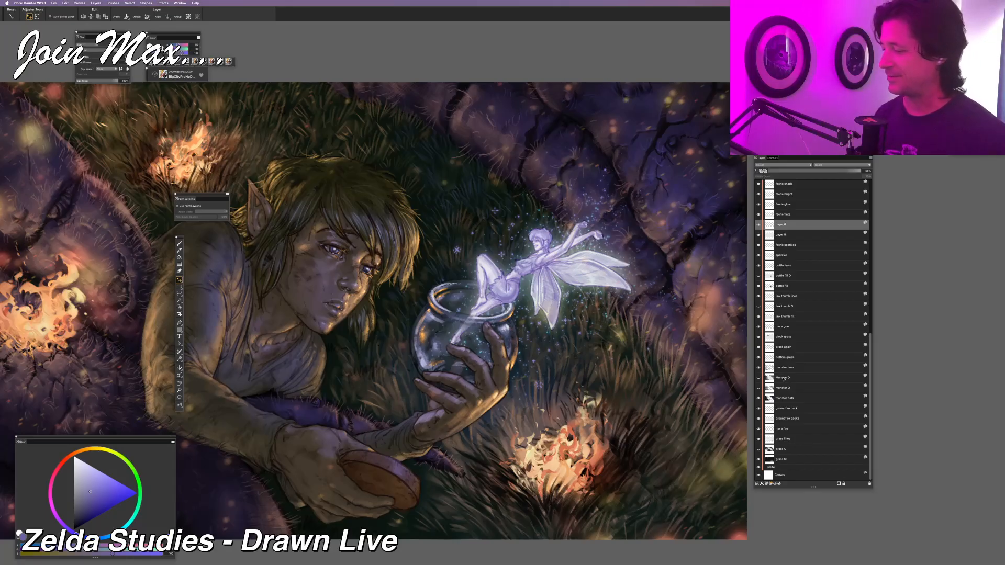
Combine the two violet sparkle layers into one layer and rename it sparkles
scroll(778, 400, up, 5)
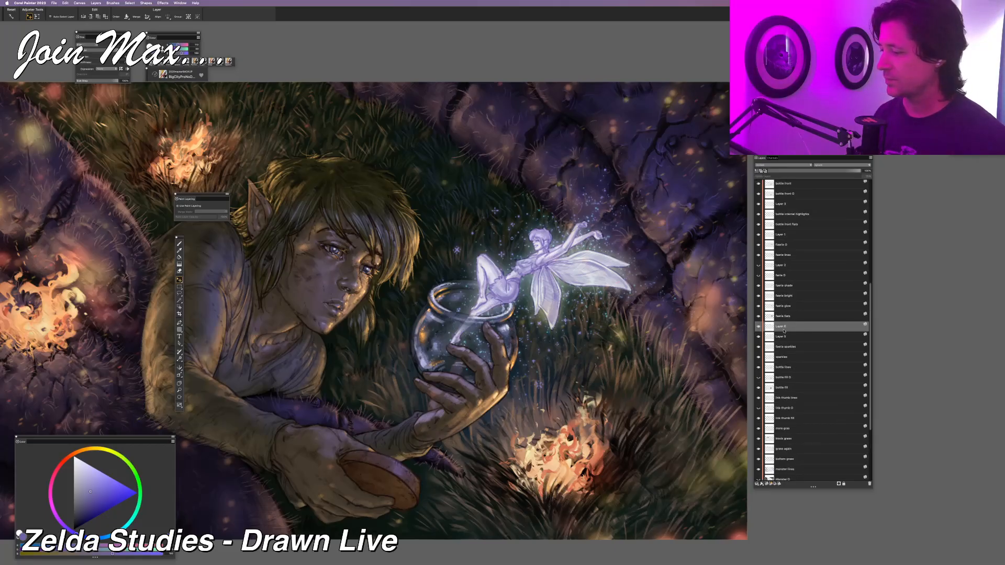
shift+click(781, 337)
key(super+g)
double_click(780, 327)
text(spa)
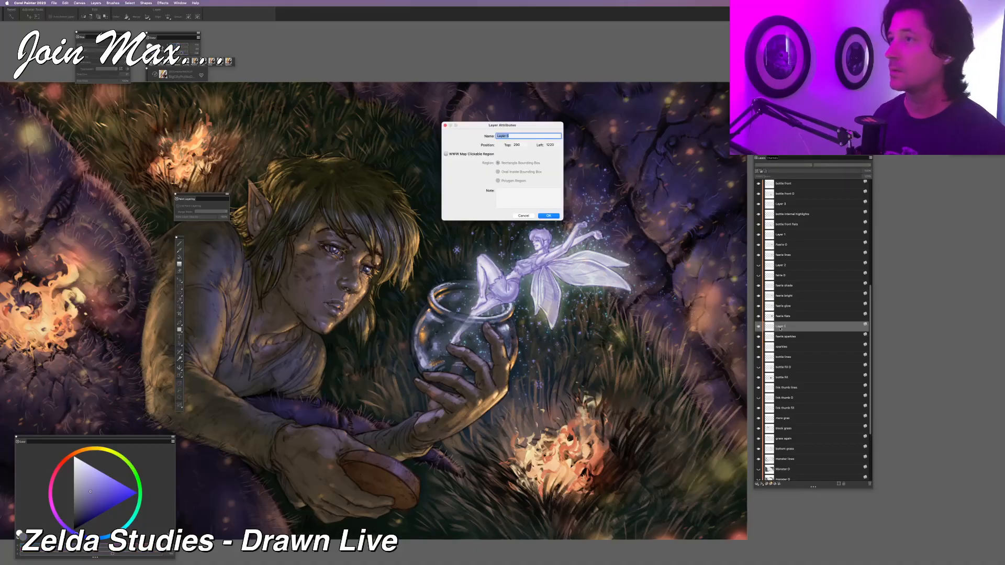
text(rkle)
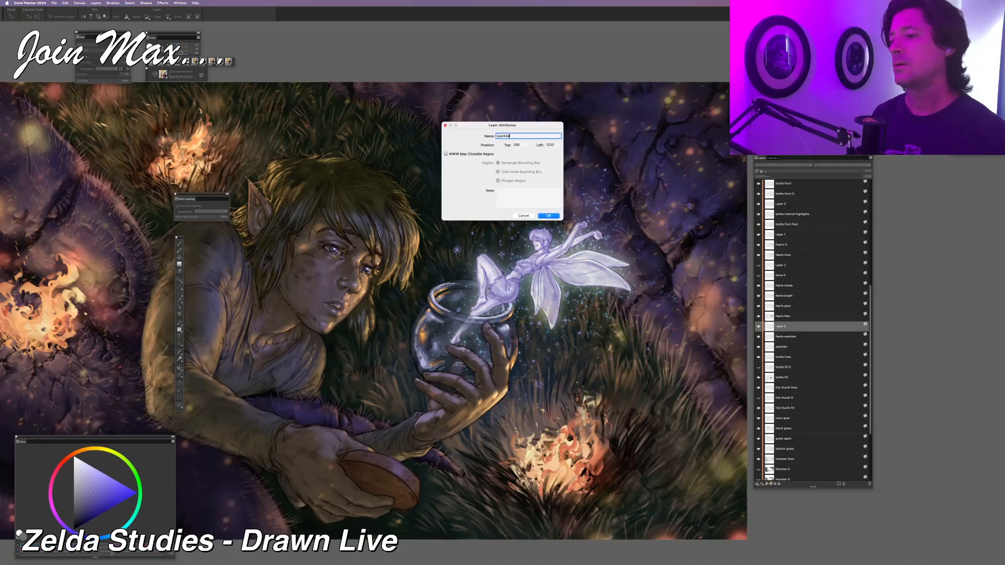
text(s)
key(Return)
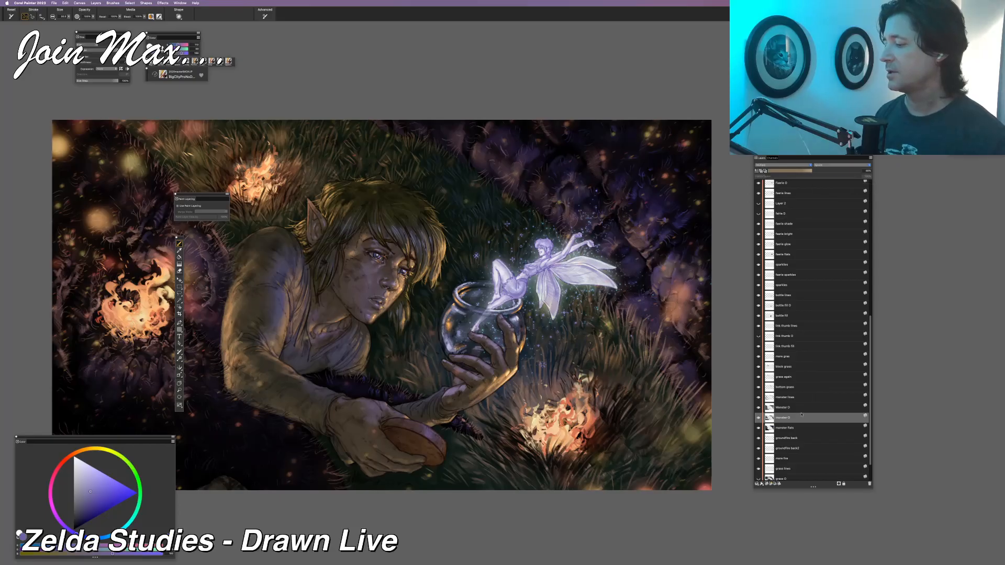
Lower the opacity of the shading layer directly beneath the monster lines to lighten the dark monster areas
click(799, 408)
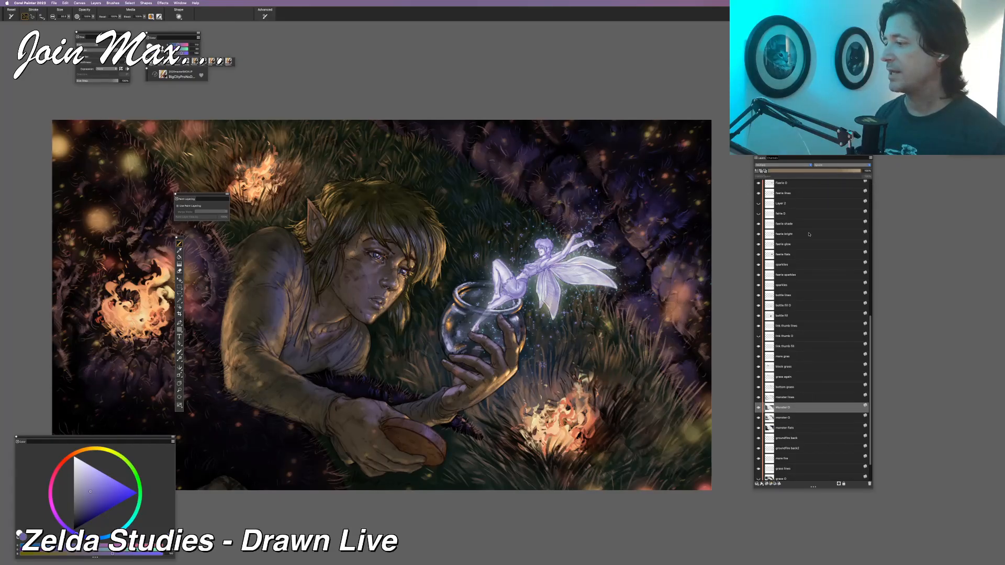
click(811, 171)
drag(798, 171, 783, 173)
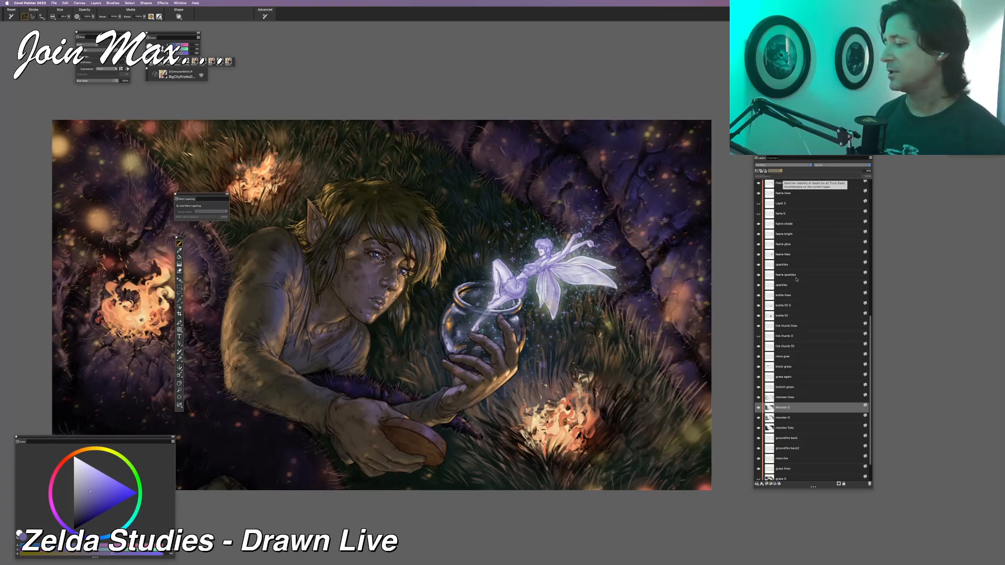
Compare the monster's shading with the layer directly above the monster flats hidden and shown
click(759, 419)
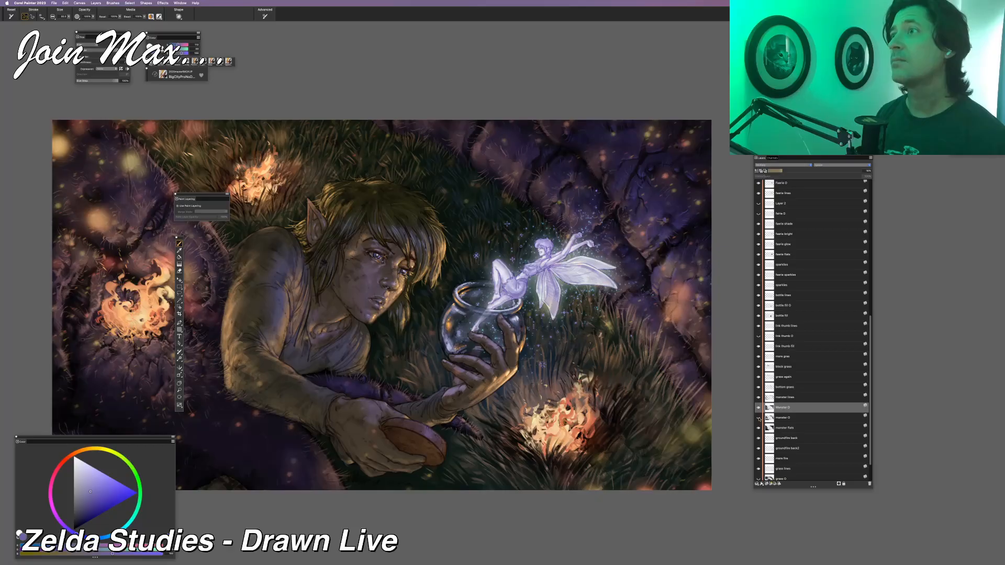
click(759, 418)
click(759, 419)
click(759, 419)
click(759, 419)
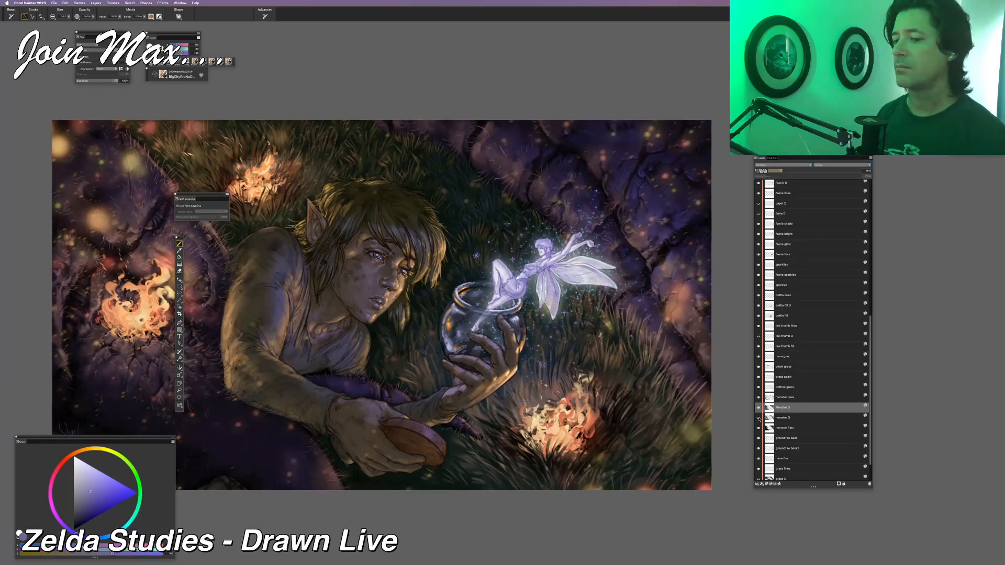
Recheck the monster's shading by repeatedly hiding and showing the layer above its flats, leaving that layer visible
click(759, 419)
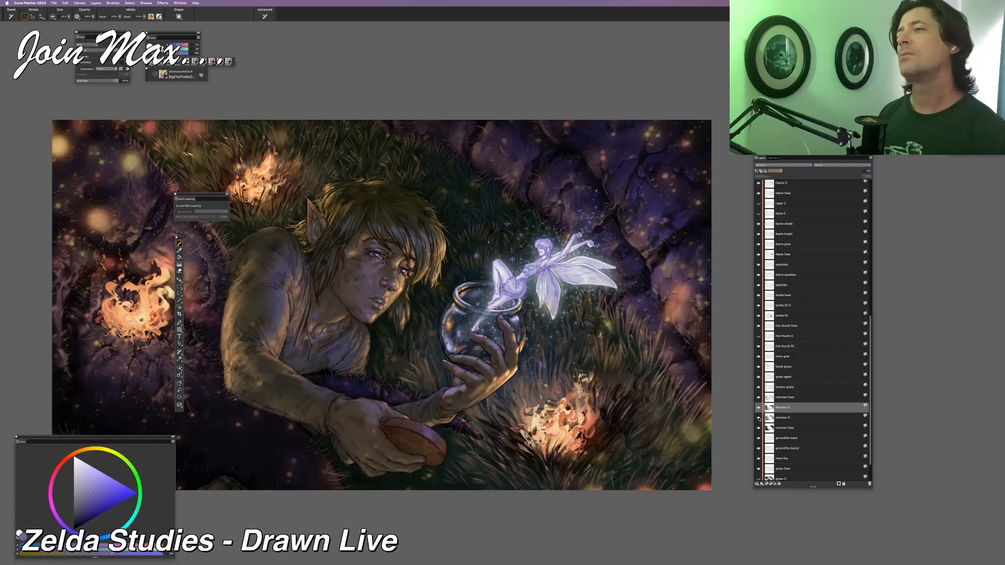
click(759, 419)
click(759, 419)
click(759, 419)
click(759, 419)
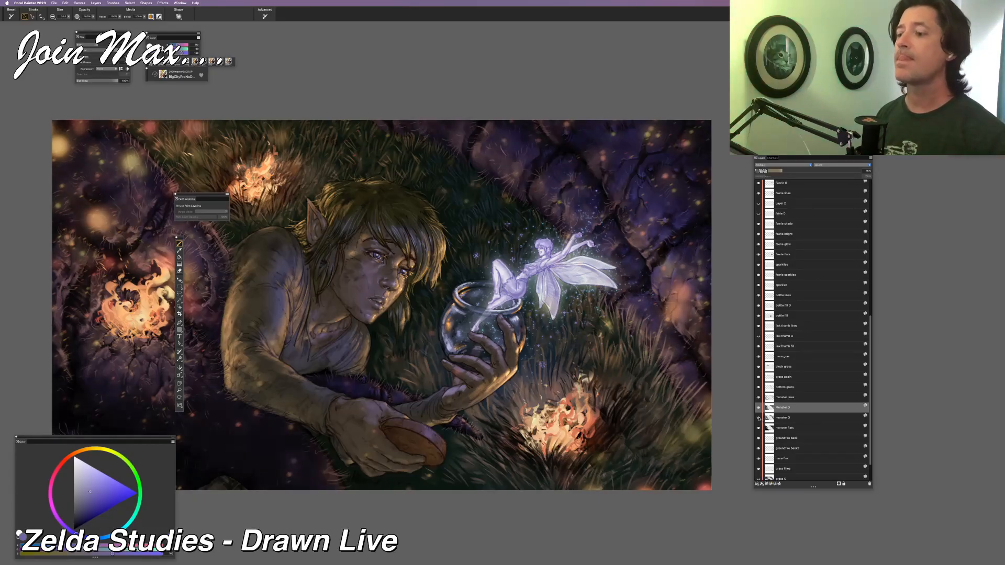
click(759, 419)
click(759, 419)
scroll(804, 422, down, 1)
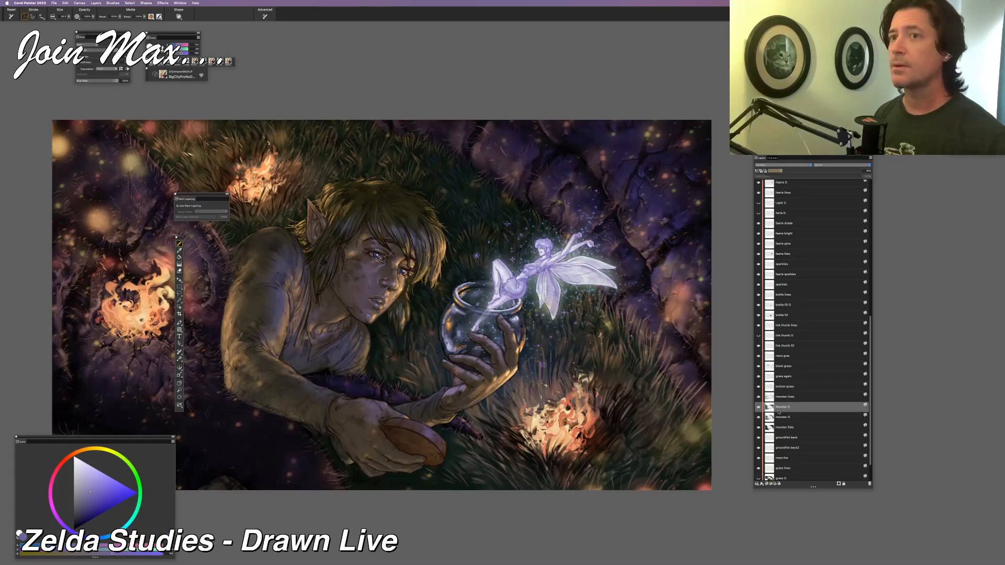
Compare the faerie with the hidden layer directly above faerie shade turned on and off, leaving that layer visible
scroll(786, 414, up, 5)
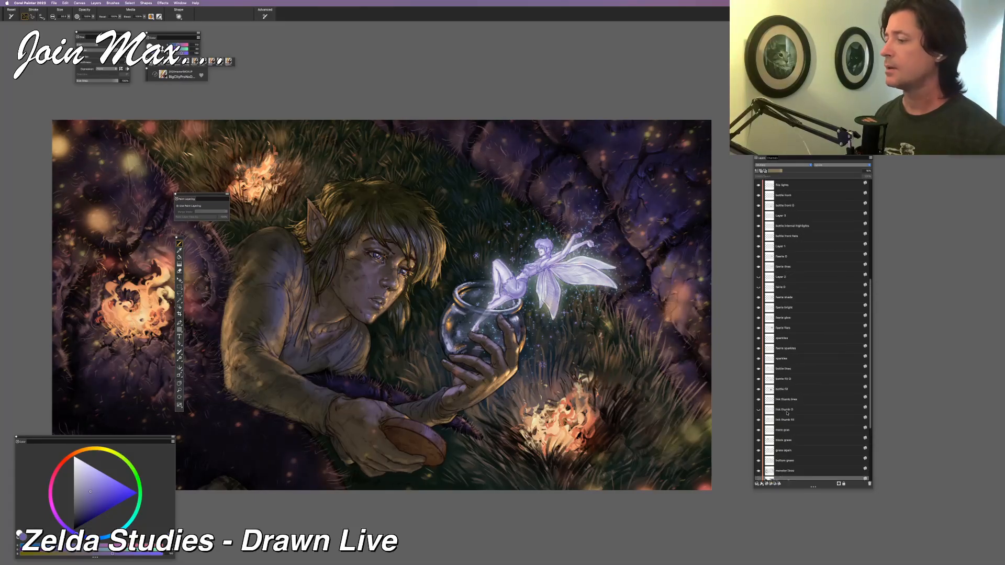
click(759, 287)
click(759, 287)
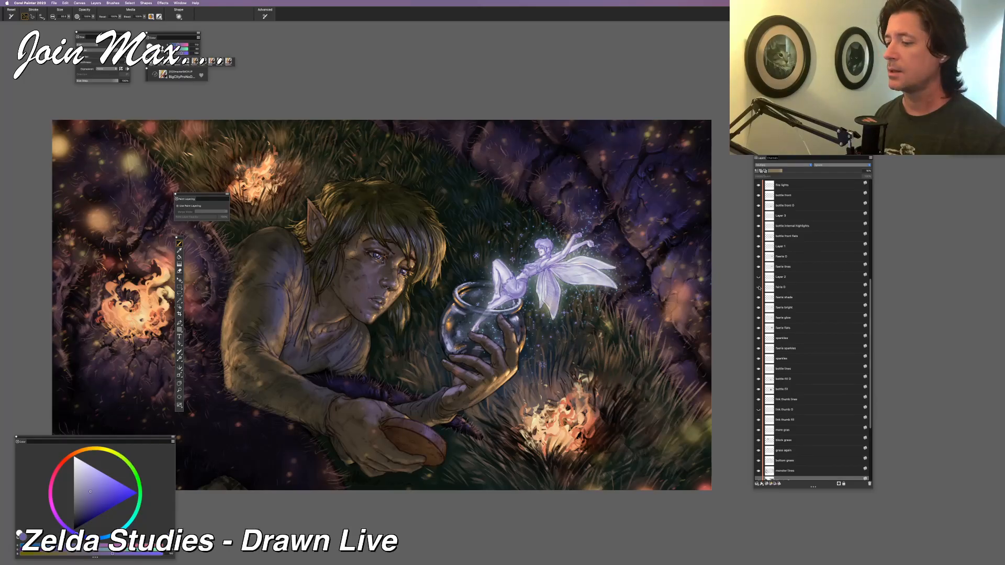
click(758, 287)
click(759, 288)
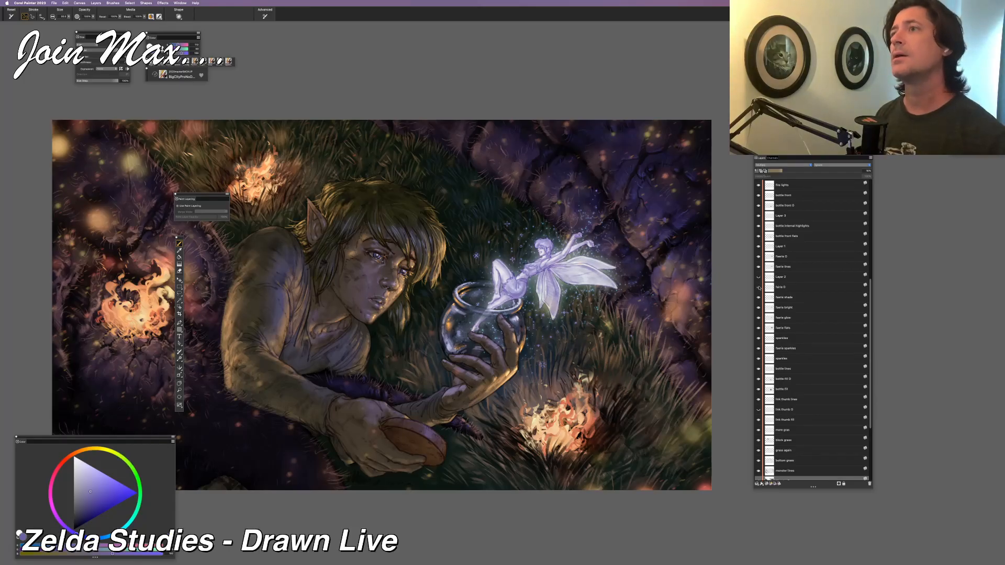
click(759, 287)
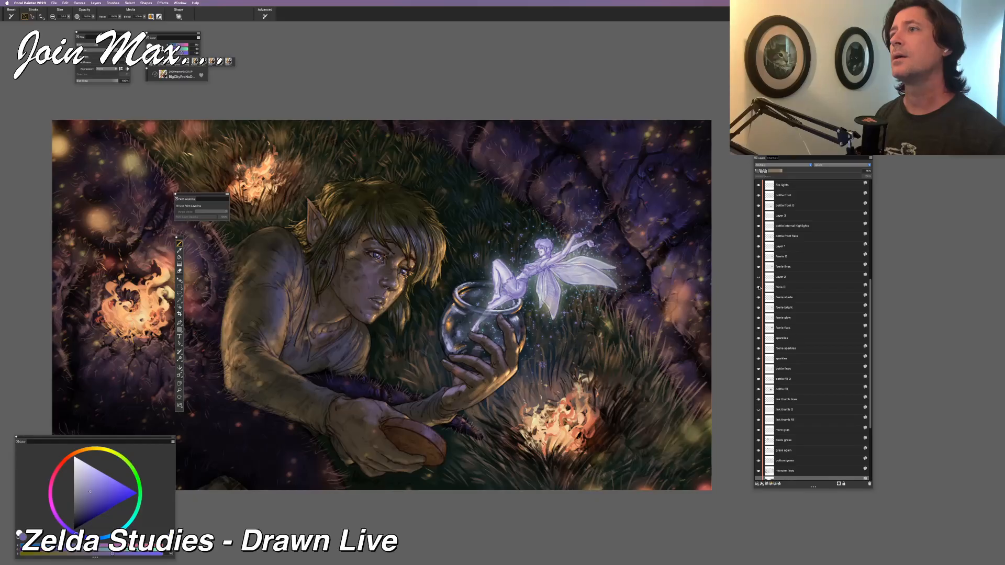
Change the composite method of the layer directly above faerie shade to brighten the faerie
click(780, 287)
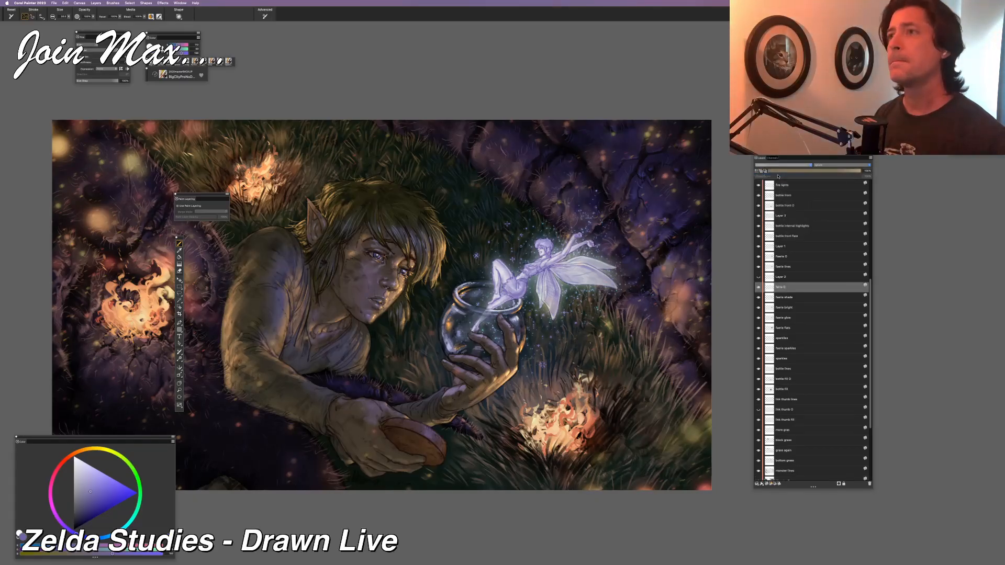
click(778, 177)
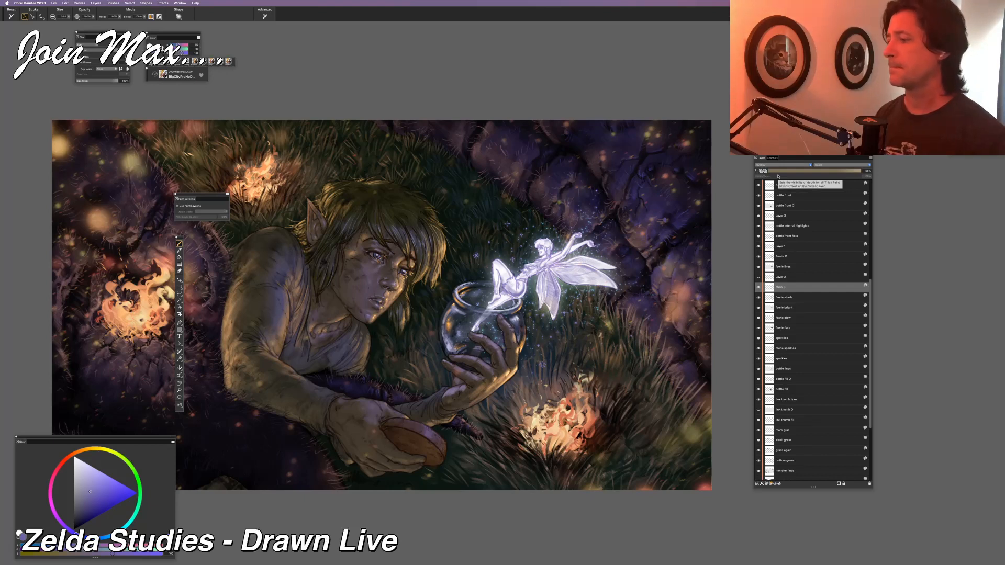
click(777, 166)
click(774, 157)
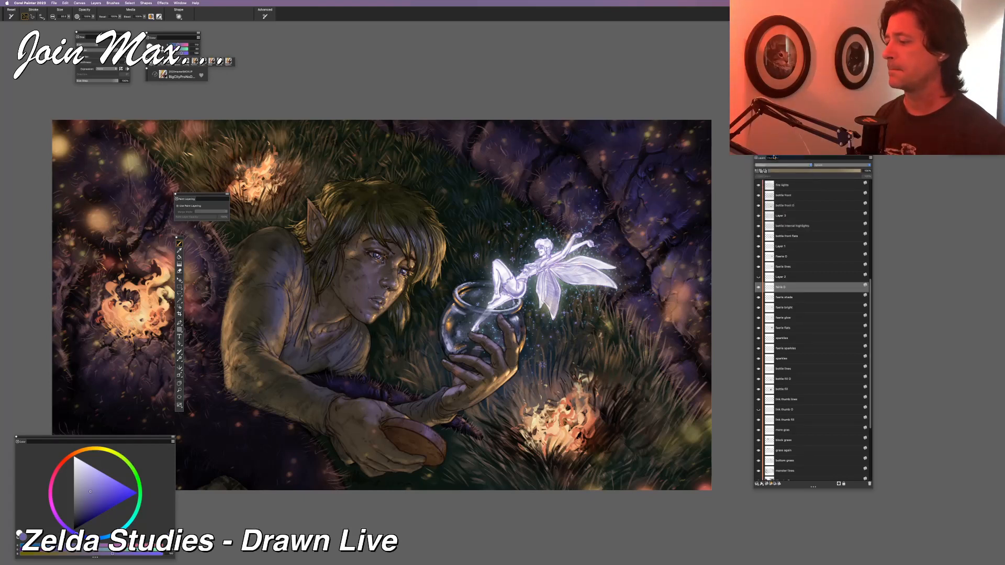
Show Layer 2 beneath the faerie lines and lower its opacity to soften the faerie's glow
click(759, 278)
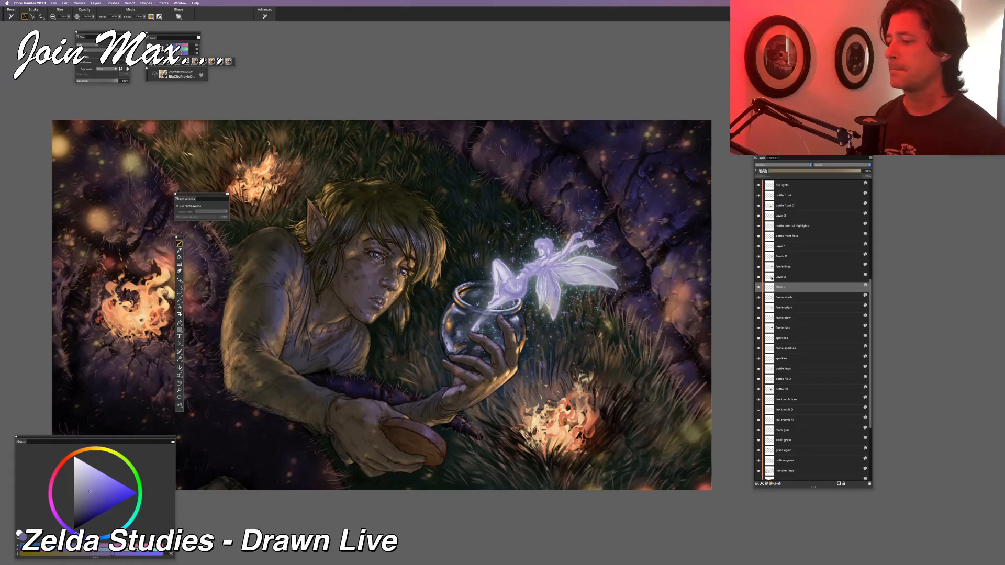
click(771, 277)
drag(822, 171, 787, 171)
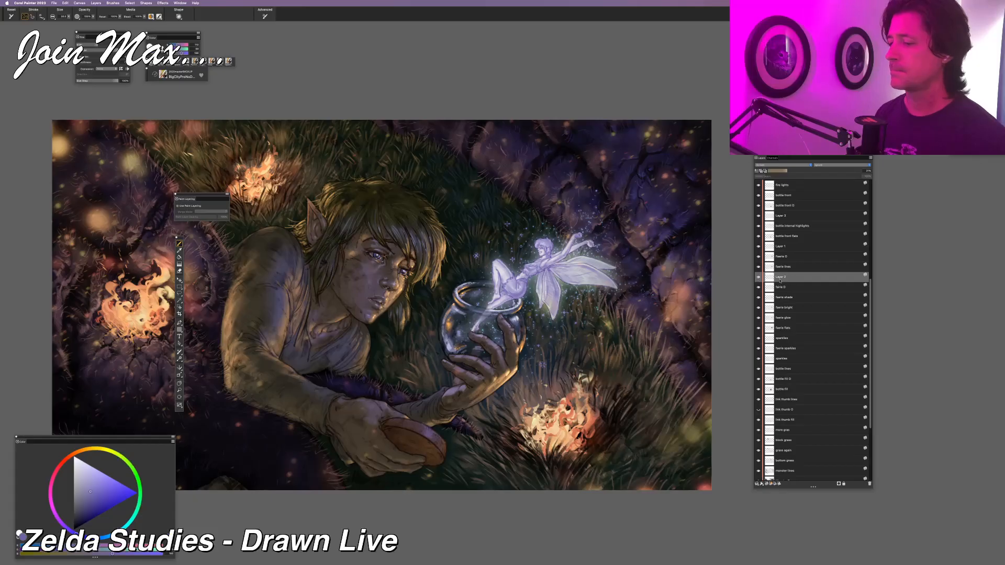
Rename Layer 2 beneath the faerie lines as faerie line glow
double_click(778, 278)
text(fa)
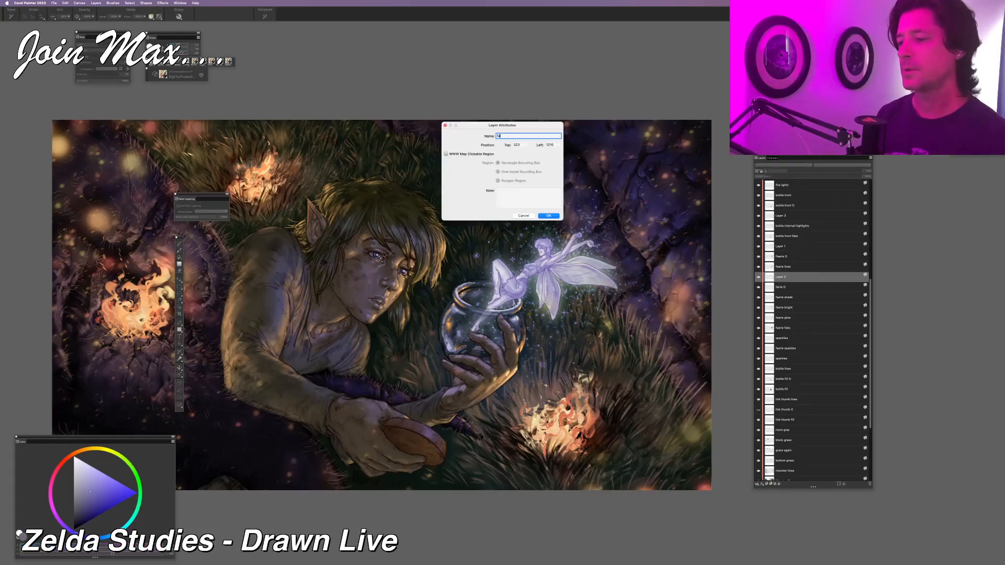
text(irie line glow)
key(Return)
Compare the glow around the faerie with Layer 1 hidden and shown, leaving the layer visible
click(758, 248)
click(759, 248)
click(758, 248)
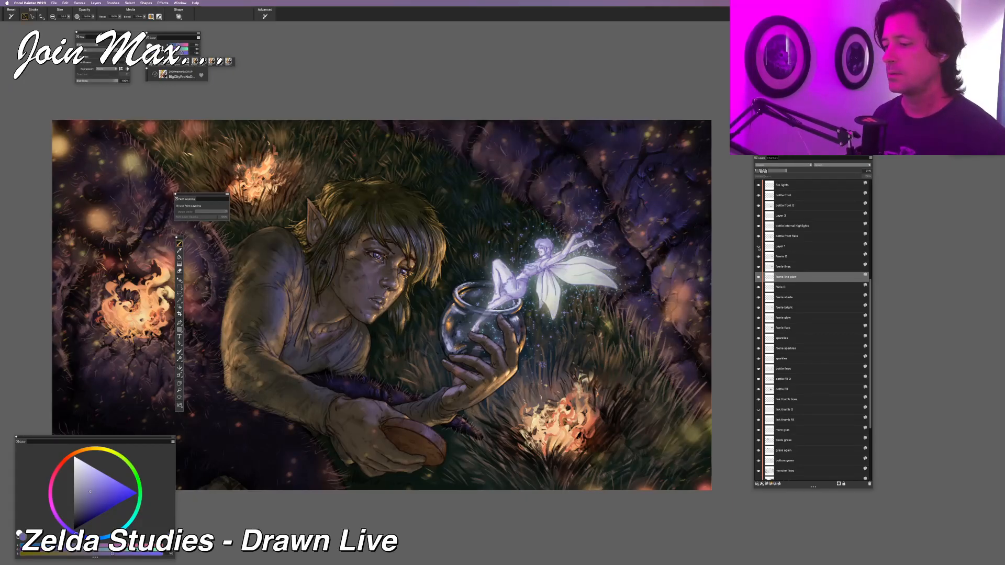
click(758, 247)
click(759, 247)
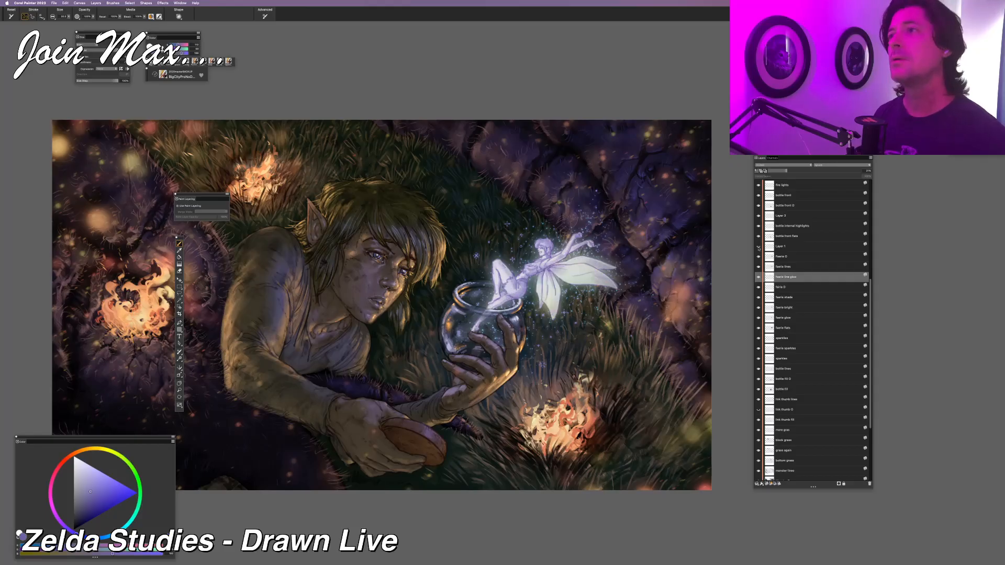
click(758, 247)
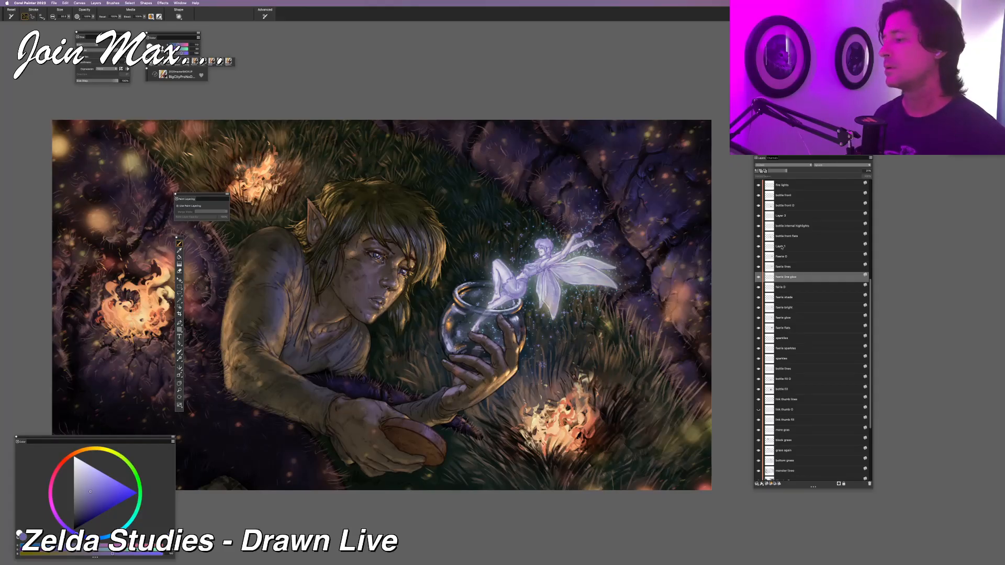
Try to erase parts of the glow around the faerie's wings on Layer 1 with a resized eraser
click(782, 248)
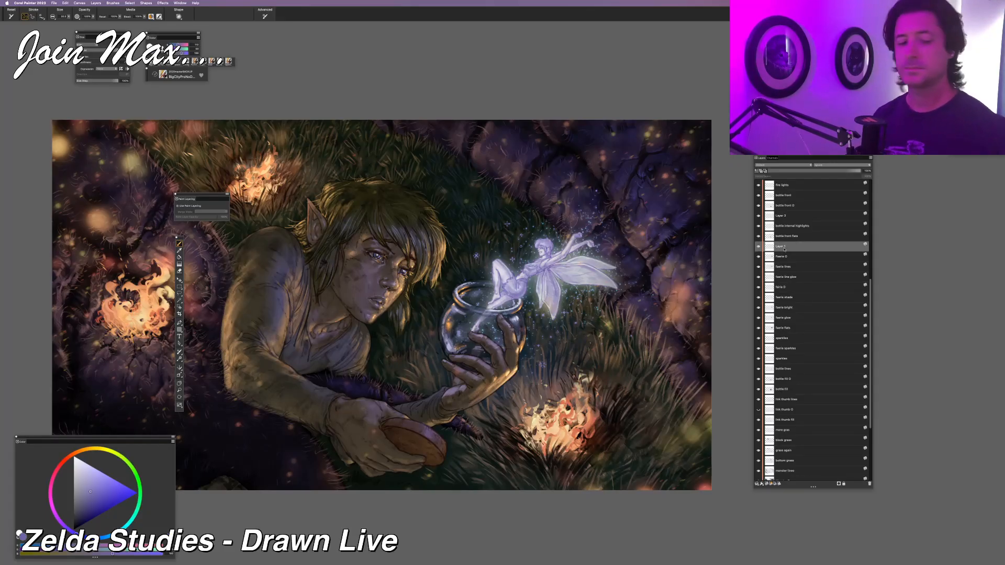
key(n)
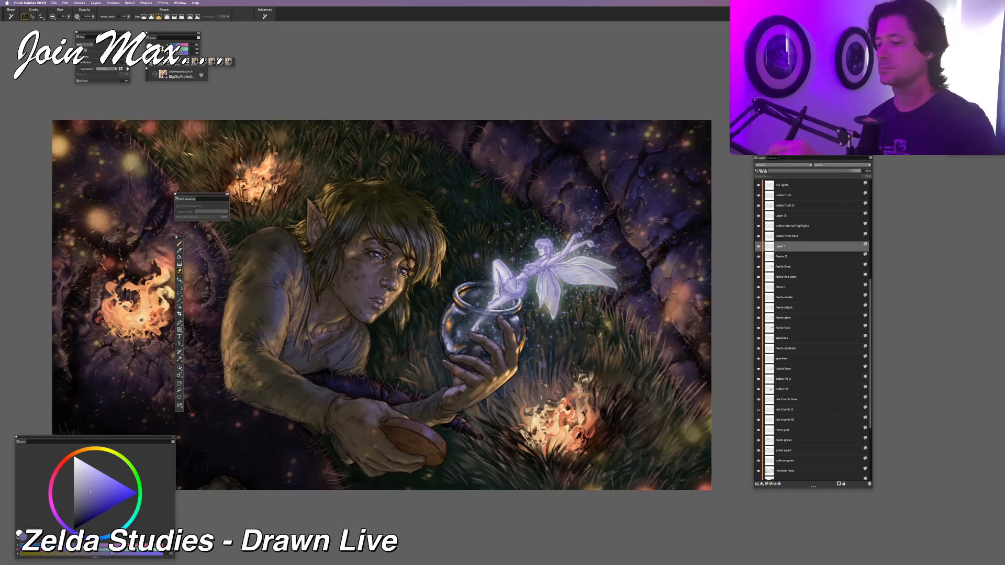
drag(68, 17, 82, 21)
drag(615, 260, 552, 301)
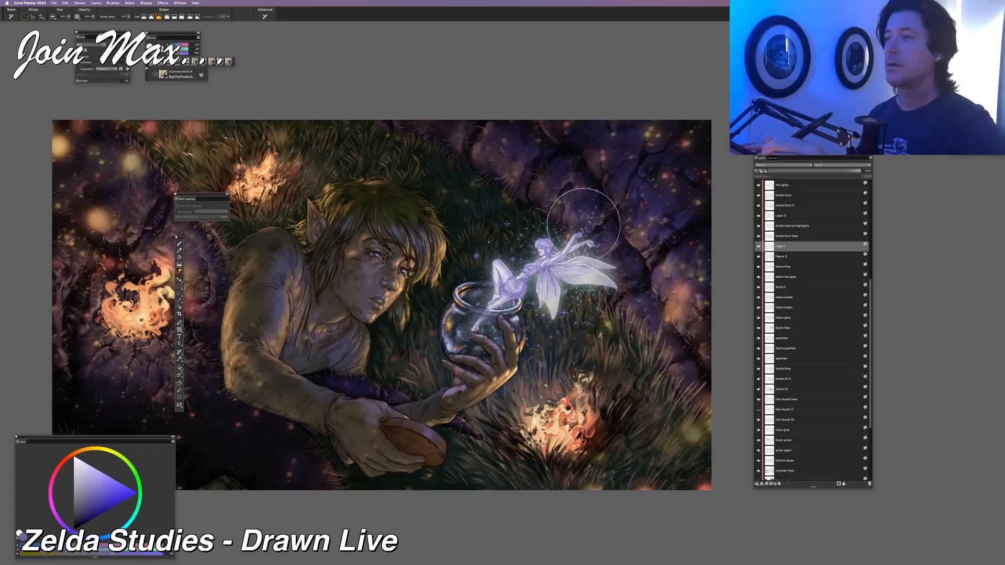
key(super+equal)
key(super+equal)
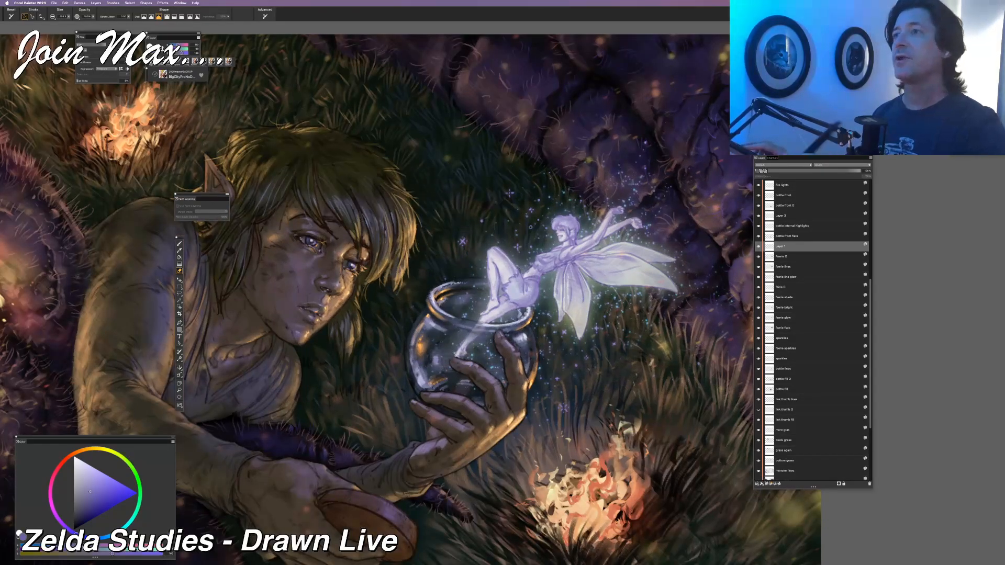
key(super+z)
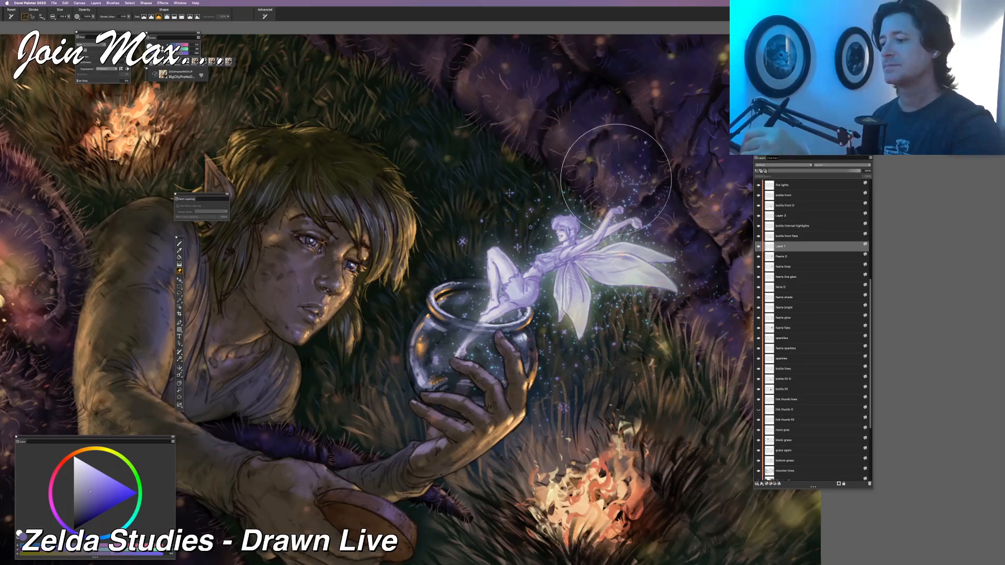
Compare the whole painting with the original thumbnails layer by showing that layer and hiding it again
key(super+minus)
scroll(593, 150, left, 3)
scroll(593, 150, down, 2)
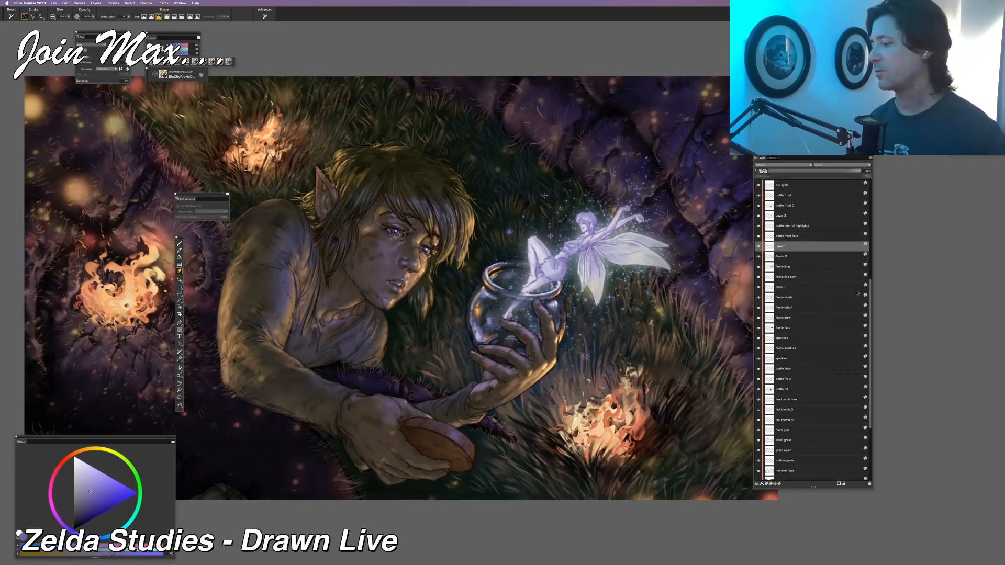
scroll(804, 246, up, 8)
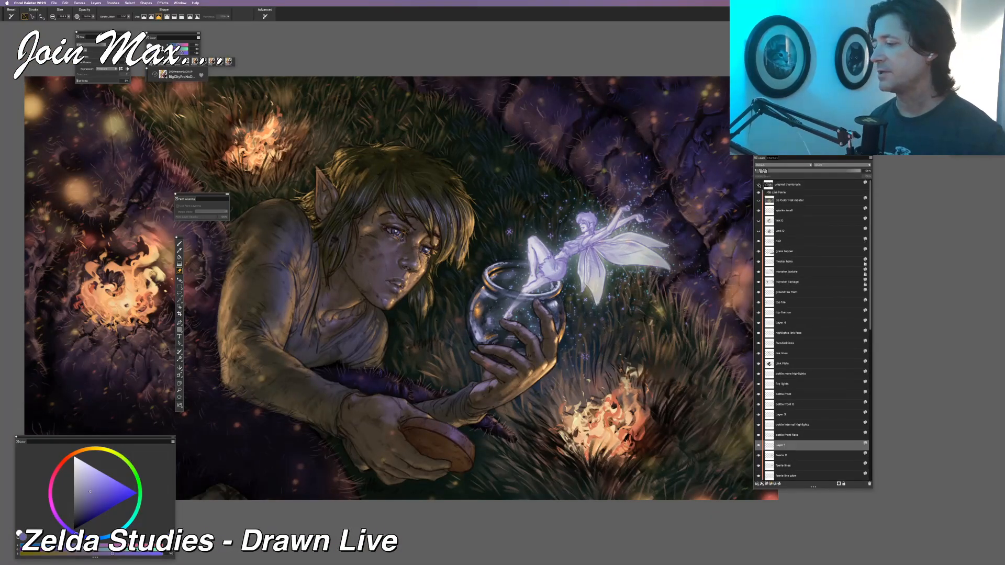
click(759, 185)
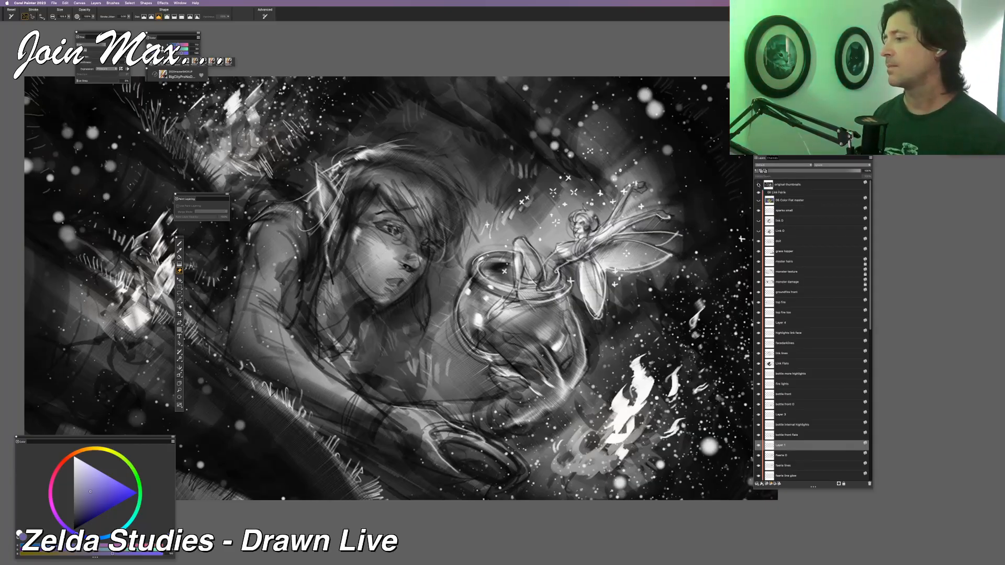
click(759, 185)
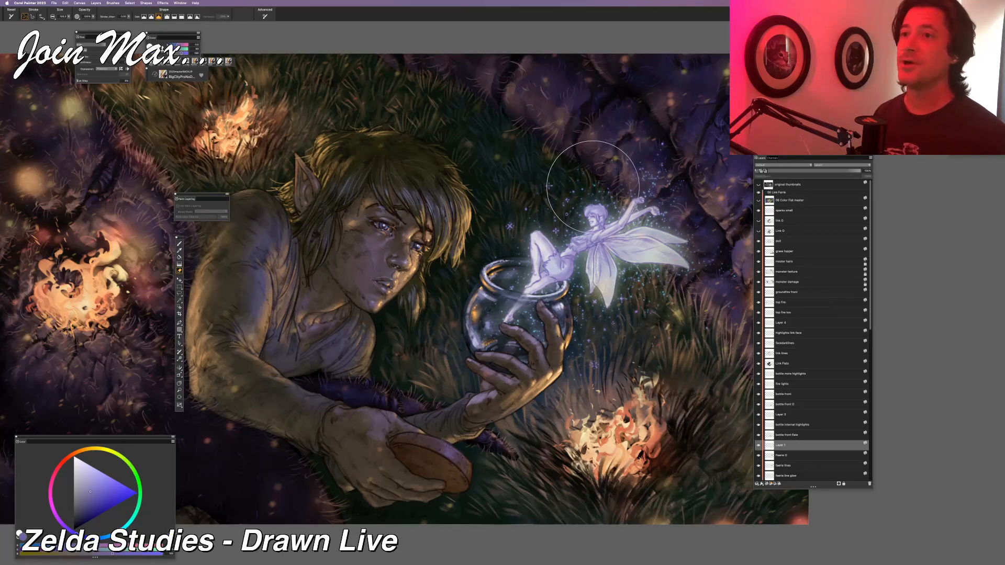
Delete the unnamed layer directly above bottle internal highlights, and compare the bottle with those highlights hidden and shown
scroll(784, 354, down, 5)
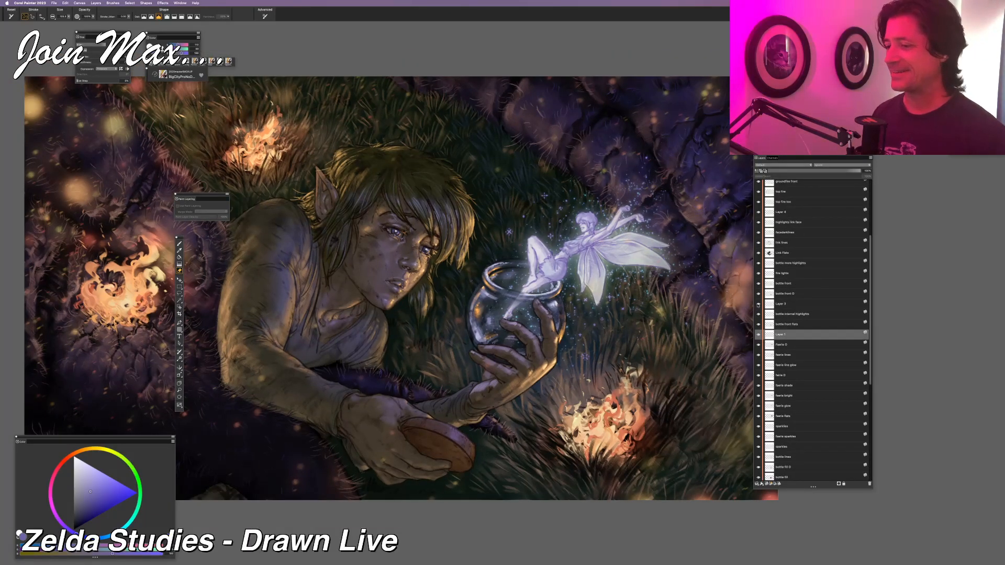
click(782, 305)
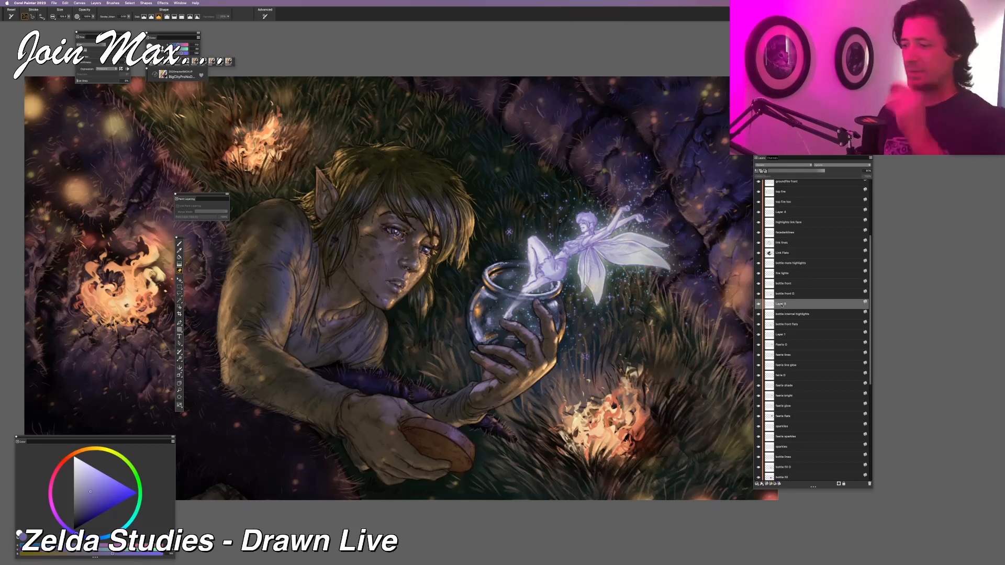
key(Delete)
click(759, 303)
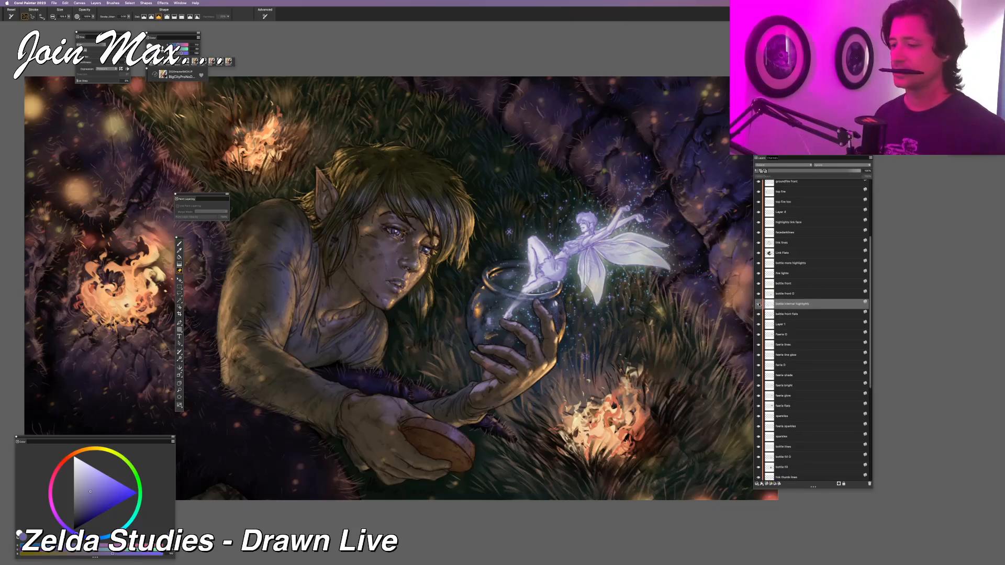
click(759, 303)
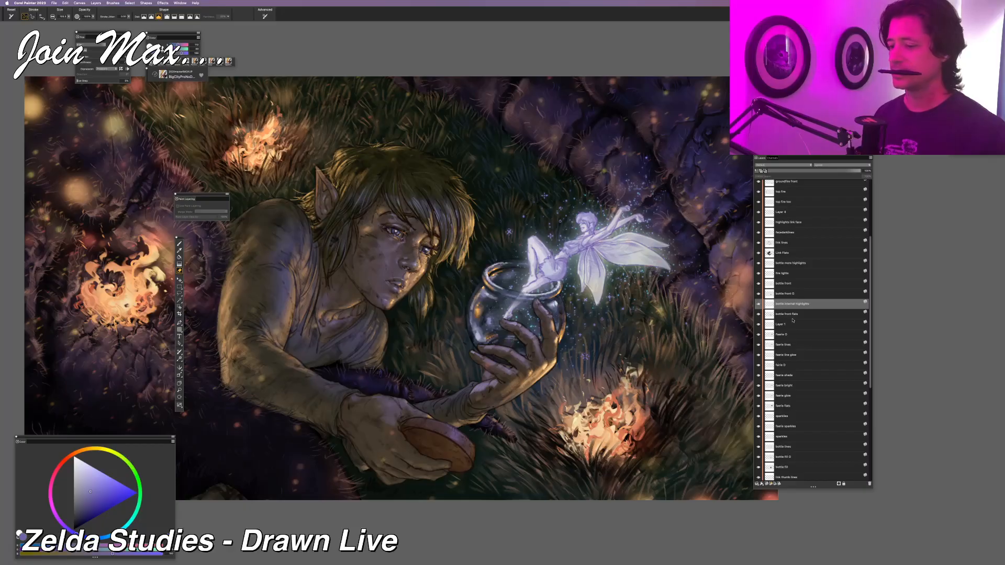
Add a new layer between the Link thumb layers and the background grass layers
scroll(793, 320, down, 10)
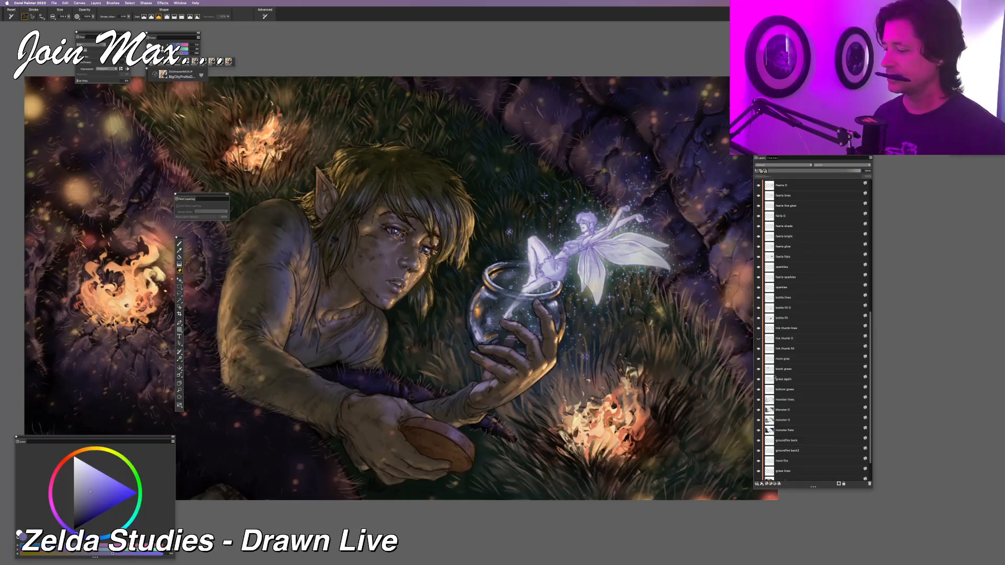
scroll(779, 374, up, 3)
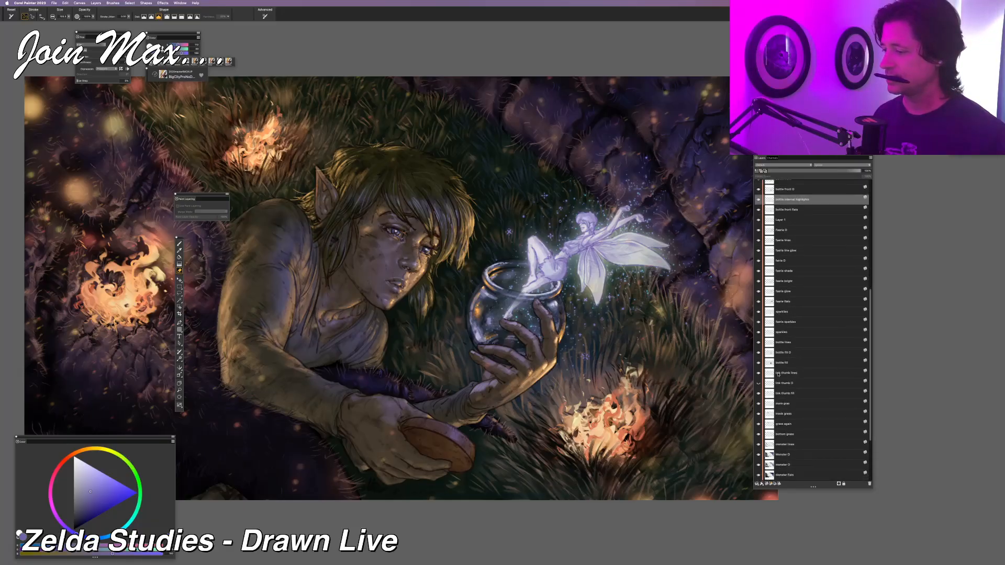
click(778, 404)
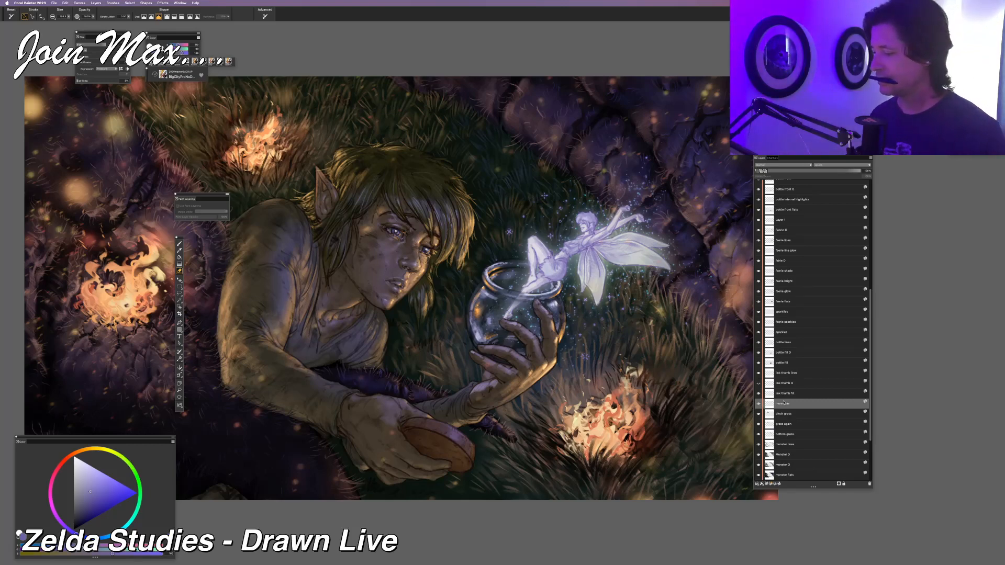
click(767, 484)
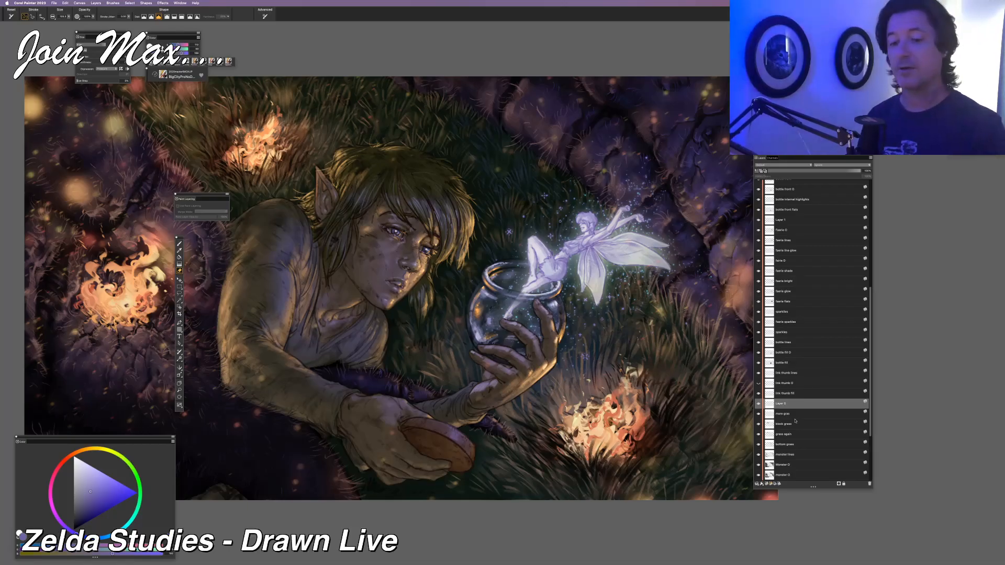
Switch to the brush tool, pick a muted pale violet, and load a soft round airbrush from the custom brush category
click(179, 244)
click(91, 483)
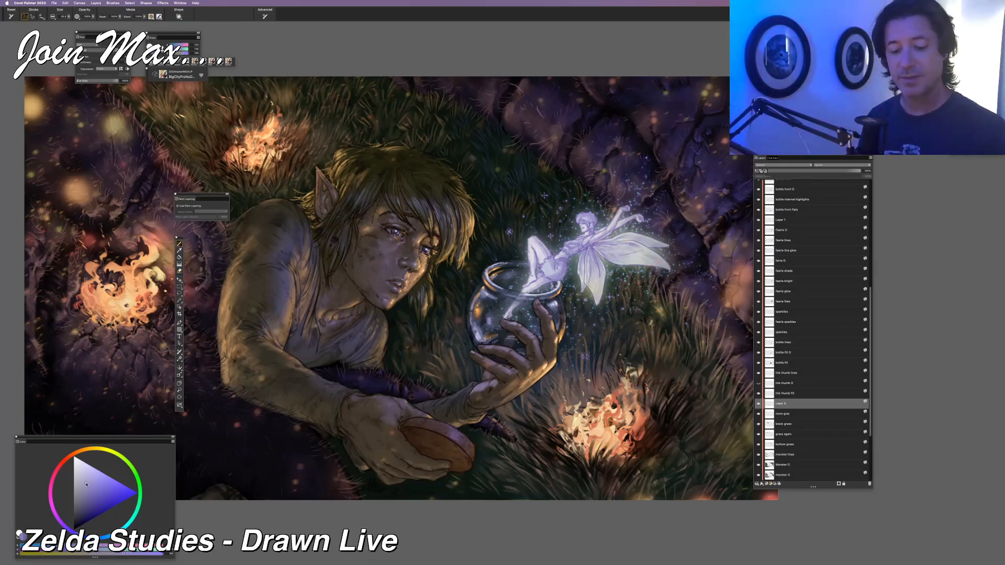
click(82, 490)
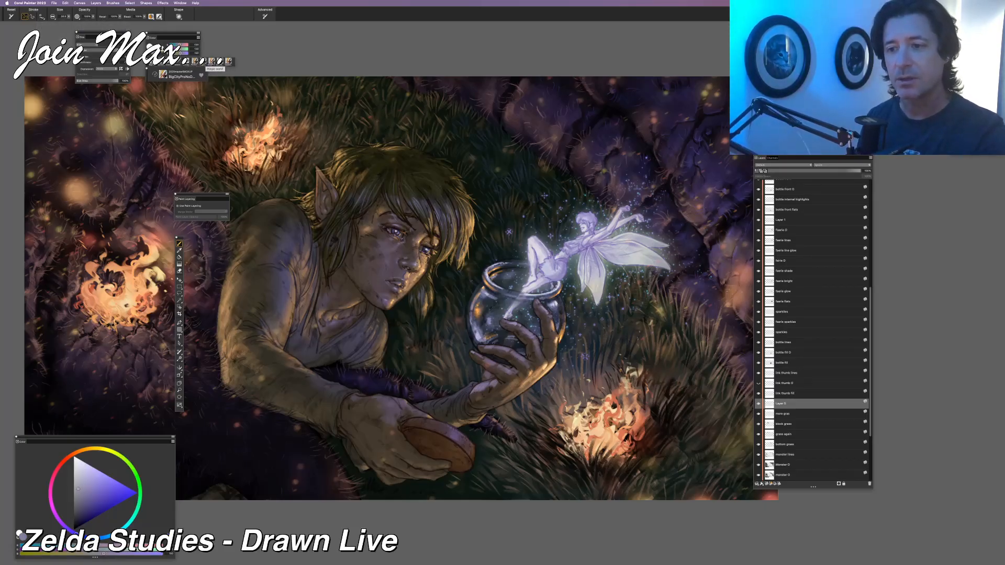
click(221, 62)
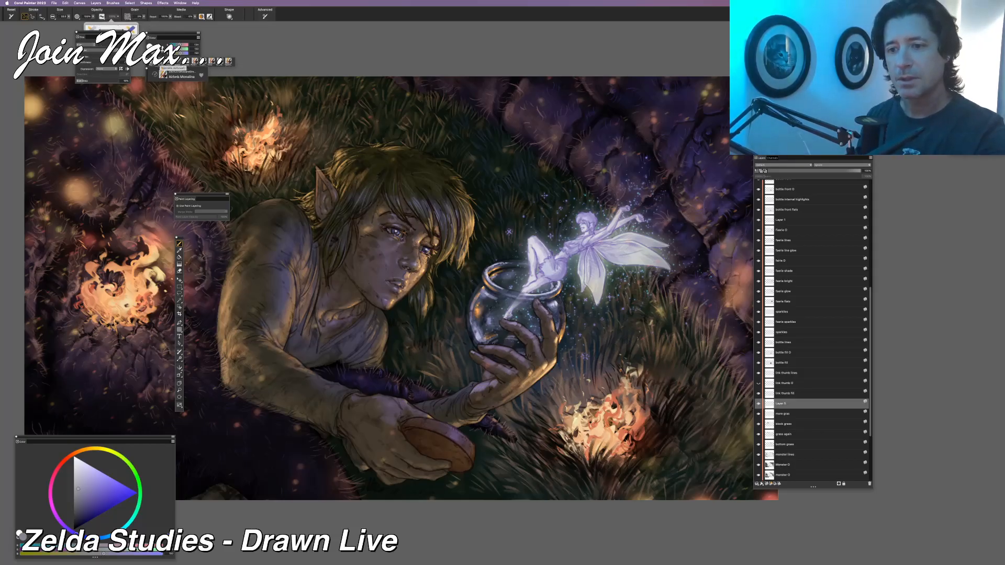
click(162, 73)
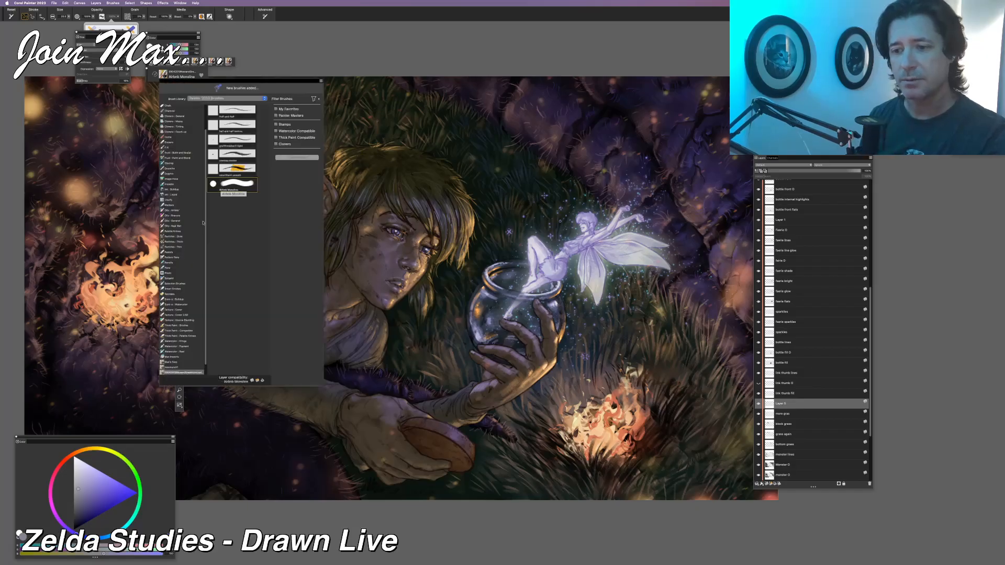
scroll(169, 361, down, 2)
click(170, 372)
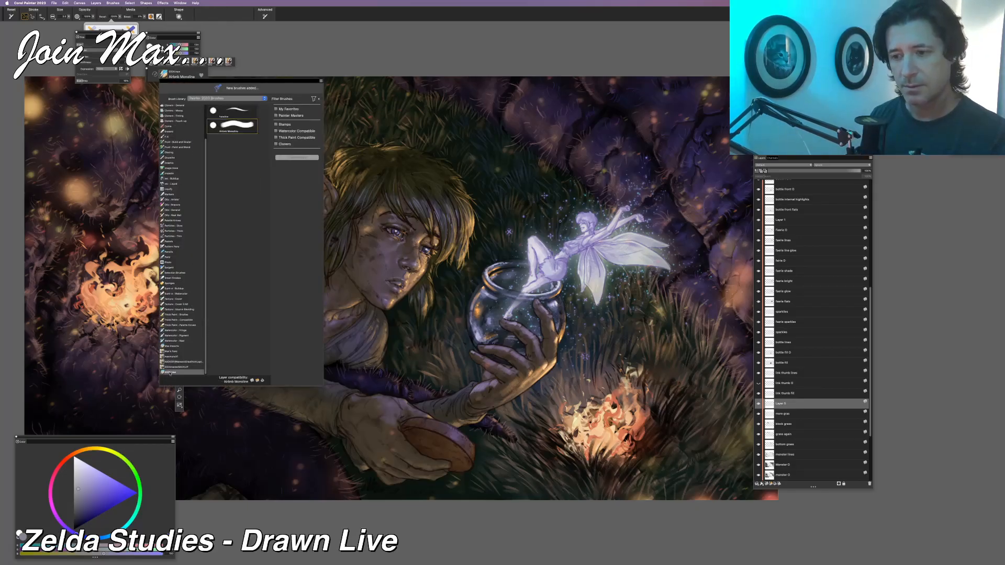
click(173, 367)
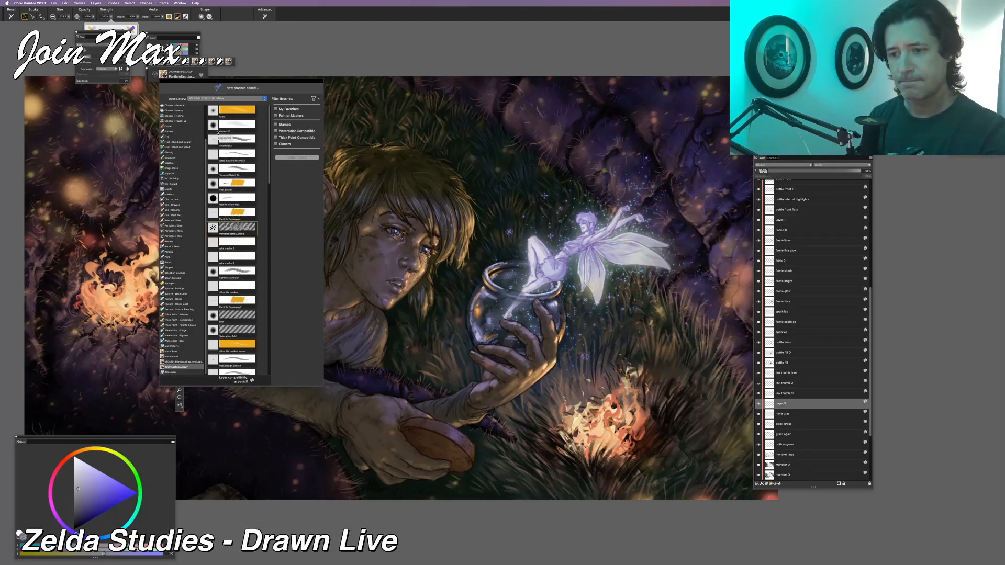
click(225, 127)
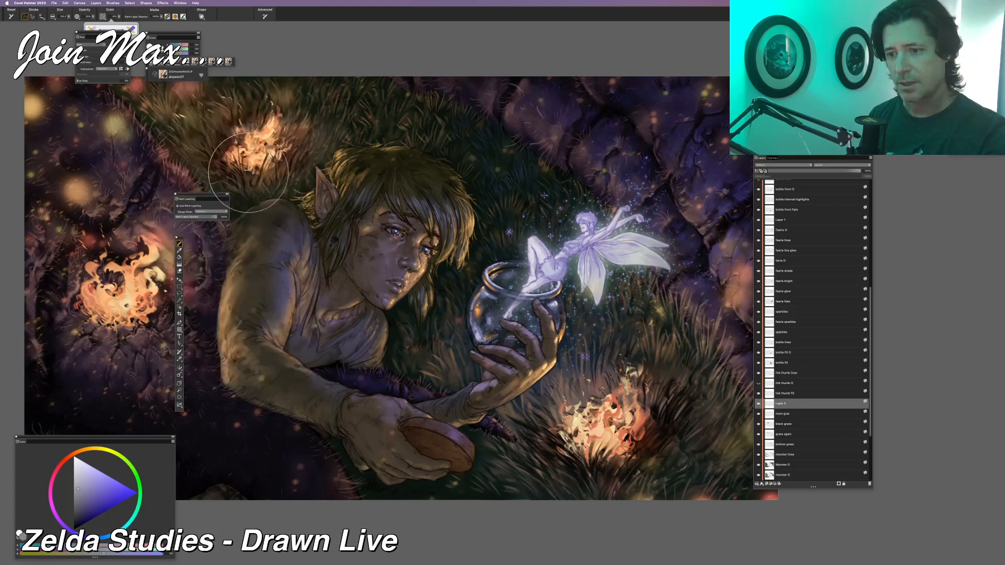
Enlarge the airbrush greatly and try painting a broad haze over the grass behind Link
click(70, 17)
drag(68, 29, 77, 28)
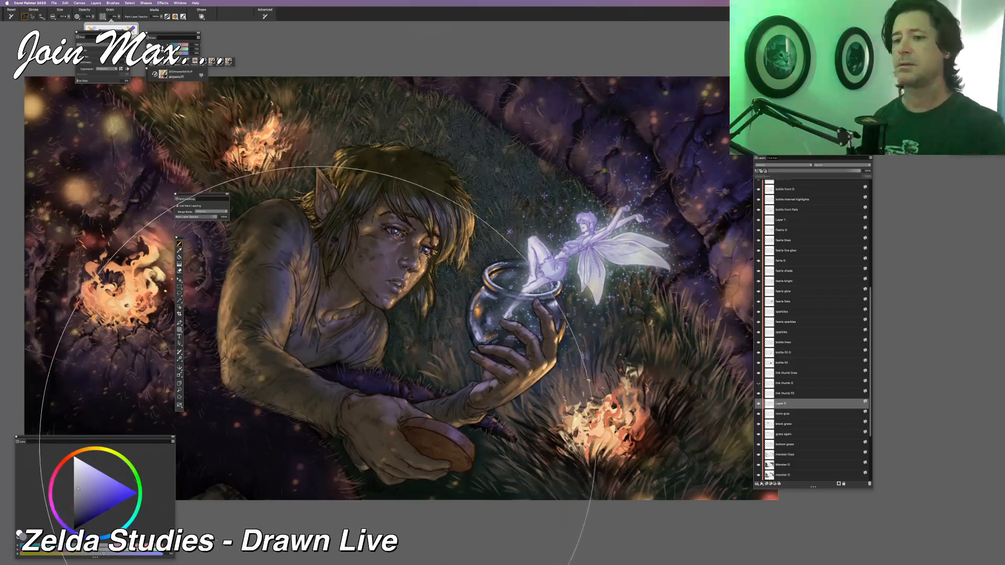
key(super+minus)
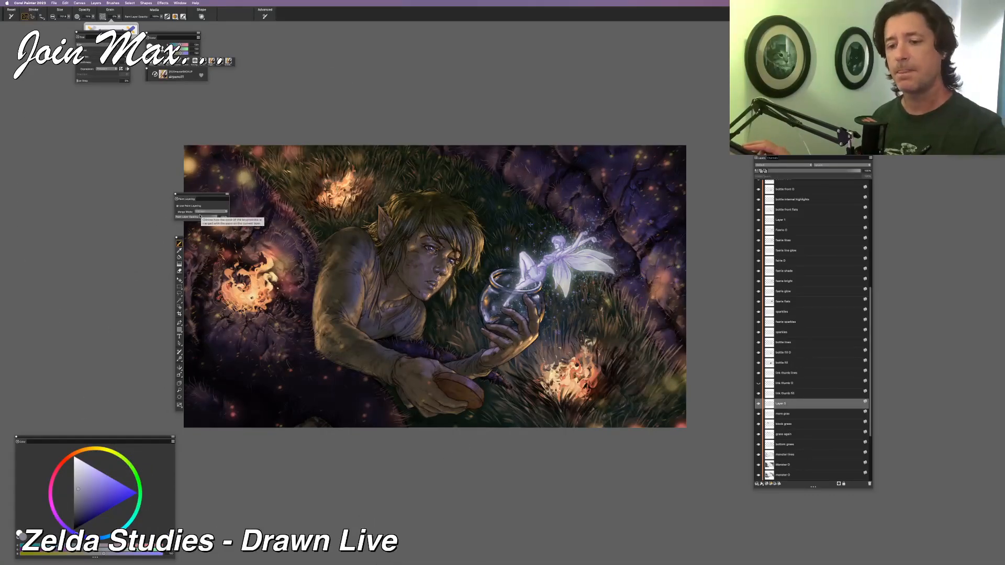
Set the brush layering merge mode to Default, reduce the brush size, and undo the haze test
click(208, 212)
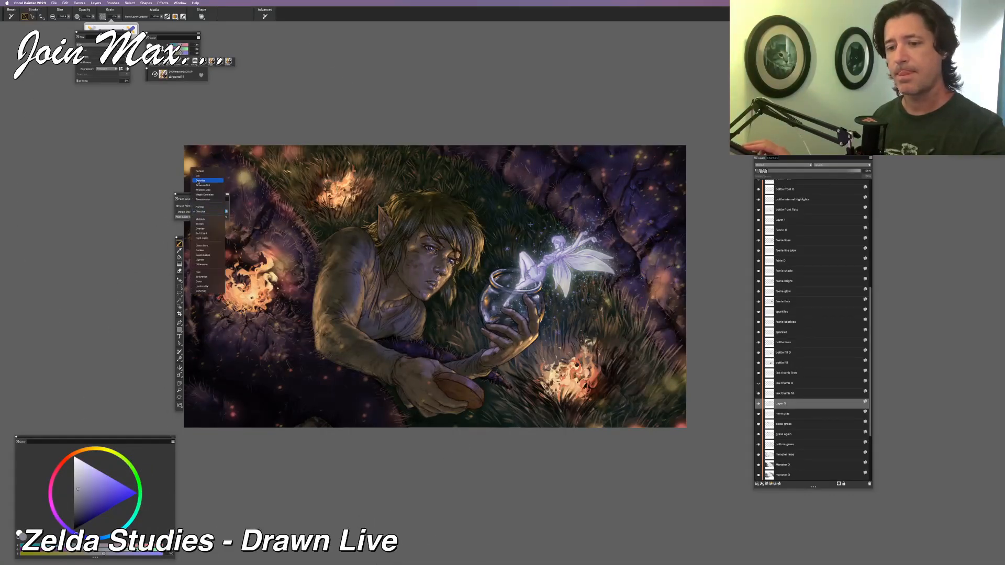
click(199, 172)
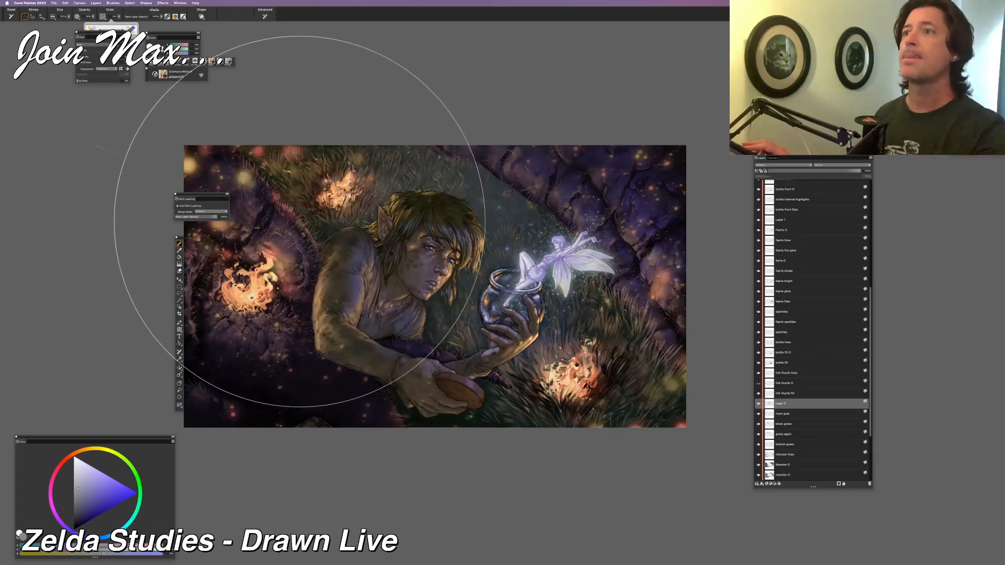
key(super+equal)
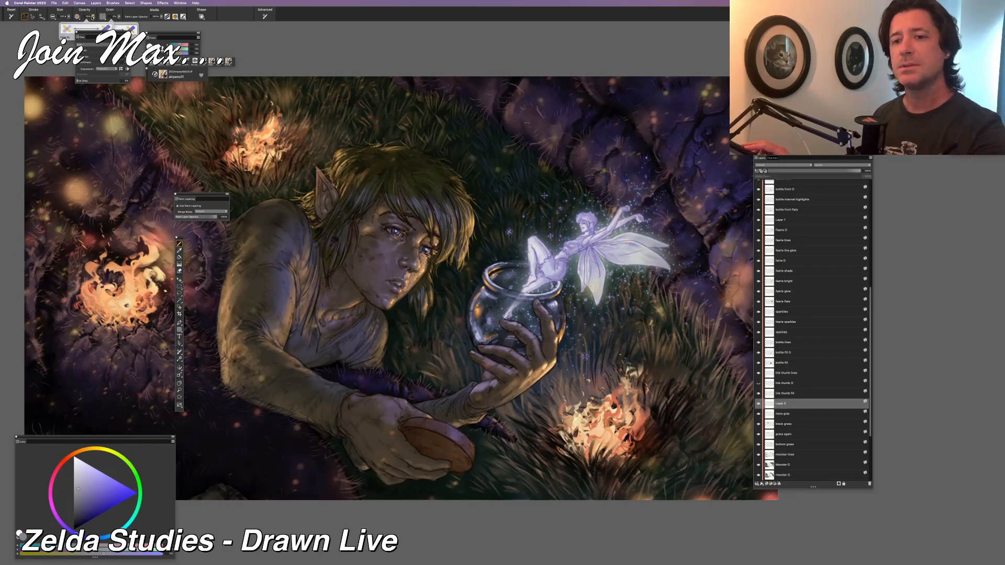
drag(69, 17, 58, 26)
key(super+z)
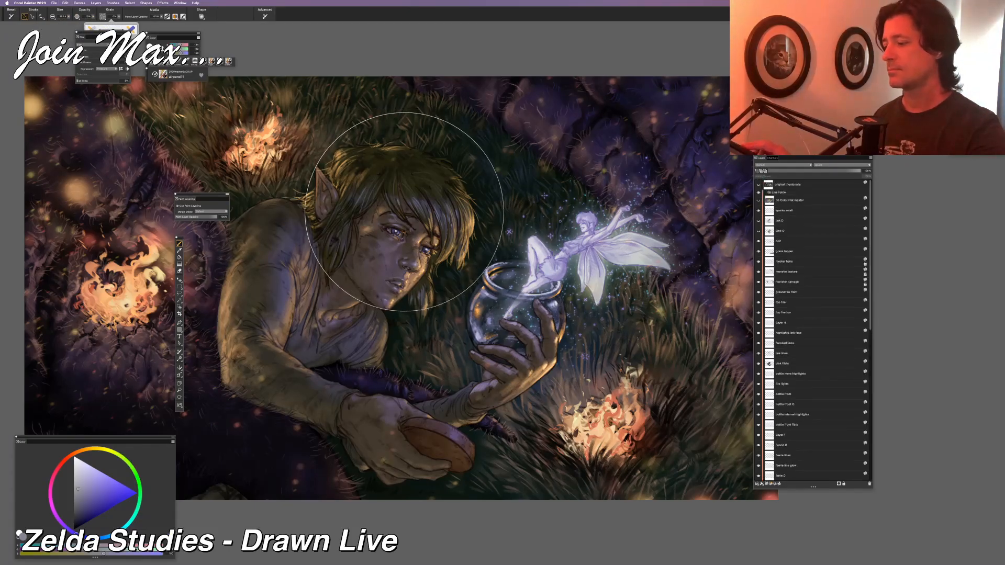
Paint a soft haze over the grass above Link's head on the new layer and check the whole painting from a distance
drag(869, 285, 870, 393)
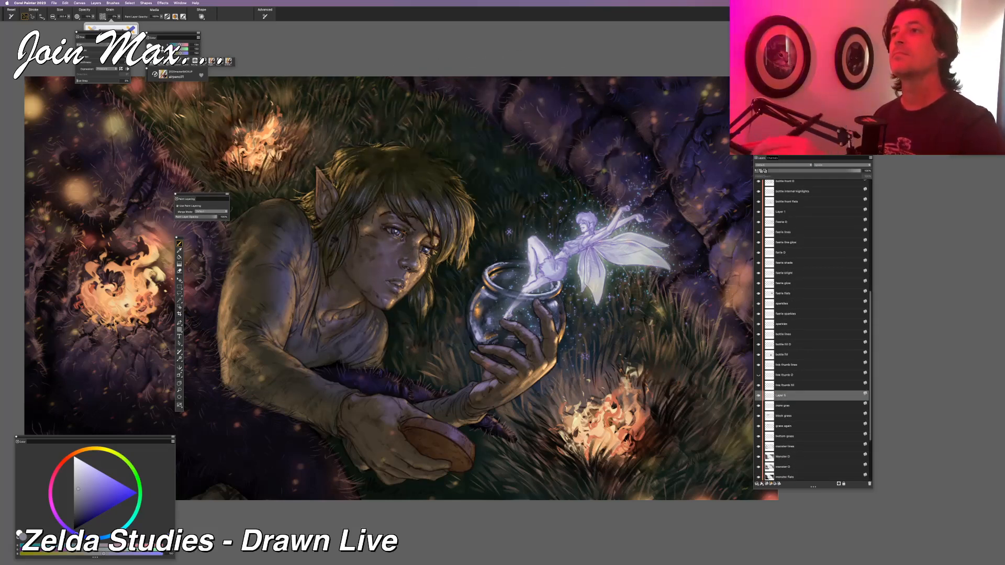
drag(409, 107, 281, 115)
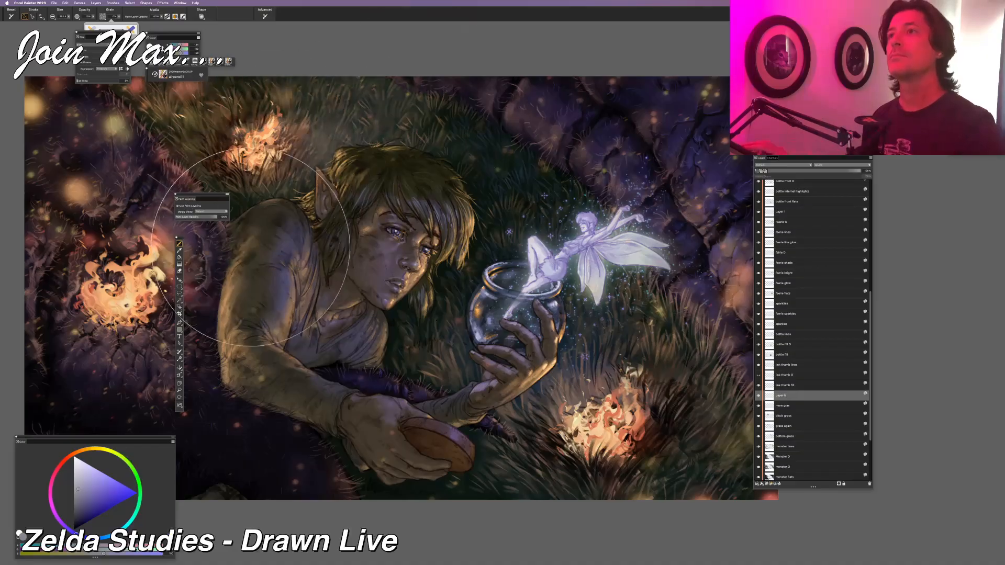
key(super+minus)
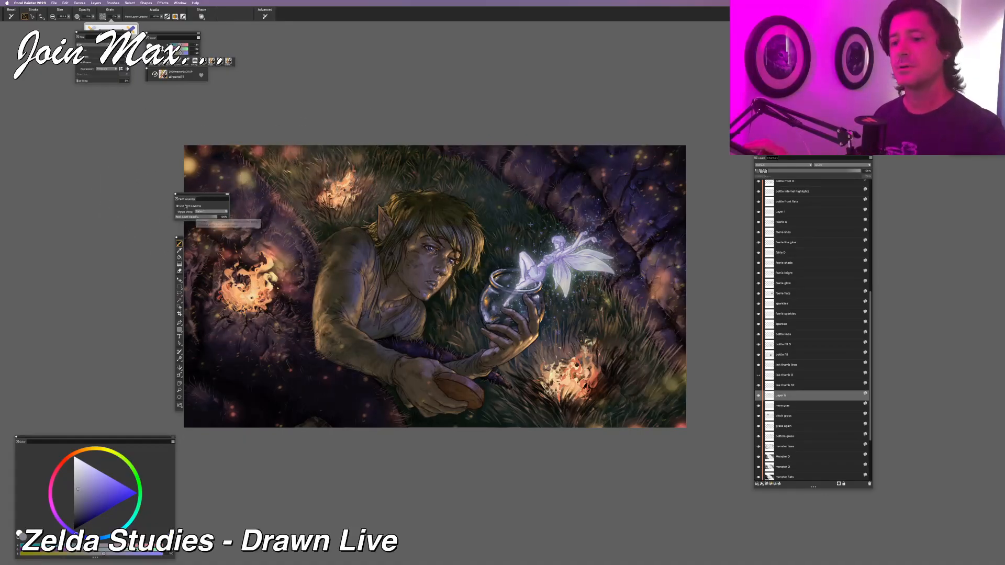
key(super+minus)
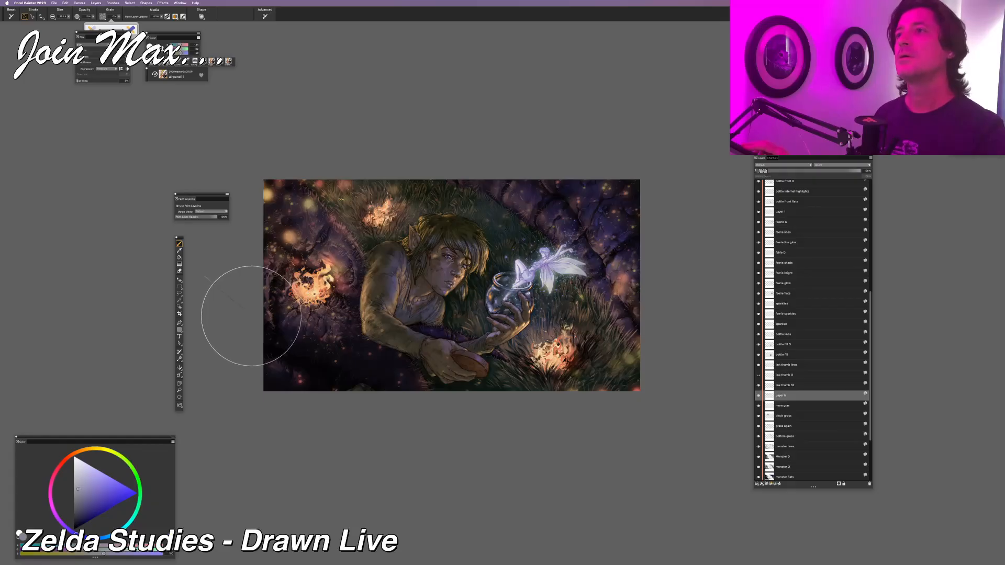
key(super+plus)
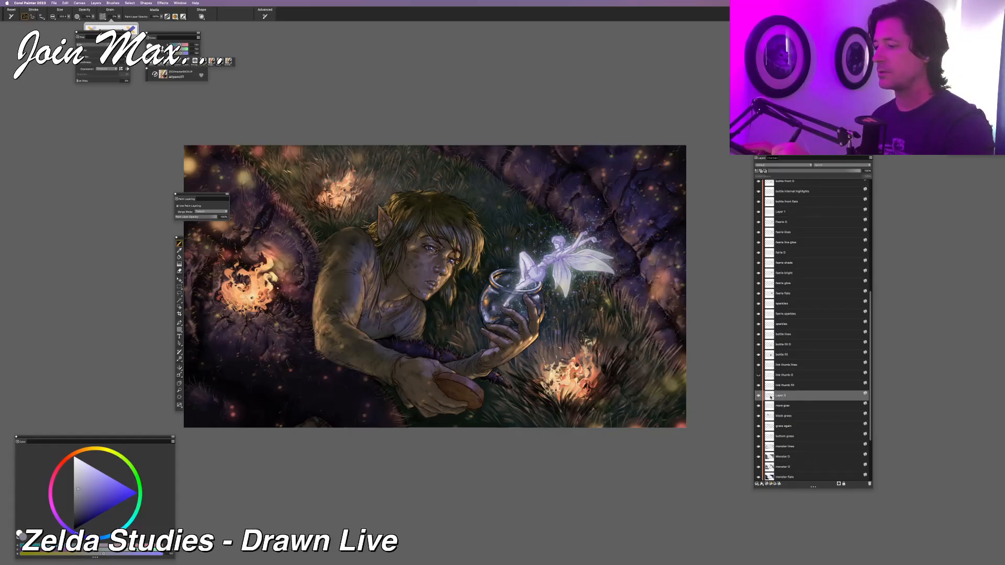
Compare the painting with the small sparks layer and the grass topper layer each hidden and shown
scroll(796, 324, up, 10)
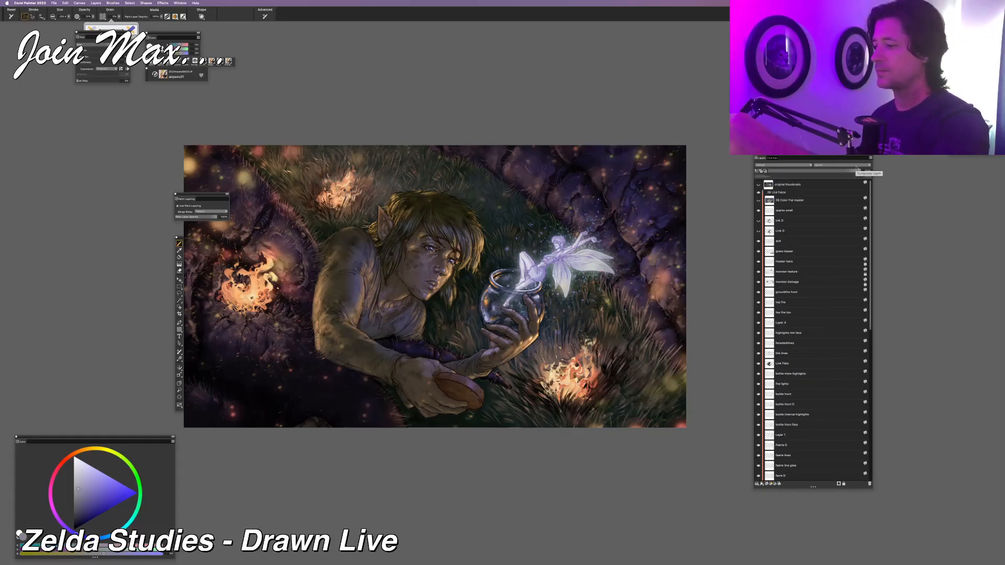
click(758, 211)
click(759, 210)
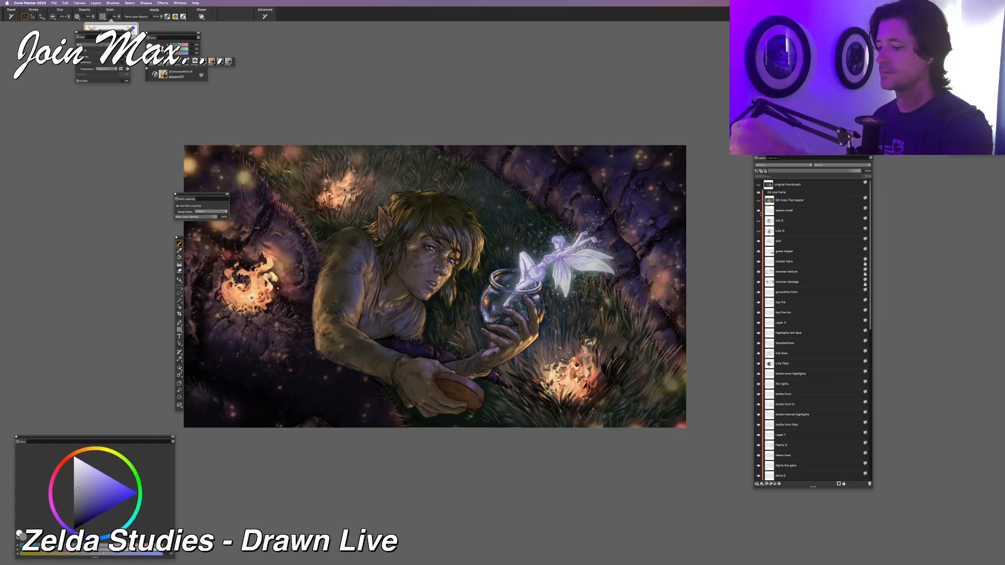
click(759, 251)
click(758, 251)
click(759, 251)
click(758, 252)
click(758, 252)
click(759, 252)
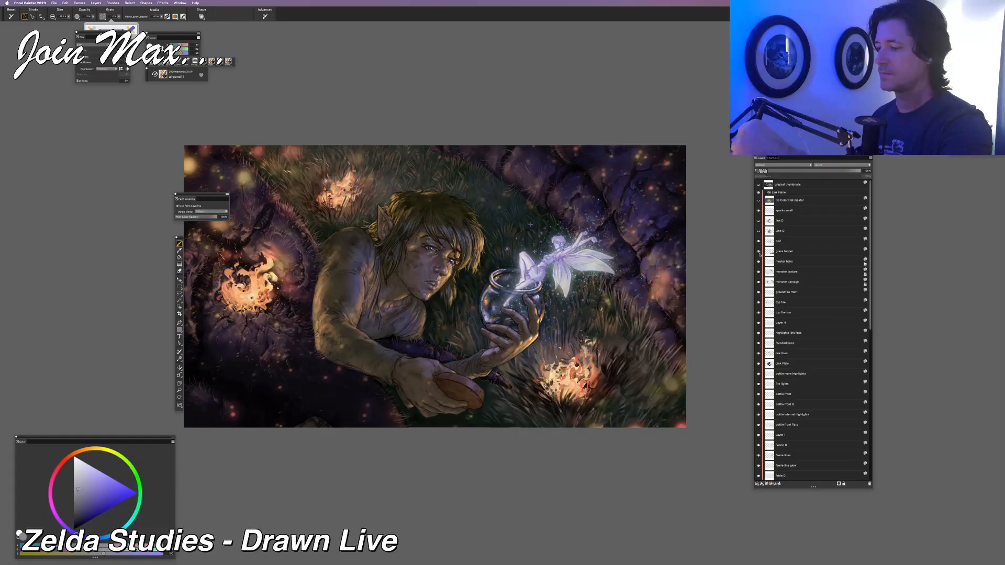
Move the haze layer up the stack to directly below the small sparks layer, comparing the painting with it hidden and shown
scroll(816, 309, down, 10)
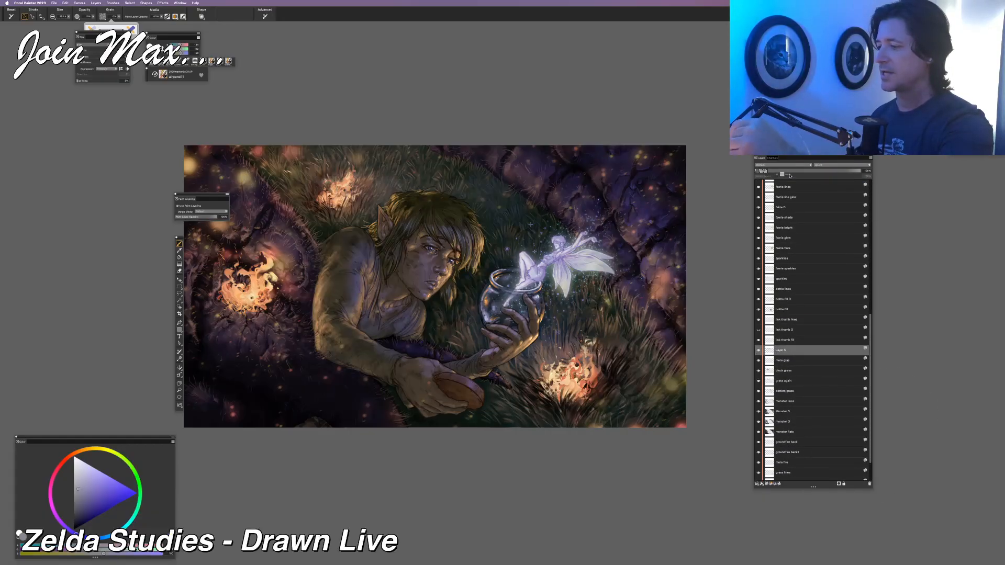
drag(788, 183, 786, 211)
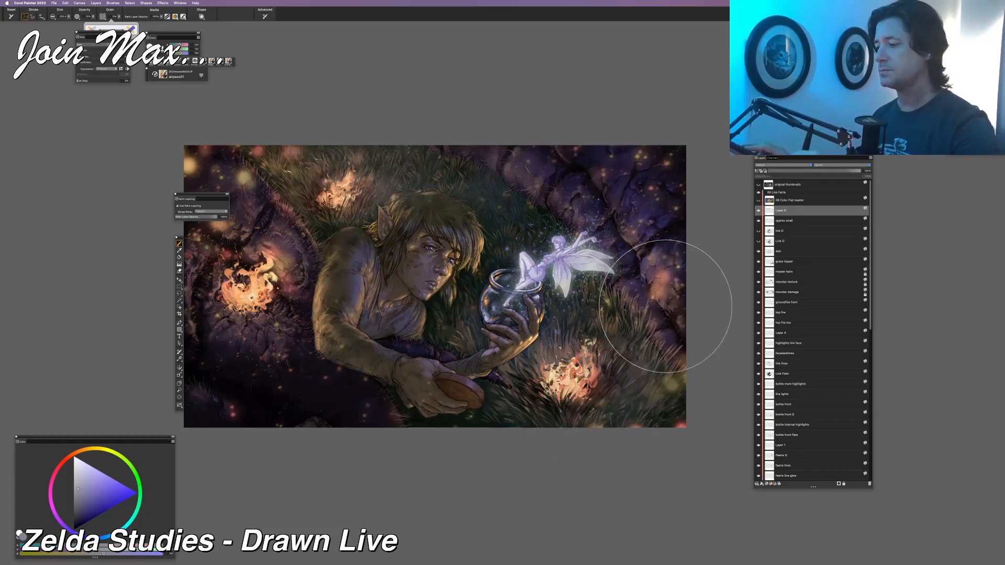
click(759, 211)
click(759, 211)
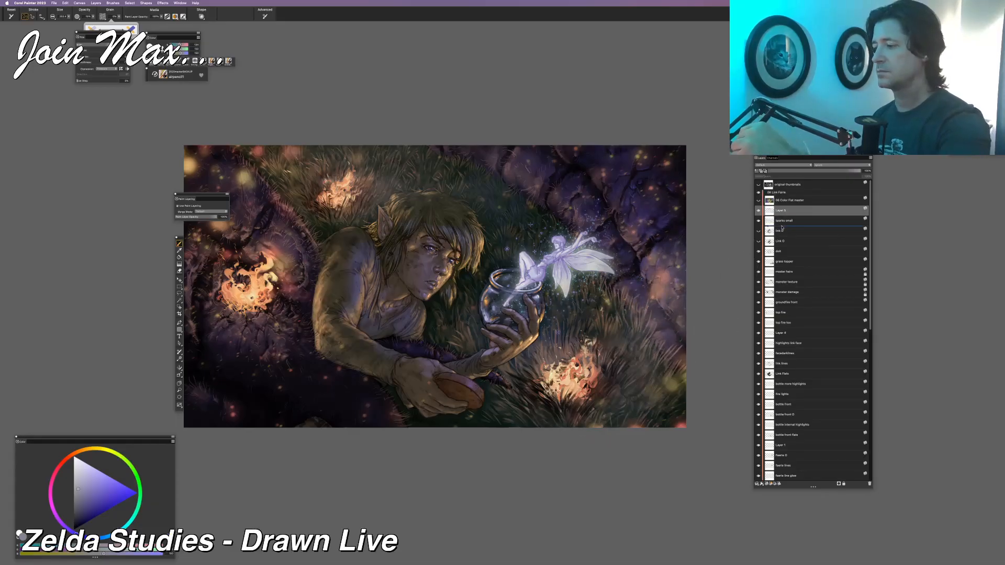
drag(782, 227, 781, 229)
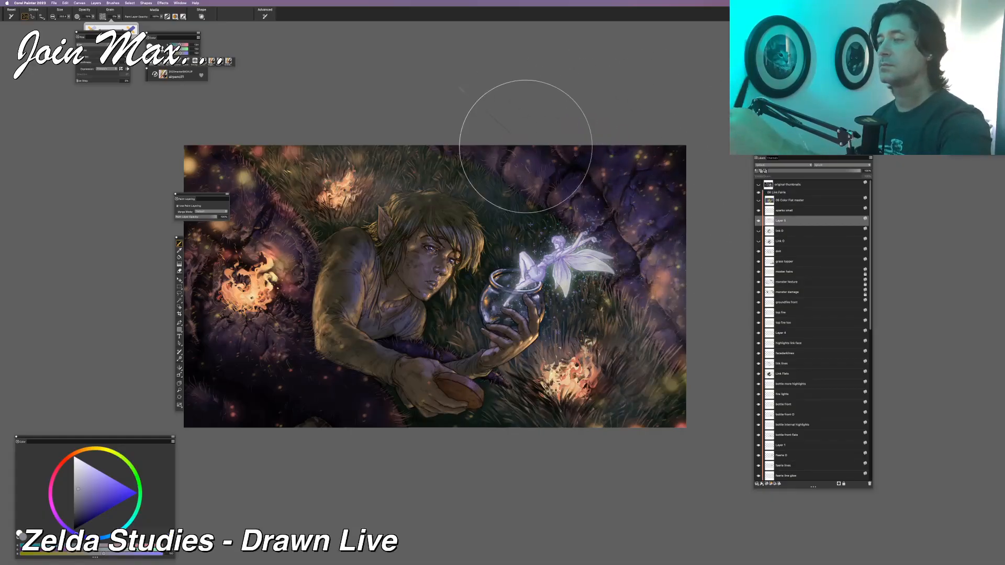
Try a soft smoke stroke across the grass and Link's head, and undo it
drag(514, 208, 454, 250)
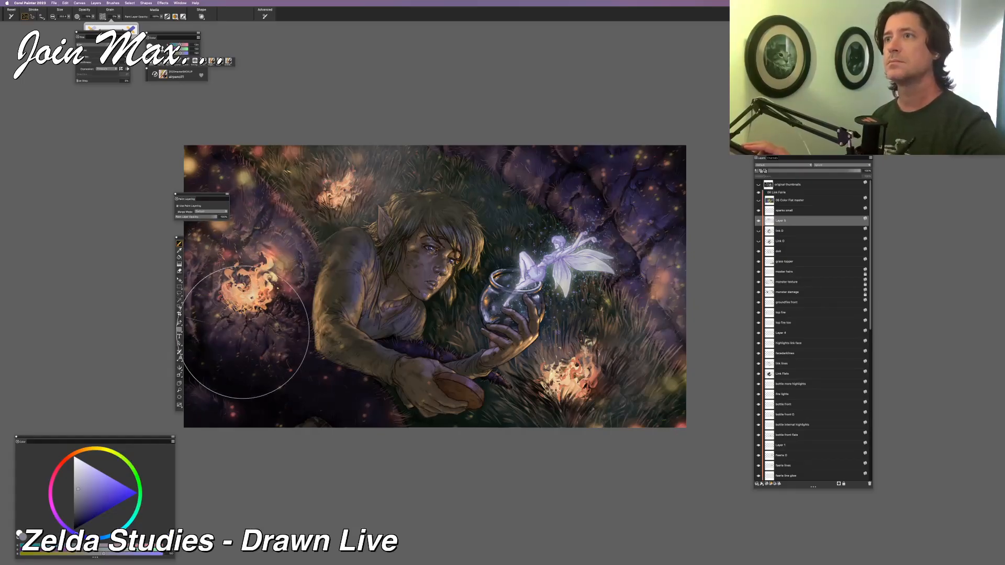
key(super+z)
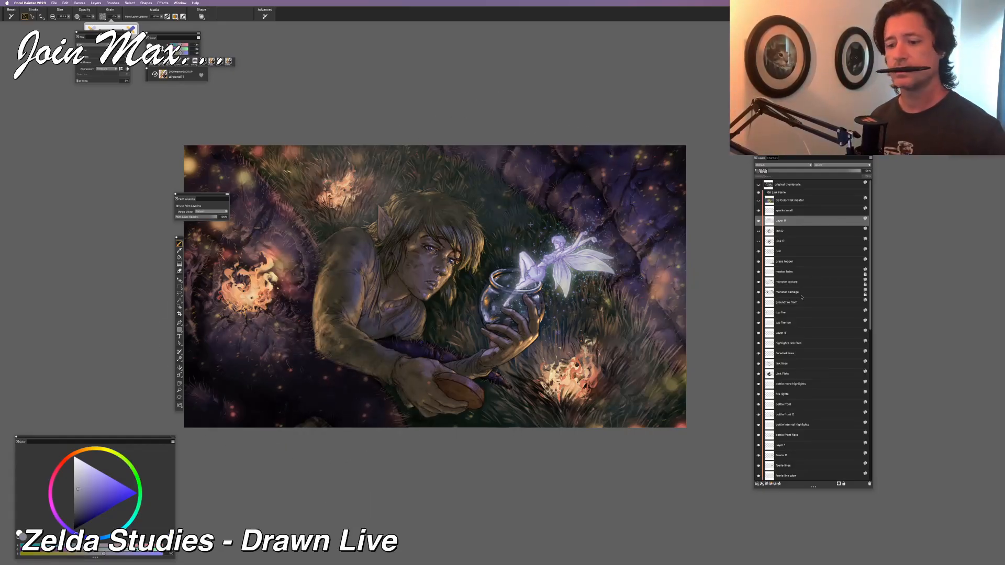
Rename the haze layer as smoke
scroll(781, 285, down, 1)
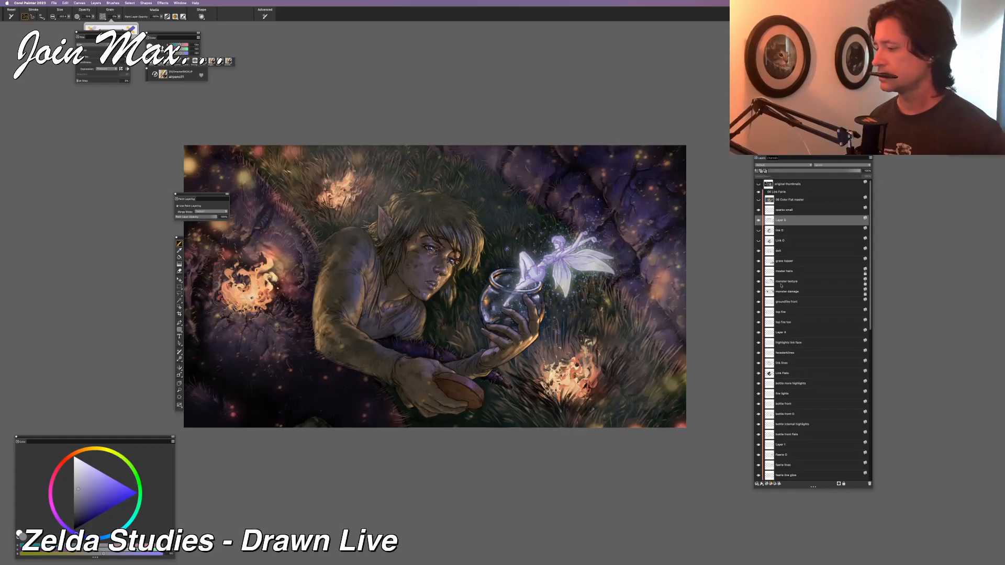
double_click(783, 221)
text(smok)
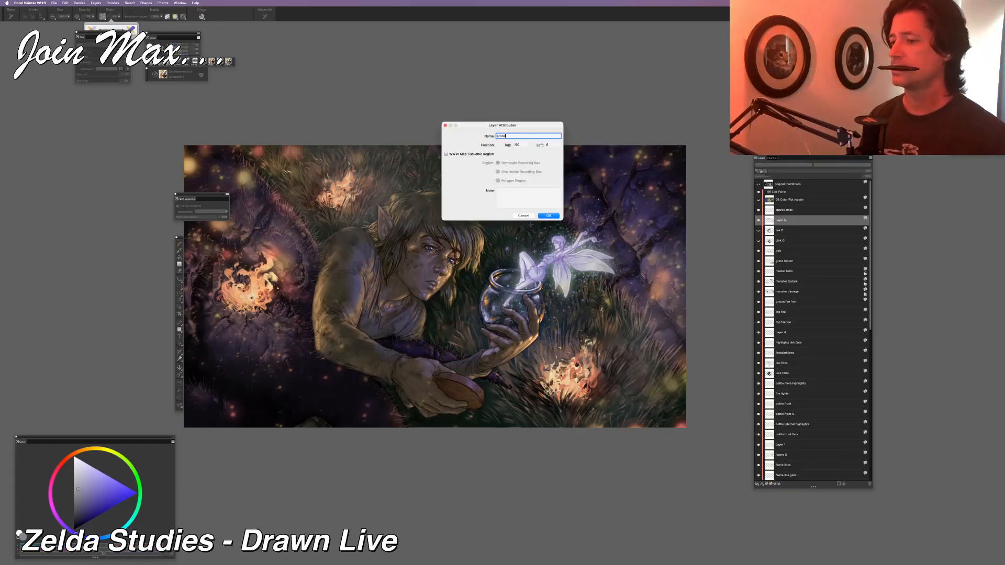
text(e)
key(Return)
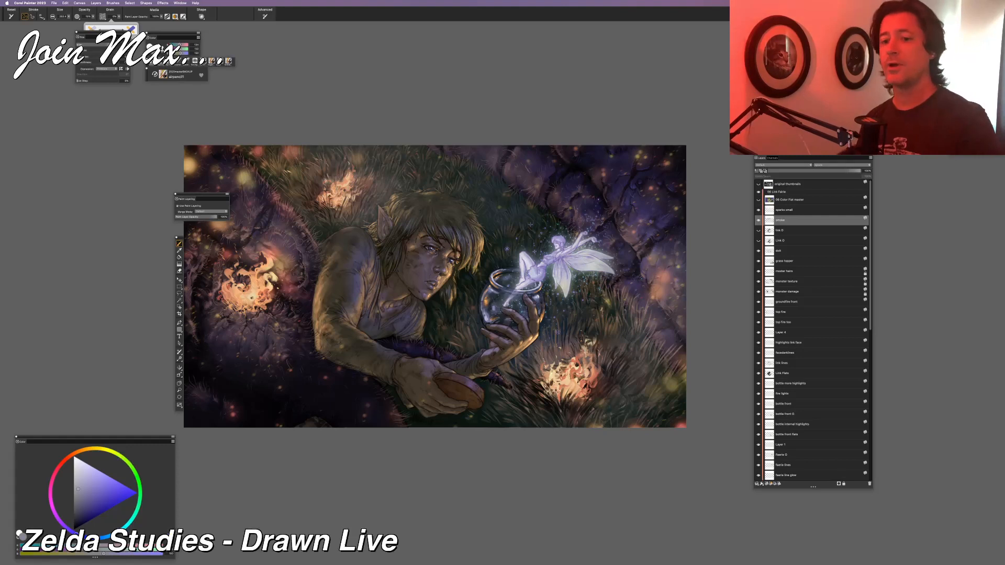
Shift the paint colour to a muted orange and paint warm smoke around the upper campfires on the smoke layer
click(91, 450)
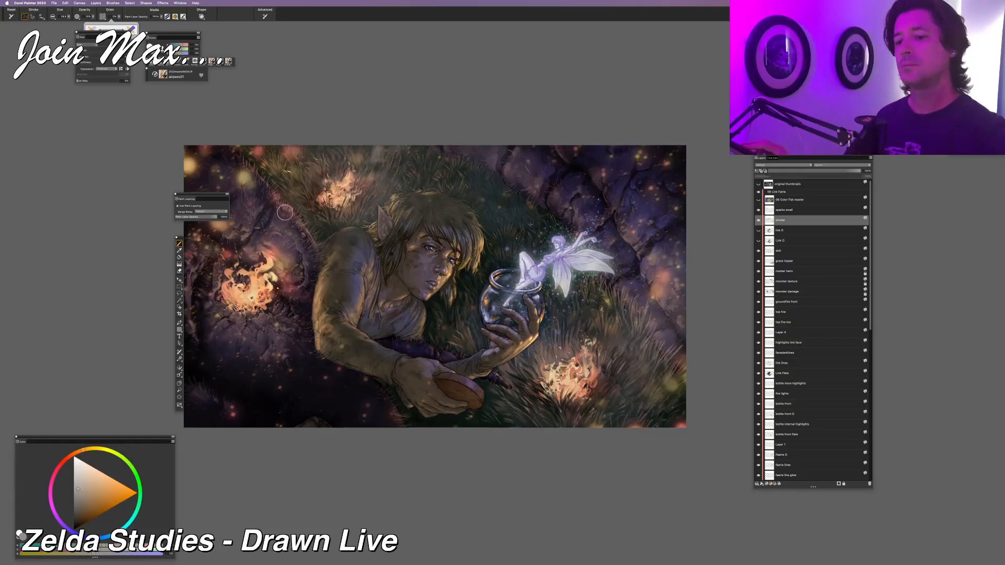
mouse_move(264, 194)
mouse_down()
mouse_move(293, 209)
mouse_move(249, 227)
mouse_up()
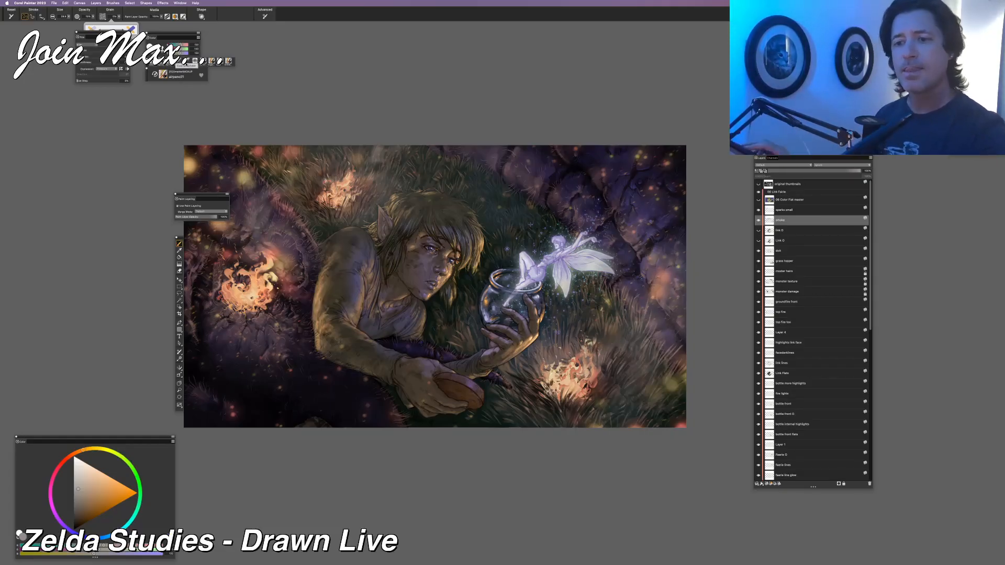
Browse the custom brush category and load the Tapered Detail brush
click(178, 76)
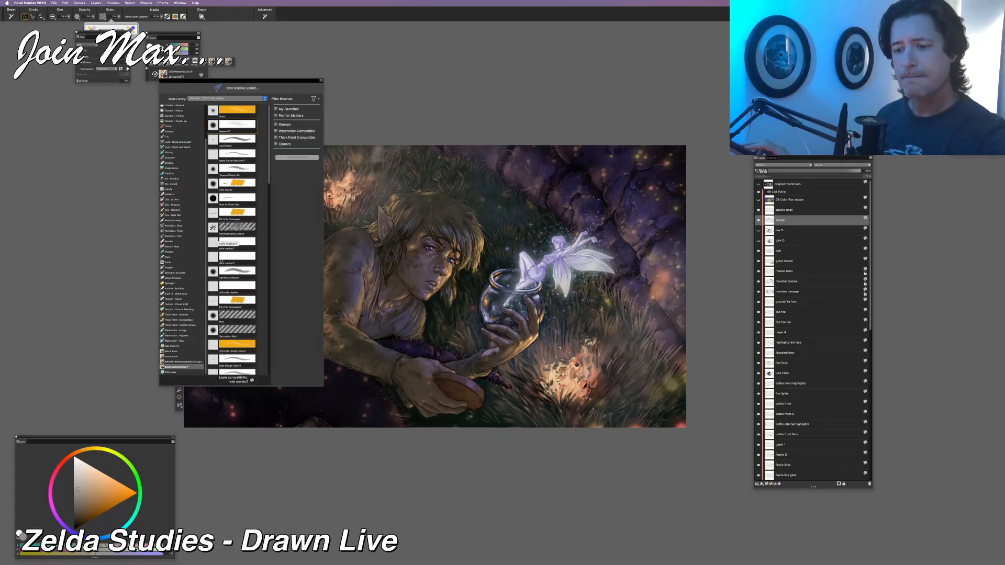
scroll(265, 168, down, 5)
scroll(273, 196, down, 4)
scroll(274, 213, down, 8)
scroll(268, 254, down, 10)
scroll(262, 299, up, 18)
scroll(268, 330, down, 20)
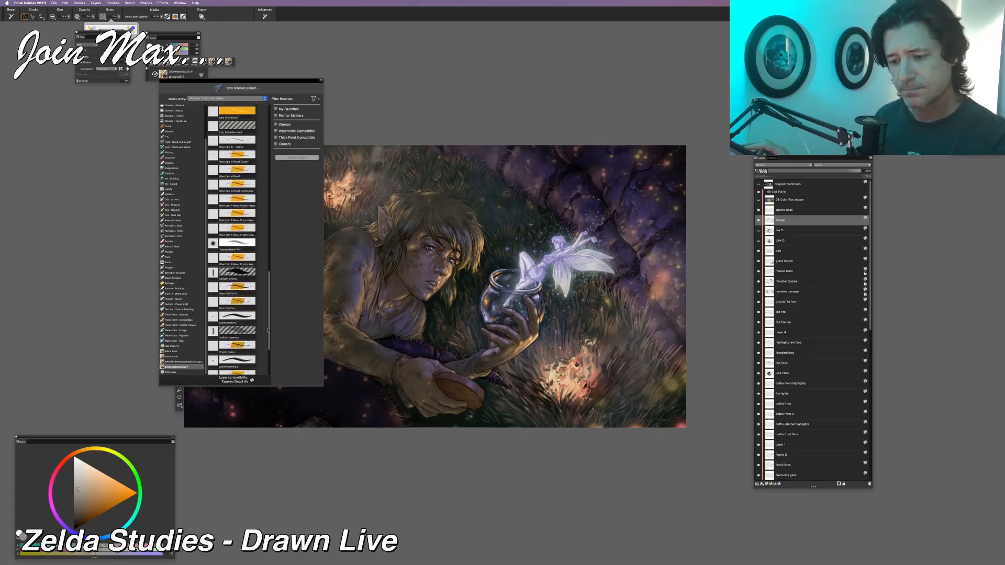
click(241, 249)
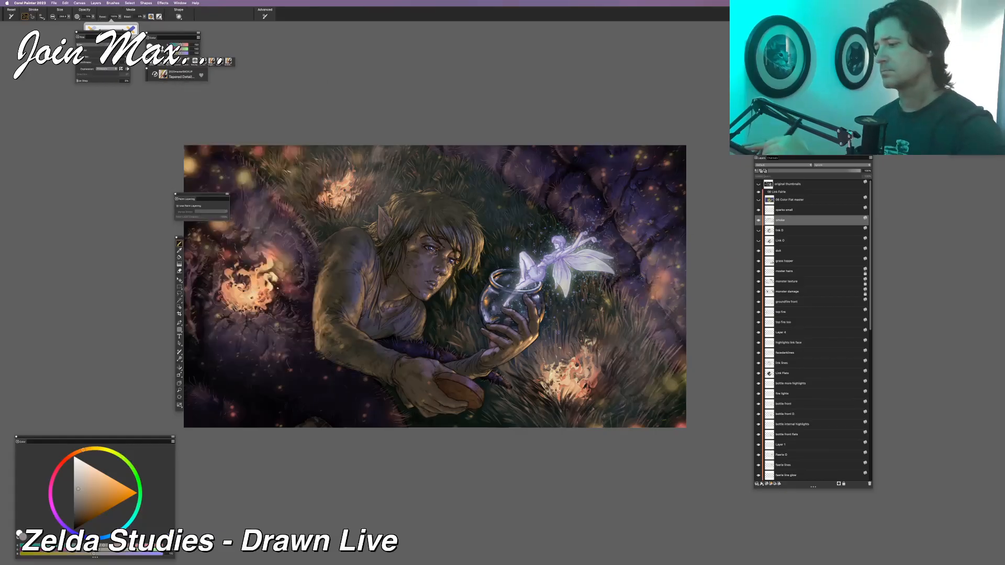
Paint a drifting smoke stroke over the grass above the lower-right campfire and undo the last stroke
drag(674, 297, 603, 362)
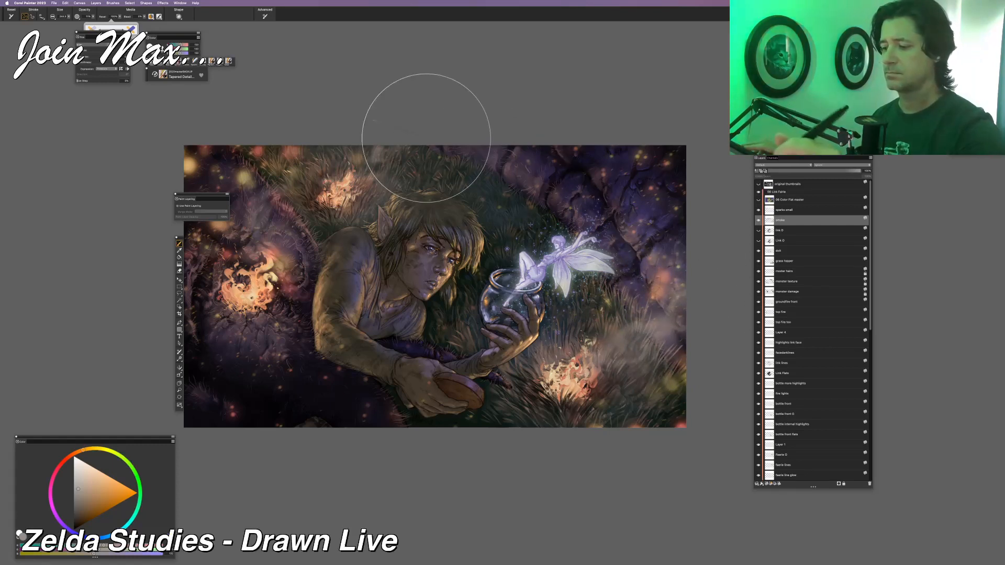
key(super+z)
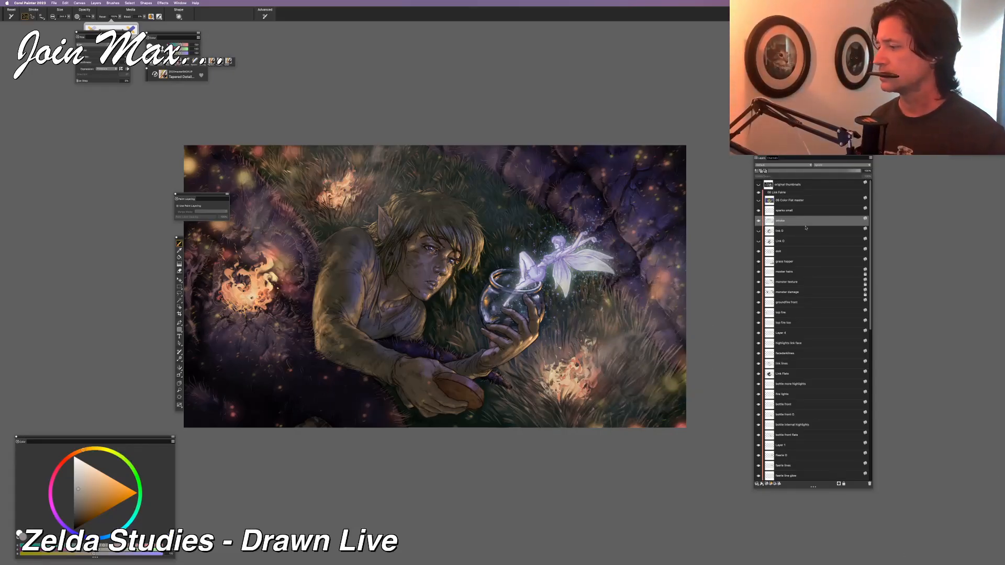
Find the flat colour layer of Link in the layer stack and load its contents as a selection of his silhouette
scroll(776, 266, down, 1)
scroll(776, 266, down, 10)
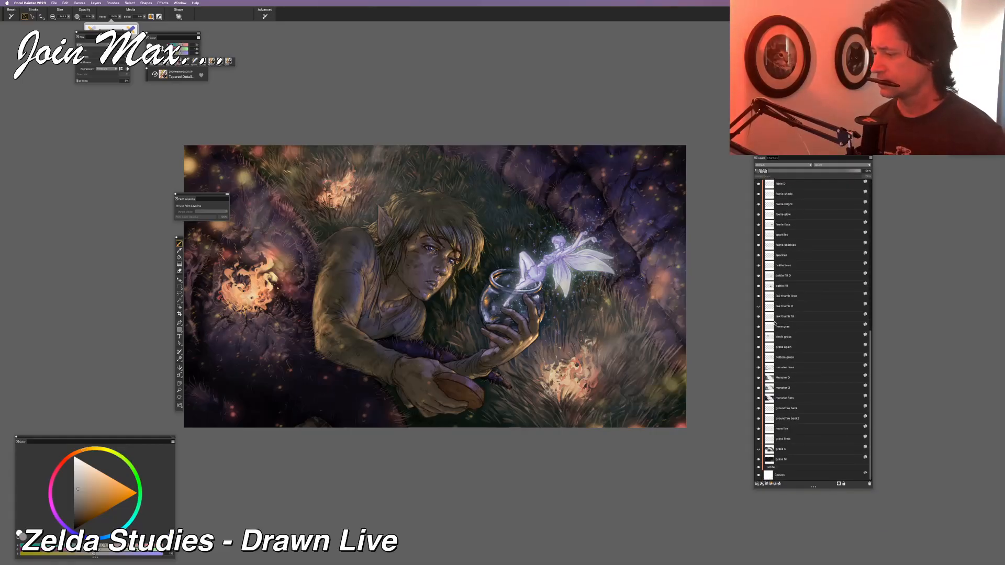
click(770, 320)
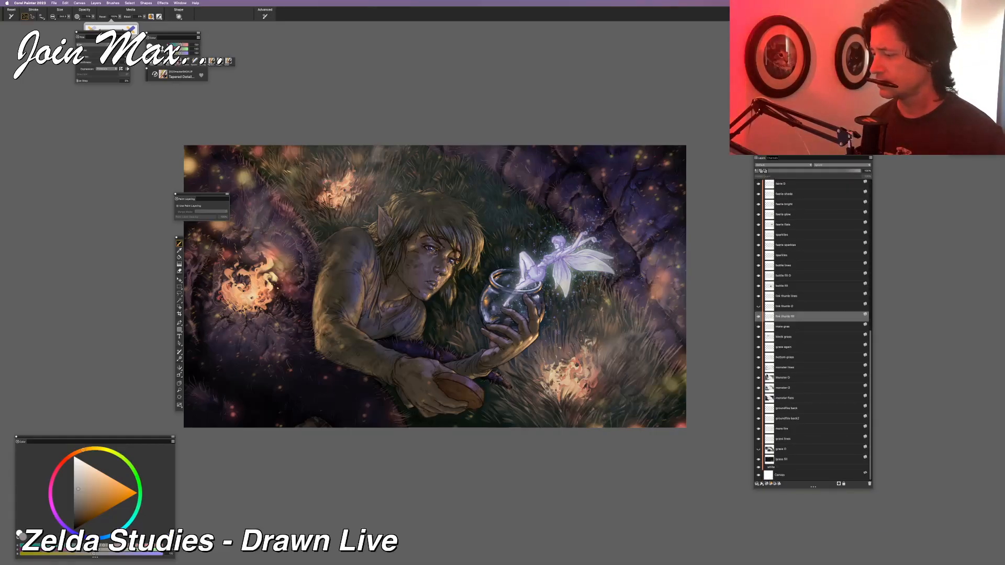
scroll(768, 322, up, 3)
scroll(767, 272, up, 3)
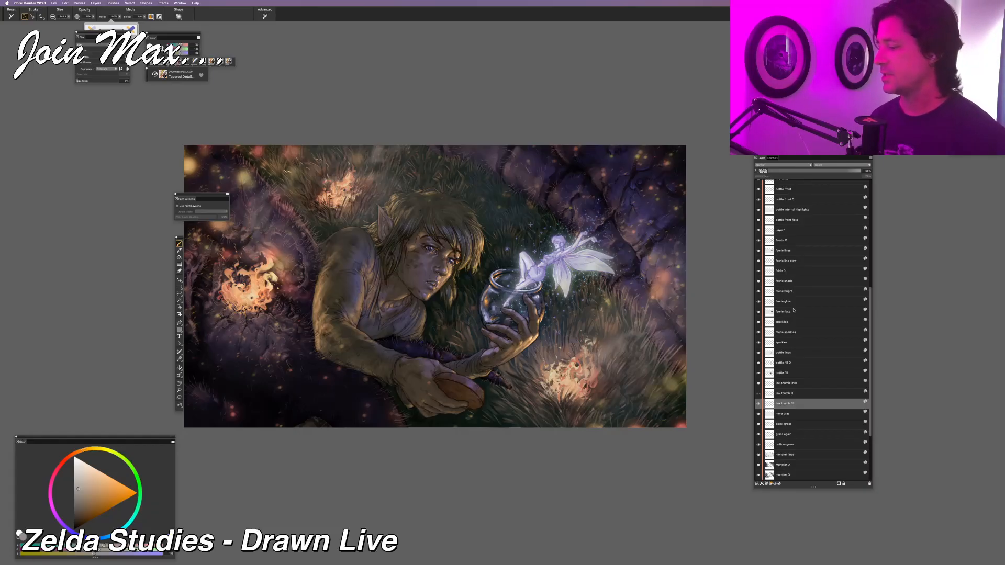
scroll(794, 310, up, 5)
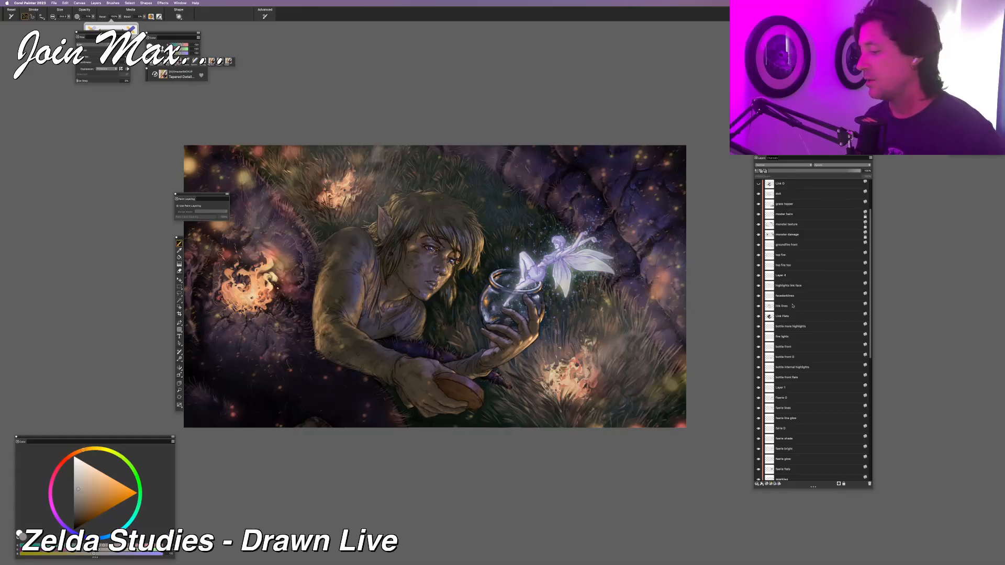
click(759, 307)
click(759, 306)
click(760, 306)
click(760, 306)
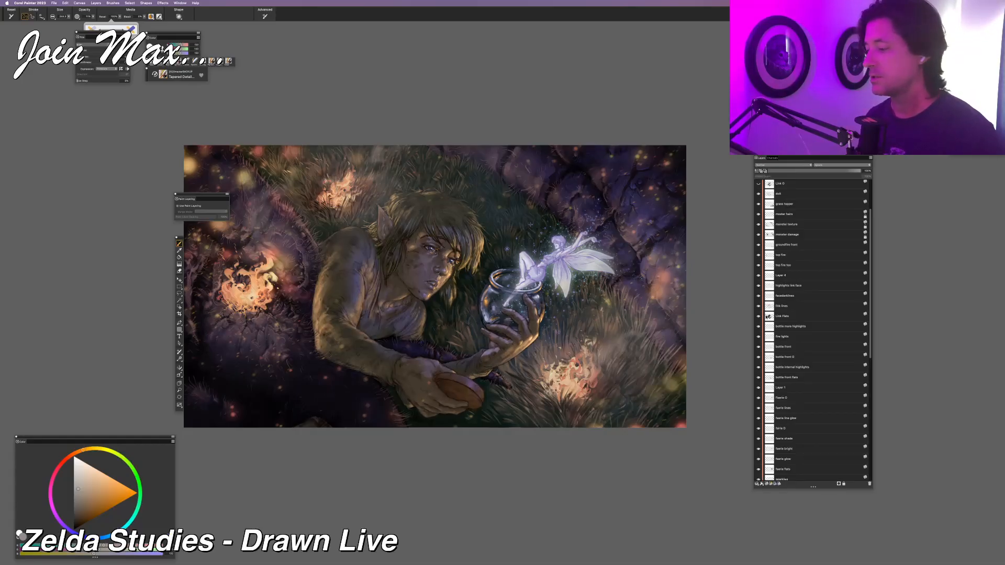
right_click(767, 317)
click(805, 486)
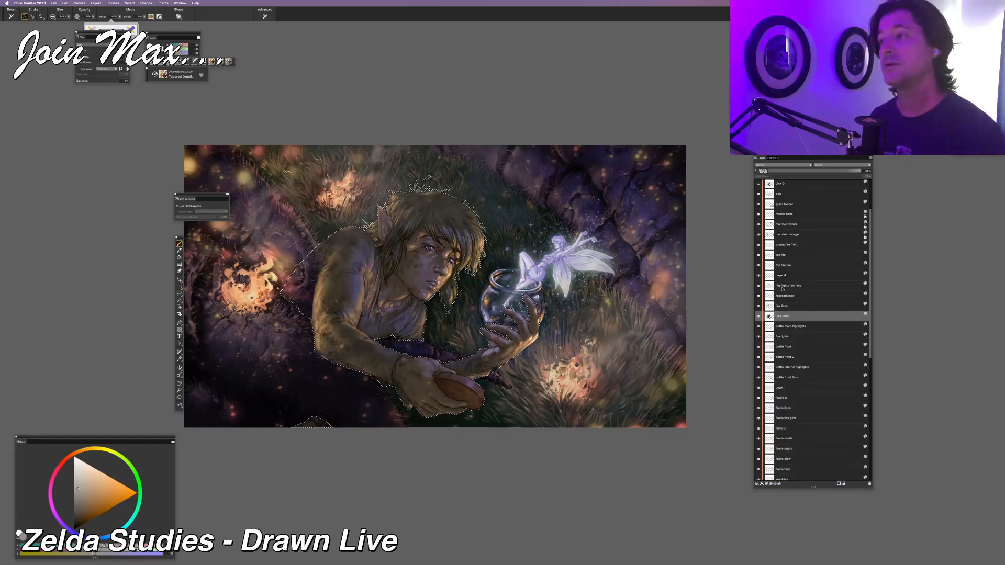
Erase the smoke overlapping Link's hair and ear on the smoke layer, within his silhouette selection
scroll(782, 289, up, 3)
click(801, 222)
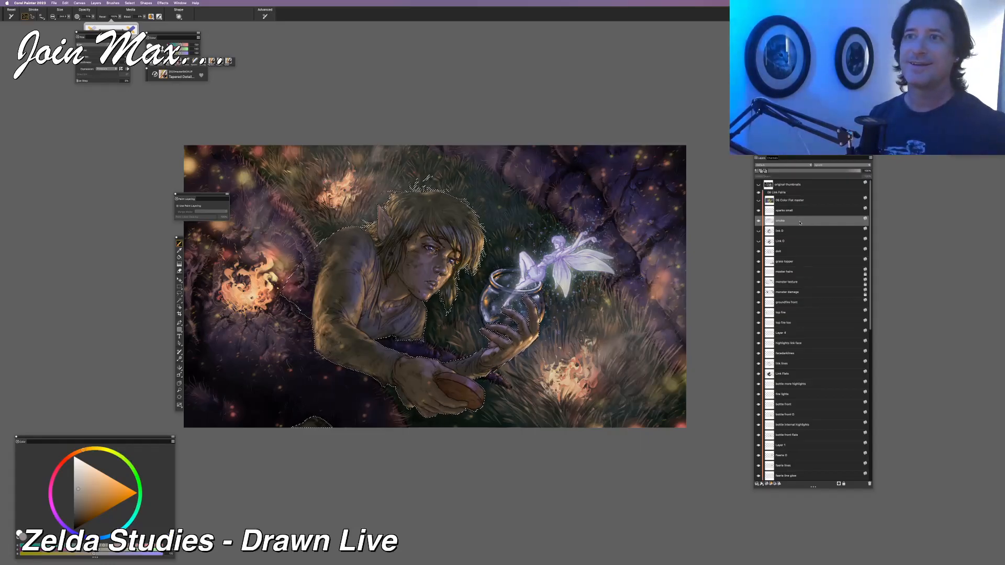
key(n)
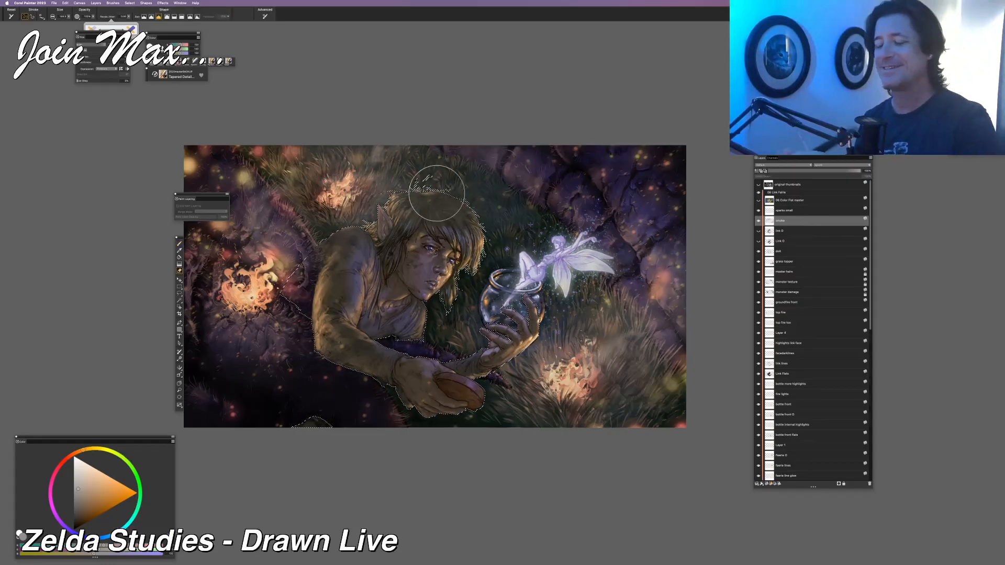
key(super+d)
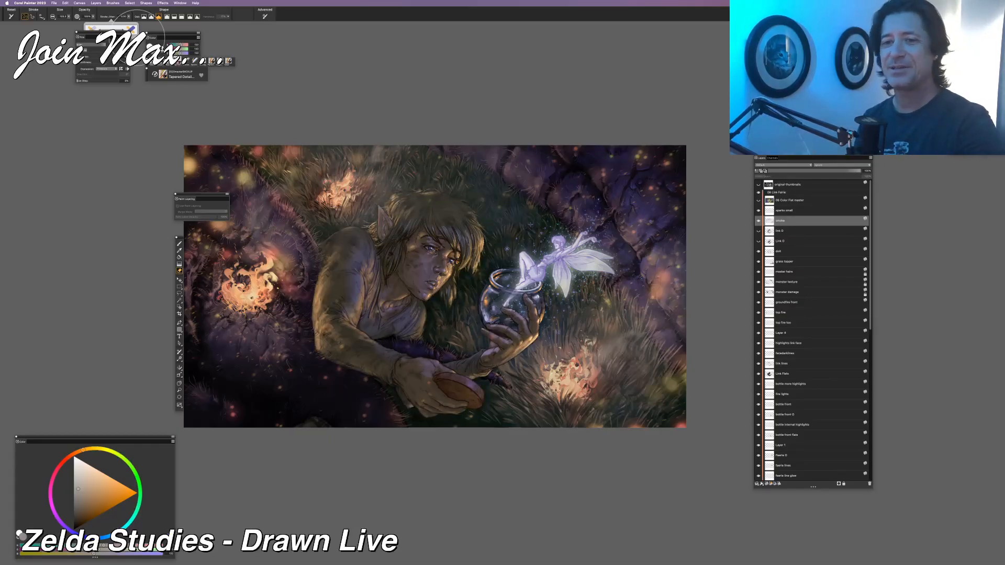
drag(68, 17, 73, 26)
drag(462, 208, 416, 205)
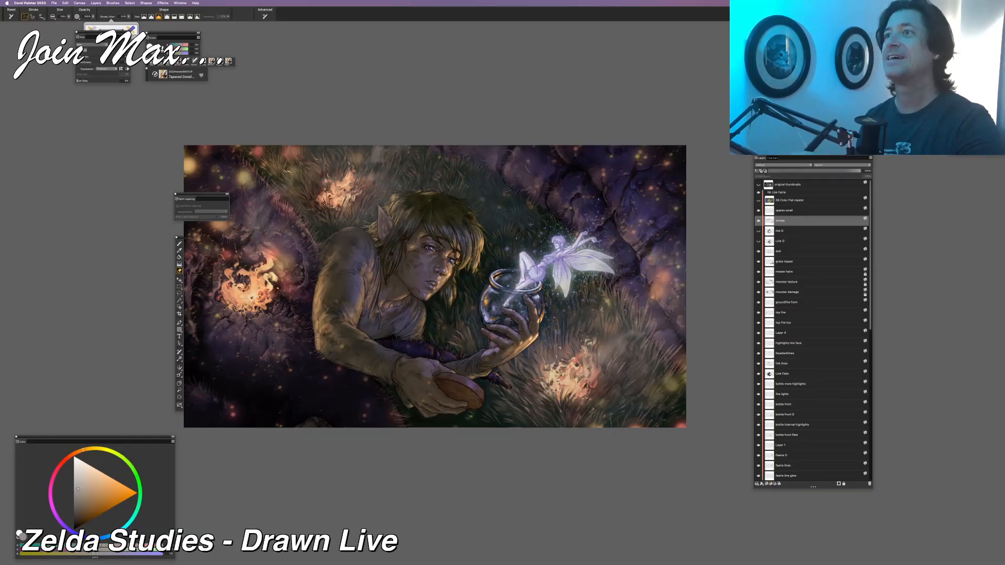
drag(386, 217, 390, 238)
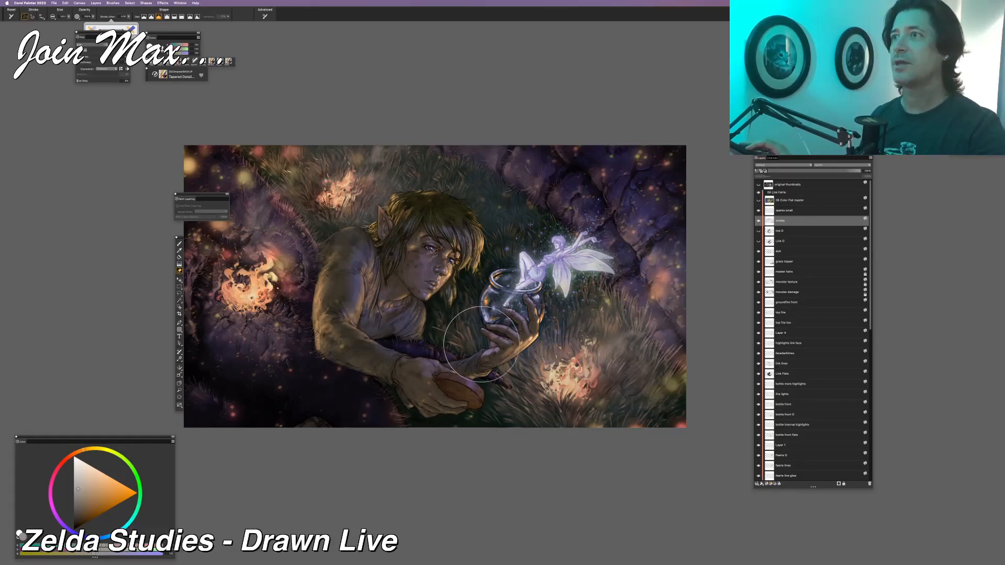
Compare the painting with and without the smoke layer, leave the layer visible, and clear the selection
click(759, 221)
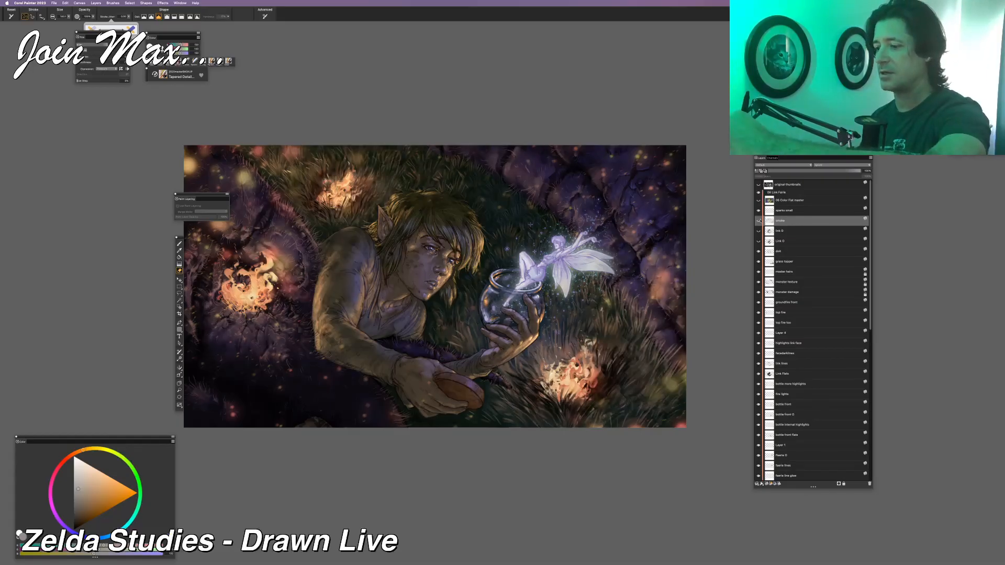
click(759, 221)
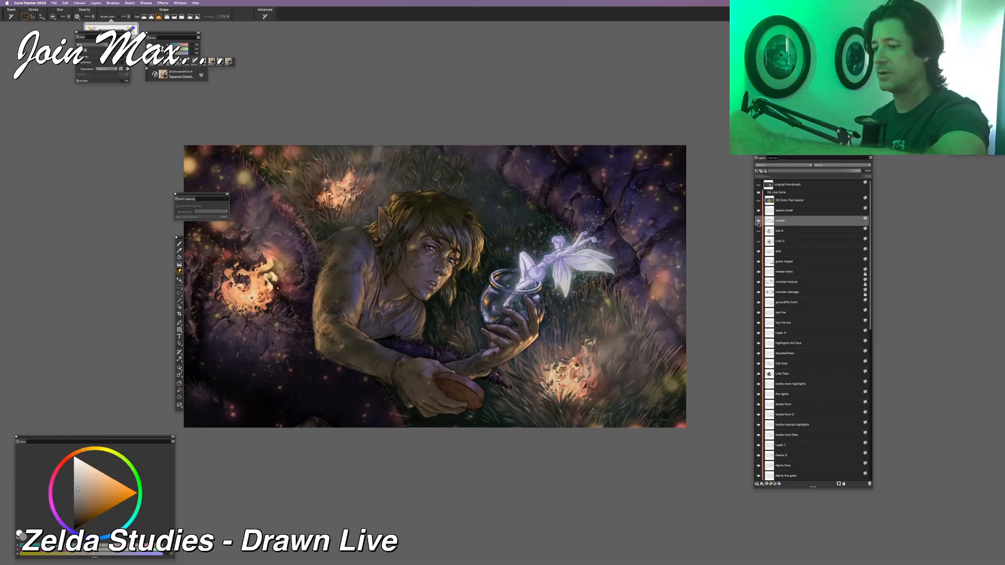
click(759, 221)
click(759, 220)
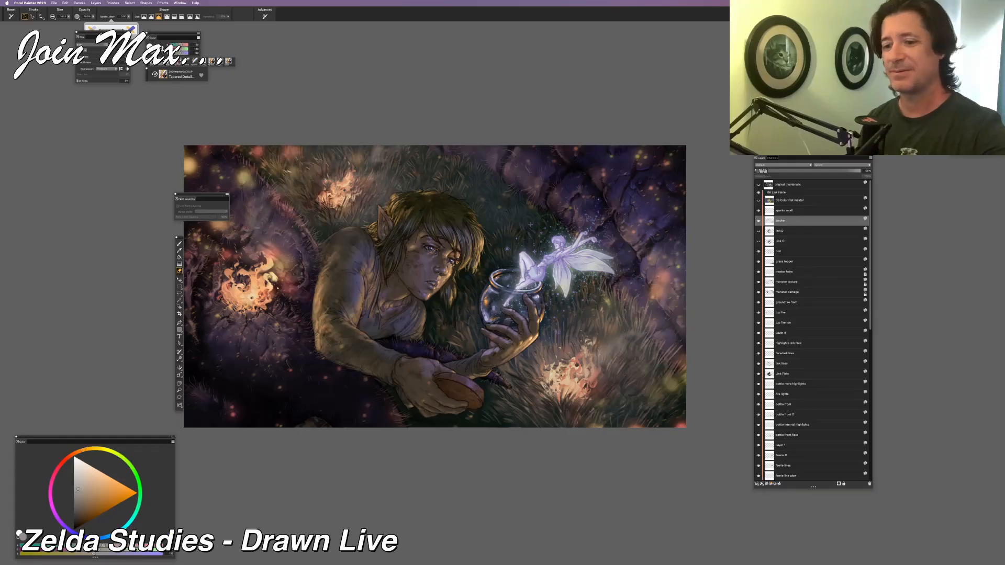
click(124, 3)
click(129, 16)
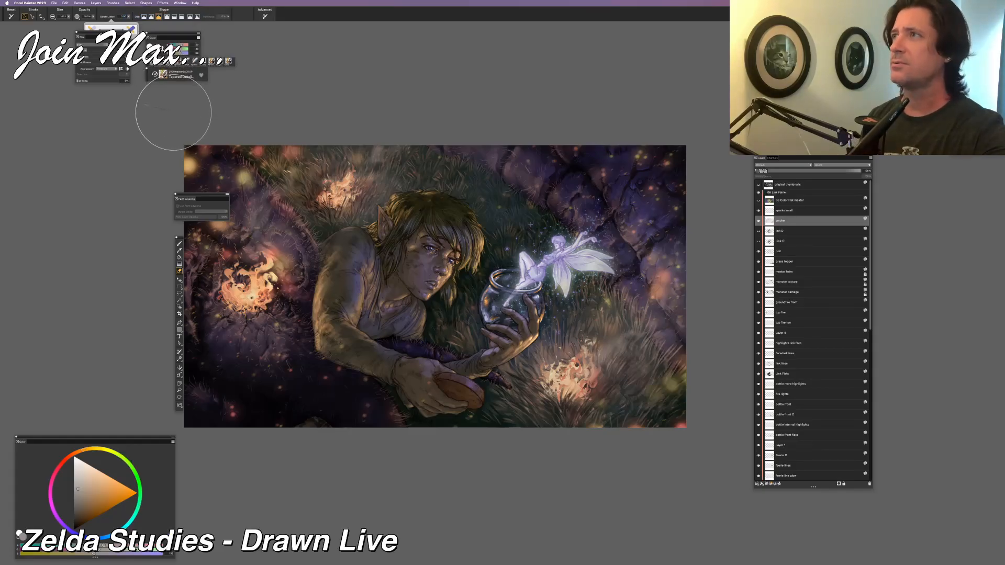
Lasso the bank edge between the two left campfires and switch to the eraser to trim the smoke there
key(r)
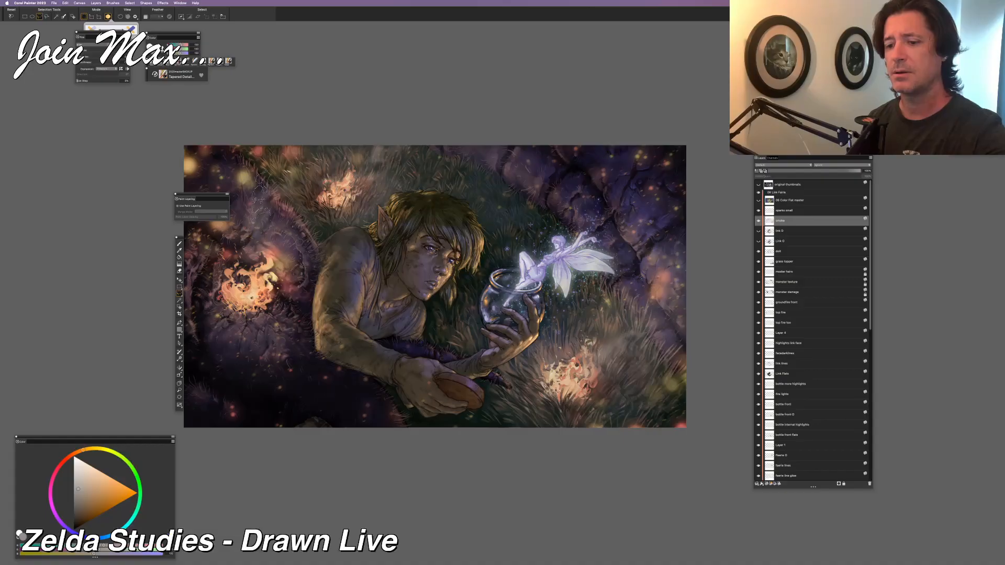
click(234, 139)
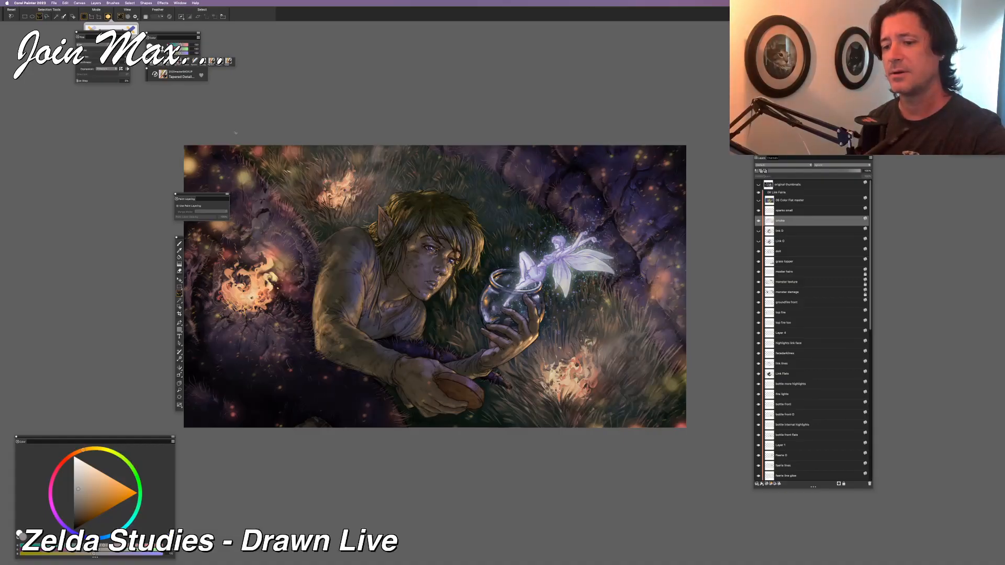
scroll(461, 293, left, 5)
scroll(460, 293, up, 1)
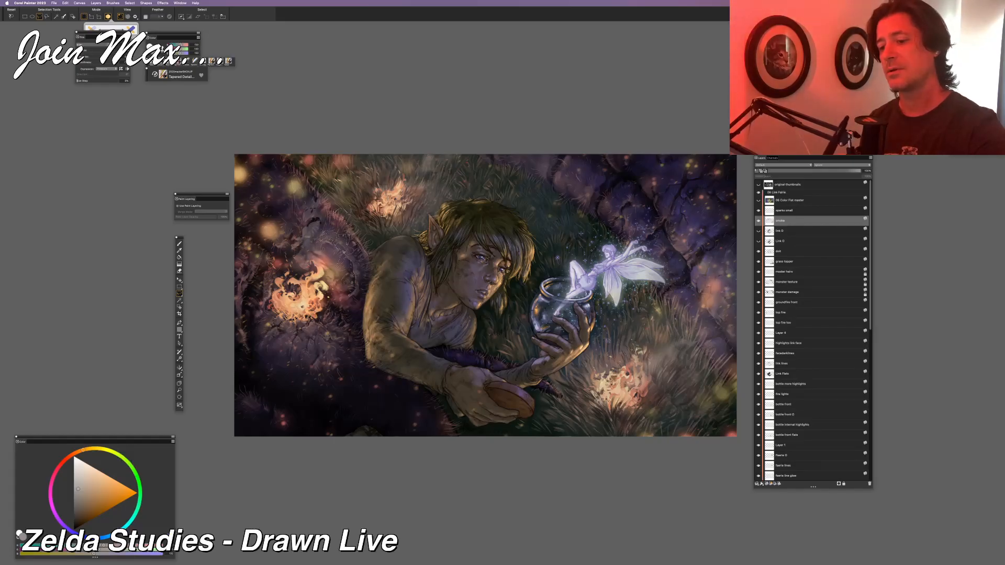
click(318, 148)
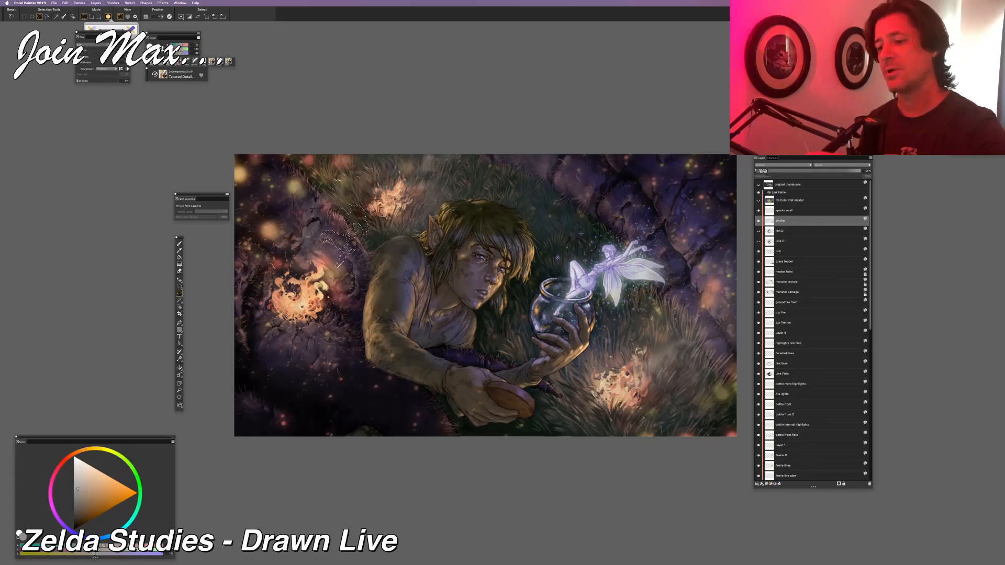
key(b)
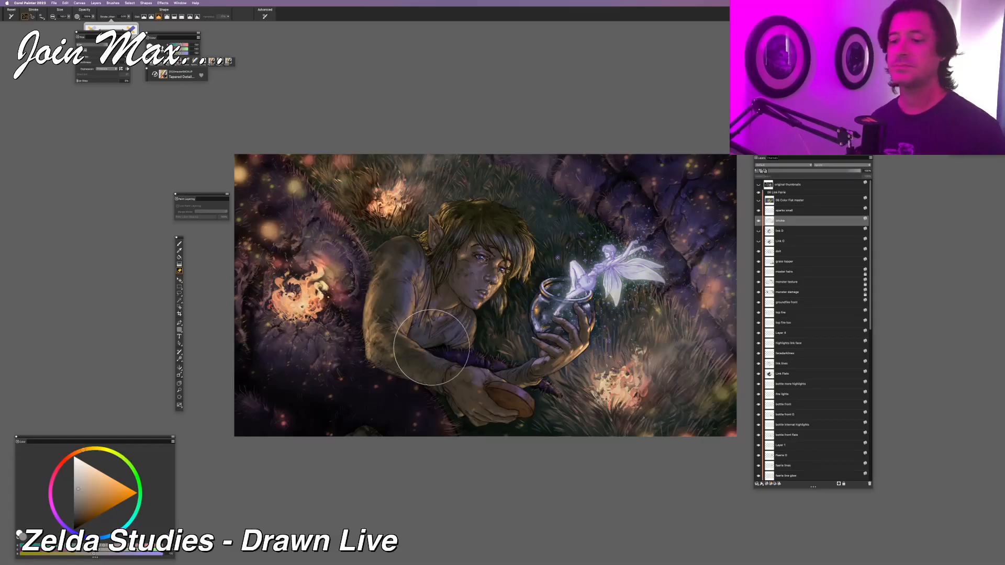
Save a new version of the painting with the trimmed smoke using Iterative Save
key(super+minus)
drag(493, 289, 468, 296)
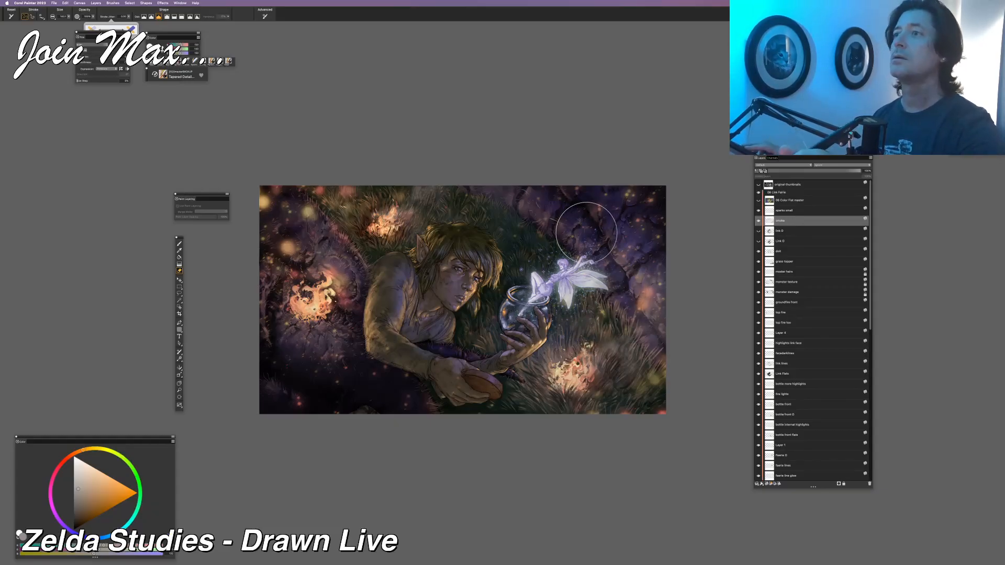
key(super+equal)
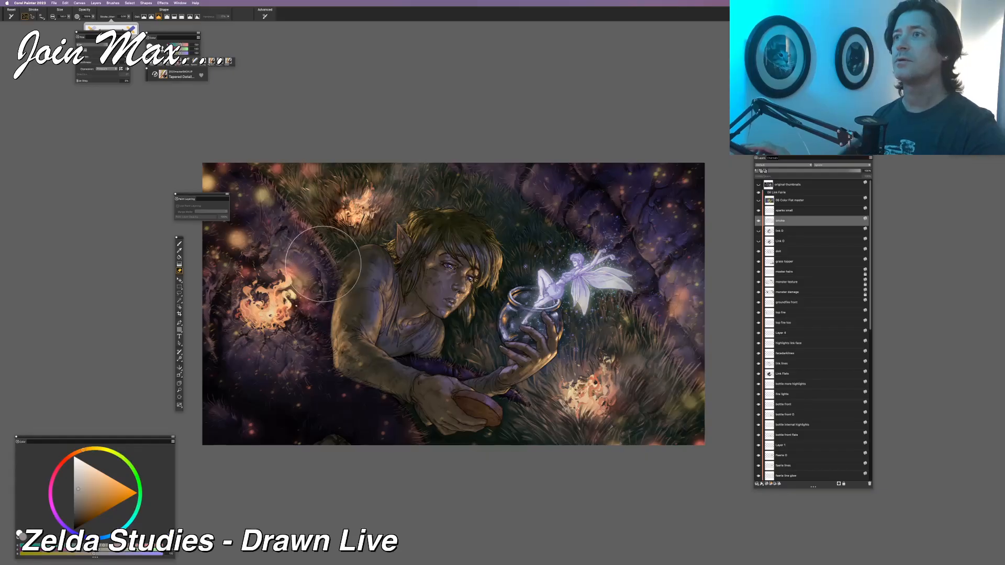
key(super+equal)
key(super+minus)
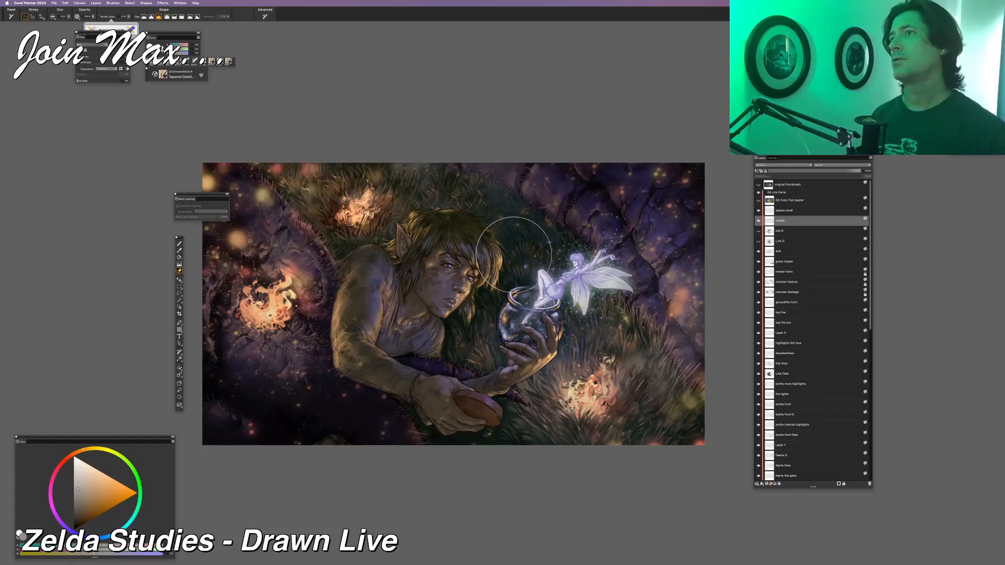
key(super+minus)
key(super+plus)
key(super+plus)
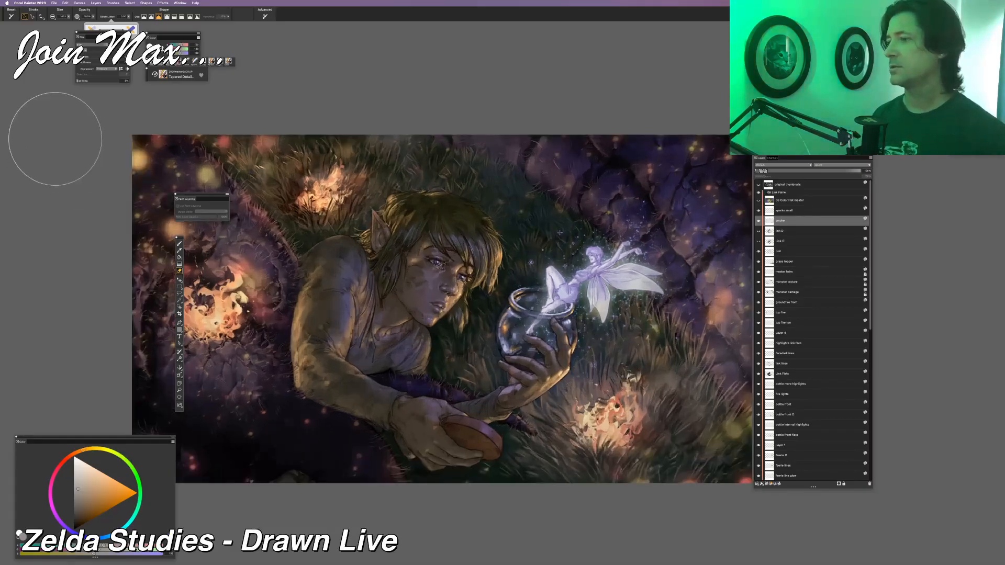
click(53, 3)
click(54, 74)
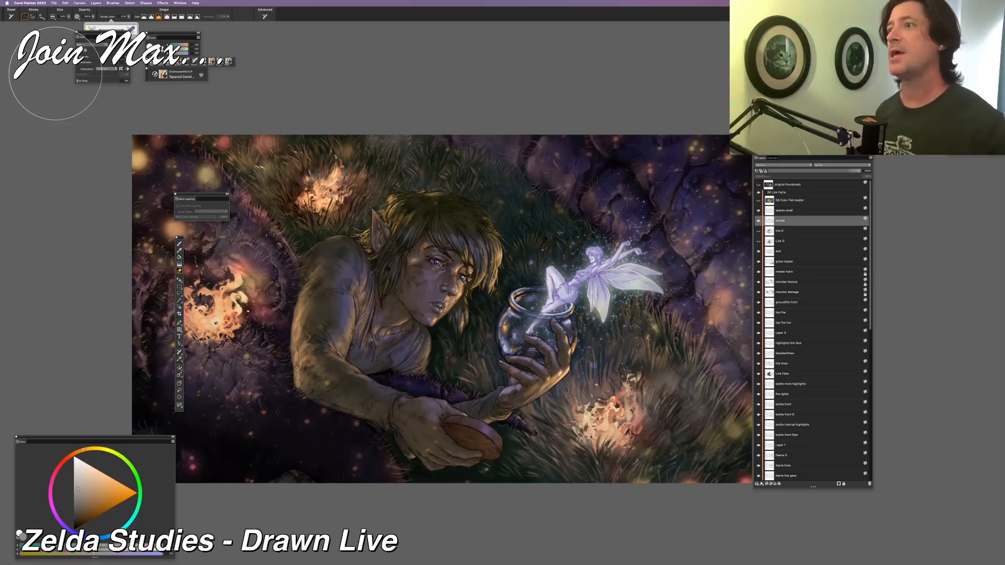
Check what the small sparks layer contributes and duplicate it as a copied layer above to add more sparks
click(758, 212)
click(758, 212)
click(791, 212)
key(super+c)
key(super+v)
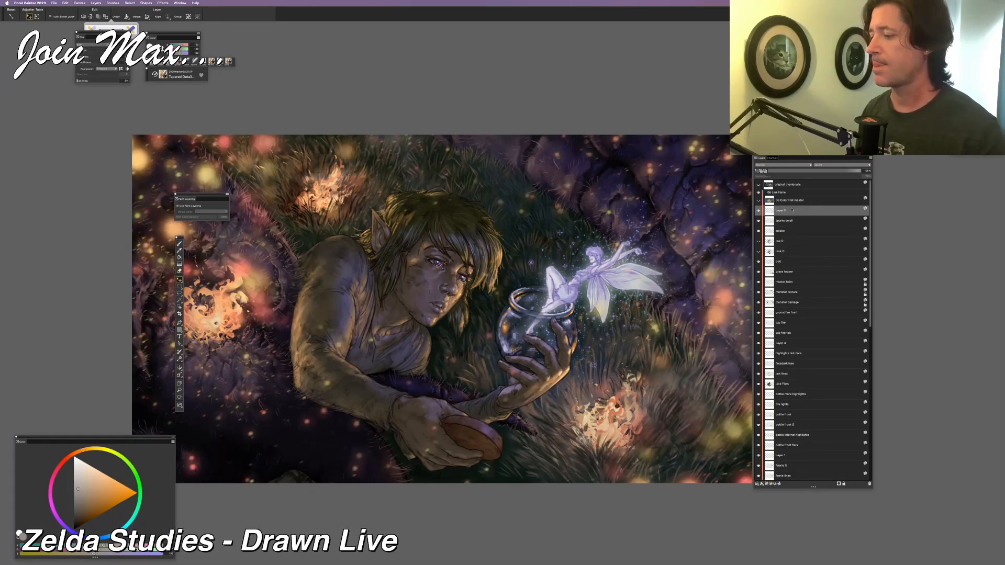
Lower the opacity of the duplicated sparks layer to roughly two thirds
key(super+plus)
key(super+minus)
key(super+minus)
drag(534, 173, 521, 181)
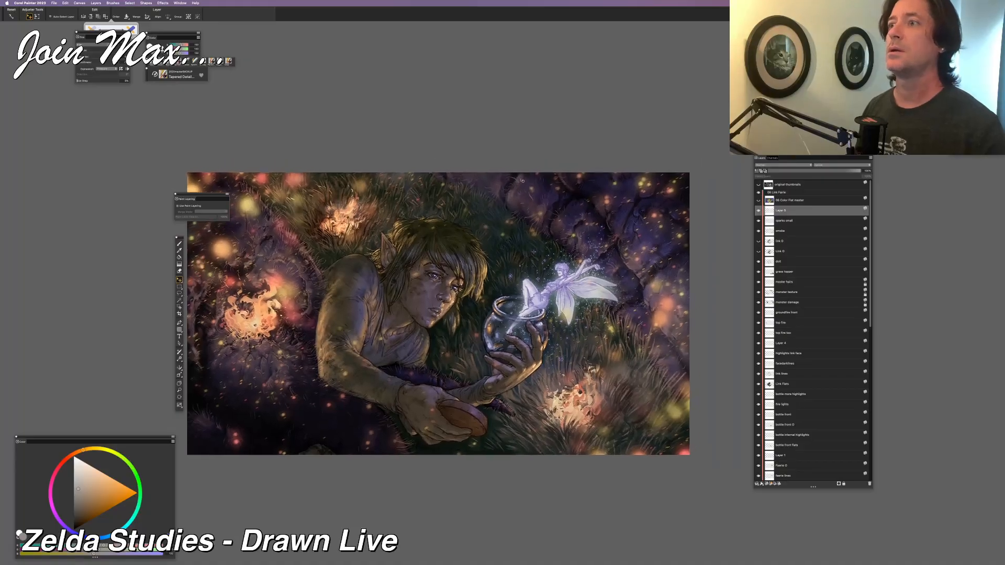
key(super+plus)
click(834, 172)
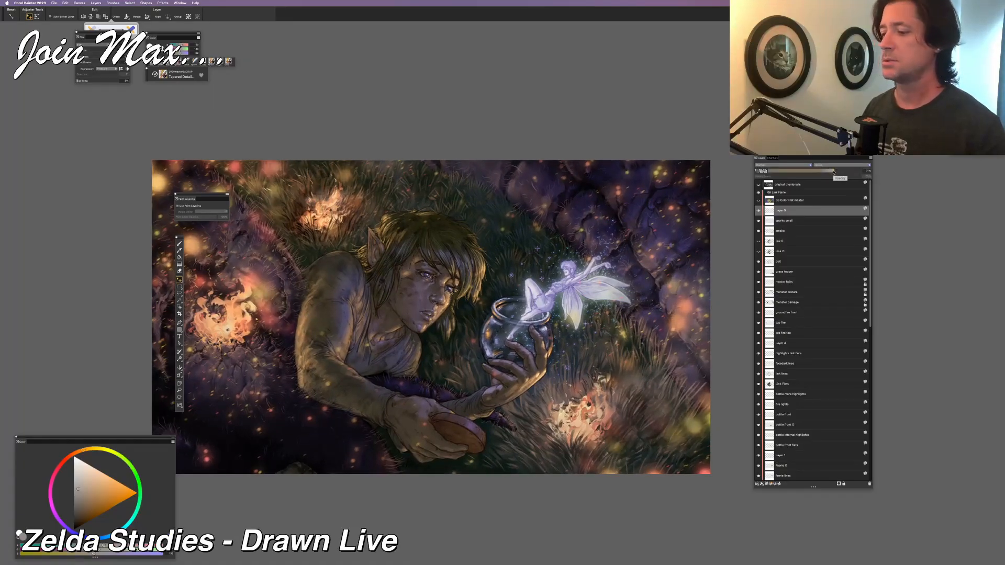
drag(834, 172, 831, 172)
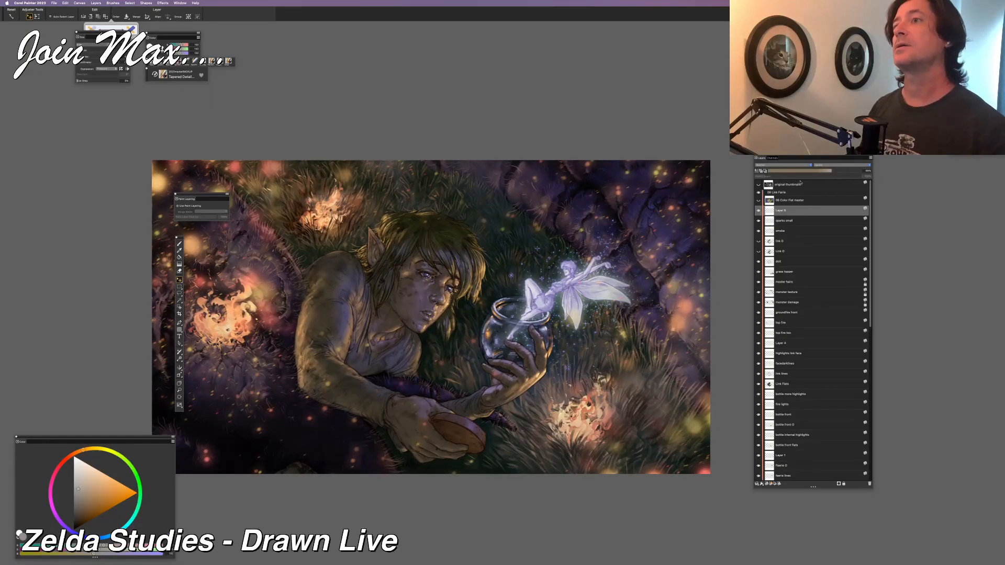
Save another version of the painting with the added sparks using Iterative Save
key(super+minus)
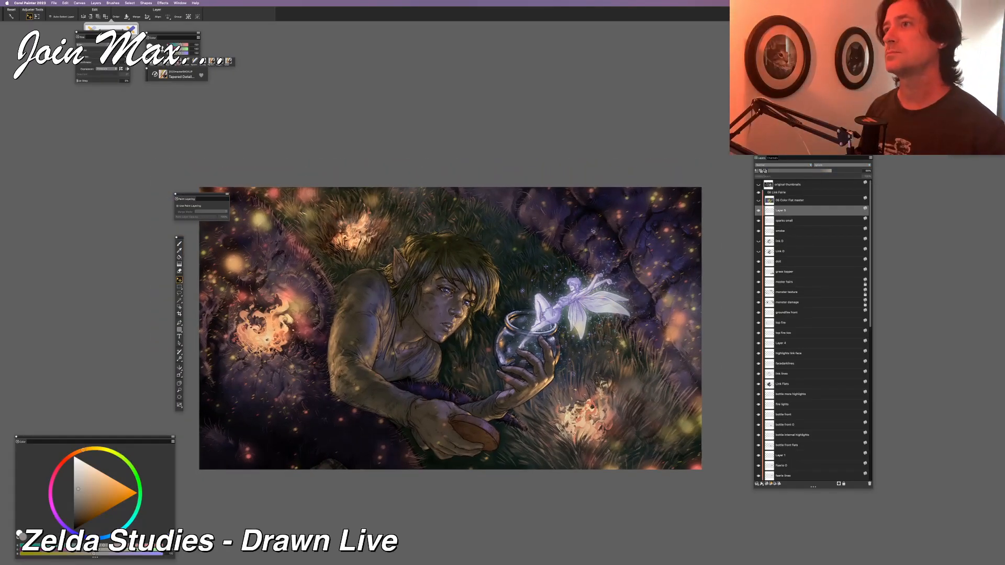
key(super+plus)
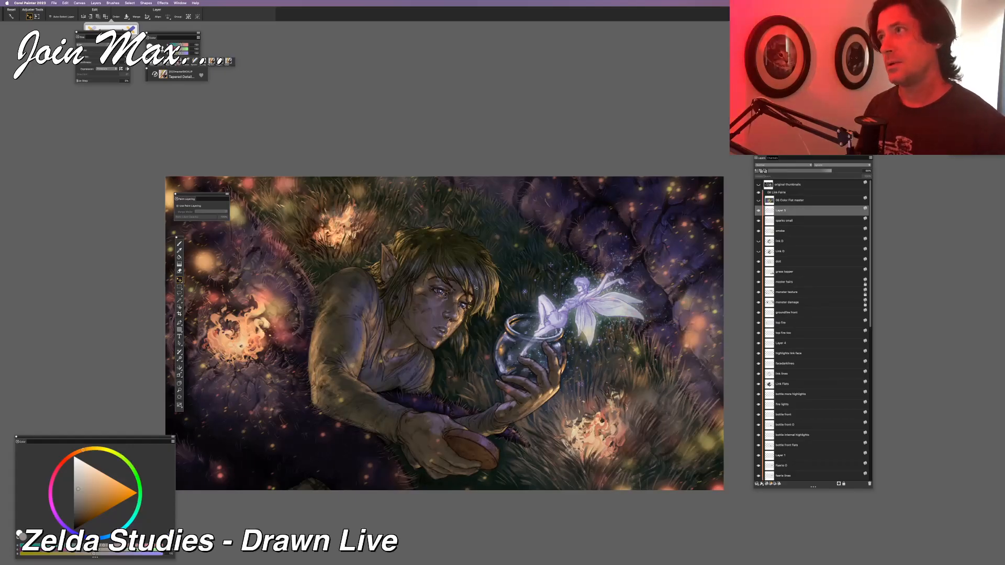
click(54, 4)
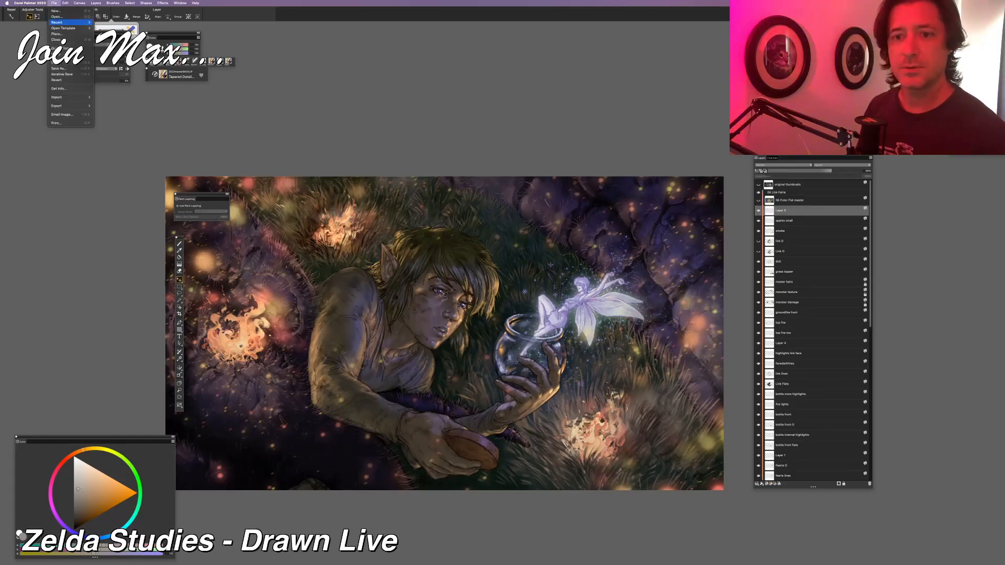
click(53, 74)
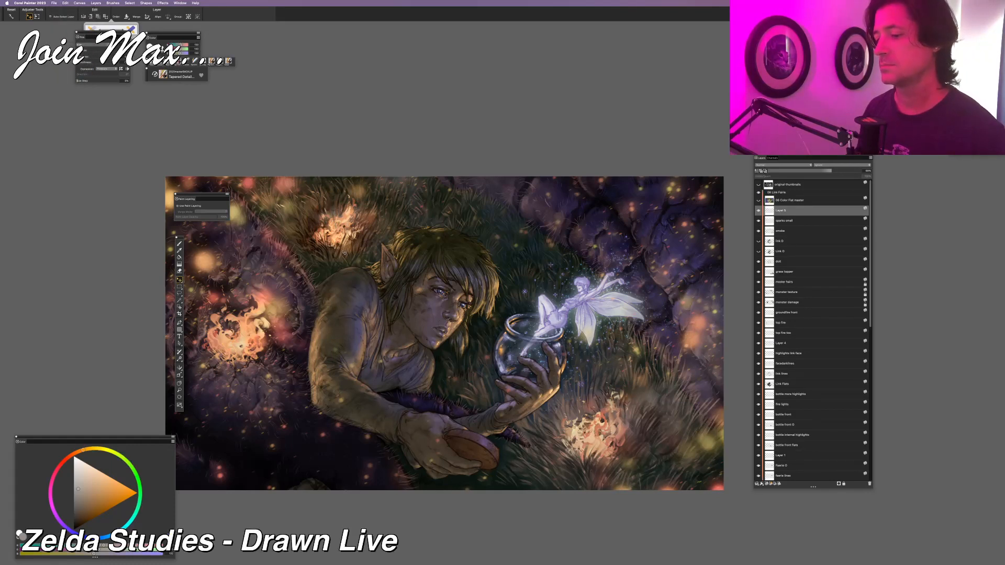
Switch from Painter to Photoshop, where the Zelda painting file is open
key(super+Tab)
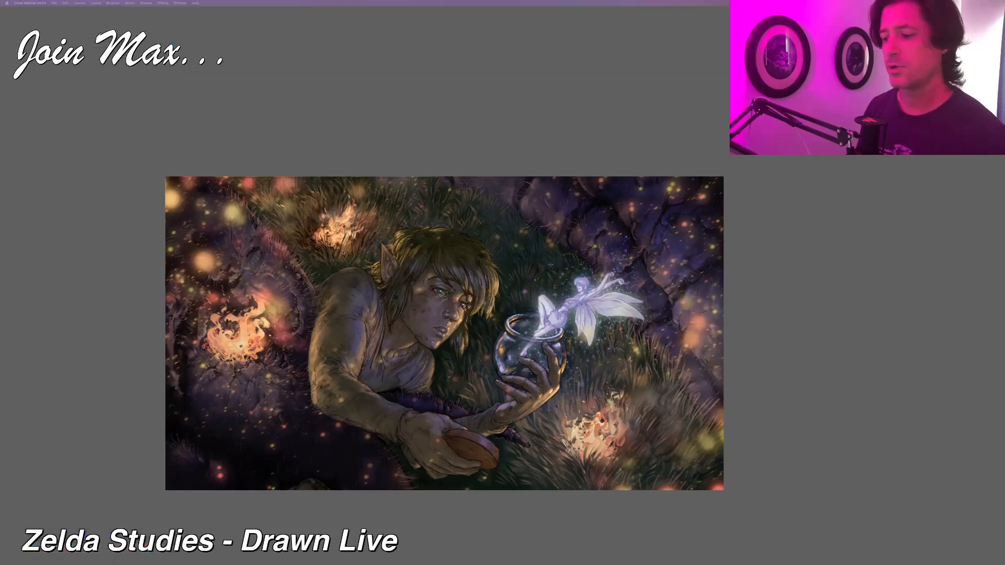
key(super+Tab)
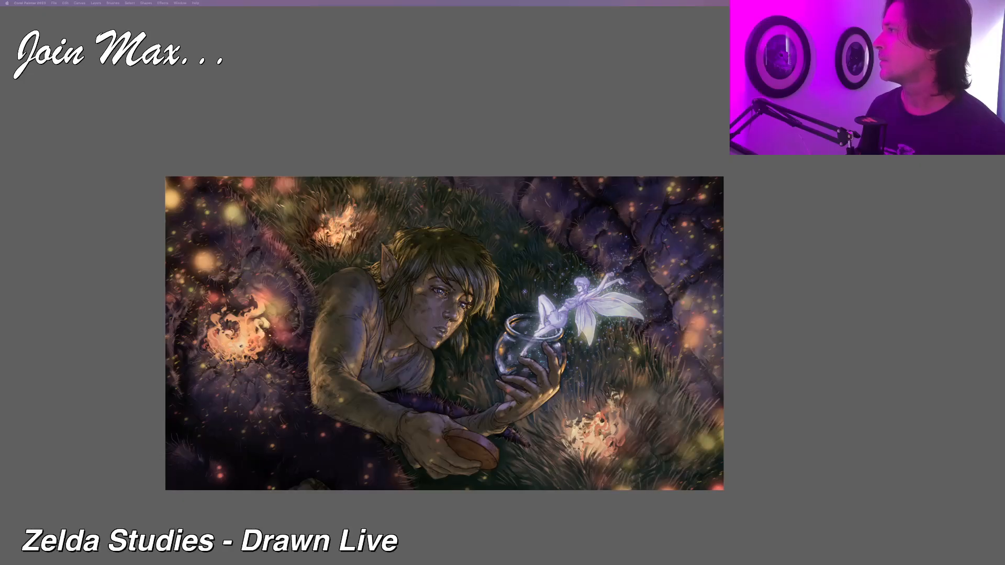
mouse_move(460, 564)
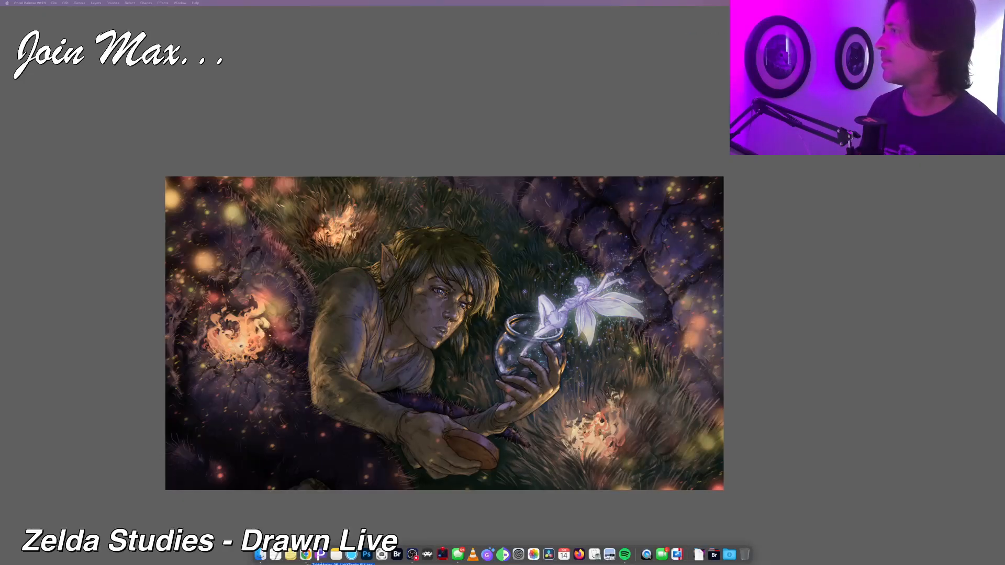
click(366, 554)
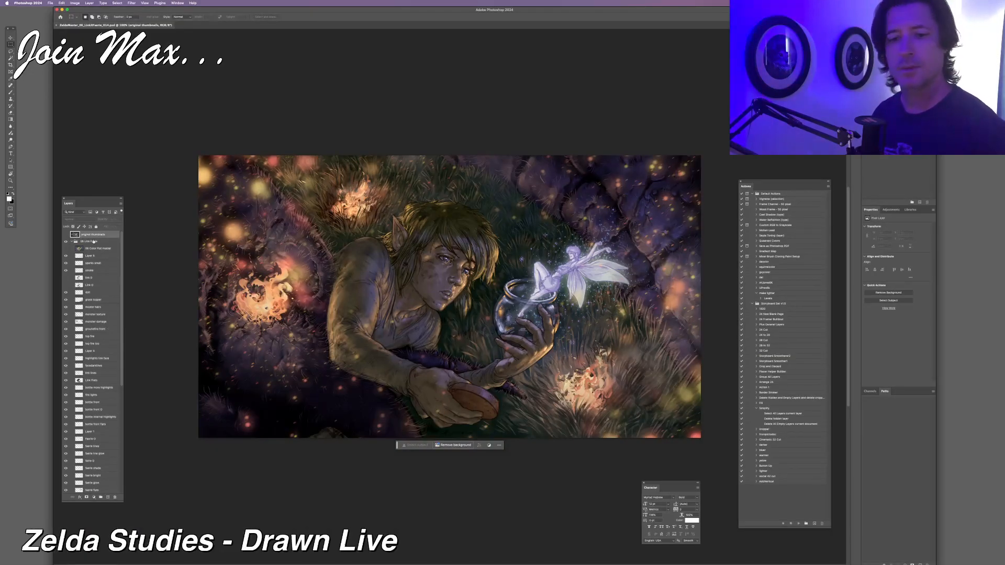
Select the whole canvas, copy all visible layers merged and paste the result as a new layer on top
key(super+a)
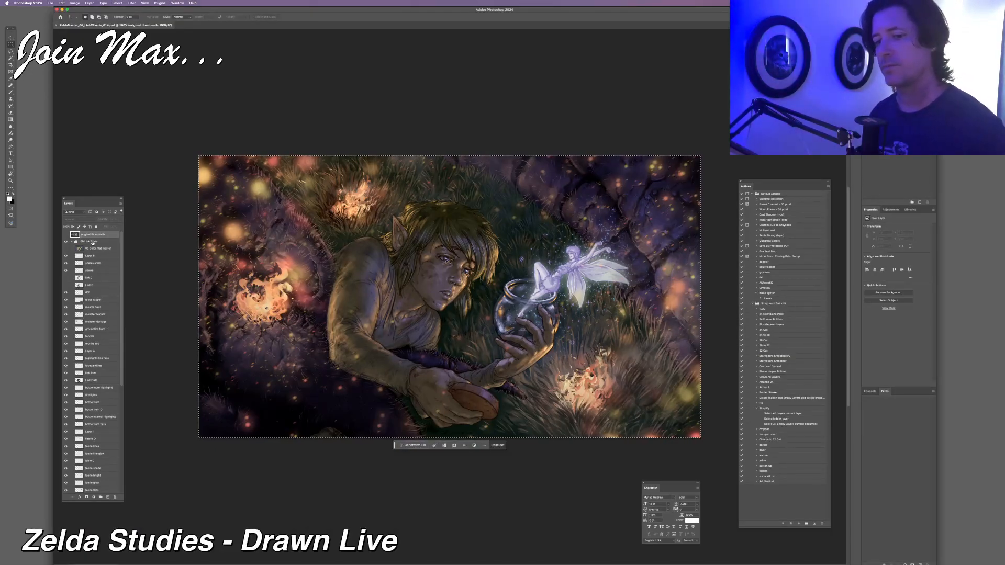
click(61, 3)
click(73, 42)
click(61, 3)
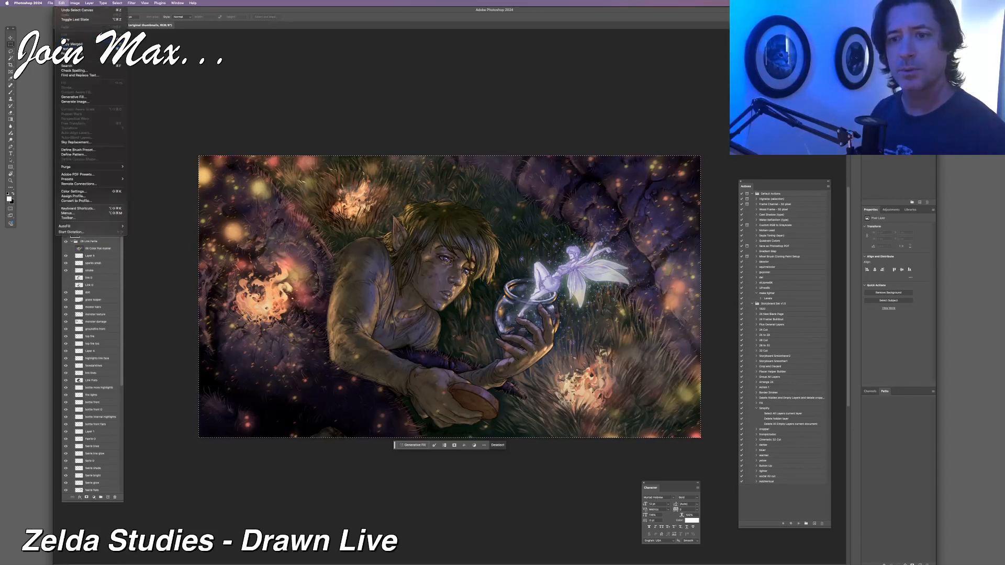
click(73, 48)
Brighten the merged layer with Levels by lowering the white input level and slightly reducing the midtone value
scroll(450, 299, up, 1)
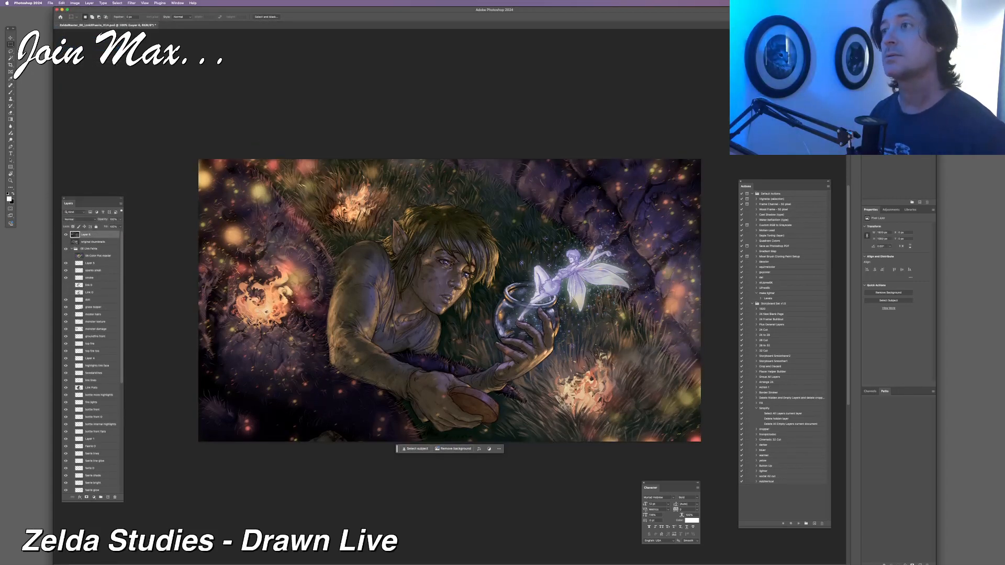
scroll(380, 220, up, 2)
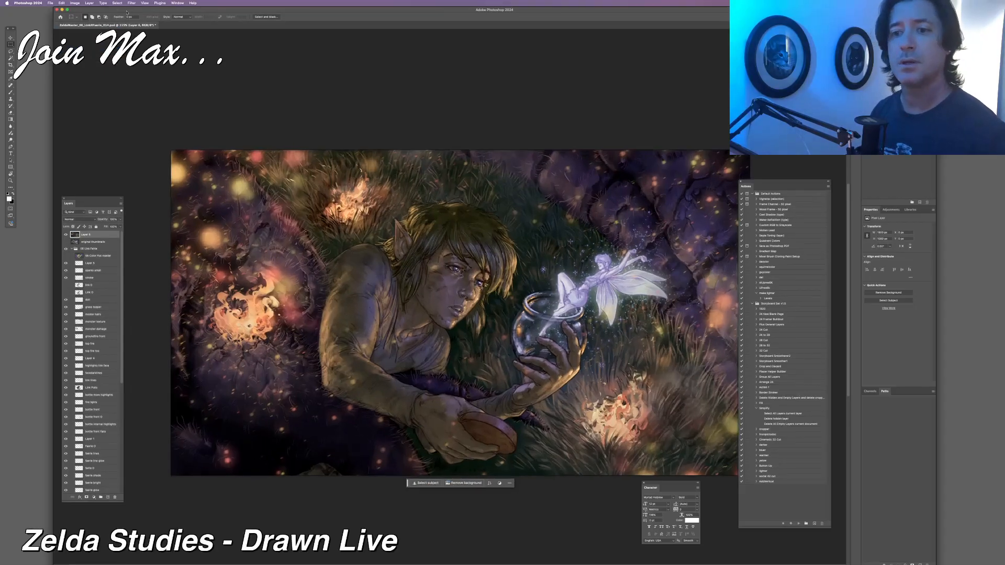
click(75, 2)
mouse_move(116, 18)
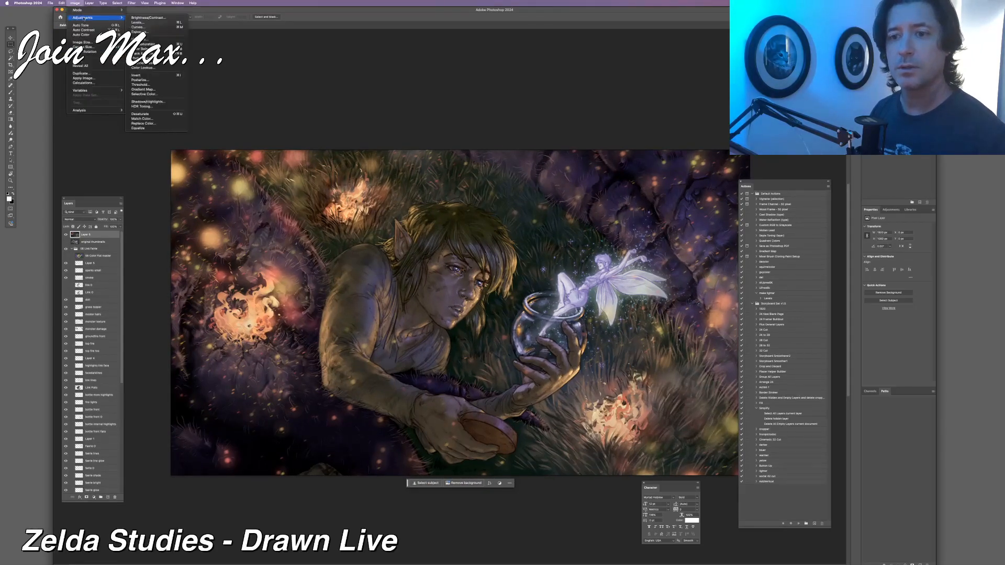
click(138, 22)
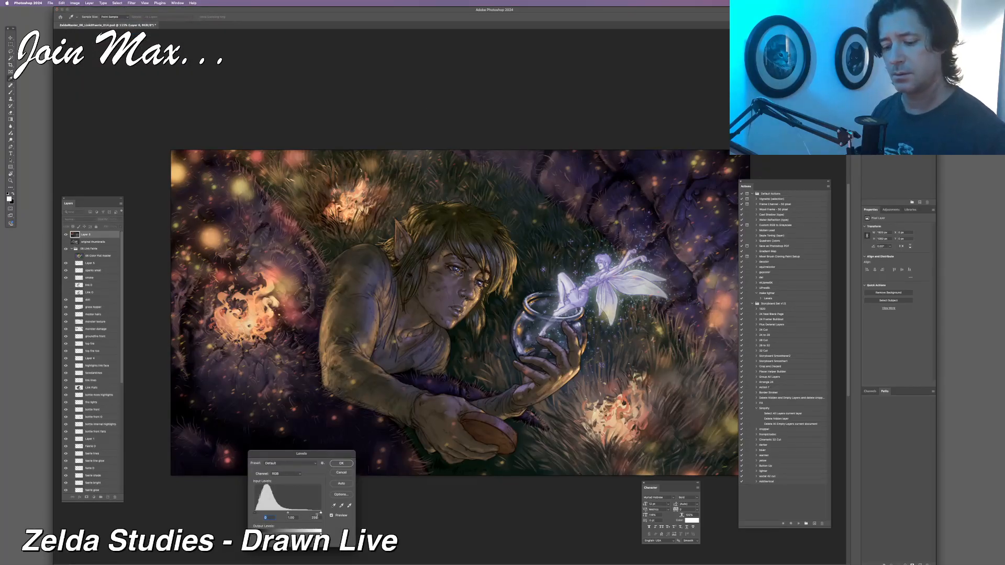
drag(320, 513, 298, 517)
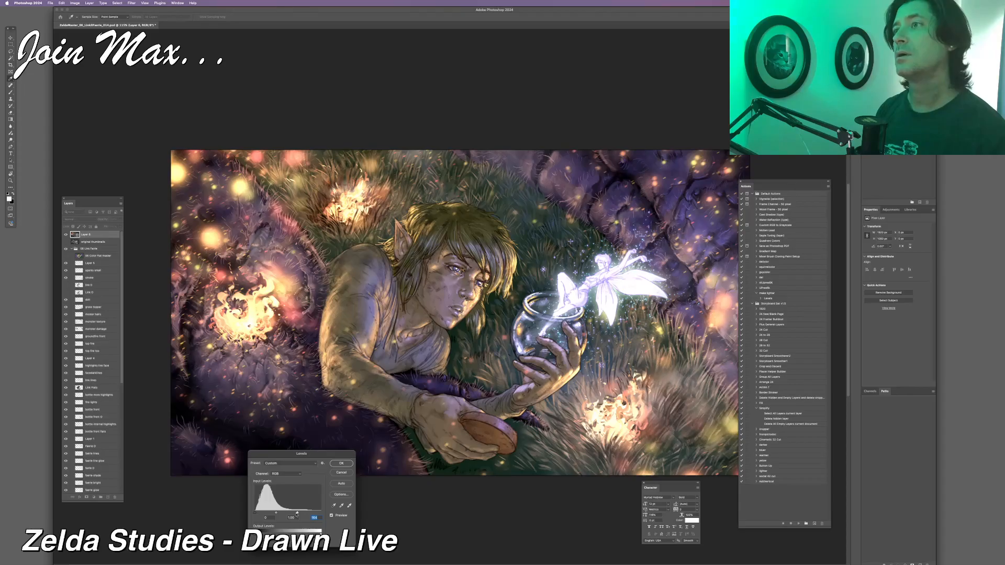
drag(297, 513, 305, 513)
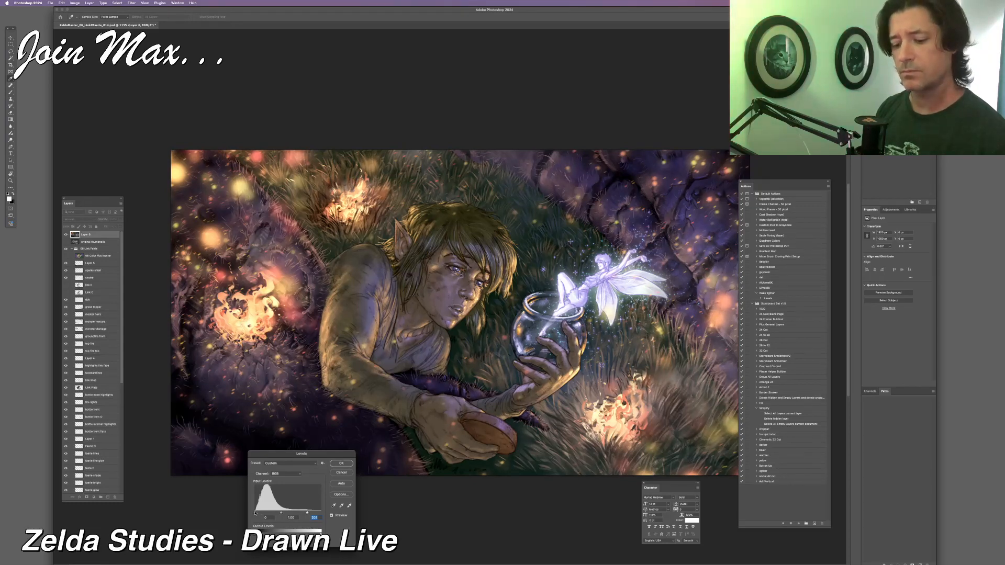
drag(255, 513, 255, 513)
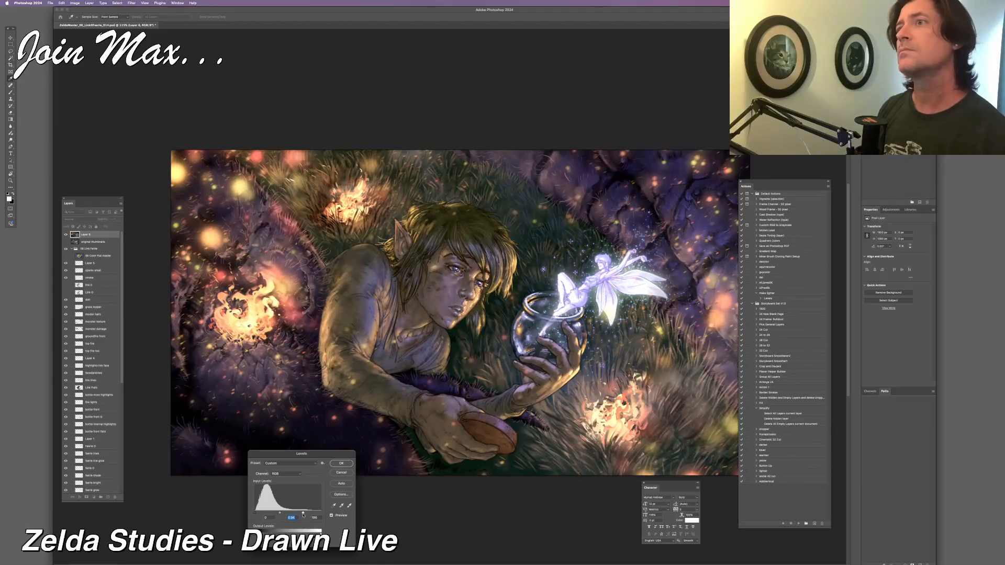
key(Tab)
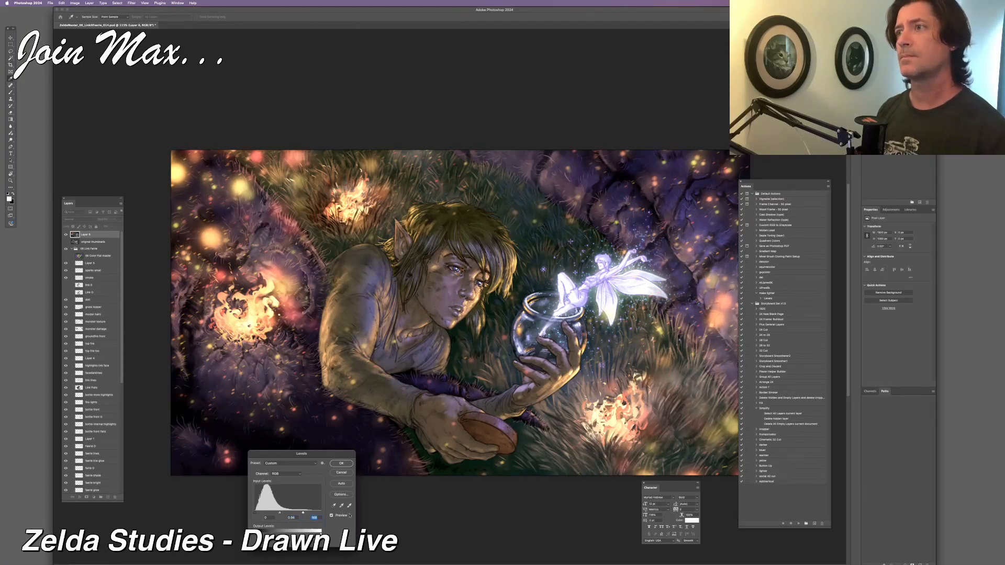
click(341, 464)
Inspect the brightened painting at different scales and start a Tilt-Shift blur on the merged layer
scroll(419, 385, down, 3)
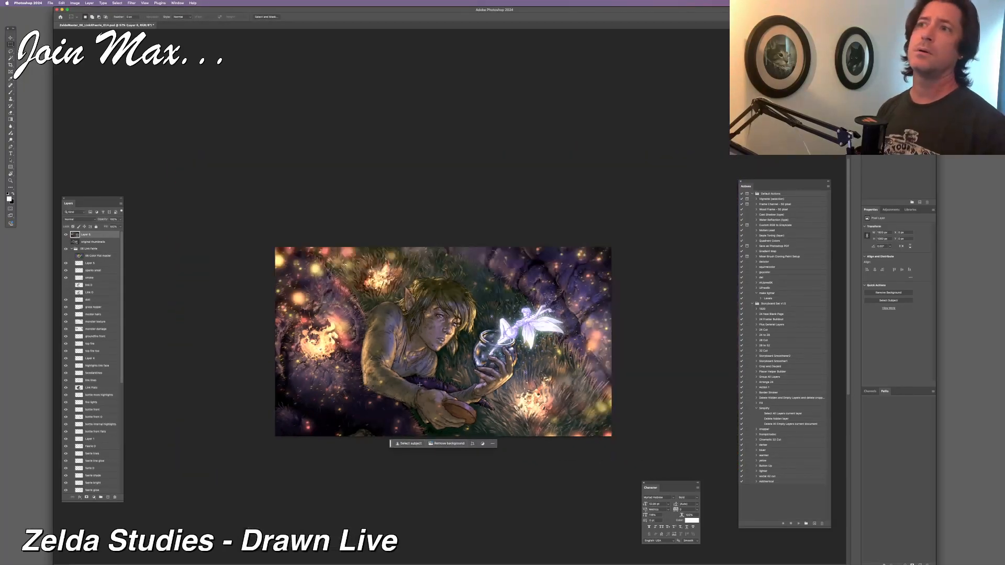
scroll(419, 385, up, 5)
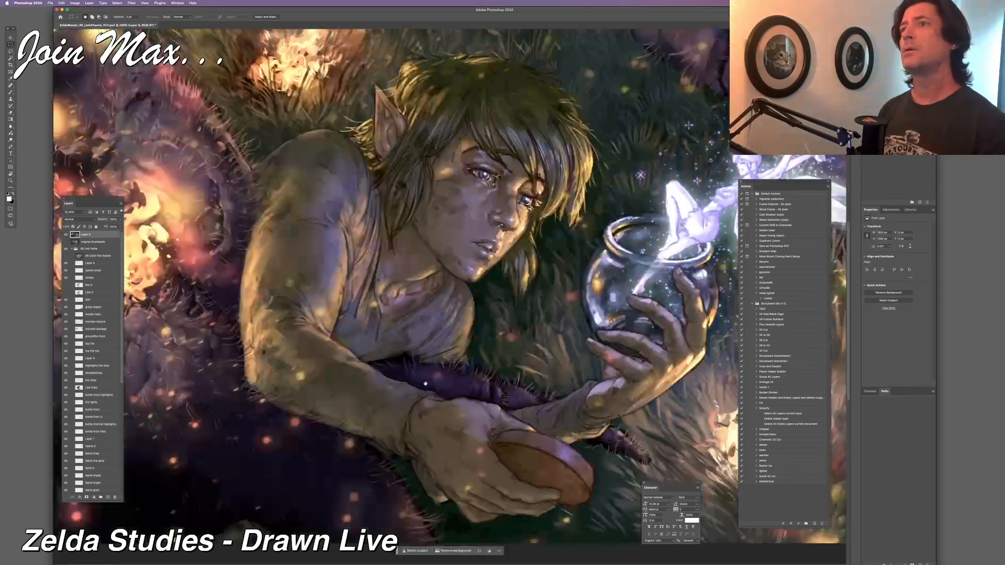
scroll(425, 385, down, 3)
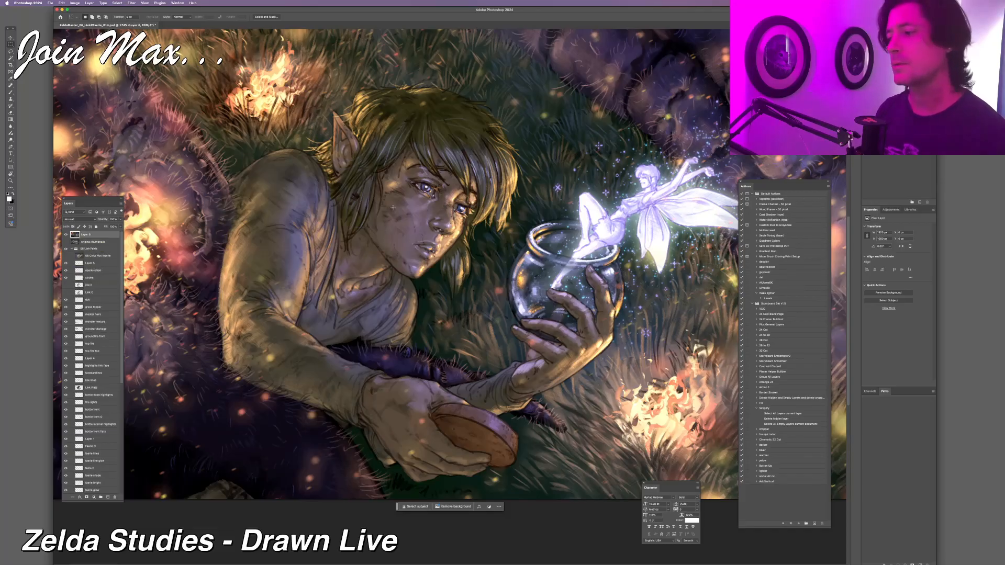
scroll(335, 174, down, 1)
scroll(335, 174, down, 2)
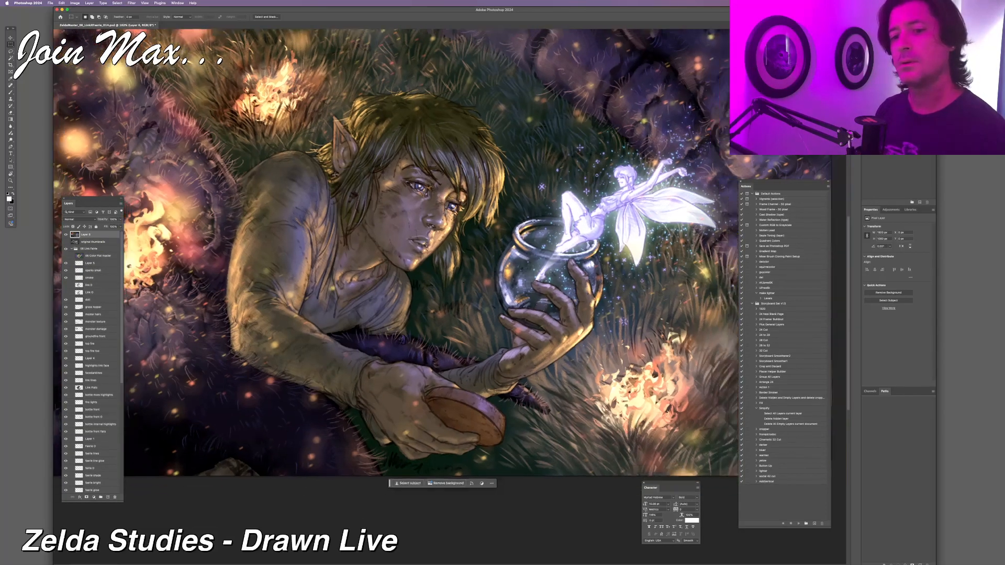
drag(329, 149, 325, 162)
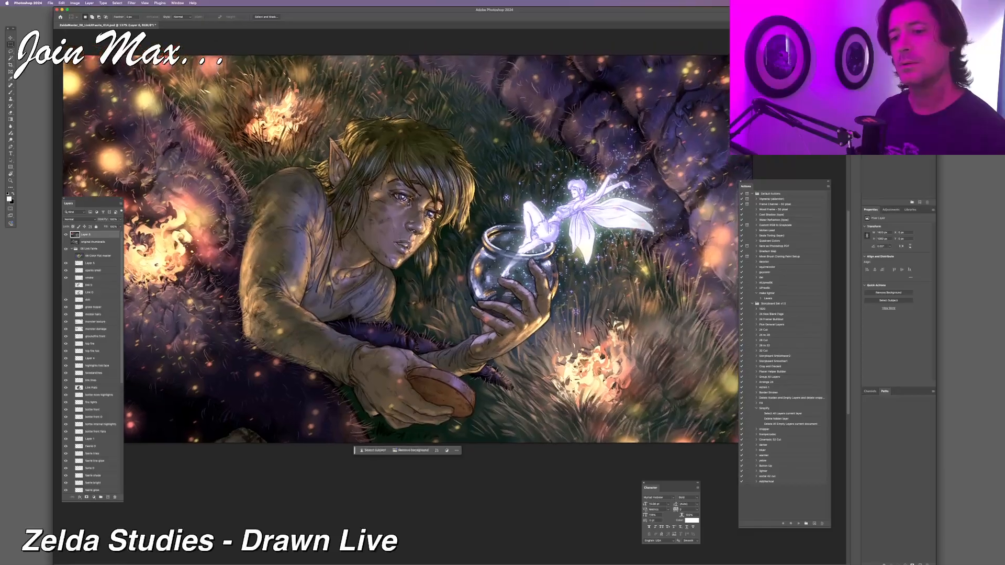
click(132, 3)
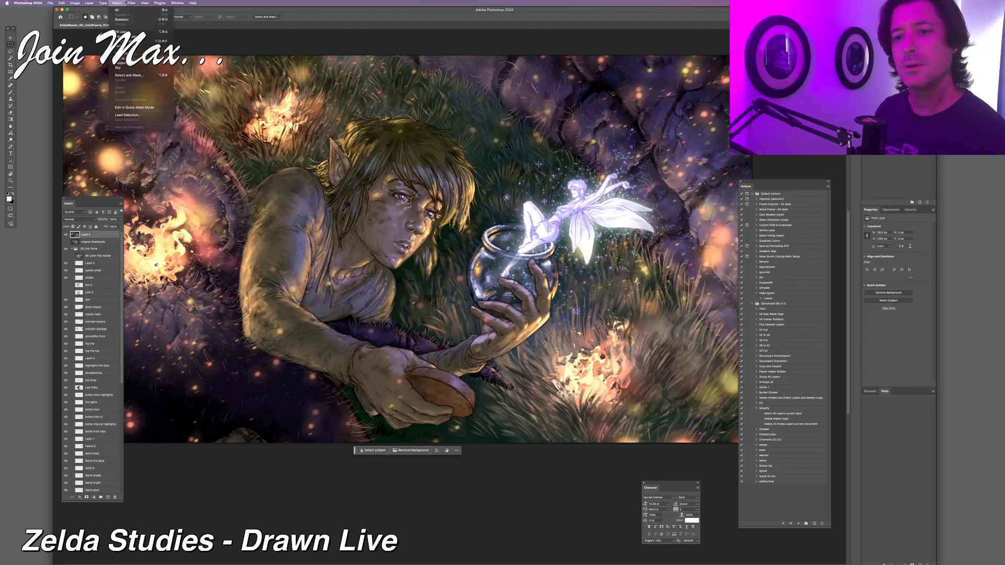
mouse_move(162, 64)
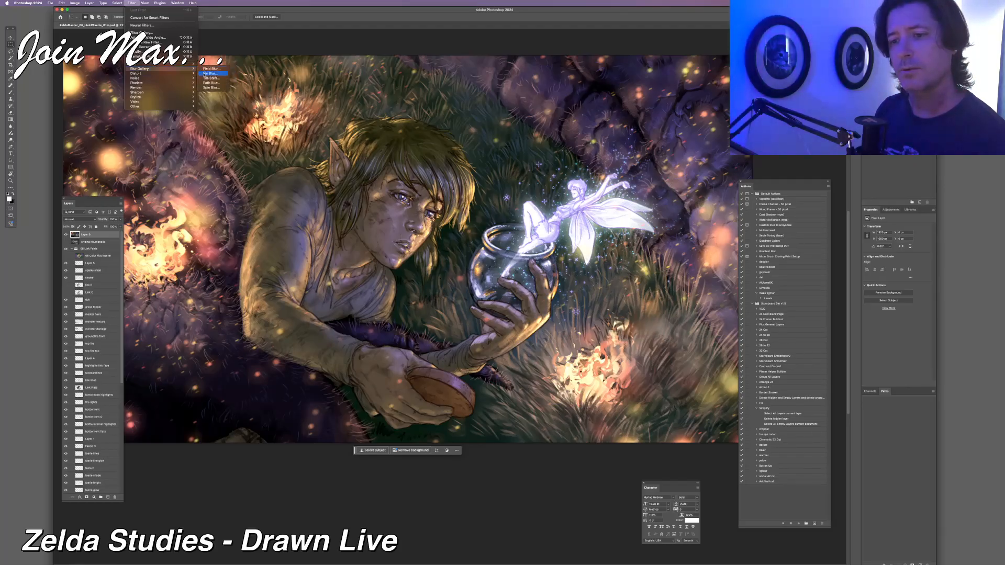
click(204, 79)
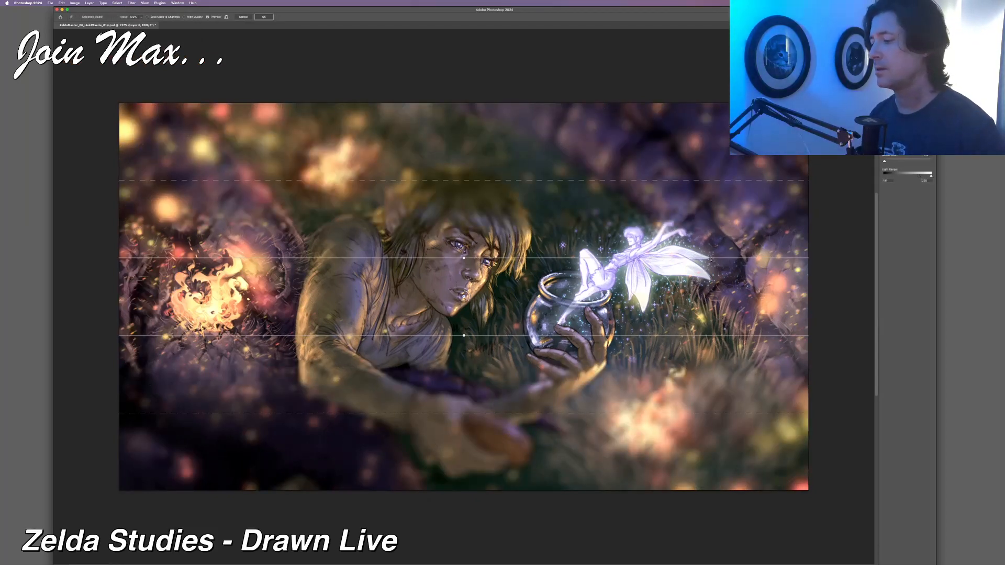
Slant the tilt-shift focus band upward to the right and push both fade boundaries out toward the painting's upper and lower edges
drag(464, 295, 463, 303)
drag(464, 266, 457, 266)
drag(464, 304, 461, 297)
drag(454, 261, 456, 261)
drag(445, 181, 425, 84)
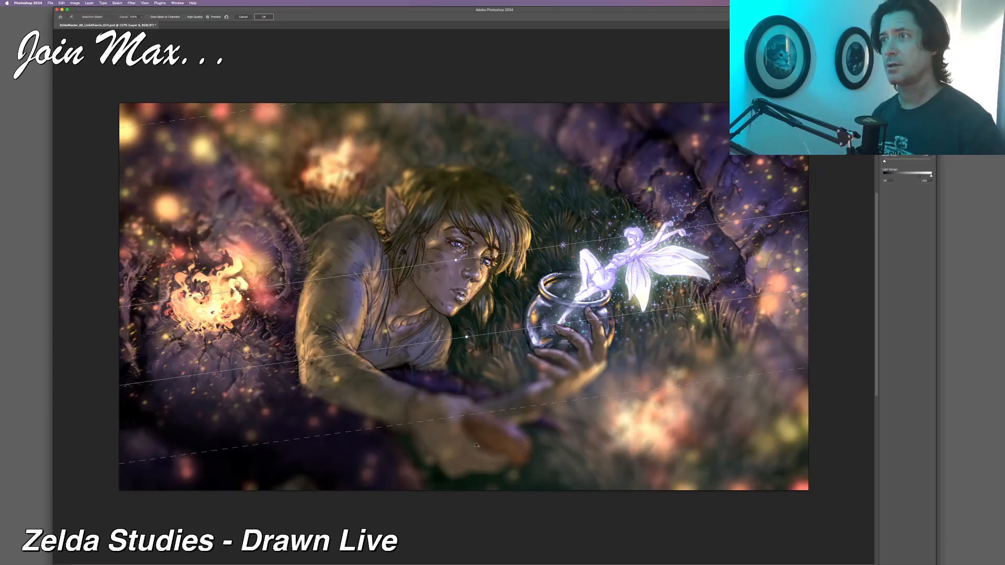
drag(474, 433, 476, 466)
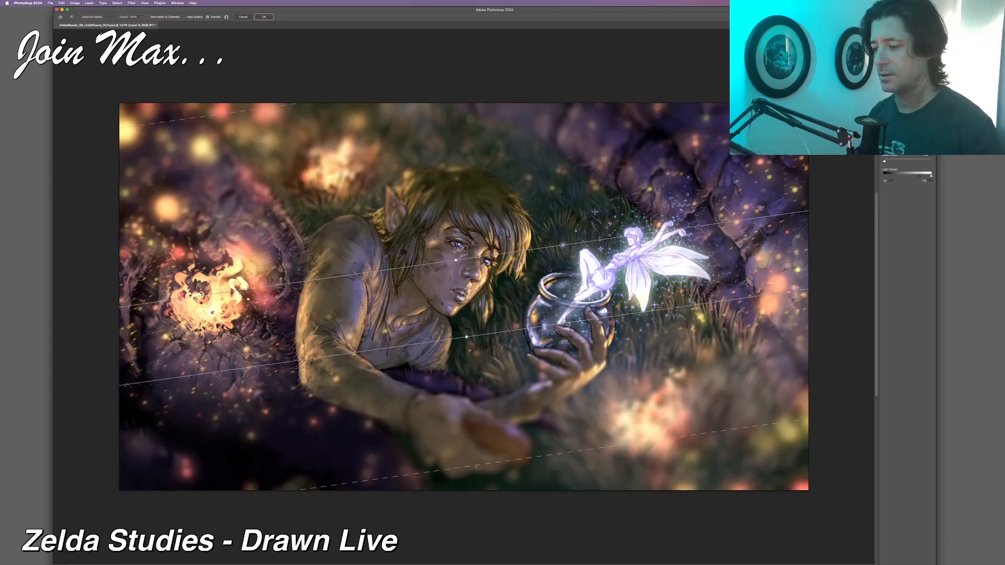
drag(482, 510, 483, 513)
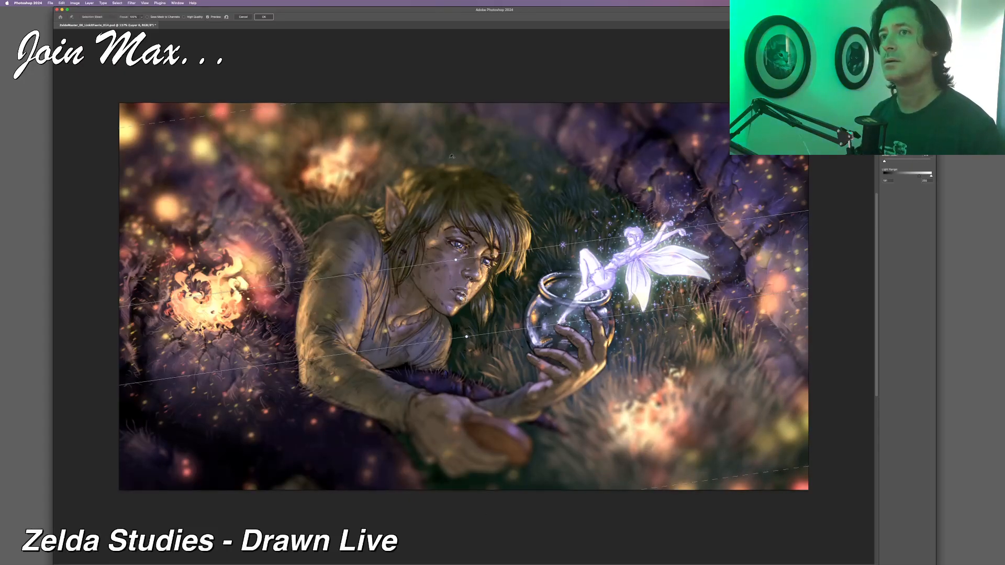
Shift the sharp focus band so that it runs across Link's face and the fairy
drag(160, 380, 160, 349)
drag(361, 272, 363, 233)
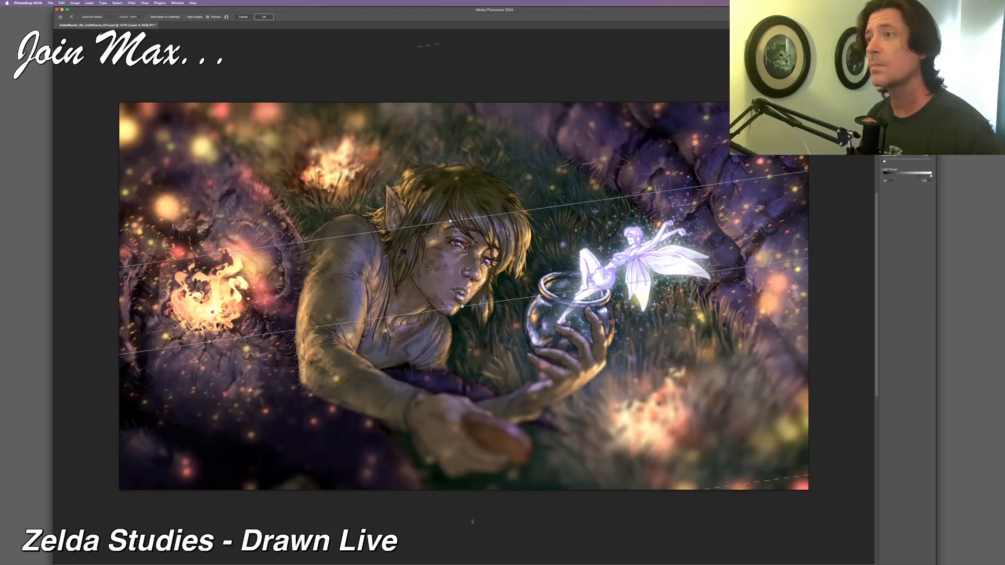
scroll(489, 460, down, 4)
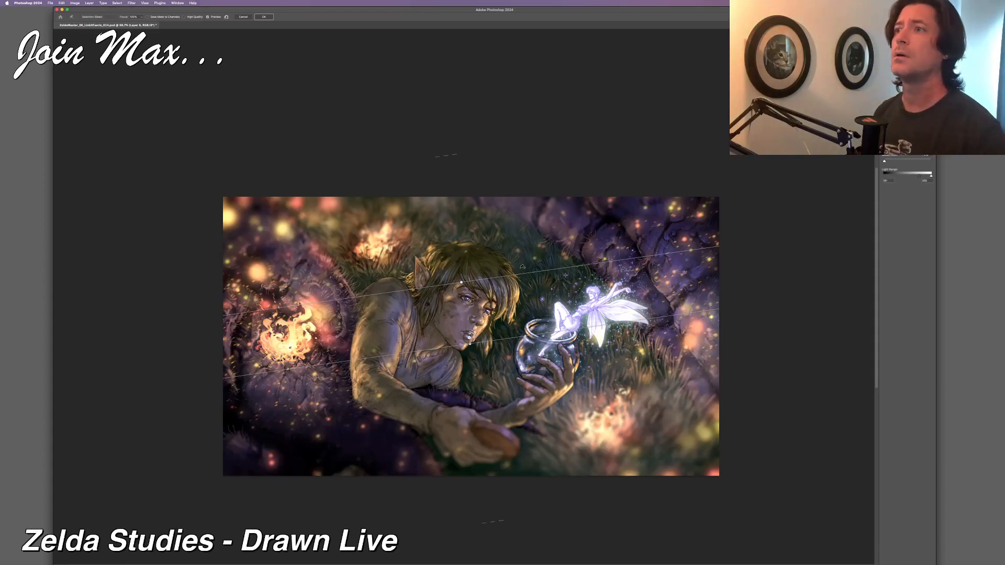
scroll(500, 276, up, 3)
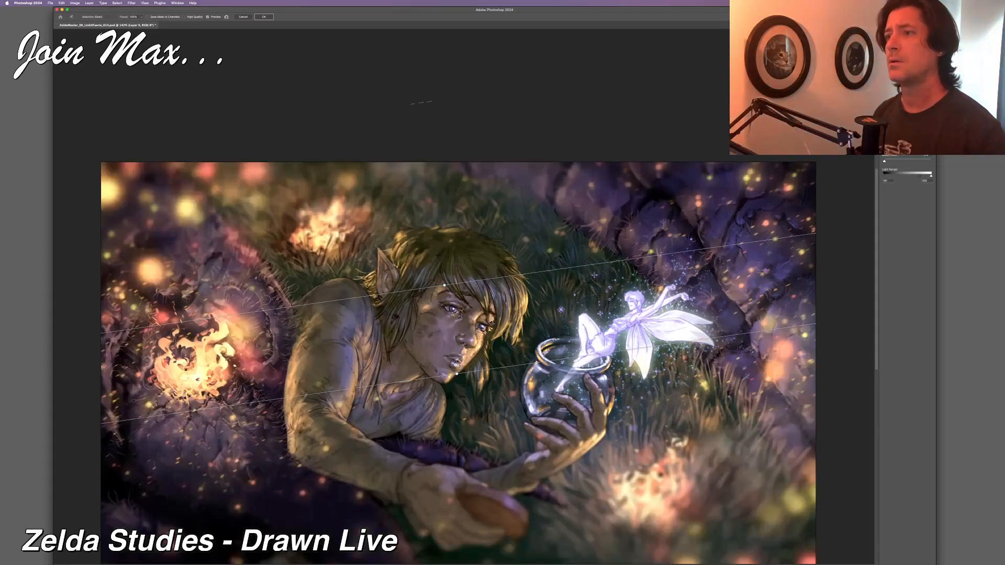
drag(455, 365, 454, 385)
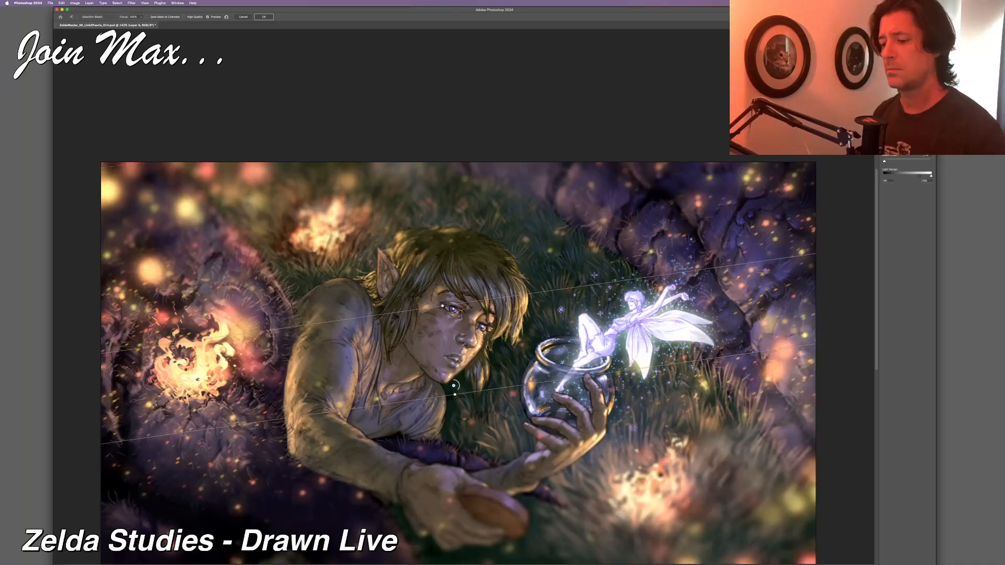
drag(489, 343, 497, 332)
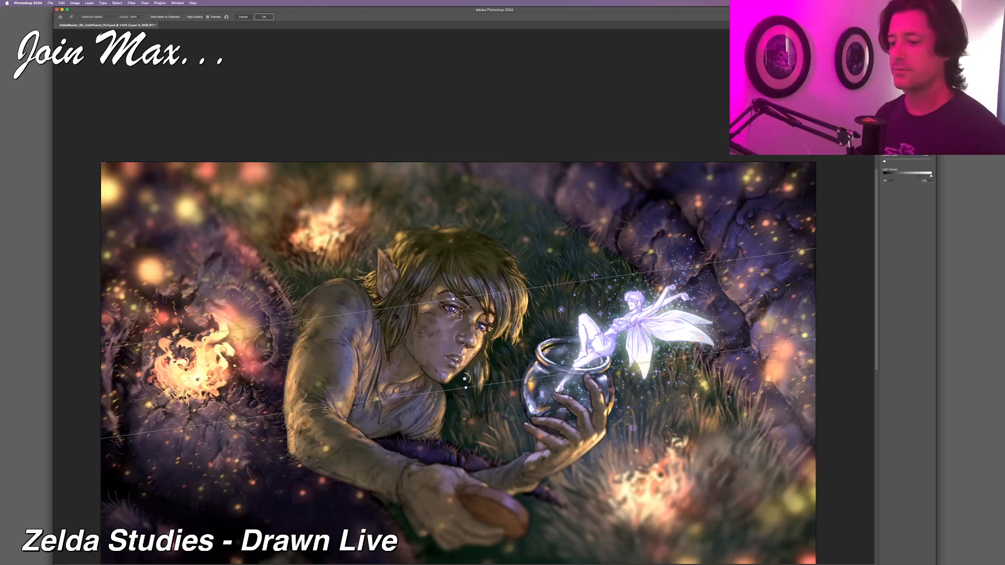
Widen the sharp zone from Link's hair down to his forearms and apply the Tilt-Shift blur
drag(453, 298, 470, 262)
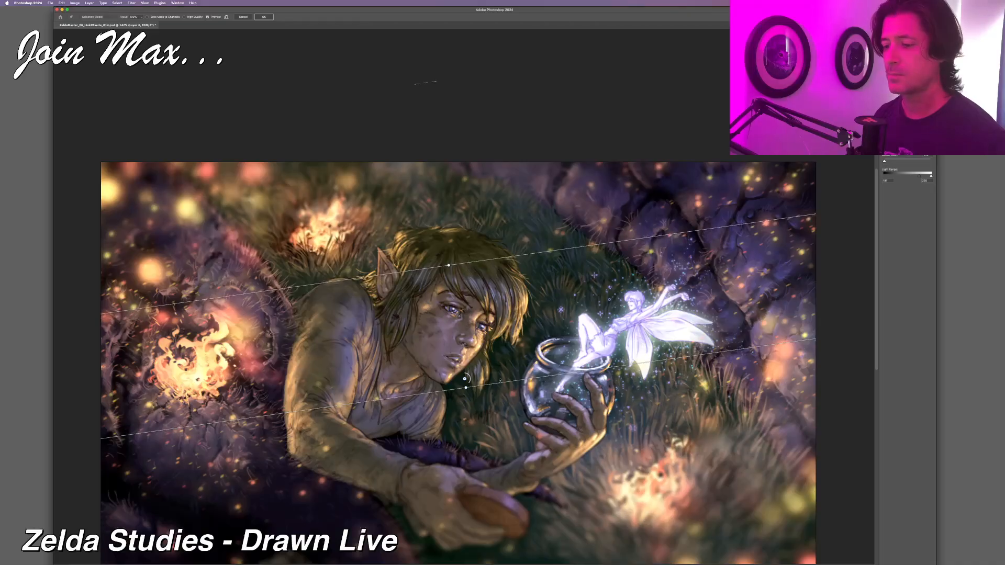
drag(465, 387, 477, 463)
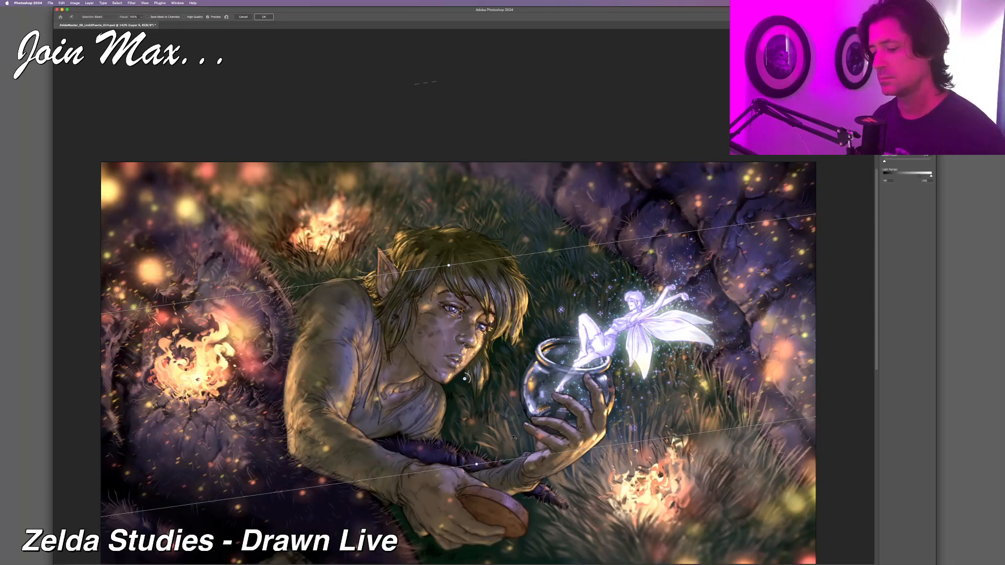
drag(519, 455, 508, 418)
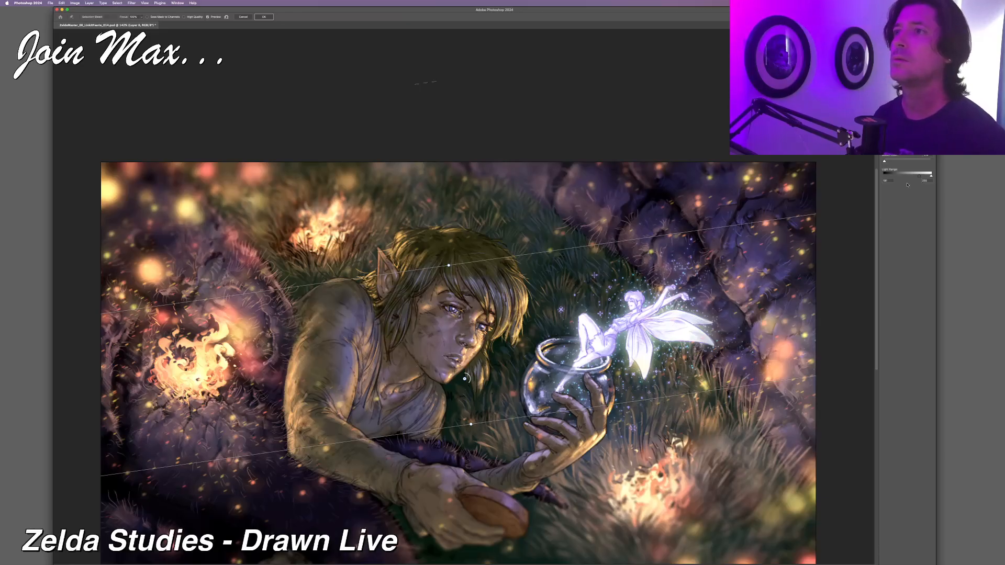
key(Return)
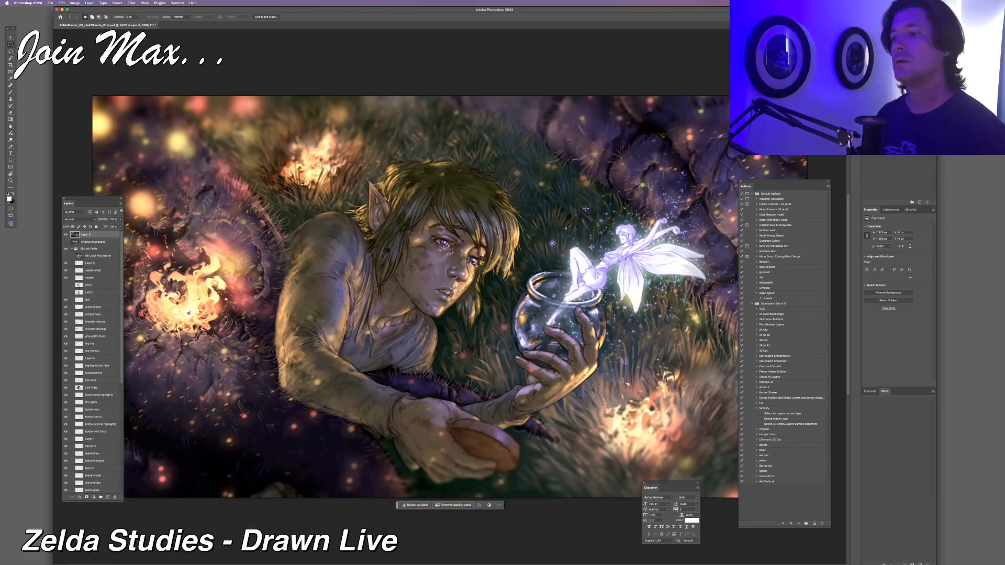
drag(479, 243, 404, 225)
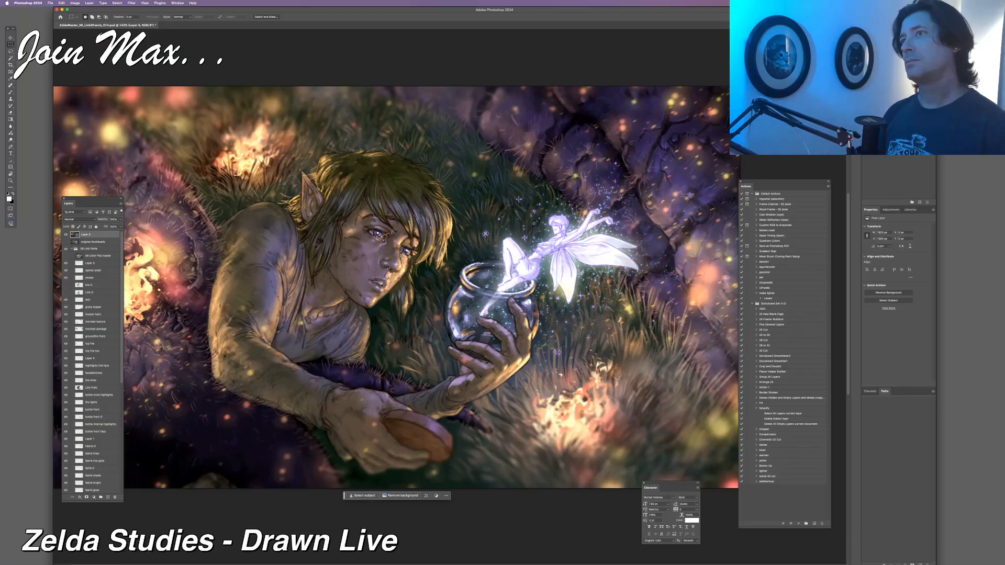
Save the document, then save a JPEG copy of the painting in the New Zelda Exports folder with the offered JPEG options
click(50, 3)
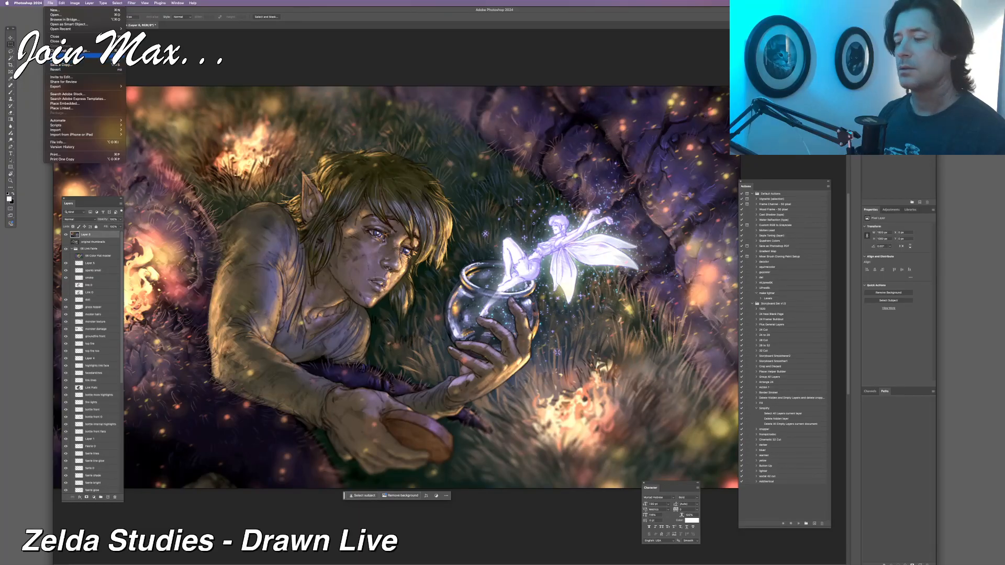
click(68, 55)
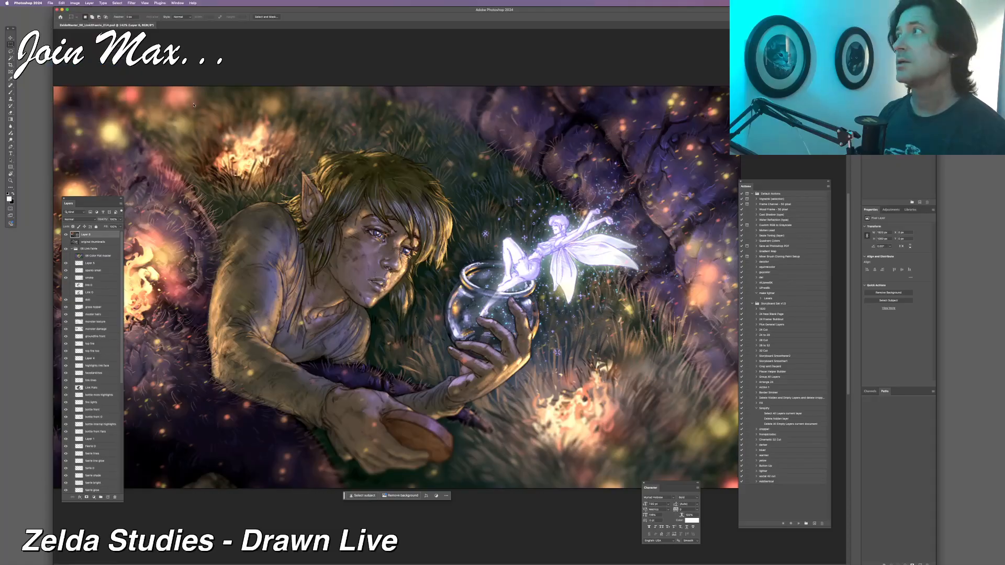
key(alt+super+s)
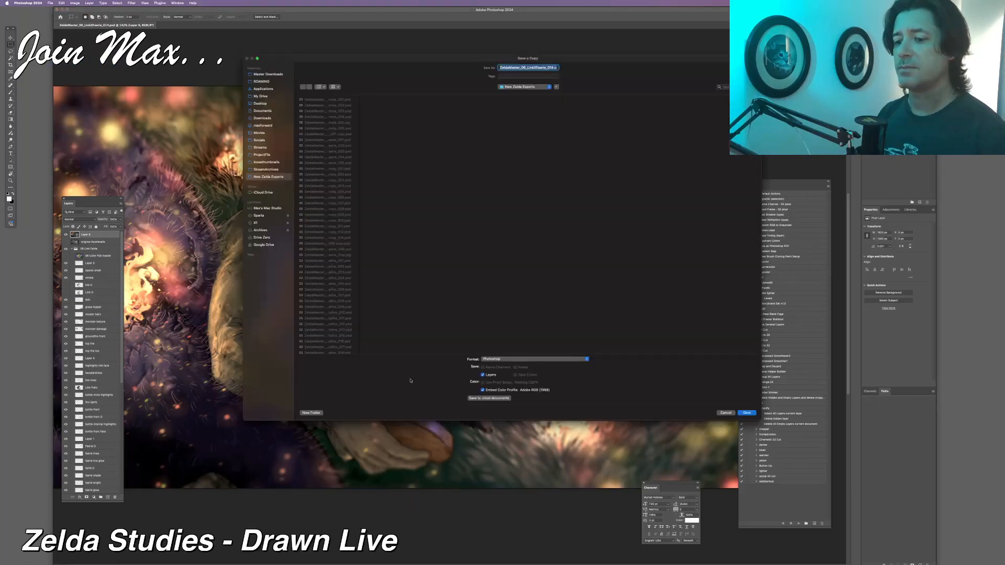
click(525, 361)
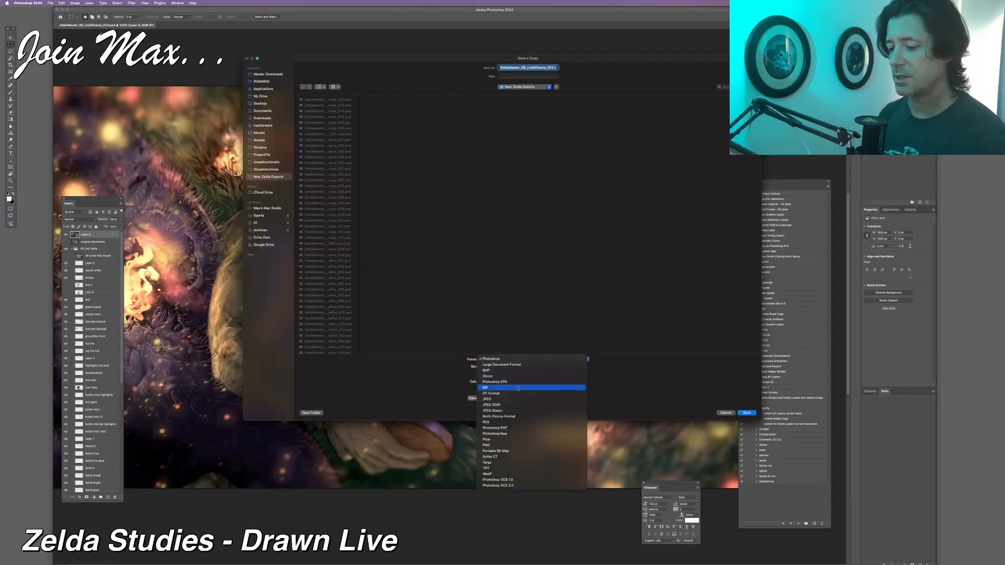
click(529, 402)
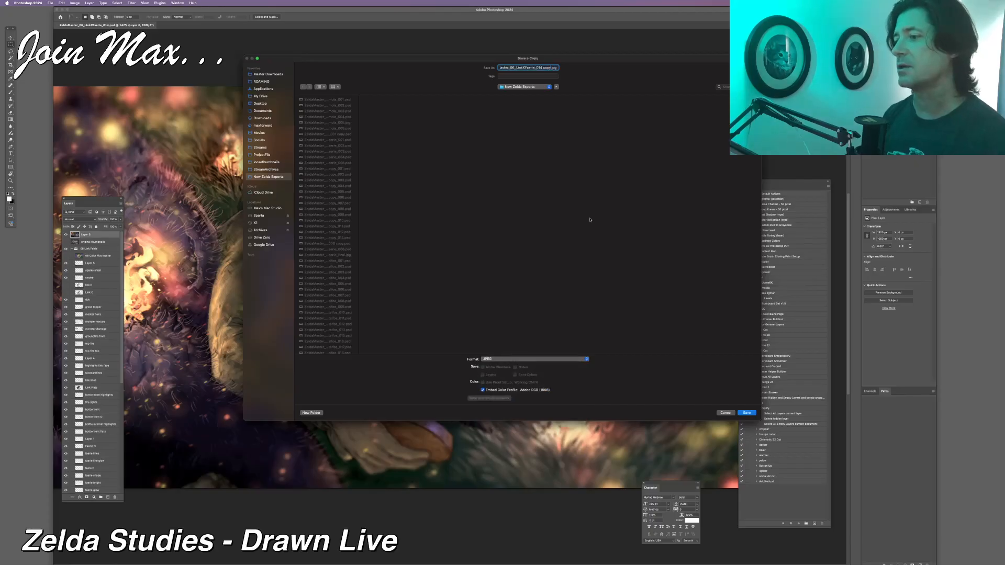
key(Return)
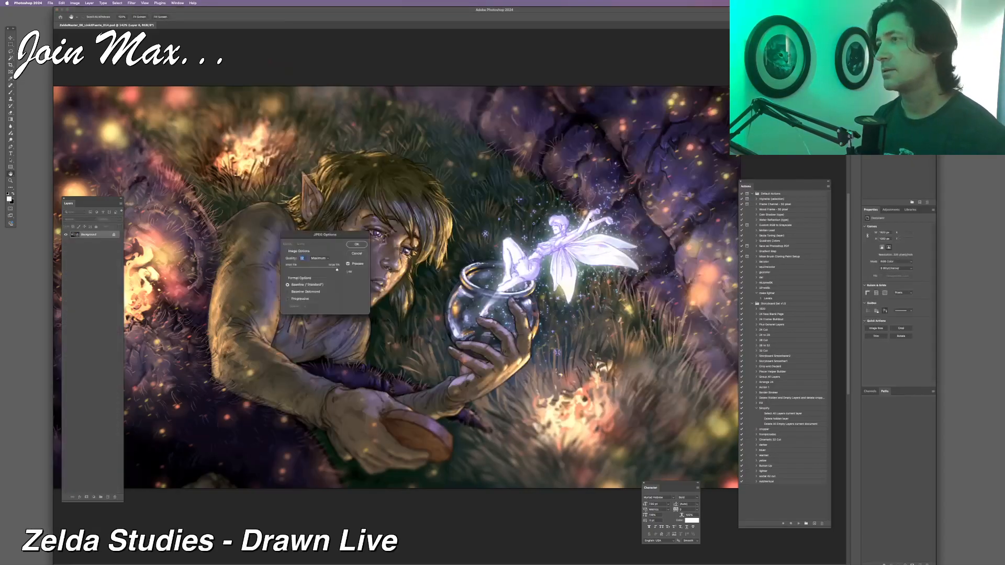
click(357, 244)
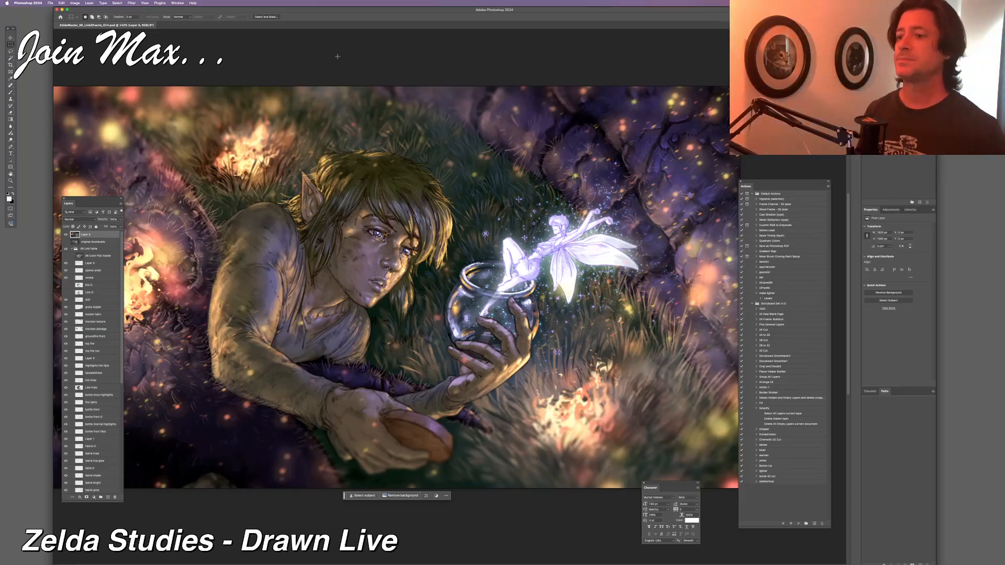
Move the merged painting layer beneath the original thumbnails layer and toggle the thumbnail sketch to compare it with the painting
mouse_move(84, 235)
mouse_down()
mouse_move(96, 249)
mouse_move(89, 241)
mouse_up()
click(66, 235)
click(66, 235)
click(66, 235)
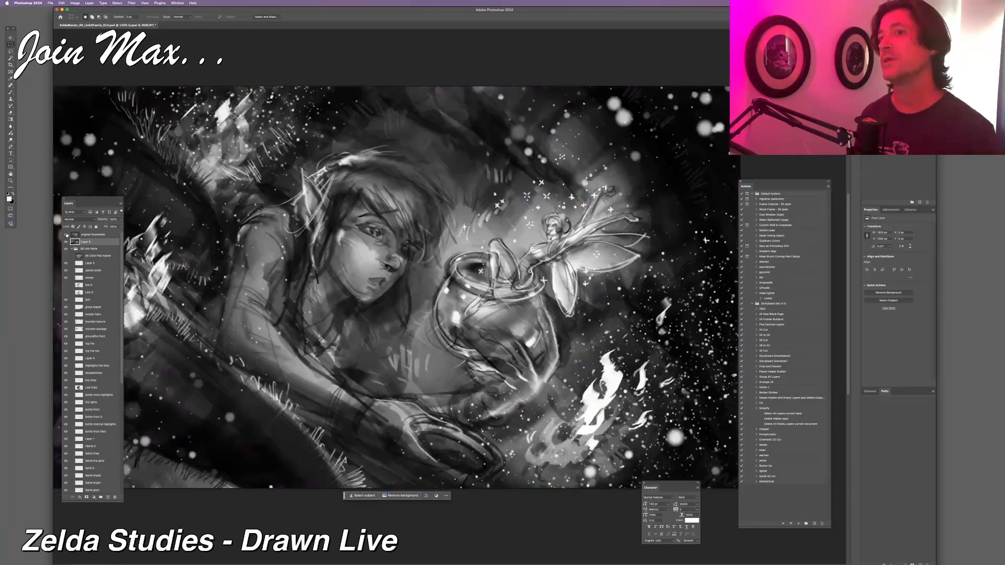
click(66, 235)
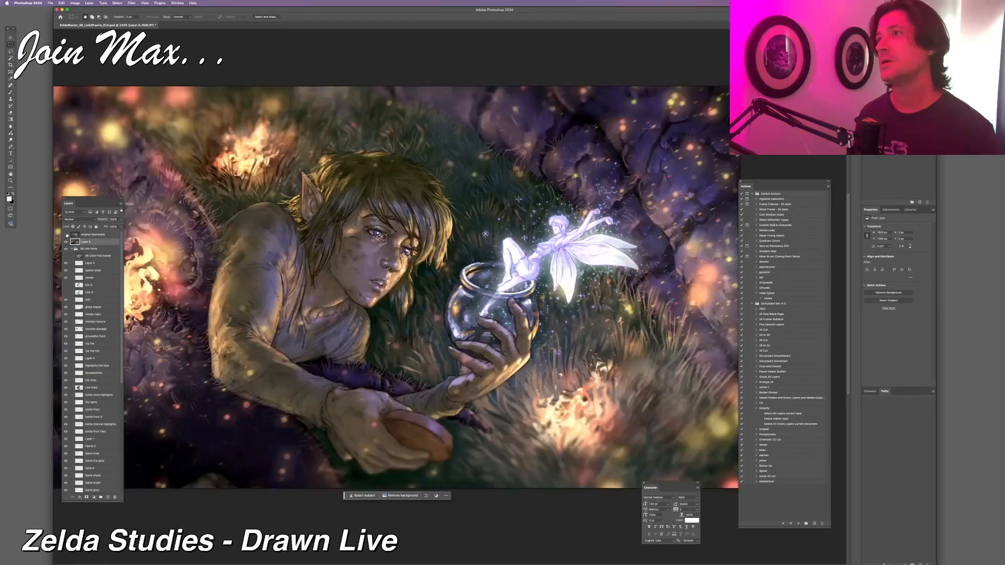
click(66, 235)
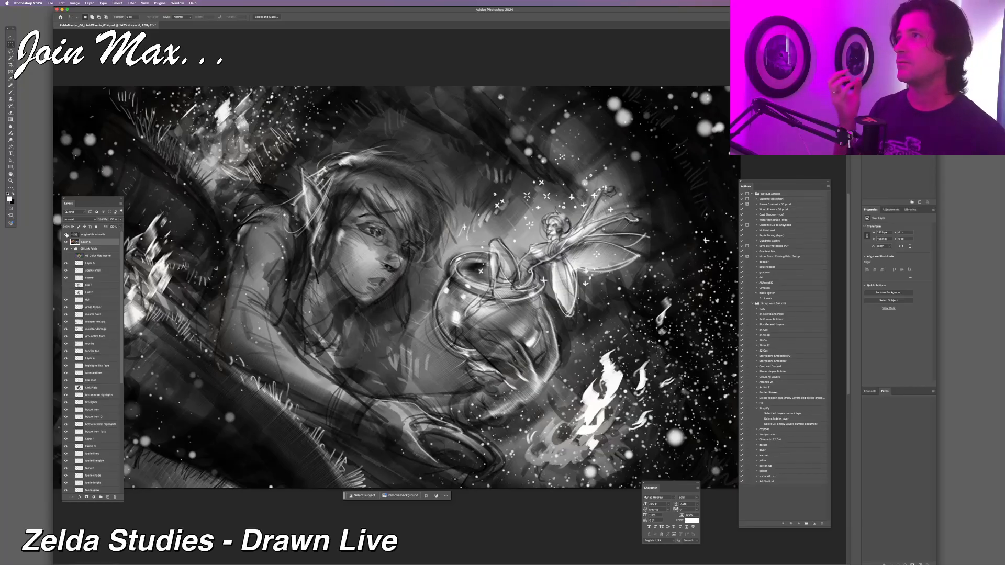
click(66, 235)
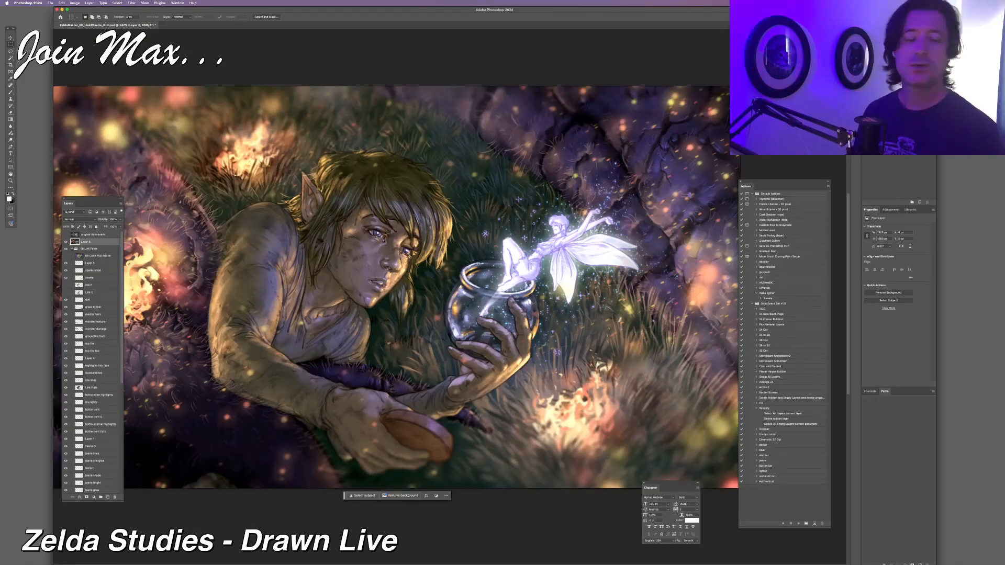
Compare the painting with the original thumbnail once more, leave the thumbnail hidden, and inspect the painting at different scales
key(b)
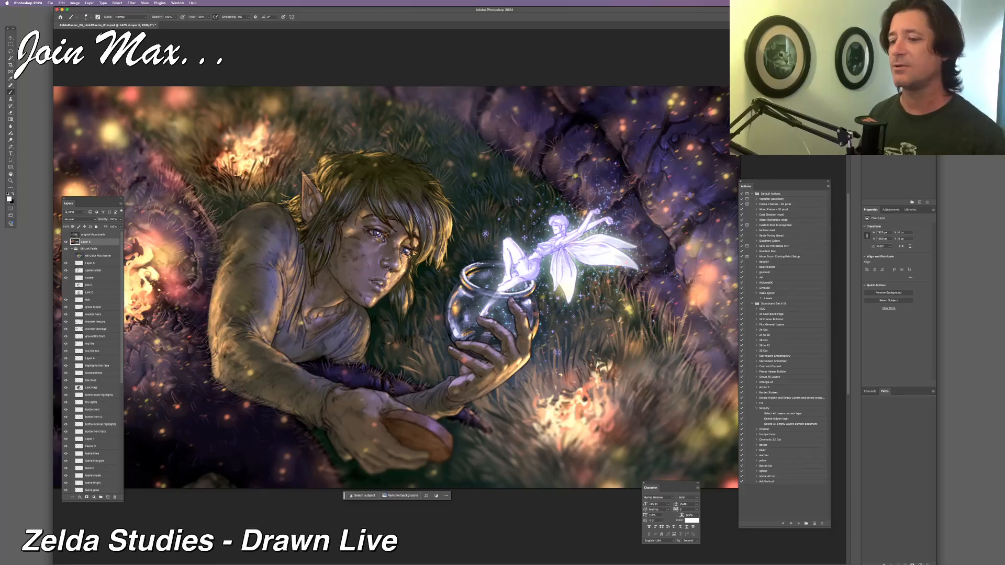
click(66, 235)
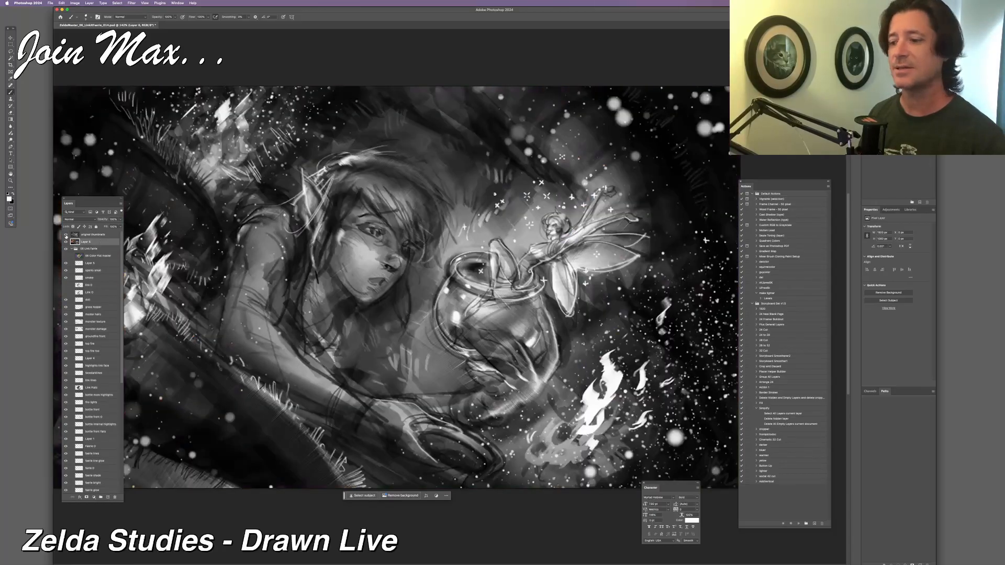
click(66, 235)
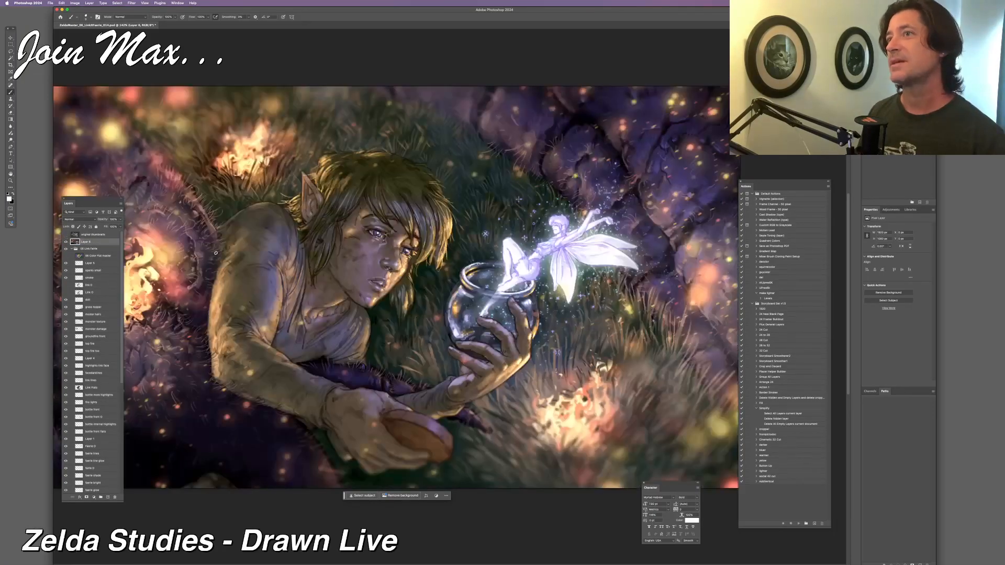
scroll(215, 253, down, 3)
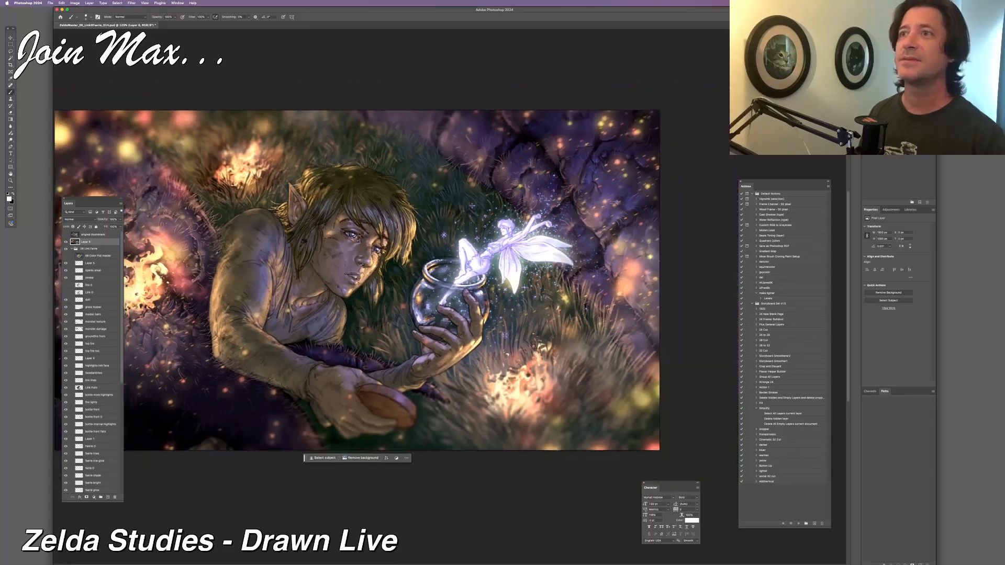
scroll(215, 253, left, 5)
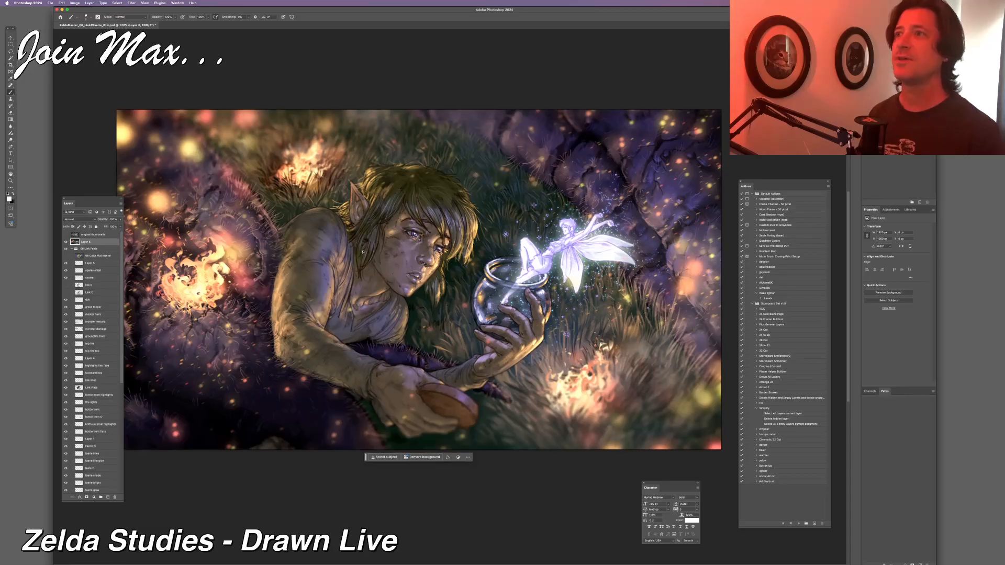
scroll(363, 252, up, 2)
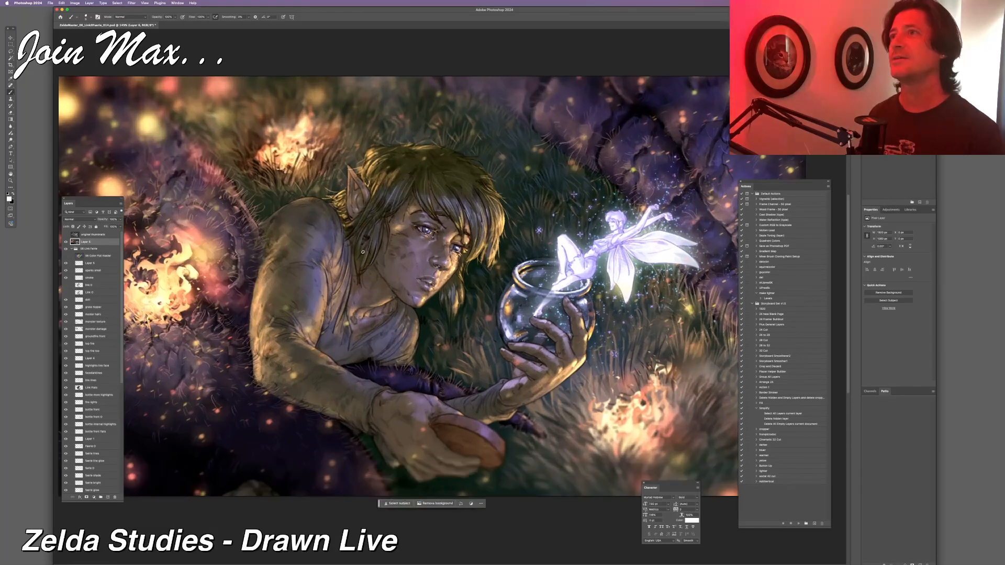
drag(362, 252, 352, 255)
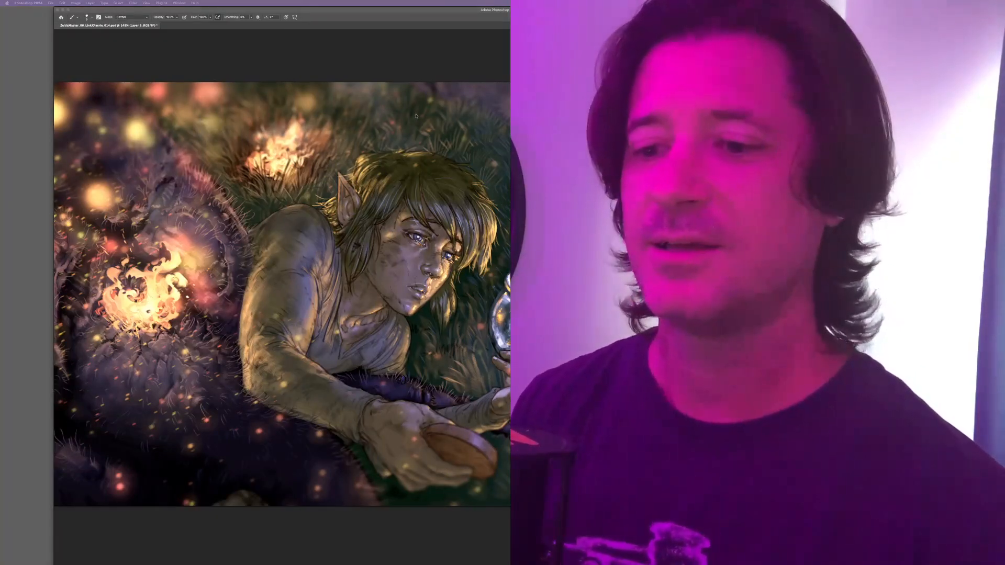
Start a Curves adjustment on the merged painting layer
click(440, 71)
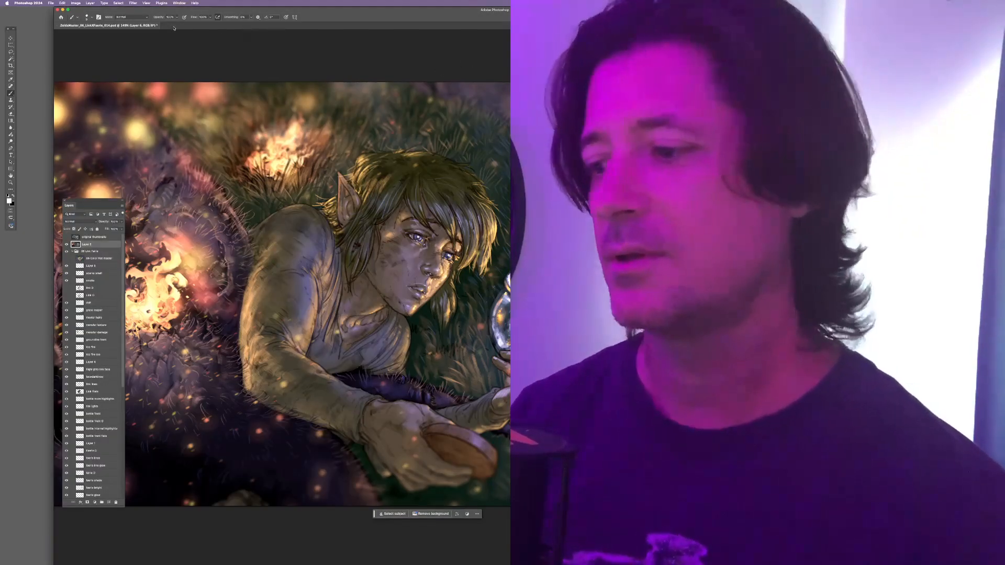
key(super+m)
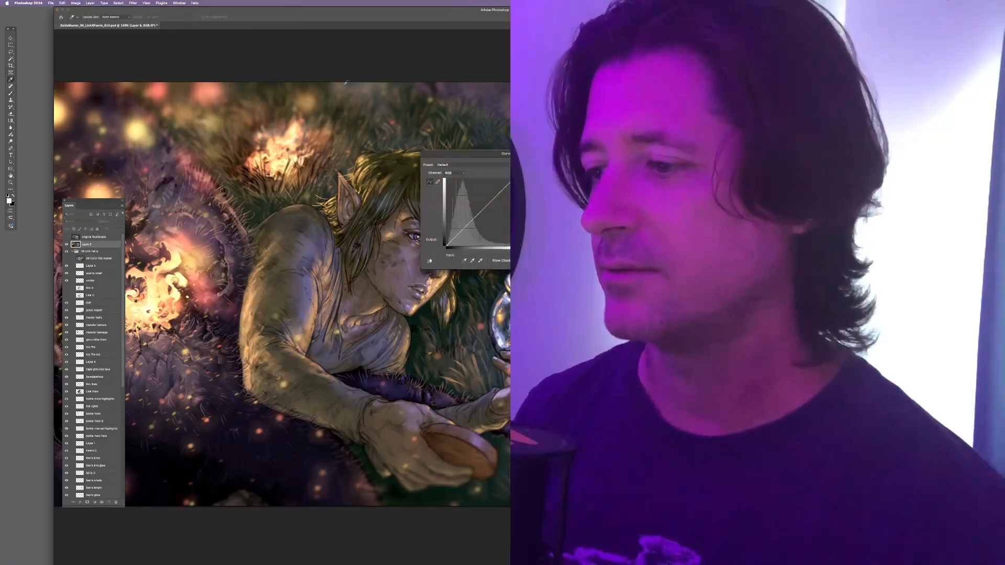